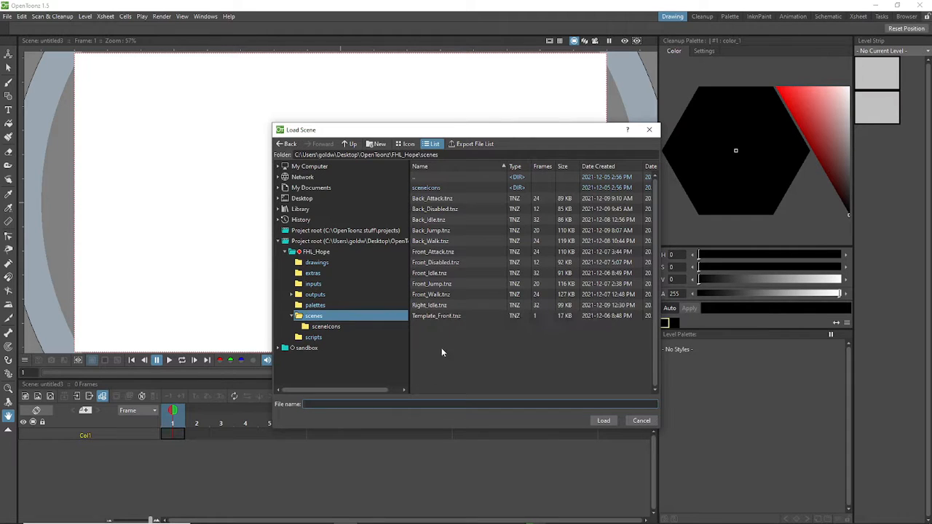
# Step: Load the scene Right_Idle.tnz from the FHL_Hope project's scenes folder
pyautogui.click(438, 306)
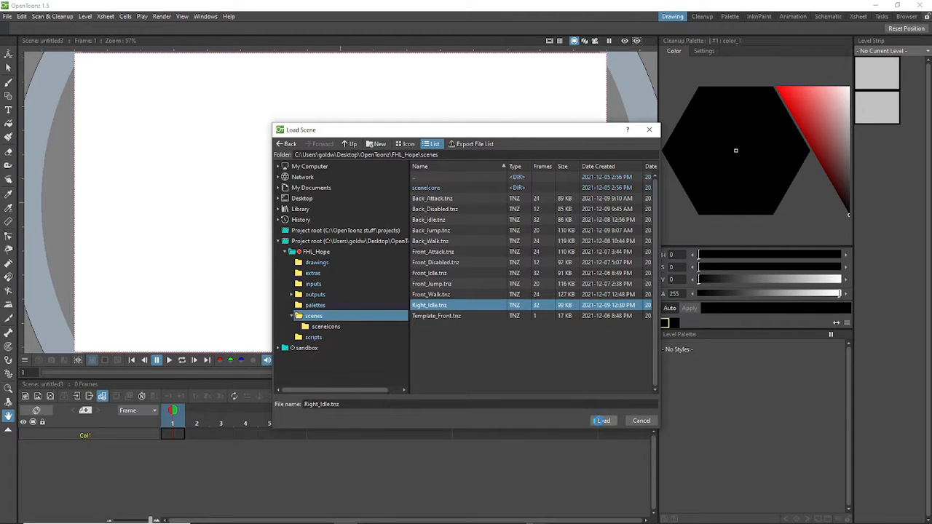
pyautogui.click(603, 420)
pyautogui.scroll(-3, 428, 195)
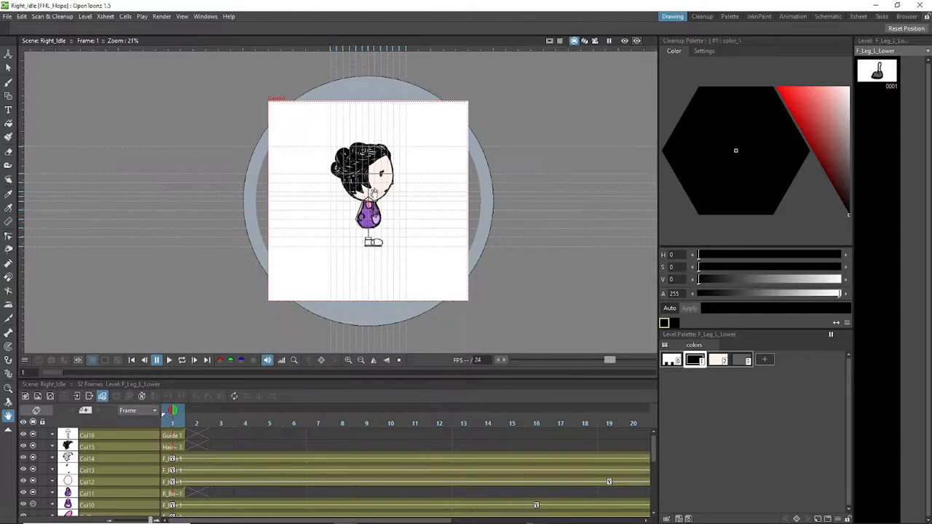
# Step: Examine the side-view character, from the hair and face down to the body and the guide's foot
pyautogui.scroll(4, 372, 191)
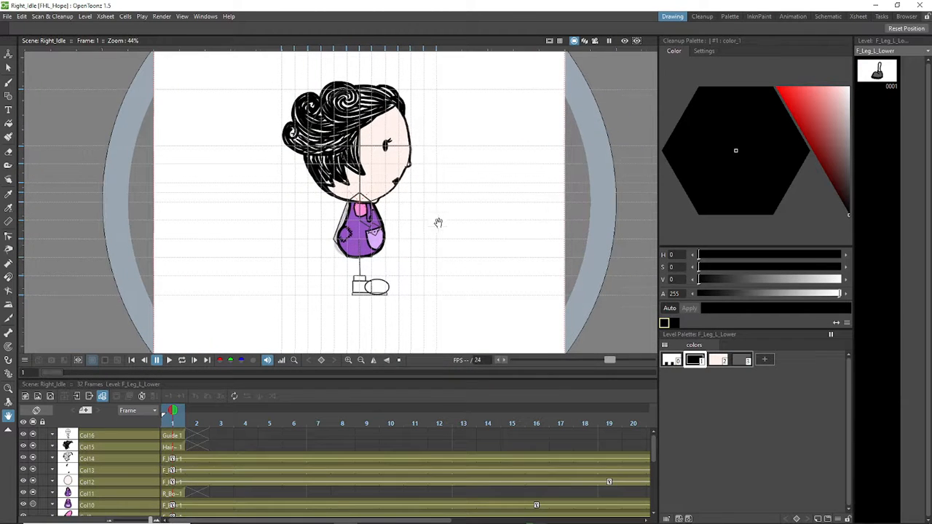
pyautogui.scroll(1, 439, 224)
pyautogui.moveTo(442, 227); pyautogui.dragTo(402, 229)
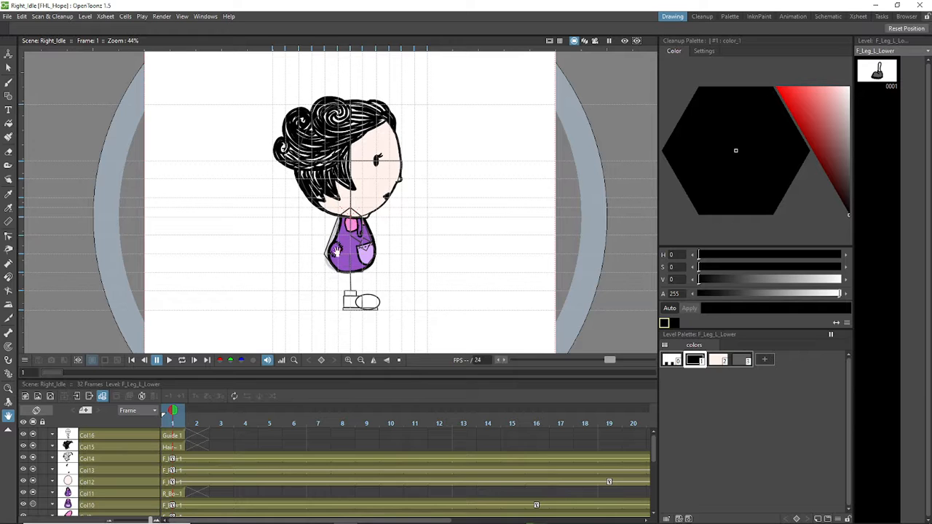
pyautogui.scroll(3, 384, 231)
pyautogui.scroll(-2, 391, 250)
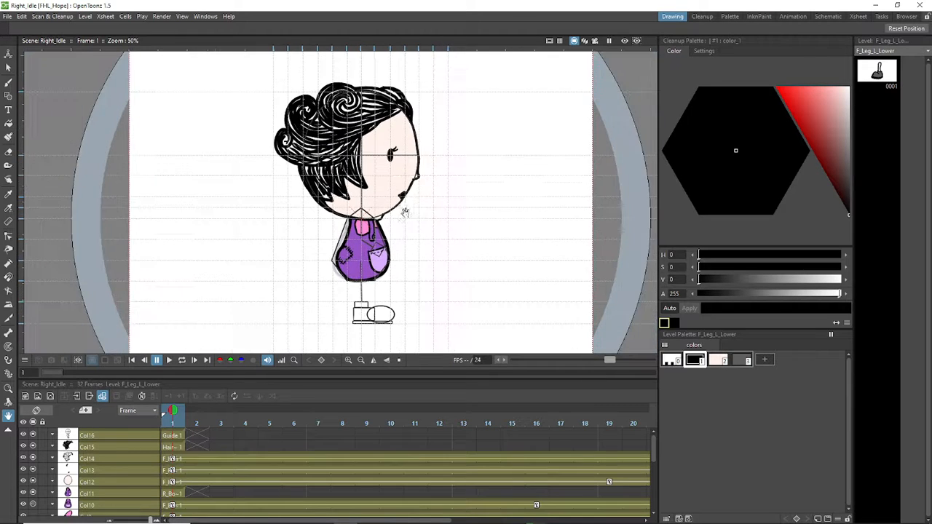
pyautogui.moveTo(412, 241); pyautogui.dragTo(431, 203)
pyautogui.scroll(2, 420, 194)
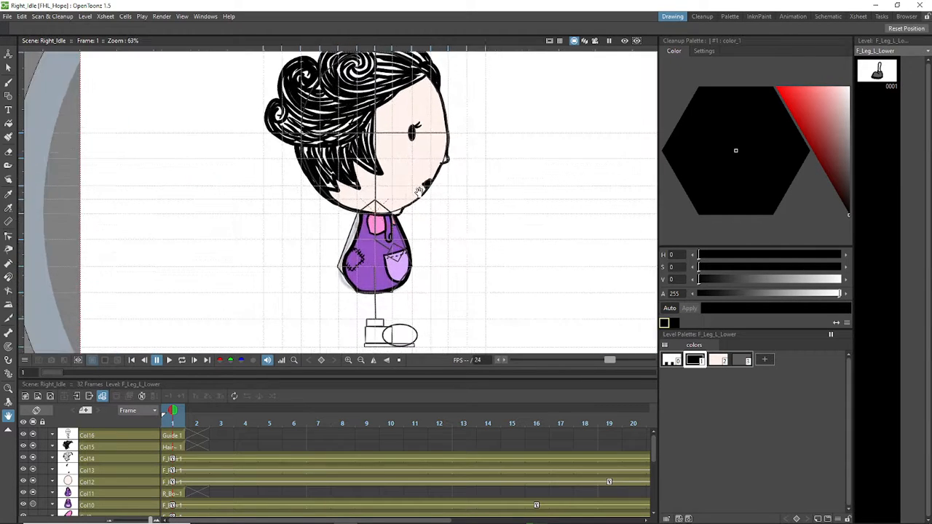
pyautogui.scroll(-2, 414, 225)
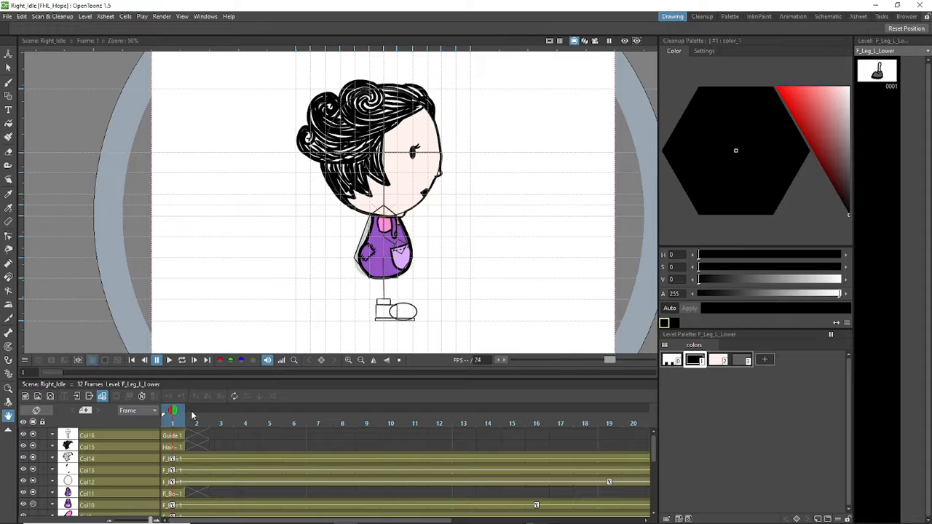
# Step: Switch to the Cleanup workspace and hide the head, face, hair, Hair_BG, R_Body and F_Body columns in the viewer, leaving the guide visible
pyautogui.click(702, 16)
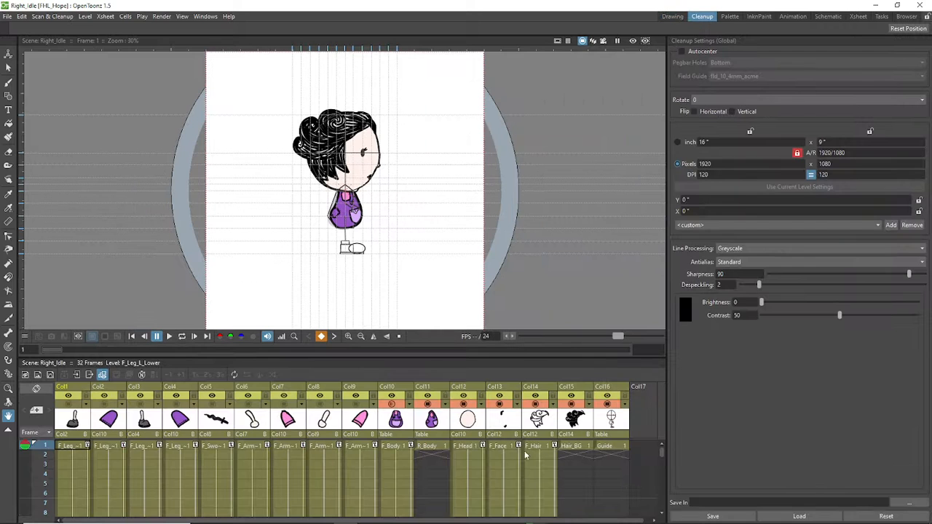
pyautogui.click(612, 445)
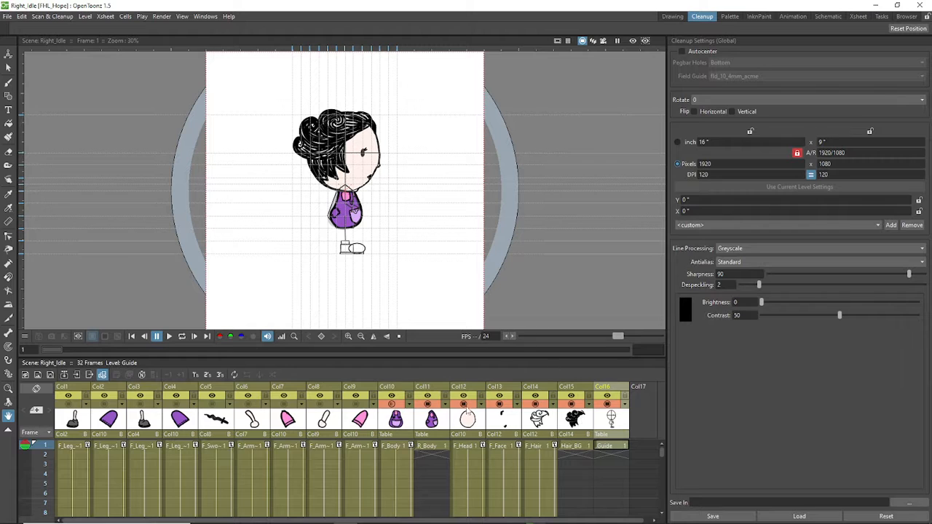
pyautogui.click(465, 404)
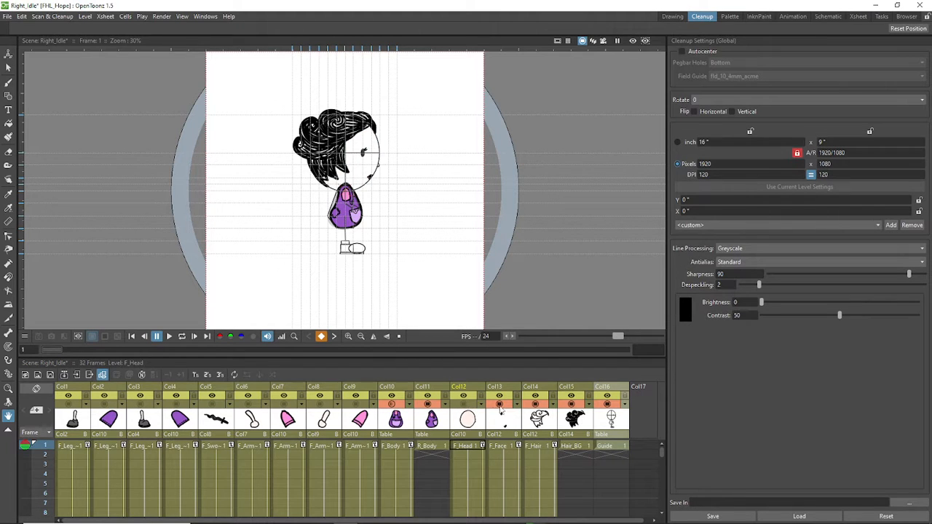
pyautogui.click(500, 405)
pyautogui.click(540, 405)
pyautogui.click(570, 404)
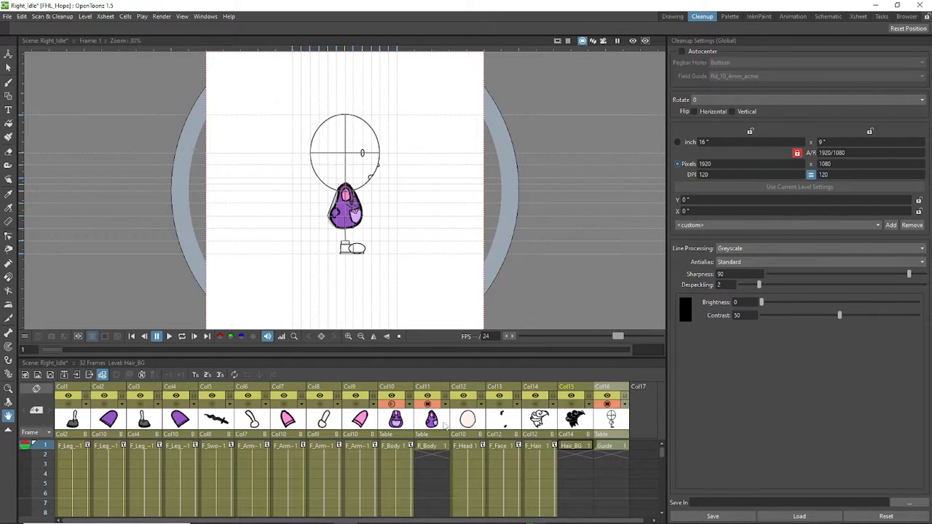
pyautogui.click(427, 405)
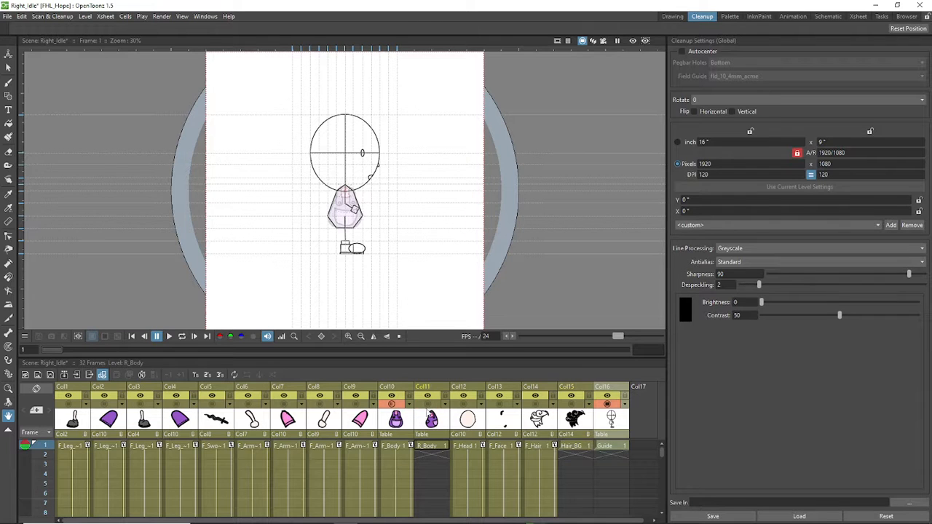
pyautogui.click(392, 405)
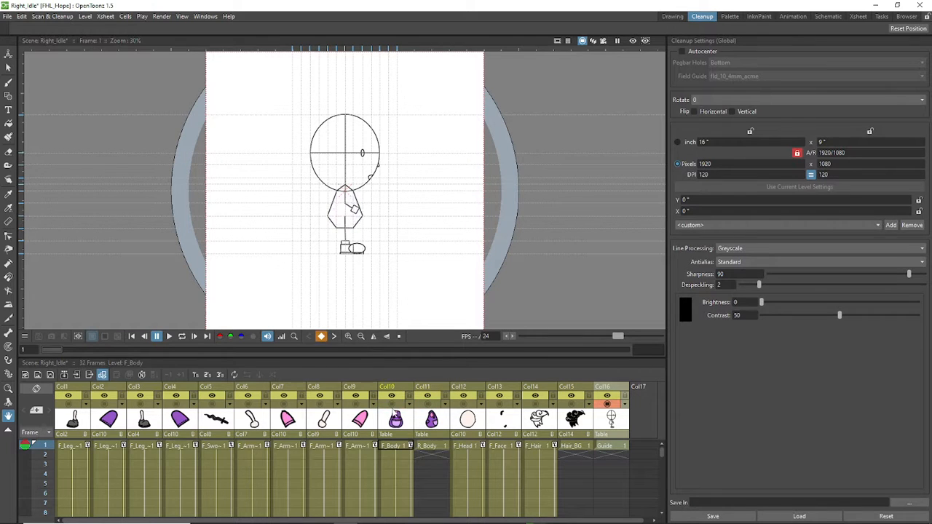
# Step: Show the head, hair, face, Hair_BG and R_Body columns again over the guide sketch
pyautogui.scroll(3, 381, 204)
pyautogui.scroll(-1, 389, 220)
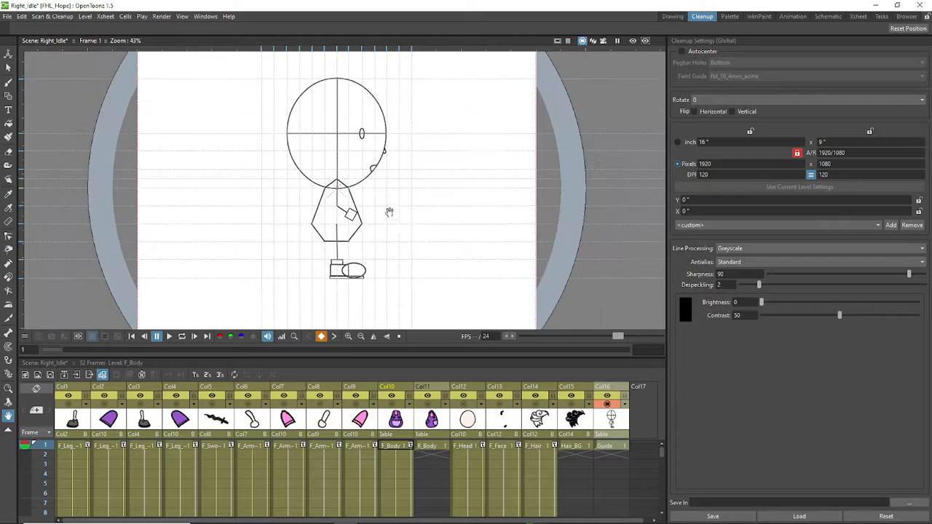
pyautogui.moveTo(389, 210); pyautogui.dragTo(437, 244)
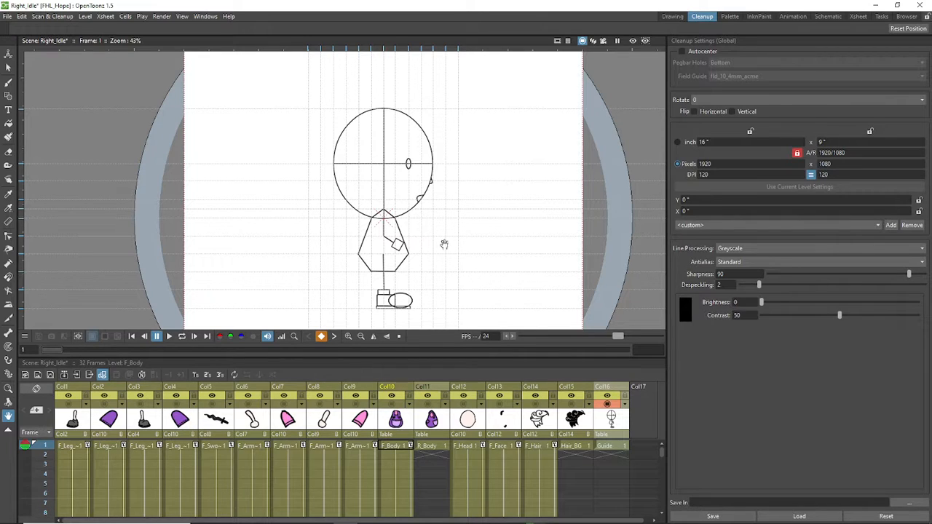
pyautogui.moveTo(416, 260); pyautogui.dragTo(396, 255)
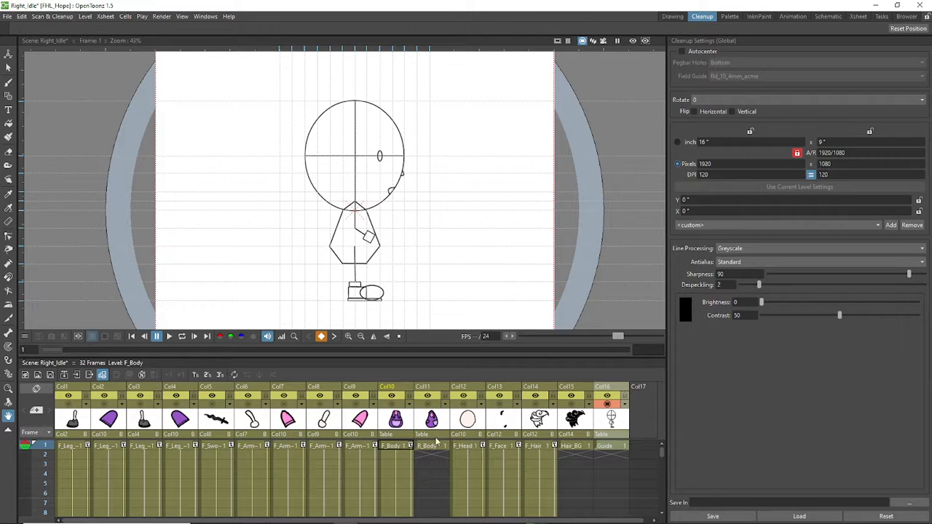
pyautogui.click(463, 404)
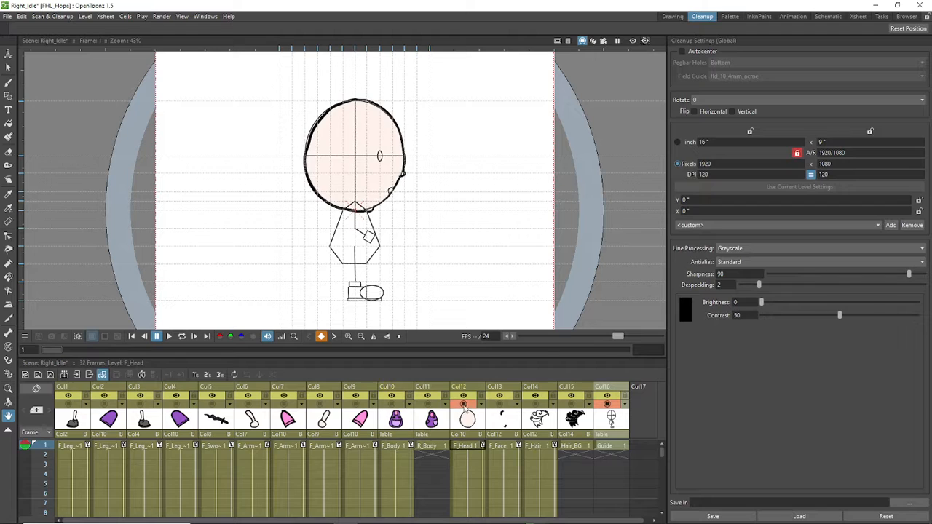
pyautogui.click(535, 404)
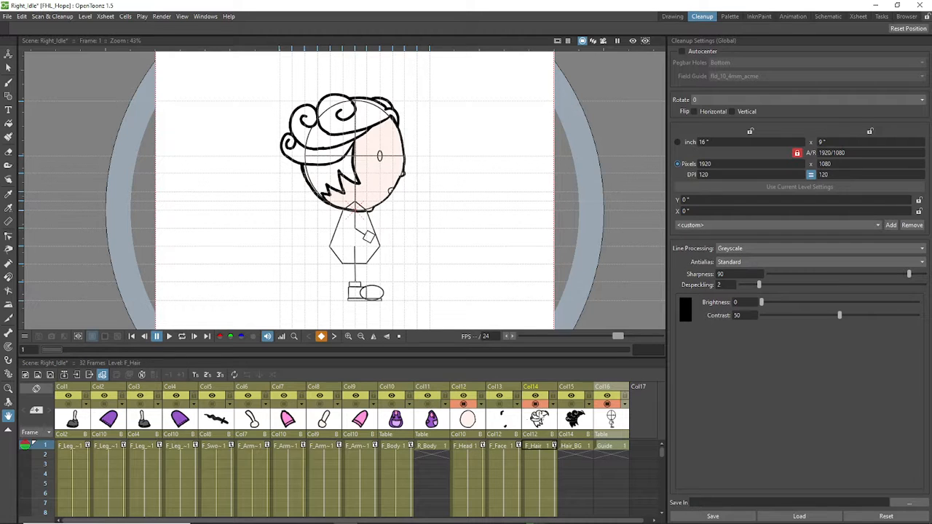
pyautogui.click(499, 405)
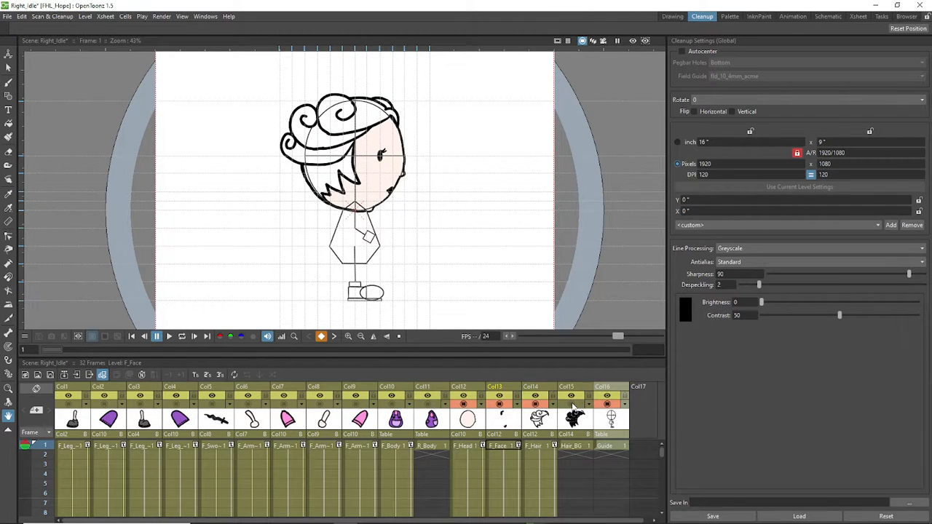
pyautogui.click(571, 404)
pyautogui.click(428, 404)
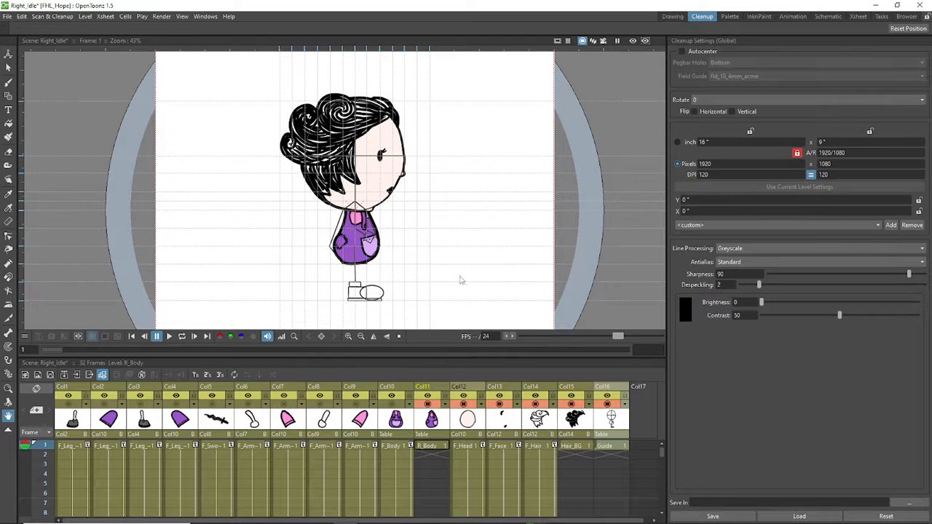
# Step: Make the semi-transparent F_Body column visible behind the side-view body
pyautogui.scroll(2, 372, 233)
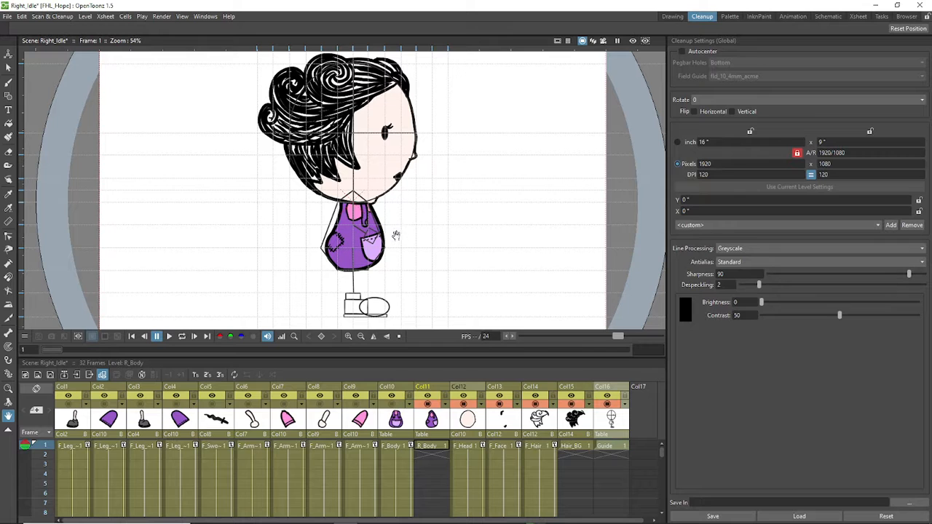
pyautogui.scroll(-1, 389, 227)
pyautogui.scroll(-1, 368, 233)
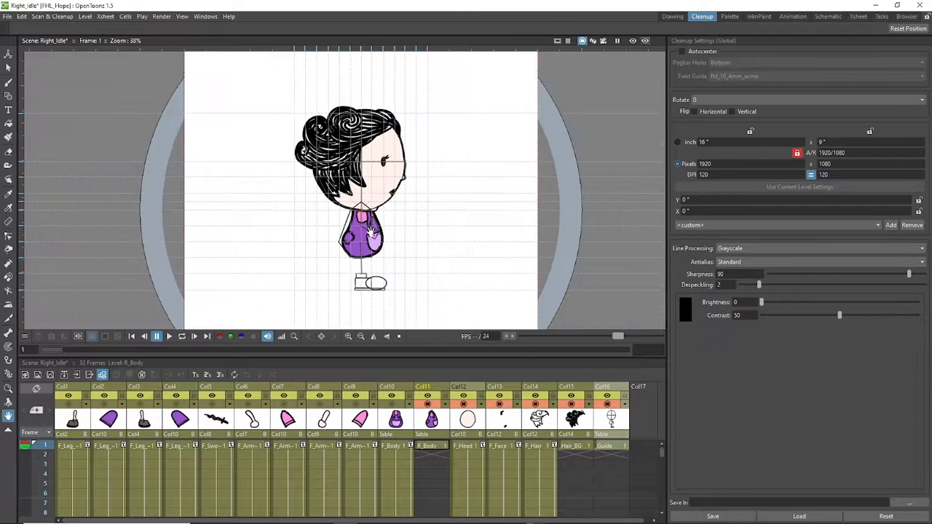
pyautogui.scroll(3, 370, 236)
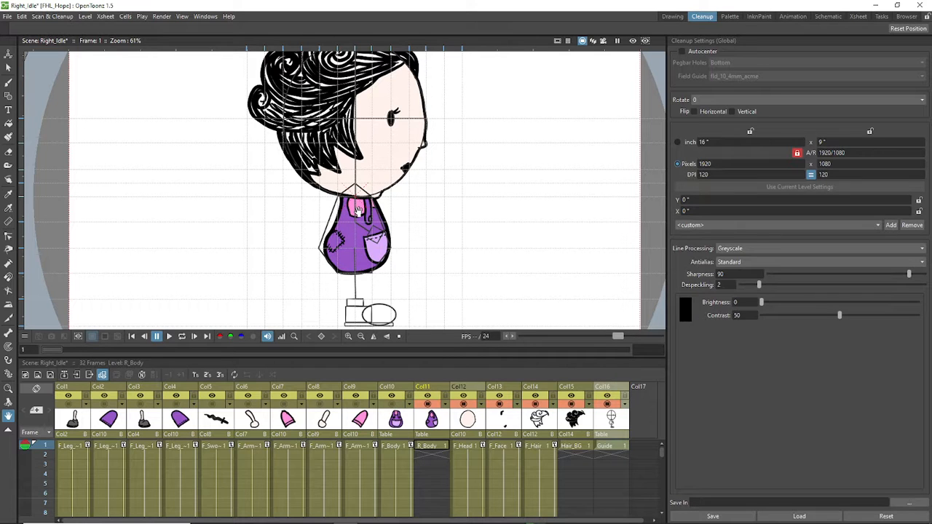
pyautogui.scroll(2, 358, 210)
pyautogui.scroll(-2, 358, 211)
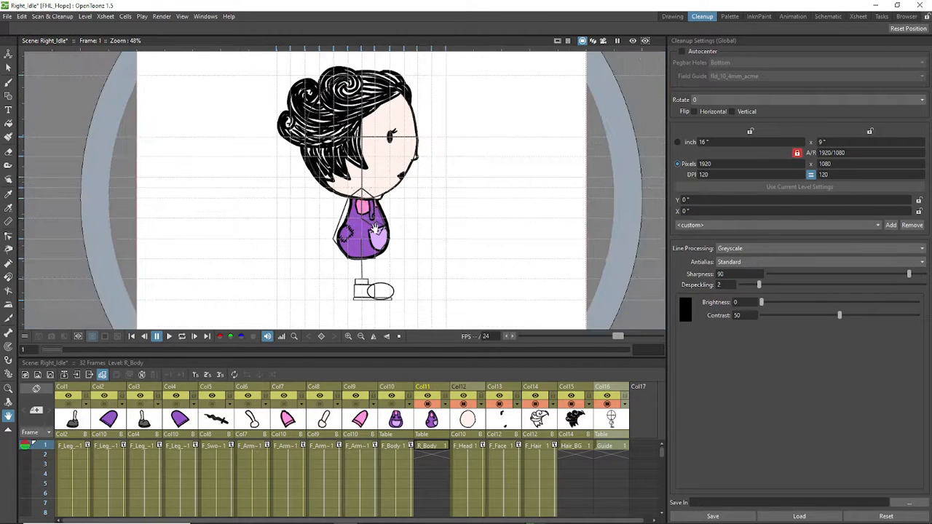
pyautogui.scroll(1, 357, 210)
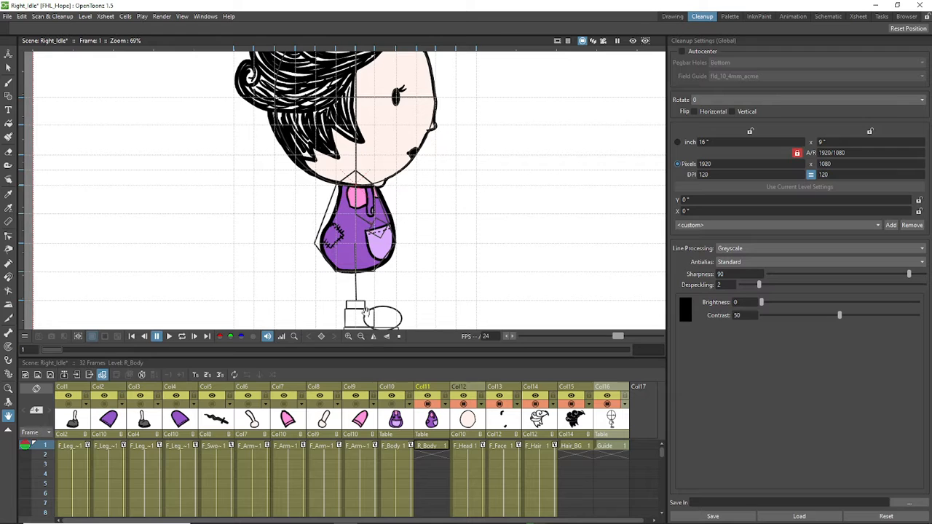
pyautogui.click(394, 412)
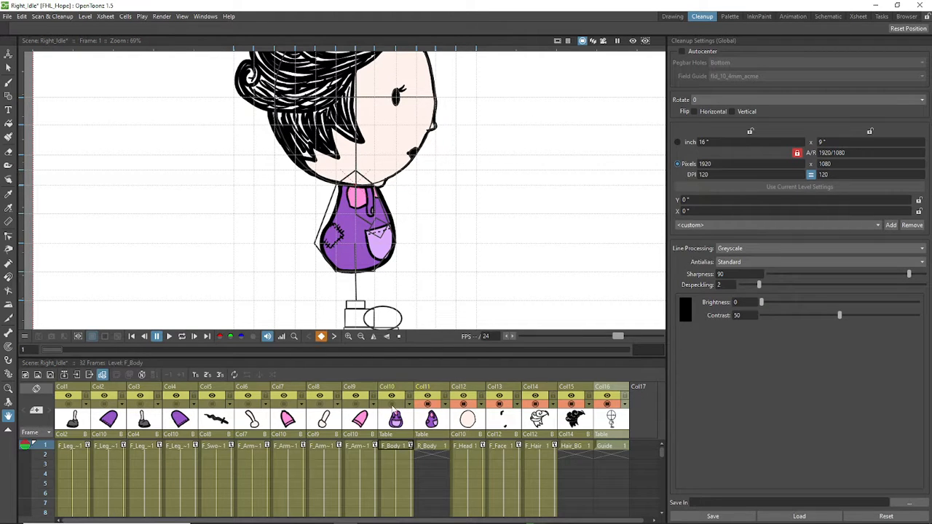
# Step: Hide the R_Body column and raise the F_Body column's opacity to fully opaque
pyautogui.scroll(-2, 384, 244)
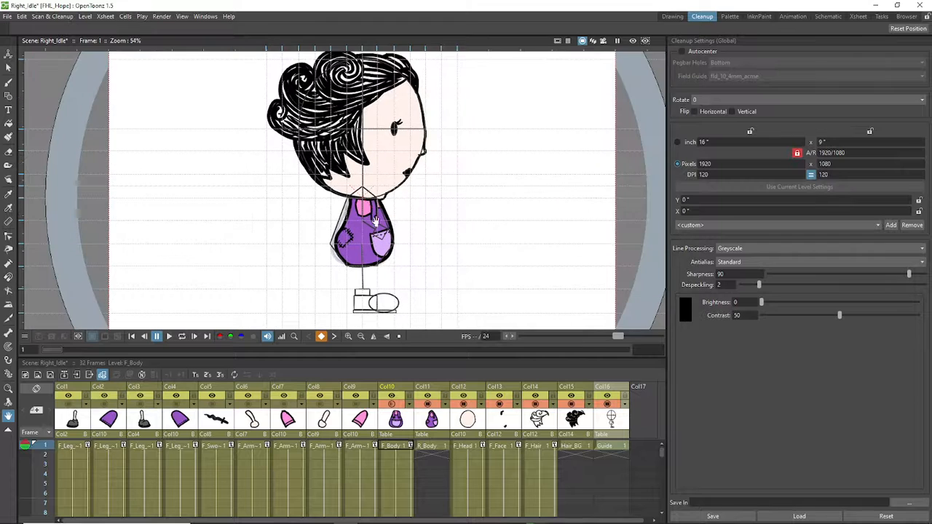
pyautogui.scroll(3, 364, 218)
pyautogui.scroll(-2, 356, 284)
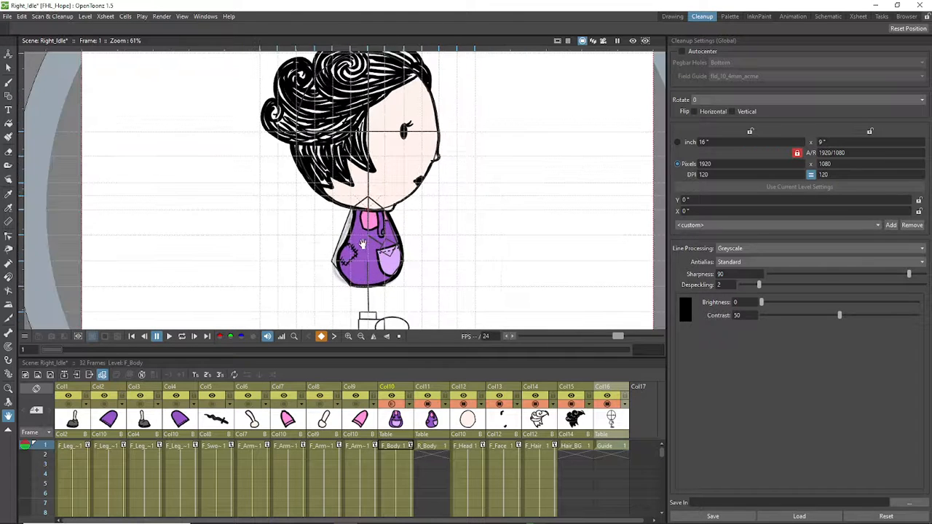
pyautogui.scroll(3, 379, 298)
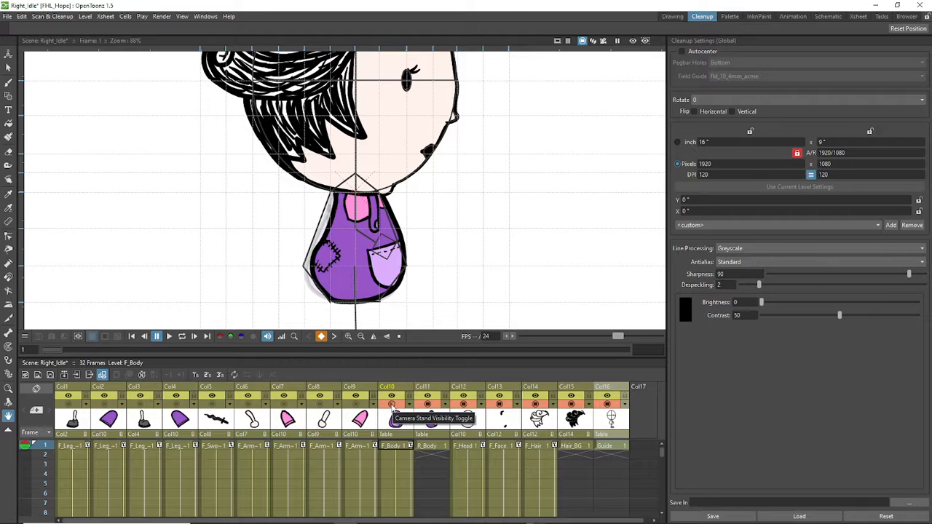
pyautogui.click(427, 404)
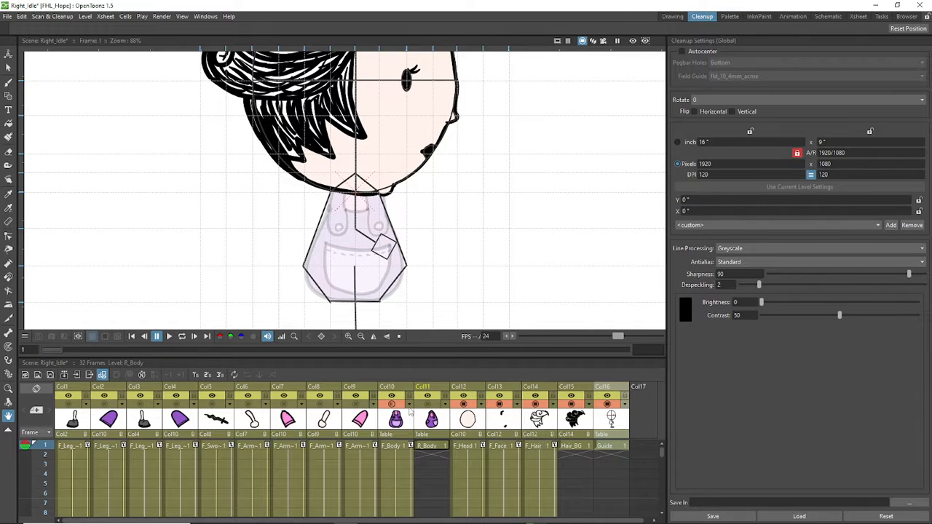
pyautogui.click(409, 405)
pyautogui.click(435, 413)
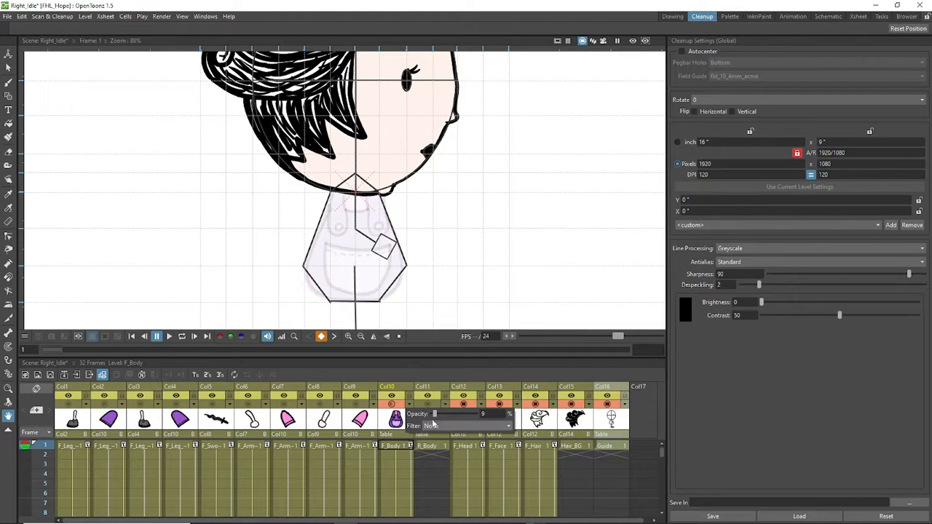
pyautogui.moveTo(435, 415); pyautogui.dragTo(486, 422)
pyautogui.click(490, 387)
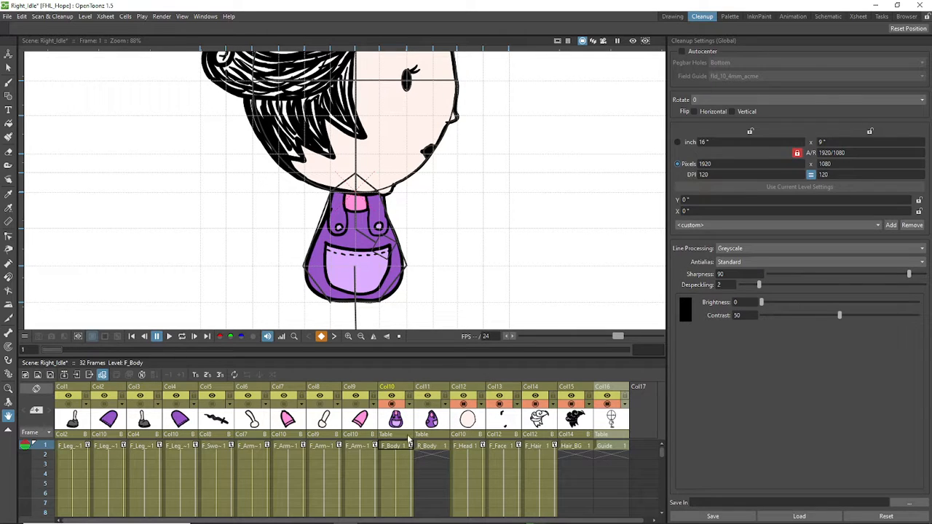
# Step: Compare the side-view R_Body with the front-view F_Body by alternating their visibility, ending with only F_Body shown
pyautogui.click(392, 405)
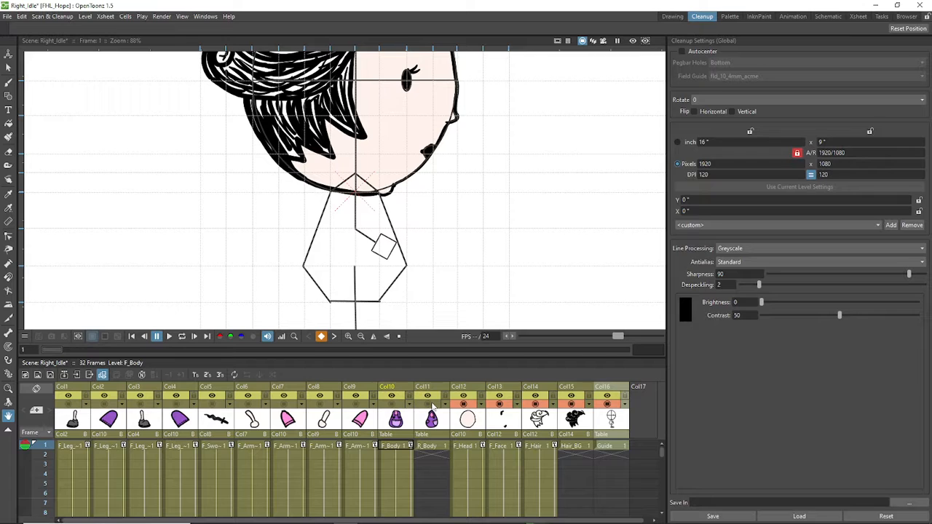
pyautogui.click(430, 405)
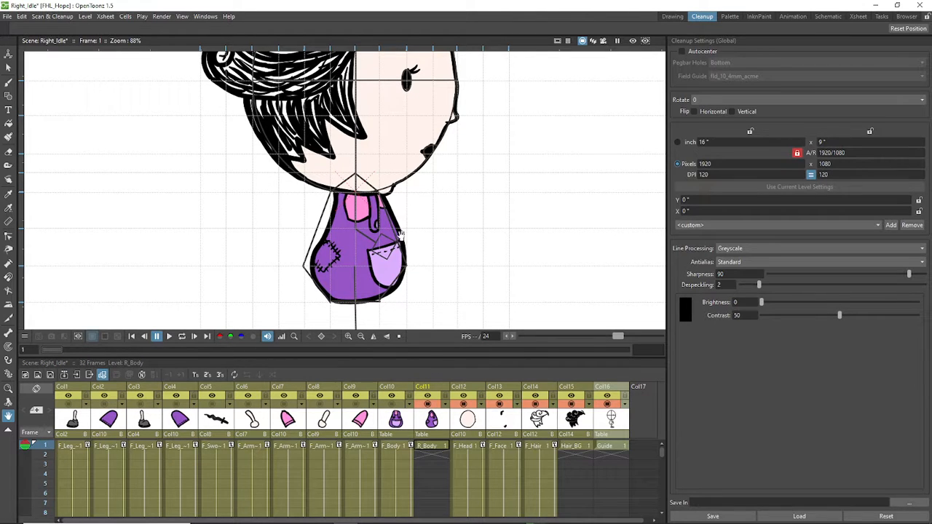
pyautogui.click(392, 405)
pyautogui.click(428, 409)
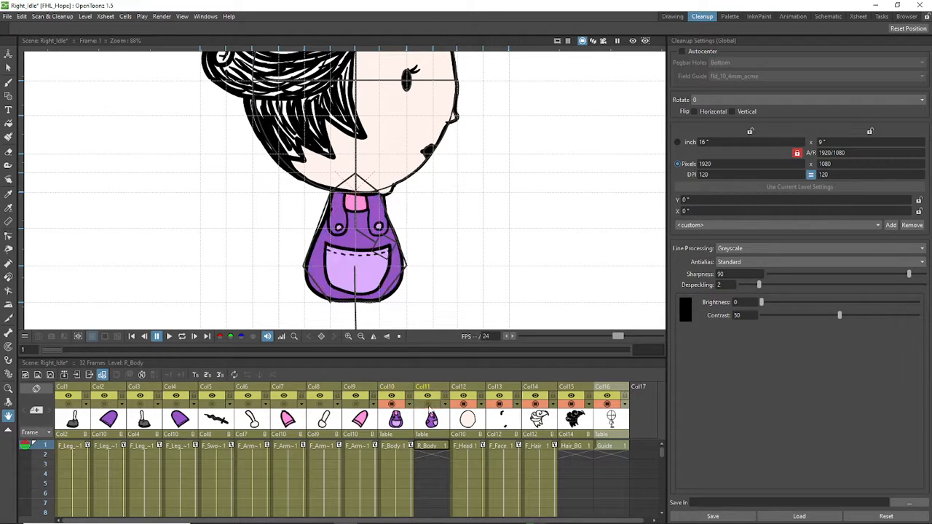
# Step: Point the F_Body level in Col10 to the B_Body.pli drawing from the project's drawings folder through its level settings
pyautogui.click(410, 406)
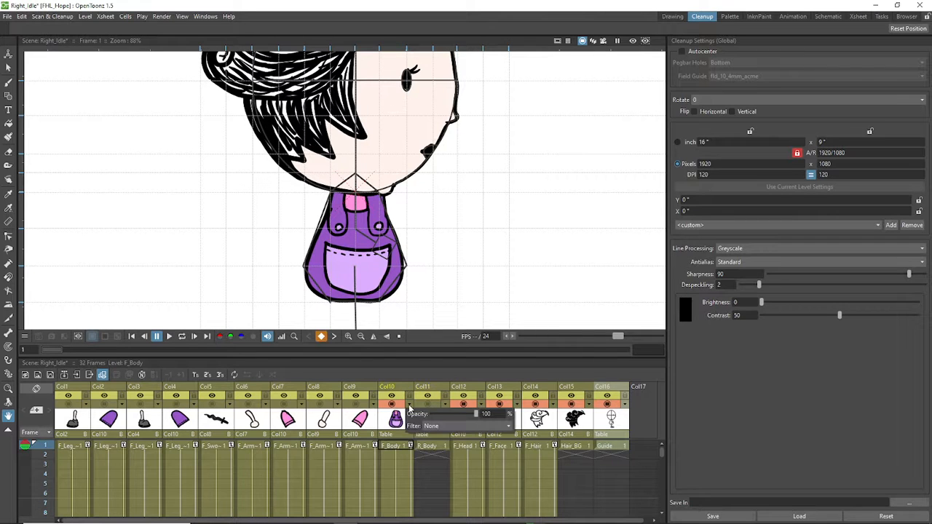
pyautogui.rightClick(402, 448)
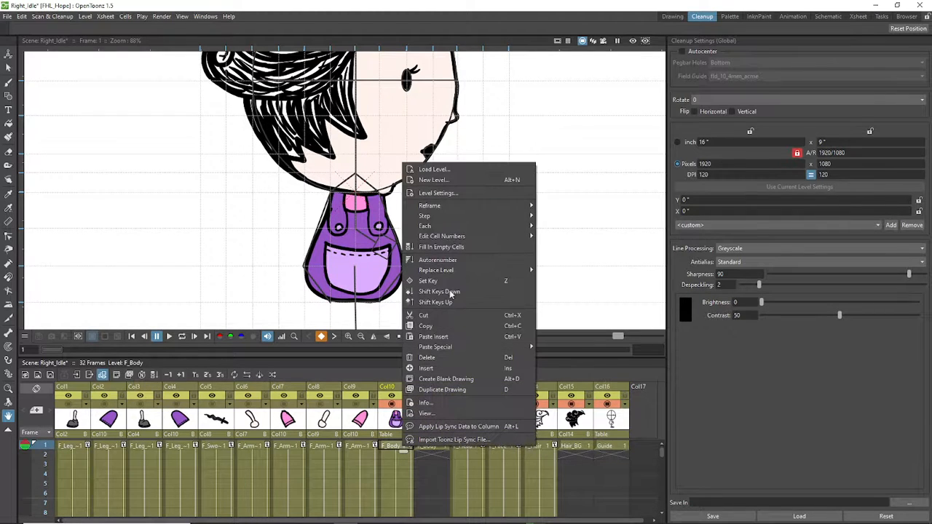
pyautogui.click(473, 194)
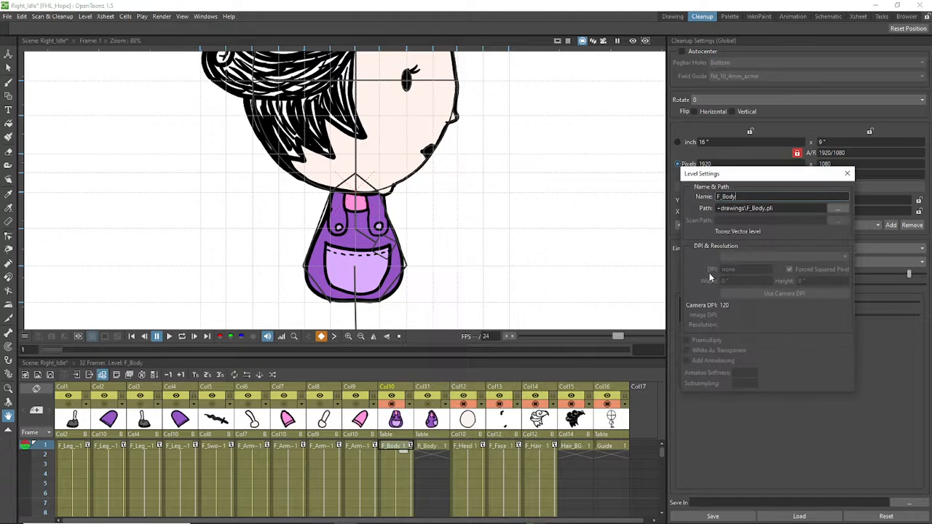
pyautogui.click(836, 209)
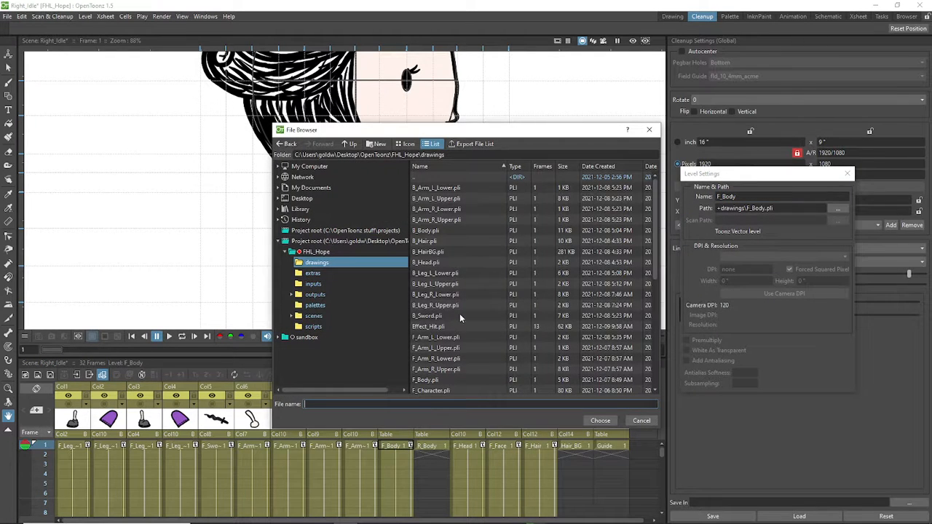
pyautogui.scroll(-1, 460, 313)
pyautogui.click(428, 203)
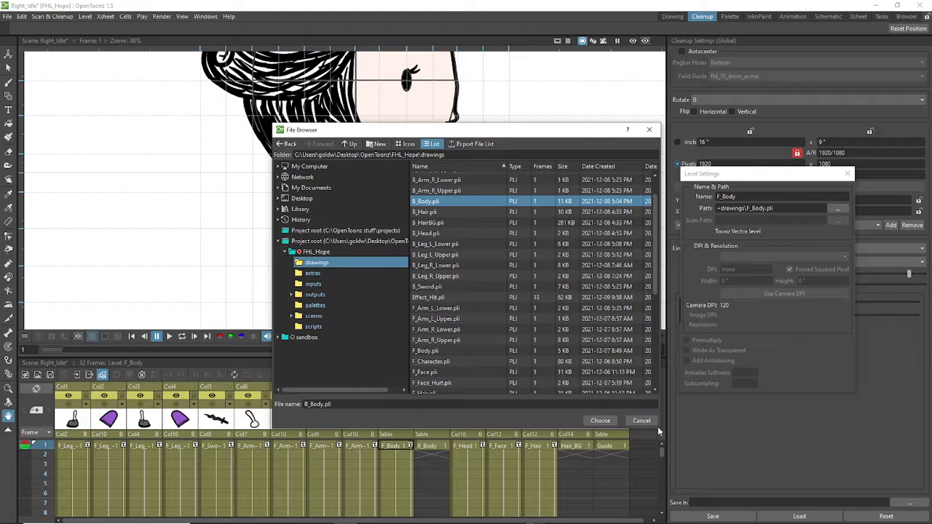
pyautogui.click(600, 421)
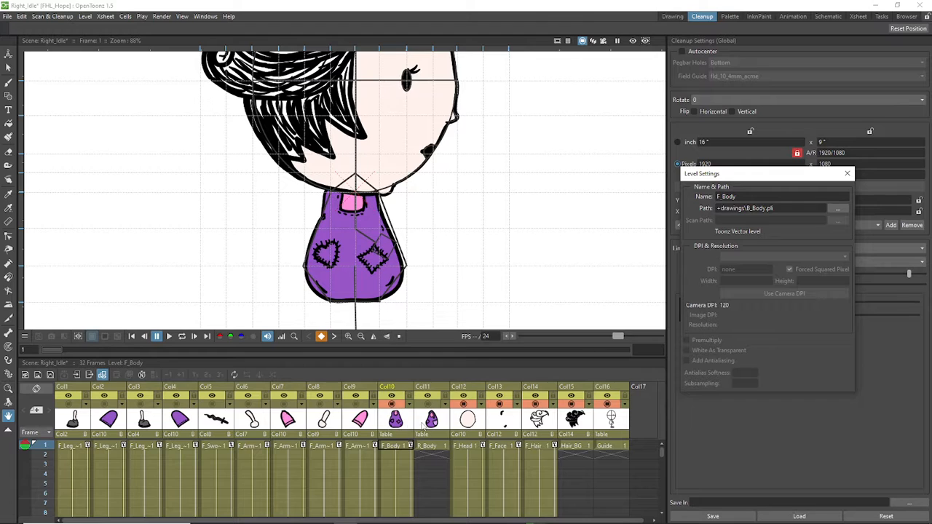
# Step: Hide the F_Body column, show the R_Body column instead, and close the level settings
pyautogui.click(392, 404)
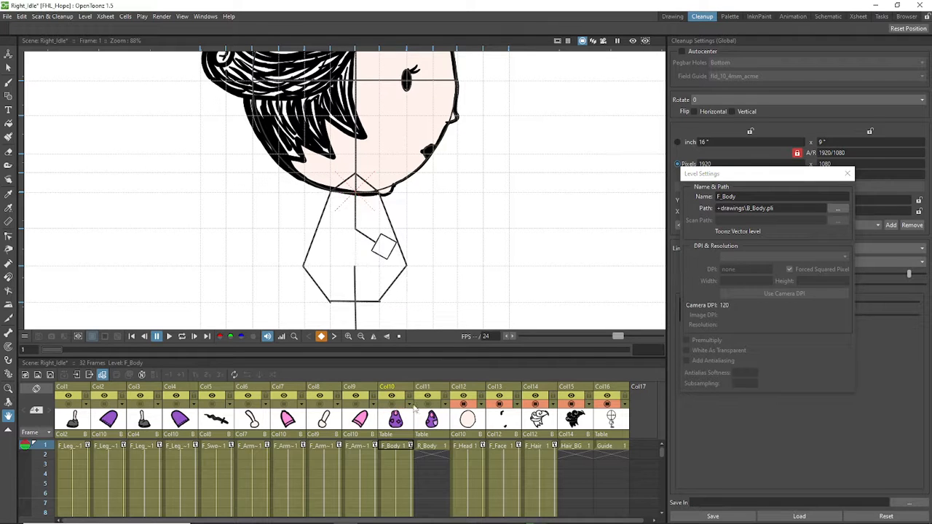
pyautogui.click(427, 404)
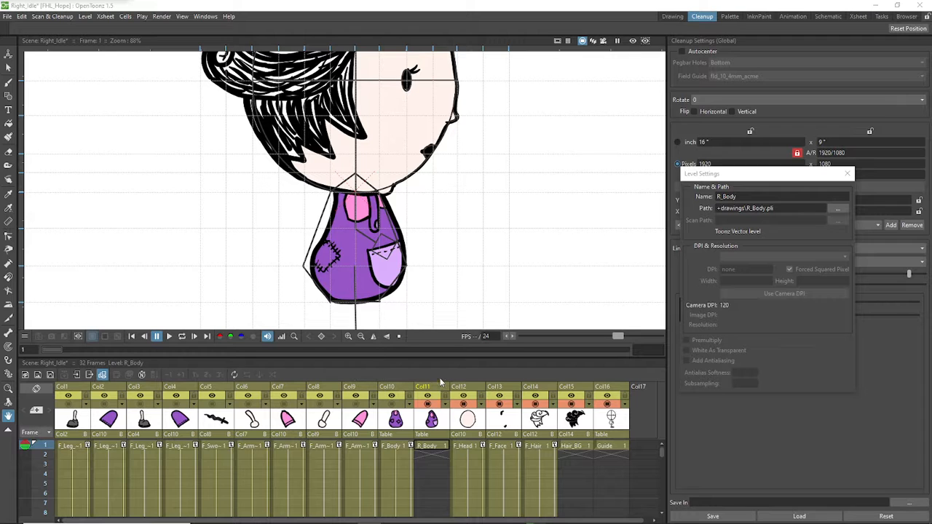
pyautogui.scroll(-2, 393, 266)
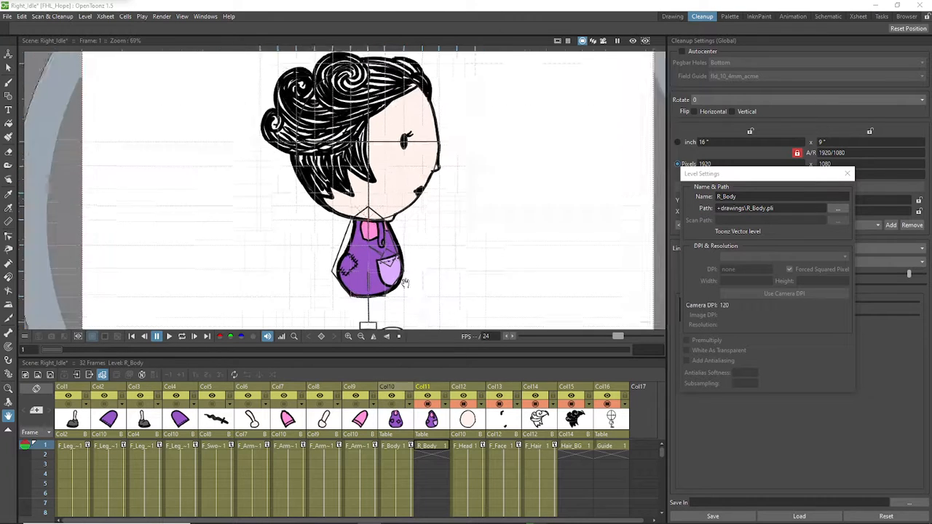
pyautogui.scroll(-1, 404, 283)
pyautogui.moveTo(422, 254)
pyautogui.mouseDown()
pyautogui.moveTo(483, 264)
pyautogui.moveTo(436, 262)
pyautogui.mouseUp()
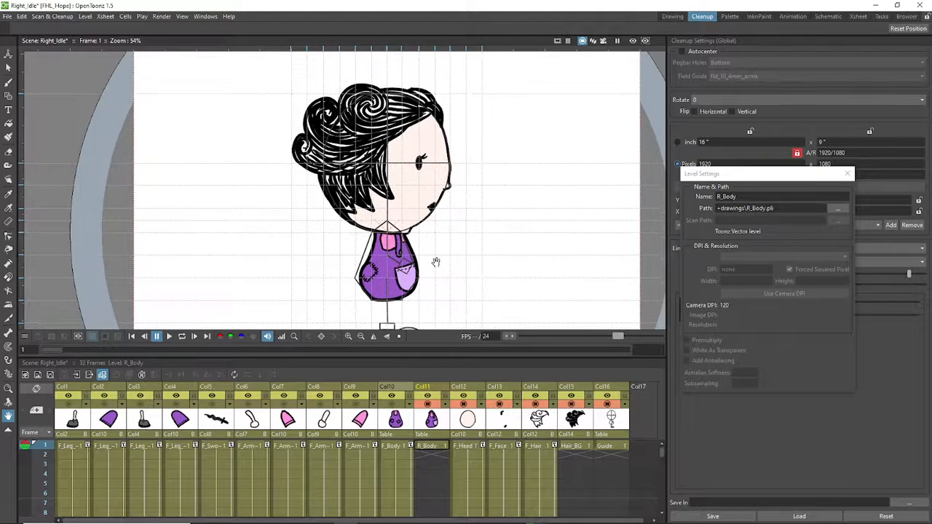
pyautogui.scroll(1, 426, 218)
pyautogui.scroll(-1, 441, 200)
pyautogui.moveTo(478, 256); pyautogui.dragTo(477, 244)
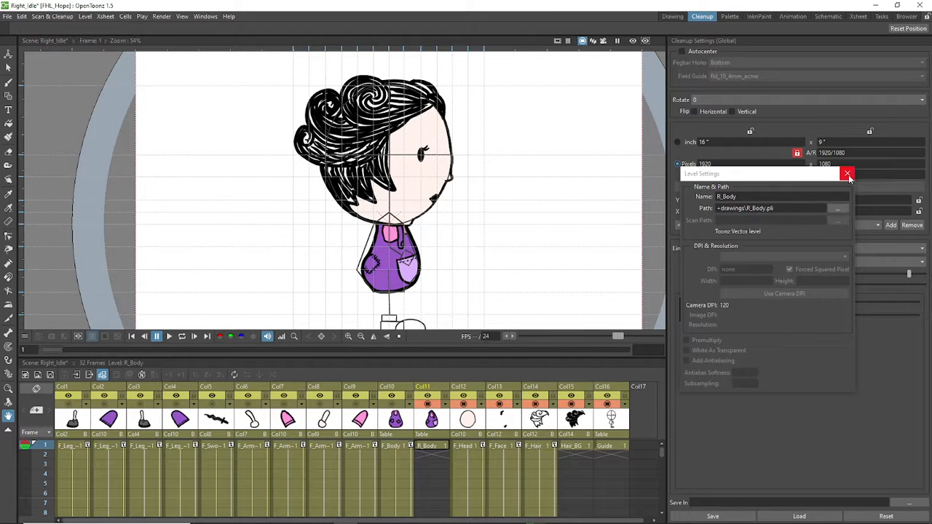
pyautogui.click(847, 175)
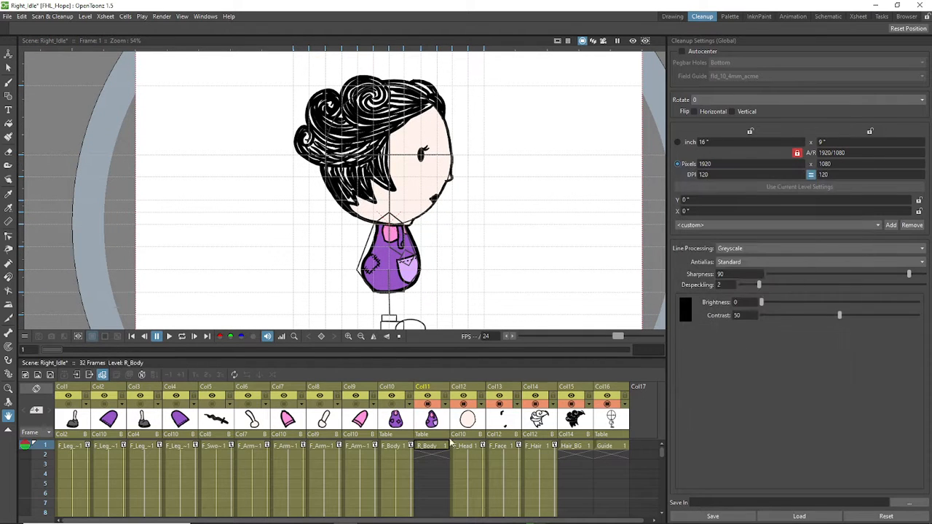
# Step: Switch to the Animation workspace and examine the character's node hierarchy in the Stage Schematic
pyautogui.click(793, 17)
pyautogui.rightClick(758, 390)
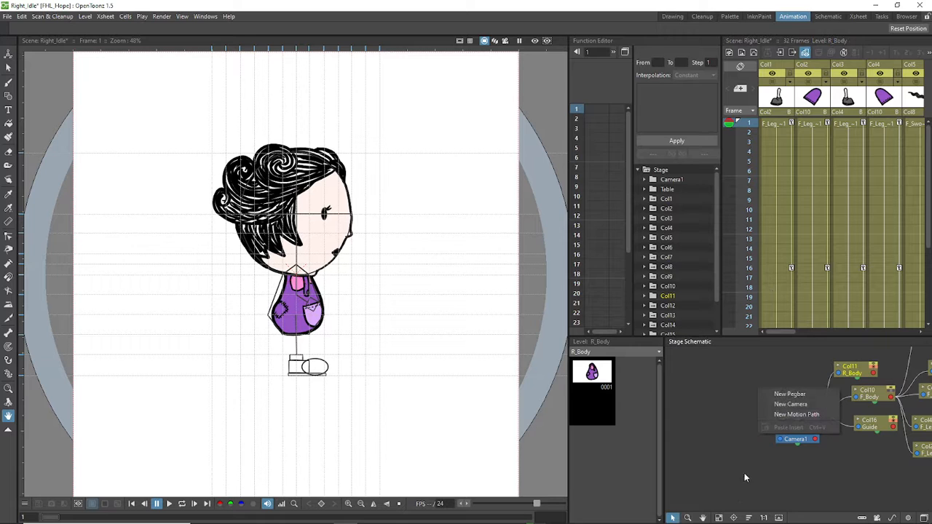
pyautogui.click(754, 439)
pyautogui.scroll(-3, 707, 466)
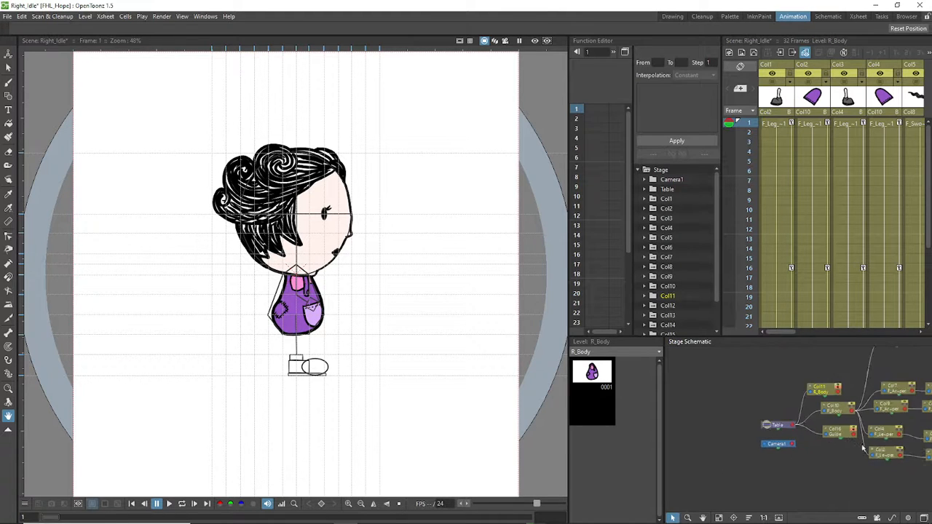
pyautogui.scroll(3, 878, 442)
pyautogui.press('`')
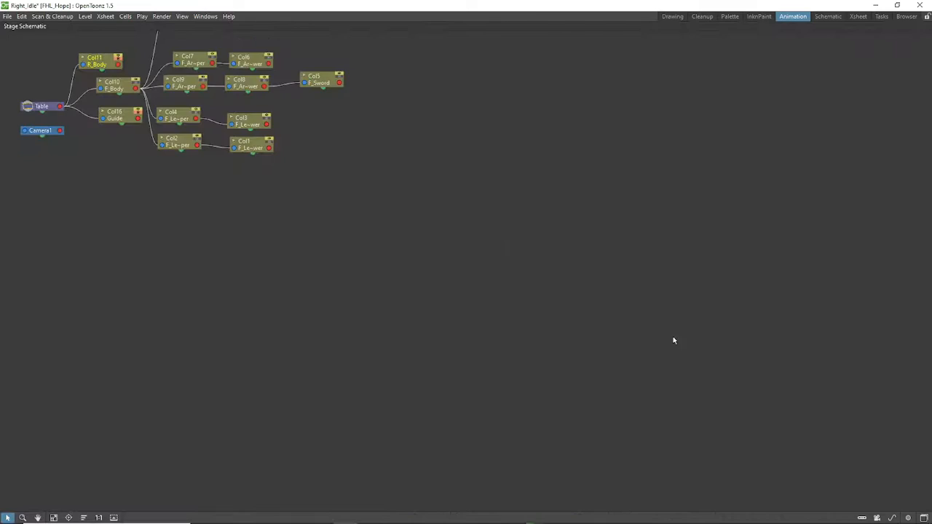
pyautogui.press('`')
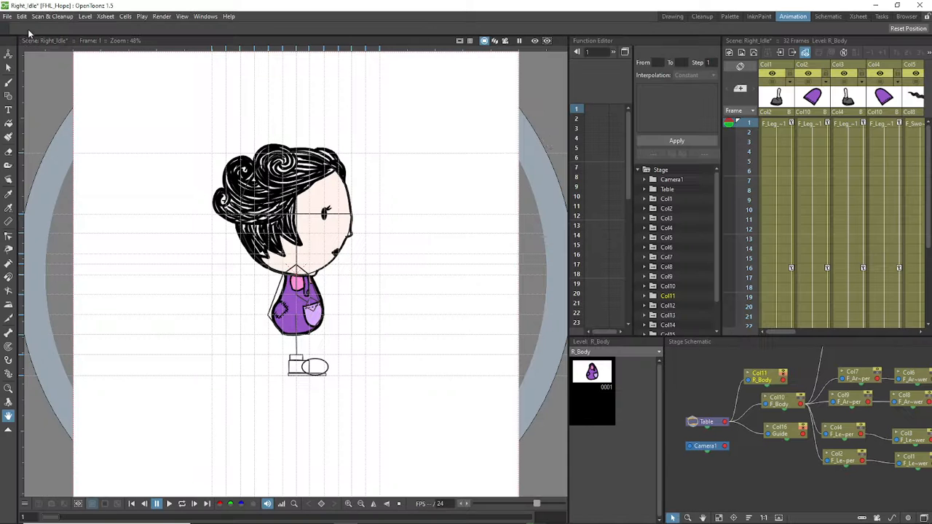
pyautogui.moveTo(661, 375); pyautogui.dragTo(655, 377)
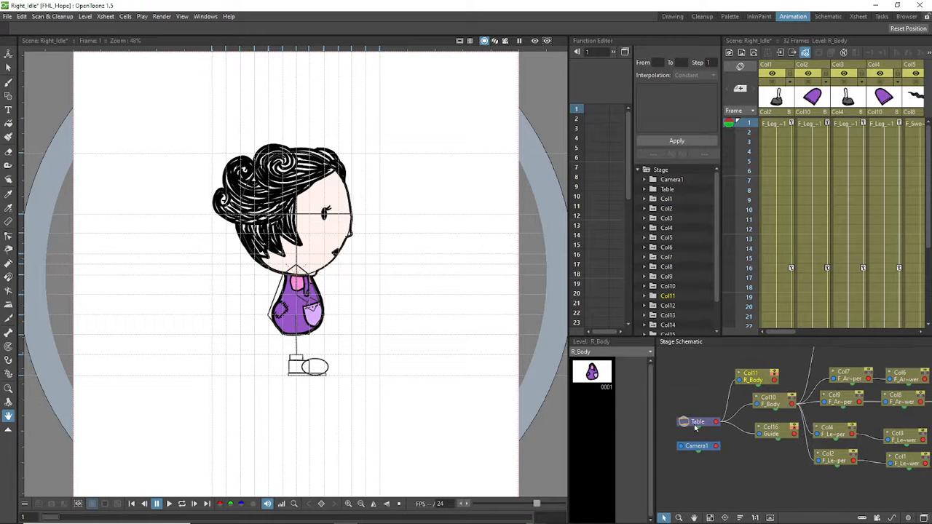
# Step: Select the F_Body node and trace its links to the Table and to the limb nodes in the Stage Schematic
pyautogui.click(771, 405)
pyautogui.click(717, 393)
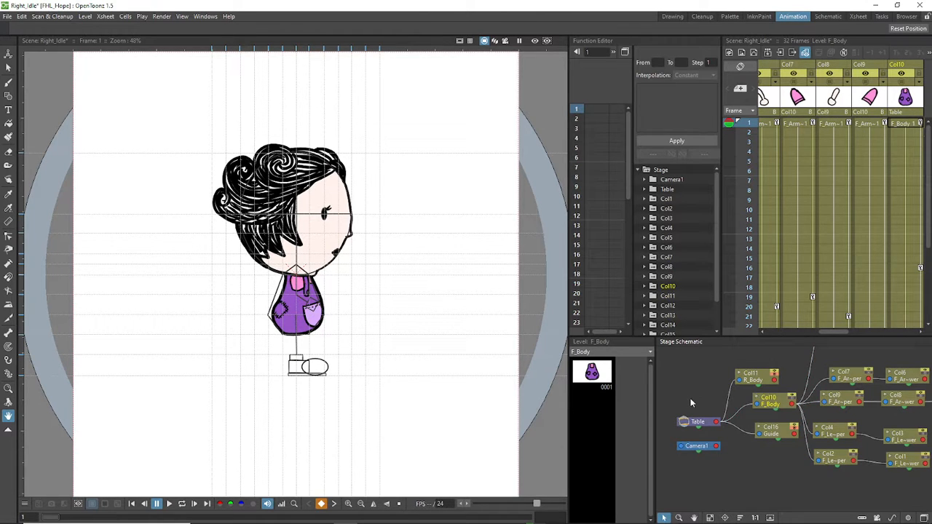
pyautogui.rightClick(690, 399)
pyautogui.click(695, 376)
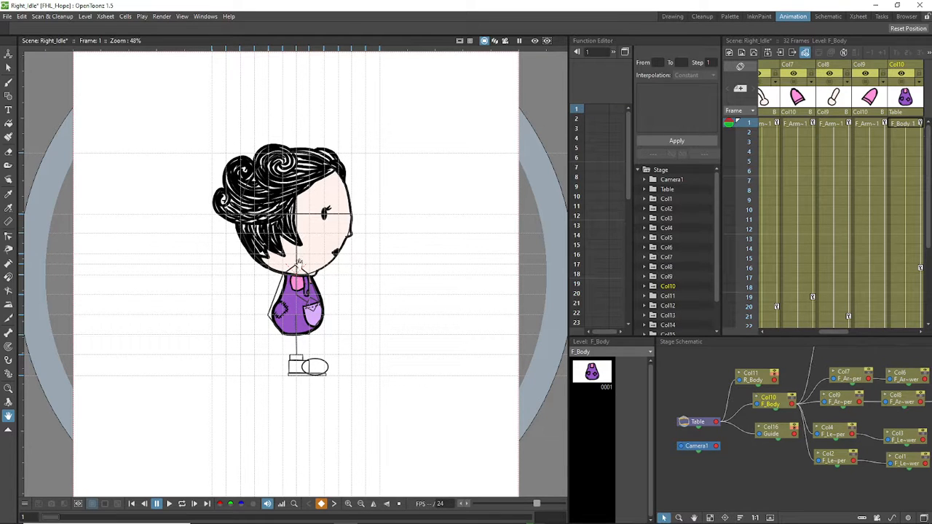
pyautogui.scroll(-2, 792, 426)
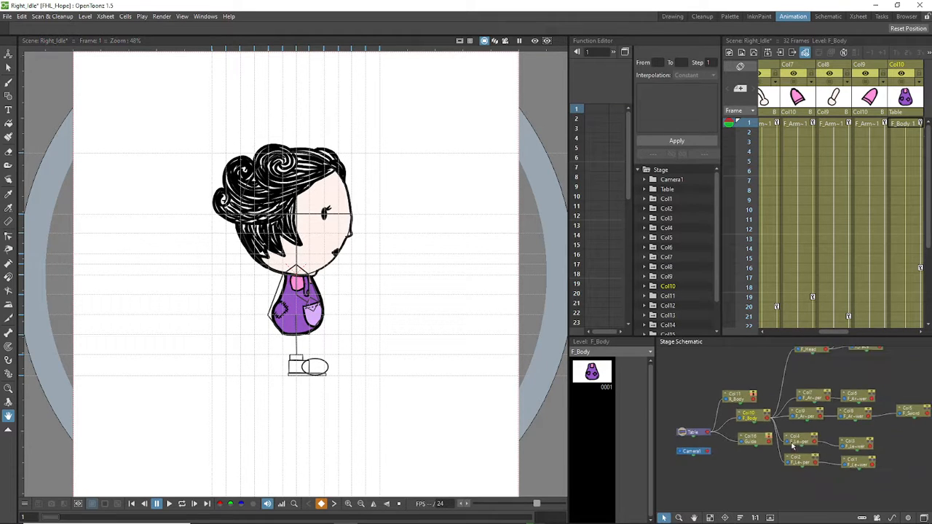
pyautogui.scroll(-2, 817, 384)
pyautogui.scroll(2, 832, 362)
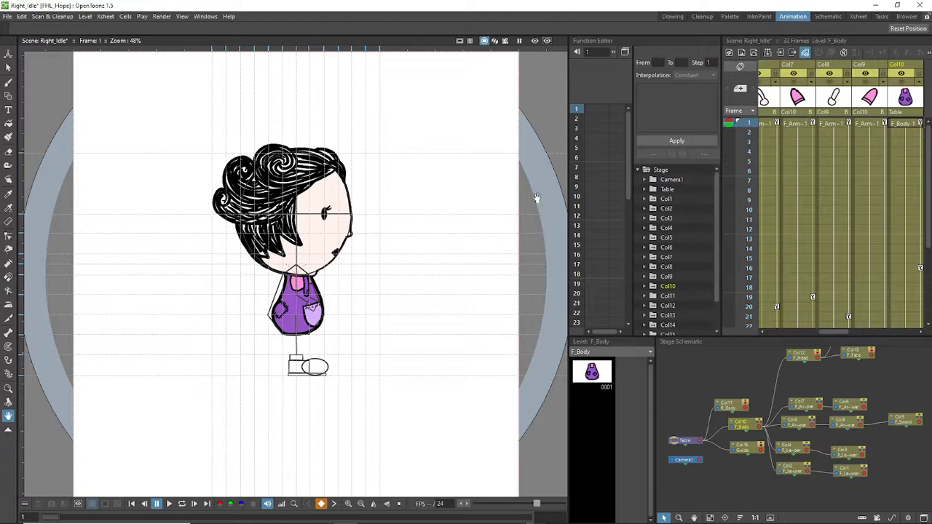
# Step: Select the F_Head and F_Face columns in turn and examine where their nodes attach in the schematic
pyautogui.moveTo(837, 328); pyautogui.dragTo(878, 339)
pyautogui.click(783, 65)
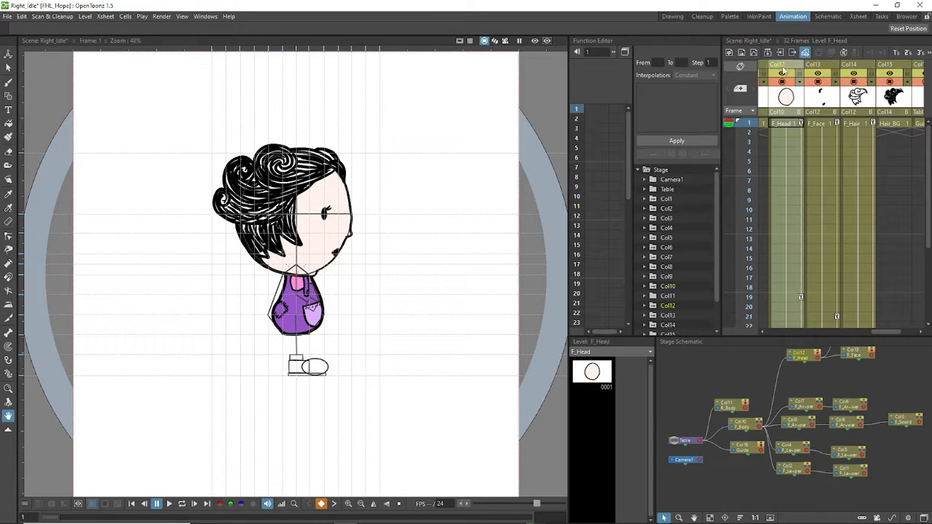
pyautogui.click(814, 65)
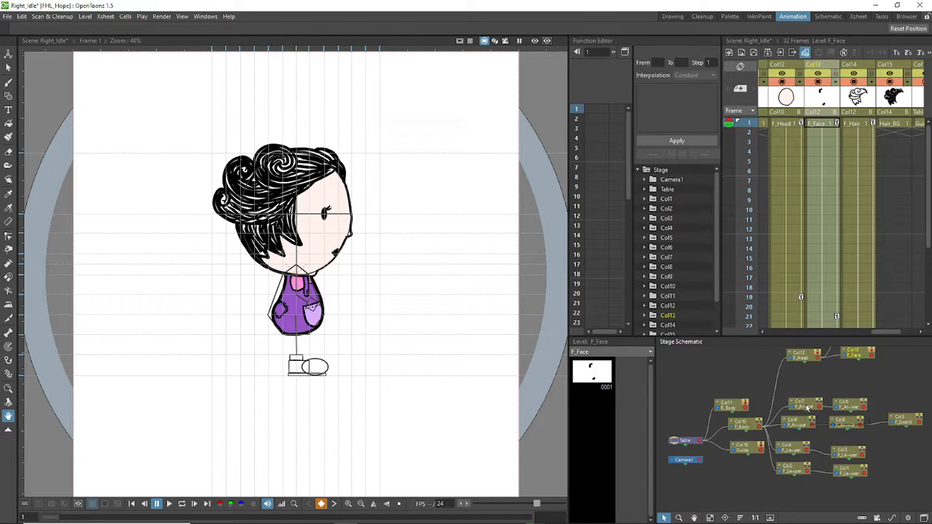
pyautogui.scroll(-4, 796, 412)
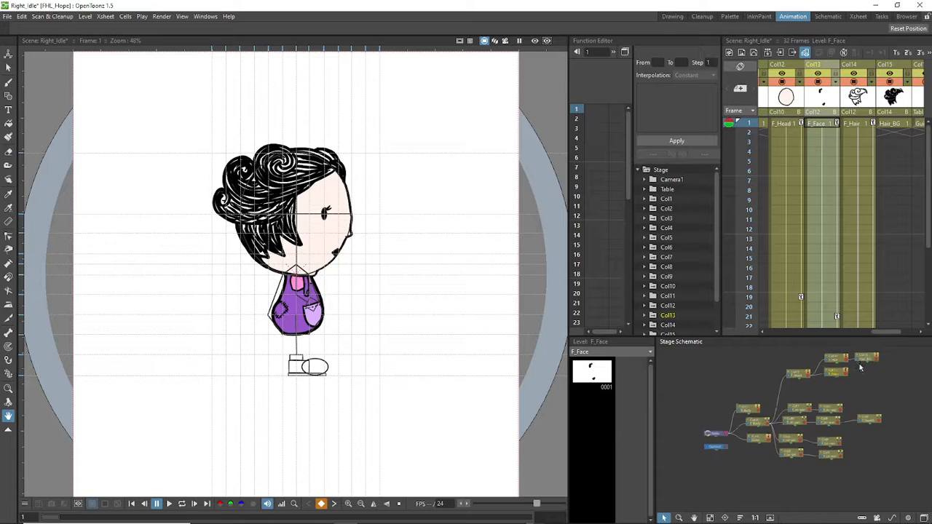
pyautogui.scroll(5, 853, 368)
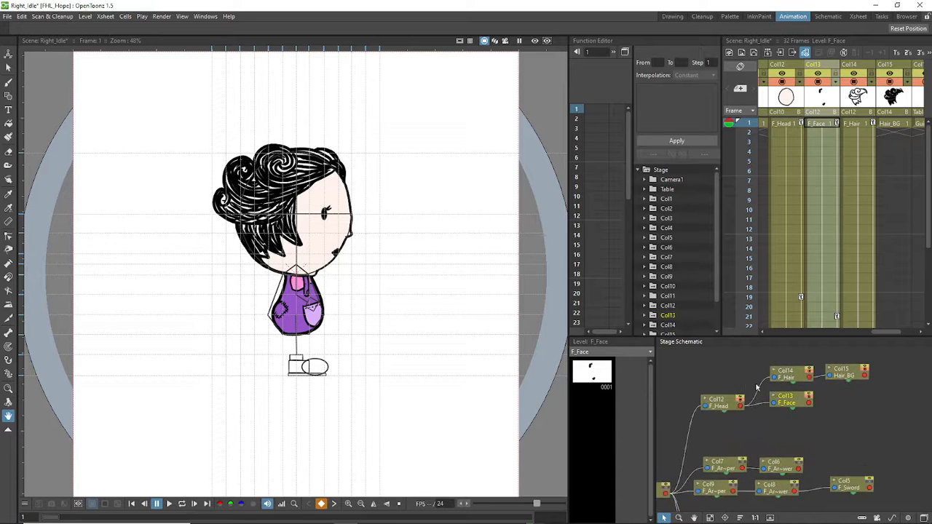
# Step: Select the F_Hair node and the Hair_BG node attached to it to inspect how the hair is linked
pyautogui.click(792, 372)
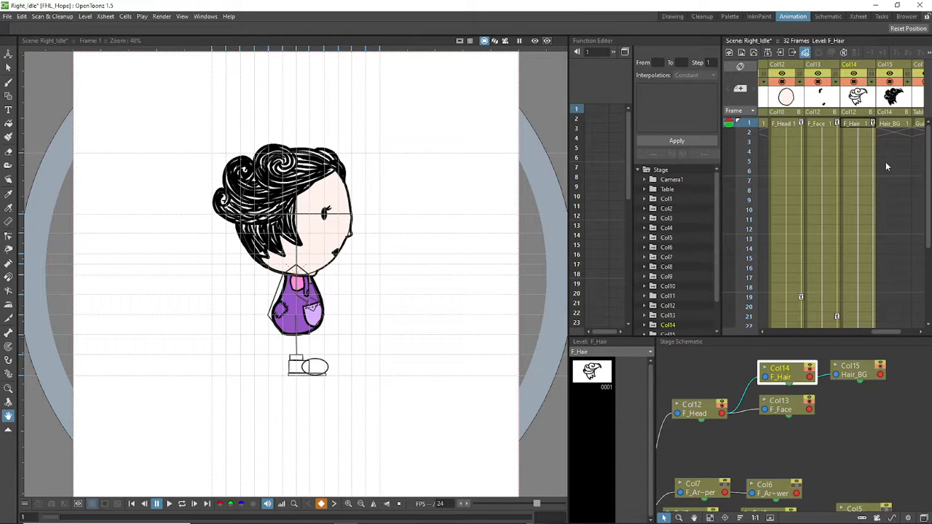
pyautogui.moveTo(888, 332); pyautogui.dragTo(897, 332)
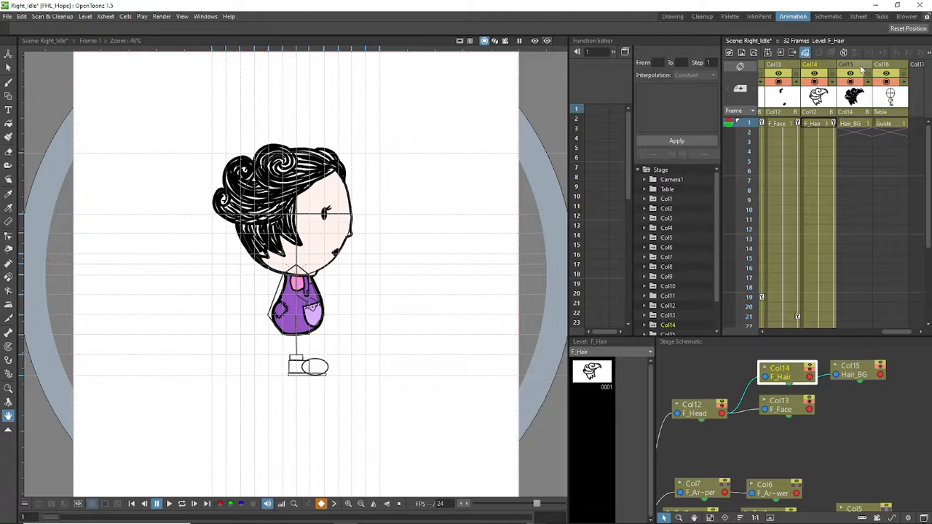
pyautogui.click(860, 371)
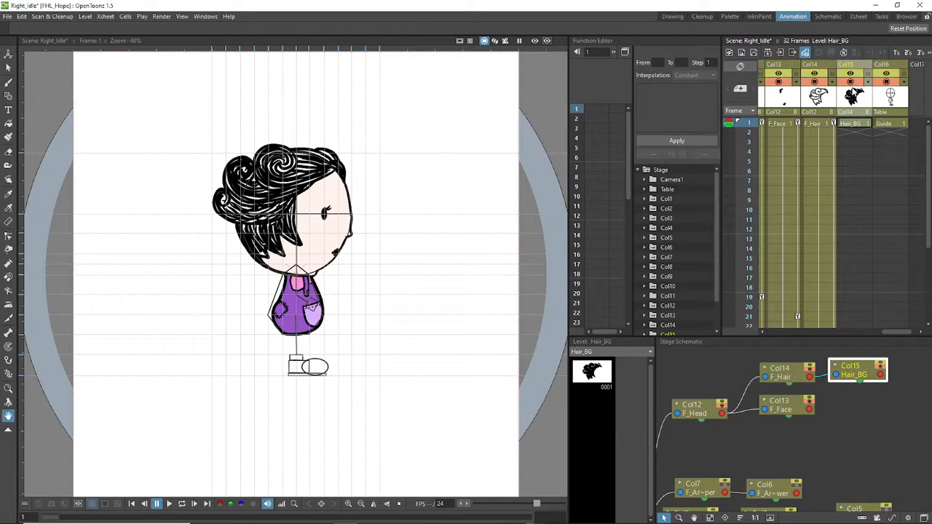
# Step: Compare the hair with and without its Hair_BG column by toggling its visibility repeatedly, ending with it shown
pyautogui.click(851, 81)
pyautogui.click(851, 81)
pyautogui.click(851, 81)
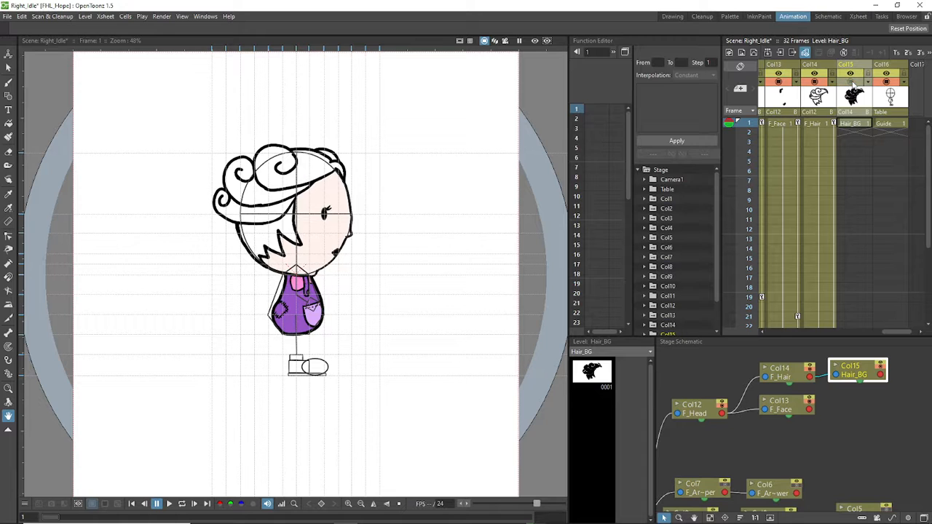
pyautogui.click(850, 81)
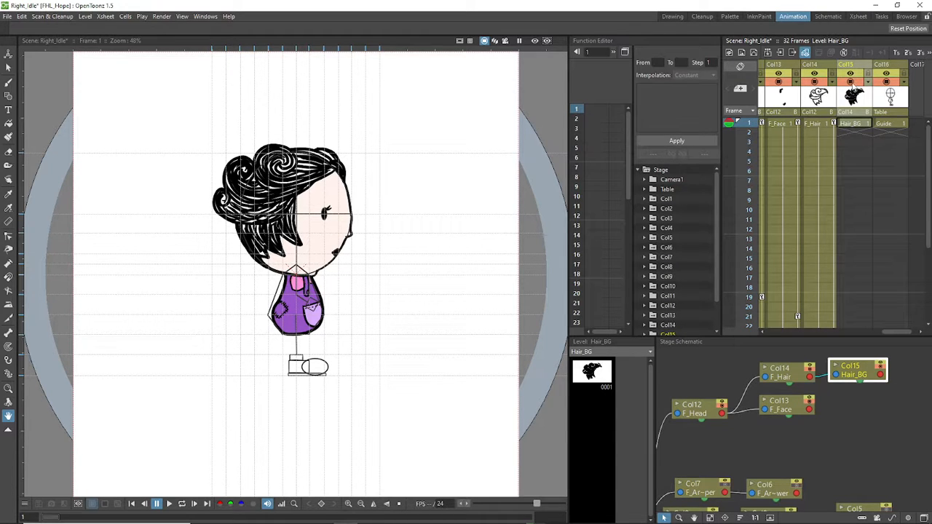
pyautogui.click(851, 81)
pyautogui.click(850, 81)
pyautogui.click(851, 80)
pyautogui.click(850, 81)
pyautogui.click(790, 378)
pyautogui.click(850, 83)
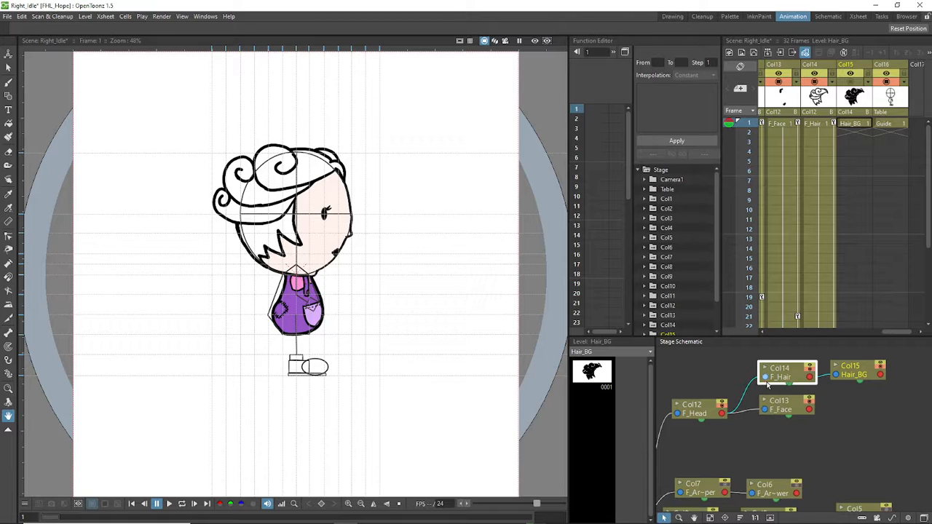
pyautogui.click(850, 82)
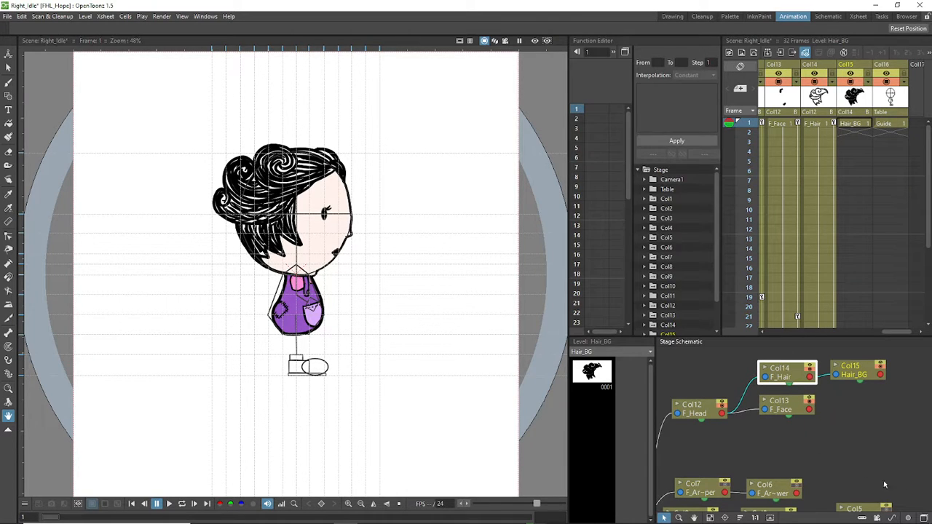
# Step: Repoint the F_Body level to R_Body.pli from the drawings folder in its level settings
pyautogui.click(693, 518)
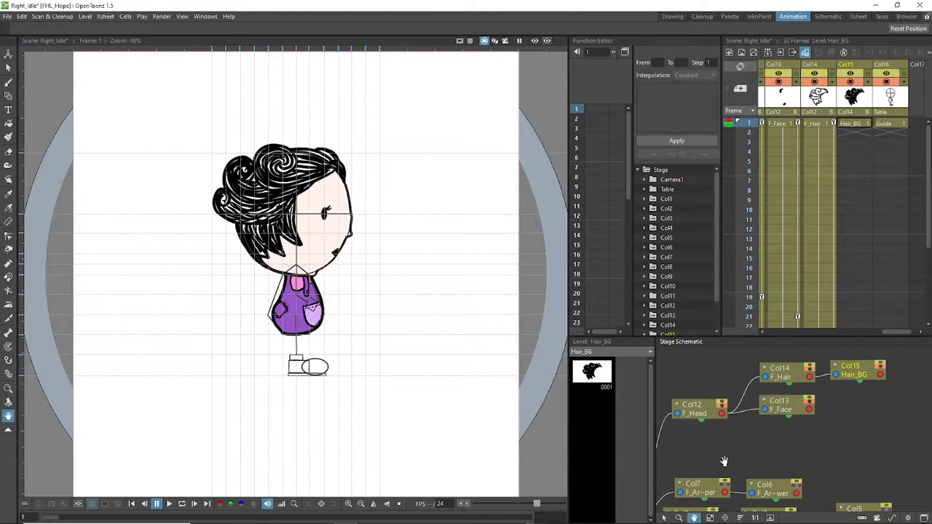
pyautogui.moveTo(726, 462); pyautogui.dragTo(860, 408)
pyautogui.scroll(-5, 860, 407)
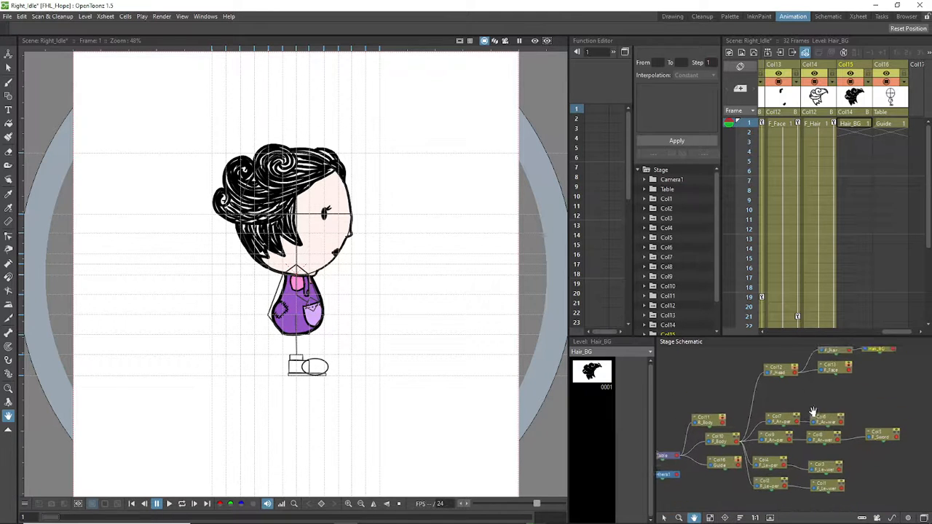
pyautogui.moveTo(903, 332); pyautogui.dragTo(868, 339)
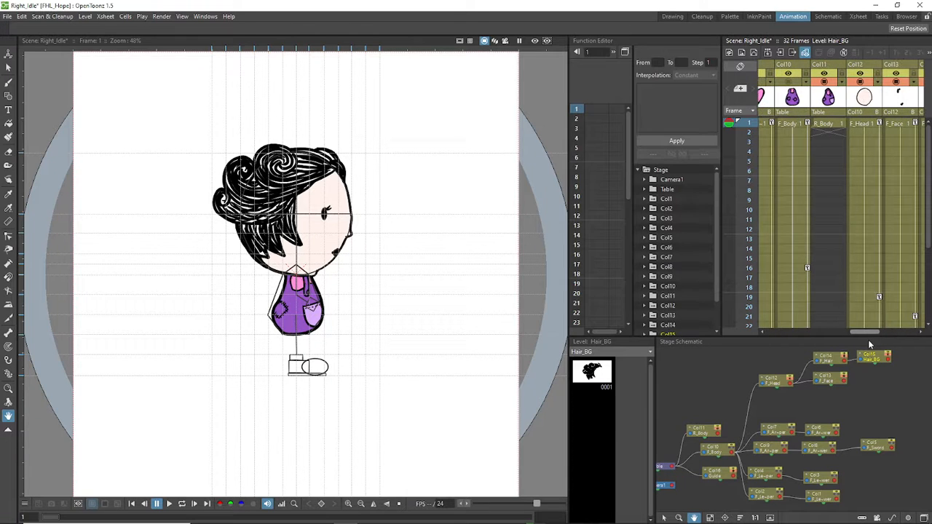
pyautogui.click(795, 127)
pyautogui.rightClick(794, 127)
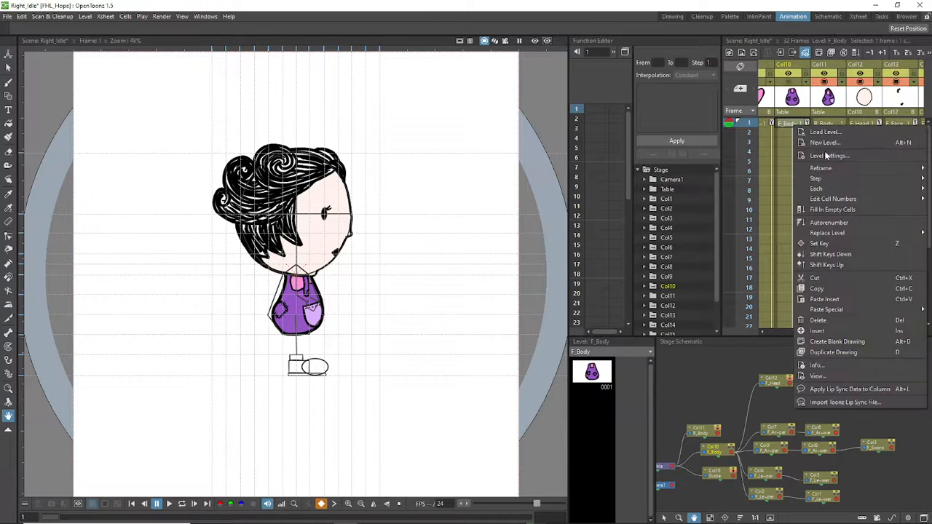
pyautogui.click(838, 156)
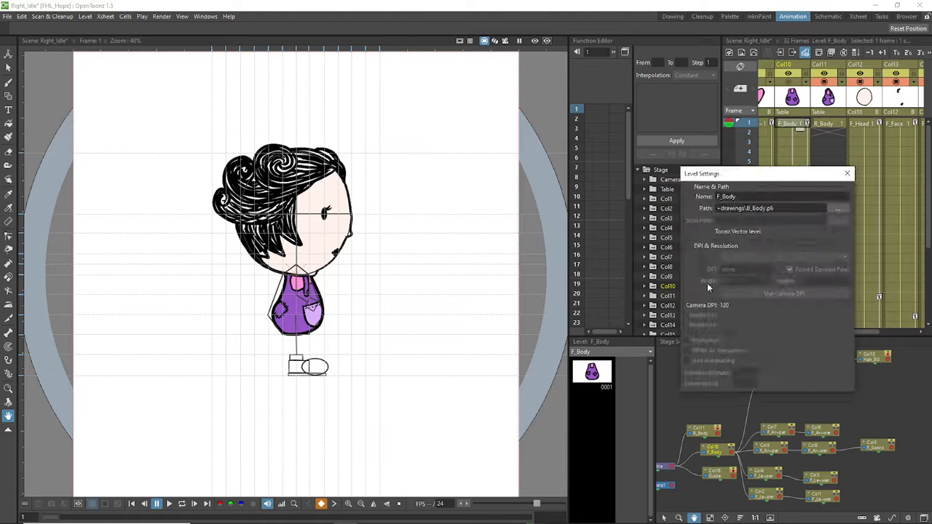
pyautogui.click(840, 208)
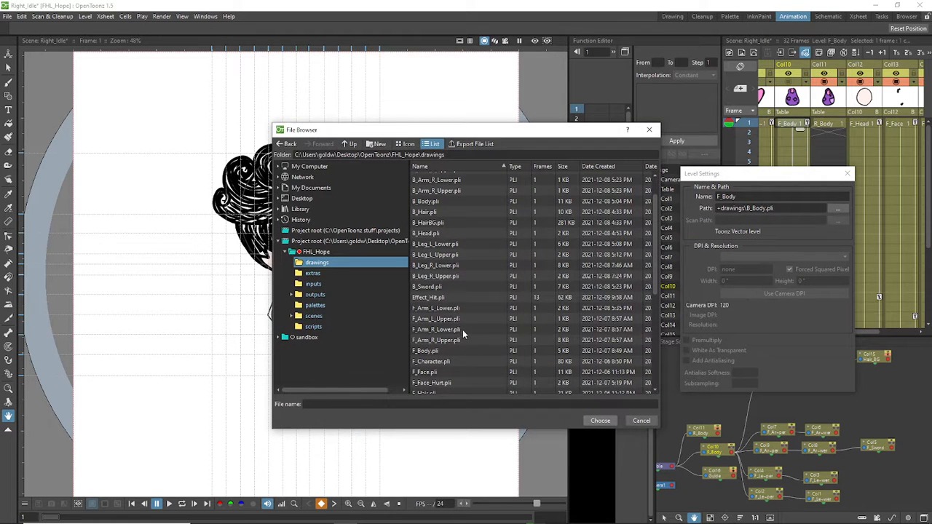
pyautogui.scroll(-5, 459, 341)
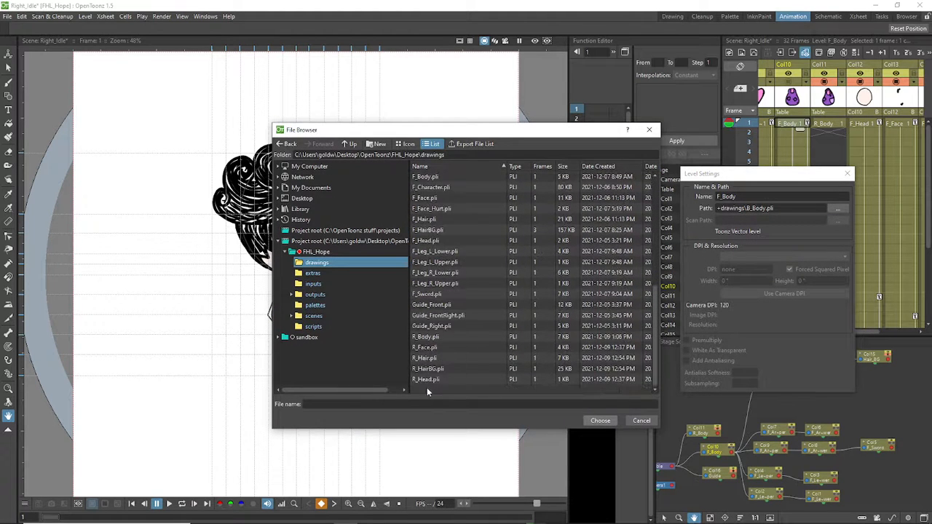
pyautogui.click(430, 337)
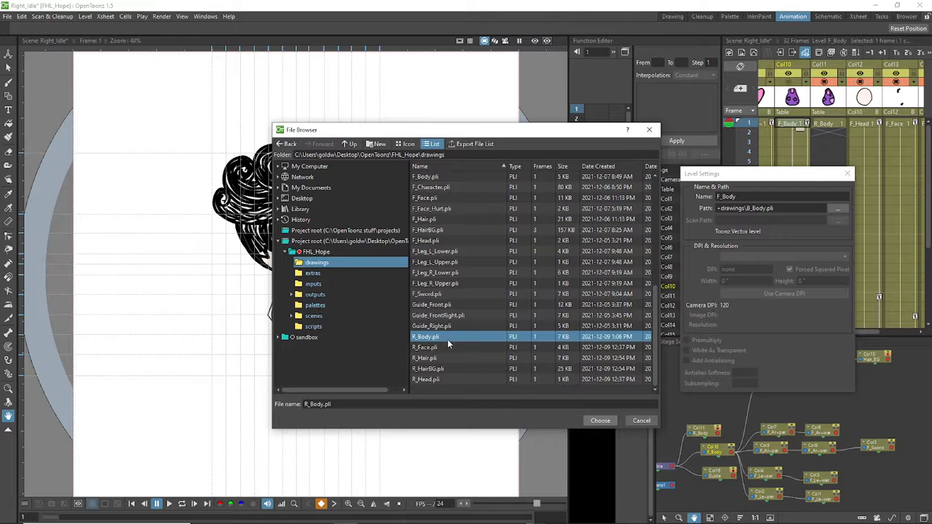
pyautogui.click(600, 420)
pyautogui.click(445, 276)
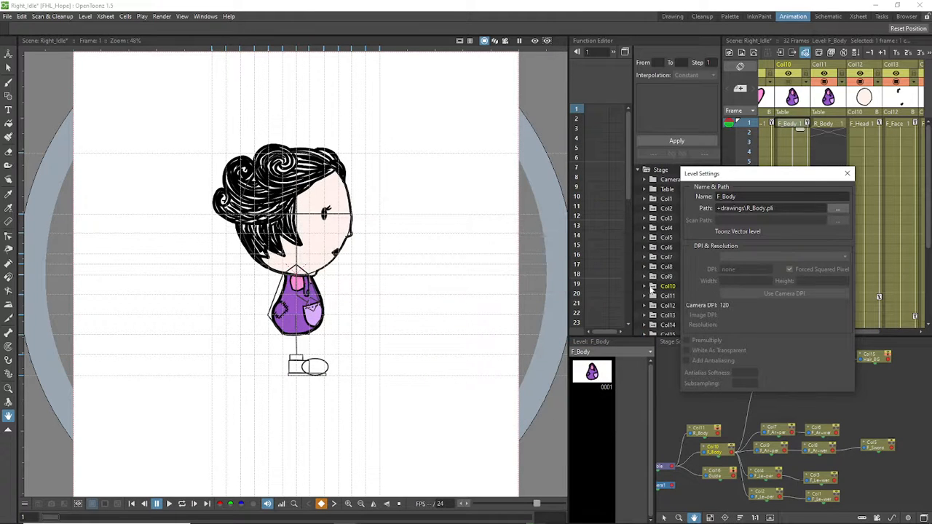
pyautogui.click(847, 173)
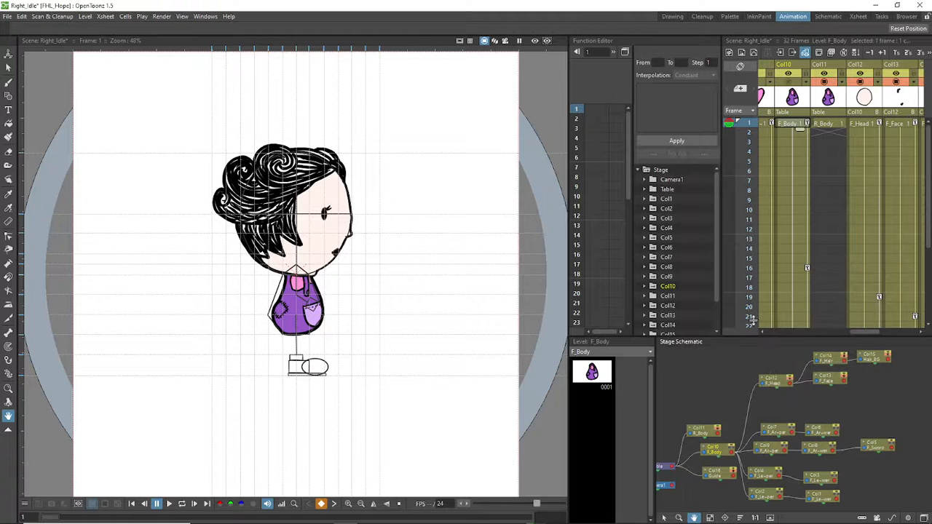
# Step: Delete the separate R_Body column and make the F_Body column visible in the viewer
pyautogui.click(834, 67)
pyautogui.rightClick(833, 67)
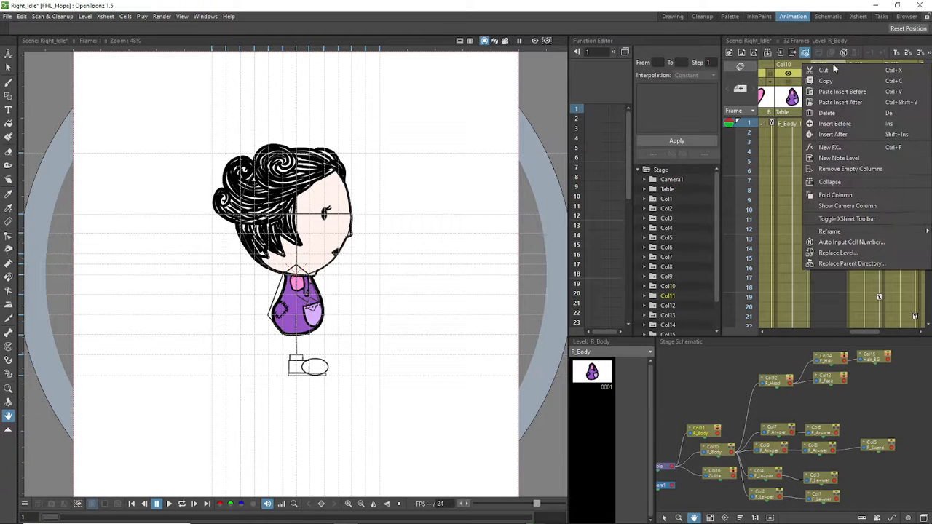
pyautogui.click(829, 113)
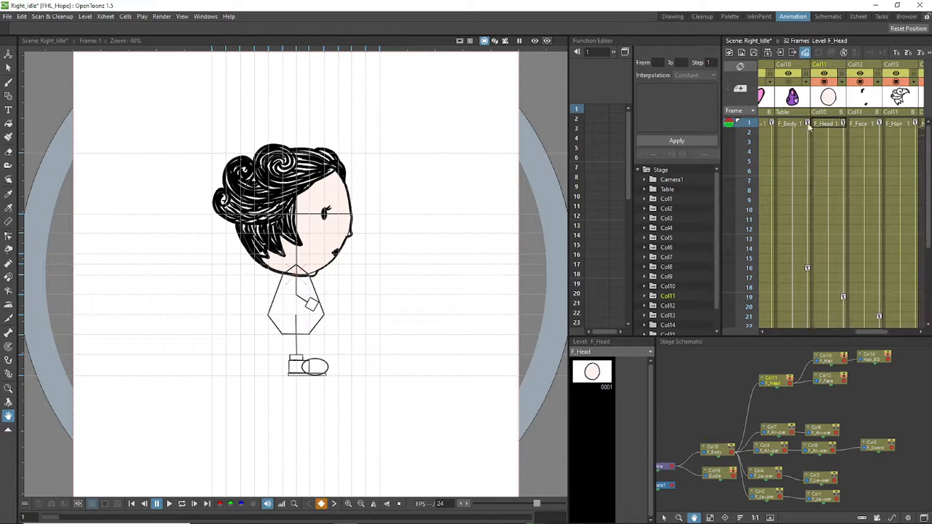
pyautogui.click(796, 65)
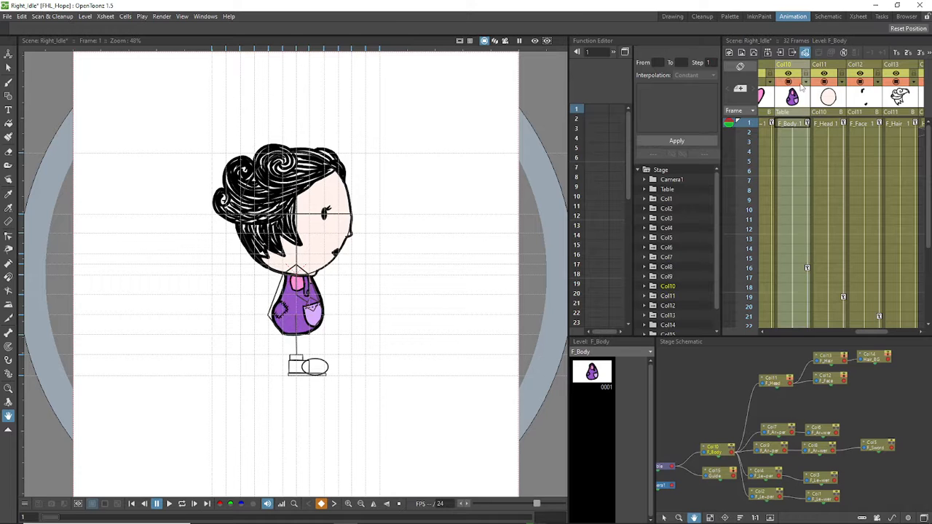
# Step: Inspect the swapped body drawing up close and check the F_Body column's keyframe at frame 16
pyautogui.scroll(2, 304, 326)
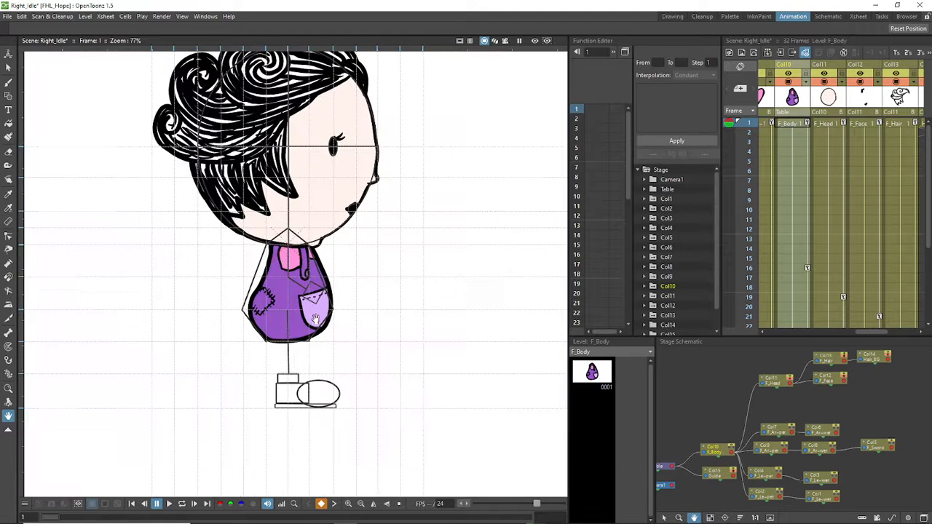
pyautogui.scroll(-1, 304, 326)
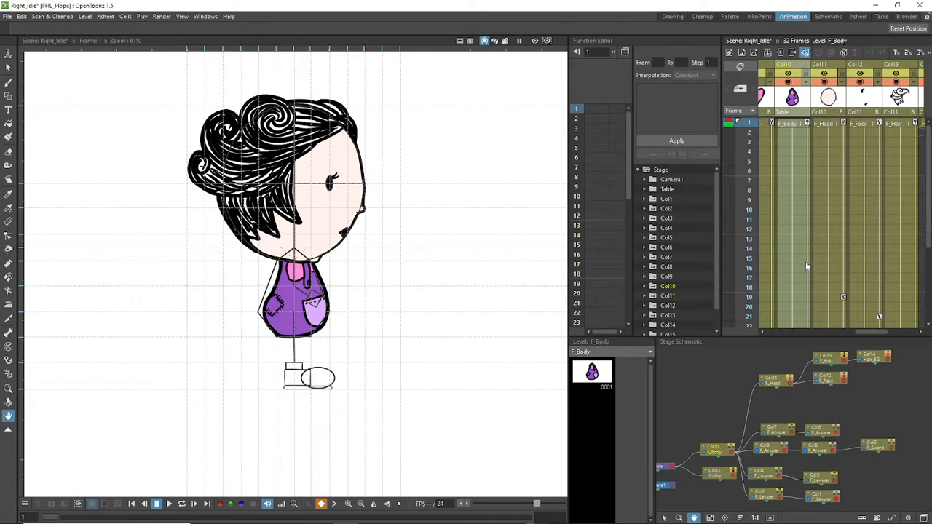
pyautogui.click(805, 267)
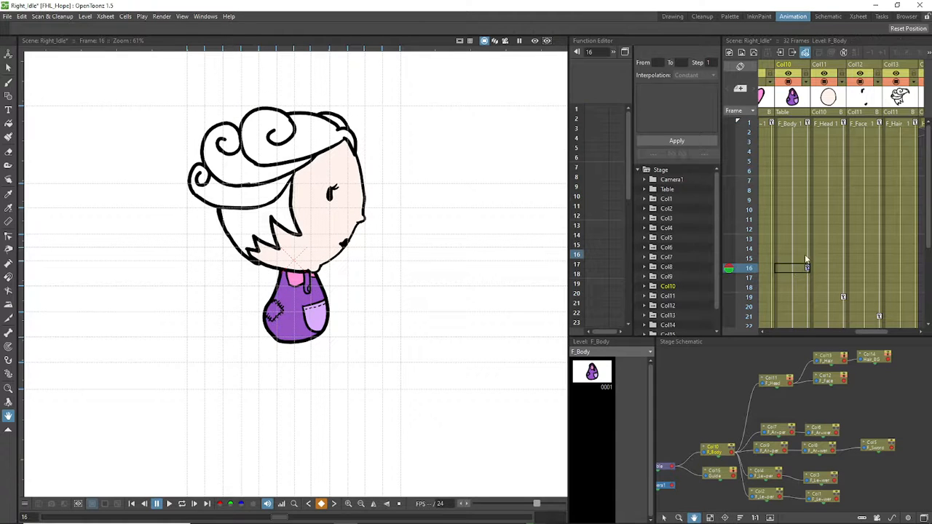
pyautogui.scroll(-2, 804, 254)
pyautogui.scroll(-2, 787, 246)
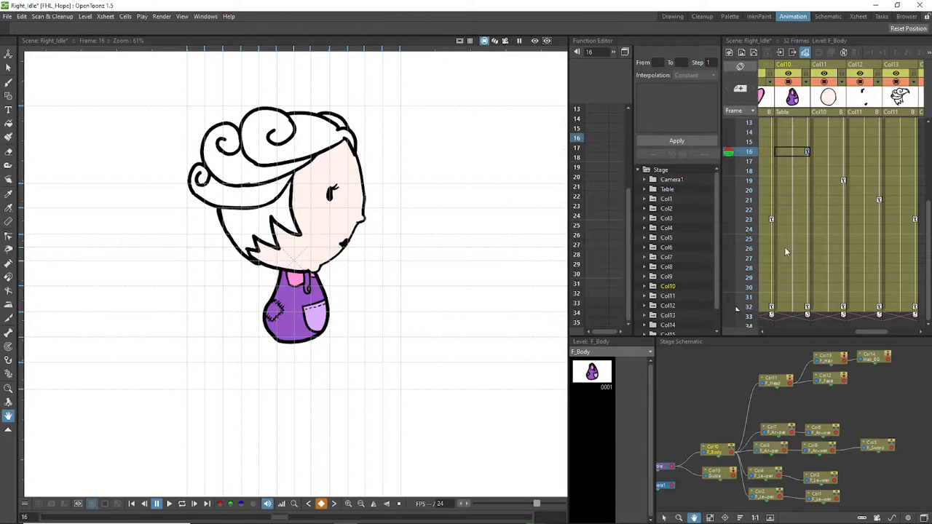
pyautogui.scroll(4, 794, 249)
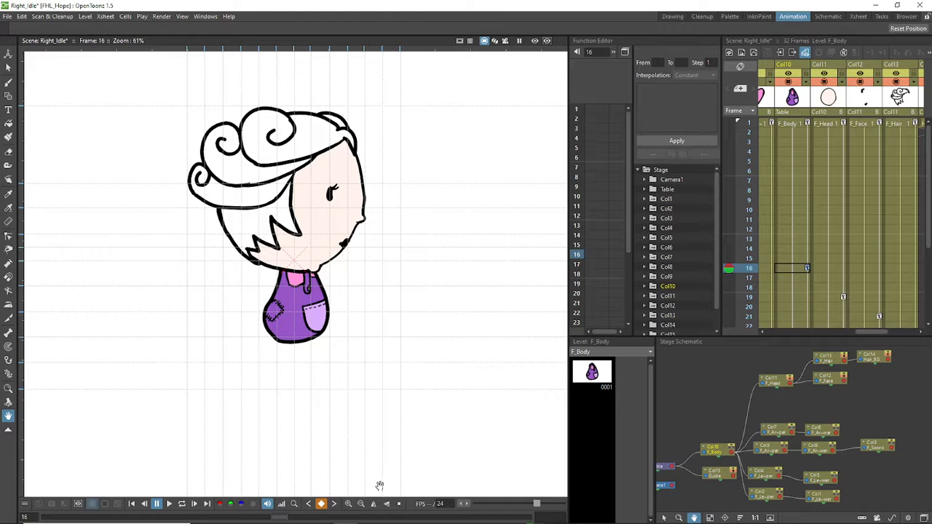
# Step: Fill the empty cells of the Hair_BG column through frame 32
pyautogui.moveTo(867, 332); pyautogui.dragTo(902, 287)
pyautogui.scroll(-4, 863, 182)
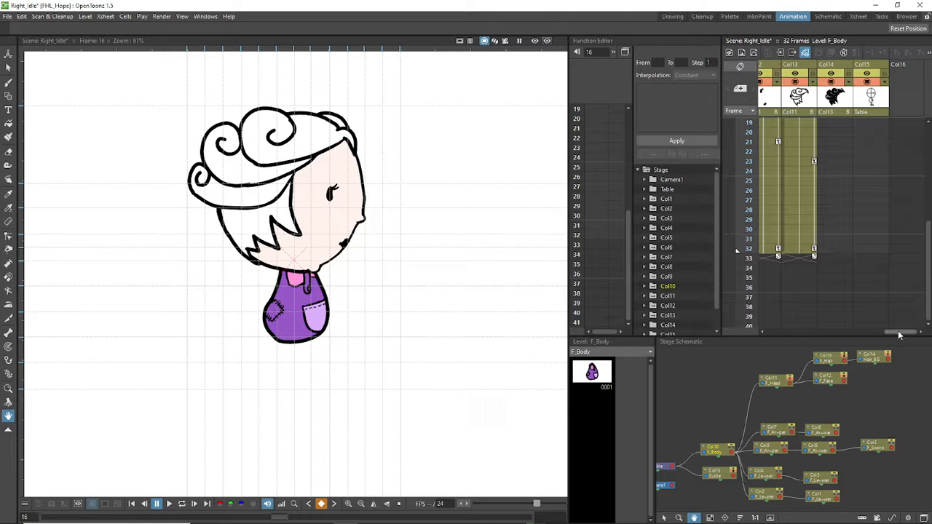
pyautogui.click(816, 250)
pyautogui.rightClick(816, 250)
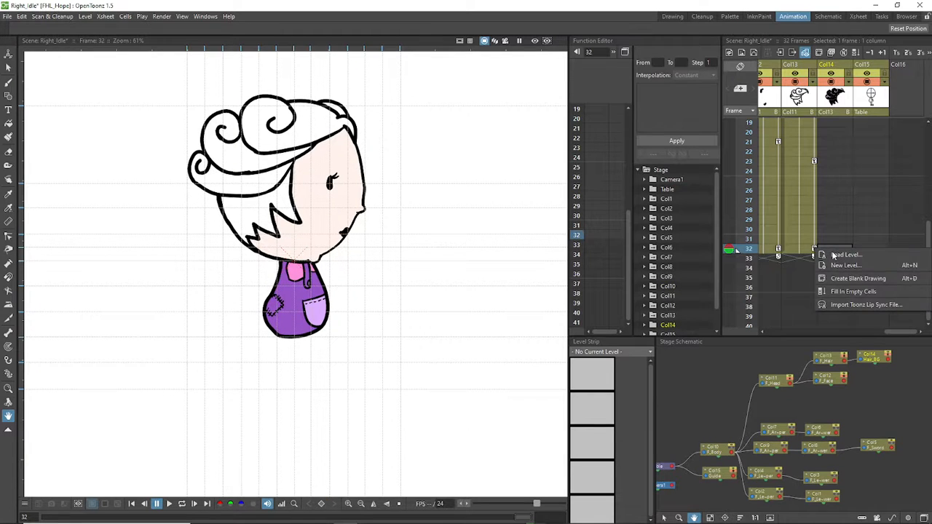
pyautogui.click(852, 291)
pyautogui.scroll(4, 823, 219)
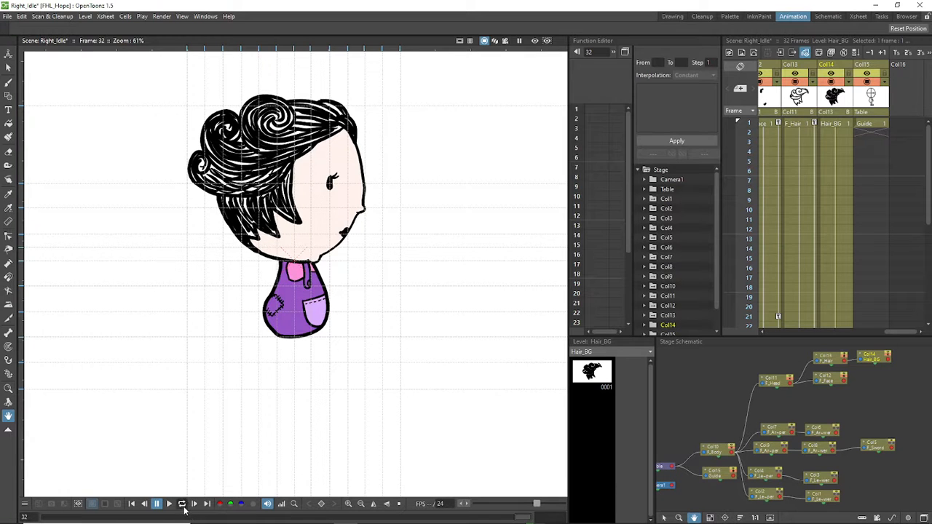
# Step: Loop the idle animation twice to check the character's movement, stopping at frame 1
pyautogui.click(182, 503)
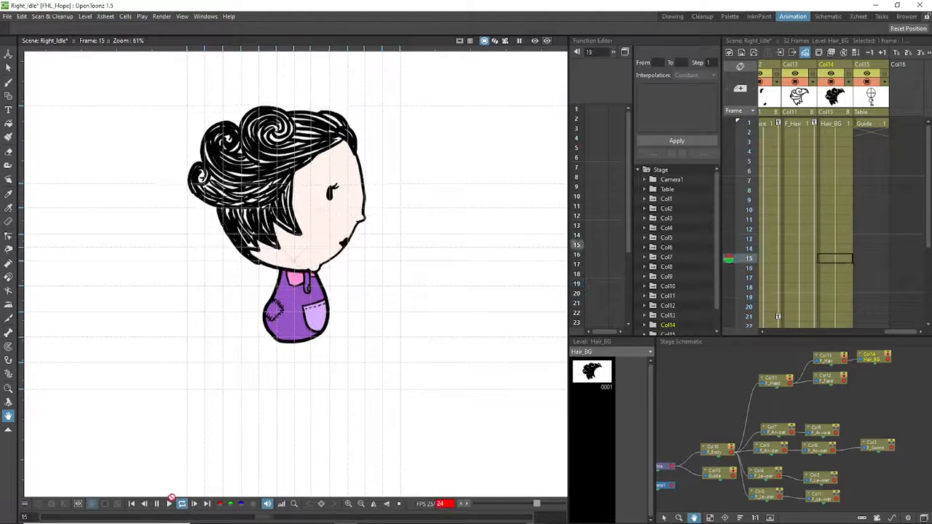
pyautogui.click(156, 503)
pyautogui.scroll(1, 319, 233)
pyautogui.scroll(-1, 342, 244)
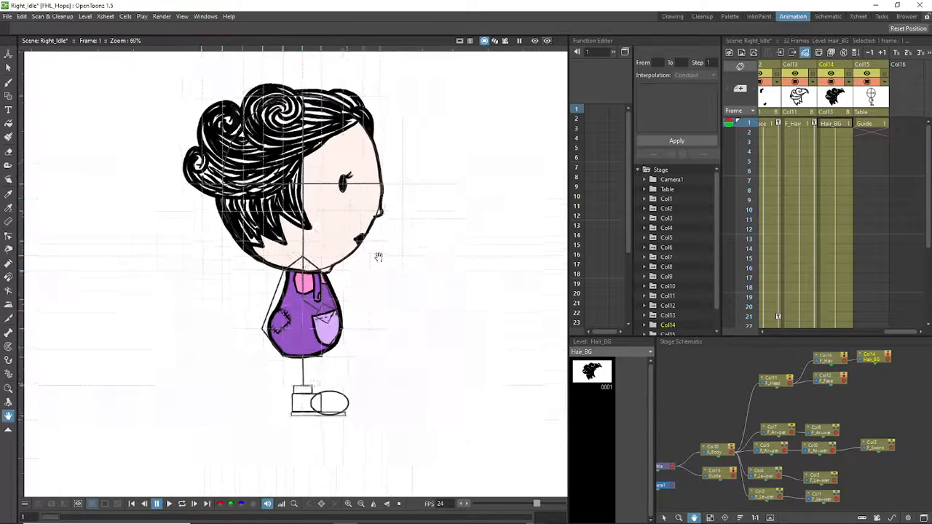
pyautogui.click(181, 507)
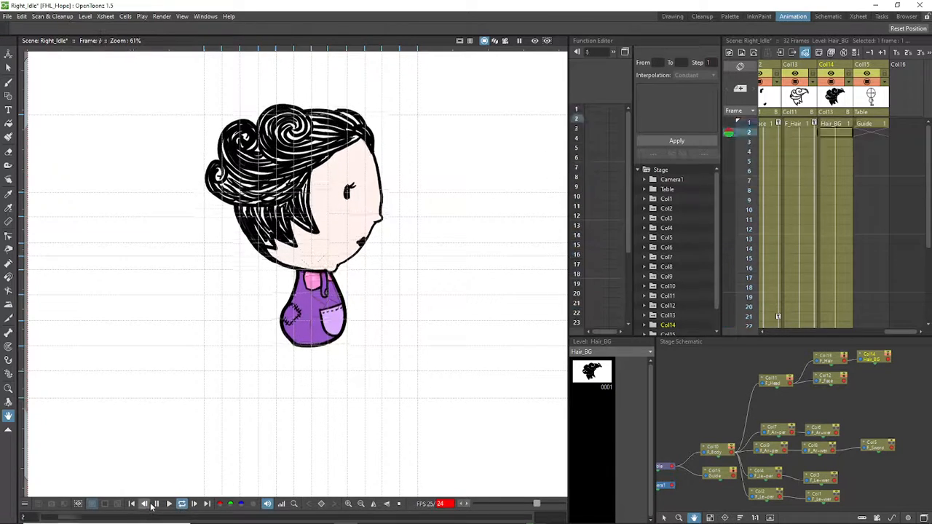
pyautogui.click(838, 126)
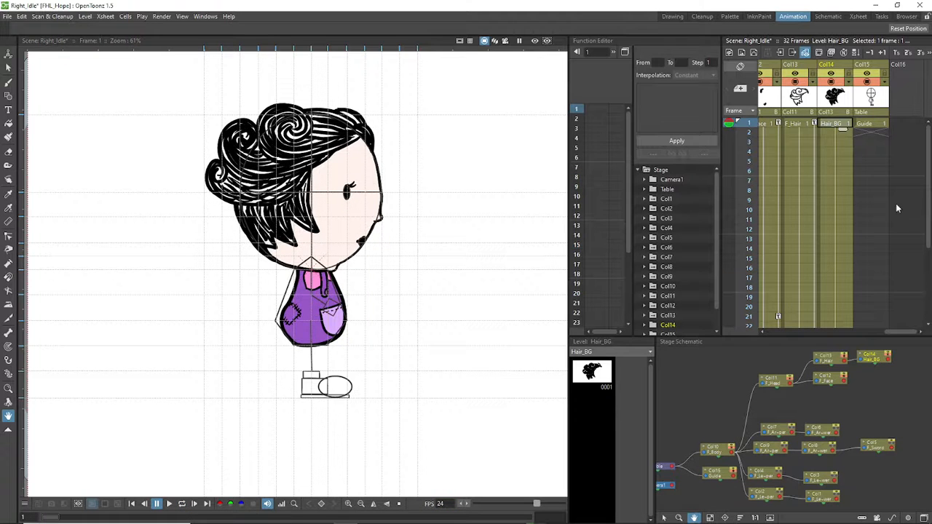
# Step: Check the chin and neck area against the guide, and hide the Guide column in the viewer
pyautogui.moveTo(911, 332); pyautogui.dragTo(872, 332)
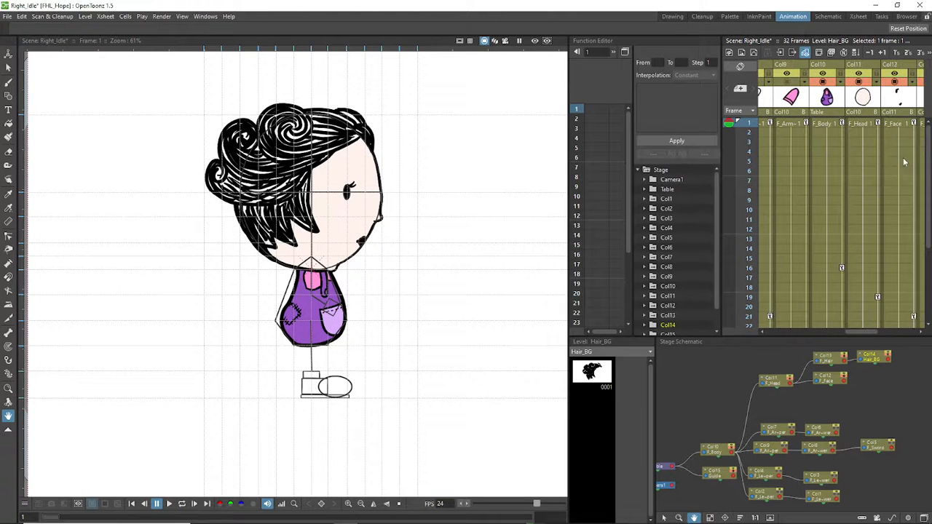
pyautogui.click(865, 125)
pyautogui.scroll(3, 362, 262)
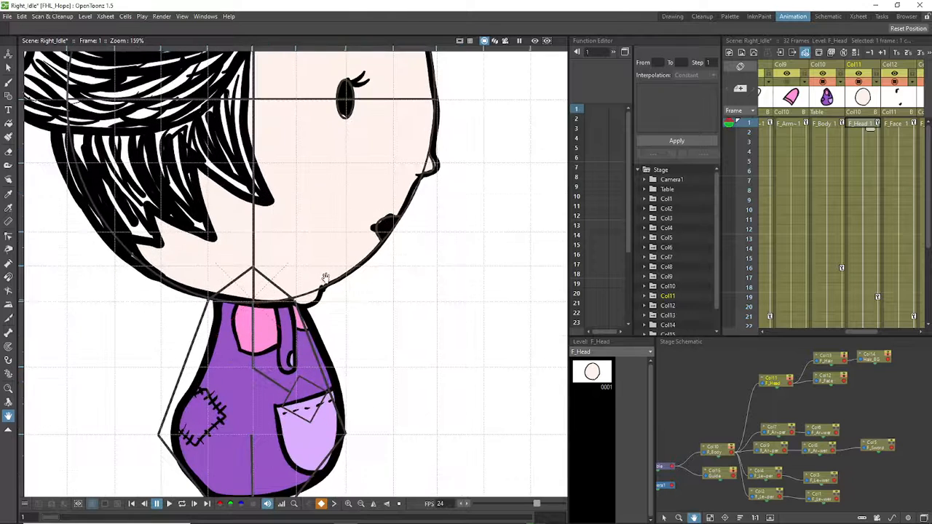
pyautogui.scroll(1, 359, 275)
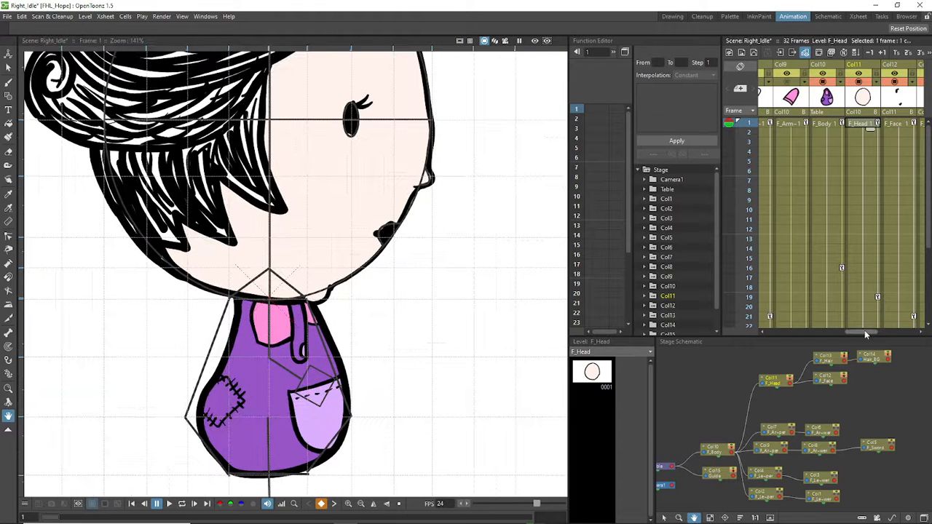
pyautogui.moveTo(866, 334); pyautogui.dragTo(903, 333)
pyautogui.click(868, 82)
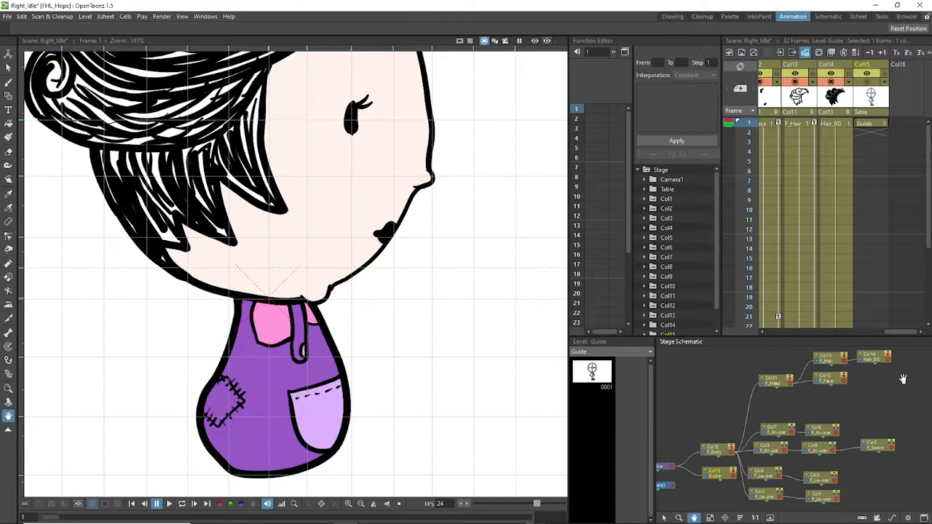
# Step: Erase the chin bump between the jaw line and the neck on the F_Head drawing at frame 1
pyautogui.moveTo(905, 333); pyautogui.dragTo(865, 335)
pyautogui.click(865, 334)
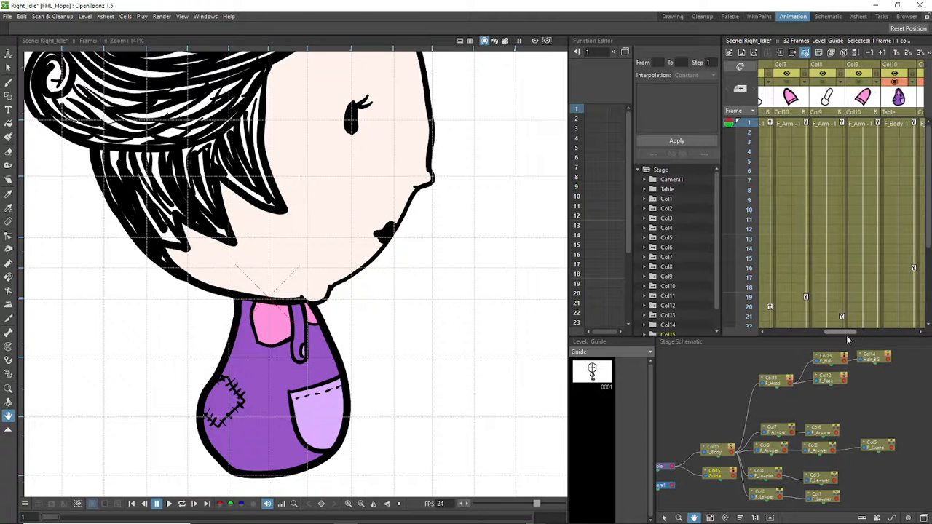
pyautogui.click(825, 126)
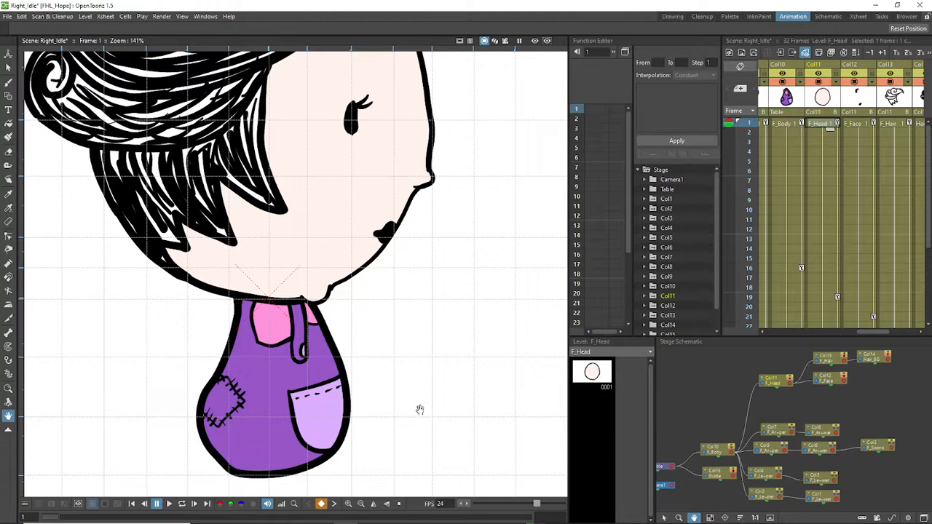
pyautogui.scroll(3, 328, 299)
pyautogui.scroll(-4, 330, 298)
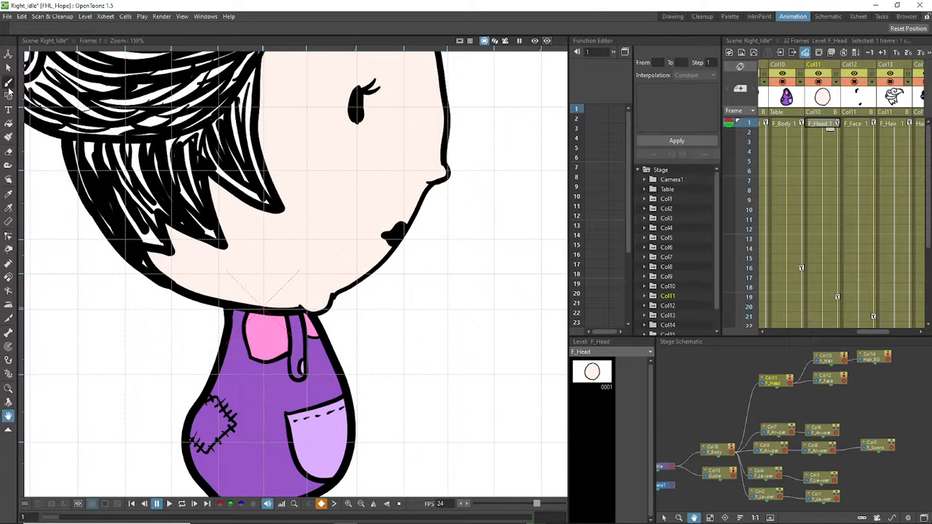
pyautogui.click(9, 81)
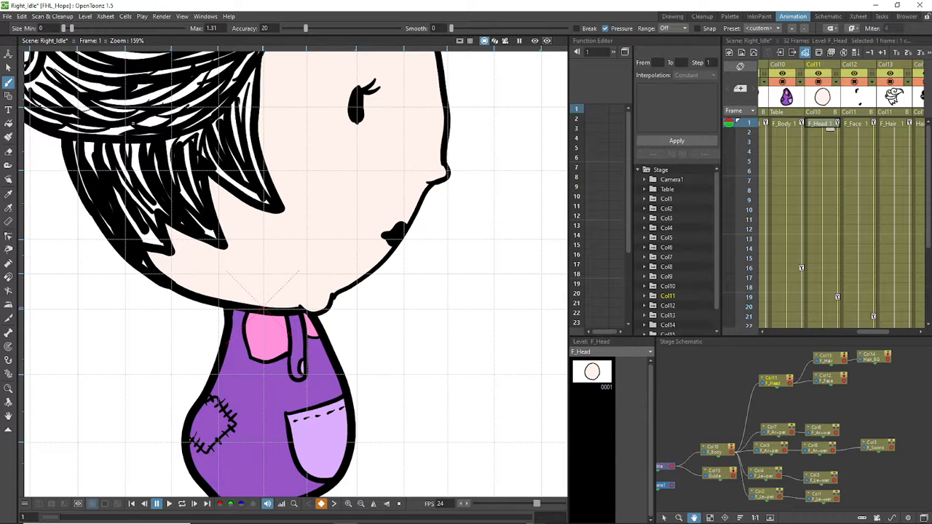
pyautogui.click(672, 16)
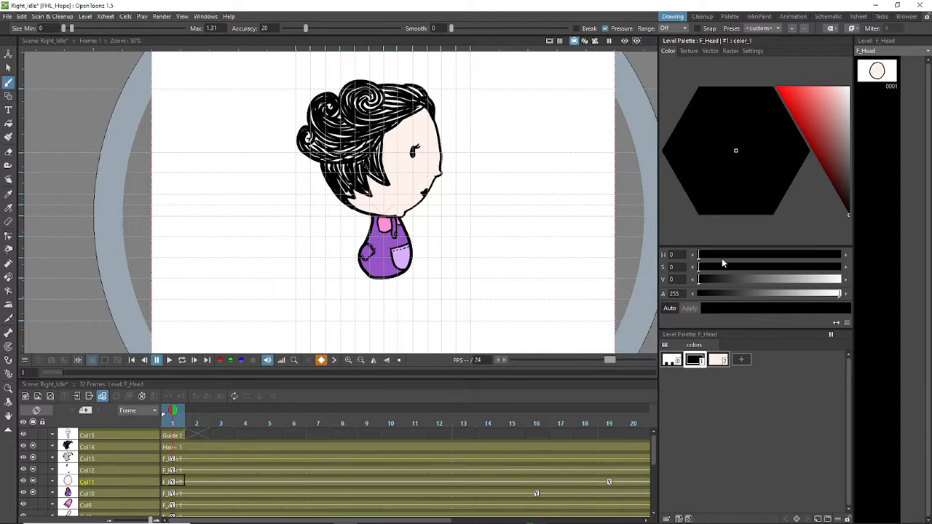
pyautogui.click(792, 16)
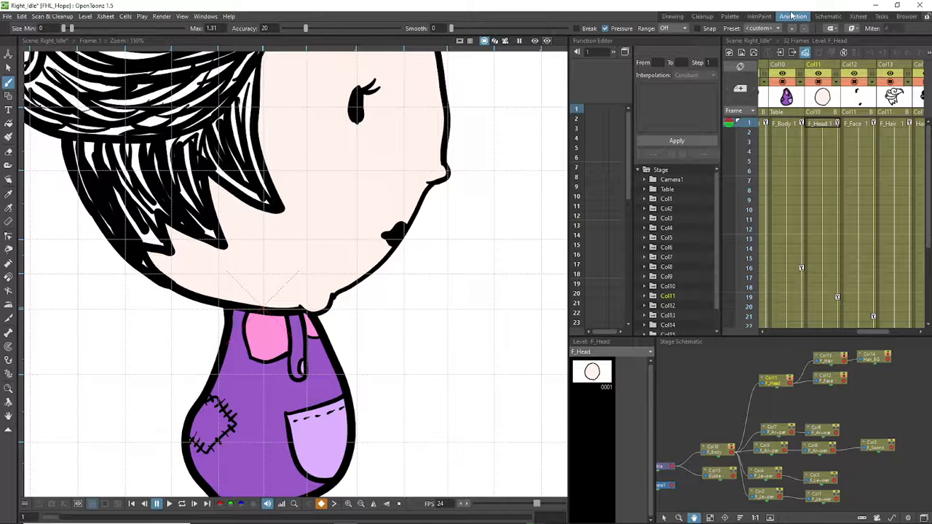
pyautogui.press('e')
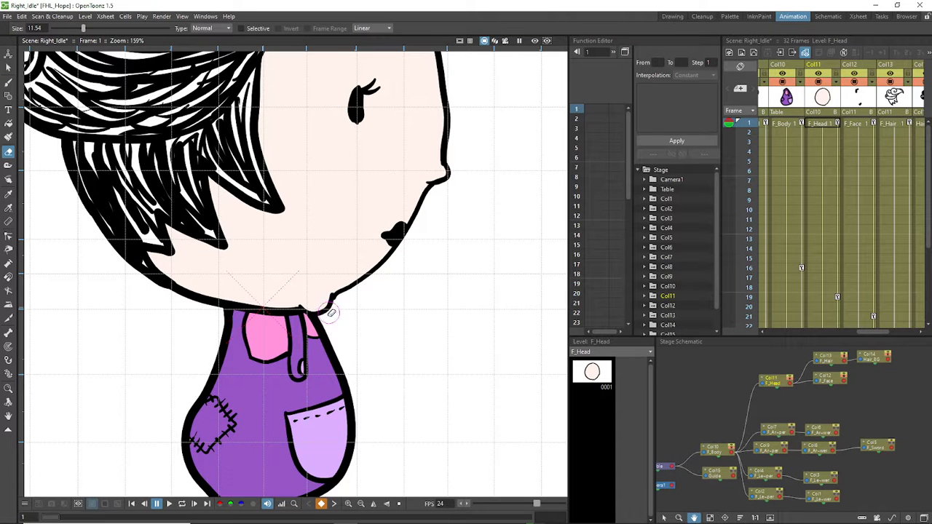
pyautogui.click(326, 306)
pyautogui.moveTo(314, 309); pyautogui.dragTo(310, 305)
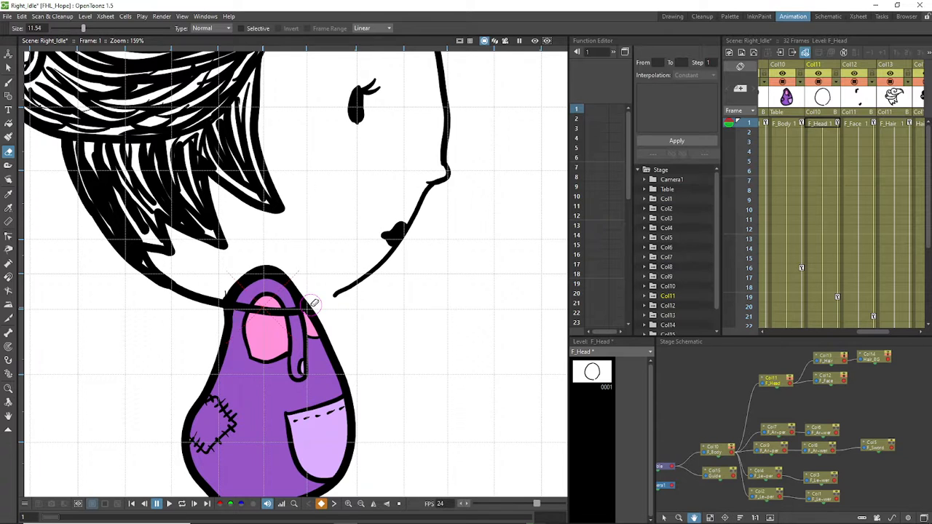
# Step: Test a brush stroke along the chin gap, undo it, and set the brush's maximum size to 5.06
pyautogui.click(9, 83)
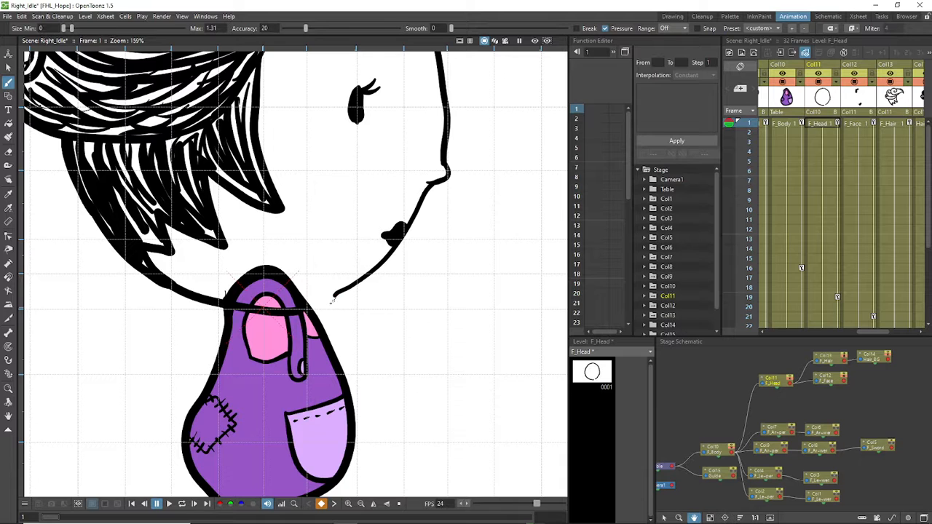
pyautogui.moveTo(332, 299); pyautogui.dragTo(311, 309)
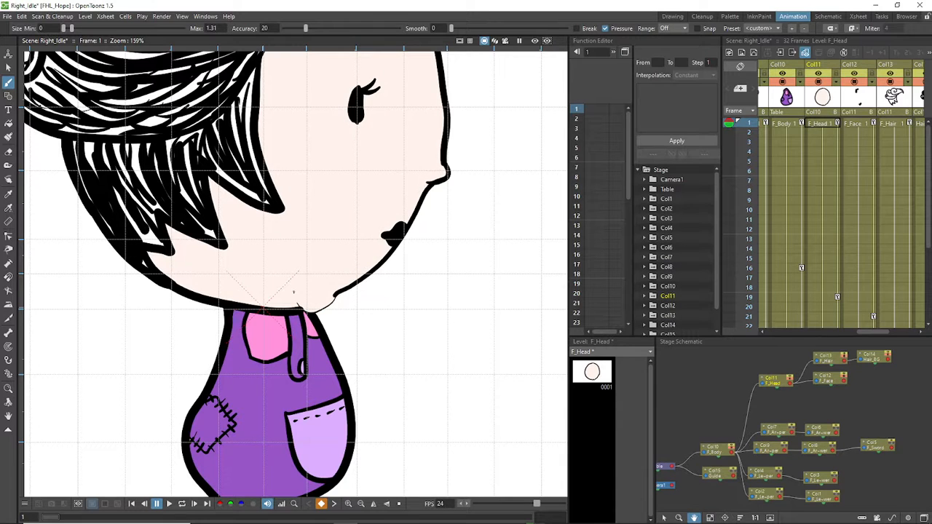
pyautogui.hotkey('ctrl', 'z')
pyautogui.moveTo(71, 28); pyautogui.dragTo(83, 29)
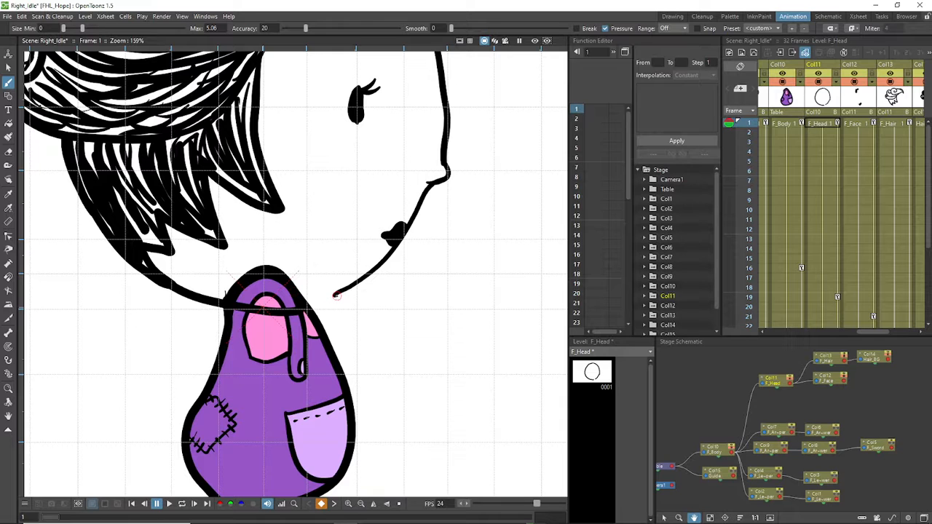
# Step: Try several brush strokes to close the chin gap between the jaw line and the neck, undoing each one
pyautogui.moveTo(336, 294)
pyautogui.mouseDown()
pyautogui.moveTo(296, 300)
pyautogui.moveTo(324, 306)
pyautogui.moveTo(336, 294)
pyautogui.moveTo(297, 309)
pyautogui.mouseUp()
pyautogui.hotkey('ctrl', 'z')
pyautogui.hotkey('ctrl', 'z')
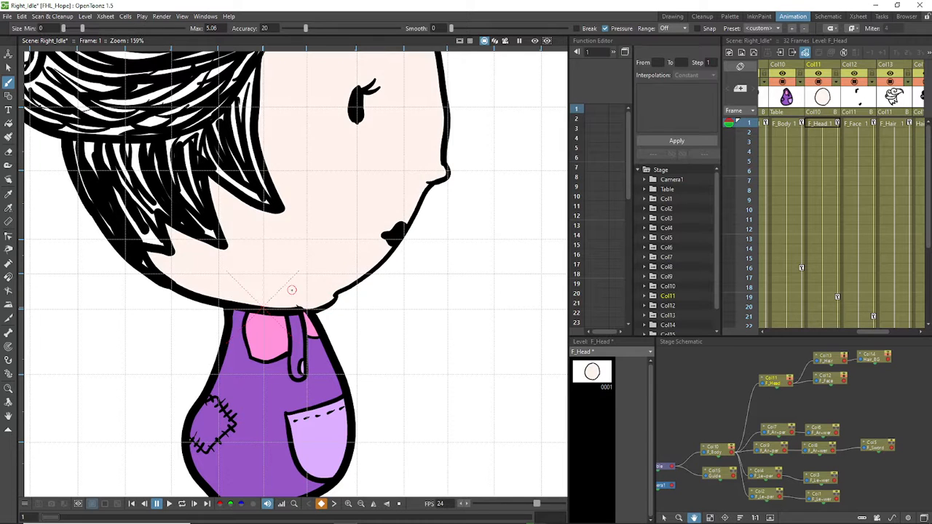
pyautogui.hotkey('ctrl', 'z')
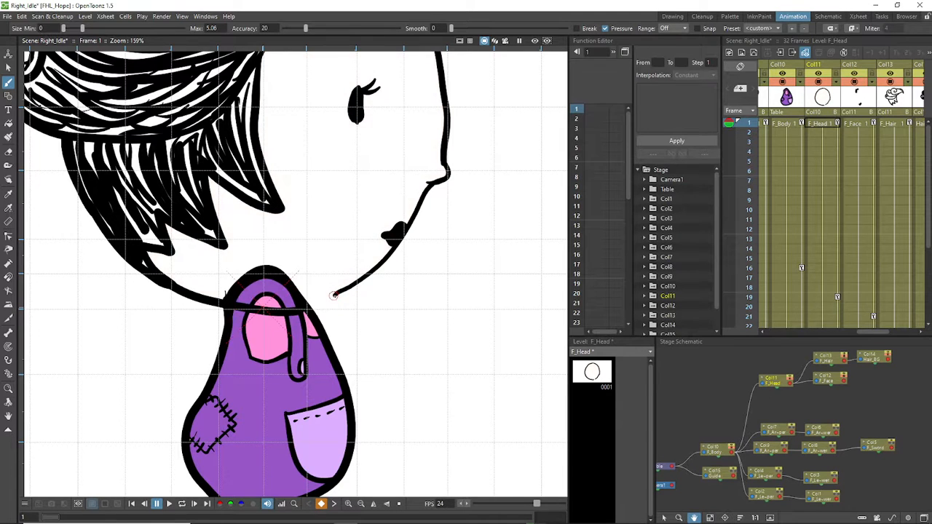
pyautogui.moveTo(336, 295); pyautogui.dragTo(300, 309)
pyautogui.hotkey('ctrl', 'z')
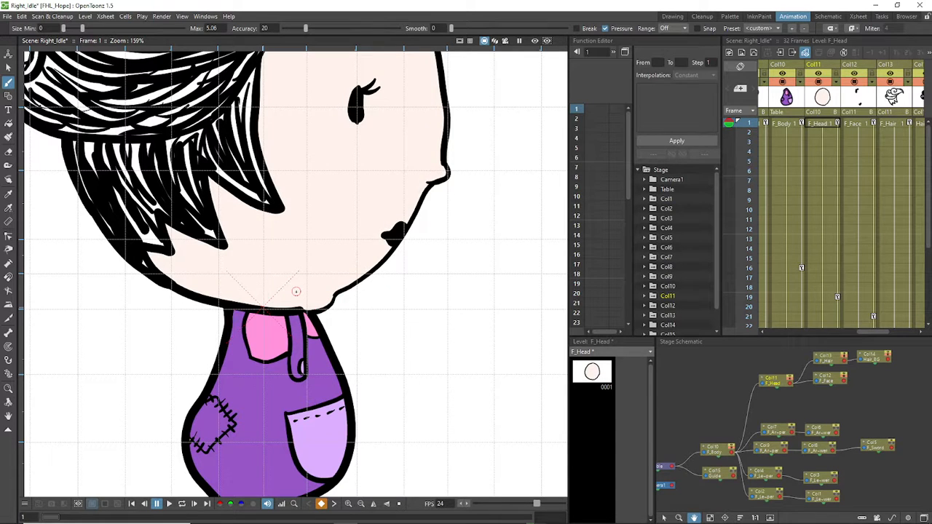
pyautogui.hotkey('ctrl', 'z')
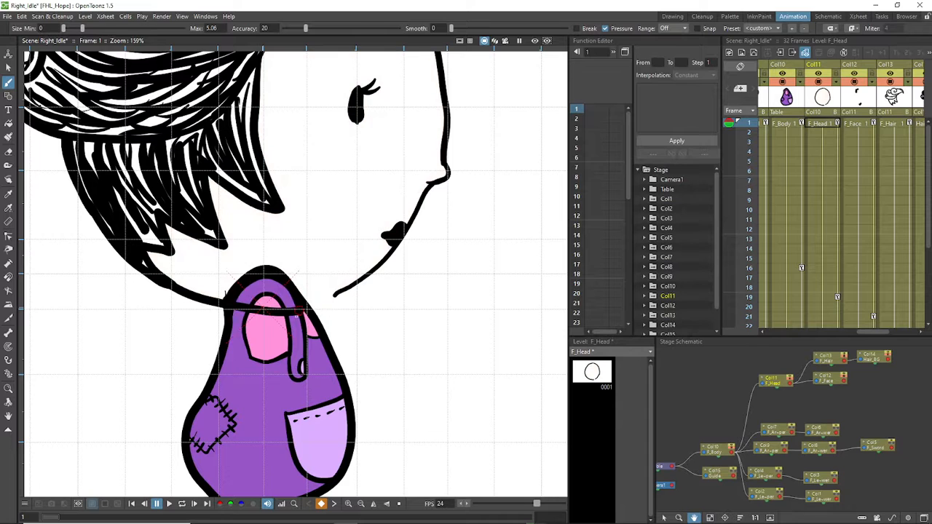
pyautogui.moveTo(304, 311); pyautogui.dragTo(335, 296)
pyautogui.hotkey('ctrl', 'z')
pyautogui.hotkey('ctrl', 'z')
pyautogui.moveTo(296, 312); pyautogui.dragTo(335, 296)
pyautogui.moveTo(331, 298); pyautogui.dragTo(302, 310)
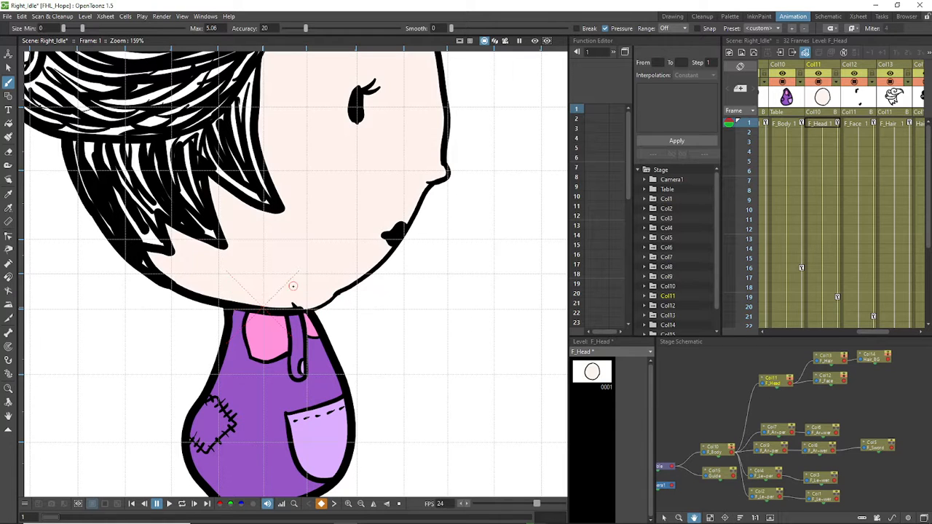
pyautogui.hotkey('ctrl', 'z')
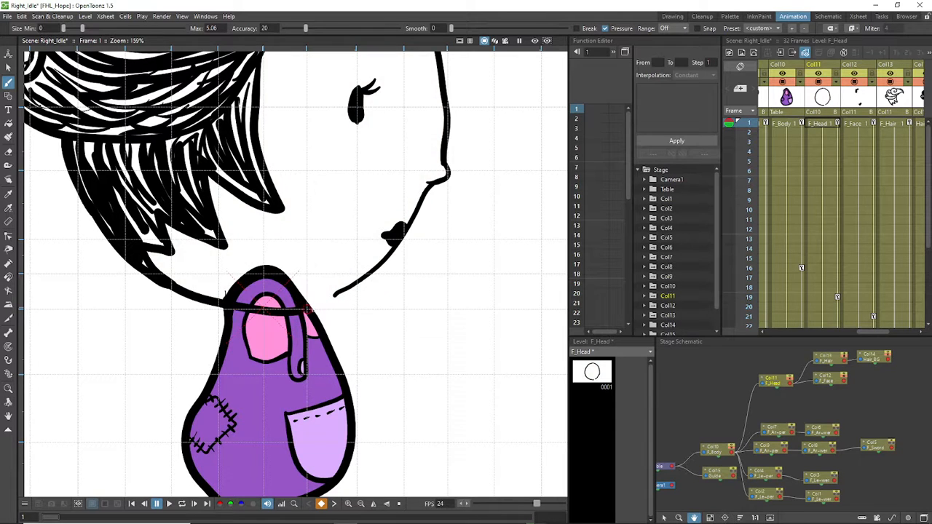
pyautogui.moveTo(332, 299); pyautogui.dragTo(336, 291)
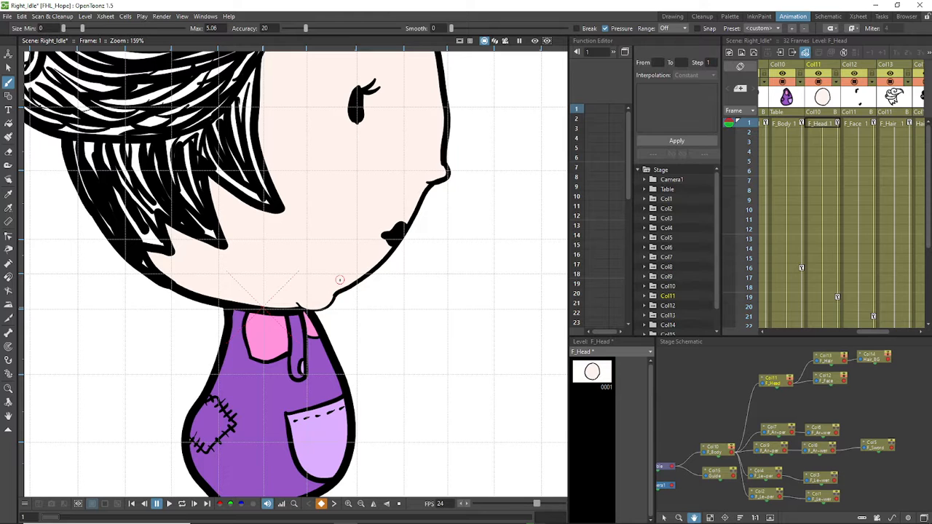
pyautogui.hotkey('ctrl', 'z')
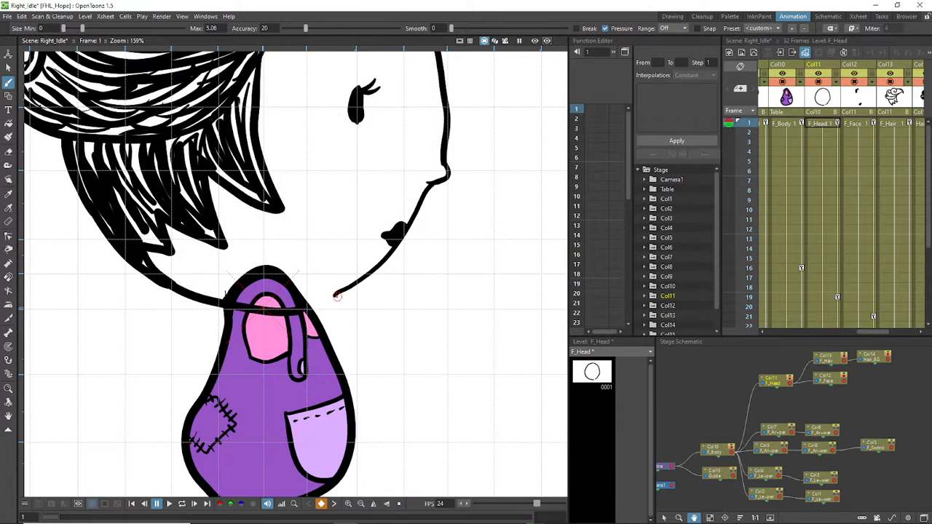
pyautogui.moveTo(330, 305); pyautogui.dragTo(298, 314)
pyautogui.hotkey('ctrl', 'z')
pyautogui.hotkey('ctrl', 'z')
pyautogui.hotkey('ctrl', 'z')
pyautogui.hotkey('ctrl', 'z')
# Step: Trim the lower end of the jaw line with the Eraser and return to the Brush tool
pyautogui.press('a')
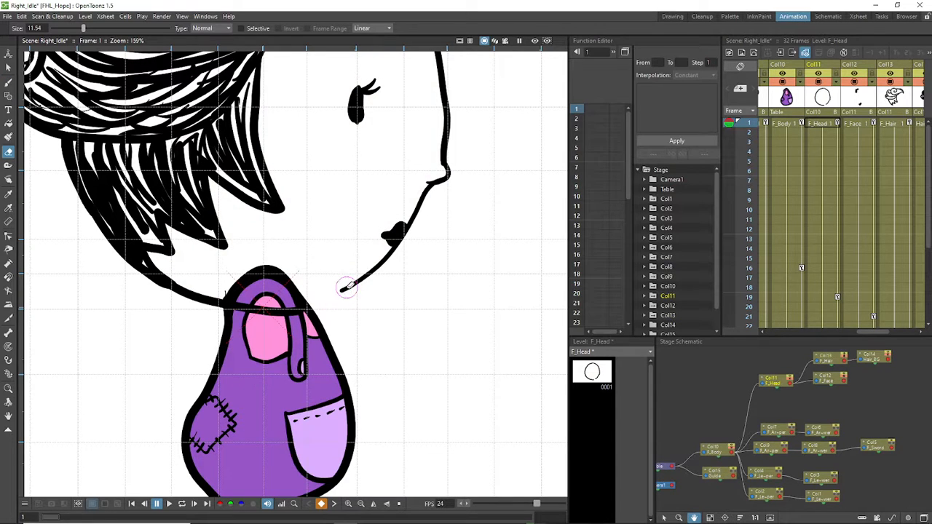
pyautogui.press('b')
pyautogui.press('a')
pyautogui.click(8, 83)
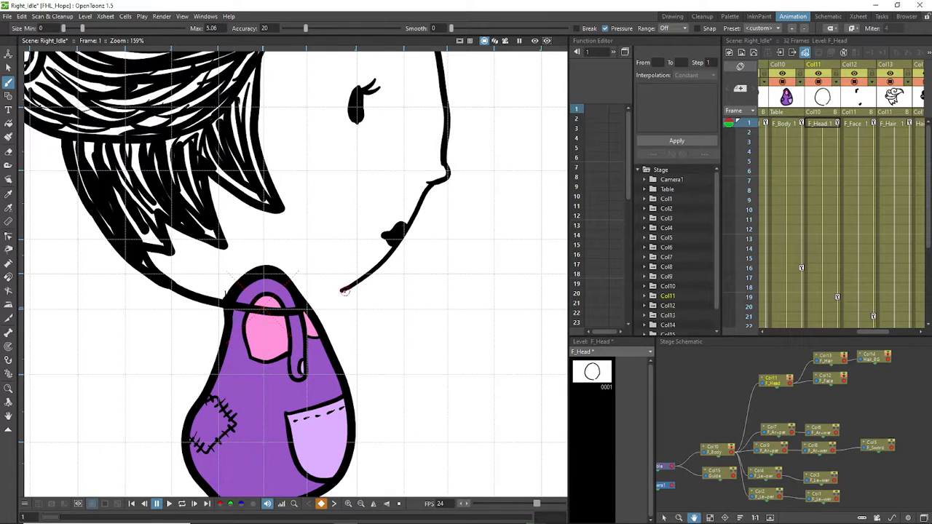
# Step: Try to join the trimmed jaw line to the neck with a curved chin stroke, undoing each attempt
pyautogui.moveTo(319, 308); pyautogui.dragTo(297, 306)
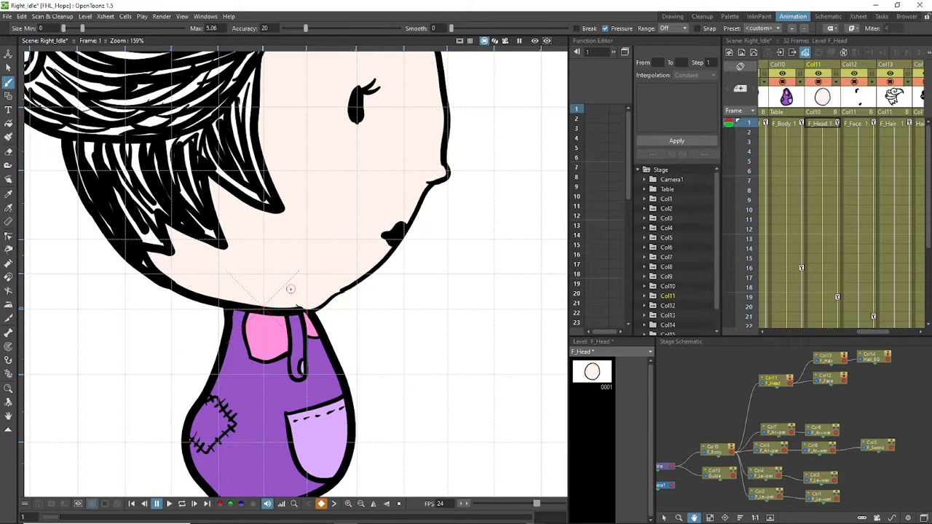
pyautogui.scroll(-3, 324, 284)
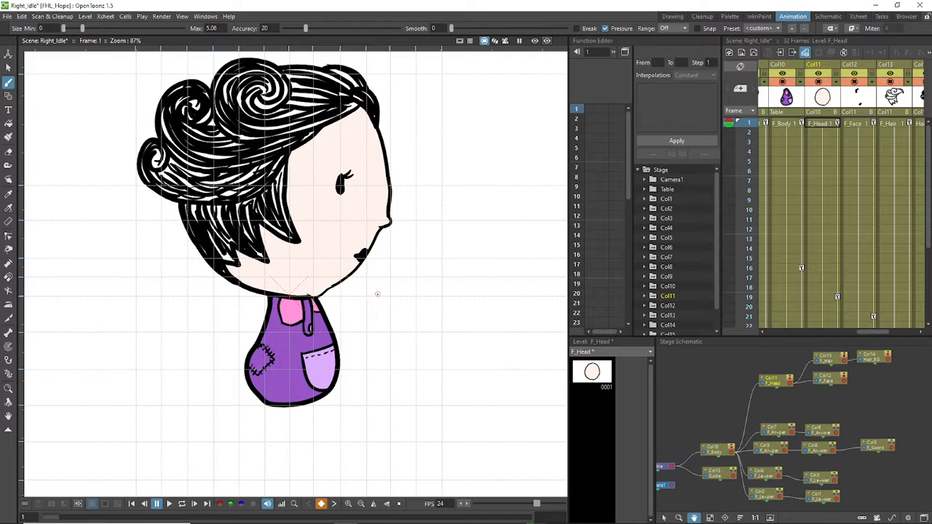
pyautogui.scroll(6, 377, 294)
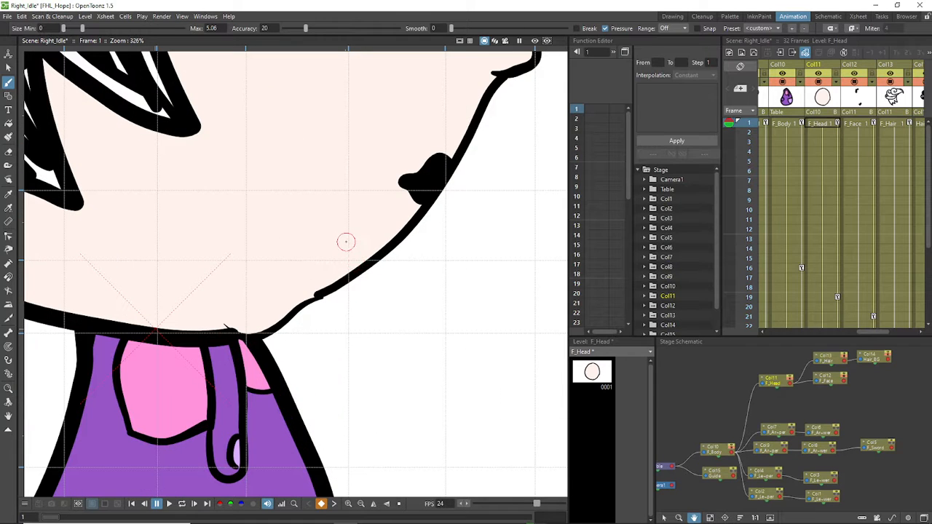
pyautogui.hotkey('ctrl', 'z')
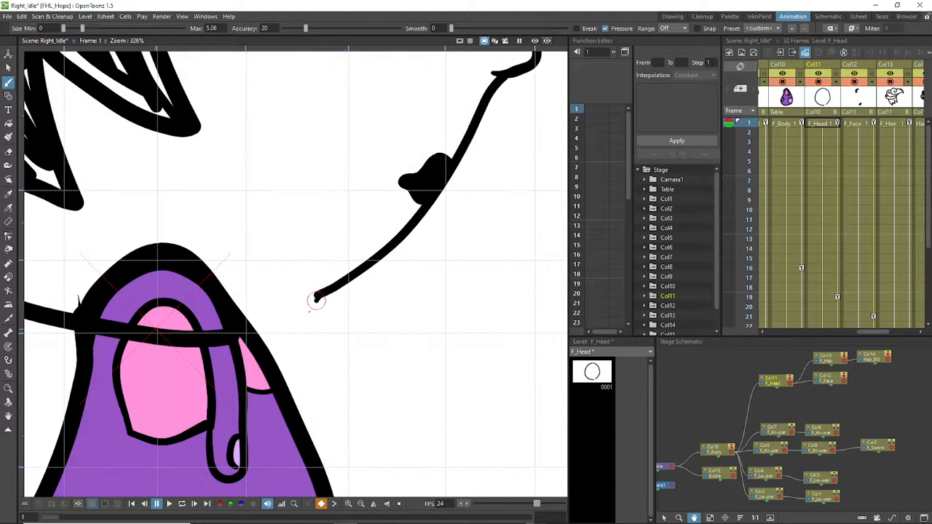
pyautogui.moveTo(317, 298)
pyautogui.mouseDown()
pyautogui.moveTo(294, 323)
pyautogui.moveTo(252, 334)
pyautogui.mouseUp()
pyautogui.hotkey('ctrl', 'z')
pyautogui.moveTo(318, 295)
pyautogui.mouseDown()
pyautogui.moveTo(302, 316)
pyautogui.moveTo(226, 339)
pyautogui.mouseUp()
pyautogui.hotkey('ctrl', 'z')
pyautogui.moveTo(317, 298)
pyautogui.mouseDown()
pyautogui.moveTo(270, 333)
pyautogui.moveTo(224, 339)
pyautogui.moveTo(279, 332)
pyautogui.moveTo(318, 295)
pyautogui.mouseUp()
pyautogui.hotkey('ctrl', 'z')
pyautogui.hotkey('ctrl', 'z')
# Step: Draw the chin curve from the neck up to the jaw line's end and check its shape
pyautogui.moveTo(226, 337)
pyautogui.mouseDown()
pyautogui.moveTo(298, 318)
pyautogui.moveTo(319, 294)
pyautogui.mouseUp()
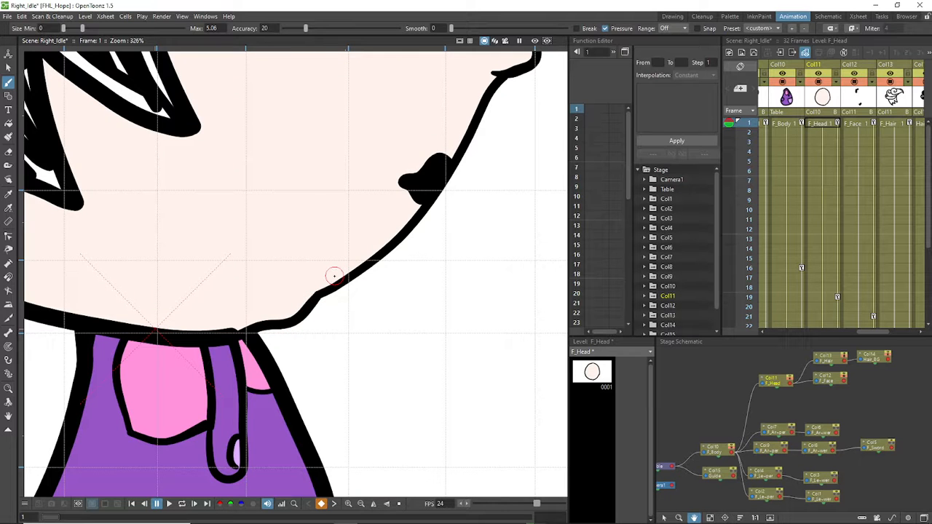
pyautogui.scroll(-6, 336, 281)
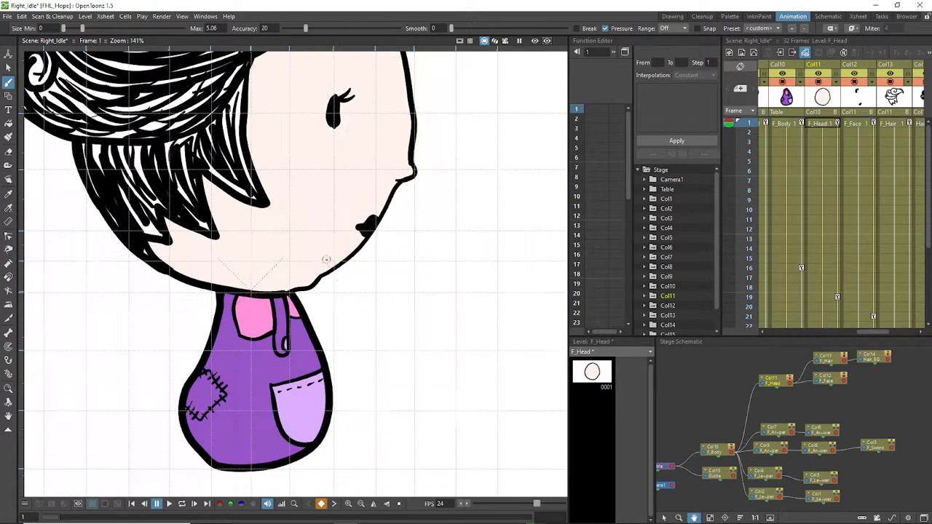
pyautogui.scroll(-1, 347, 301)
pyautogui.scroll(6, 342, 292)
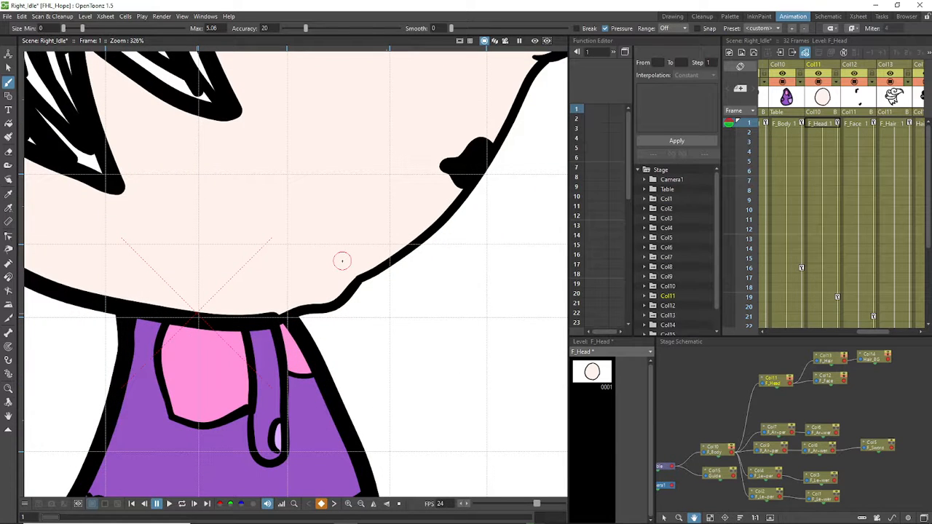
# Step: Erase the chin curve and the head's bottom outline above the neck
pyautogui.press('a')
pyautogui.moveTo(281, 318)
pyautogui.mouseDown()
pyautogui.moveTo(261, 331)
pyautogui.moveTo(140, 310)
pyautogui.mouseUp()
pyautogui.press('b')
pyautogui.press('a')
pyautogui.moveTo(288, 310)
pyautogui.mouseDown()
pyautogui.moveTo(324, 301)
pyautogui.moveTo(335, 280)
pyautogui.mouseUp()
# Step: Redraw the chin and the head's underside in one stroke from the jaw line's end to the back of the neck
pyautogui.press('b')
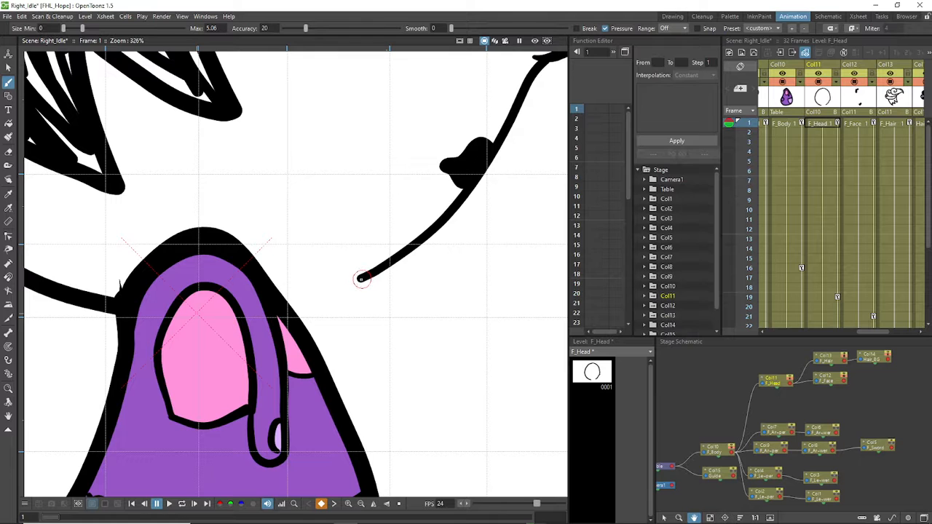
pyautogui.moveTo(361, 279)
pyautogui.mouseDown()
pyautogui.moveTo(307, 306)
pyautogui.moveTo(196, 306)
pyautogui.moveTo(101, 289)
pyautogui.mouseUp()
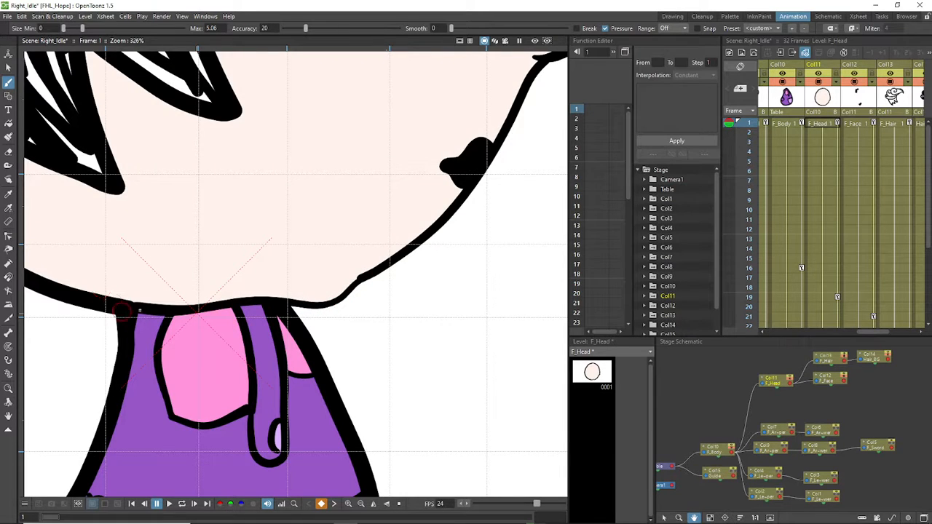
pyautogui.scroll(-4, 323, 296)
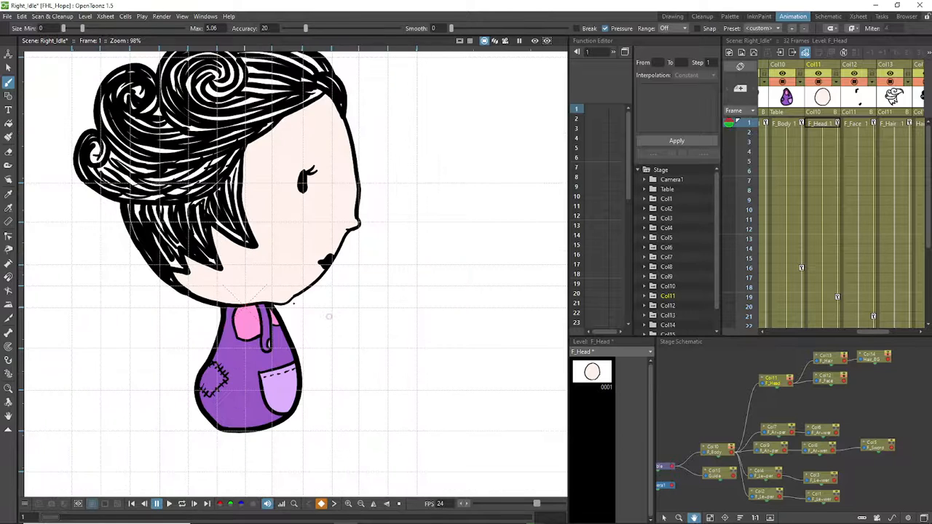
pyautogui.scroll(6, 329, 316)
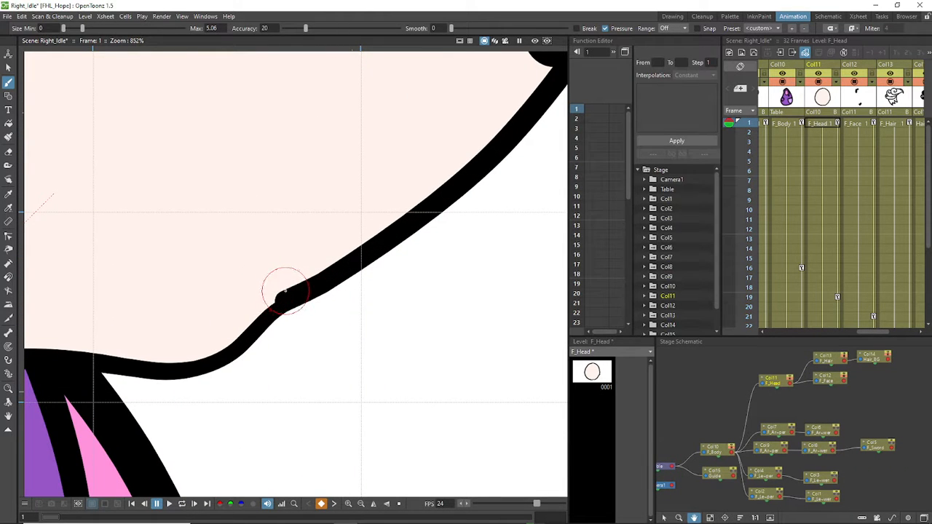
# Step: Undo a trial brush dot at the chin joint and erase the lump where the chin curve meets the jaw line
pyautogui.click(285, 291)
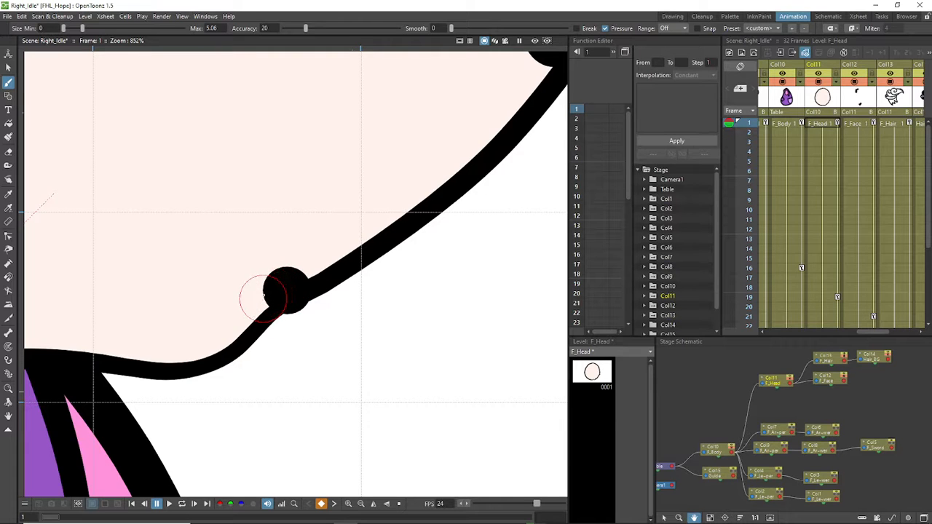
pyautogui.hotkey('ctrl', 'z')
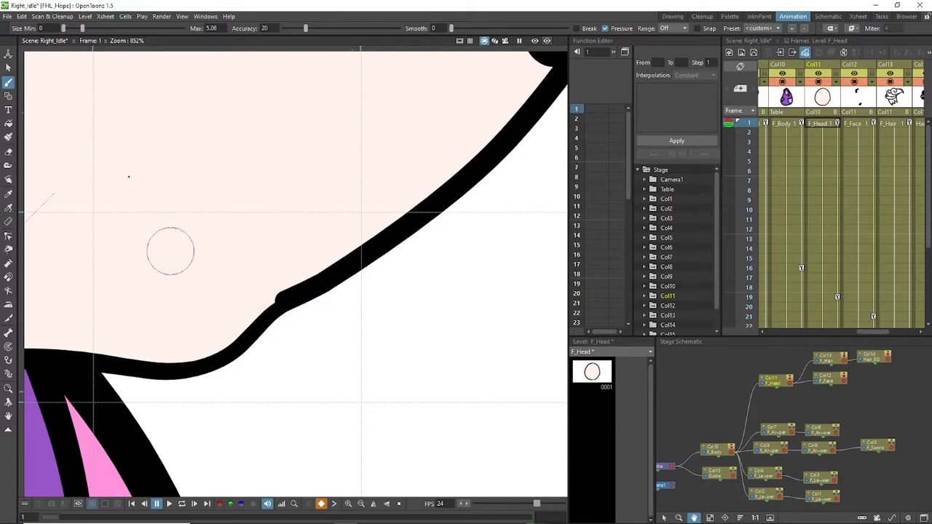
pyautogui.click(9, 151)
pyautogui.click(257, 261)
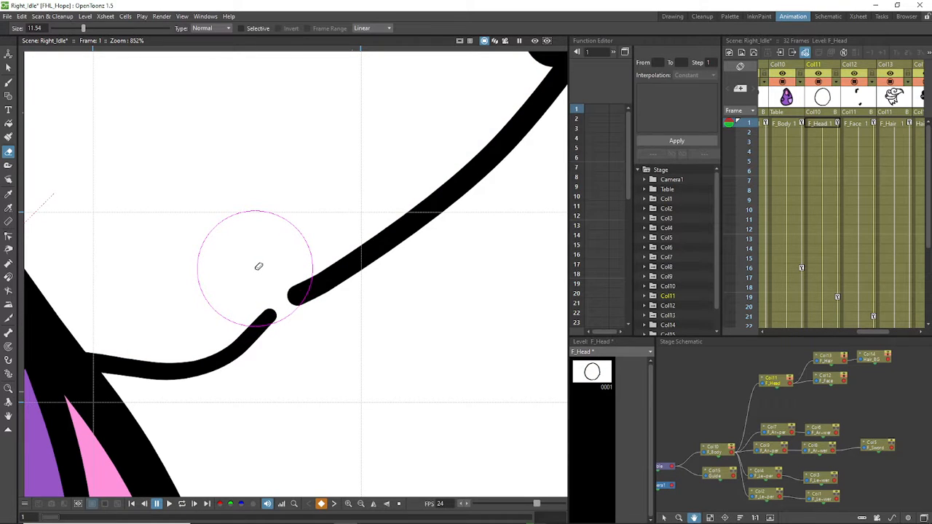
# Step: Try erasing the chin joint wider and bridging it with a short brush stroke, and undo the attempt
pyautogui.hotkey('ctrl', 'z')
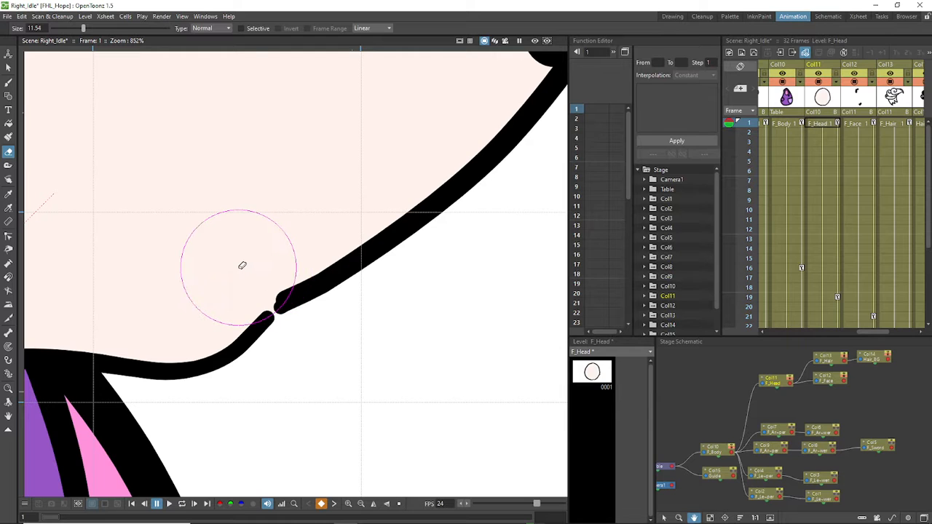
pyautogui.click(270, 254)
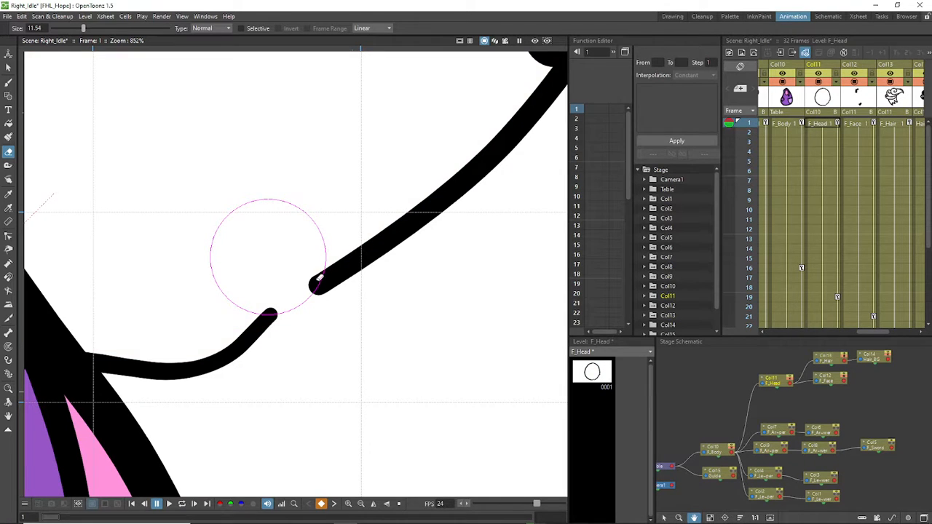
pyautogui.press('b')
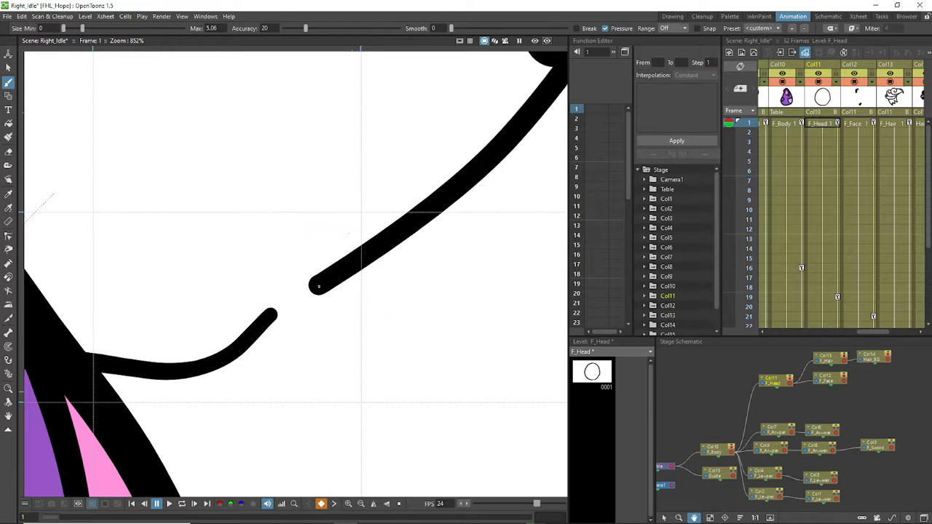
pyautogui.moveTo(316, 282); pyautogui.dragTo(275, 313)
pyautogui.press('e')
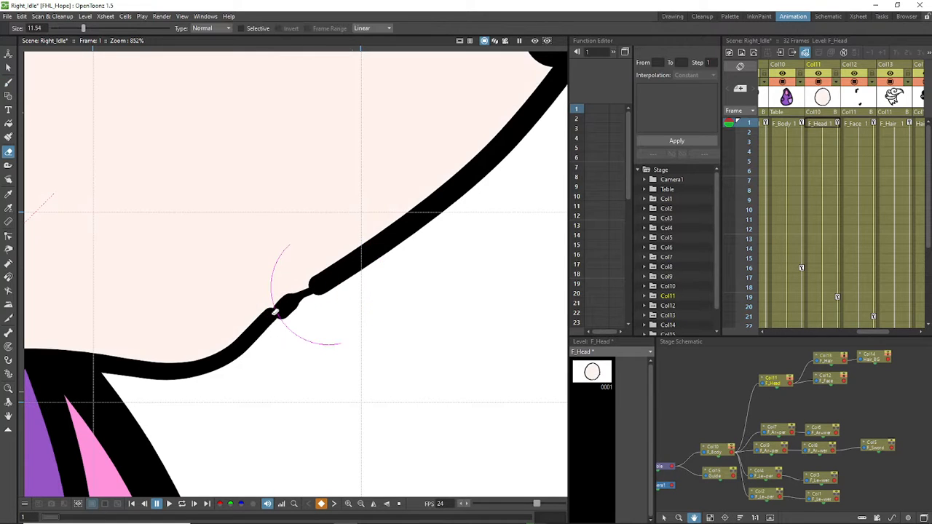
pyautogui.hotkey('ctrl', 'z')
pyautogui.hotkey('ctrl', 'z')
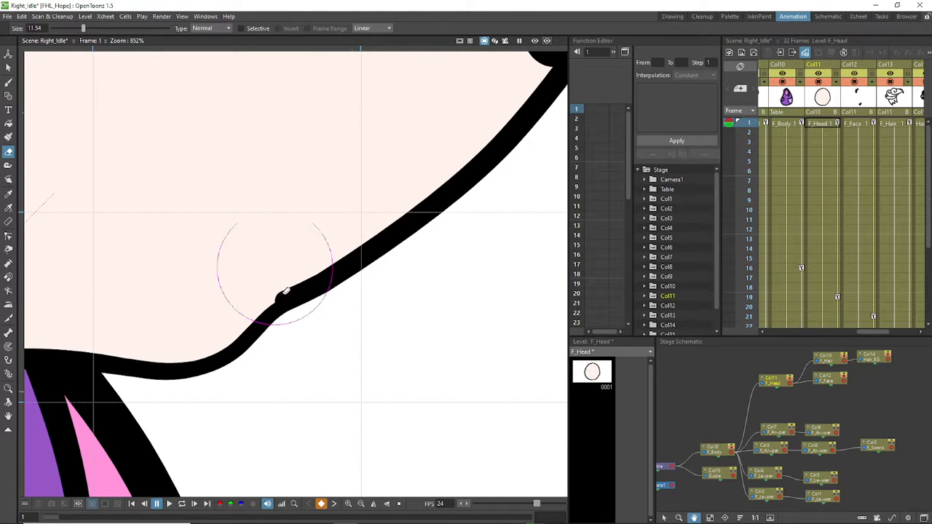
# Step: Touch up the joint between the chin curve and jaw line with the brush, undoing the trial erasure there
pyautogui.press('b')
pyautogui.moveTo(281, 301)
pyautogui.mouseDown()
pyautogui.moveTo(264, 320)
pyautogui.moveTo(277, 310)
pyautogui.mouseUp()
pyautogui.press('a')
pyautogui.click(283, 303)
pyautogui.press('b')
pyautogui.press('a')
pyautogui.click(279, 303)
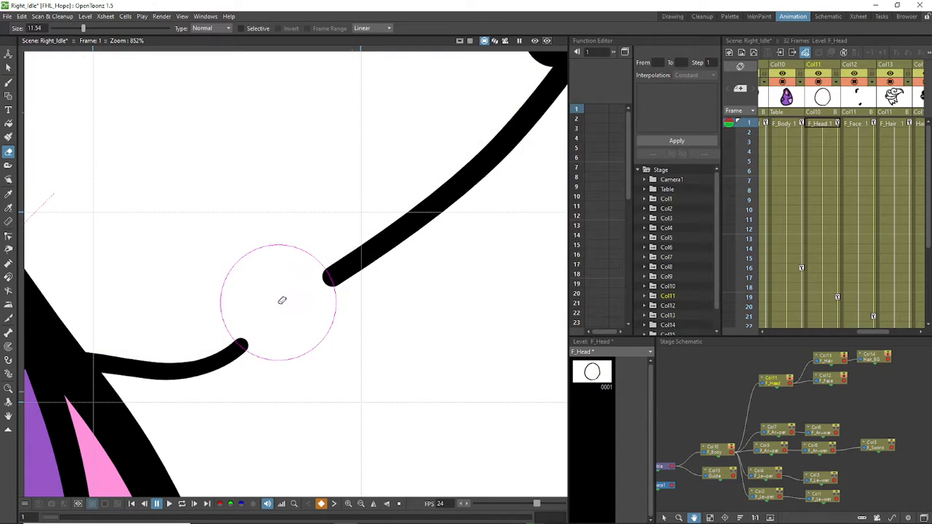
pyautogui.hotkey('ctrl', 'z')
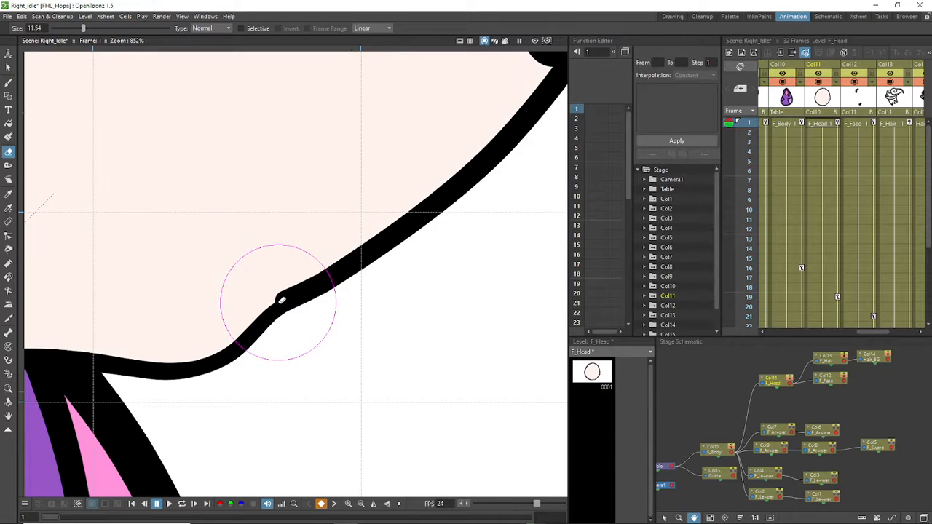
pyautogui.press('b')
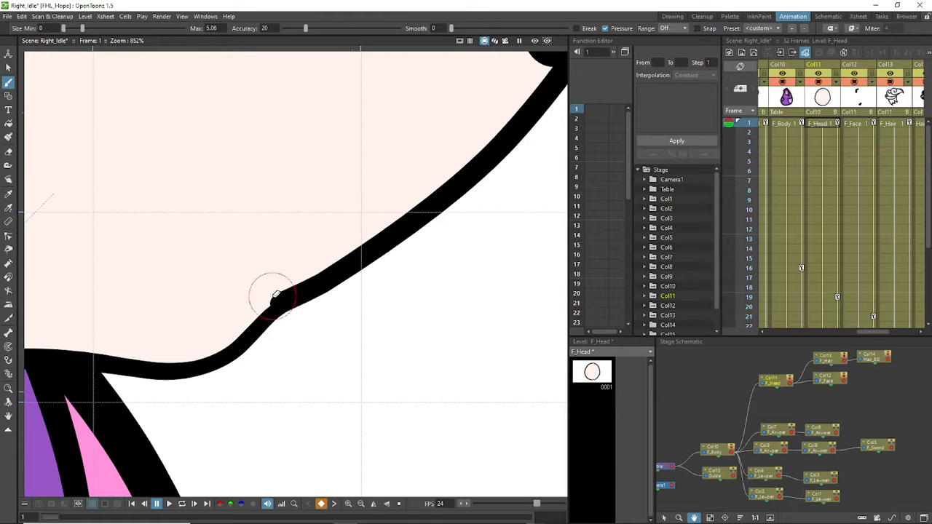
pyautogui.press('a')
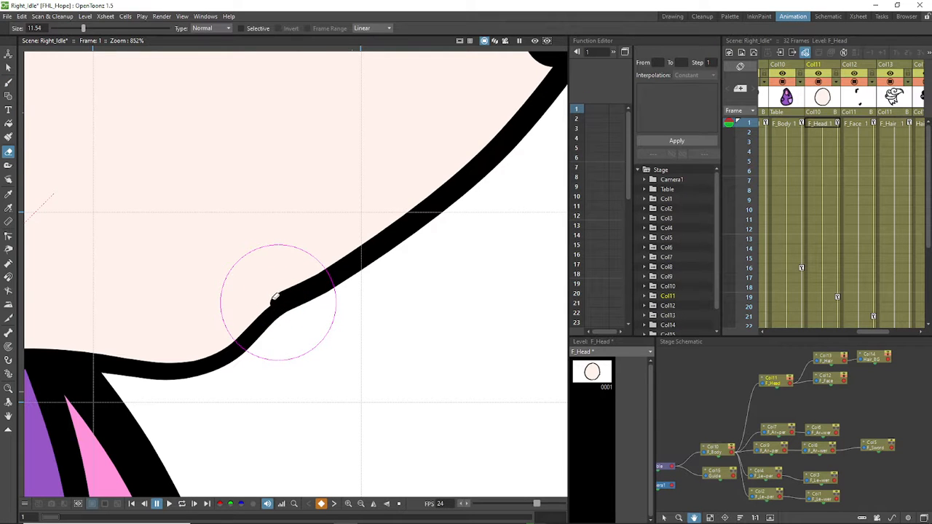
# Step: Examine the reworked chin against the character's whole head and body
pyautogui.scroll(-8, 275, 298)
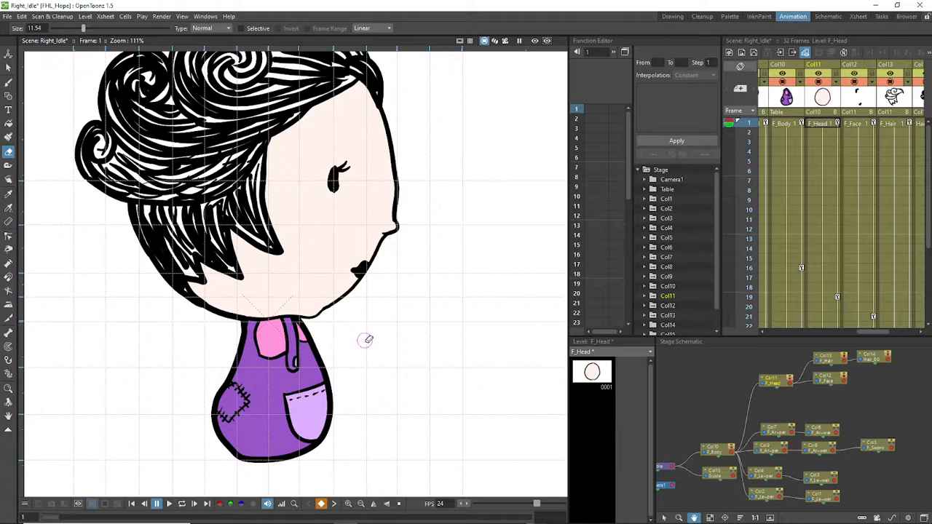
pyautogui.scroll(-2, 375, 335)
pyautogui.scroll(3, 382, 333)
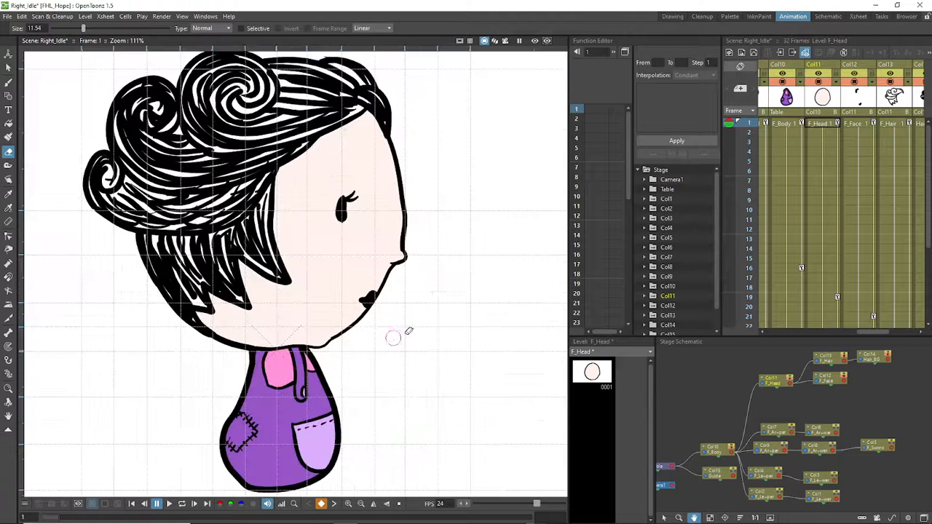
pyautogui.scroll(-4, 393, 337)
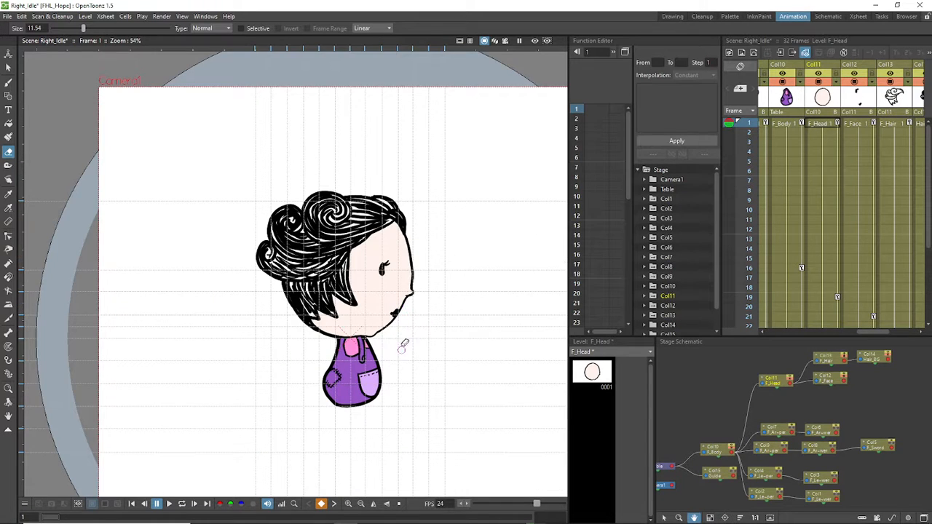
pyautogui.scroll(4, 397, 325)
pyautogui.scroll(-3, 396, 323)
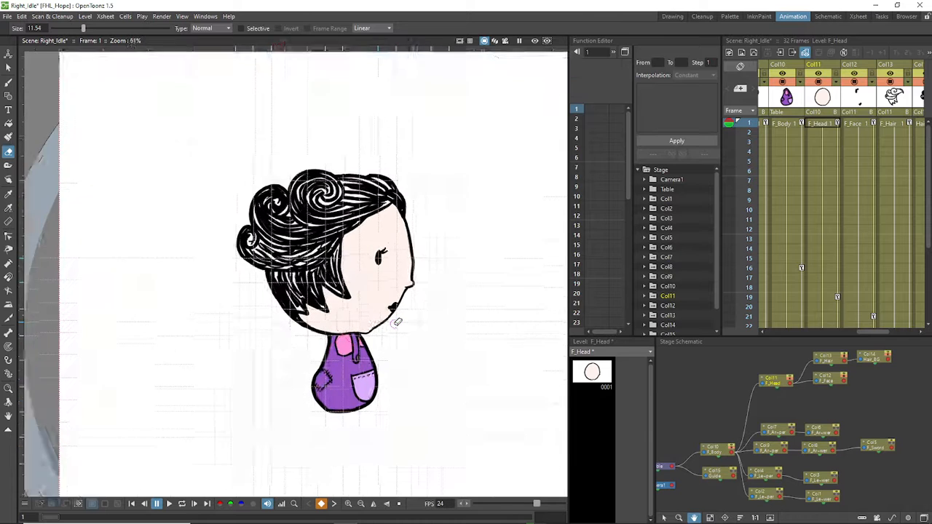
pyautogui.scroll(-2, 397, 323)
pyautogui.scroll(3, 372, 318)
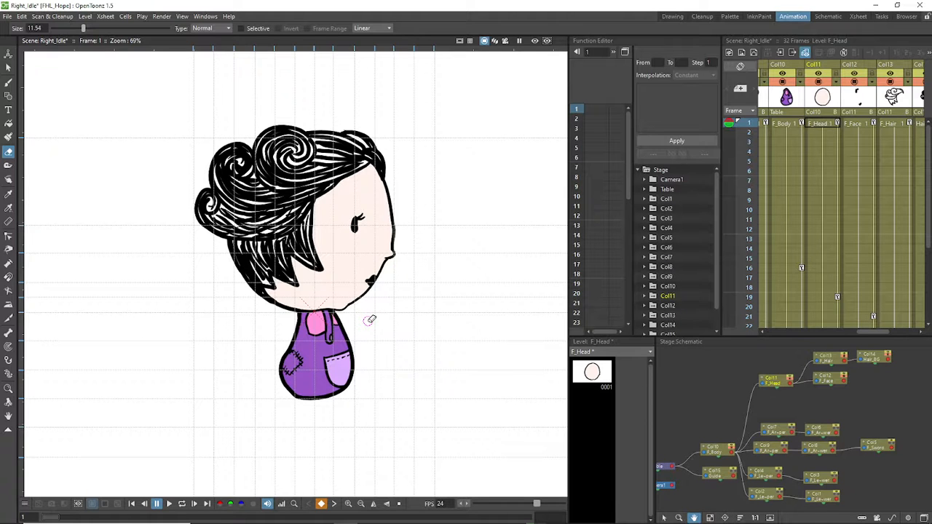
pyautogui.scroll(-3, 371, 319)
pyautogui.scroll(3, 374, 309)
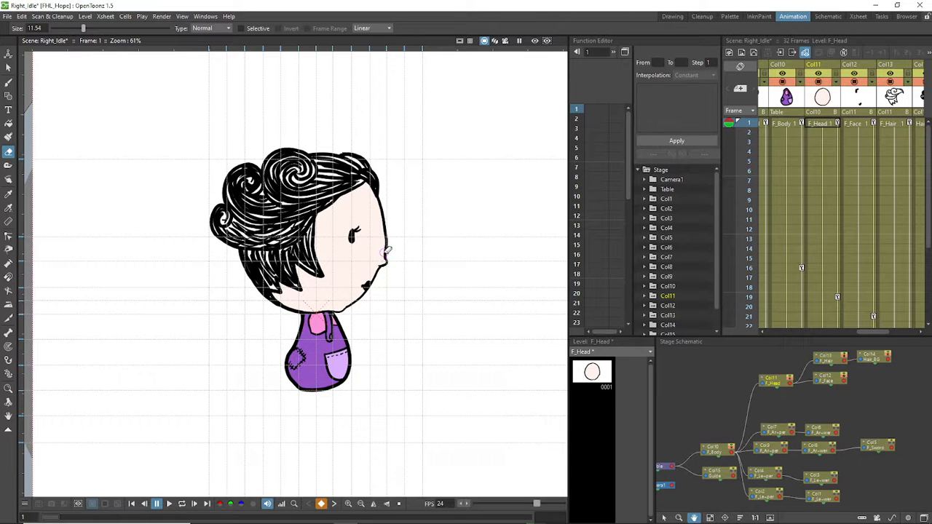
# Step: Try replacing the face outline between the hairline and nose with a curve that dips inward above the nose
pyautogui.scroll(4, 385, 249)
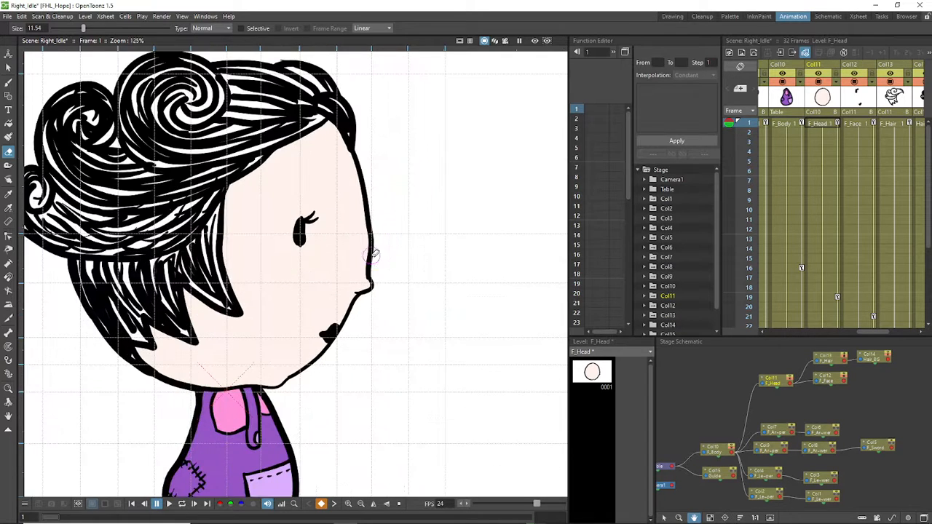
pyautogui.moveTo(364, 266)
pyautogui.mouseDown()
pyautogui.moveTo(371, 234)
pyautogui.moveTo(354, 149)
pyautogui.mouseUp()
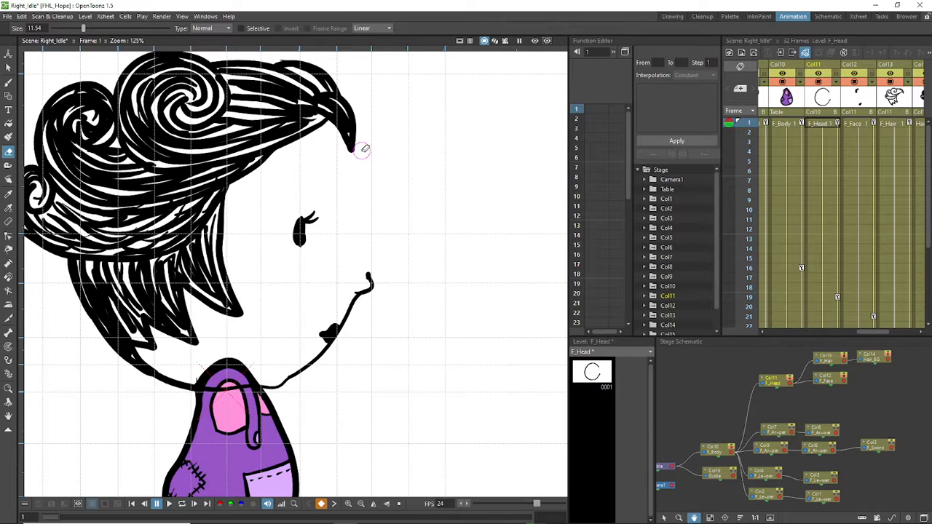
pyautogui.press('b')
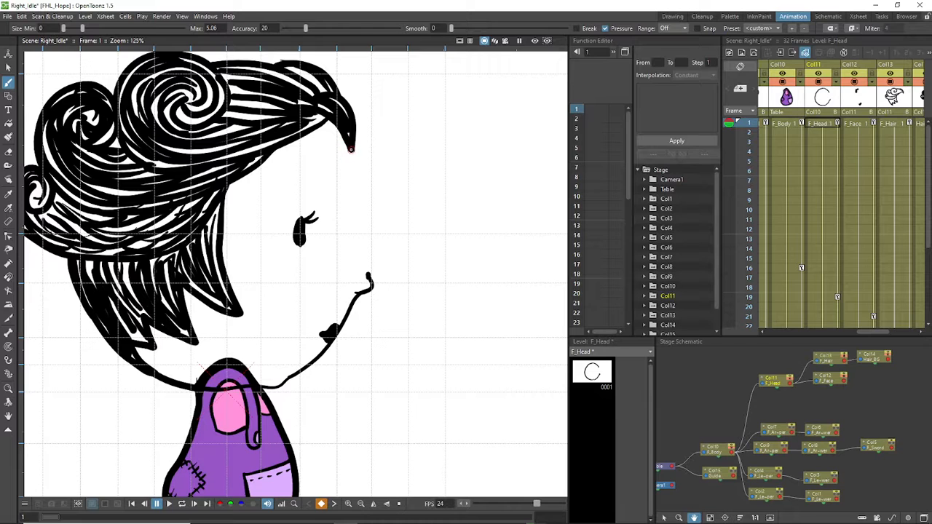
pyautogui.moveTo(350, 148); pyautogui.dragTo(367, 276)
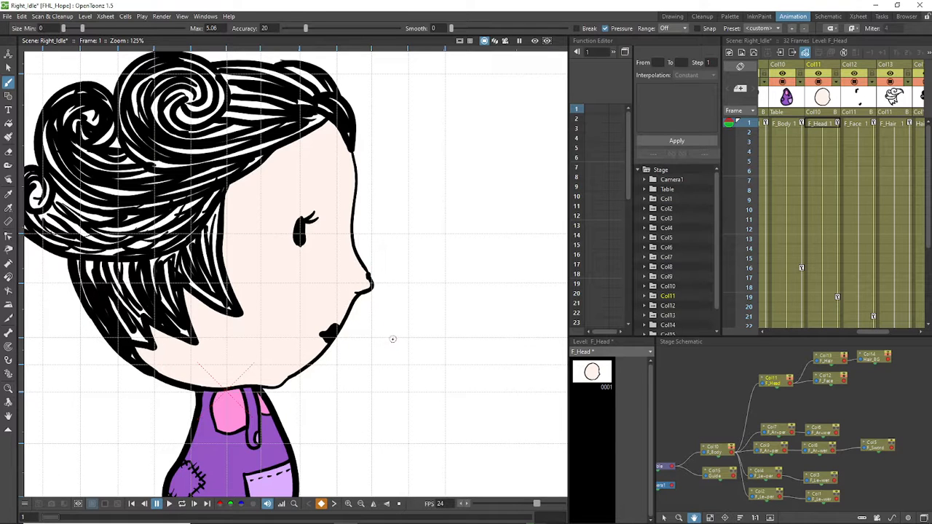
pyautogui.rightClick(369, 275)
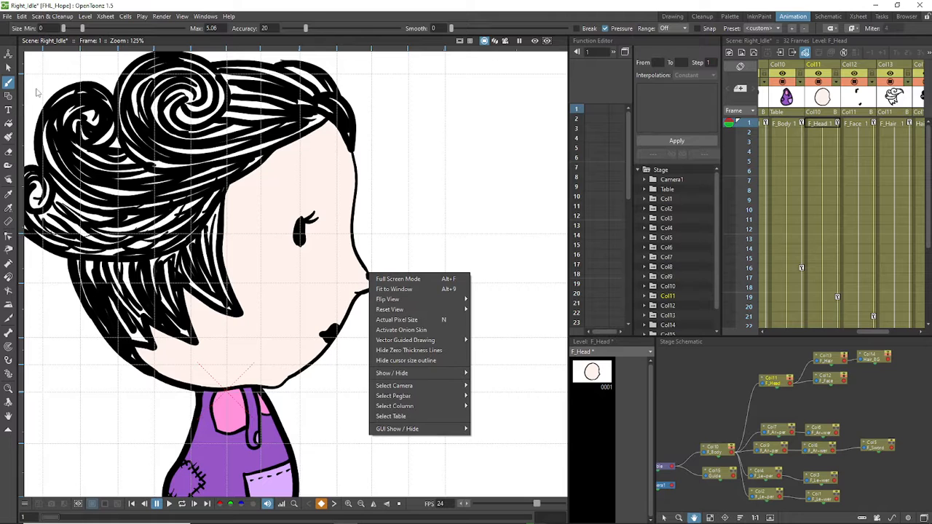
pyautogui.press('Escape')
# Step: Erase the overlap at the nose joint, and undo it together with the redrawn forehead stroke and its erasure
pyautogui.press('a')
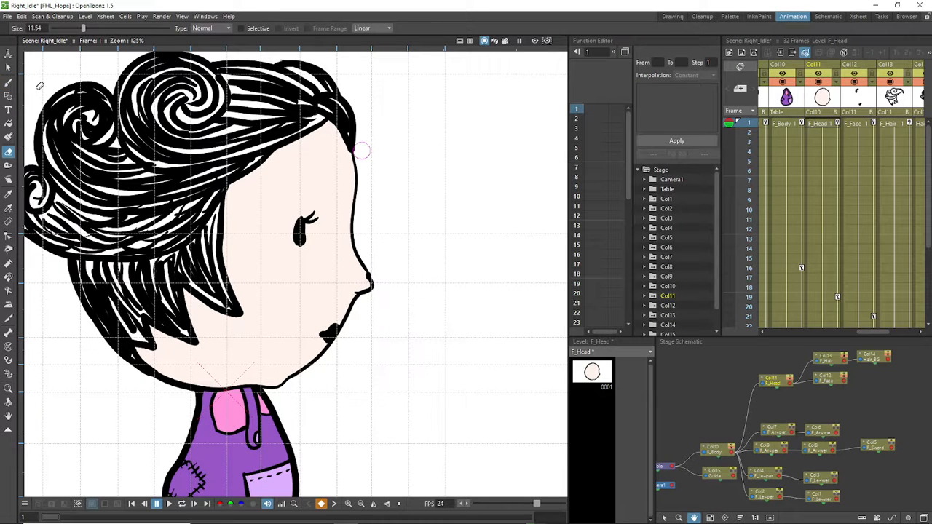
pyautogui.click(368, 272)
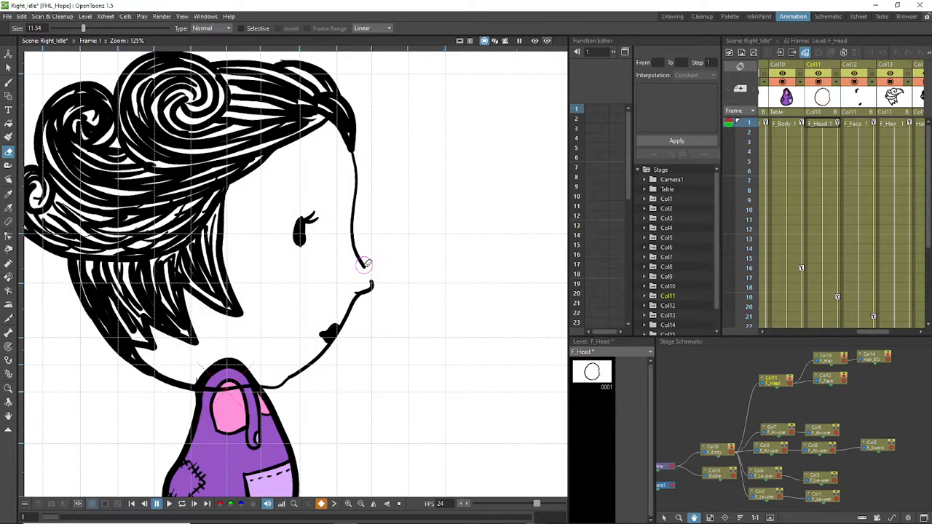
pyautogui.hotkey('ctrl', 'z')
pyautogui.hotkey('ctrl', 'z')
pyautogui.hotkey('ctrl', 'z')
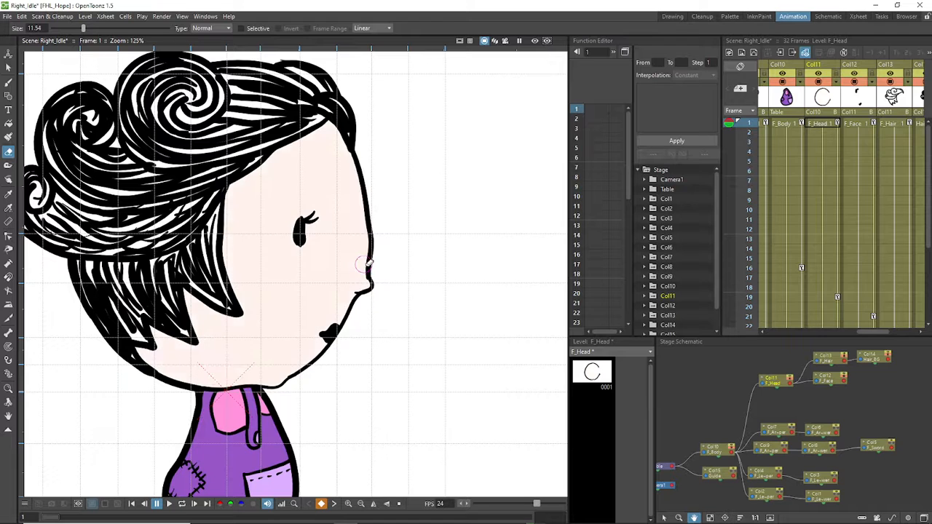
# Step: Erase the face outline from the nose tip up to the hairline, and try a new stroke in its place
pyautogui.moveTo(367, 271); pyautogui.dragTo(360, 153)
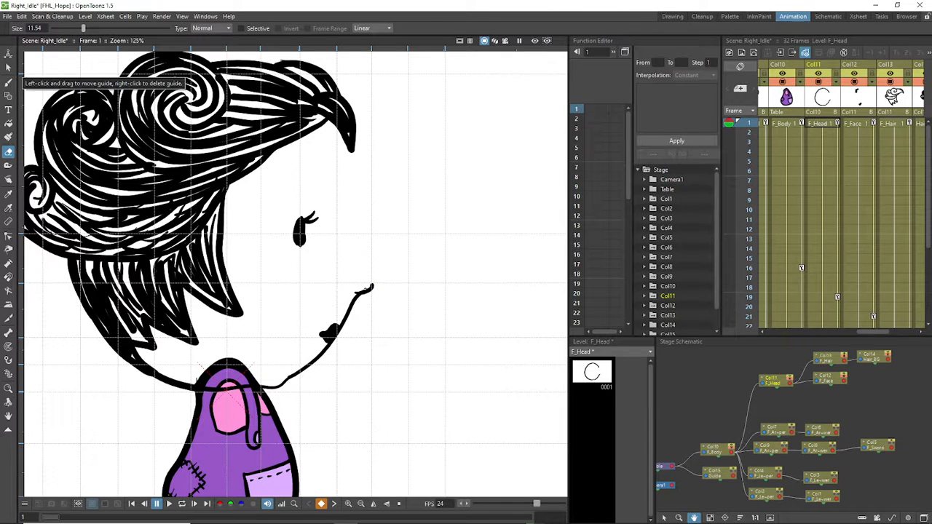
pyautogui.click(9, 82)
pyautogui.moveTo(374, 283)
pyautogui.mouseDown()
pyautogui.moveTo(352, 214)
pyautogui.moveTo(351, 152)
pyautogui.mouseUp()
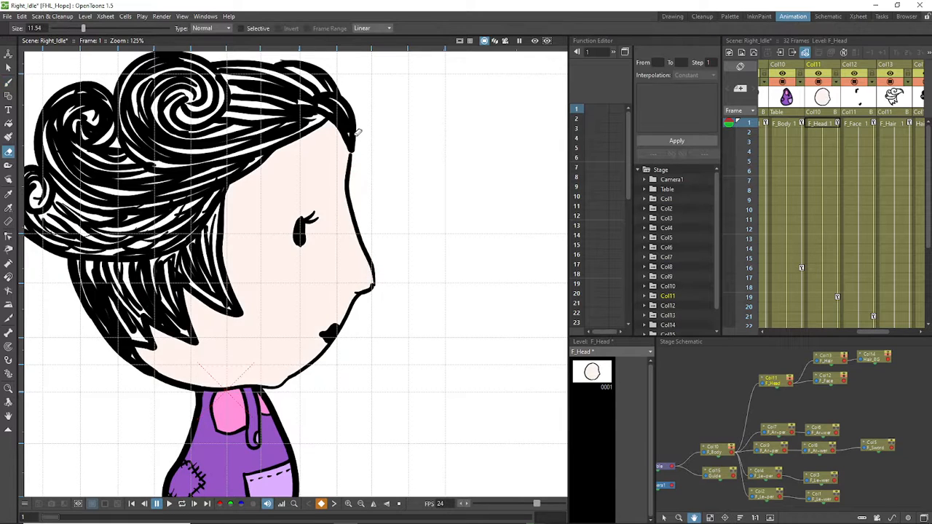
pyautogui.click(353, 134)
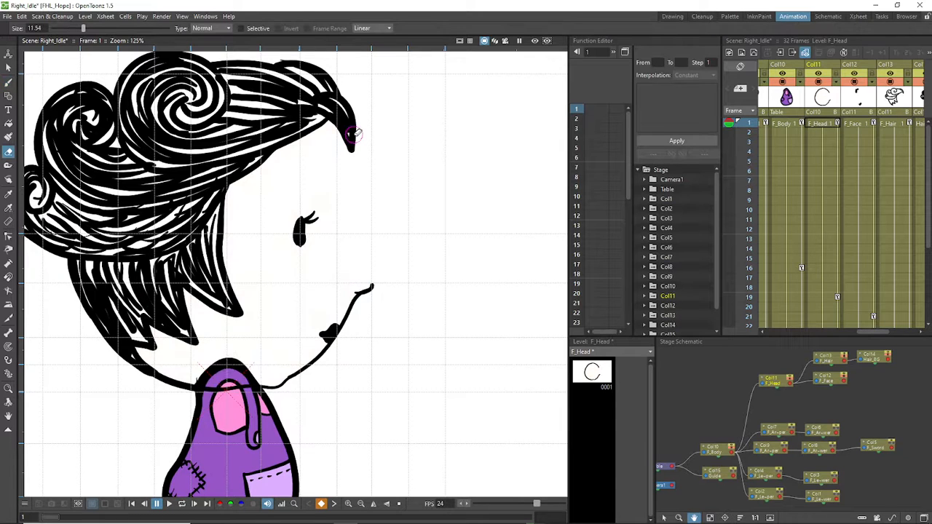
# Step: Try drawing the forehead and nose bridge from the hairline down to the nose tip, and undo the stroke
pyautogui.press('b')
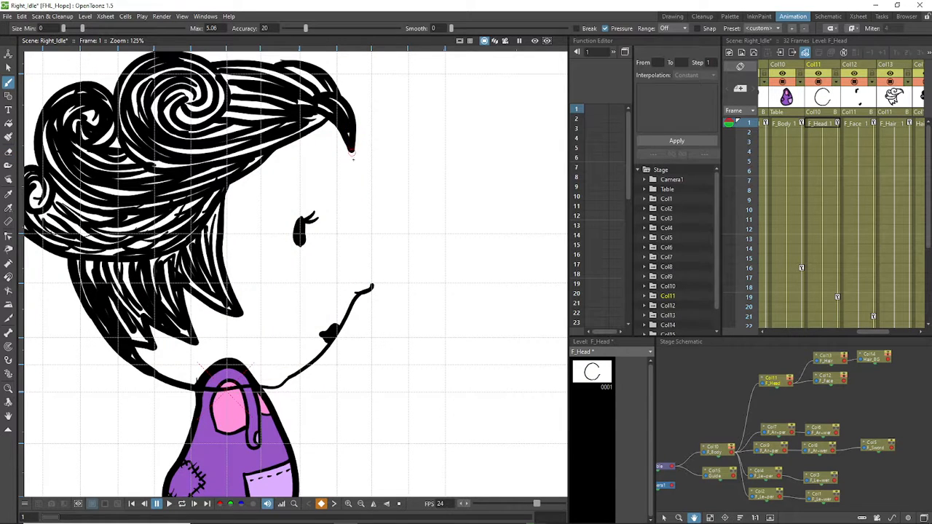
pyautogui.moveTo(352, 151)
pyautogui.mouseDown()
pyautogui.moveTo(336, 215)
pyautogui.moveTo(373, 287)
pyautogui.moveTo(350, 236)
pyautogui.moveTo(353, 152)
pyautogui.mouseUp()
pyautogui.press('a')
pyautogui.hotkey('ctrl', 'z')
pyautogui.press('b')
pyautogui.press('a')
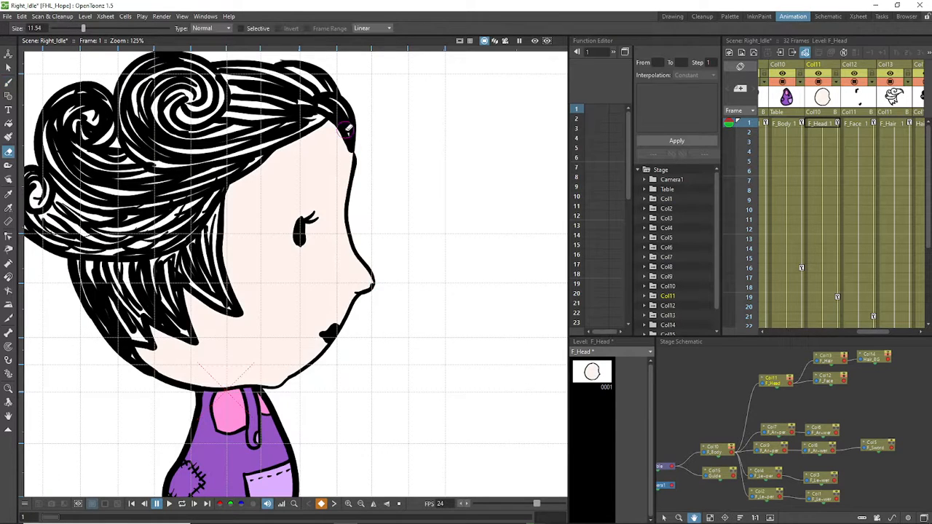
pyautogui.hotkey('ctrl', 'z')
# Step: Try a more rounded forehead with a deeper nose bridge from the hairline to the nose tip, and remove it
pyautogui.press('b')
pyautogui.moveTo(351, 145)
pyautogui.mouseDown()
pyautogui.moveTo(347, 244)
pyautogui.moveTo(372, 285)
pyautogui.mouseUp()
pyautogui.press('a')
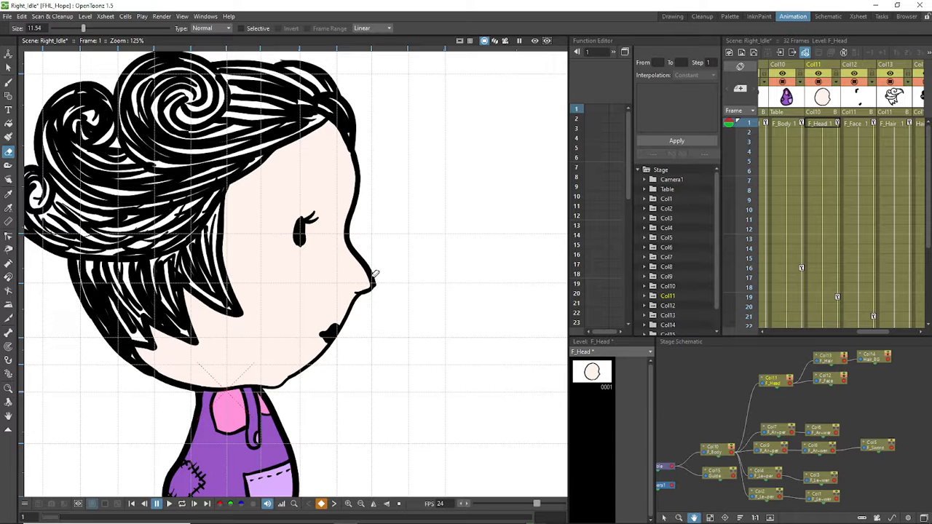
pyautogui.click(379, 274)
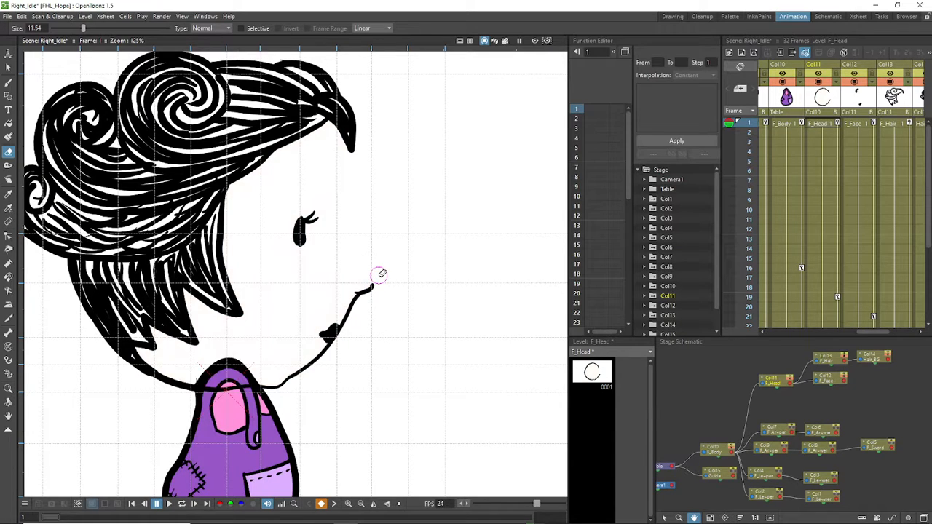
# Step: Erase the remaining underside of the nose back to the upper end of the mouth-side outline
pyautogui.press('b')
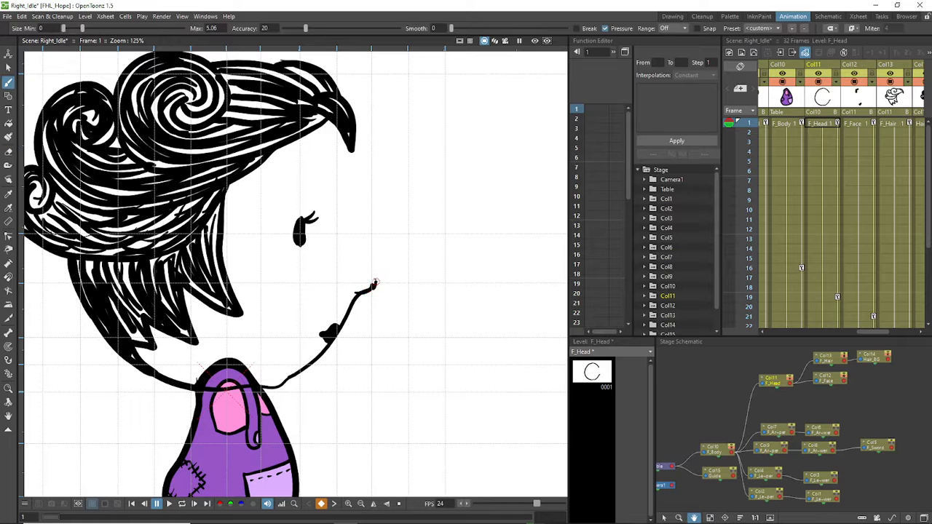
pyautogui.press('e')
pyautogui.press('a')
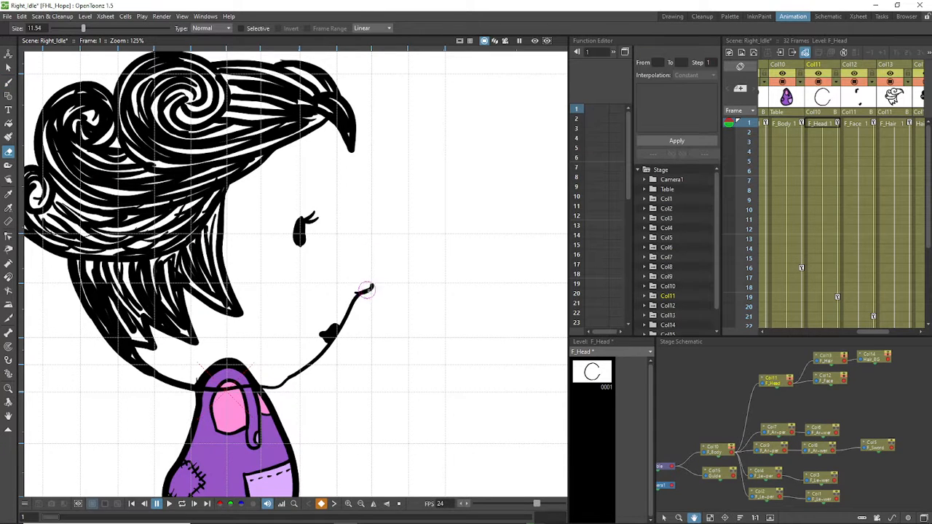
pyautogui.press('b')
pyautogui.press('a')
pyautogui.moveTo(365, 281); pyautogui.dragTo(367, 287)
pyautogui.press('b')
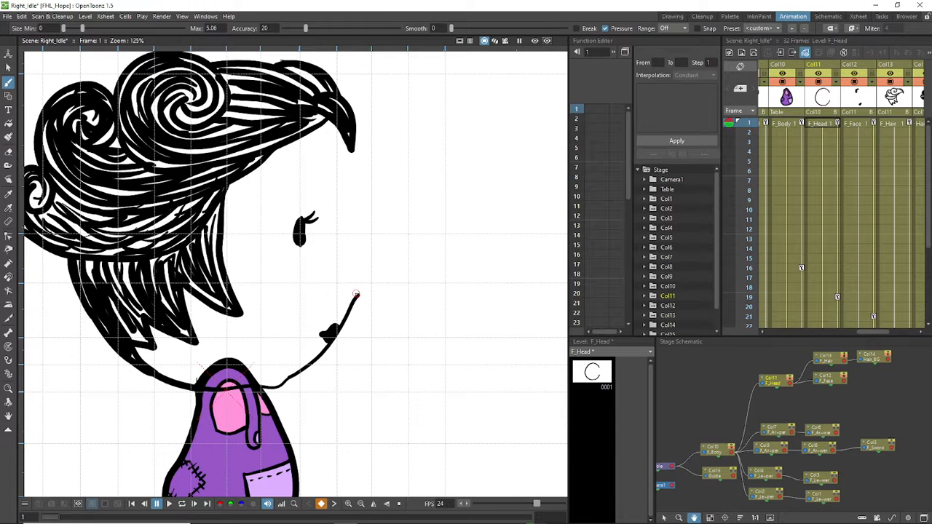
# Step: Try drawing a rounder forehead from the hairline down to the gap above the nose, and remove the stroke
pyautogui.moveTo(357, 295)
pyautogui.mouseDown()
pyautogui.moveTo(373, 283)
pyautogui.moveTo(354, 216)
pyautogui.moveTo(355, 138)
pyautogui.moveTo(355, 235)
pyautogui.mouseUp()
pyautogui.press('e')
pyautogui.hotkey('ctrl', 'z')
pyautogui.press('b')
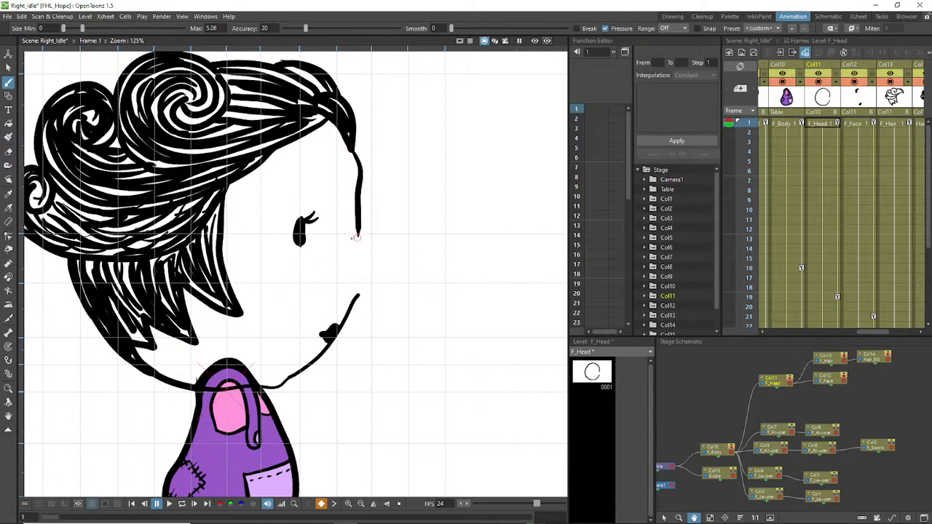
pyautogui.press('e')
pyautogui.click(352, 237)
pyautogui.press('b')
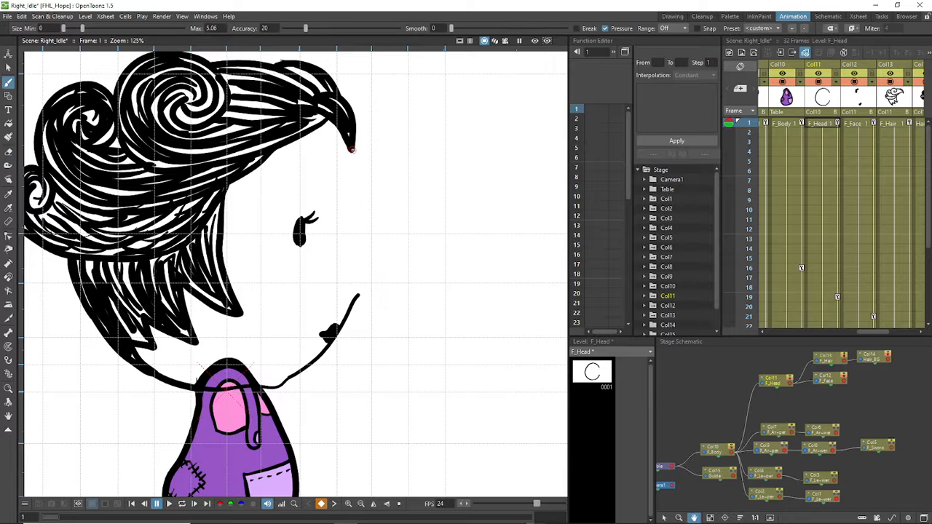
# Step: Draw the forehead and nose bridge from the hairline to the nose tip, closing the head outline, and thicken the line just below the hair
pyautogui.moveTo(353, 155); pyautogui.dragTo(354, 292)
pyautogui.press('e')
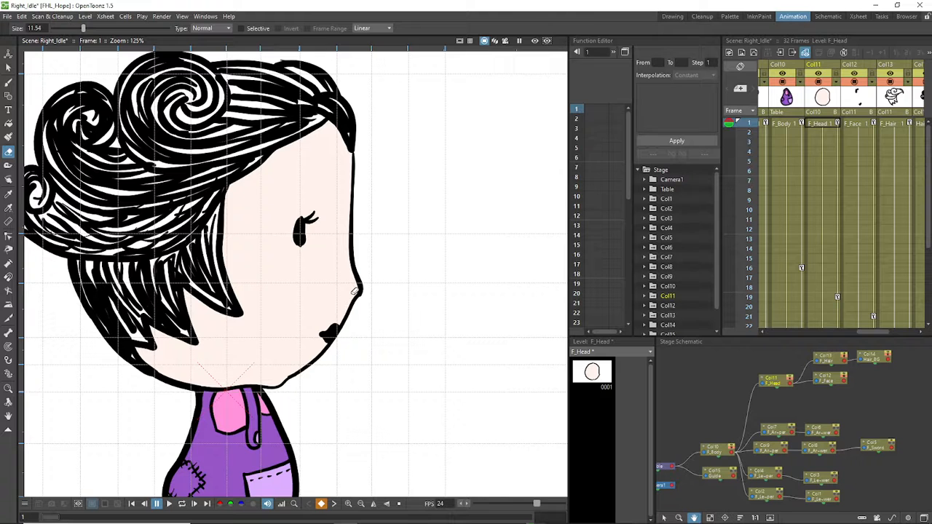
pyautogui.scroll(-2, 444, 349)
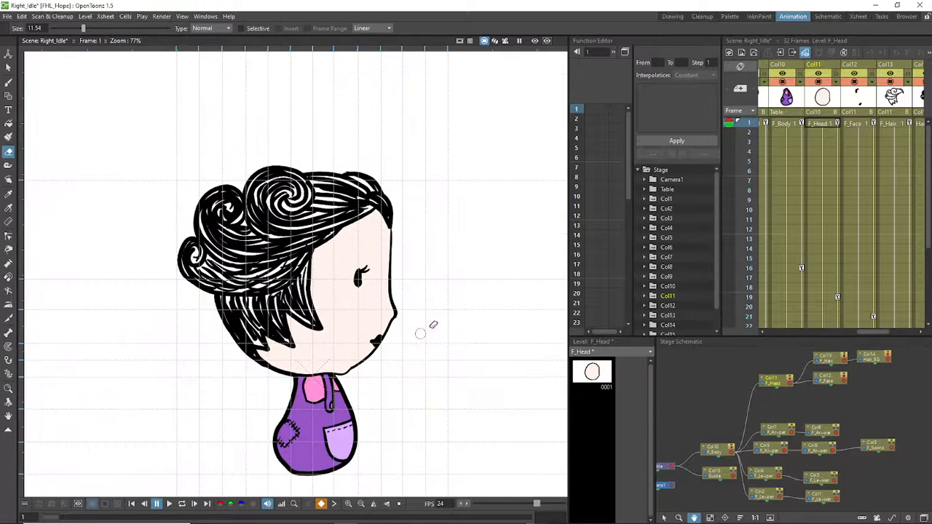
pyautogui.scroll(2, 404, 306)
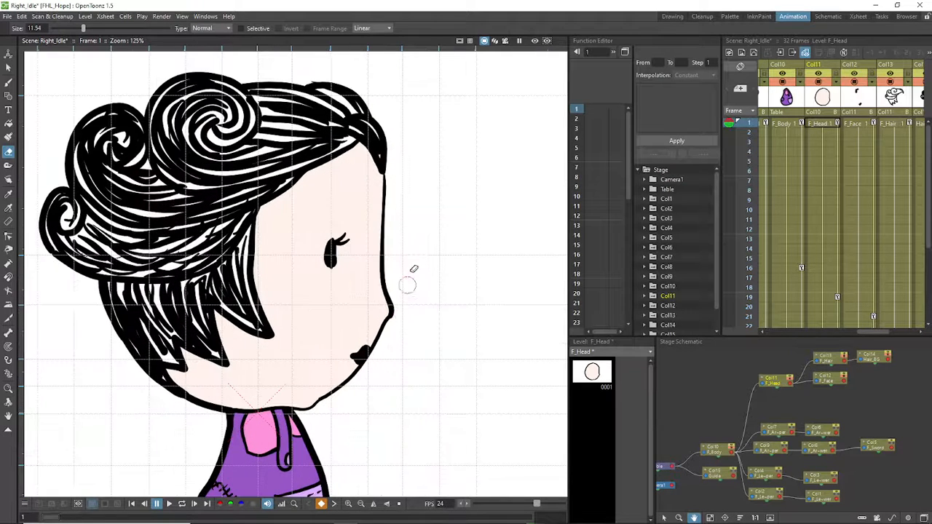
pyautogui.scroll(2, 410, 262)
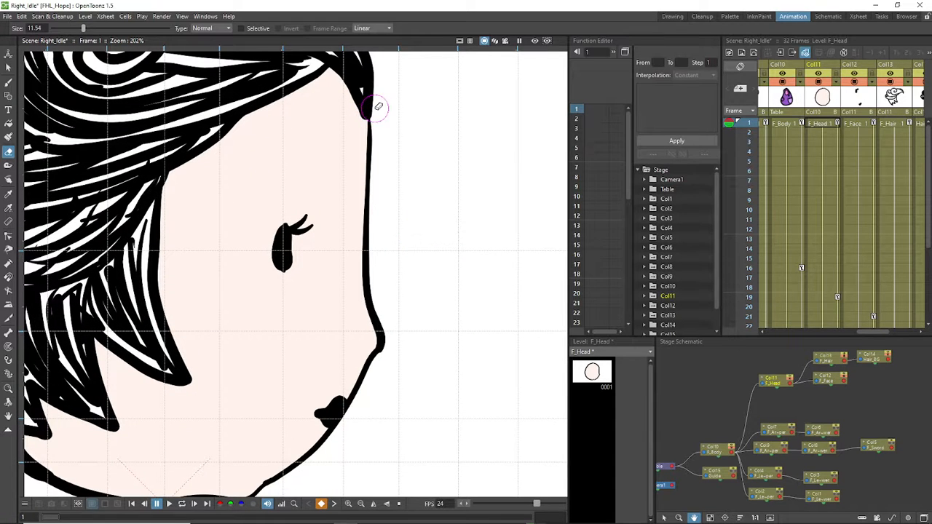
pyautogui.click(9, 82)
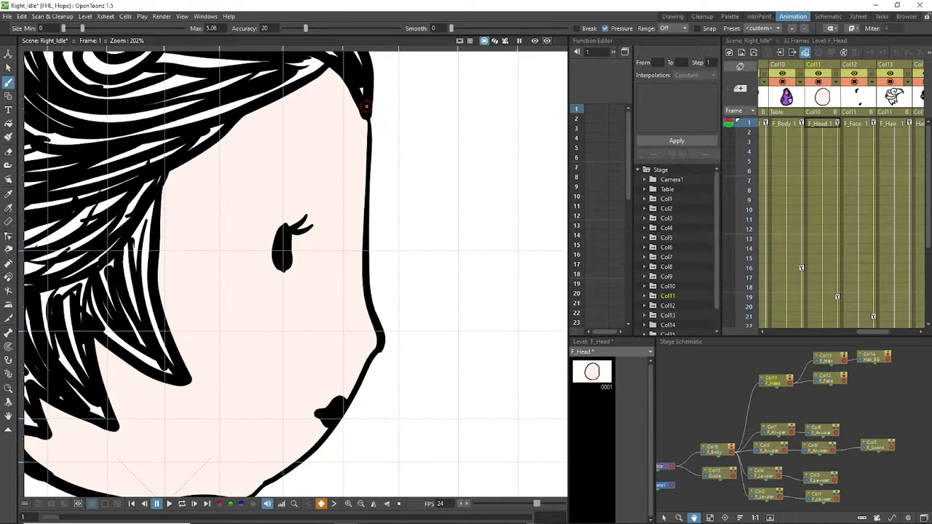
pyautogui.moveTo(367, 106); pyautogui.dragTo(368, 140)
# Step: Examine the reshaped face profile against the hair and body from close up and farther away
pyautogui.scroll(-4, 429, 278)
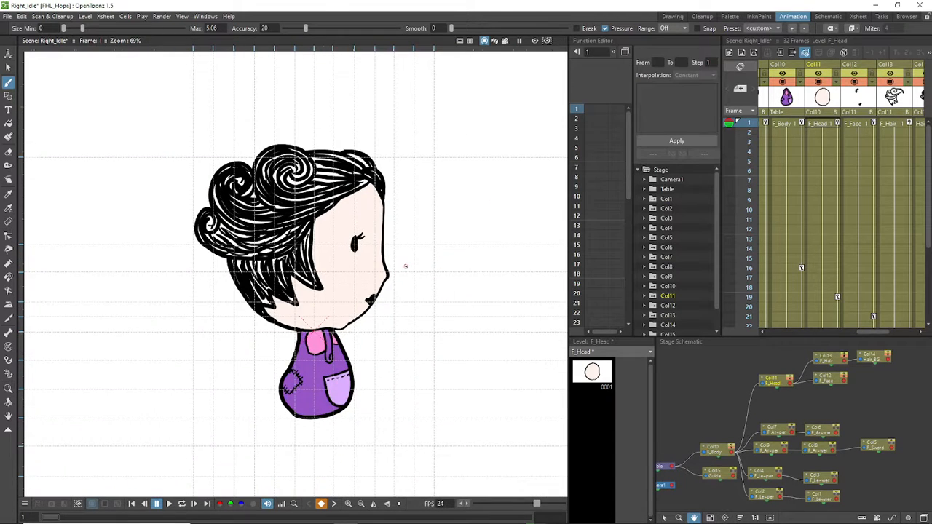
pyautogui.scroll(3, 404, 268)
pyautogui.scroll(-2, 405, 267)
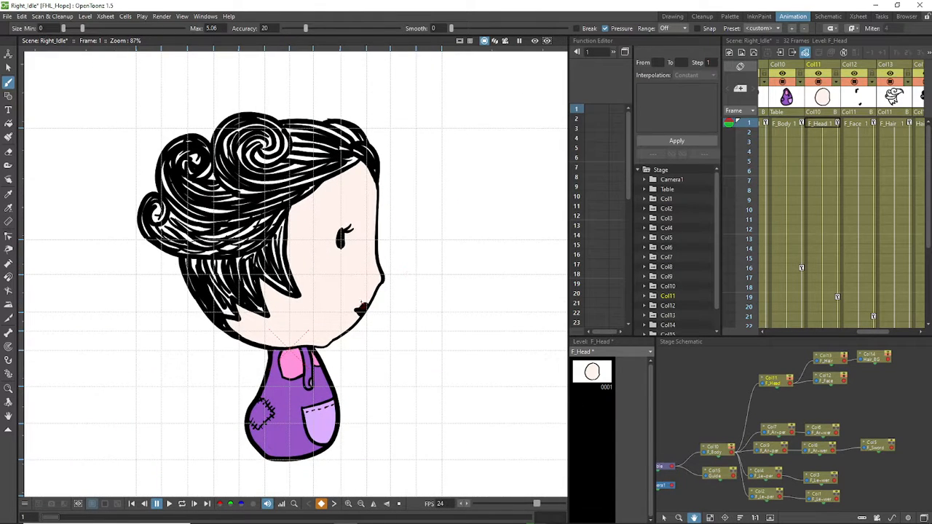
pyautogui.scroll(-2, 409, 283)
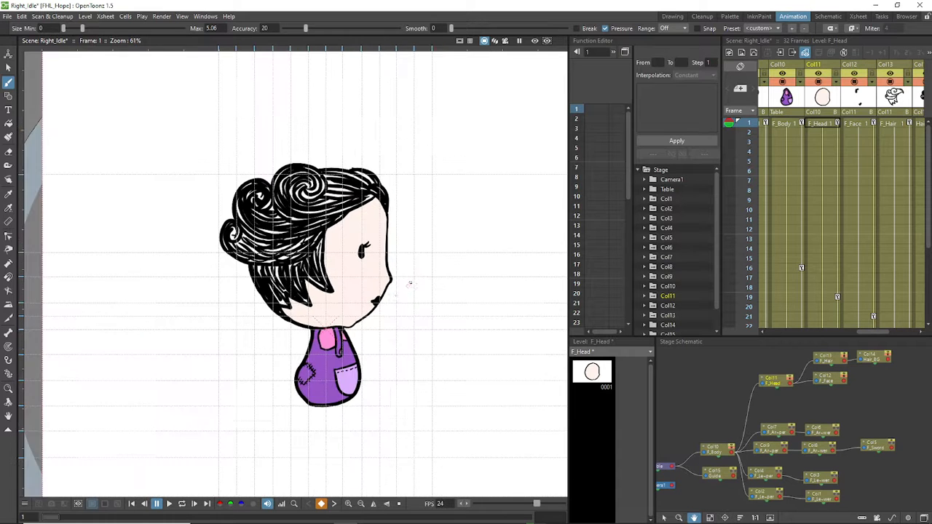
pyautogui.scroll(2, 409, 283)
pyautogui.scroll(-3, 393, 288)
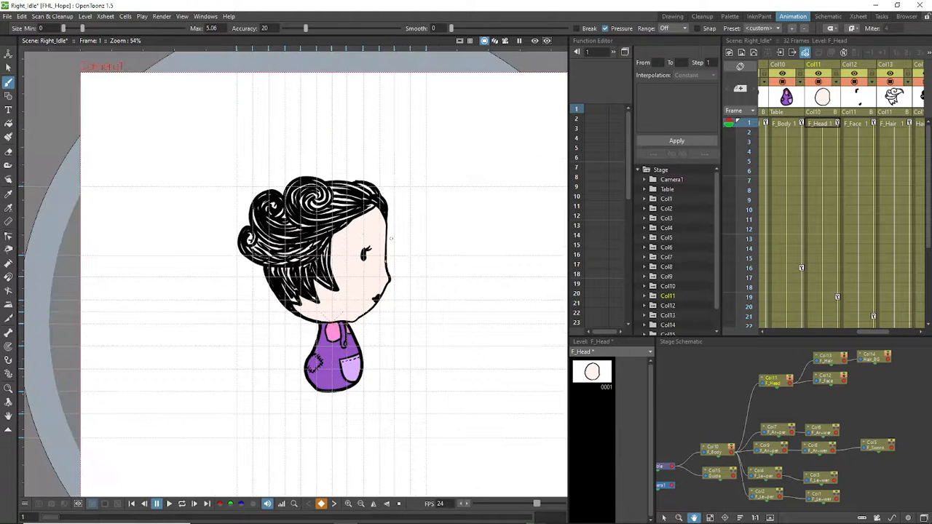
pyautogui.scroll(2, 415, 264)
pyautogui.scroll(-3, 432, 295)
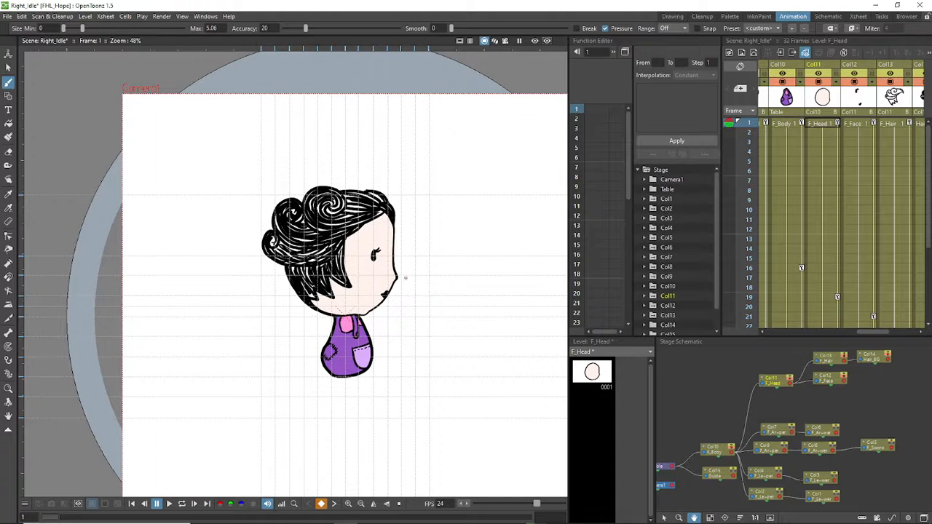
pyautogui.scroll(-2, 406, 277)
pyautogui.scroll(4, 408, 274)
pyautogui.scroll(-3, 406, 274)
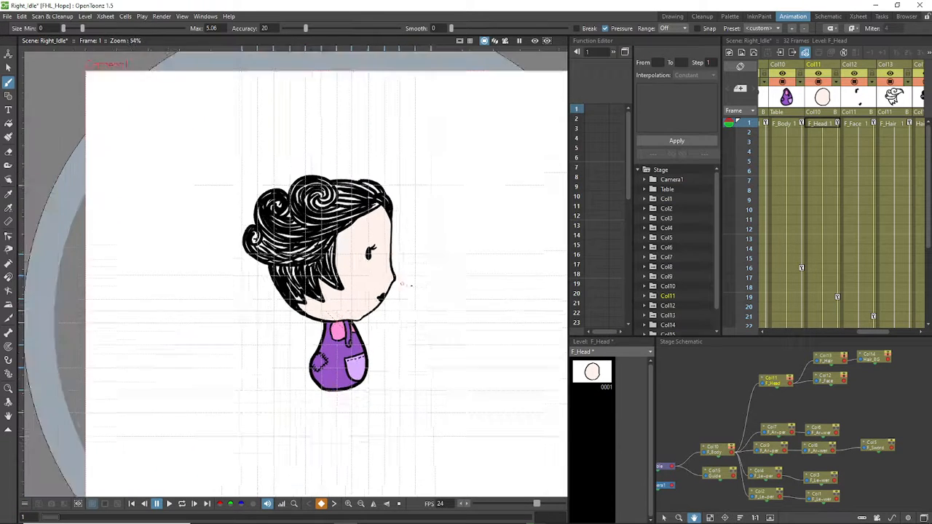
pyautogui.scroll(2, 410, 293)
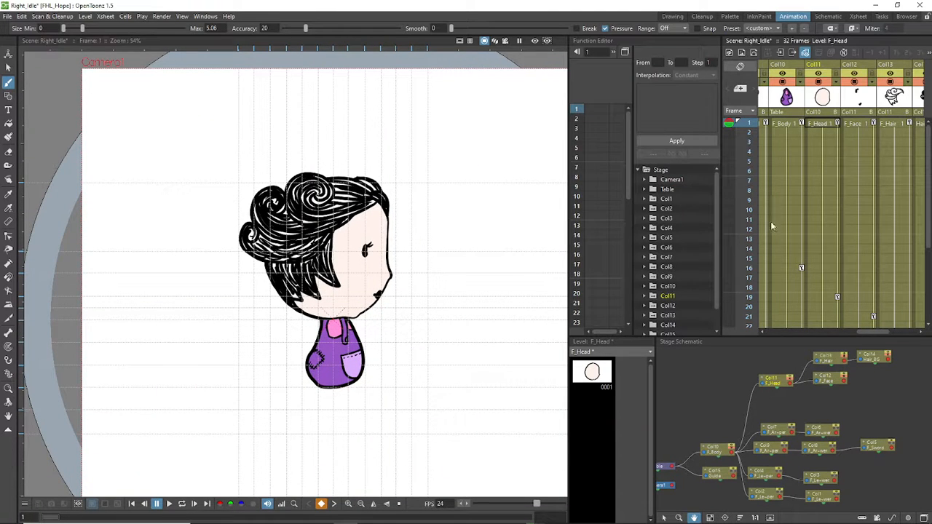
# Step: Inspect the F_Face level's settings and browse the drawings folder behind its path without choosing another file
pyautogui.moveTo(863, 335)
pyautogui.mouseDown()
pyautogui.moveTo(894, 335)
pyautogui.moveTo(814, 336)
pyautogui.moveTo(862, 338)
pyautogui.mouseUp()
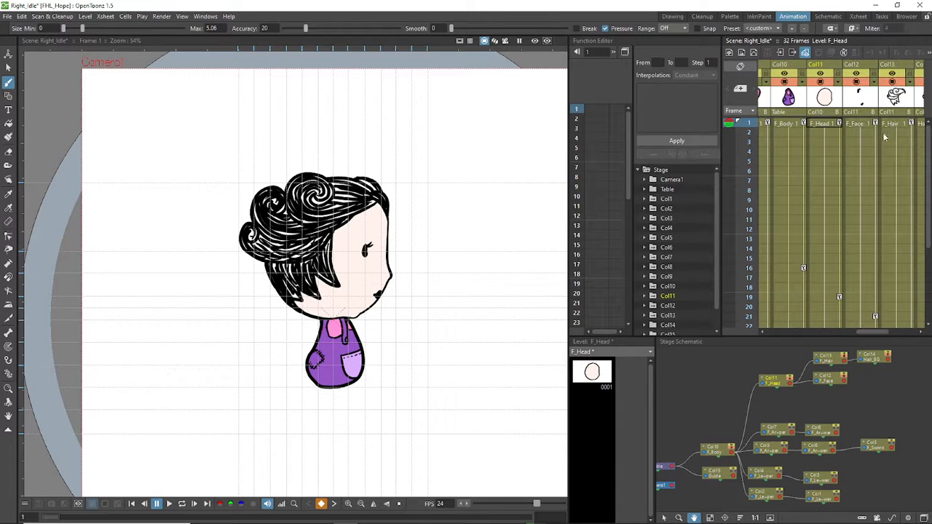
pyautogui.rightClick(860, 121)
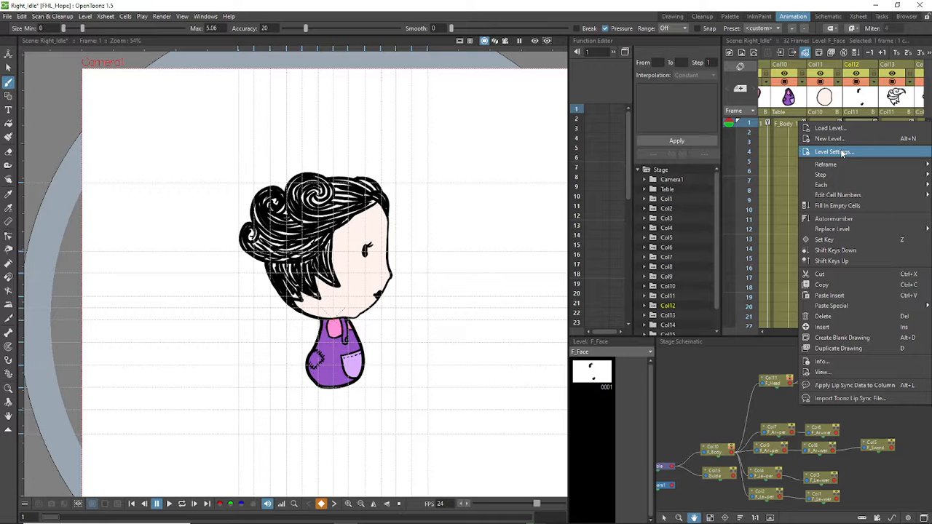
pyautogui.click(838, 152)
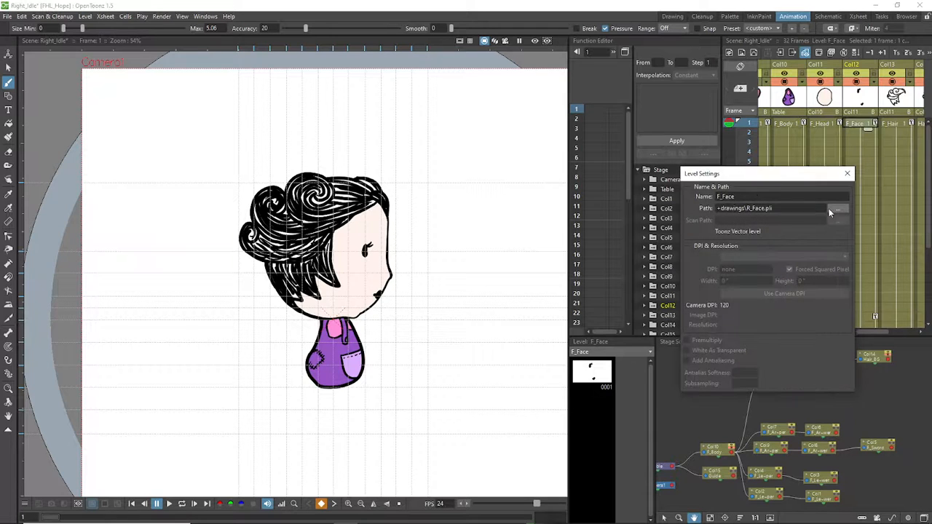
pyautogui.click(830, 209)
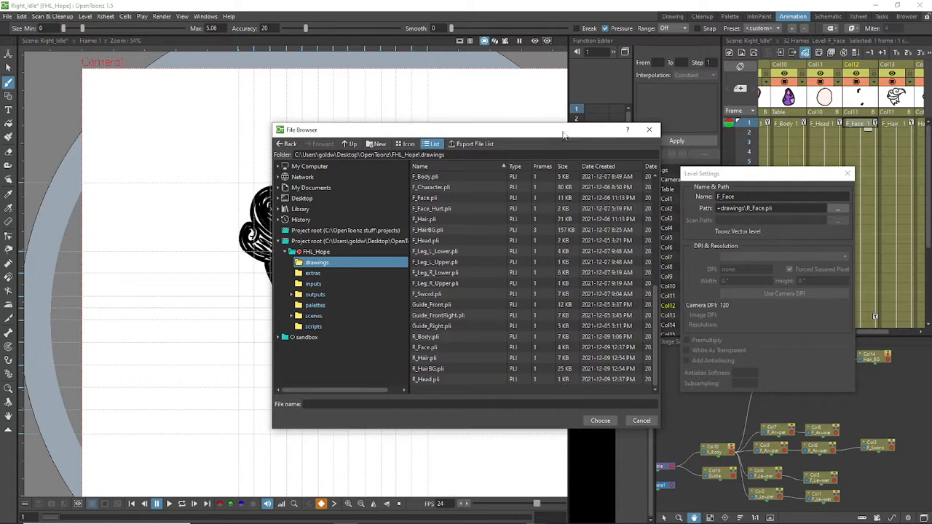
pyautogui.moveTo(563, 135); pyautogui.dragTo(738, 137)
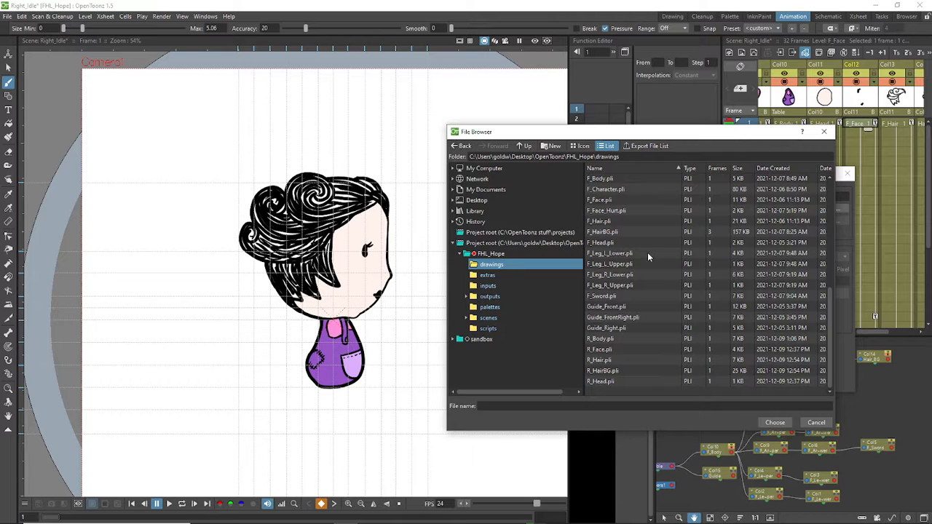
pyautogui.click(824, 131)
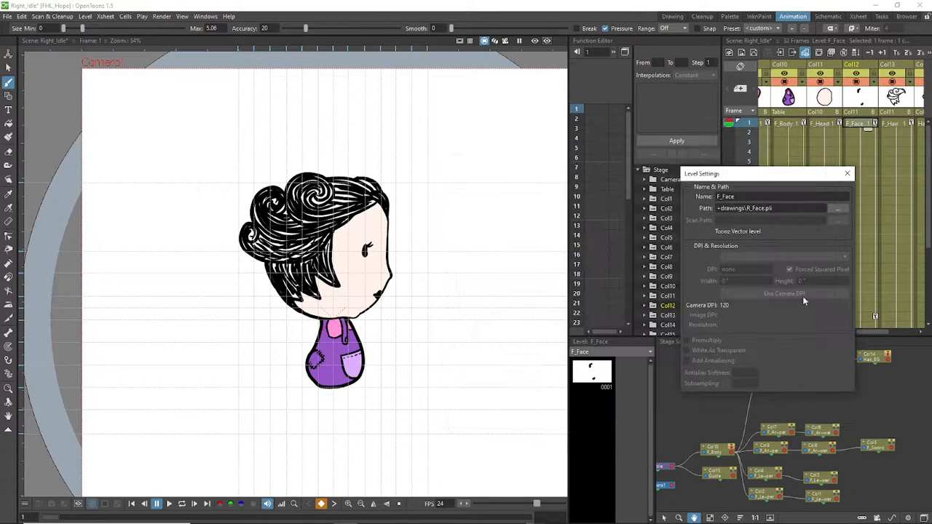
pyautogui.click(847, 175)
pyautogui.scroll(-3, 417, 253)
pyautogui.scroll(2, 417, 253)
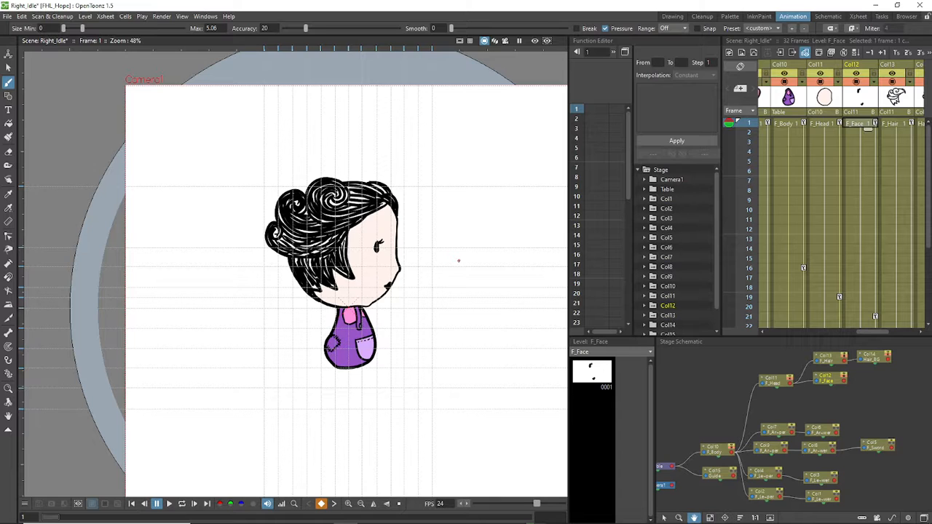
pyautogui.scroll(-1, 452, 256)
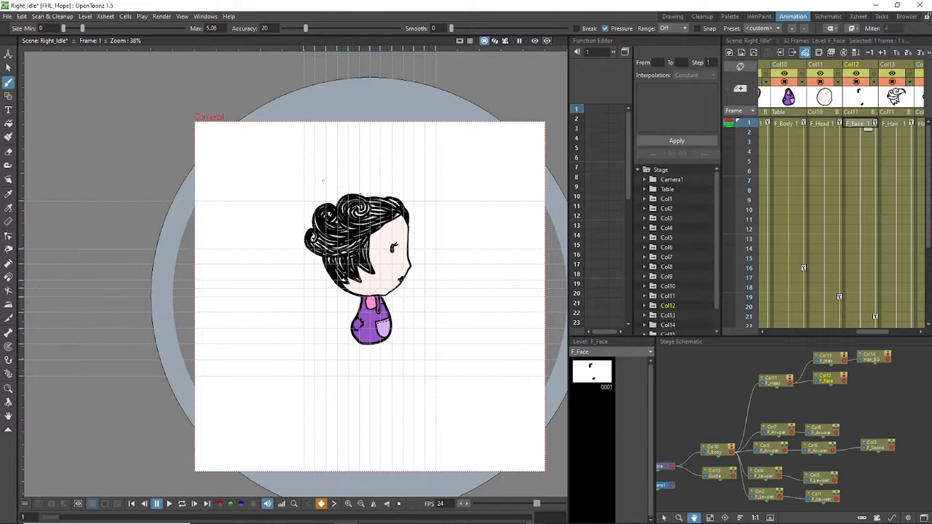
pyautogui.scroll(2, 409, 298)
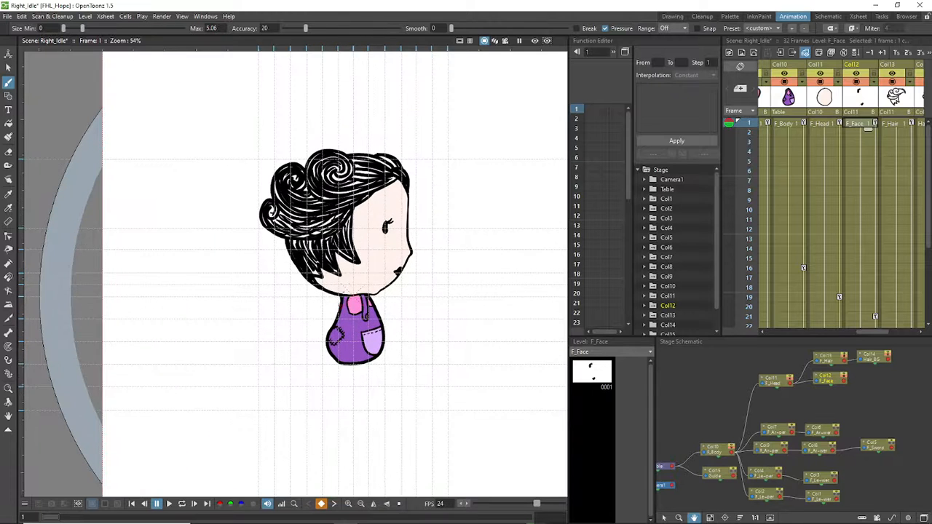
pyautogui.scroll(-2, 412, 329)
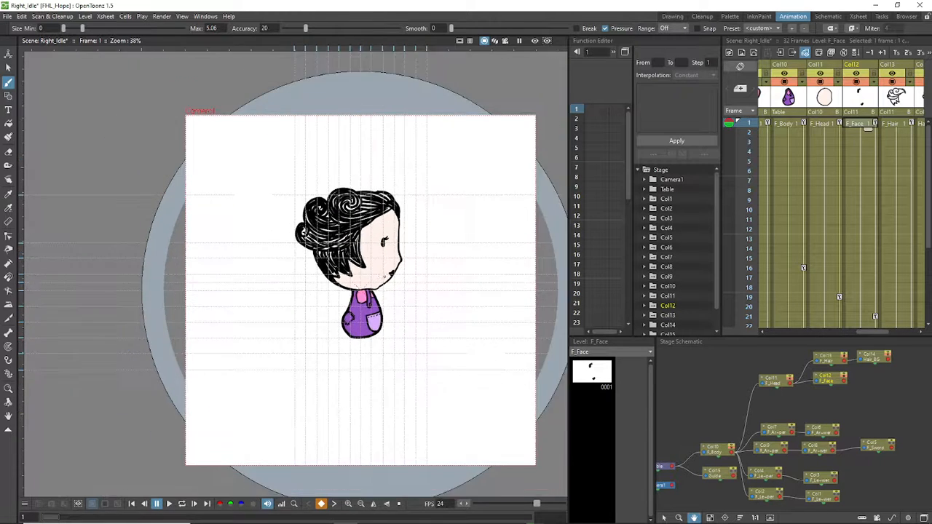
pyautogui.scroll(3, 412, 329)
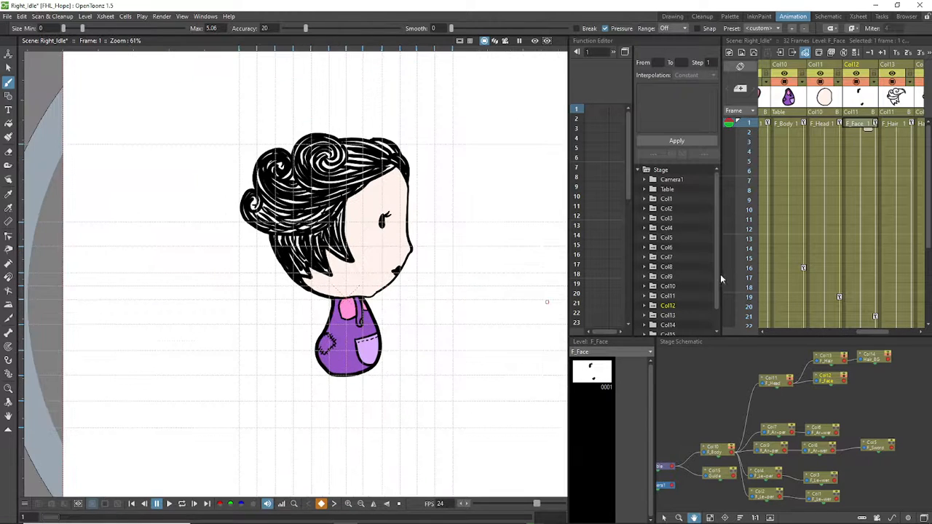
# Step: Switch to the Cleanup room and enlarge the Xsheet area below the viewer
pyautogui.click(702, 16)
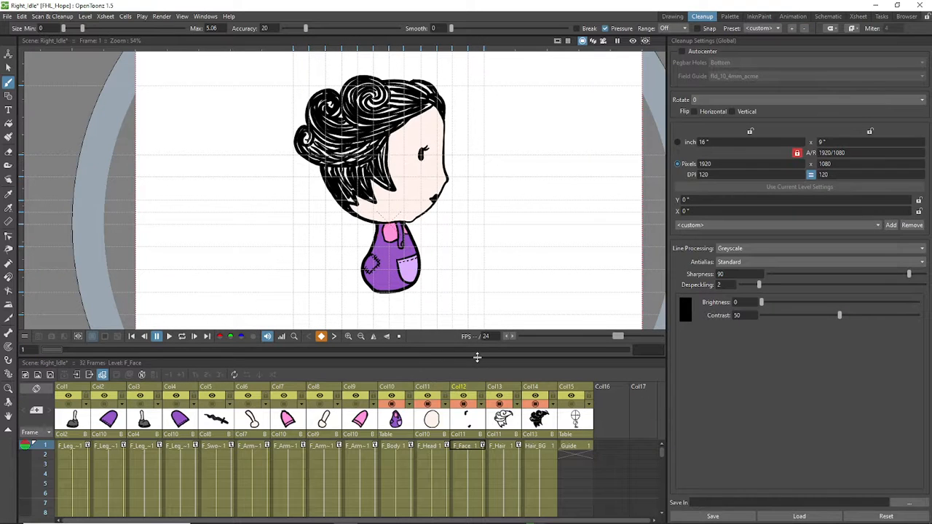
pyautogui.moveTo(477, 358); pyautogui.dragTo(485, 326)
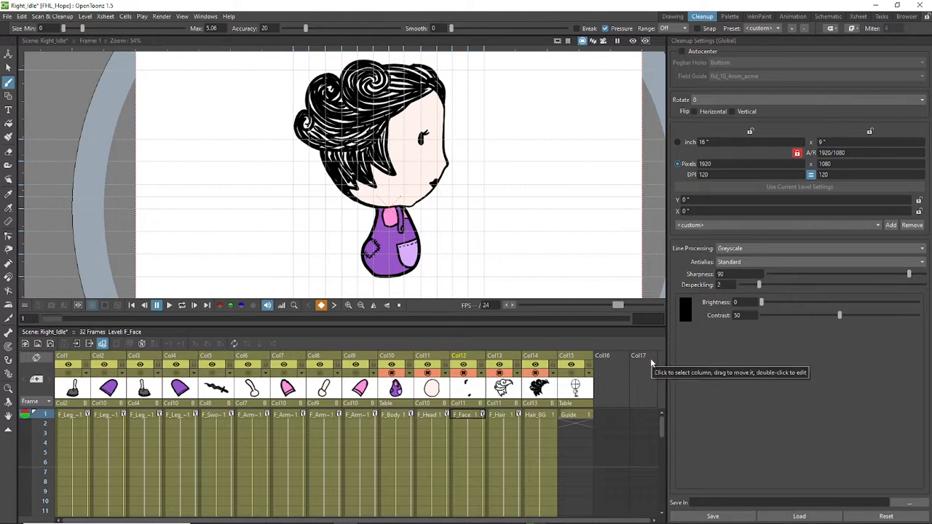
pyautogui.rightClick(623, 378)
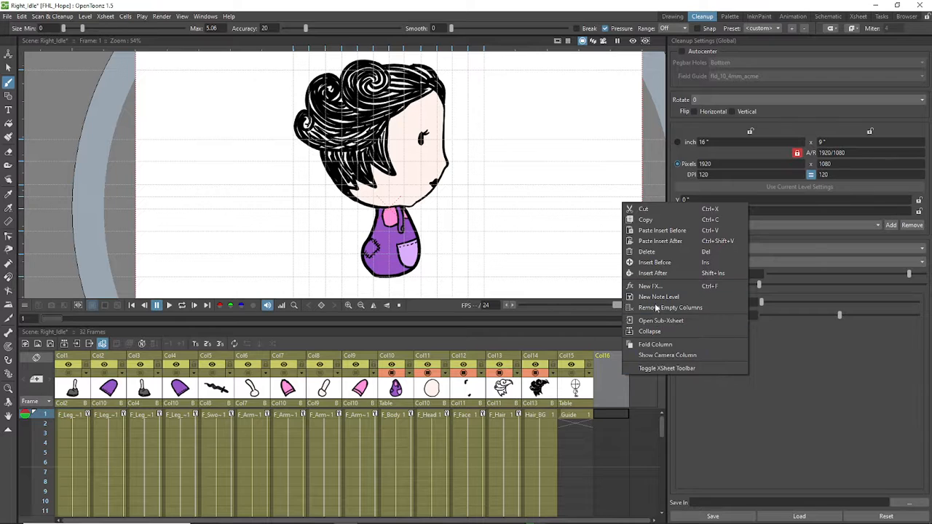
pyautogui.click(795, 402)
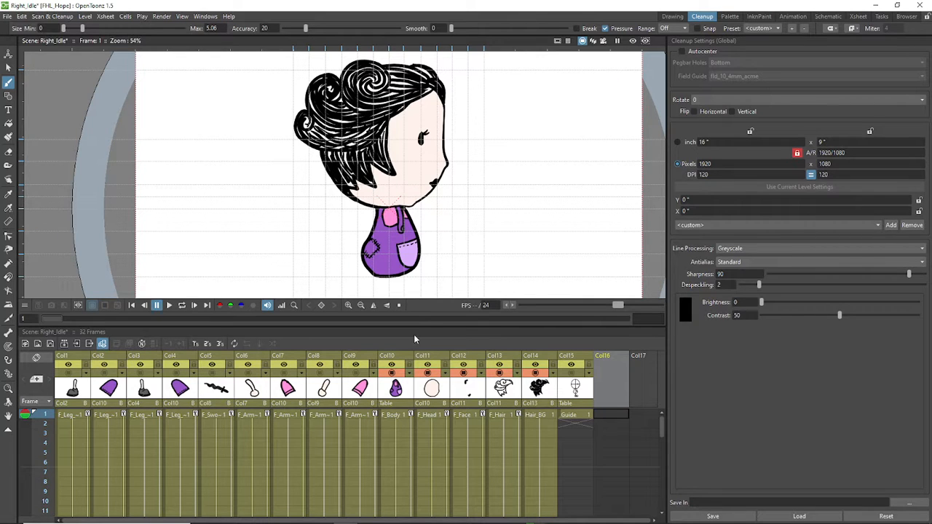
pyautogui.moveTo(415, 325); pyautogui.dragTo(416, 334)
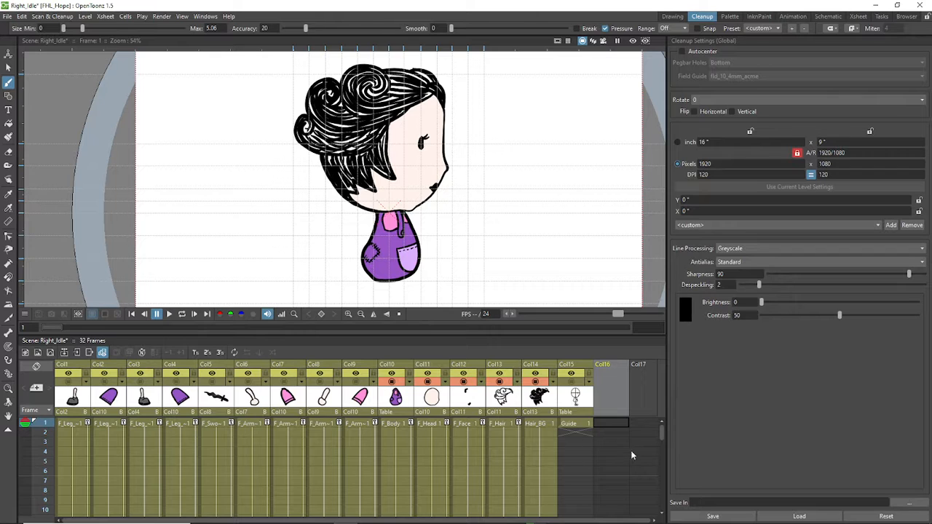
# Step: Create a new Toonz Vector Level named R_Arm_R_Upper in the empty column Col16, saved in the drawings folder
pyautogui.rightClick(610, 395)
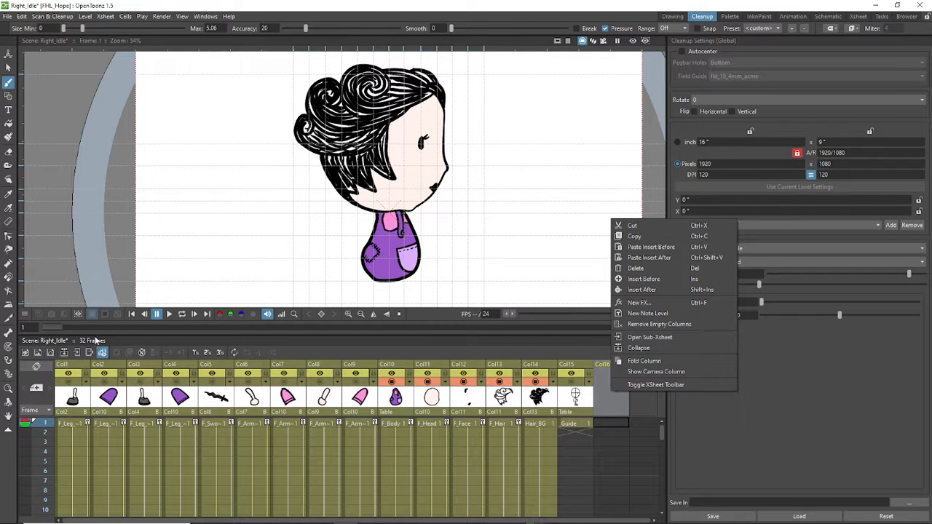
pyautogui.click(53, 353)
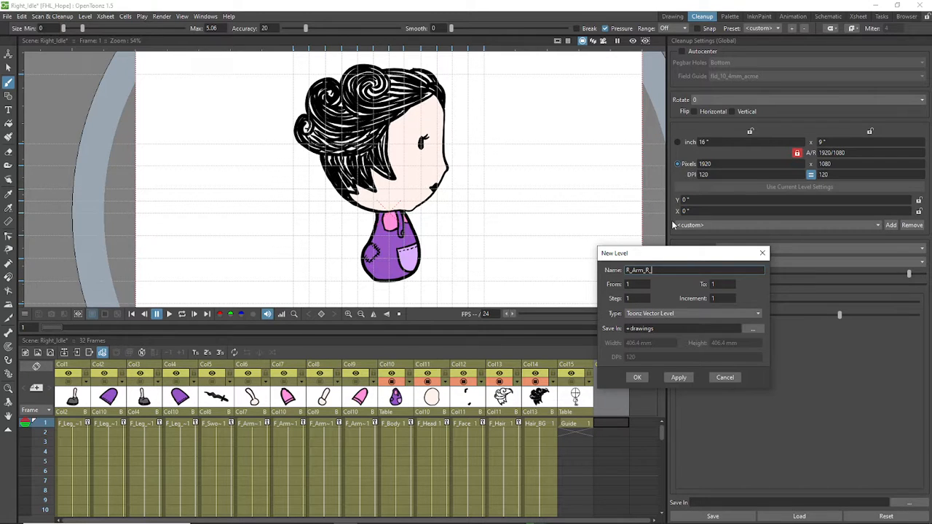
pyautogui.write('Upper')
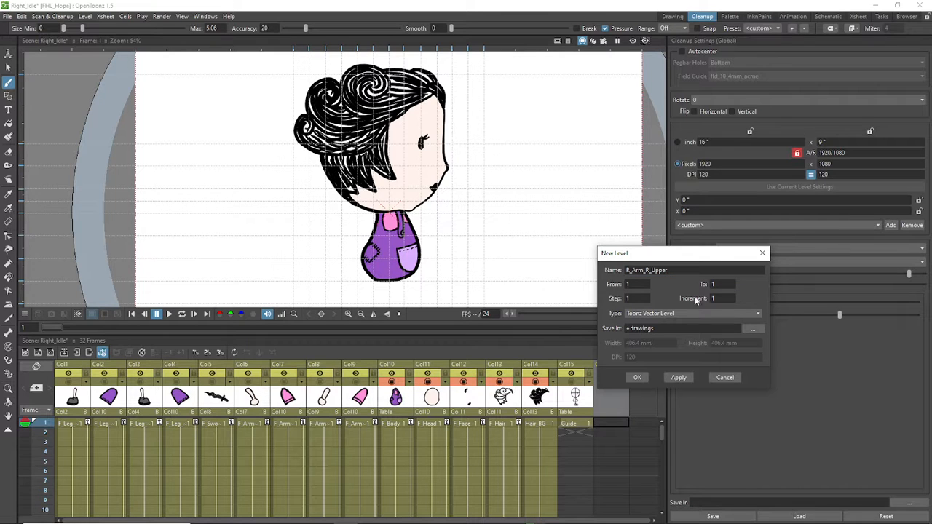
pyautogui.click(638, 379)
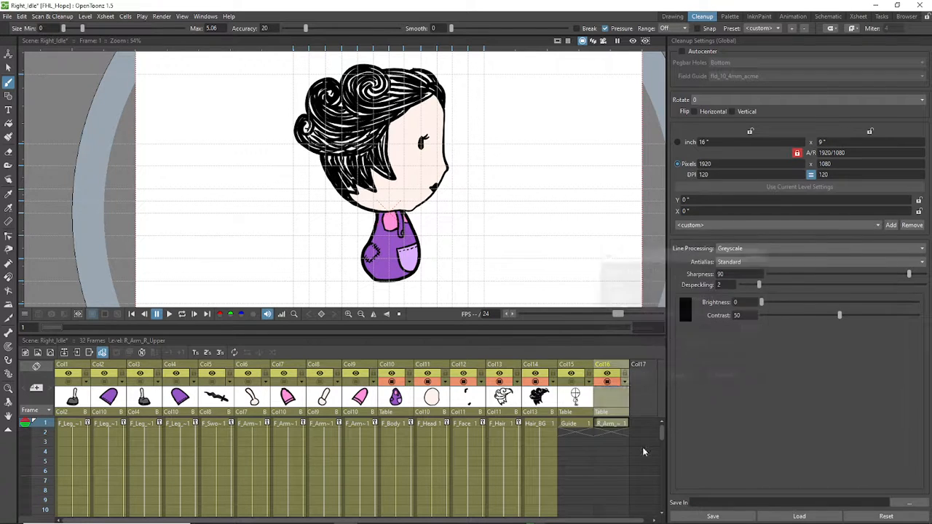
# Step: Show the Guide column's construction drawing over the character around the shoulder and body
pyautogui.click(294, 402)
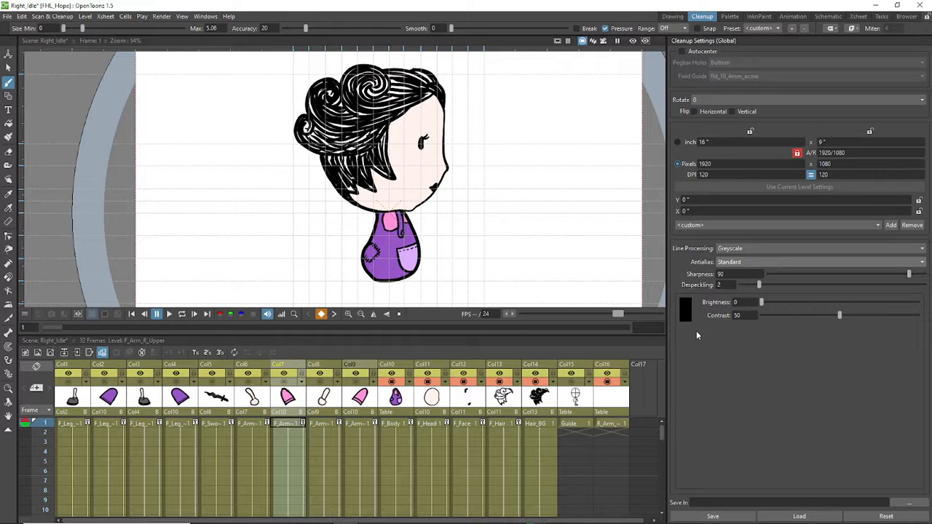
pyautogui.click(575, 384)
pyautogui.scroll(5, 408, 233)
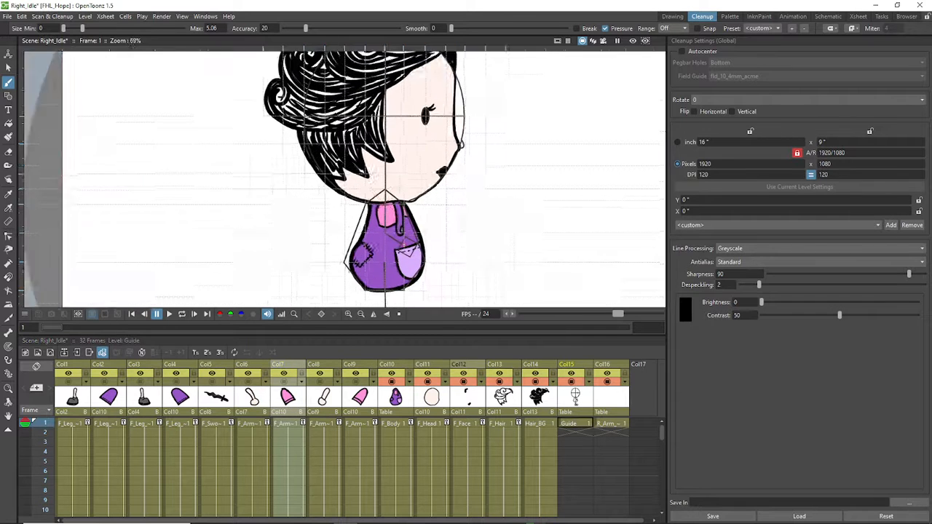
pyautogui.scroll(-4, 422, 233)
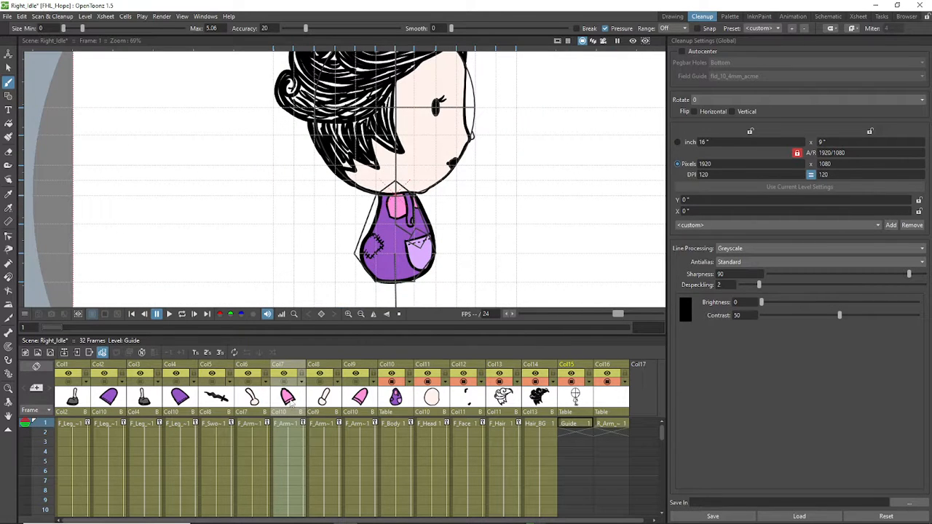
# Step: Copy the sleeve drawing from F_Arm_R_Upper into frame 1 of R_Arm_R_Upper, showing the original column only while copying
pyautogui.click(292, 404)
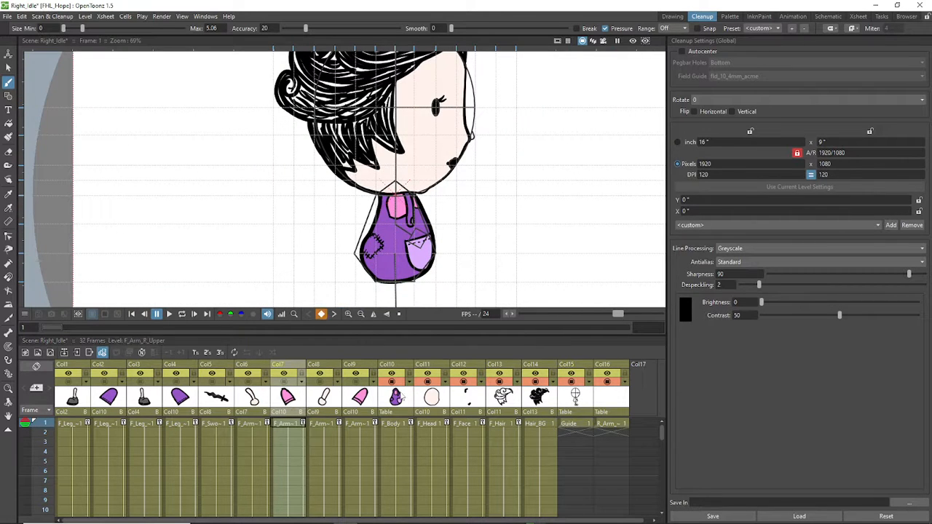
pyautogui.click(284, 382)
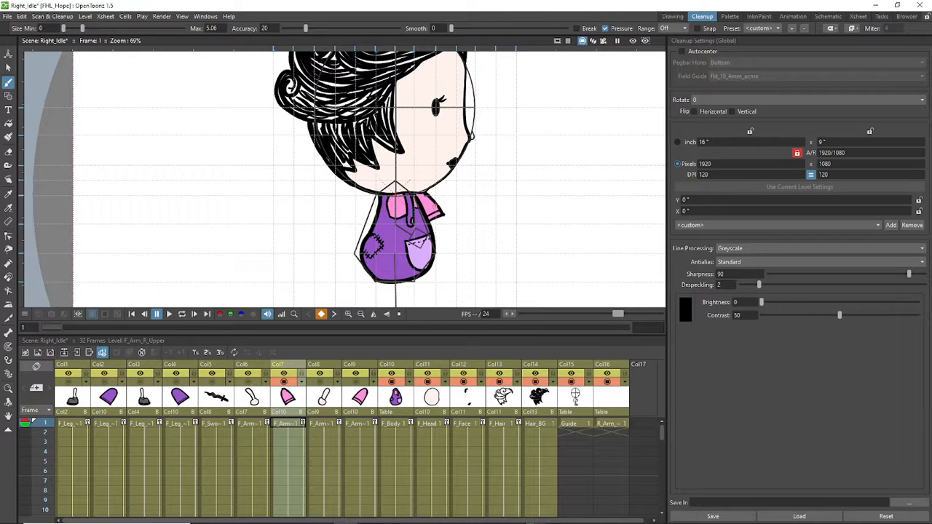
pyautogui.press('s')
pyautogui.moveTo(298, 177); pyautogui.dragTo(481, 269)
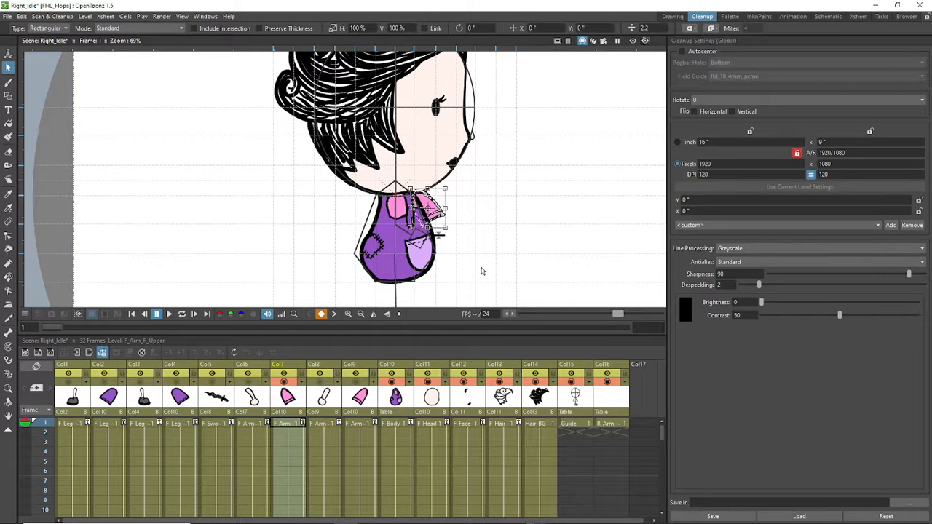
pyautogui.click(610, 423)
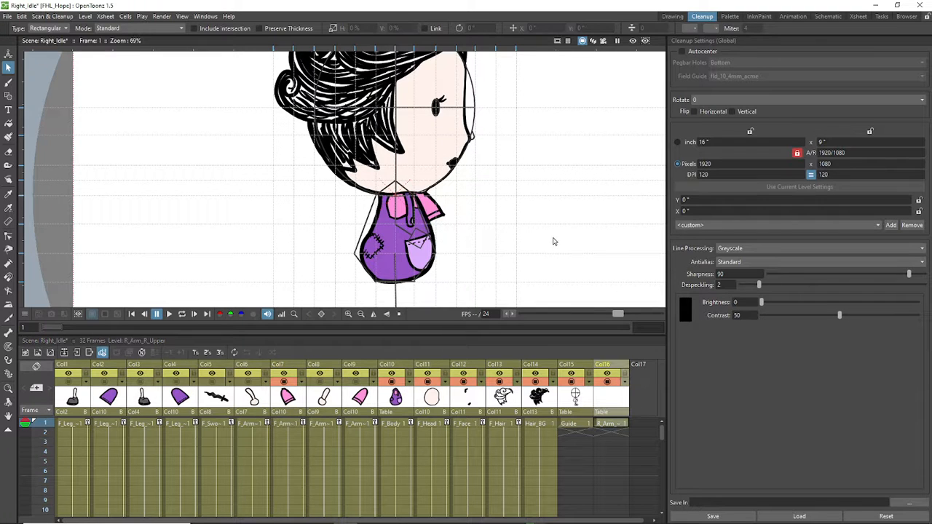
pyautogui.hotkey('ctrl', 'v')
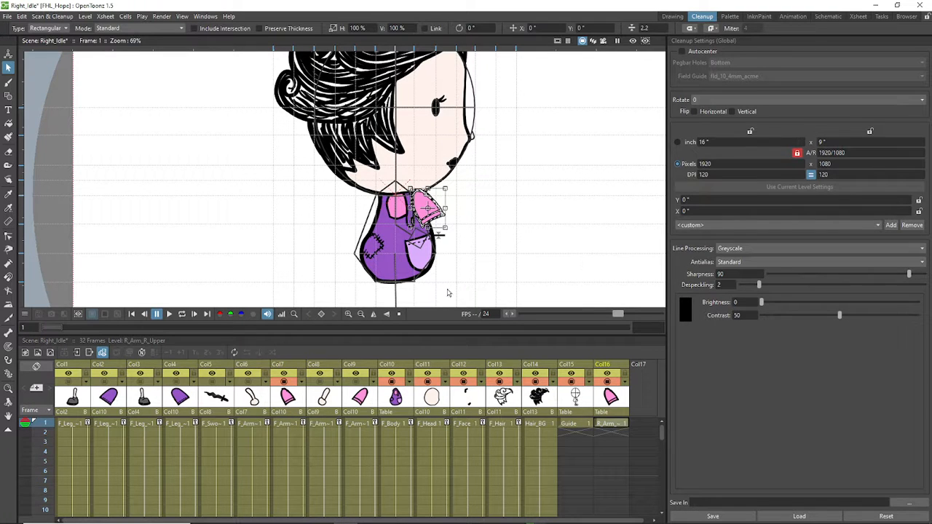
pyautogui.click(284, 382)
# Step: Rotate the copied R_Arm_R_Upper sleeve -31.2° so it hangs straight down and move it onto the guide's centre line below the neck
pyautogui.scroll(3, 442, 203)
pyautogui.click(611, 366)
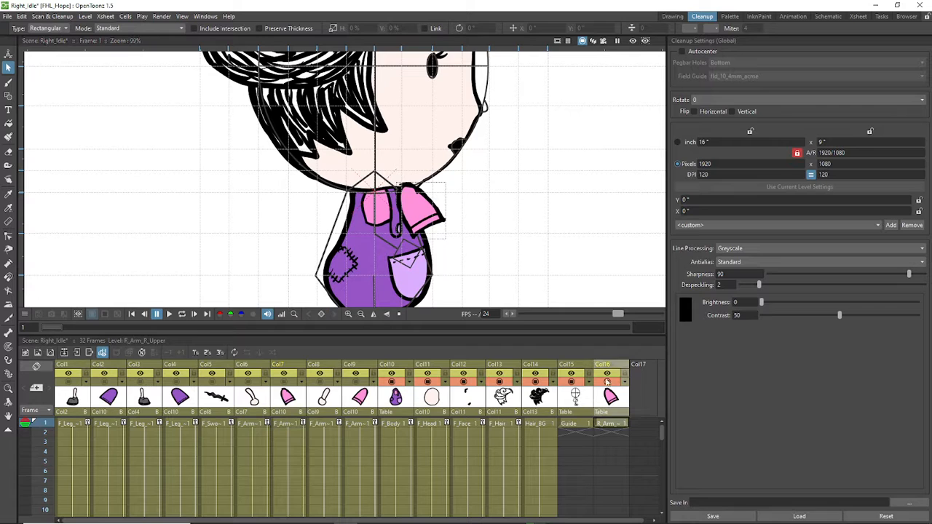
pyautogui.click(426, 212)
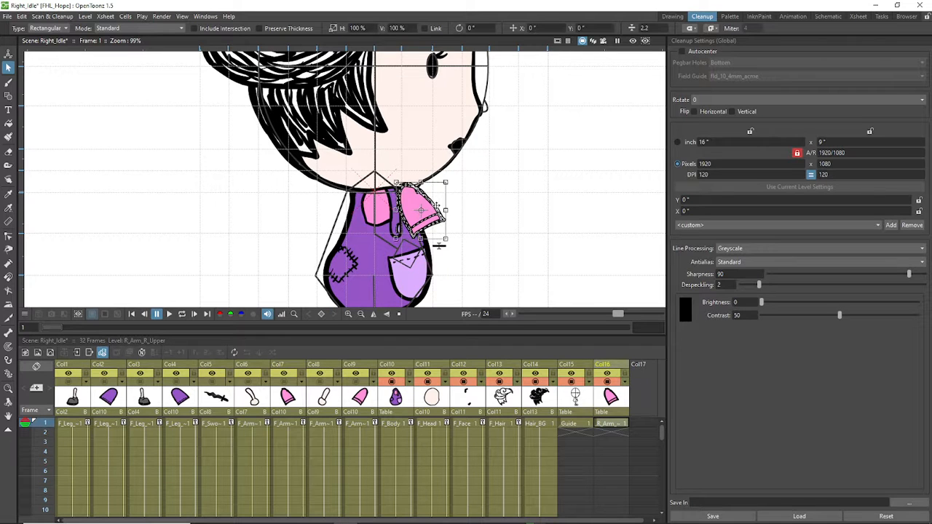
pyautogui.moveTo(428, 208)
pyautogui.mouseDown()
pyautogui.moveTo(343, 239)
pyautogui.moveTo(397, 200)
pyautogui.moveTo(426, 199)
pyautogui.mouseUp()
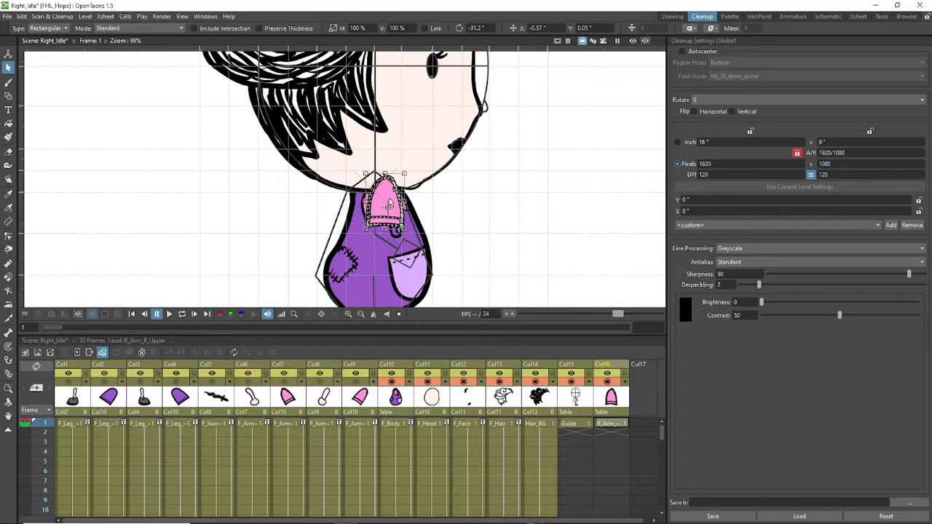
pyautogui.click(395, 198)
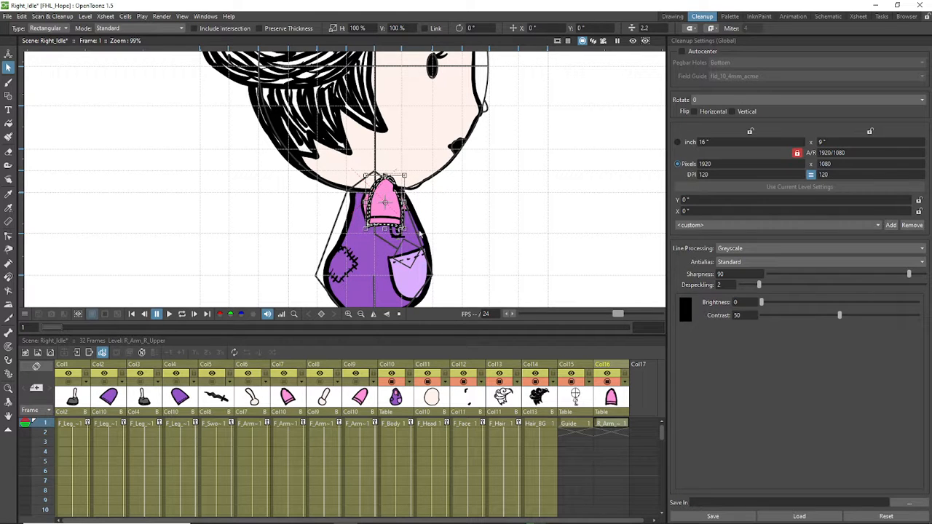
pyautogui.keyDown('shift'); pyautogui.click(402, 216); pyautogui.keyUp('shift')
pyautogui.moveTo(369, 220); pyautogui.dragTo(376, 209)
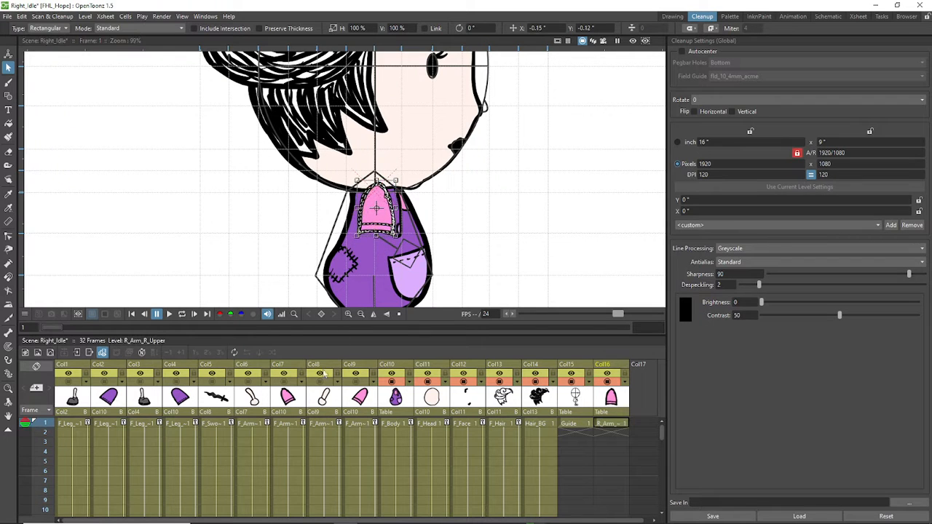
# Step: Show the front-view sleeve for comparison, shift the R_Arm_R_Upper sleeve by -0.02" in X and 0.04" in Y, and save the scene
pyautogui.click(284, 382)
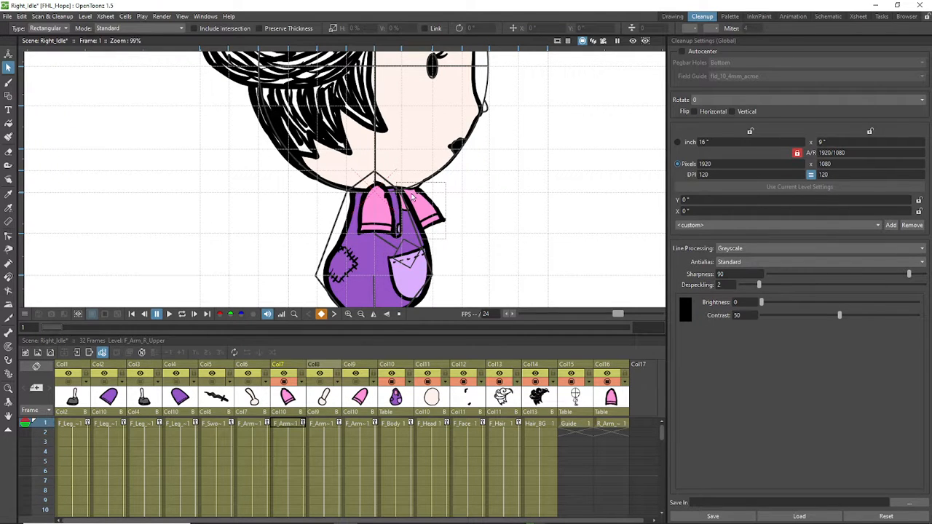
pyautogui.click(391, 208)
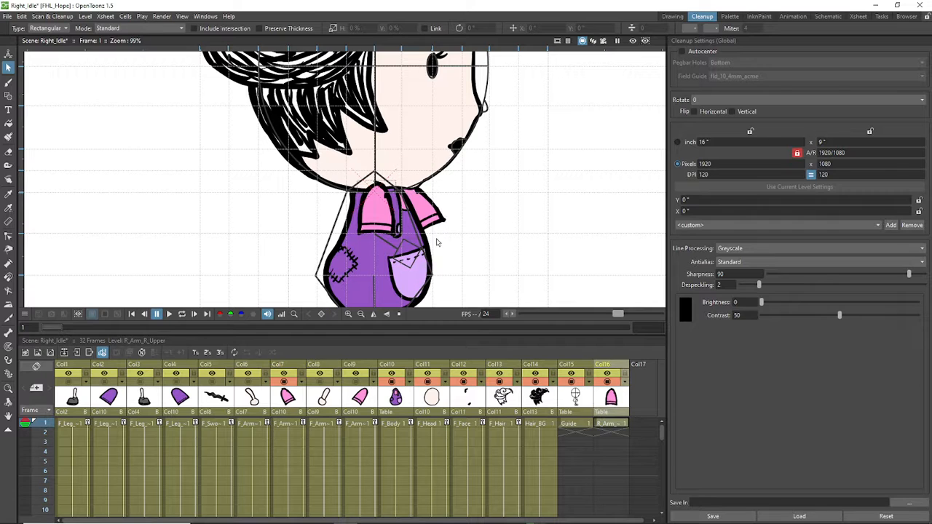
pyautogui.click(391, 206)
pyautogui.hotkey('ctrl', 'a')
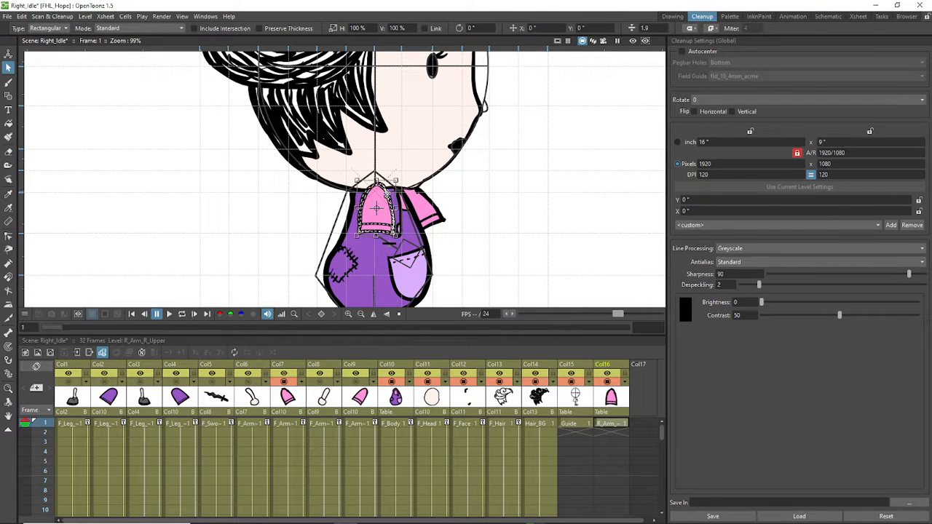
pyautogui.moveTo(389, 190); pyautogui.dragTo(387, 188)
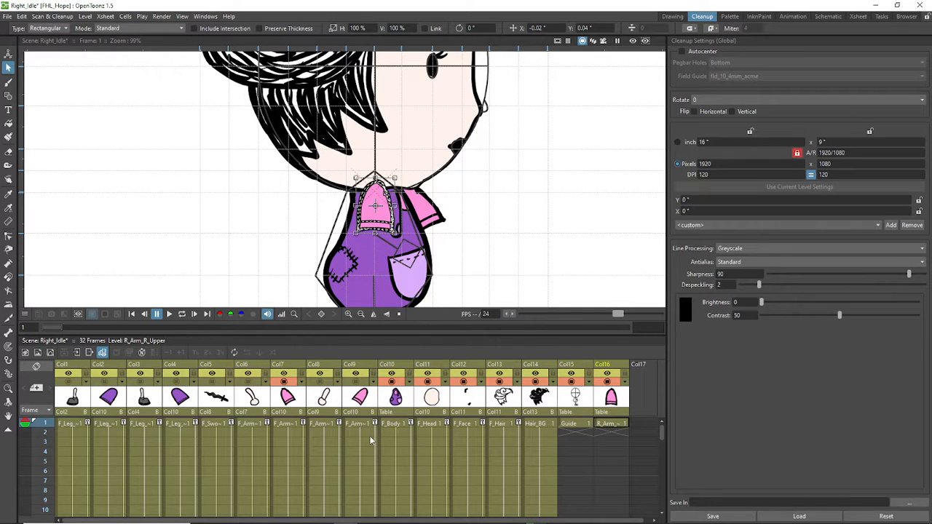
pyautogui.hotkey('ctrl', 's')
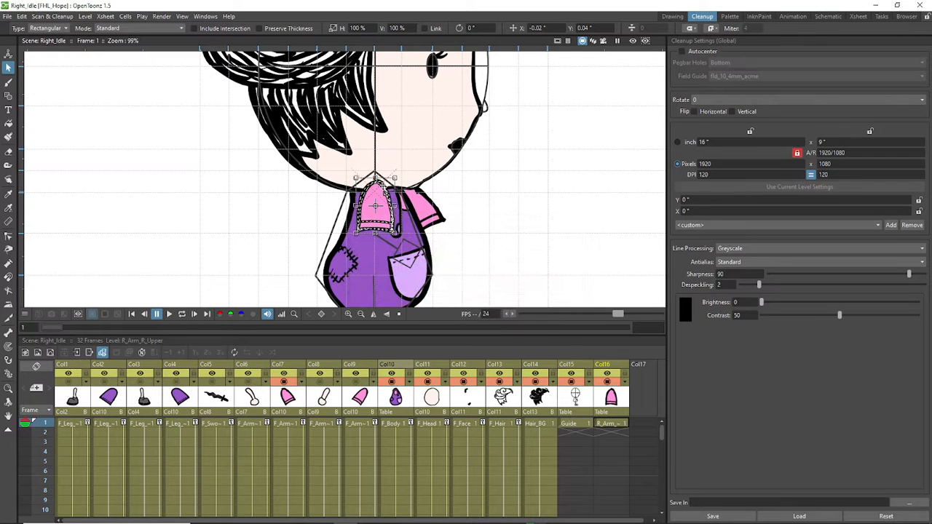
# Step: Nudge the R_Arm_R_Upper sleeve slightly down to a Y offset of -0.01" and hide the front-view sleeve column
pyautogui.press('Down')
pyautogui.press('Down')
pyautogui.press('Down')
pyautogui.press('Down')
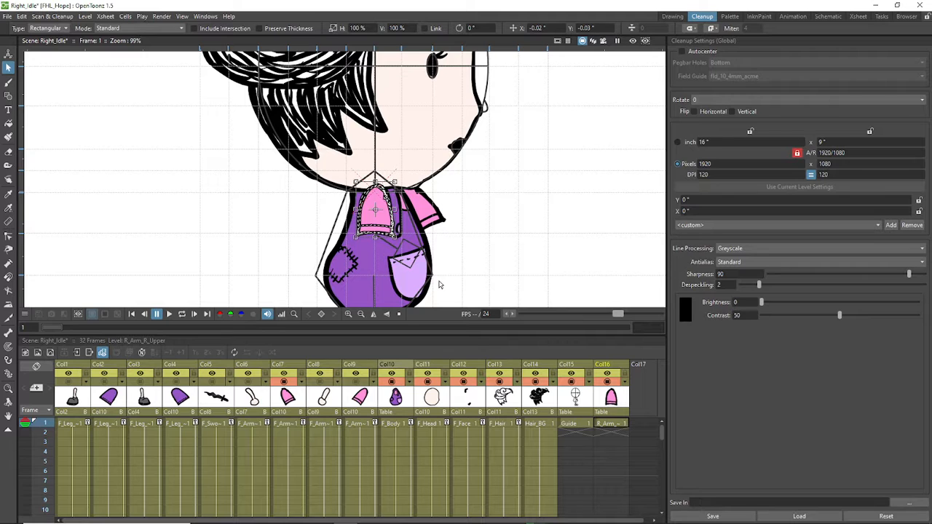
pyautogui.press('Up')
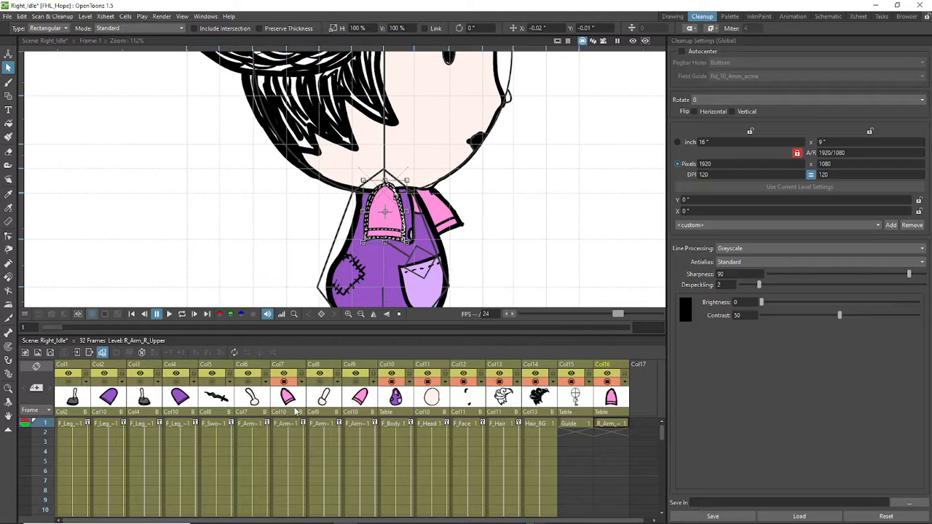
pyautogui.click(282, 384)
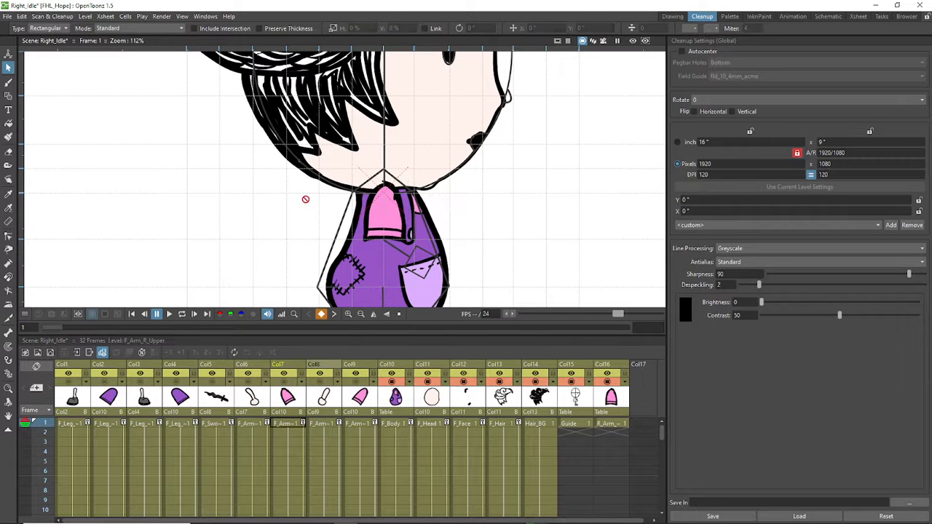
# Step: Draw short black crease strokes with the Brush tool along the back edge and cuff of the R_Arm_R_Upper sleeve
pyautogui.scroll(3, 398, 263)
pyautogui.click(422, 240)
pyautogui.scroll(2, 422, 240)
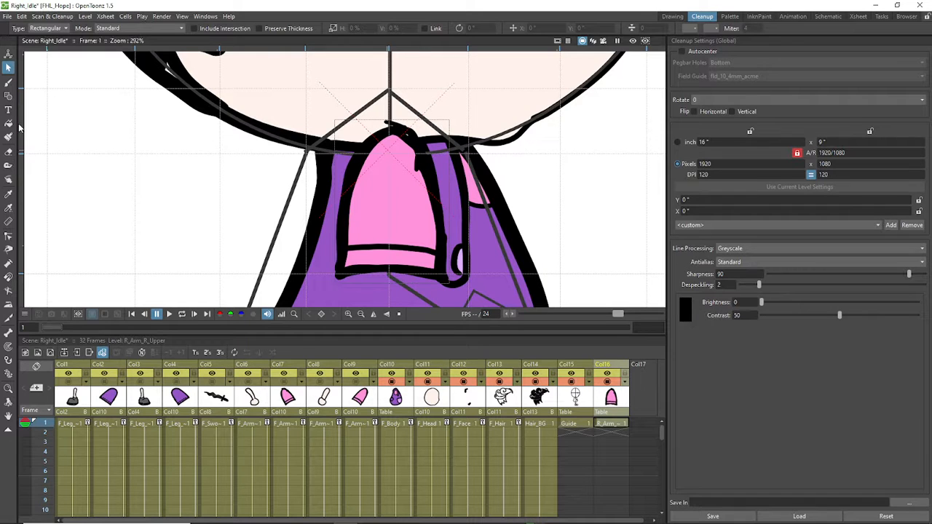
pyautogui.click(11, 91)
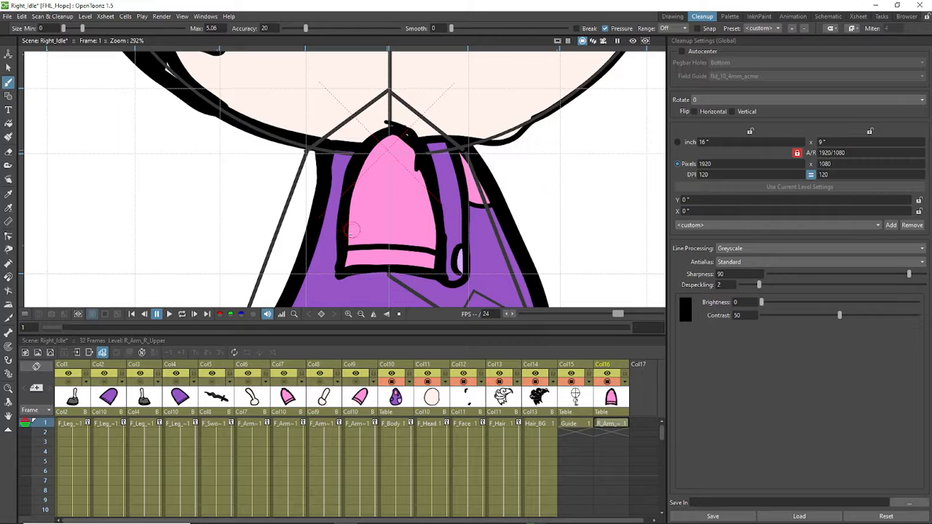
pyautogui.click(669, 16)
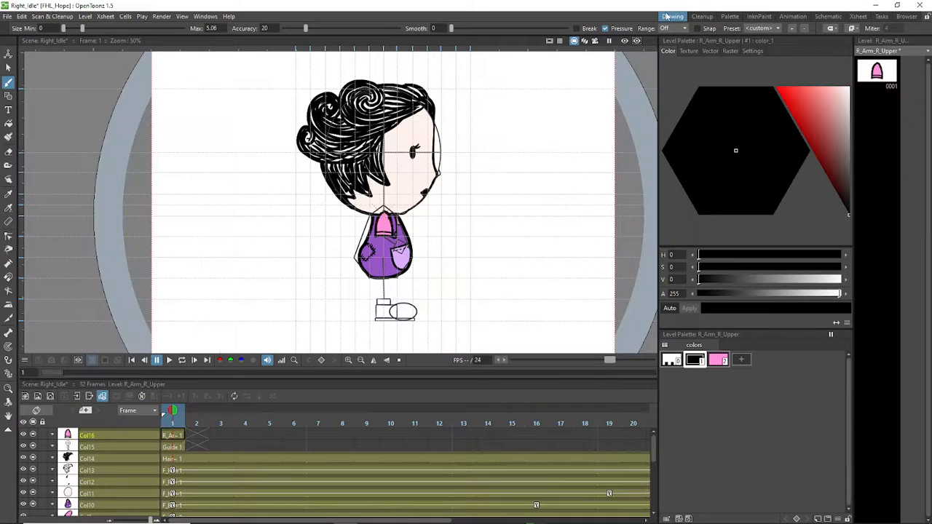
pyautogui.click(699, 16)
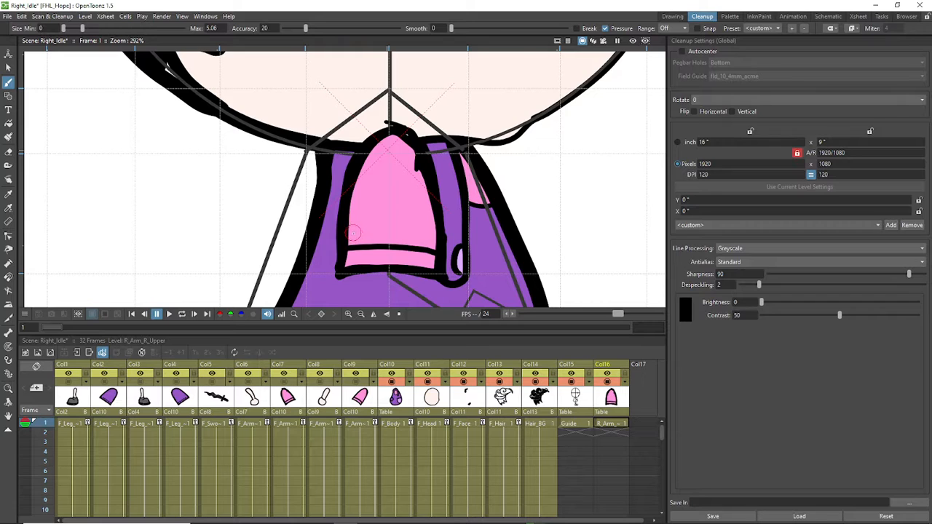
pyautogui.moveTo(349, 234); pyautogui.dragTo(361, 230)
pyautogui.hotkey('ctrl', 'z')
pyautogui.moveTo(347, 235); pyautogui.dragTo(359, 237)
pyautogui.moveTo(366, 174); pyautogui.dragTo(377, 158)
pyautogui.moveTo(346, 257); pyautogui.dragTo(361, 256)
pyautogui.moveTo(362, 195); pyautogui.dragTo(361, 202)
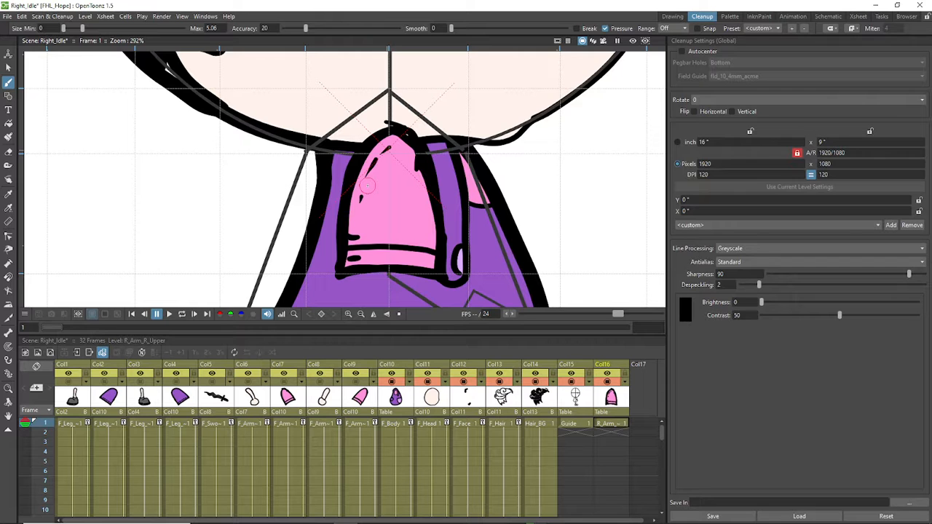
# Step: Examine the creased sleeve against the body, head and guide from close up and farther away
pyautogui.scroll(-5, 460, 257)
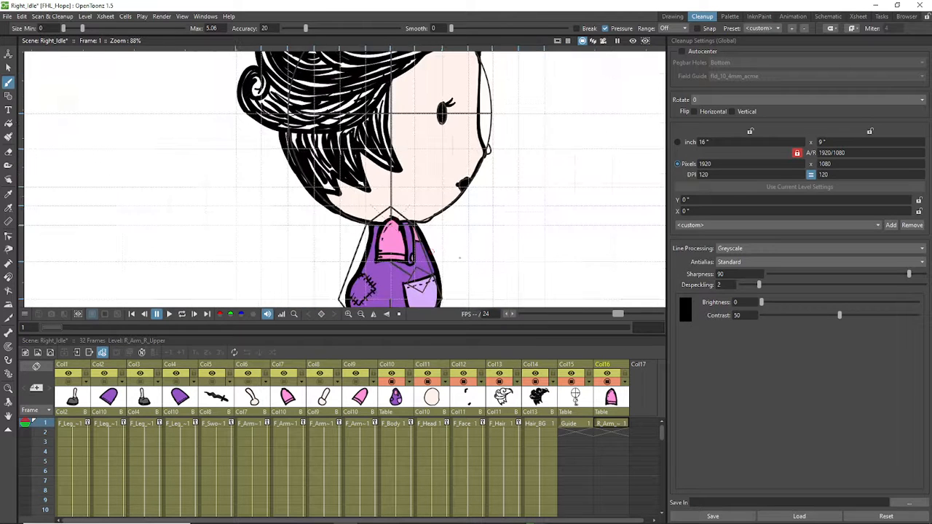
pyautogui.scroll(3, 473, 252)
pyautogui.scroll(-4, 445, 216)
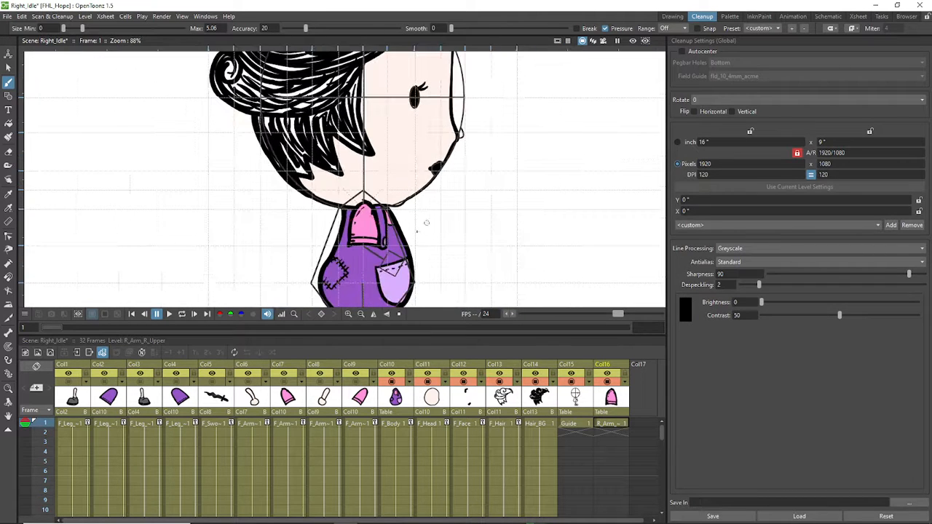
pyautogui.scroll(3, 426, 221)
pyautogui.scroll(3, 355, 232)
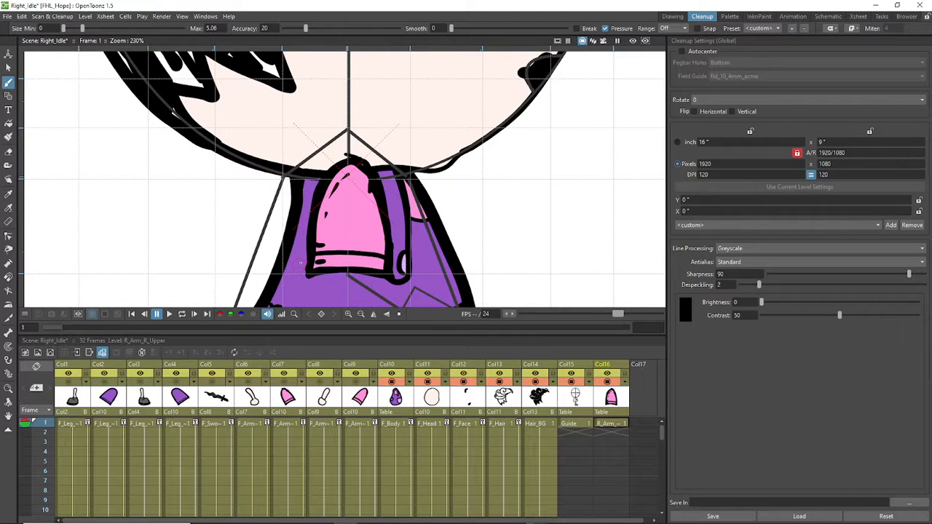
pyautogui.scroll(-3, 327, 224)
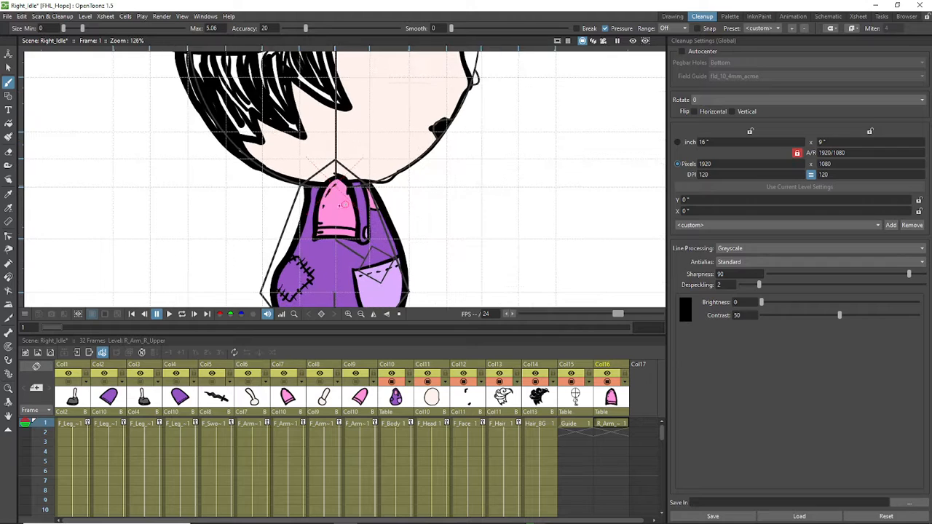
pyautogui.scroll(-3, 340, 210)
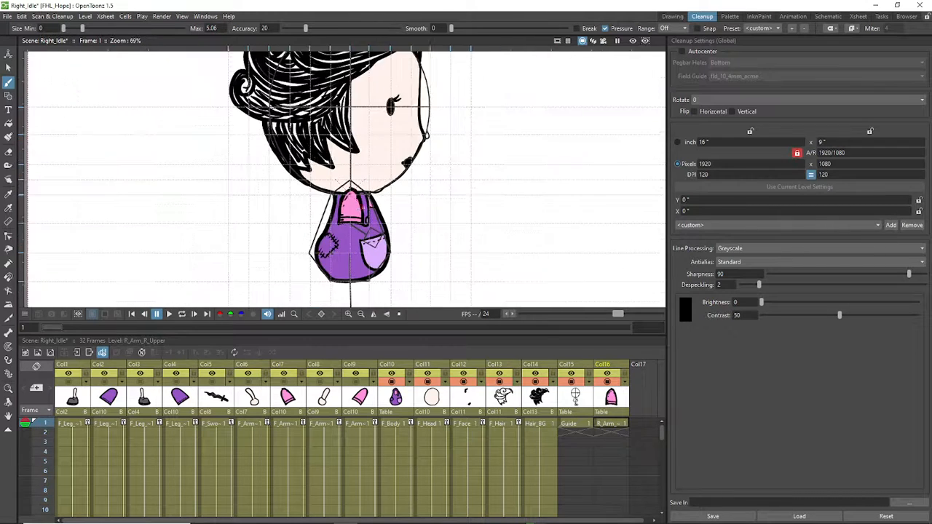
pyautogui.scroll(6, 367, 209)
pyautogui.scroll(-3, 357, 204)
pyautogui.scroll(2, 342, 195)
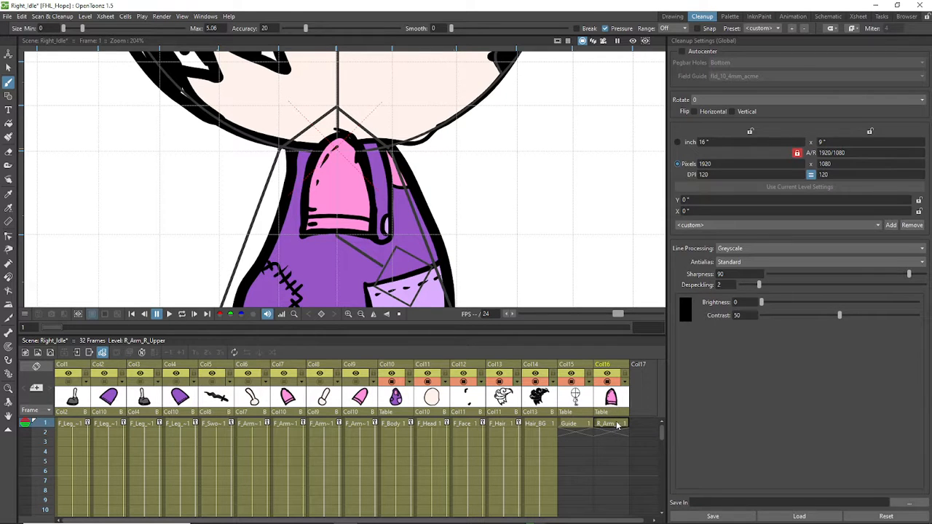
pyautogui.scroll(-4, 433, 227)
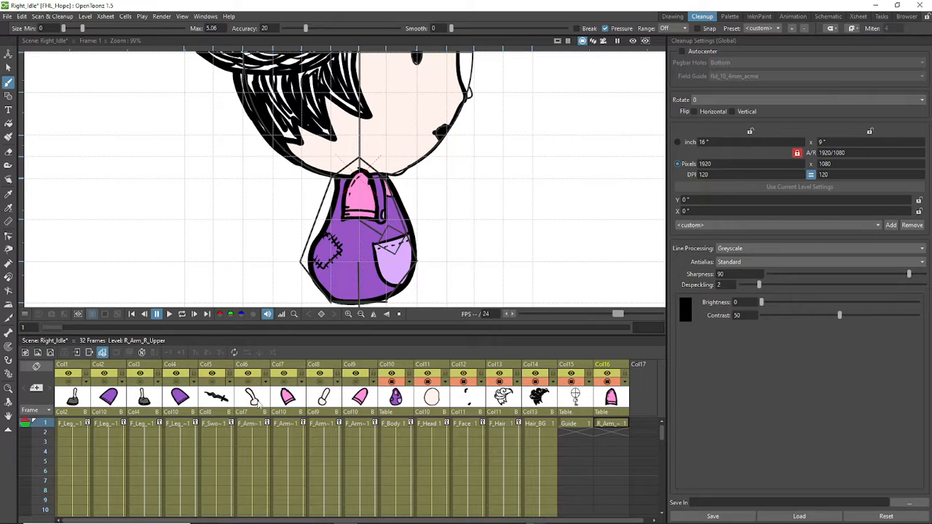
# Step: Open a new Toonz Vector Level for the empty column after R_Arm_R_Upper and enter the name R_Arm_R_Bottom
pyautogui.click(259, 400)
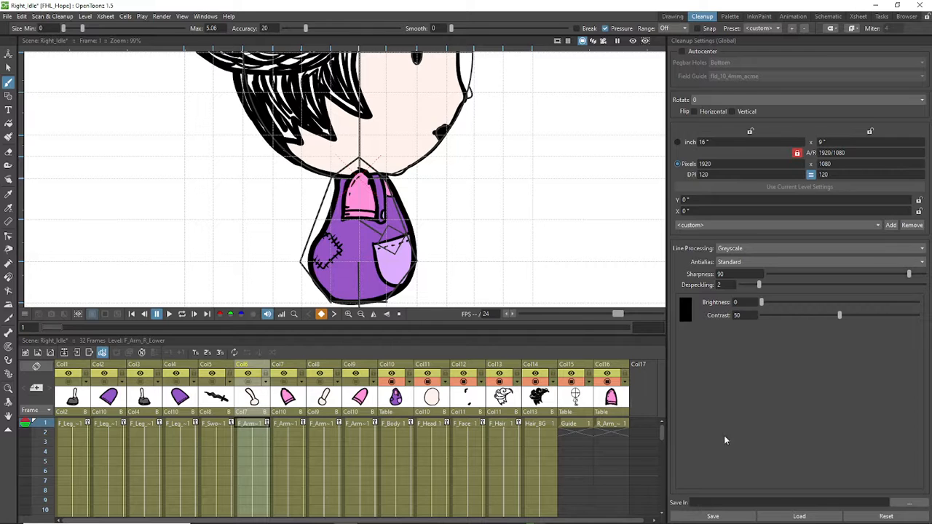
pyautogui.moveTo(537, 520); pyautogui.dragTo(597, 521)
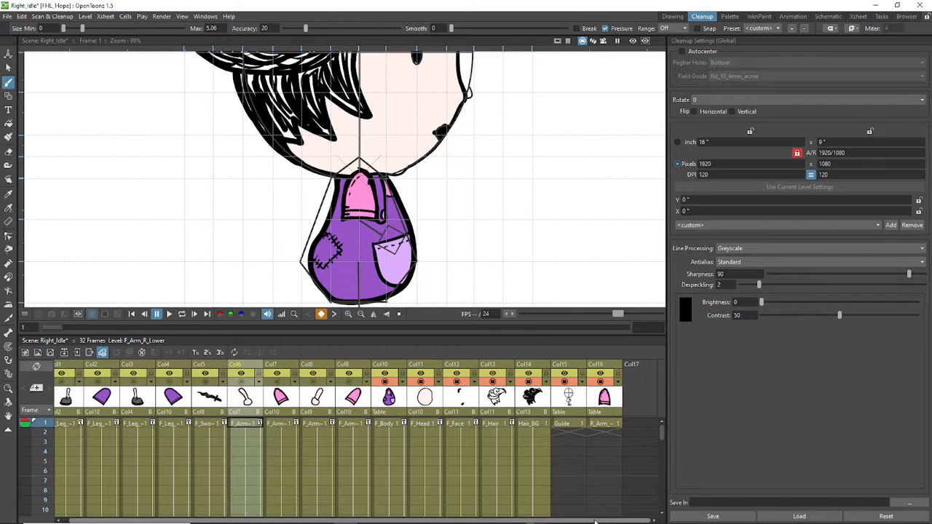
pyautogui.rightClick(628, 412)
pyautogui.click(68, 355)
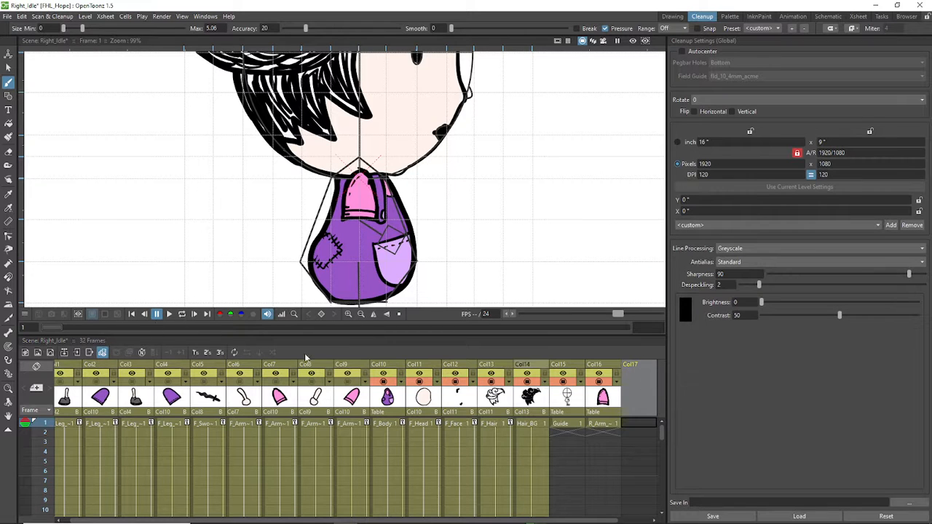
pyautogui.rightClick(638, 386)
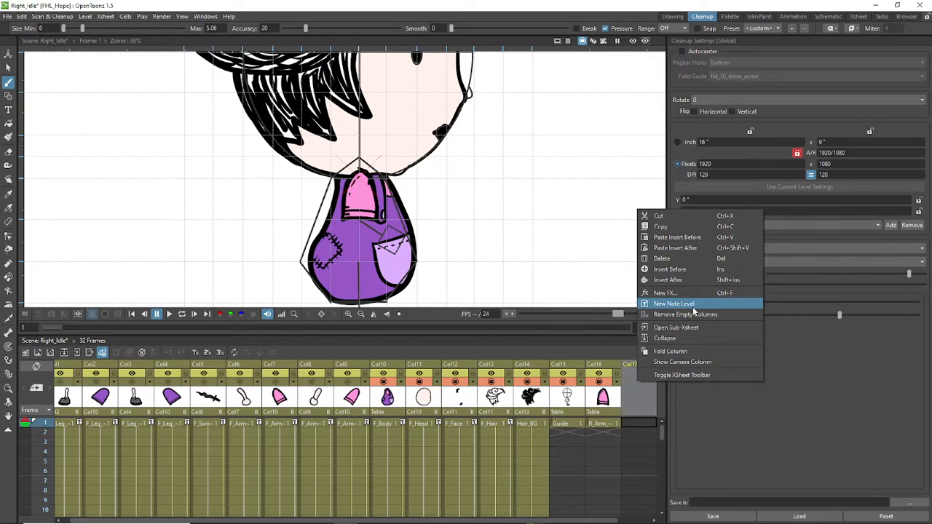
pyautogui.click(642, 447)
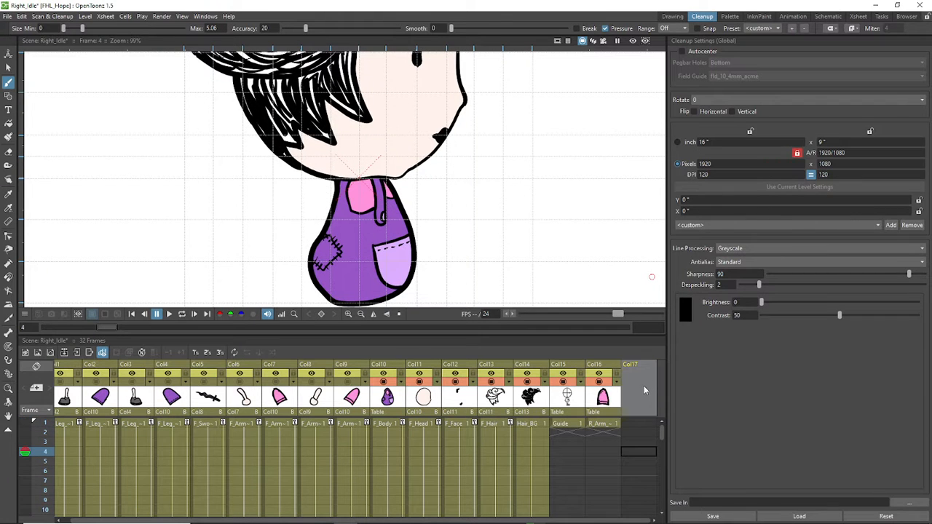
pyautogui.click(610, 403)
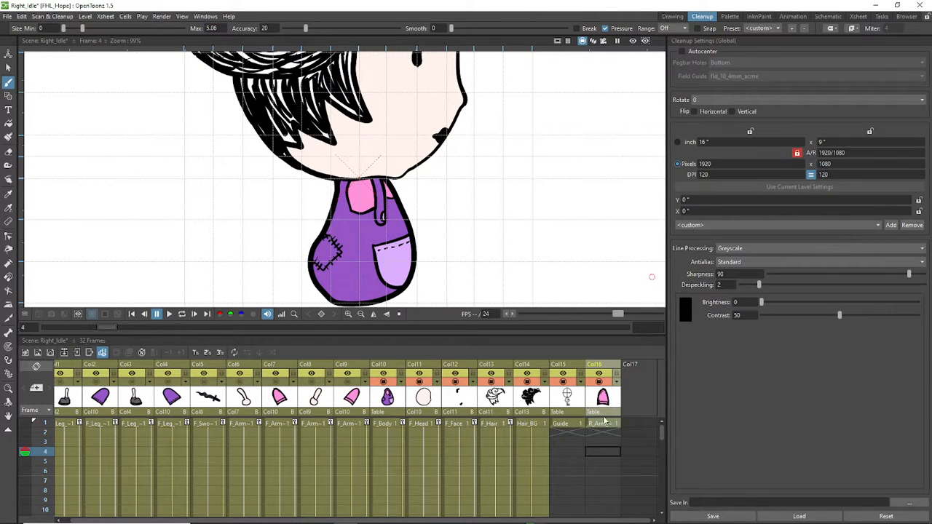
pyautogui.click(605, 423)
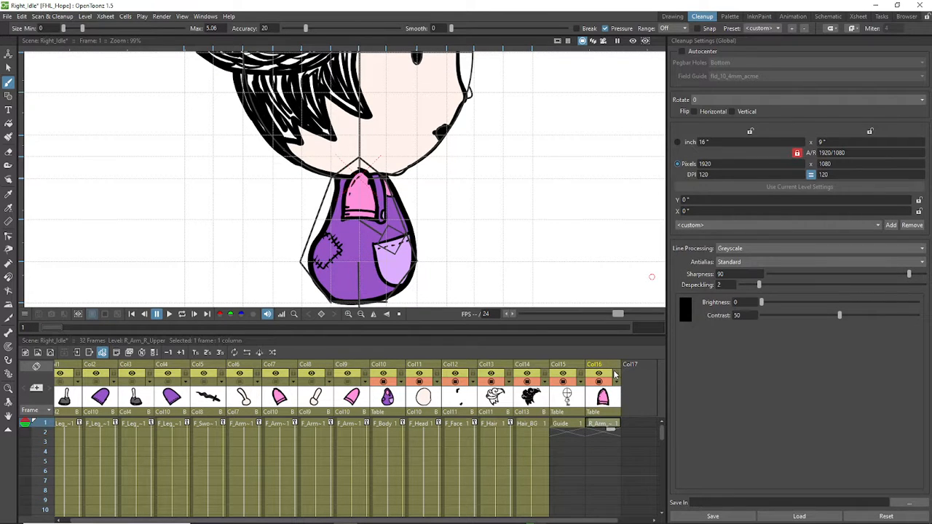
pyautogui.click(644, 404)
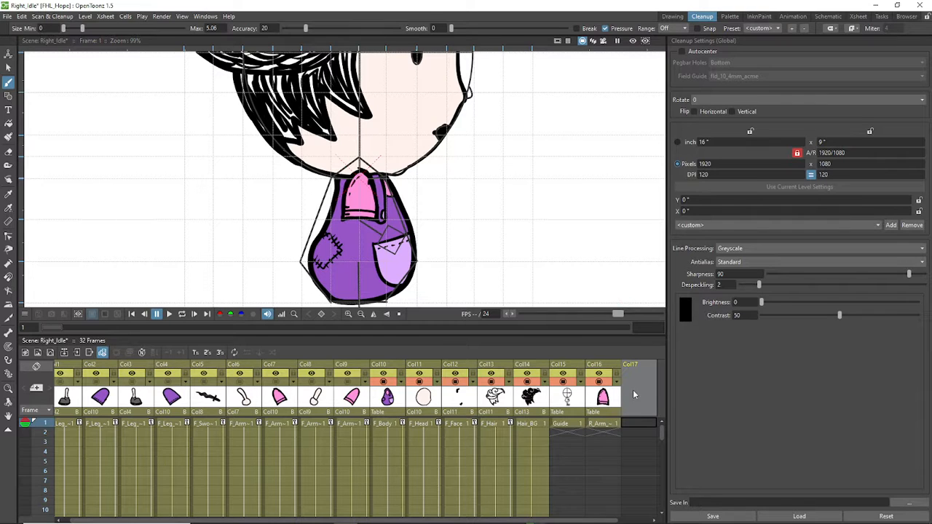
pyautogui.click(64, 352)
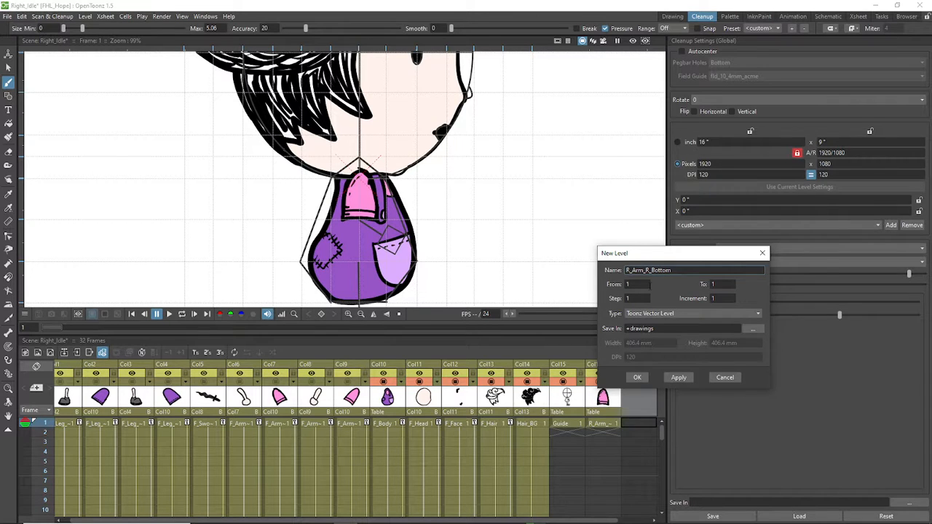
# Step: Switch to File Explorer and open the FHL_Hope project's drawings folder to check how the existing arm levels are named
pyautogui.hotkey('alt', 'Tab')
pyautogui.hotkey('alt', 'Tab')
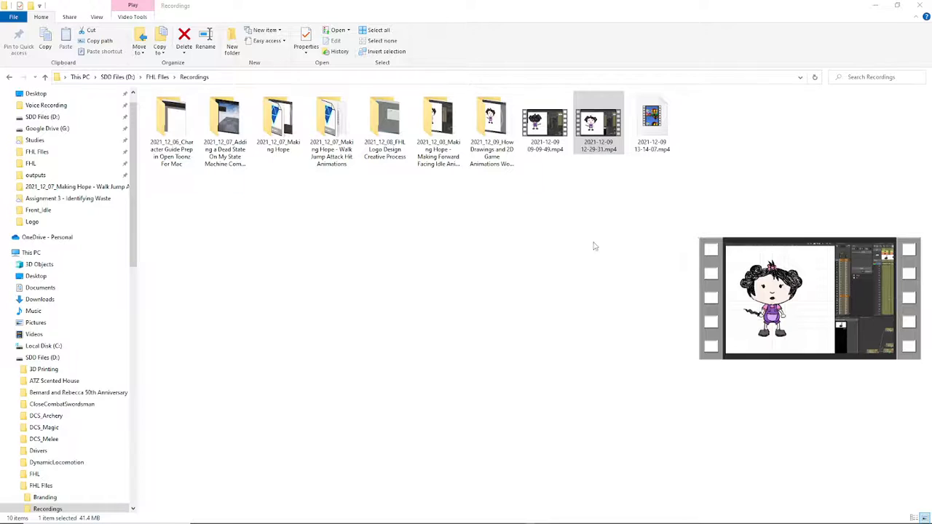
pyautogui.click(34, 140)
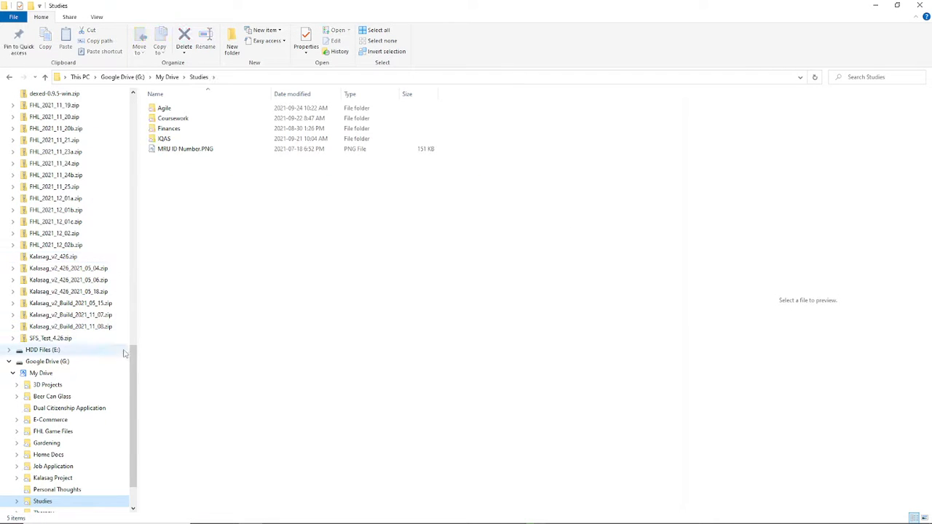
pyautogui.click(9, 77)
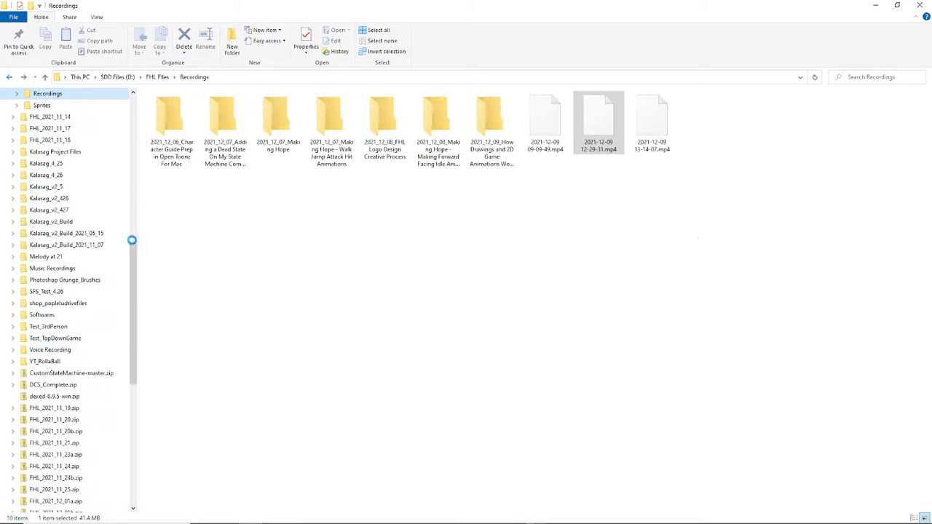
pyautogui.moveTo(133, 249); pyautogui.dragTo(141, 106)
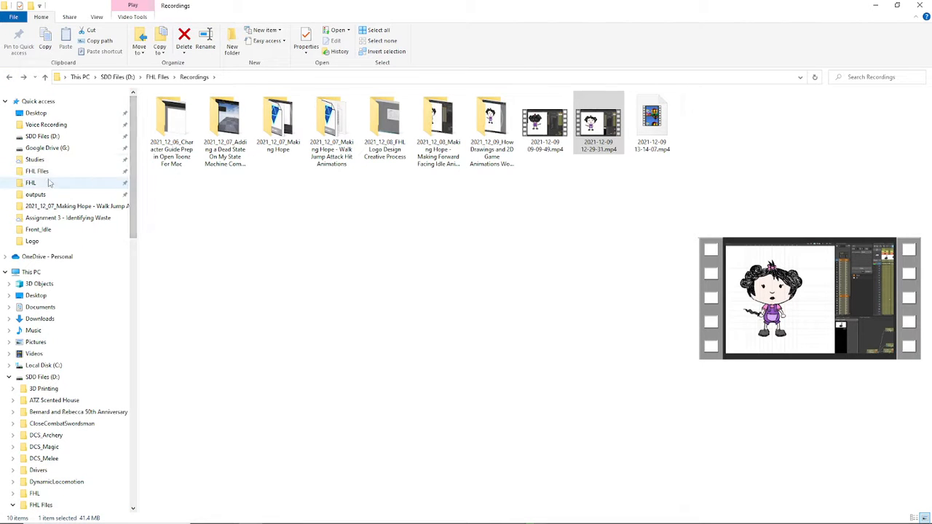
pyautogui.click(36, 195)
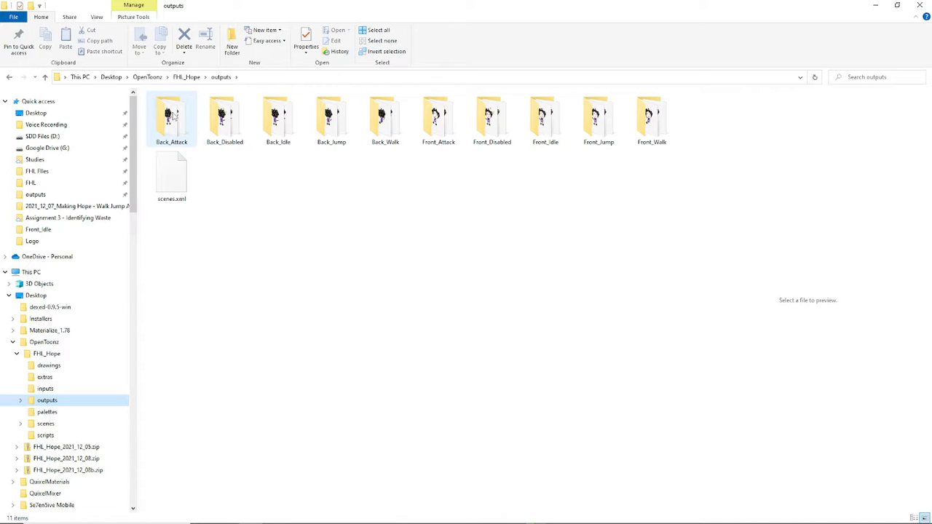
pyautogui.click(187, 77)
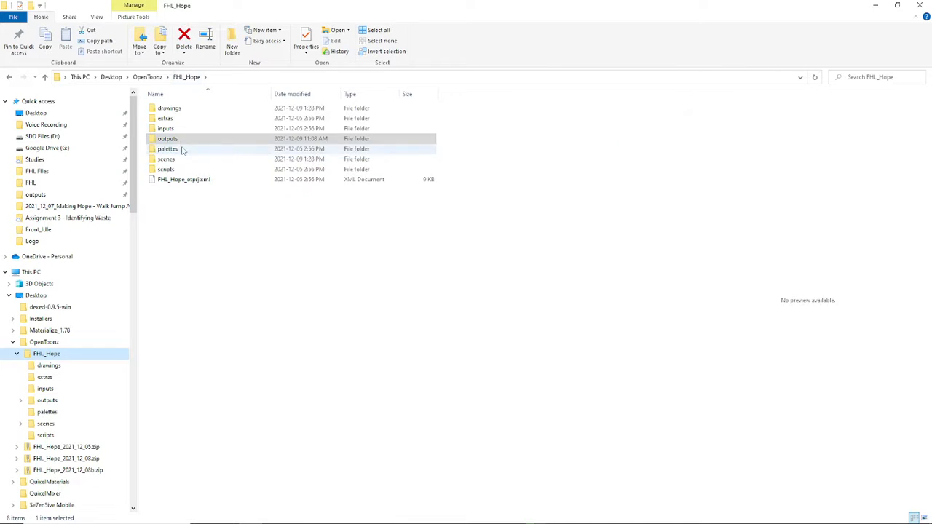
pyautogui.doubleClick(182, 108)
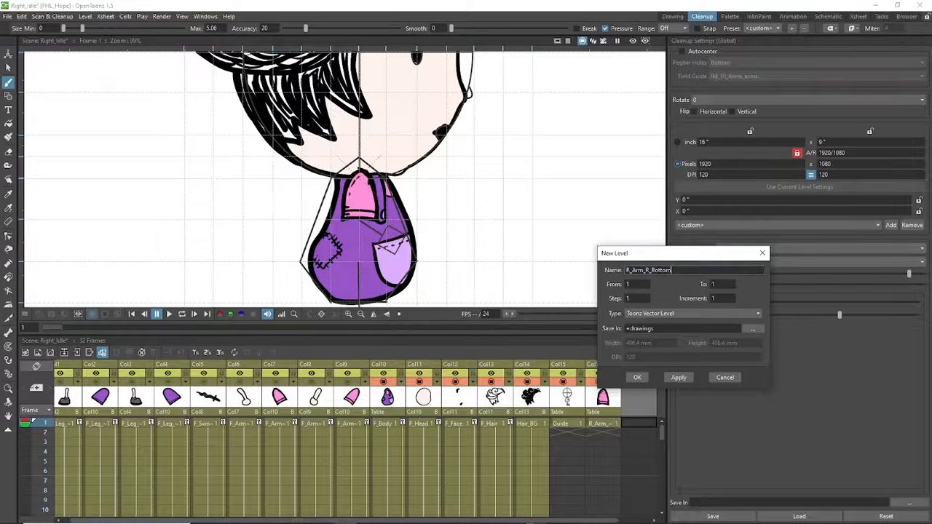
# Step: Switch back to OpenToonz, change the new level's name to R_Arm_R_Lower and create it
pyautogui.hotkey('shift', 'End')
pyautogui.write('Lower')
pyautogui.click(638, 377)
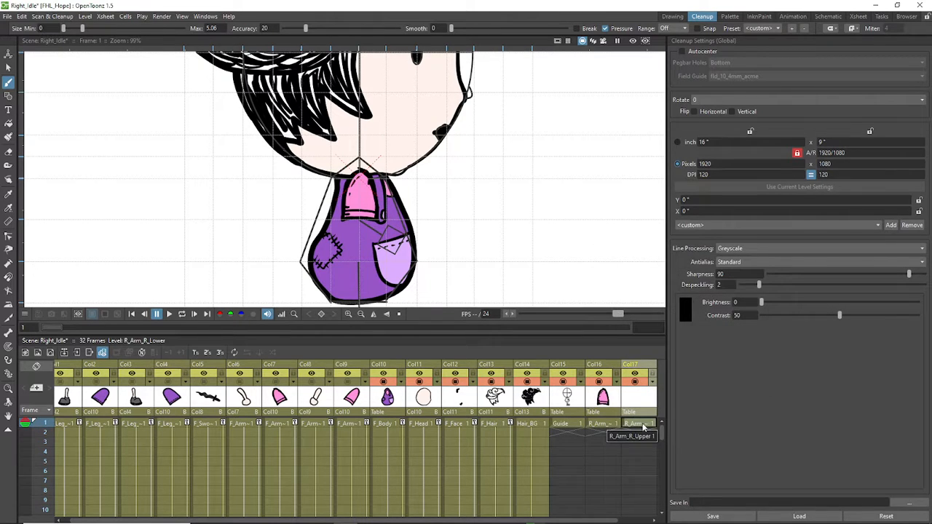
# Step: Copy the complete front-view lower arm from F_Arm_R_Lower into the R_Arm_R_Lower level and hide the front-view arm again
pyautogui.click(246, 399)
pyautogui.click(242, 382)
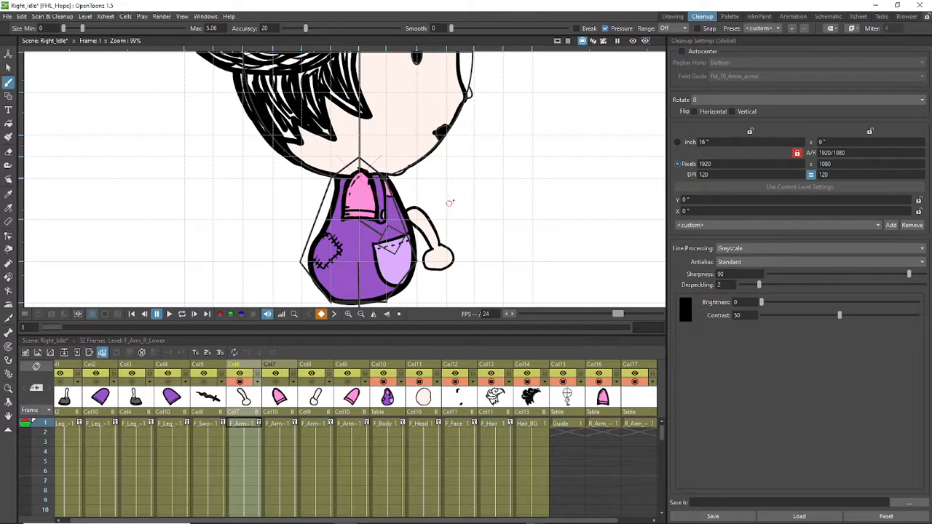
pyautogui.press('s')
pyautogui.moveTo(500, 184); pyautogui.dragTo(378, 276)
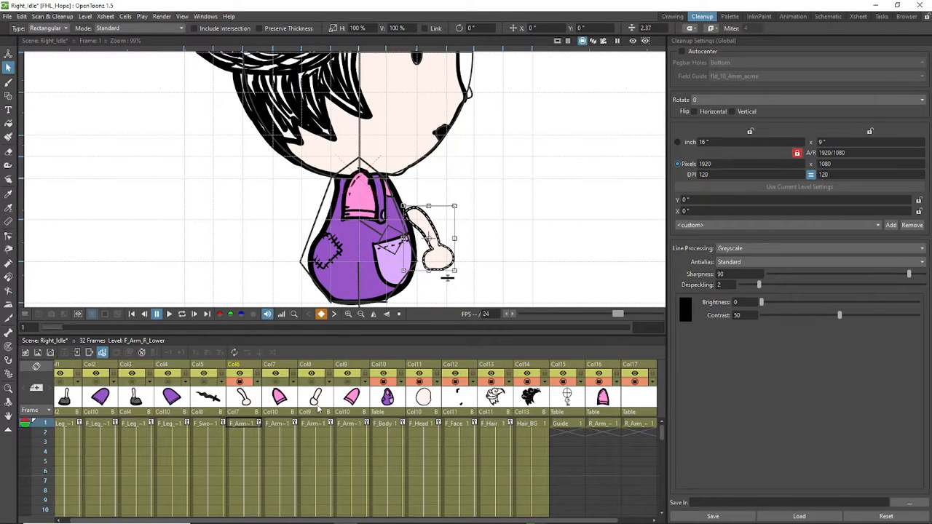
pyautogui.click(239, 382)
pyautogui.click(639, 397)
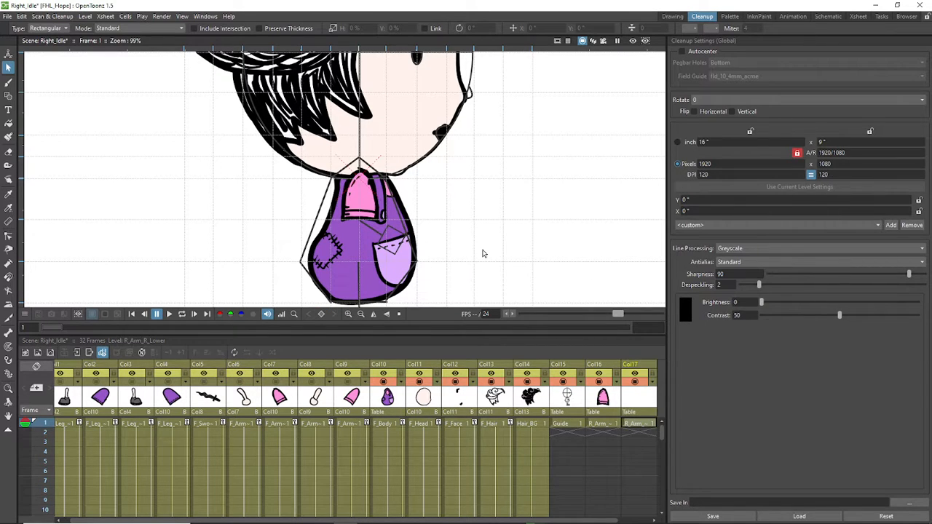
pyautogui.hotkey('ctrl', 'v')
# Step: Fit the pasted lower arm under the sleeve with about -36° rotation, -100% horizontal scale and offsets of X -1.17", Y -0.11"
pyautogui.moveTo(447, 277); pyautogui.dragTo(386, 289)
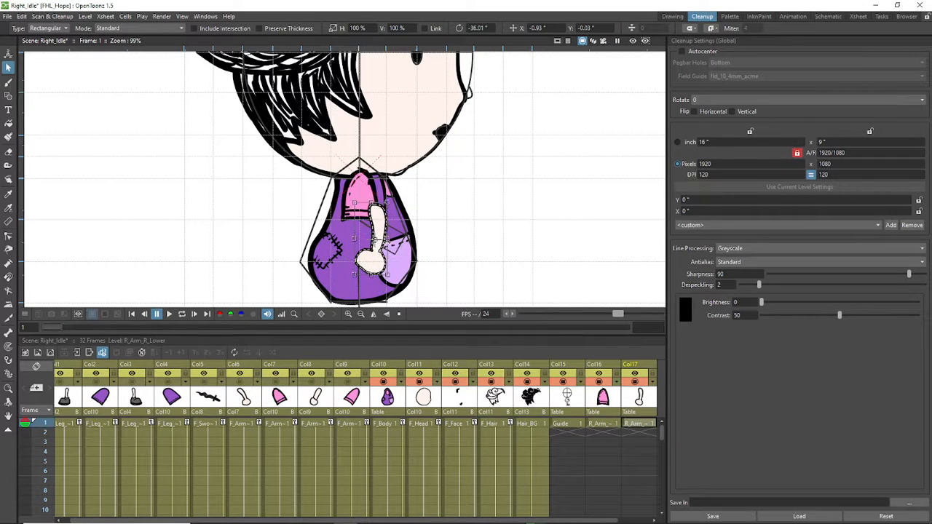
pyautogui.moveTo(384, 224); pyautogui.dragTo(368, 226)
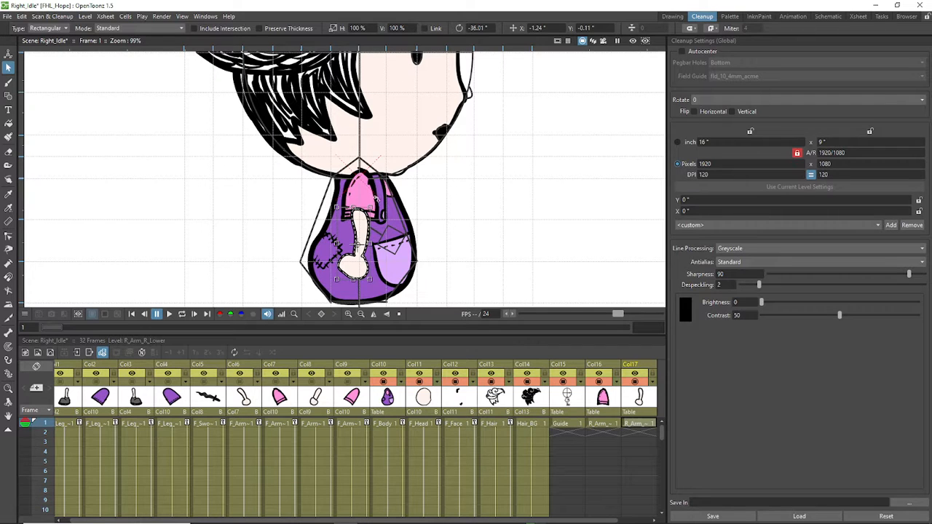
pyautogui.click(356, 27)
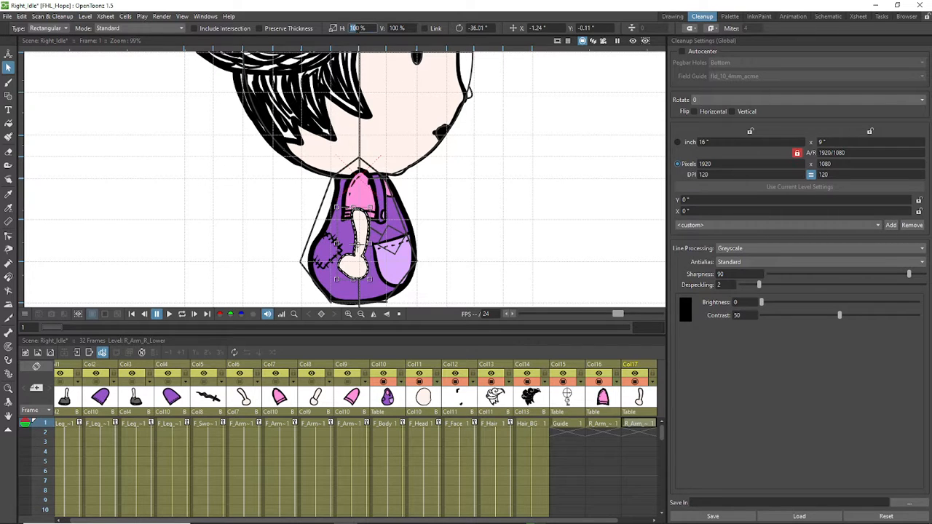
pyautogui.write('-100')
pyautogui.press('Return')
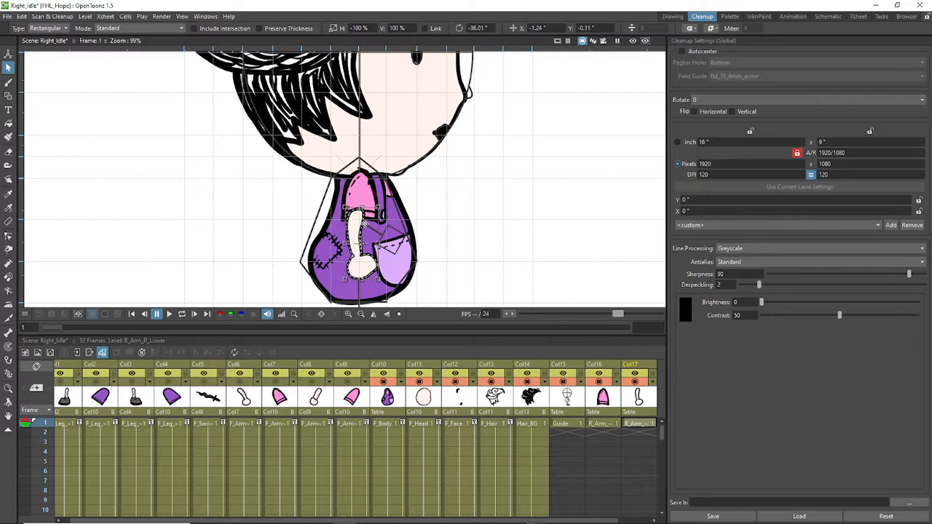
pyautogui.moveTo(365, 225); pyautogui.dragTo(369, 224)
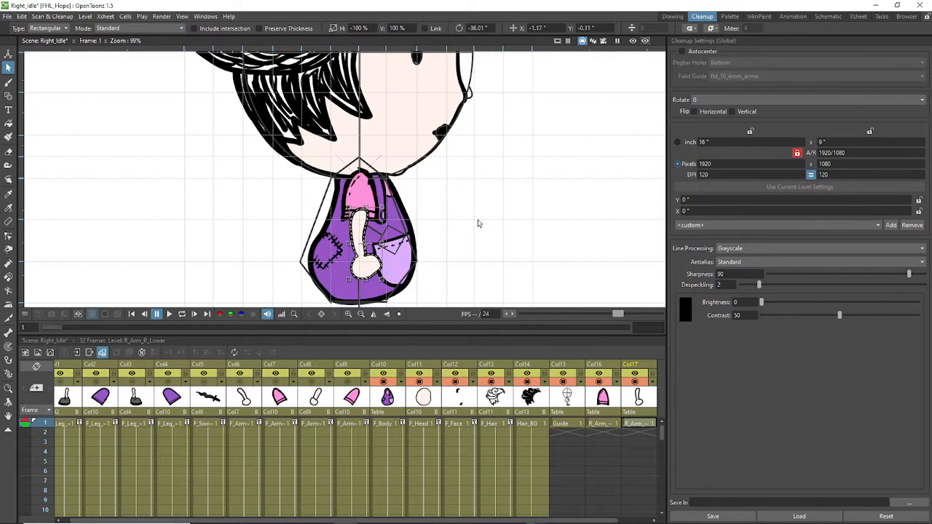
pyautogui.click(457, 213)
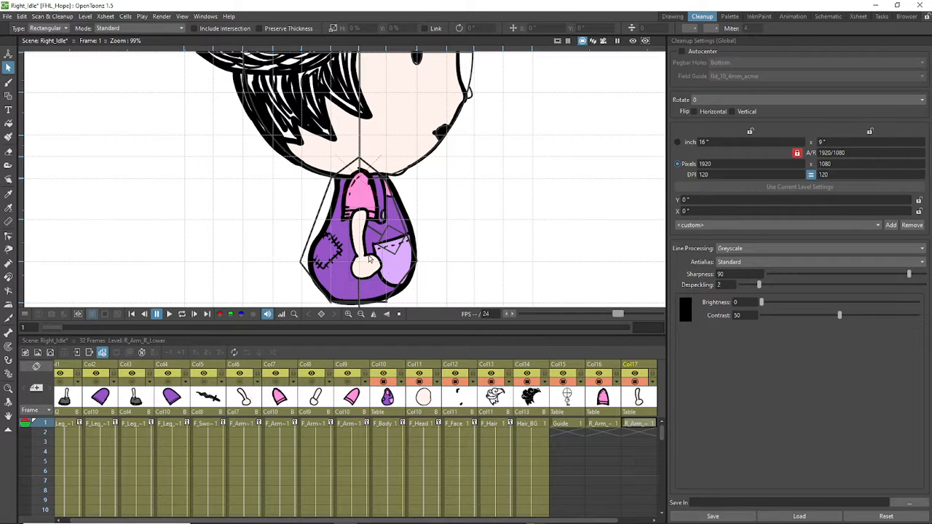
# Step: Move the R_Arm_R_Lower column before the R_Arm_R_Upper column so the arm sits behind the sleeve
pyautogui.click(372, 262)
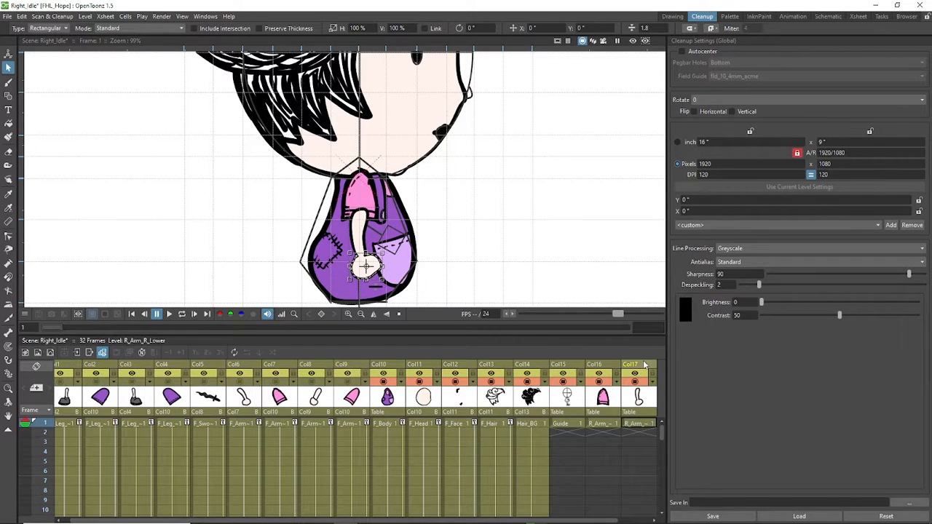
pyautogui.moveTo(637, 365); pyautogui.dragTo(600, 367)
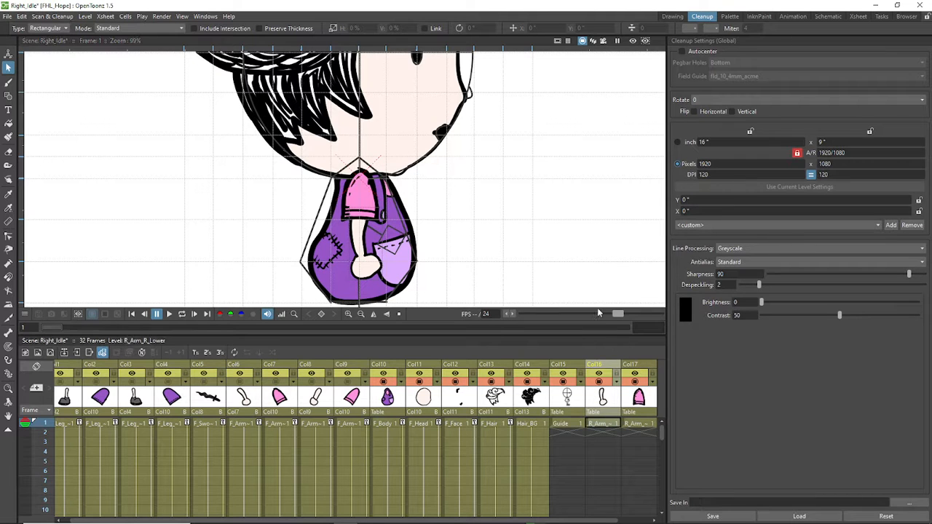
pyautogui.scroll(-3, 306, 182)
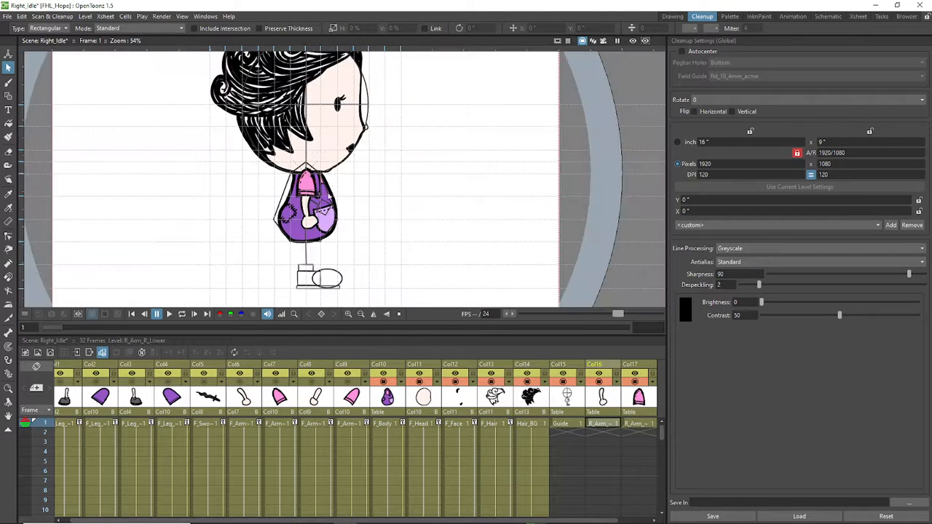
pyautogui.scroll(2, 329, 174)
pyautogui.scroll(-2, 335, 173)
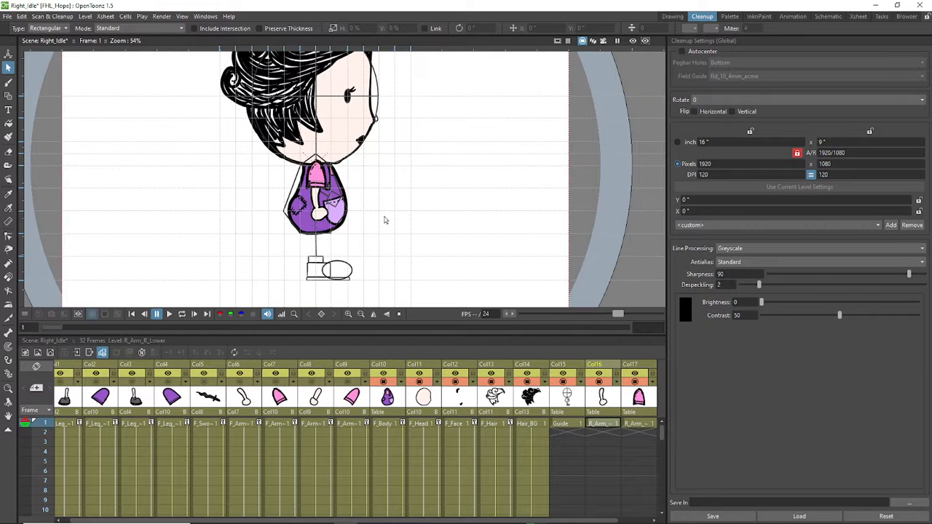
# Step: Create a Toonz Vector Level named R_Arm_L_Upper in the empty column after the right sleeve
pyautogui.moveTo(573, 521); pyautogui.dragTo(633, 515)
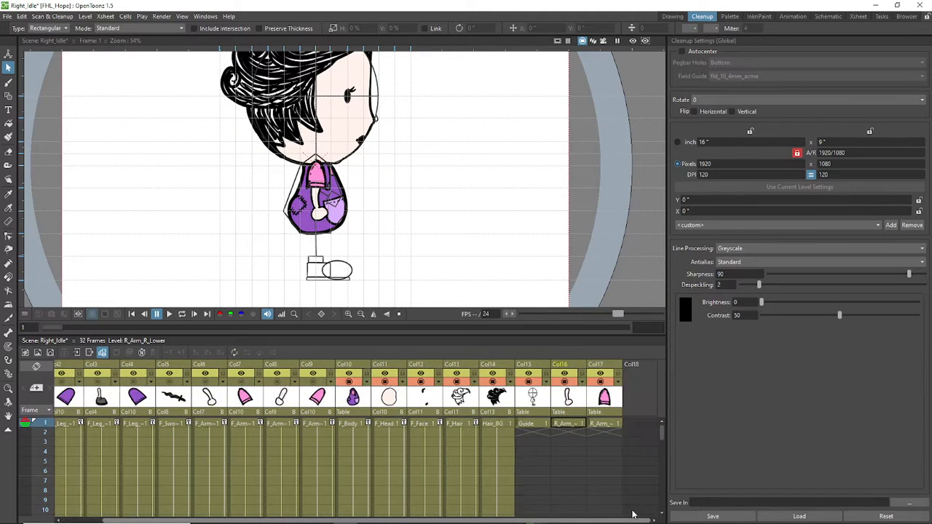
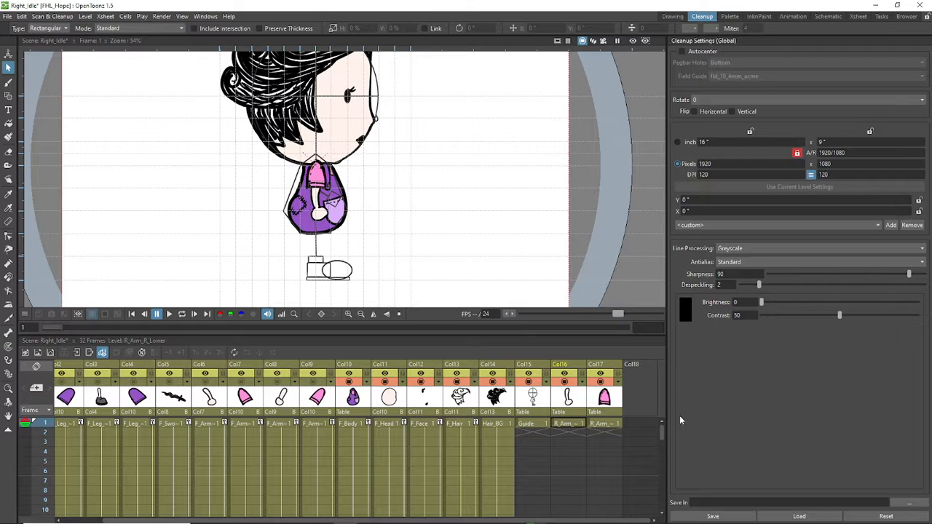
pyautogui.rightClick(634, 382)
pyautogui.click(641, 398)
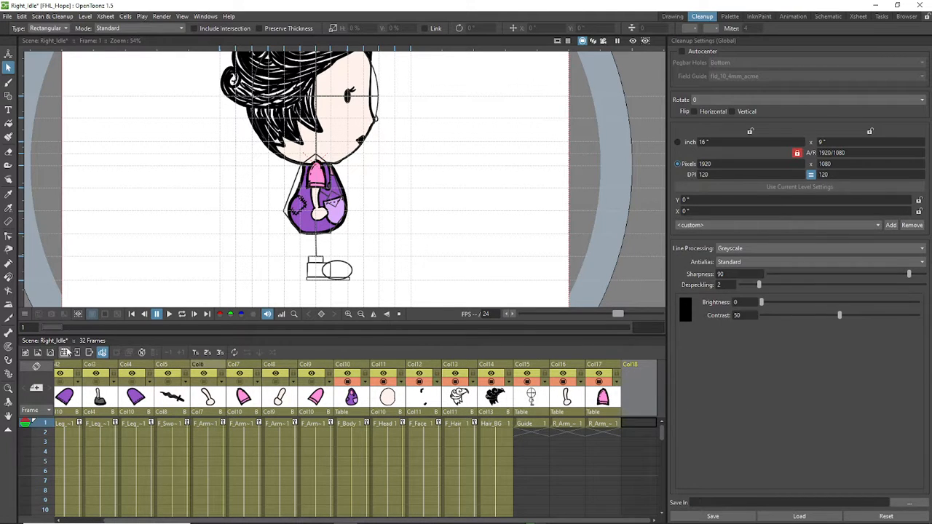
pyautogui.click(50, 355)
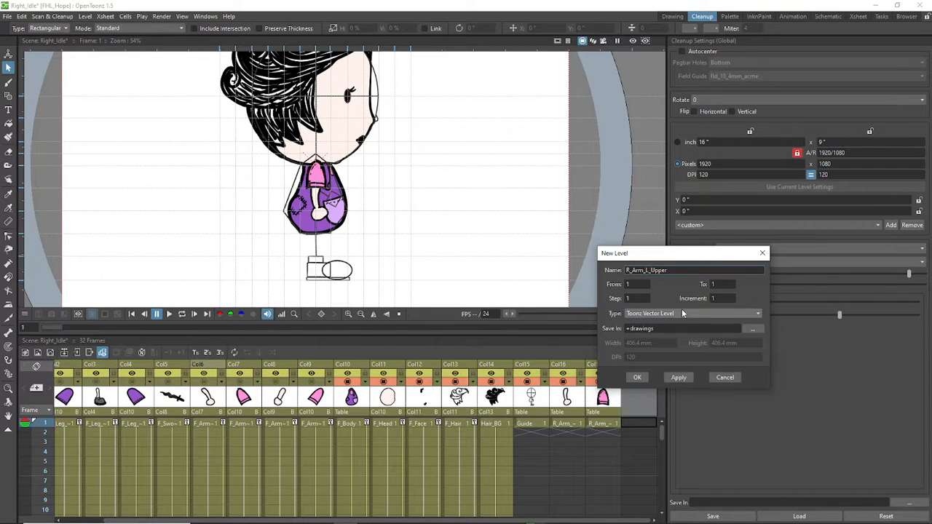
pyautogui.write('R_Arm_L_Upper')
pyautogui.click(638, 377)
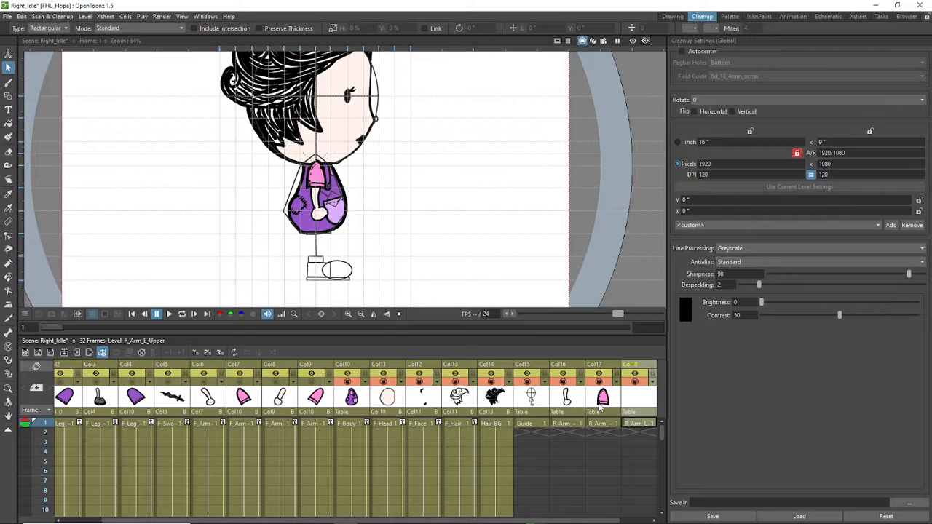
# Step: Copy the complete sleeve drawing from R_Arm_R_Upper into the empty R_Arm_L_Upper level
pyautogui.click(600, 412)
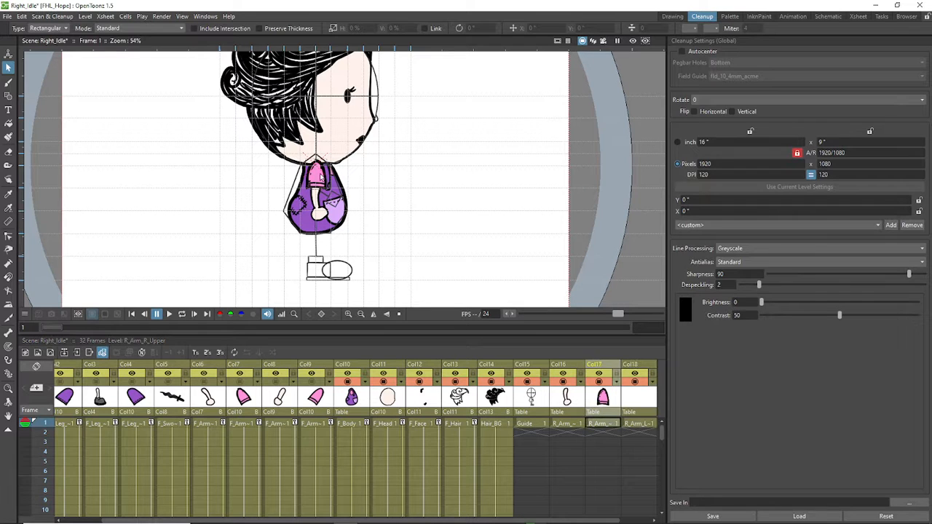
pyautogui.moveTo(237, 141); pyautogui.dragTo(362, 220)
pyautogui.click(638, 423)
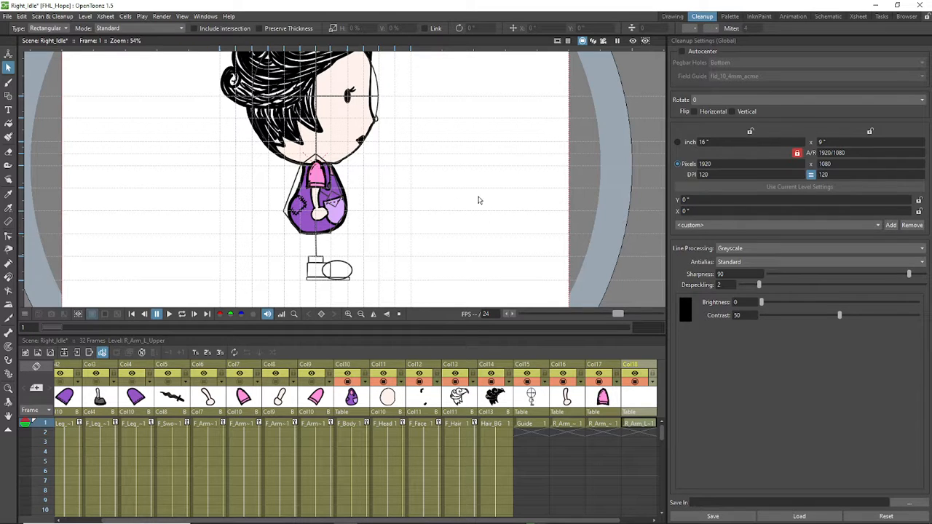
pyautogui.hotkey('ctrl', 'v')
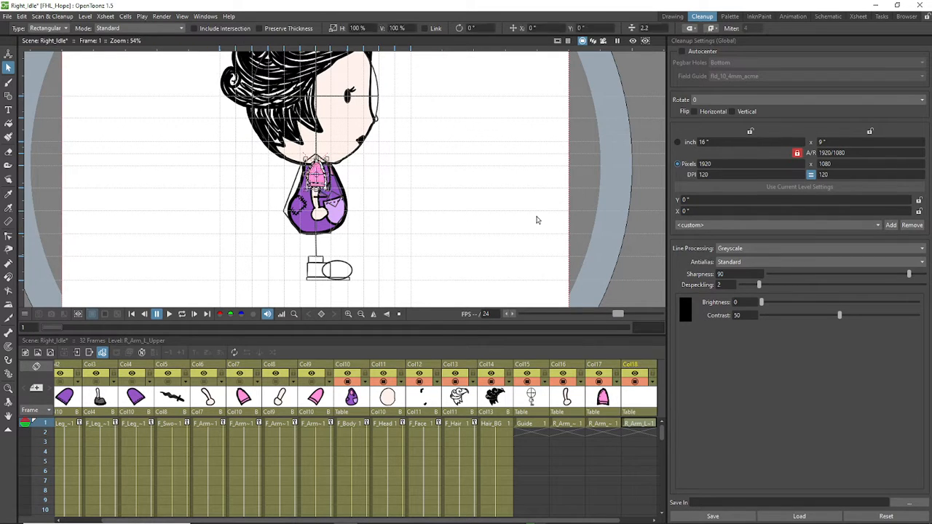
# Step: Flip the pasted left sleeve with -100% horizontal scale and move its column directly before the F_Body column
pyautogui.scroll(4, 337, 177)
pyautogui.scroll(-2, 336, 174)
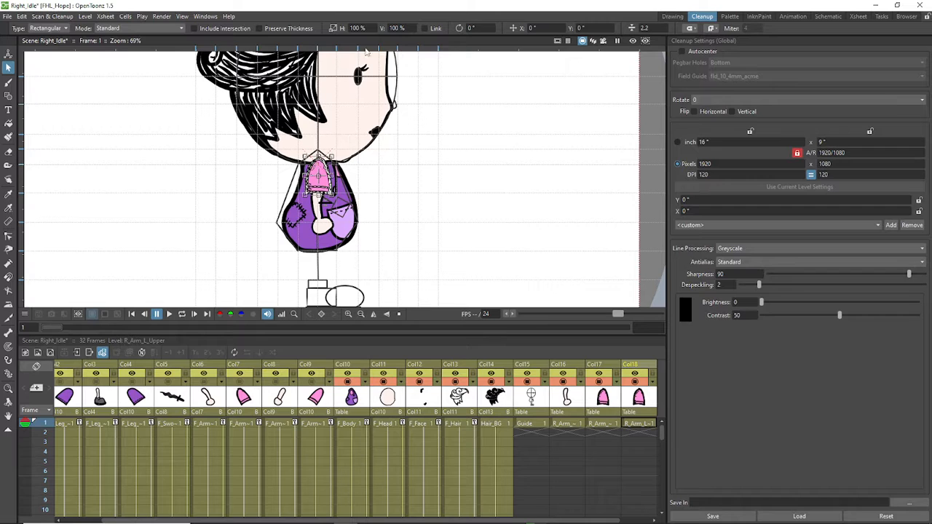
pyautogui.click(353, 28)
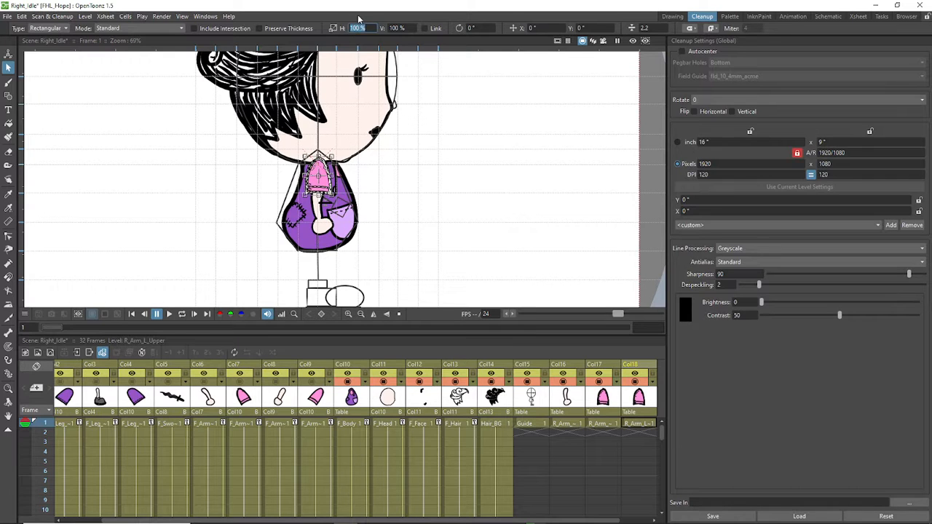
pyautogui.write('-1')
pyautogui.press('Return')
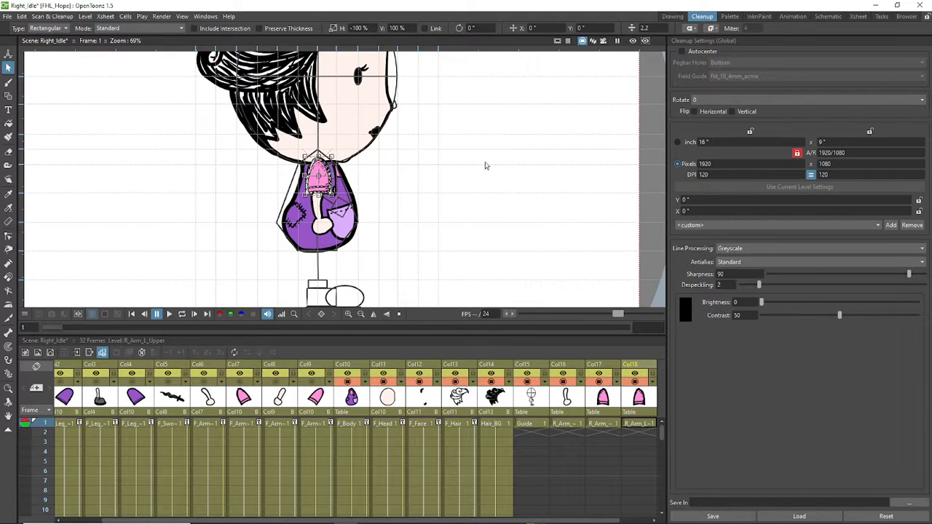
pyautogui.click(642, 366)
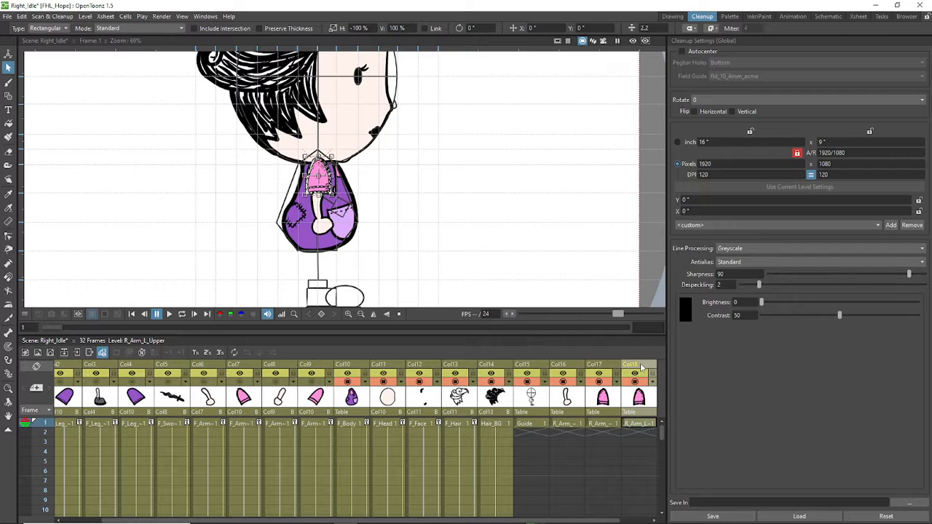
pyautogui.moveTo(642, 367); pyautogui.dragTo(334, 360)
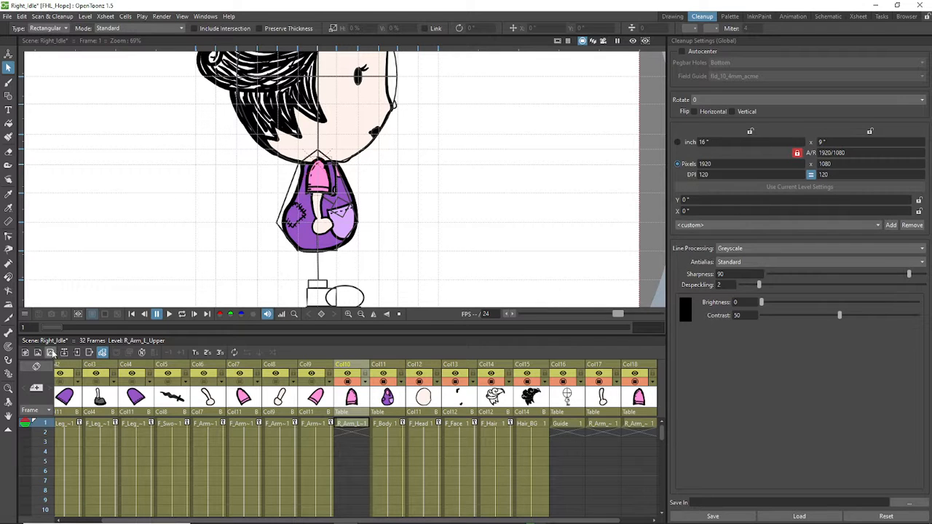
# Step: Create a Toonz Vector Level named R_Arm_L_Lower and move the lower arm drawing from R_Arm_R_Lower into it
pyautogui.click(51, 352)
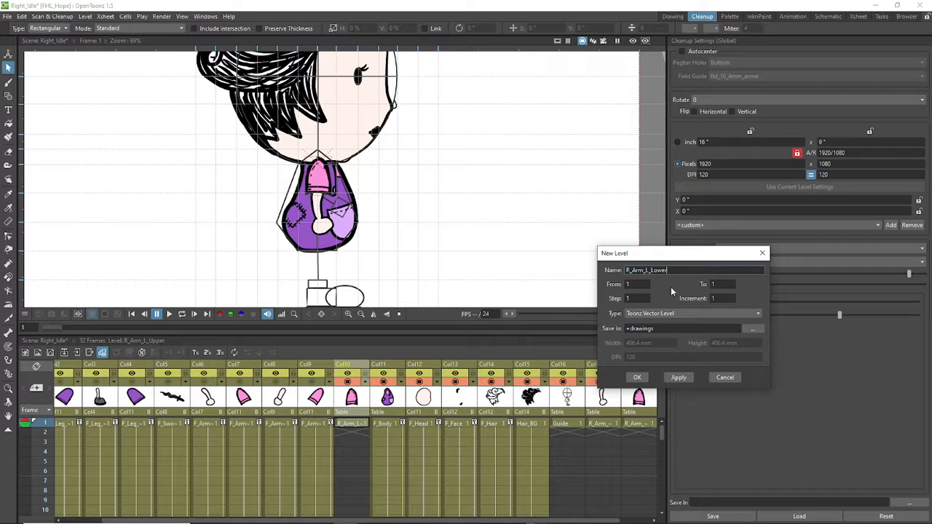
pyautogui.click(637, 377)
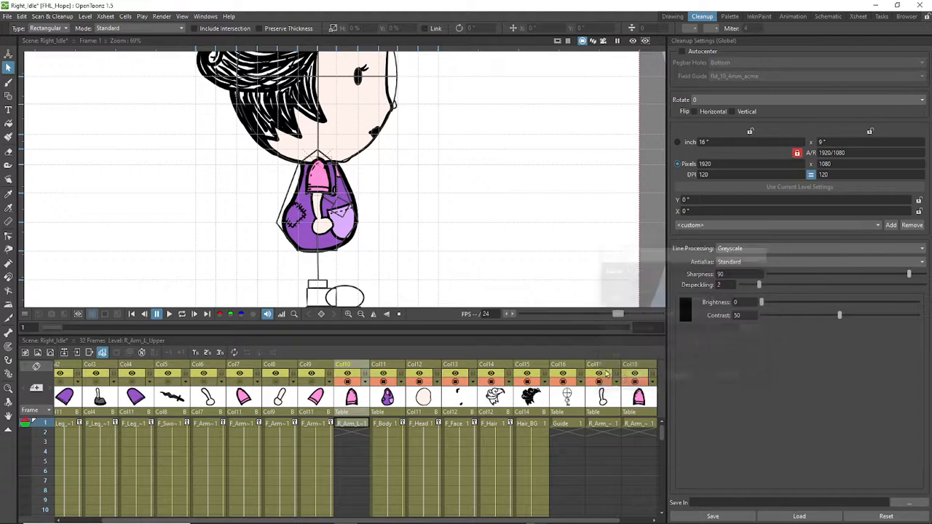
pyautogui.click(641, 397)
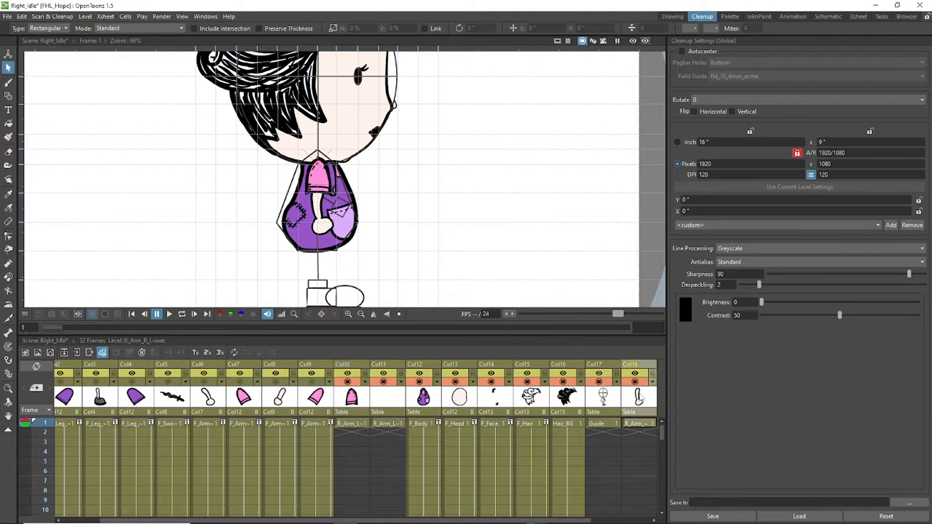
pyautogui.moveTo(264, 185); pyautogui.dragTo(367, 258)
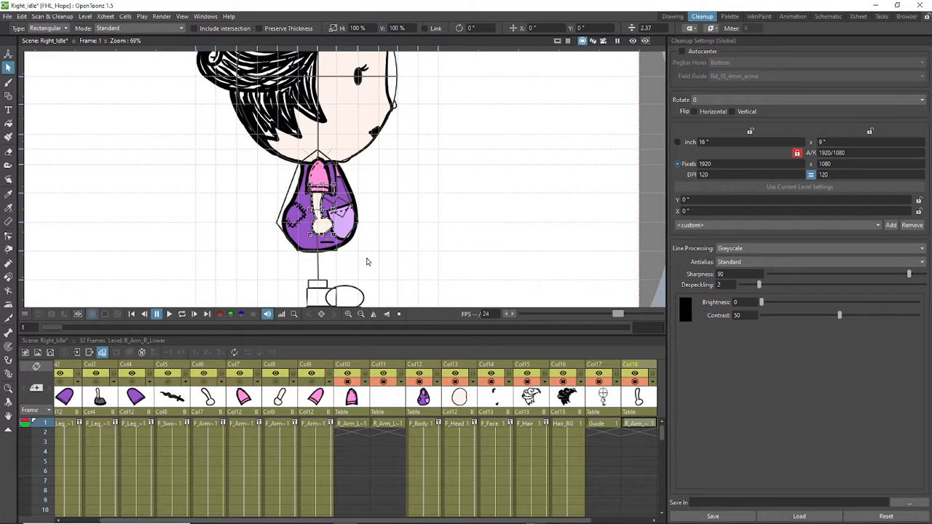
pyautogui.hotkey('ctrl', 'x')
pyautogui.click(382, 406)
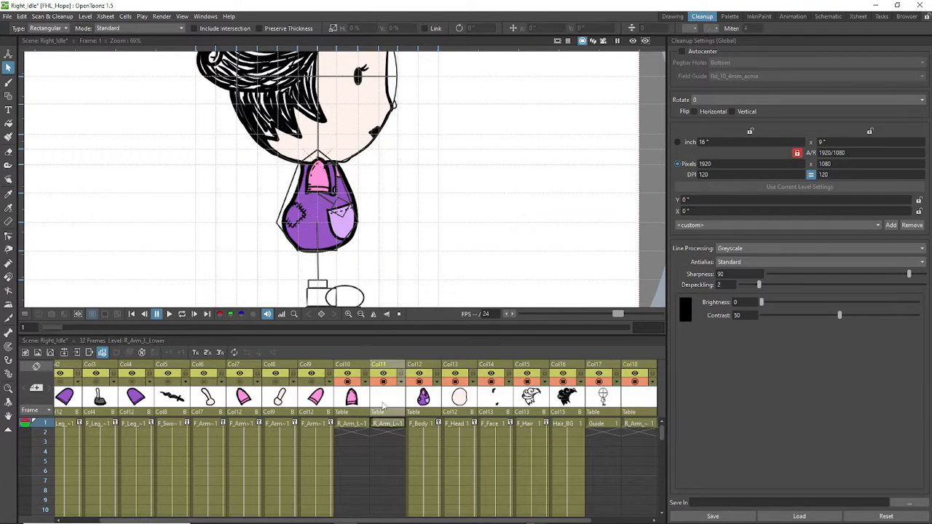
pyautogui.hotkey('ctrl', 'v')
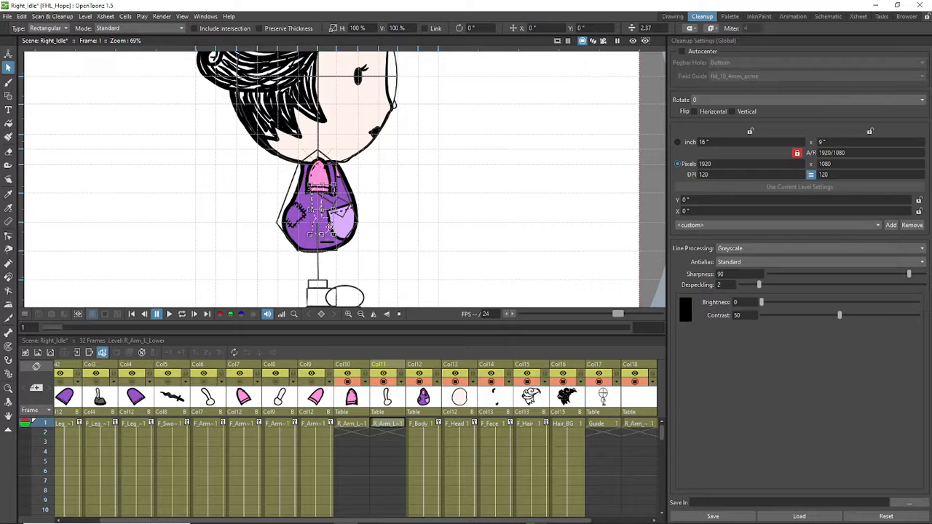
# Step: Check the level settings and drawing file path of the front-view level F_Arm_L_Lower
pyautogui.scroll(1, 329, 226)
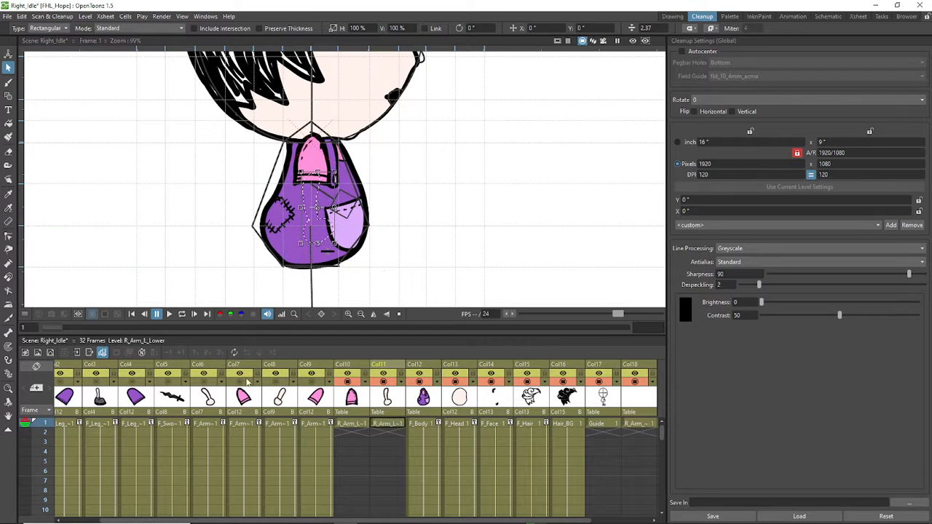
pyautogui.click(275, 408)
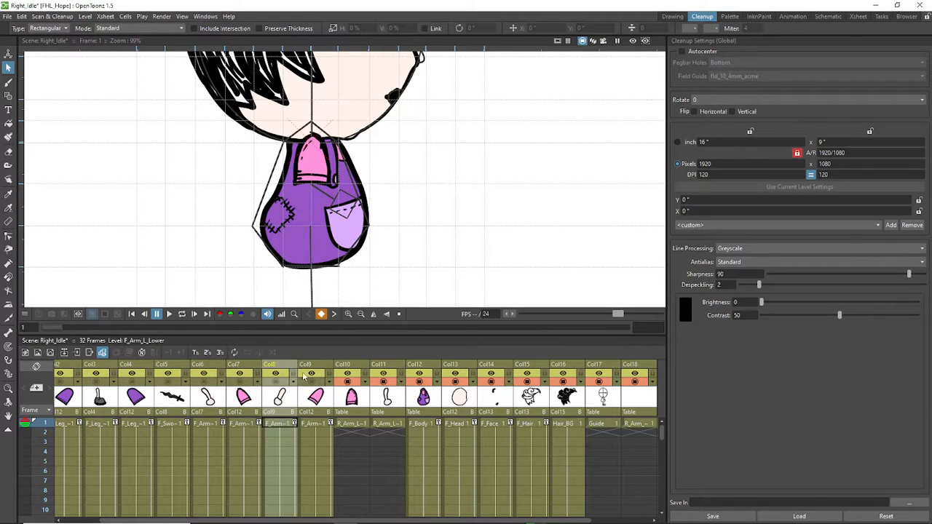
pyautogui.rightClick(284, 431)
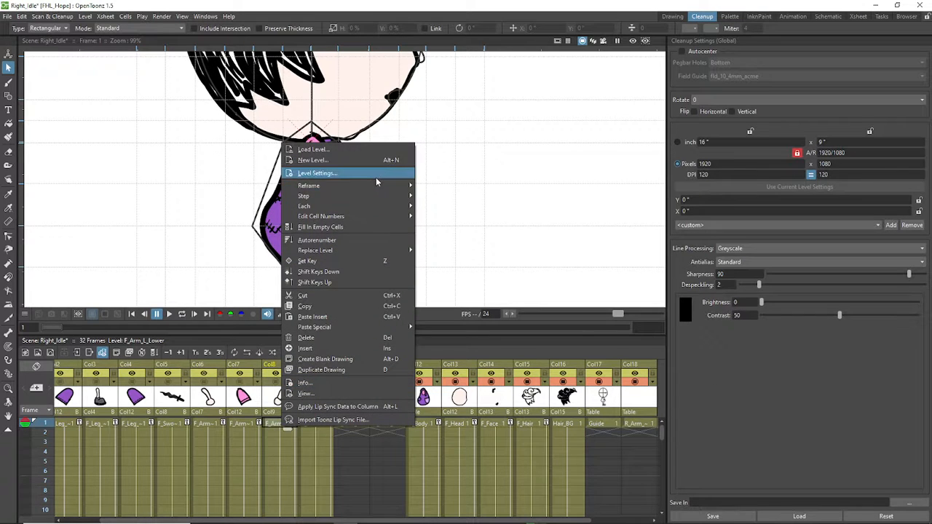
pyautogui.click(375, 177)
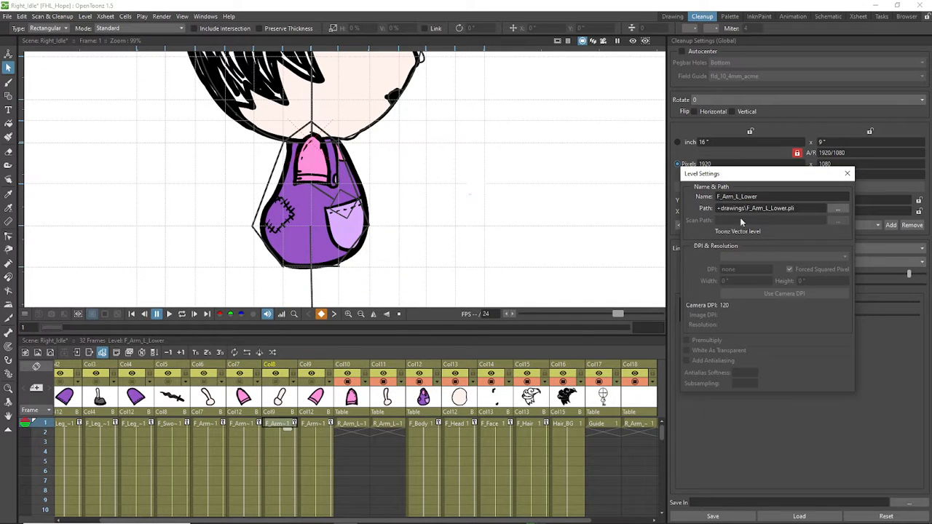
pyautogui.click(836, 209)
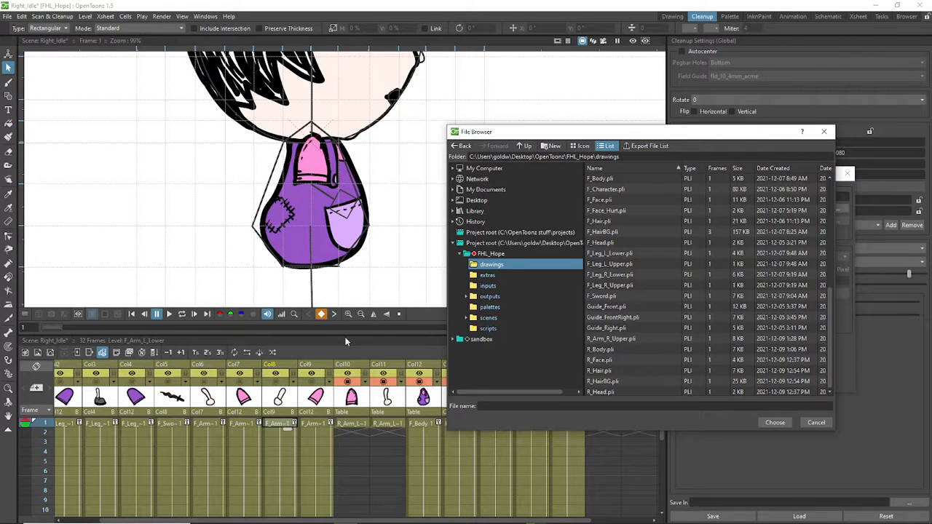
pyautogui.click(817, 422)
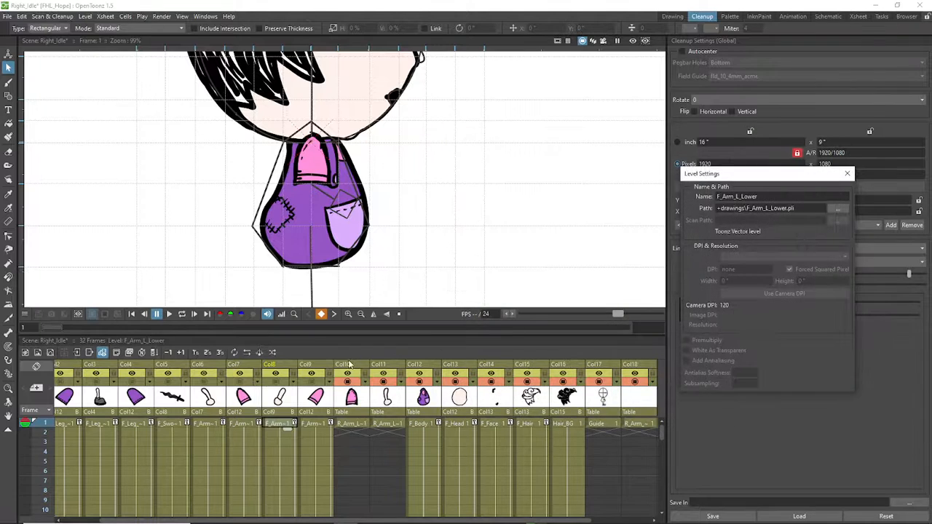
# Step: Show F_Arm_L_Lower, copy its complete lower arm into the emptied R_Arm_R_Lower level, and hide the front-view arm again
pyautogui.click(277, 381)
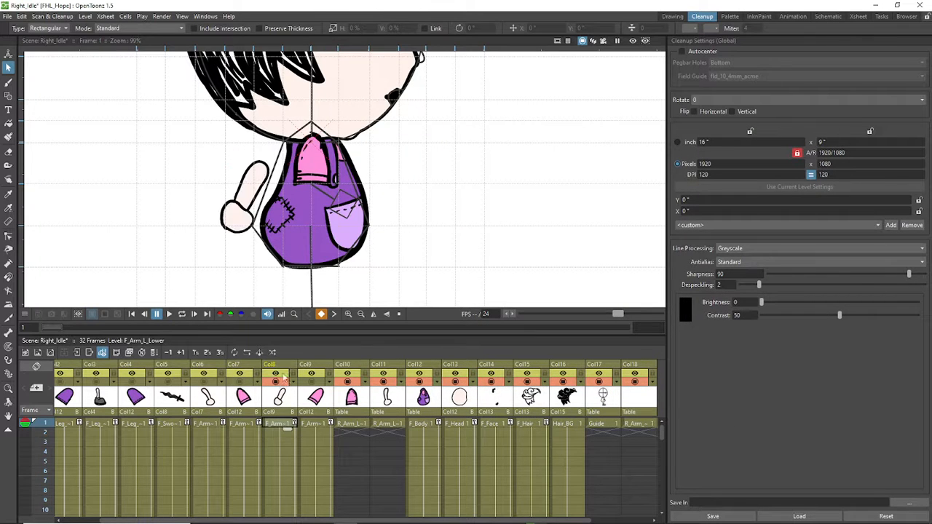
pyautogui.moveTo(172, 126); pyautogui.dragTo(288, 296)
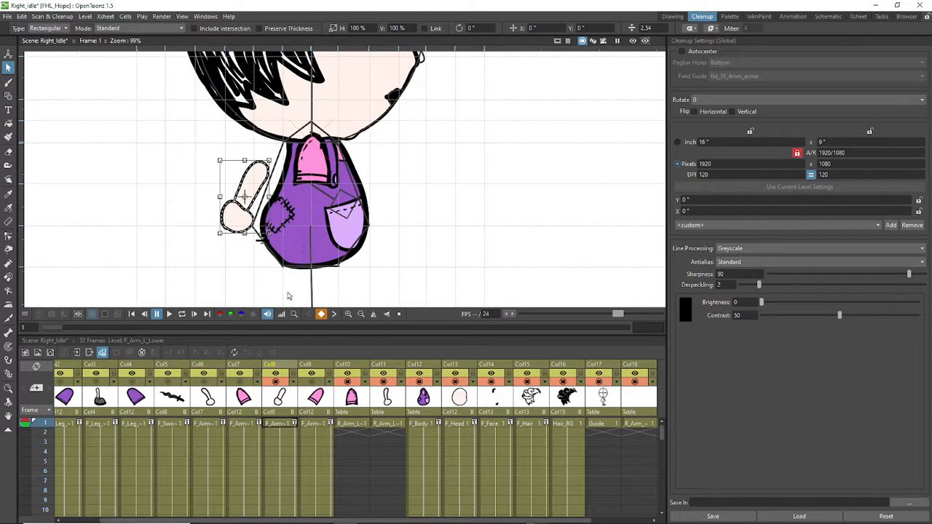
pyautogui.click(639, 419)
pyautogui.moveTo(553, 520); pyautogui.dragTo(612, 521)
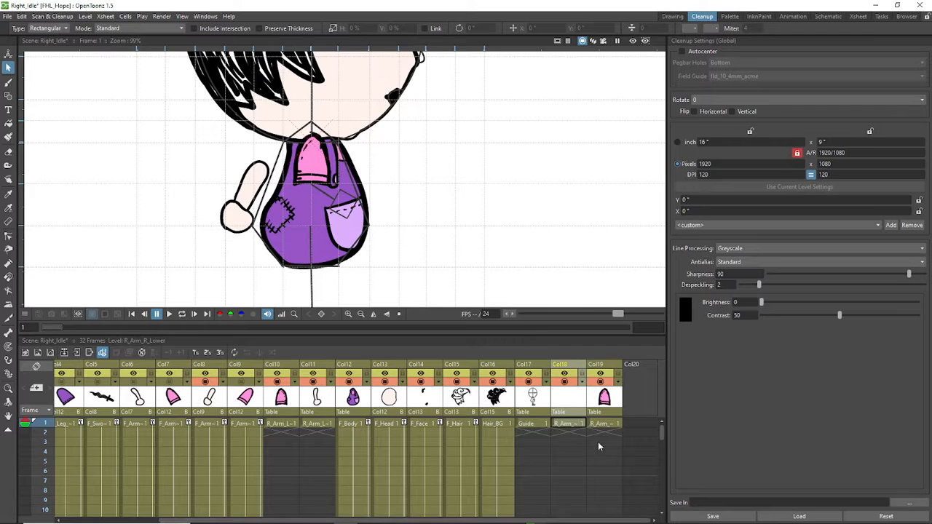
pyautogui.click(528, 232)
pyautogui.hotkey('ctrl', 'v')
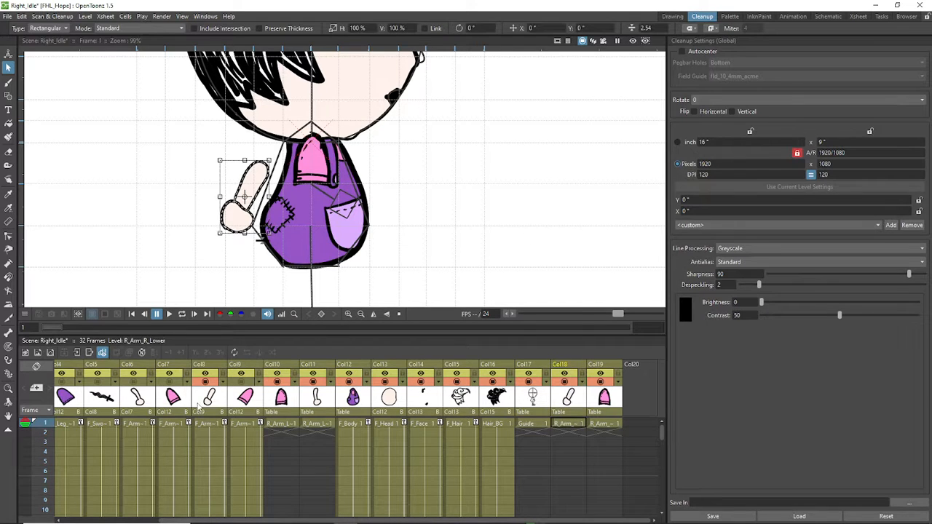
pyautogui.click(208, 383)
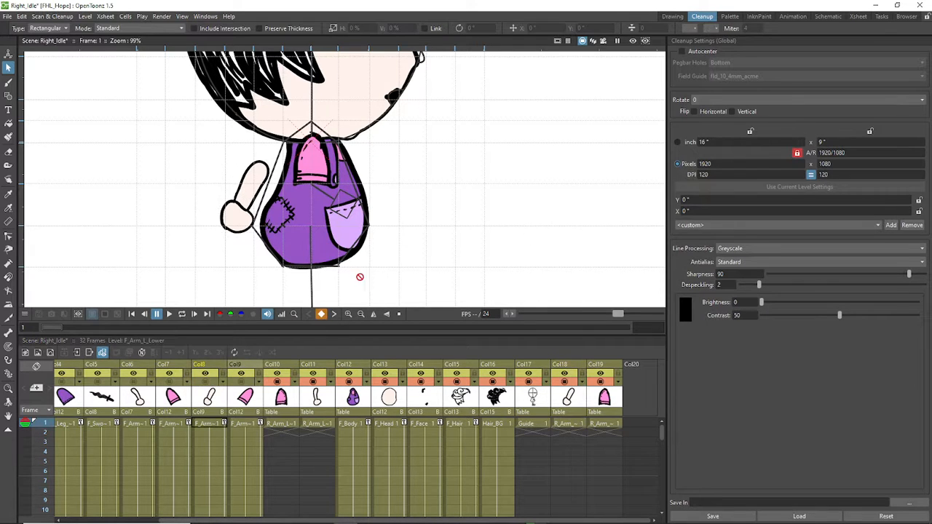
# Step: Move the pasted lower arm in R_Arm_R_Lower under the sleeve and hide the F_Body column
pyautogui.click(575, 402)
pyautogui.click(244, 193)
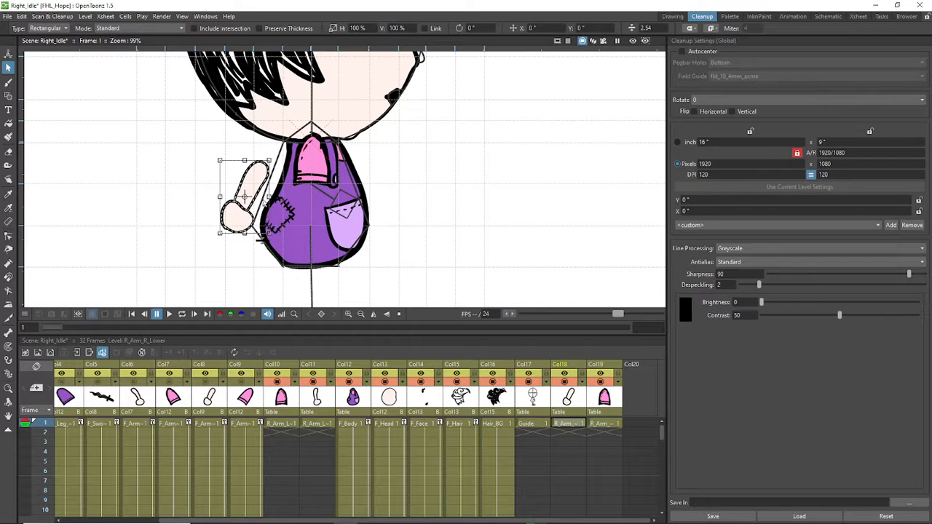
pyautogui.moveTo(245, 193); pyautogui.dragTo(303, 201)
pyautogui.click(349, 381)
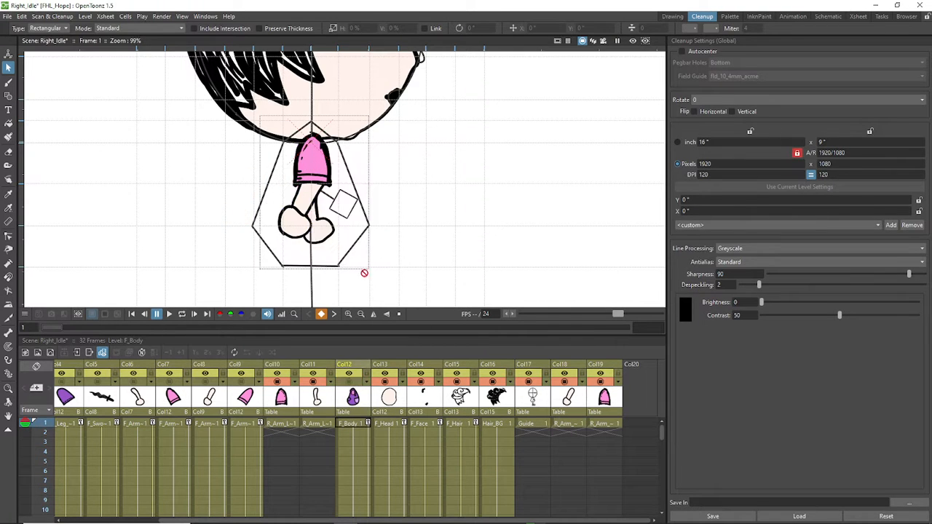
# Step: Align the lower arm upright under the sleeve with about 28.55° rotation and offsets of X 0.17", Y -0.09"
pyautogui.click(570, 402)
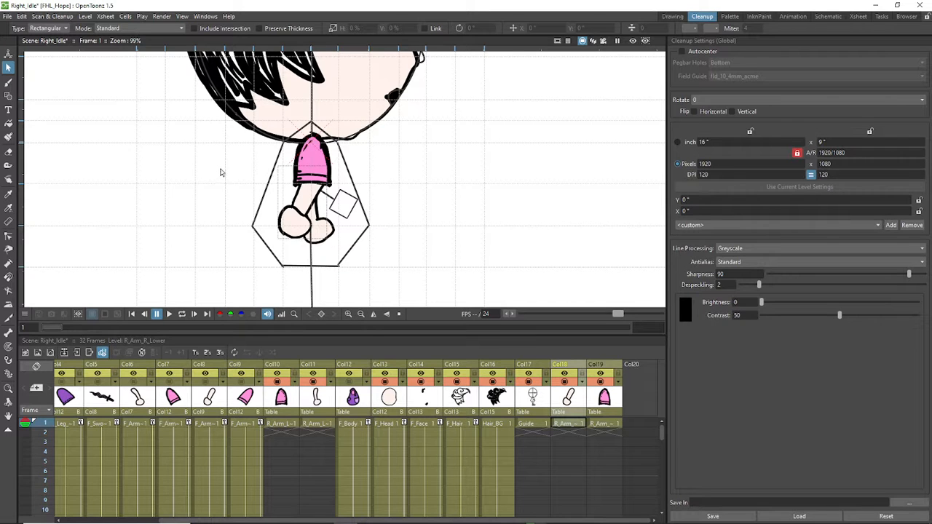
pyautogui.moveTo(228, 155); pyautogui.dragTo(427, 281)
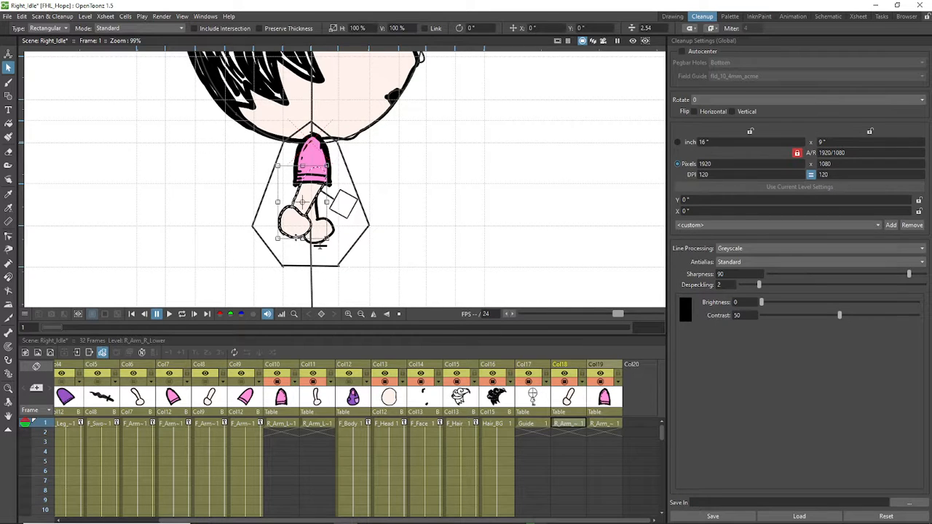
pyautogui.moveTo(292, 247); pyautogui.dragTo(299, 260)
pyautogui.moveTo(287, 258); pyautogui.dragTo(374, 242)
pyautogui.moveTo(307, 194); pyautogui.dragTo(321, 190)
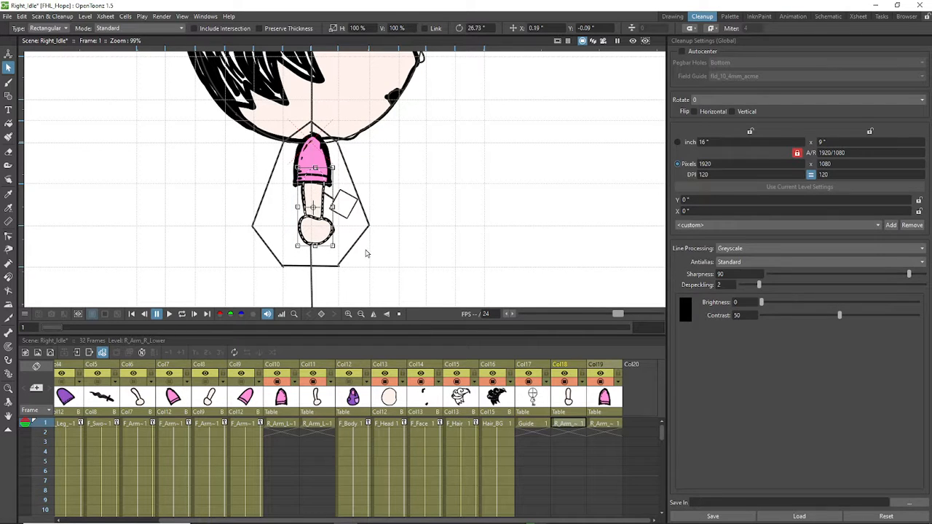
pyautogui.press('Left')
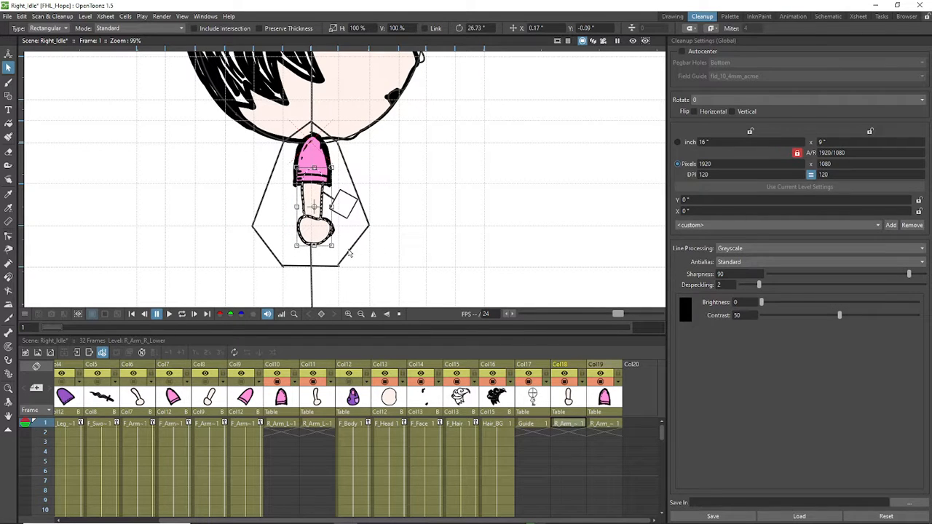
pyautogui.moveTo(338, 246); pyautogui.dragTo(341, 248)
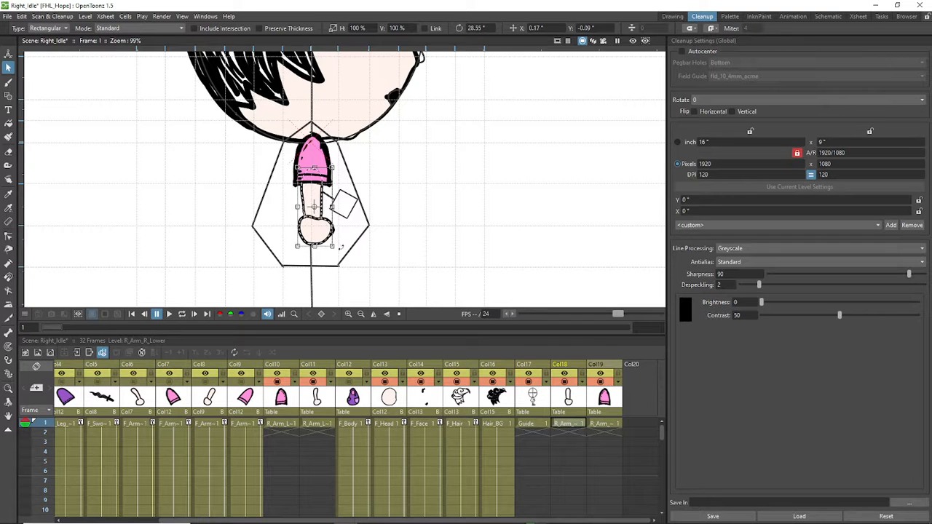
# Step: Delete the line across the wrist of the lower arm in R_Arm_R_Lower and erase its leftover ends
pyautogui.scroll(6, 327, 210)
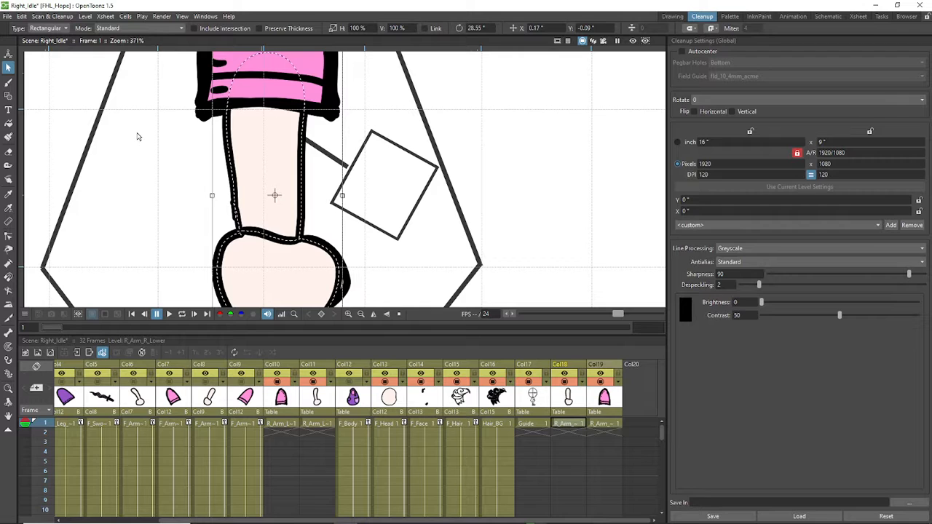
pyautogui.click(270, 231)
pyautogui.click(271, 236)
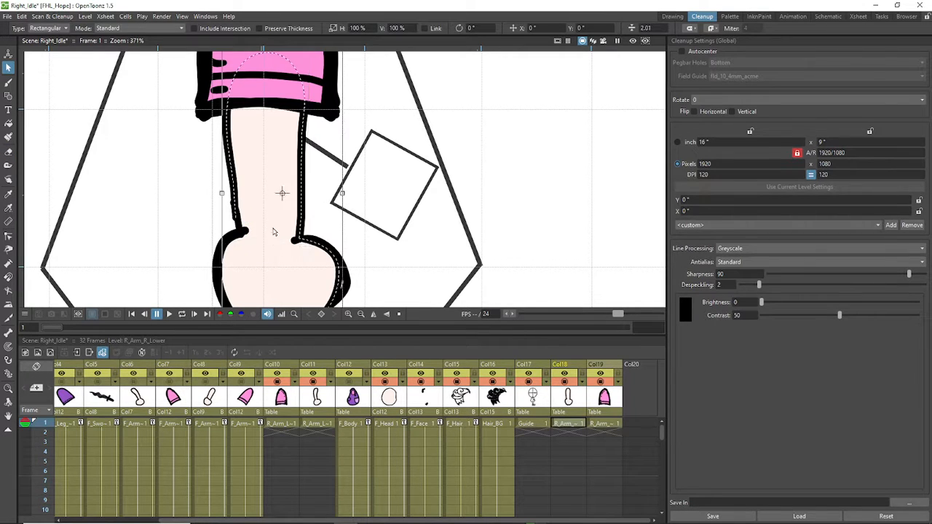
pyautogui.press('a')
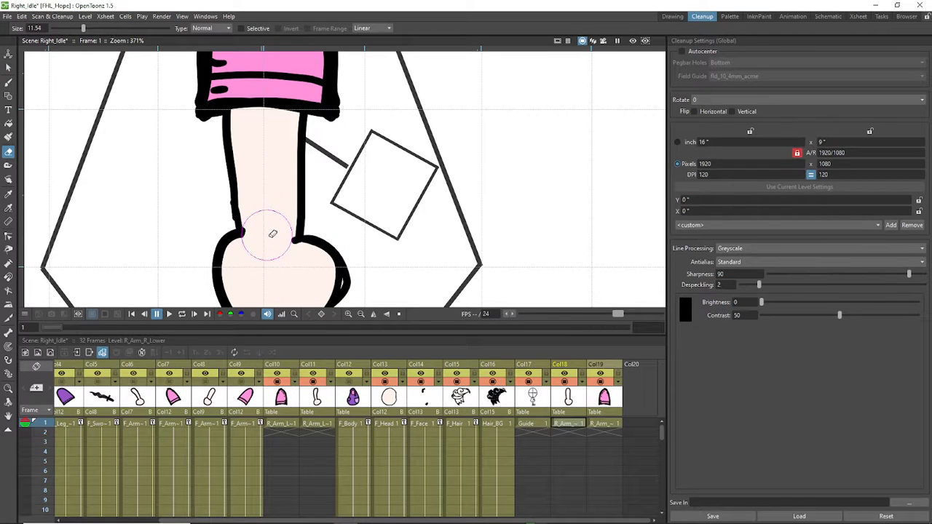
pyautogui.press('s')
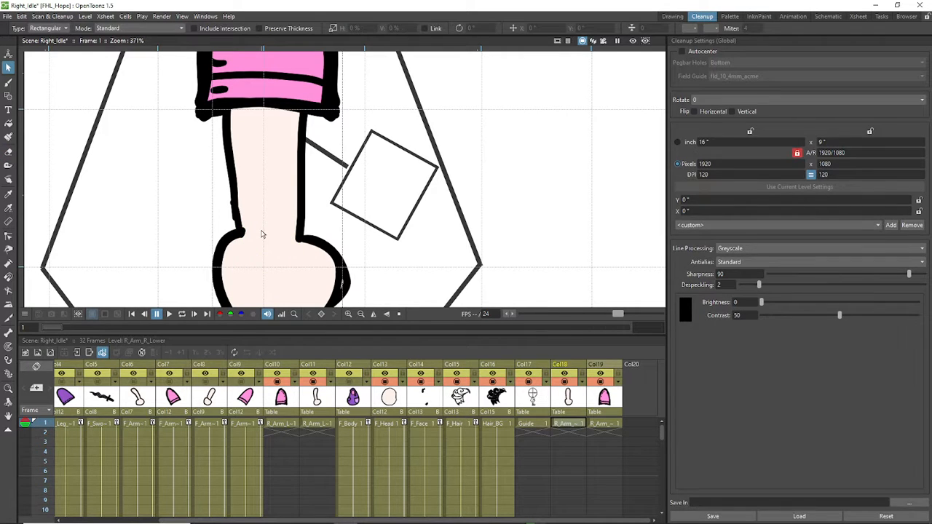
pyautogui.scroll(-4, 262, 235)
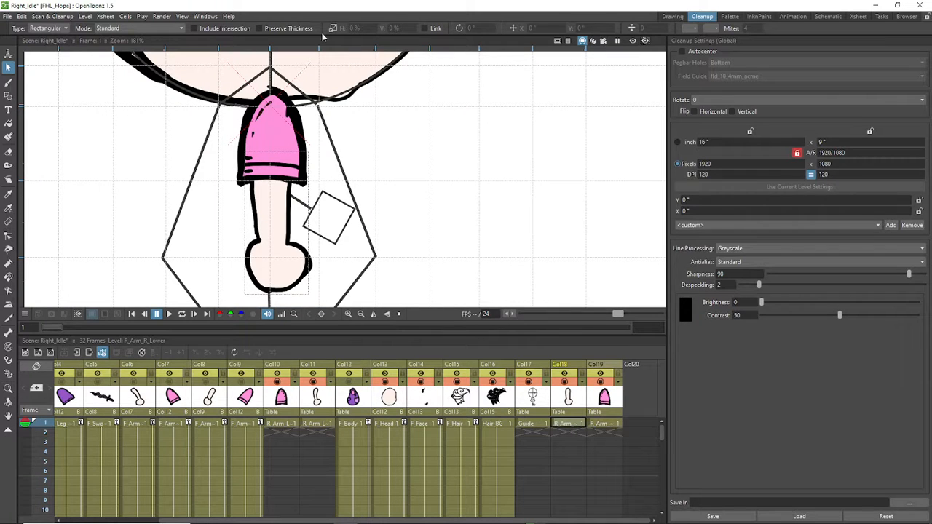
# Step: Show the F_Body column again and check how the arm sits against the body
pyautogui.scroll(-3, 319, 74)
pyautogui.click(350, 381)
pyautogui.click(349, 364)
pyautogui.scroll(-5, 246, 191)
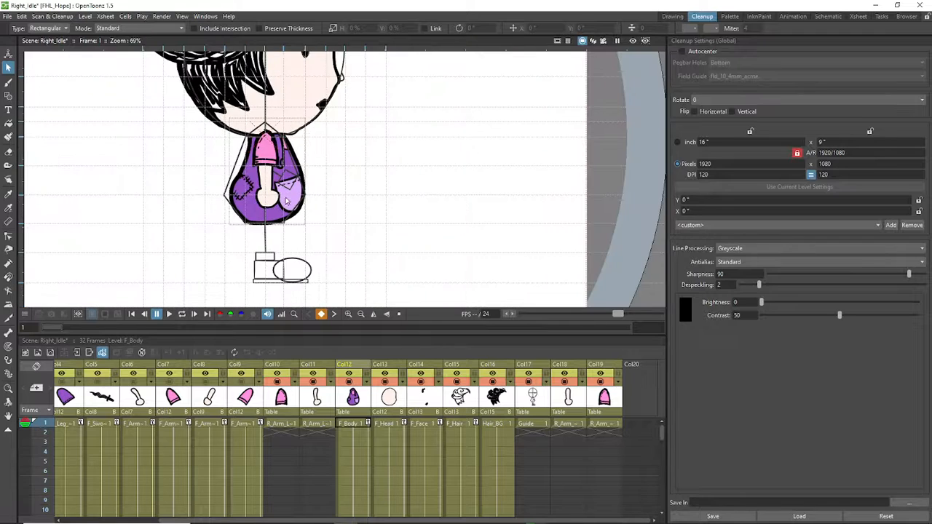
pyautogui.scroll(4, 288, 189)
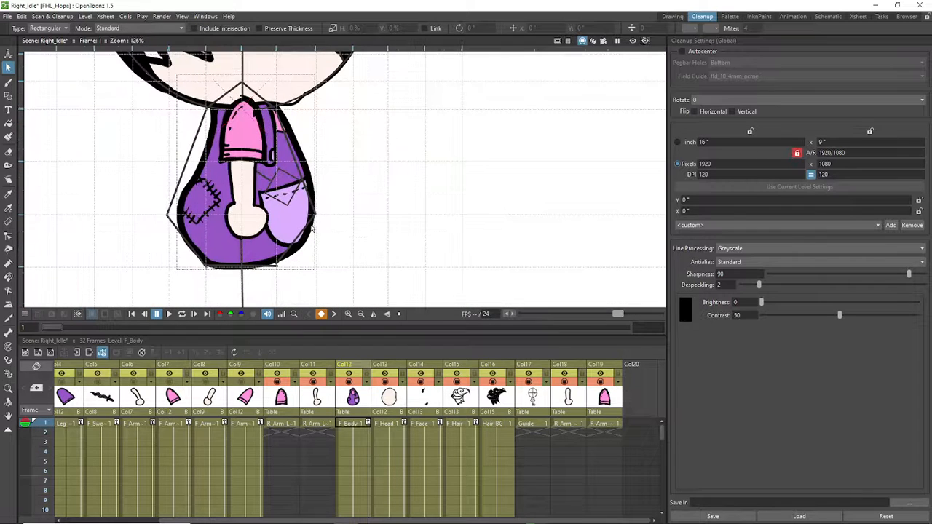
pyautogui.scroll(-2, 312, 229)
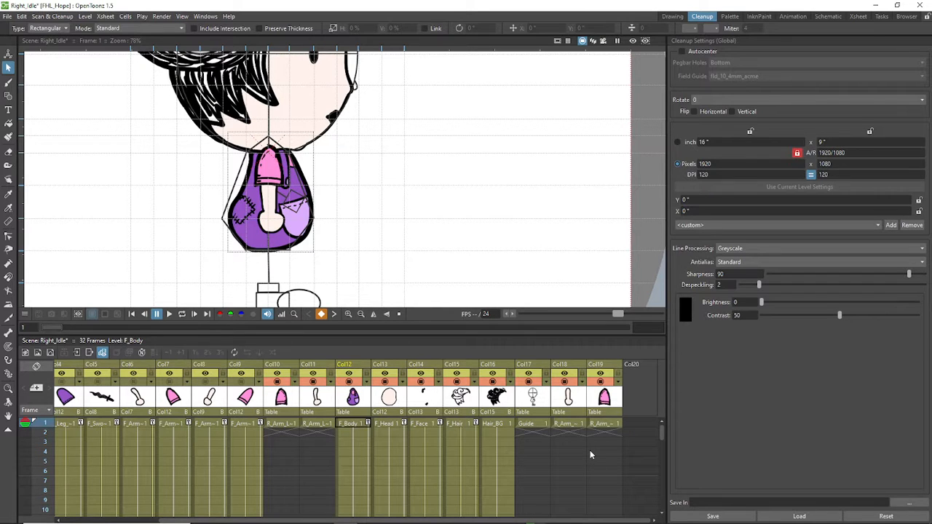
# Step: Open the level settings of F_Sword and choose F_Sword.pli from the drawings folder as its path
pyautogui.click(102, 426)
pyautogui.rightClick(104, 427)
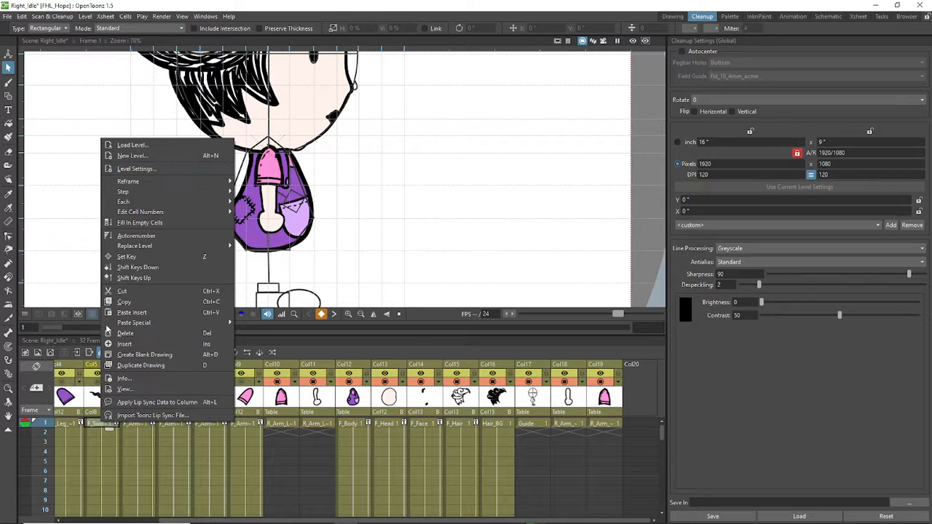
pyautogui.click(206, 170)
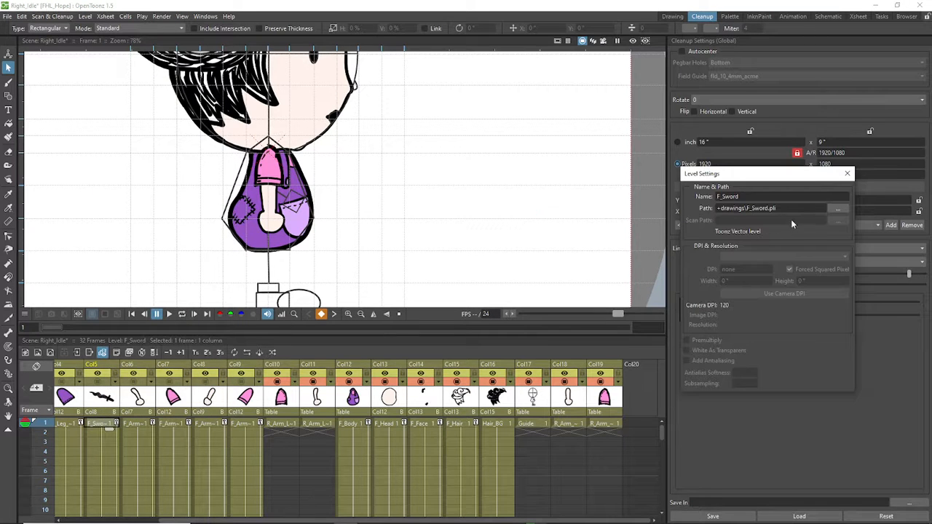
pyautogui.click(835, 210)
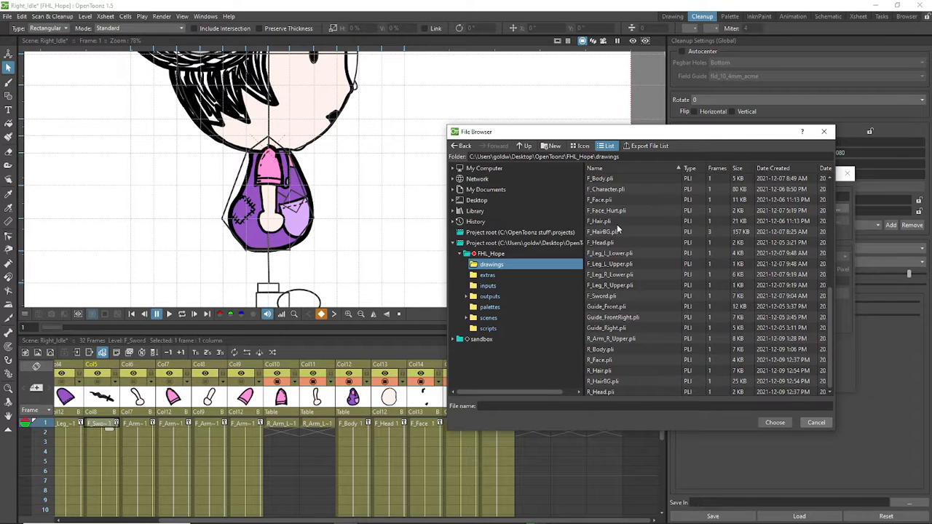
pyautogui.click(602, 297)
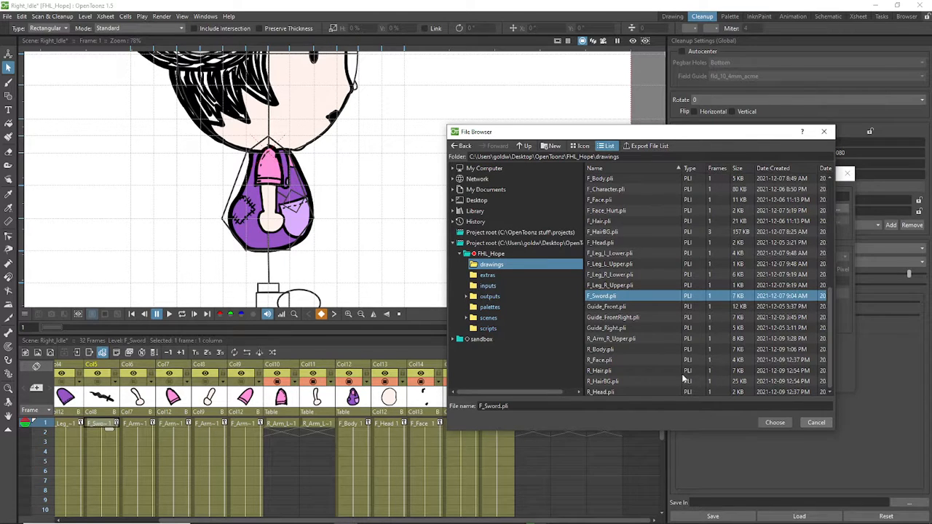
pyautogui.click(775, 422)
# Step: Set the F_Sword level's path to B_Sword.pli from the drawings folder and show its column
pyautogui.rightClick(108, 425)
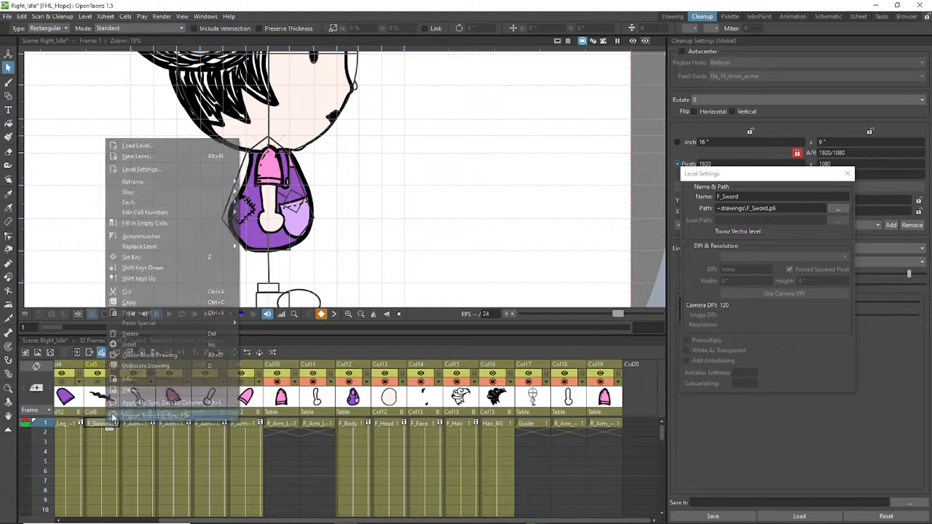
pyautogui.click(203, 170)
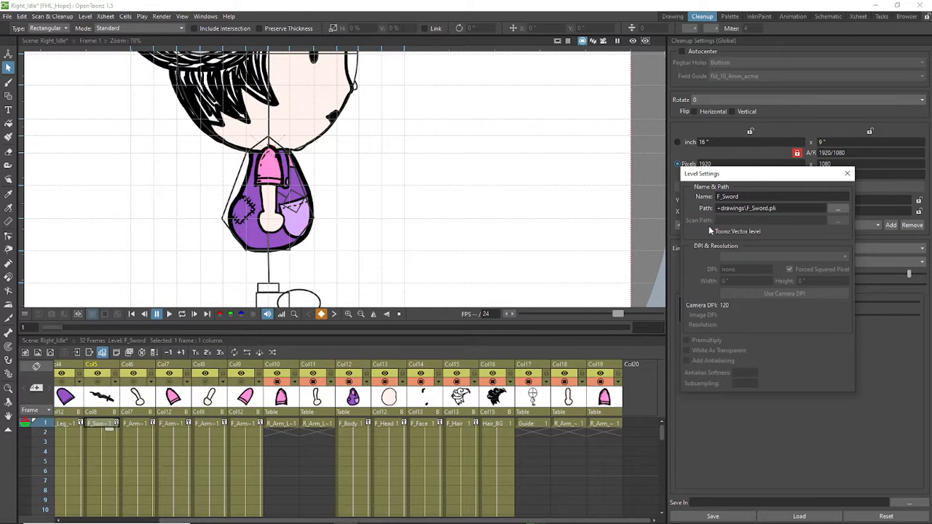
pyautogui.click(838, 211)
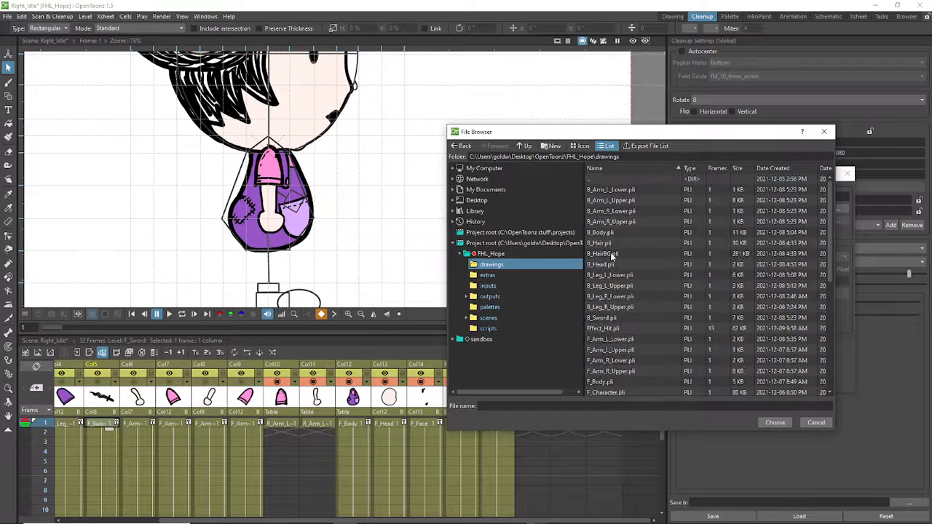
pyautogui.click(610, 320)
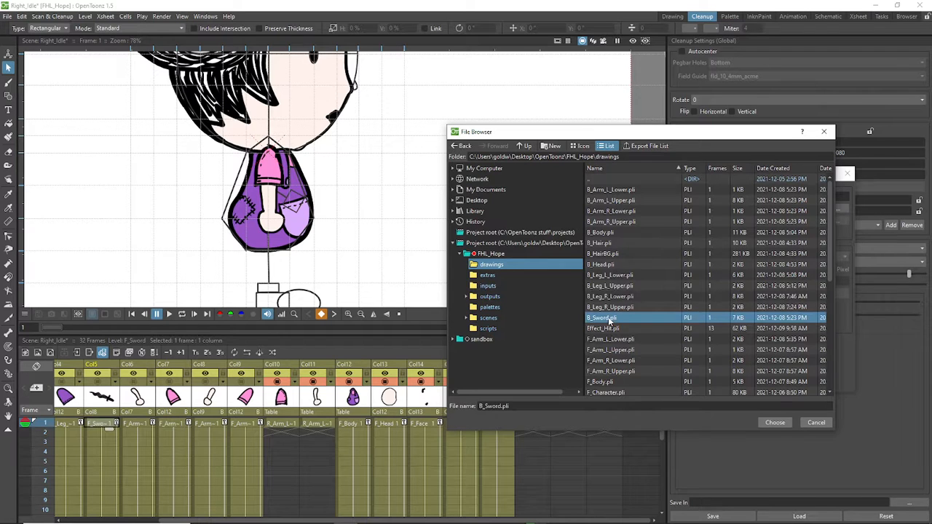
pyautogui.click(773, 423)
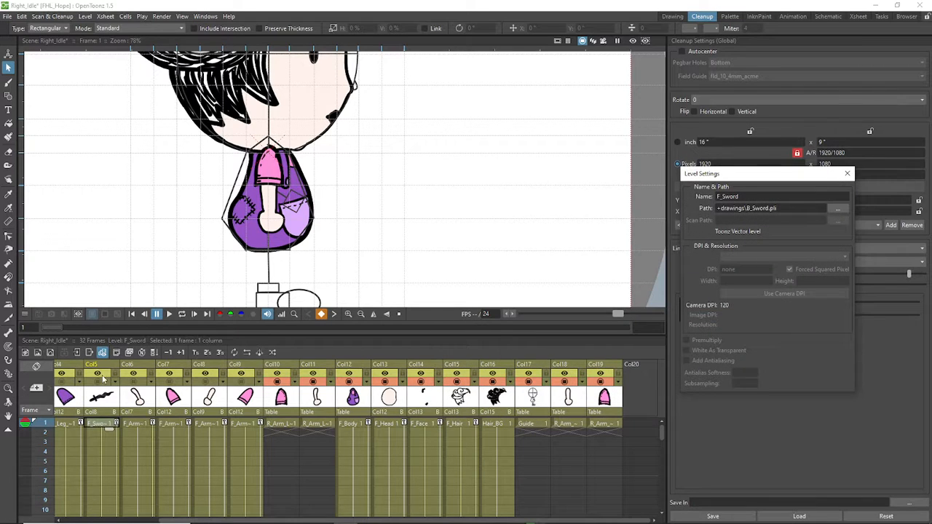
pyautogui.click(98, 382)
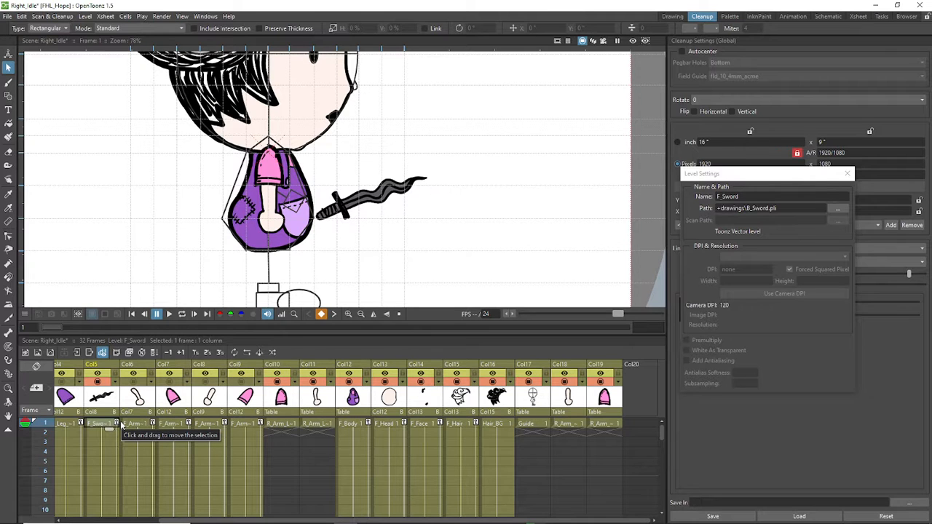
# Step: Create a new Toonz Vector level named R_Sword in the empty column Col20
pyautogui.click(645, 398)
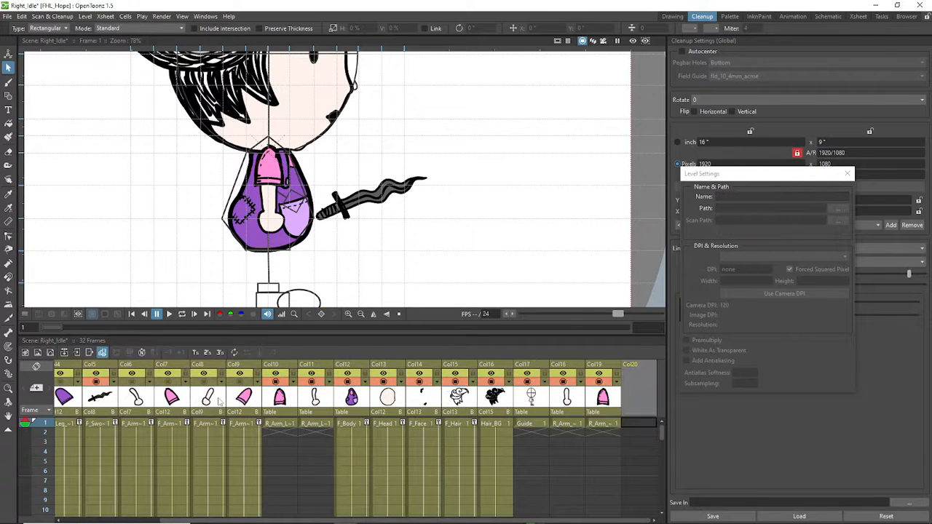
pyautogui.hotkey('alt', 'n')
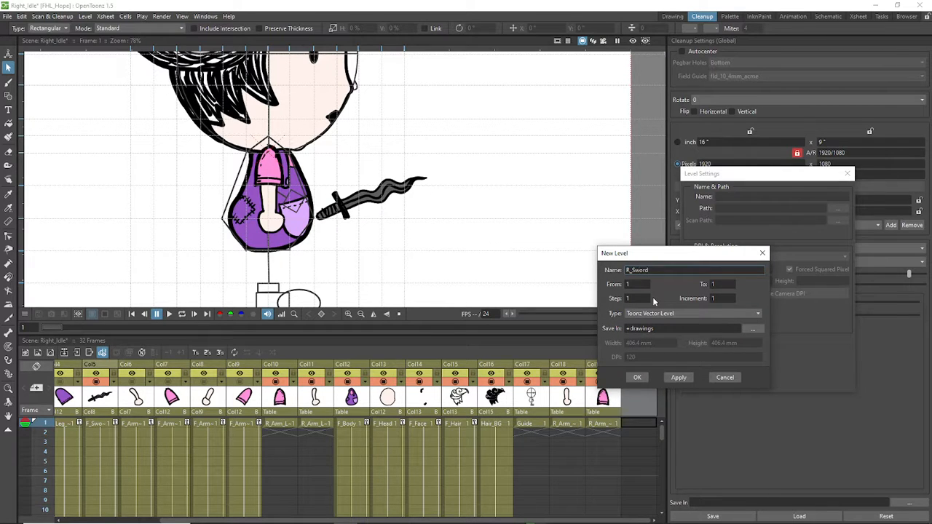
pyautogui.click(638, 377)
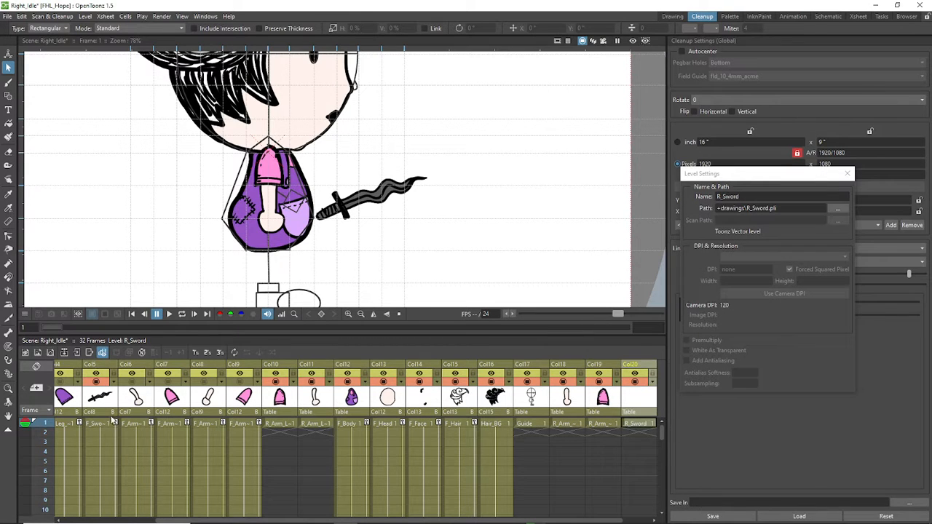
# Step: Copy the whole sword from the F_Sword level and paste it into the R_Sword level
pyautogui.rightClick(646, 428)
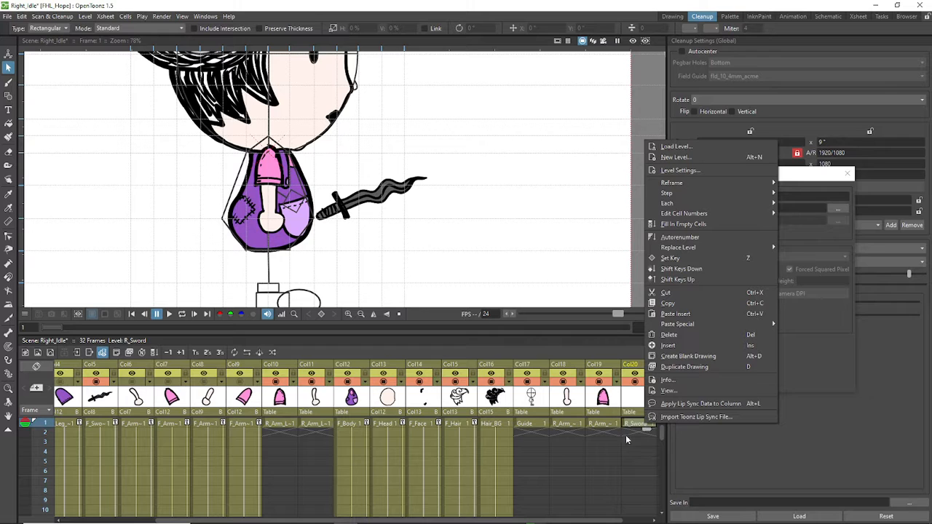
pyautogui.click(633, 409)
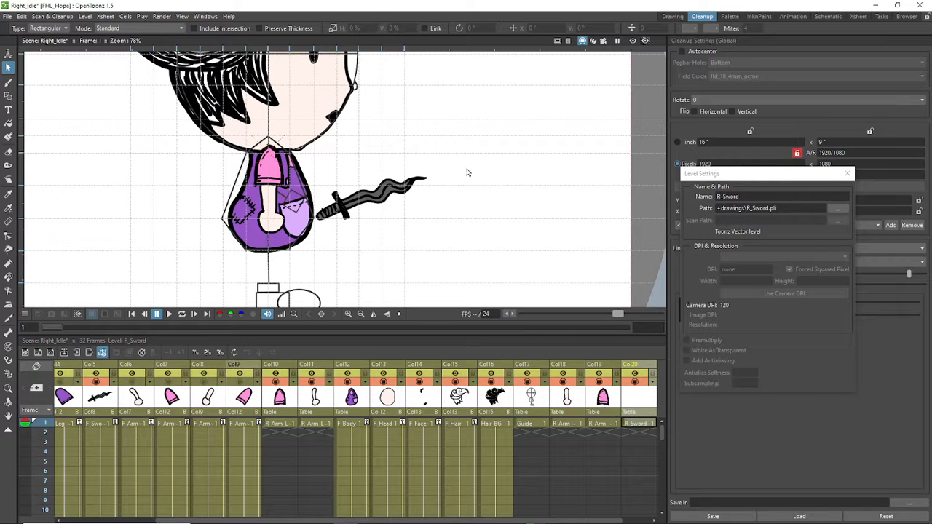
pyautogui.moveTo(462, 165); pyautogui.dragTo(295, 264)
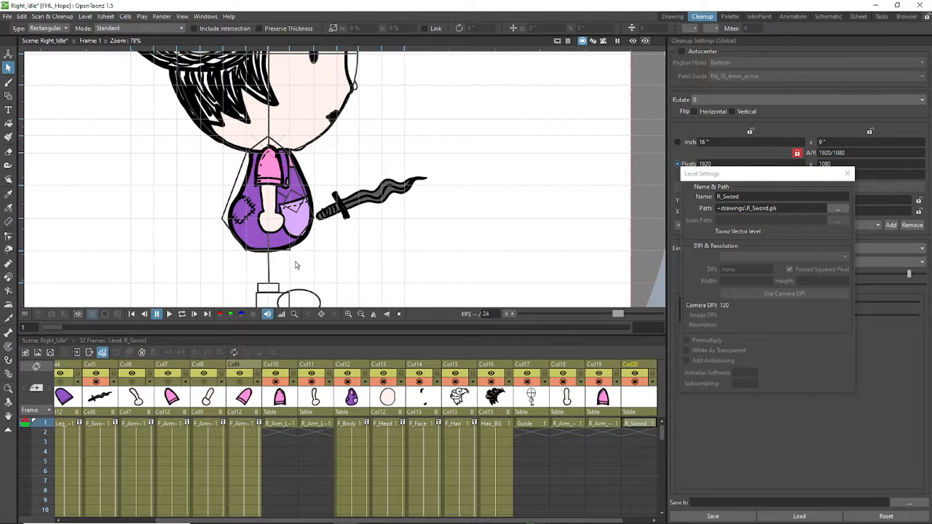
pyautogui.click(104, 425)
pyautogui.moveTo(472, 176); pyautogui.dragTo(307, 249)
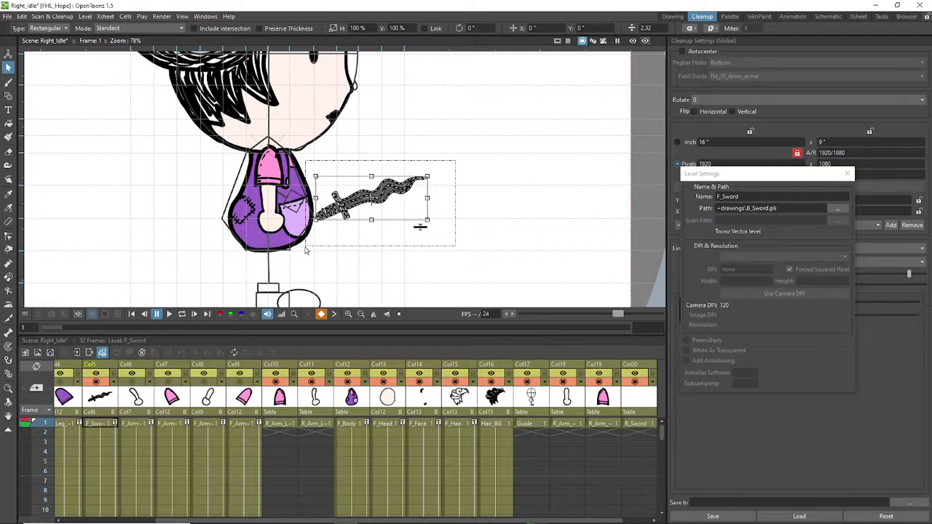
pyautogui.click(642, 426)
pyautogui.click(487, 209)
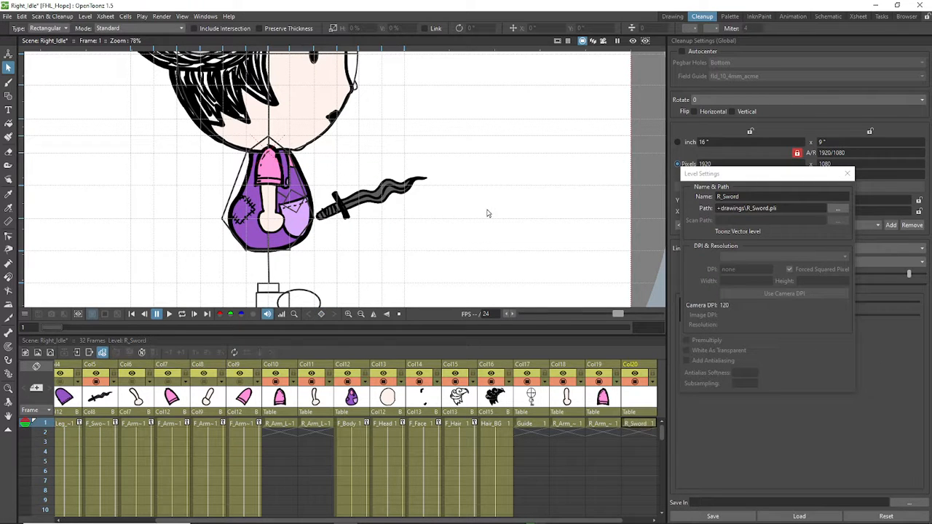
pyautogui.hotkey('ctrl', 'a')
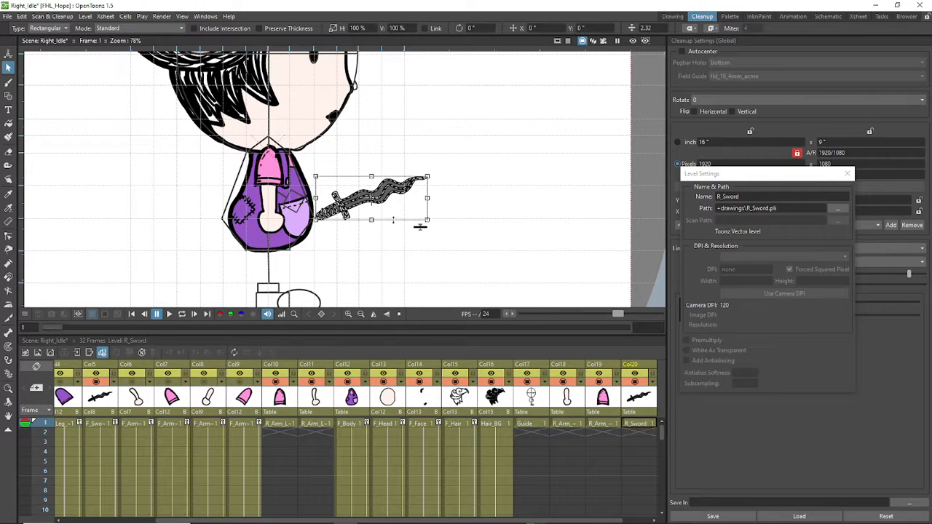
# Step: Hide the F_Sword column and move the sword in R_Sword into the hand, offset X -1.21", Y -0.25"
pyautogui.click(95, 384)
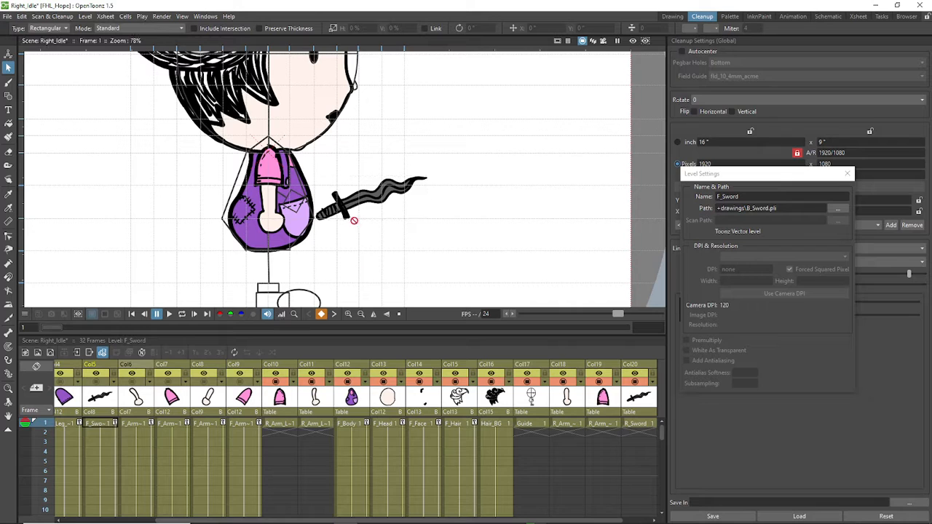
pyautogui.click(646, 399)
pyautogui.click(349, 209)
pyautogui.hotkey('ctrl', 'a')
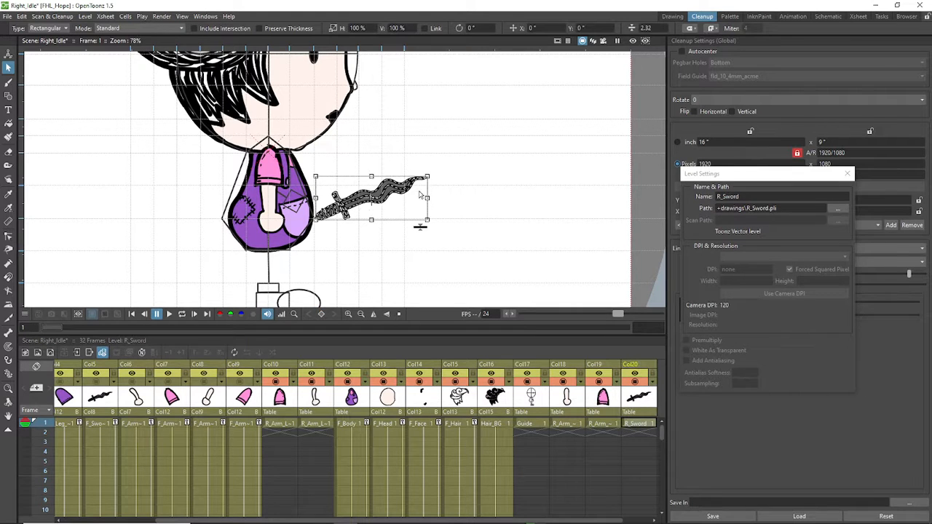
pyautogui.moveTo(420, 226); pyautogui.dragTo(366, 236)
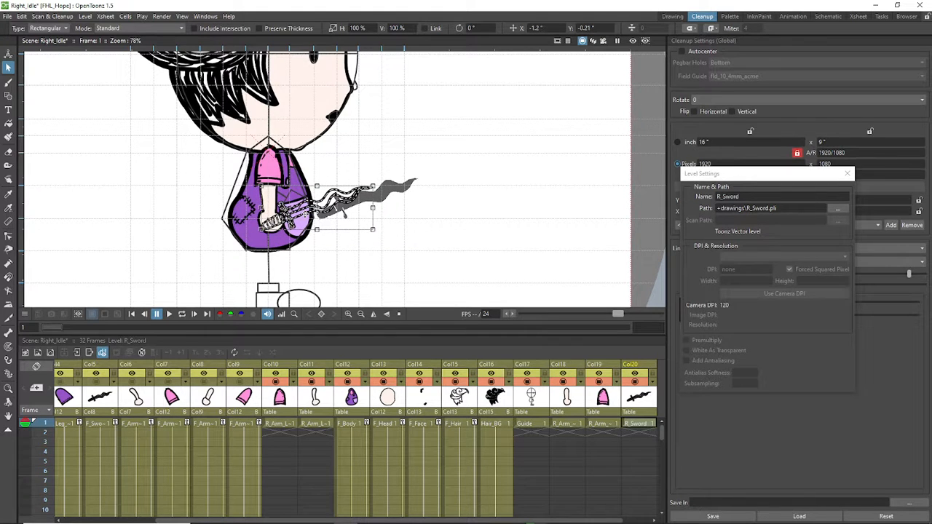
pyautogui.moveTo(321, 206); pyautogui.dragTo(321, 209)
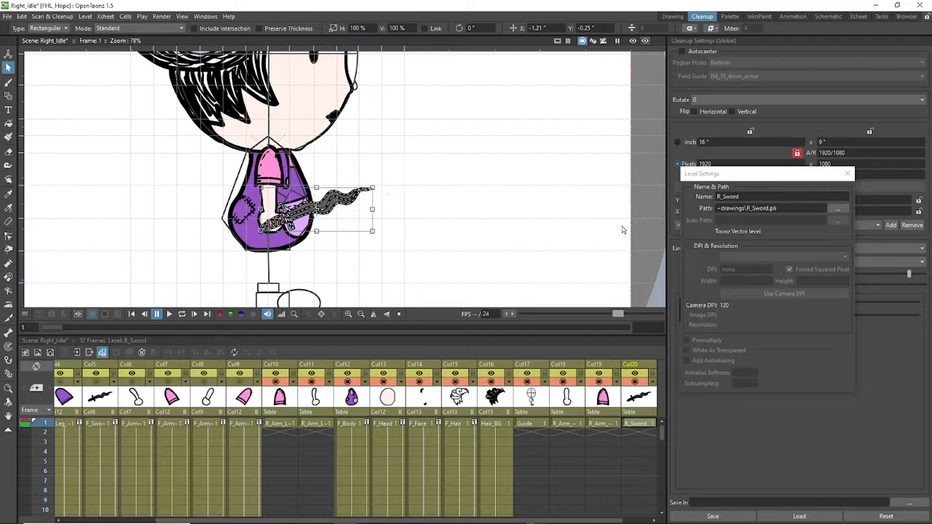
# Step: Move the R_Sword column to Col18 so the sword lies behind the right arm, save the scene, and close the level settings
pyautogui.click(641, 364)
pyautogui.moveTo(641, 364); pyautogui.dragTo(564, 364)
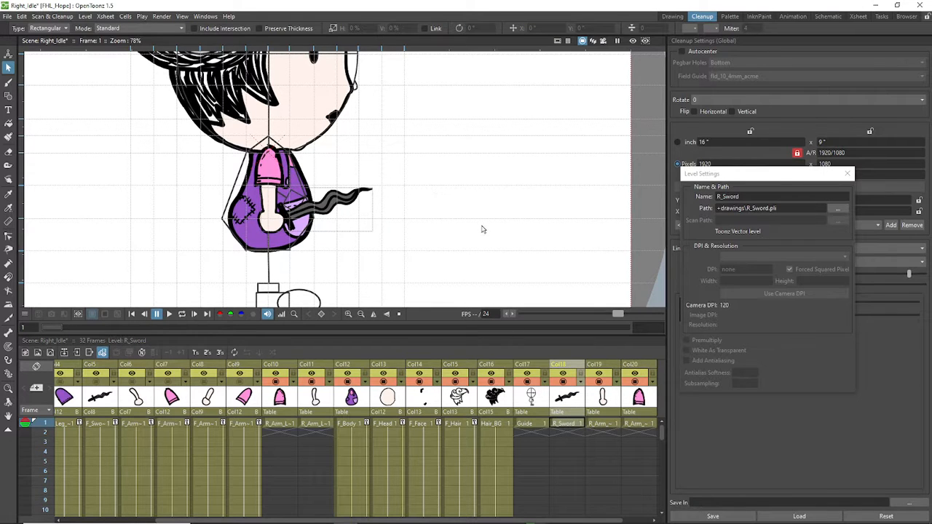
pyautogui.scroll(-2, 481, 229)
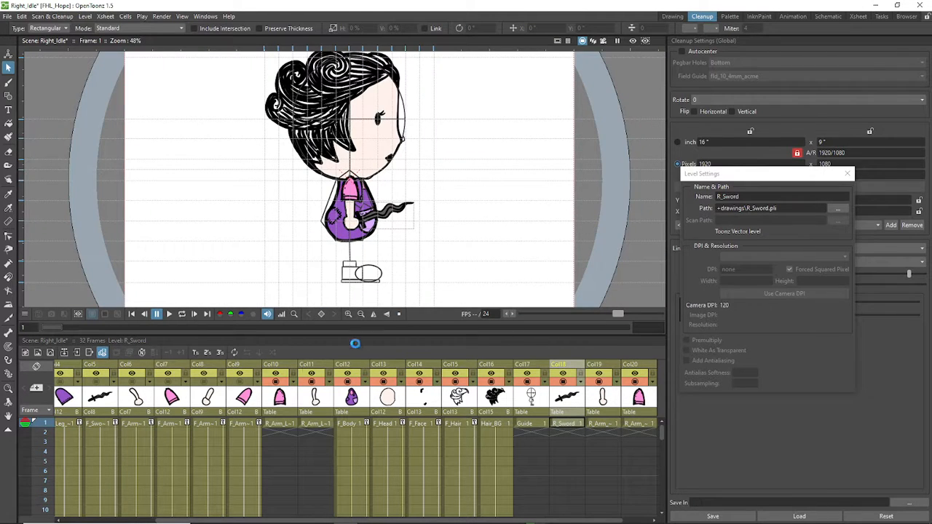
pyautogui.hotkey('ctrl', 's')
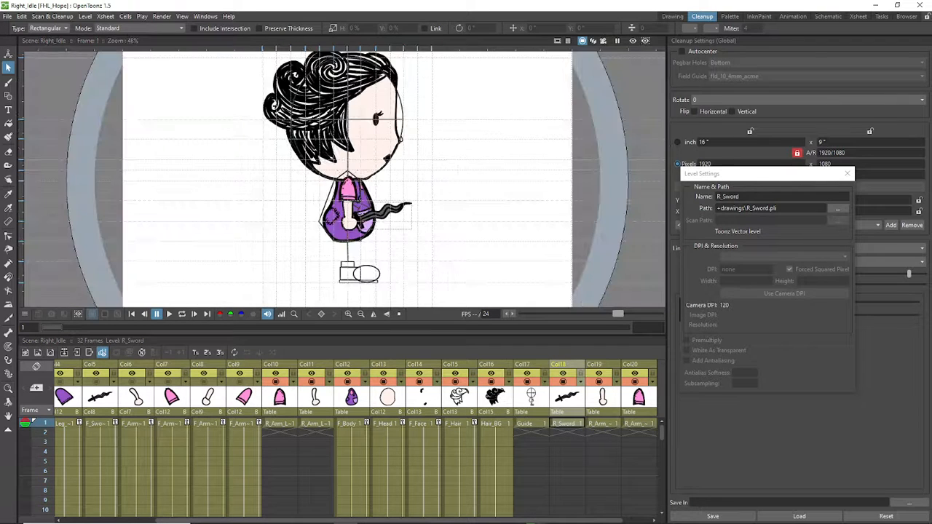
pyautogui.click(847, 173)
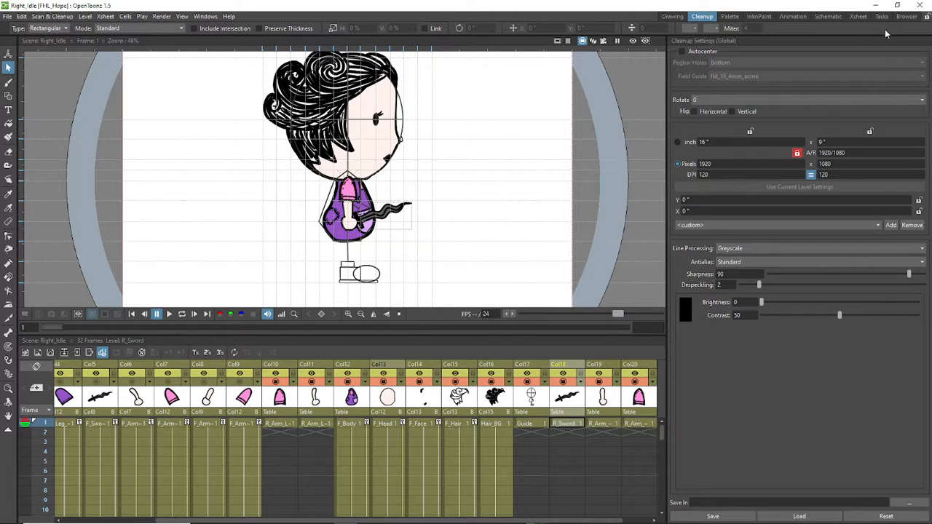
# Step: Restart OpenToonz, look through the R_ level files in the drawings folder while it loads, and reopen the recent scene Right_Idle
pyautogui.click(920, 6)
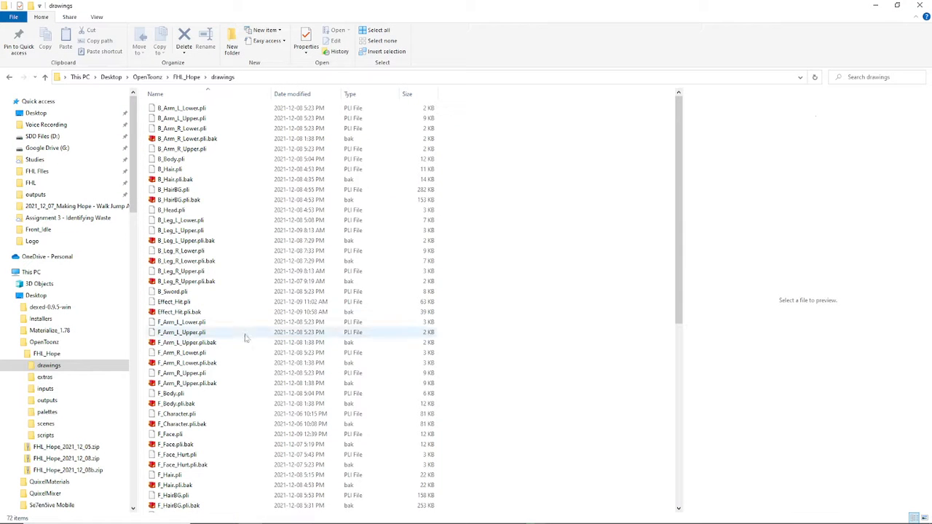
pyautogui.click(345, 515)
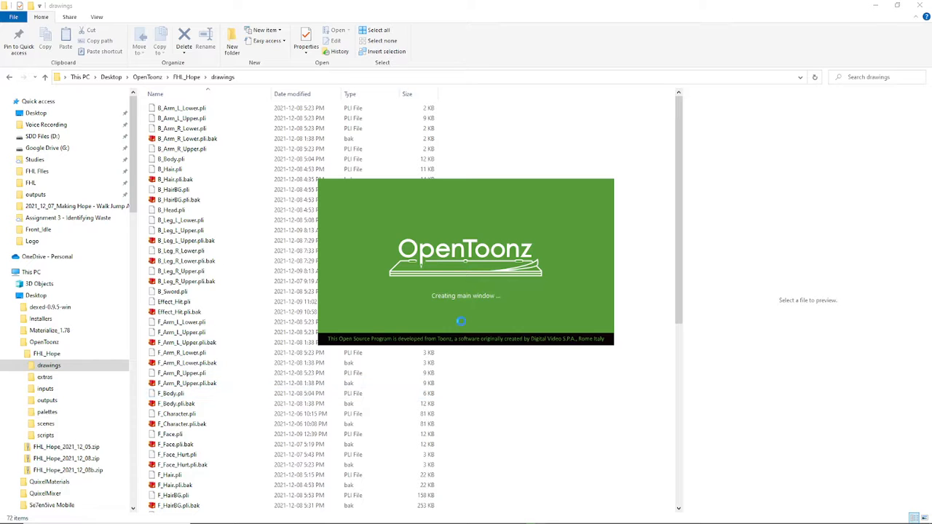
pyautogui.scroll(-4, 196, 470)
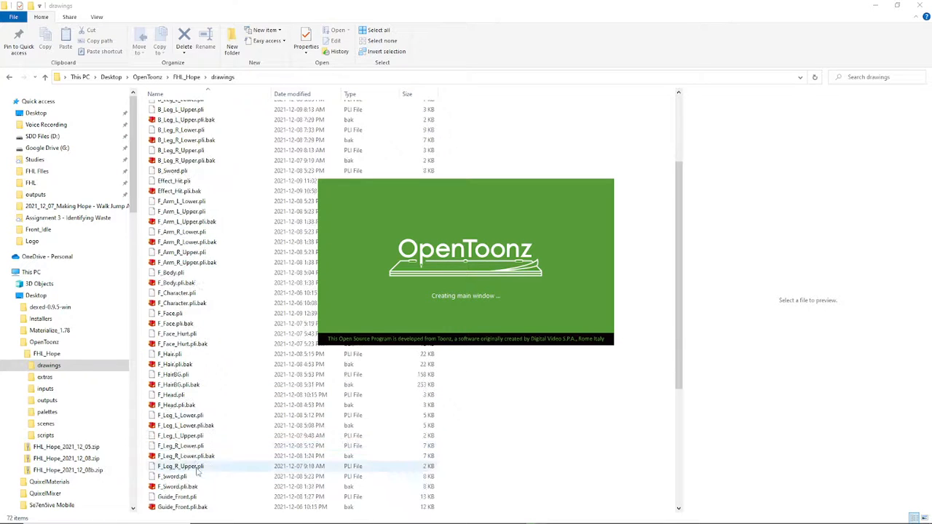
pyautogui.scroll(-7, 197, 472)
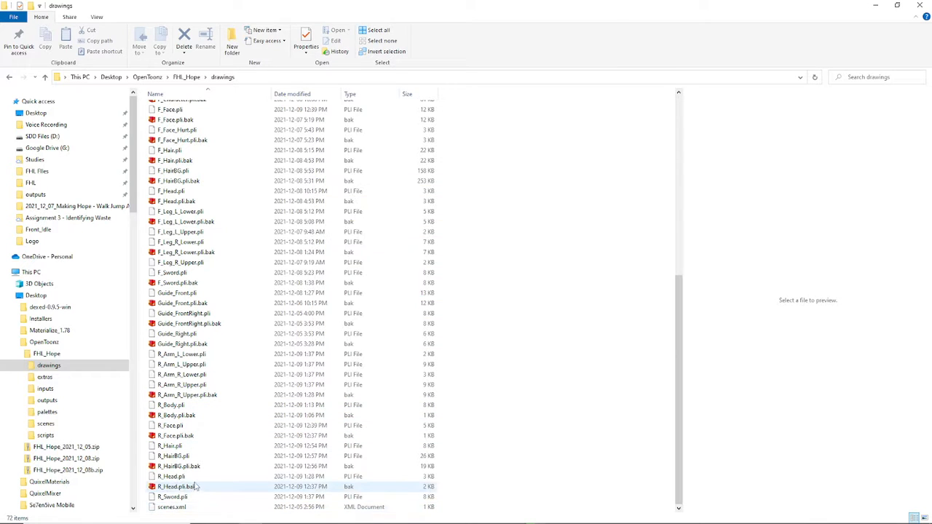
pyautogui.hotkey('alt', 'Tab')
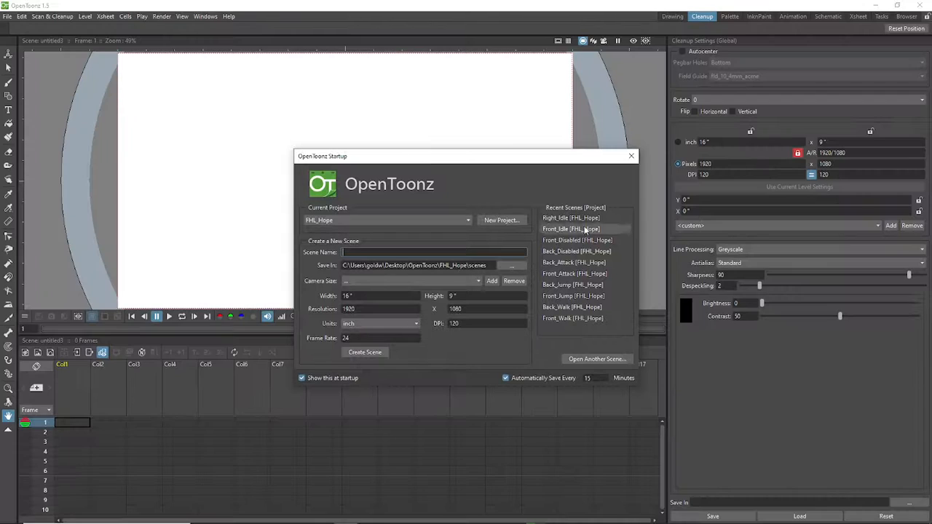
pyautogui.click(572, 218)
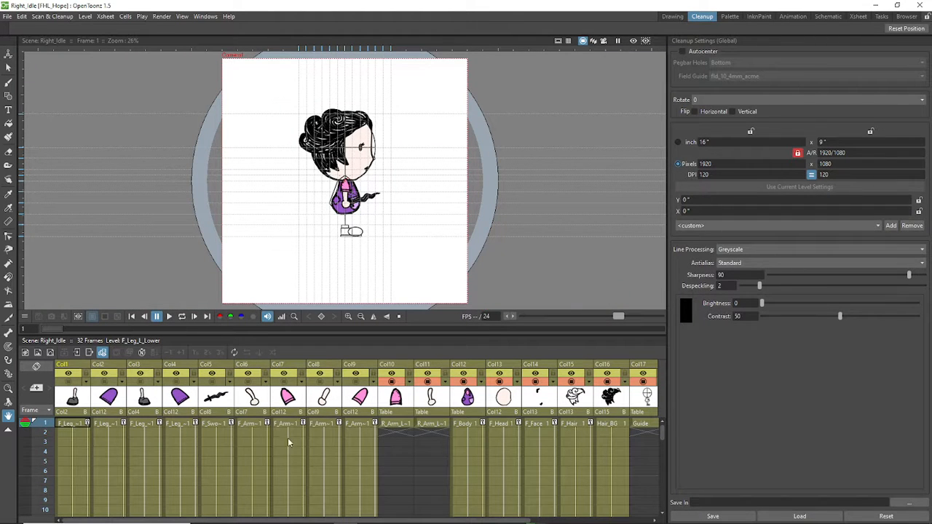
# Step: Change the file path of the F_Sword level in Col5 to R_Sword.pli in the drawings folder, accepting the shared path
pyautogui.rightClick(220, 425)
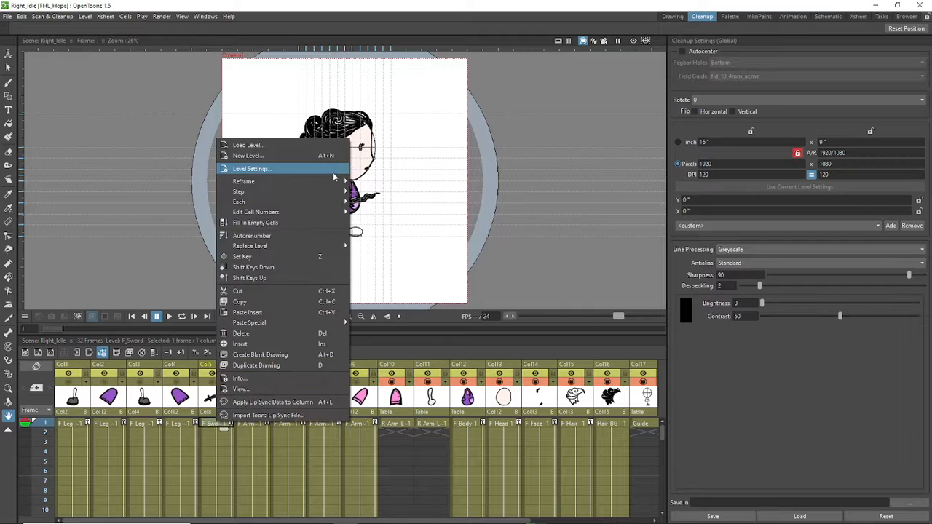
pyautogui.click(306, 168)
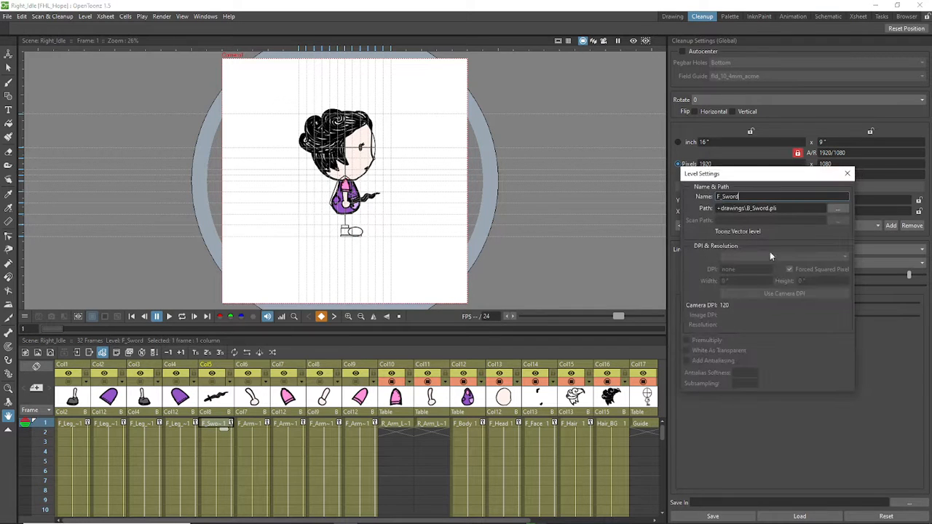
pyautogui.click(837, 209)
pyautogui.scroll(-3, 479, 324)
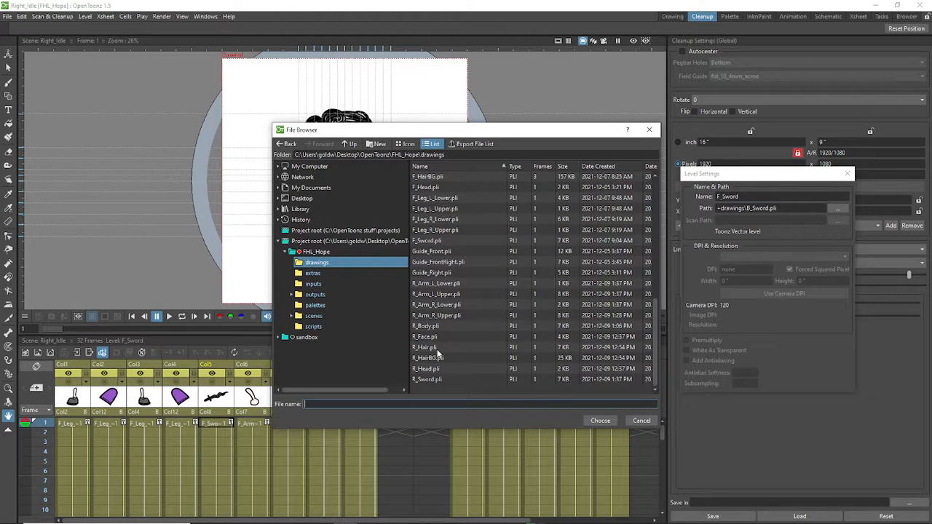
pyautogui.click(432, 379)
pyautogui.click(600, 421)
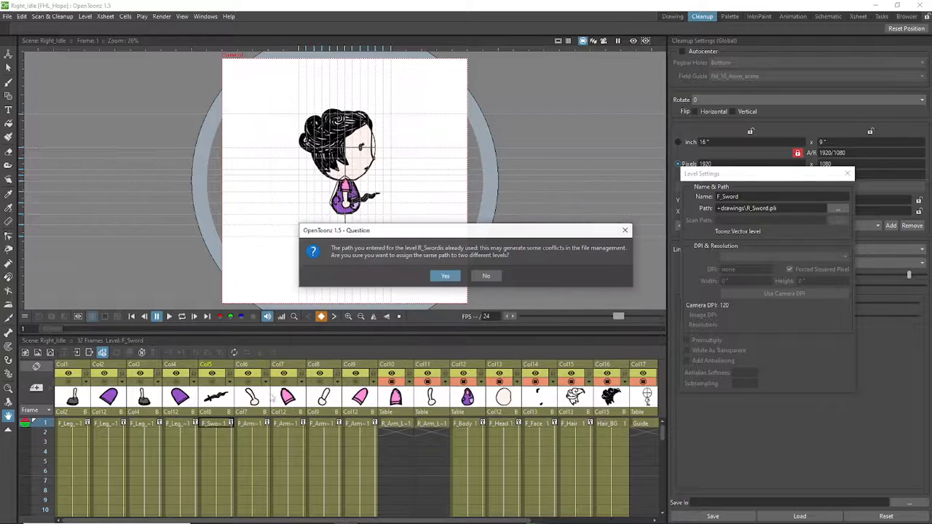
pyautogui.click(445, 276)
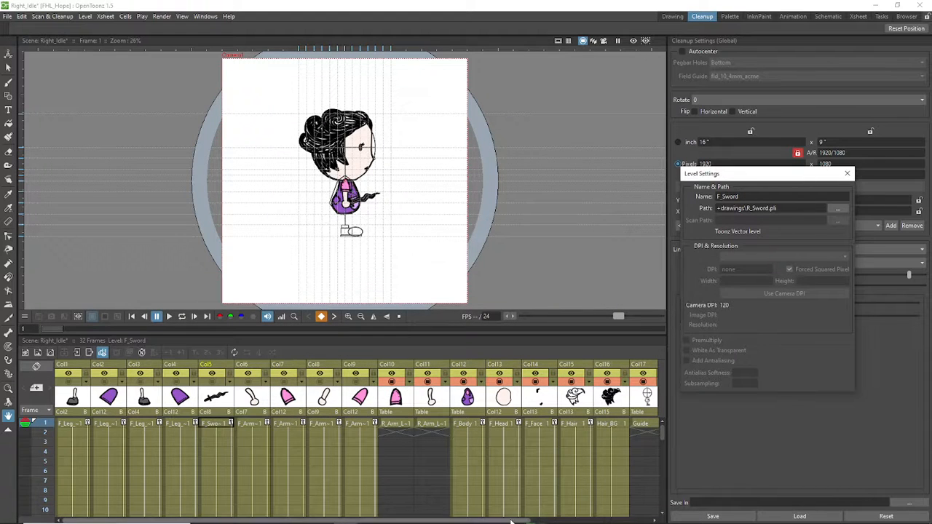
# Step: Delete the separate R_Sword column, Col18, from the Xsheet
pyautogui.hscroll(3, 511, 522)
pyautogui.click(528, 369)
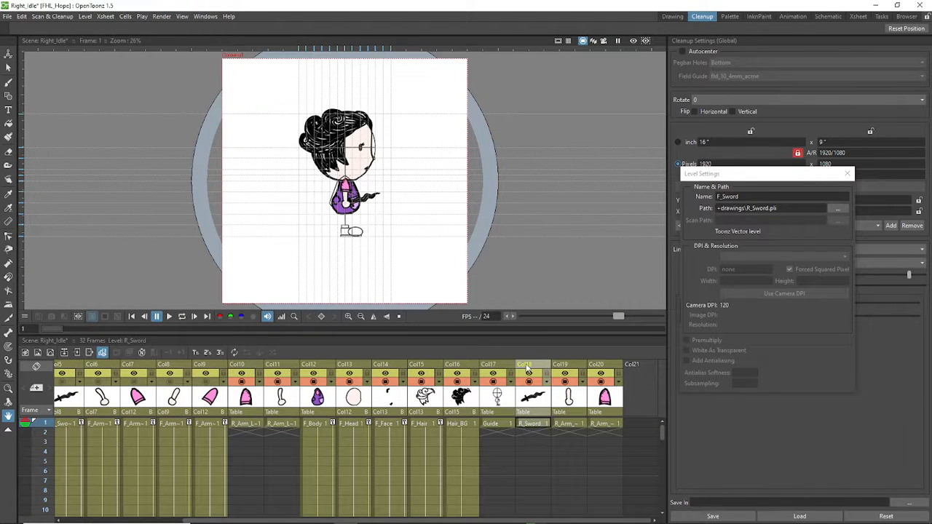
pyautogui.press('Delete')
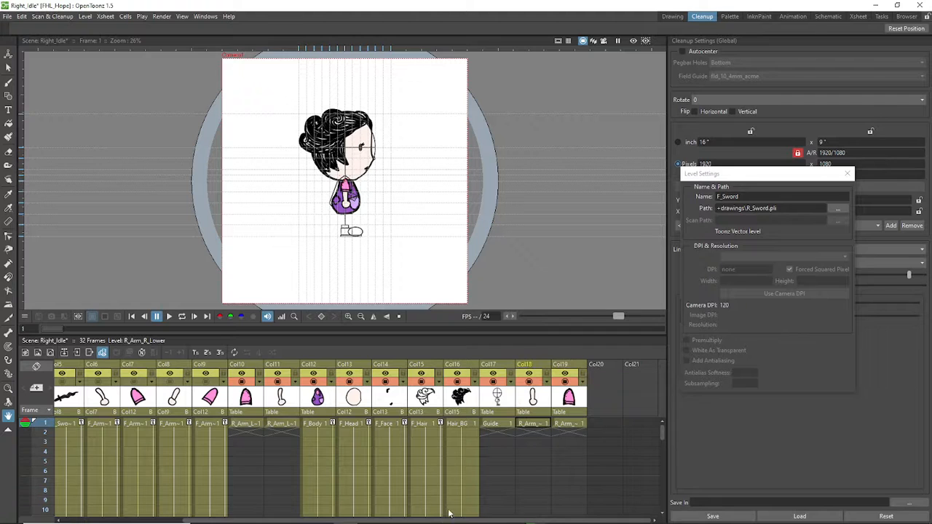
# Step: Change the path of the F_Arm_R_Lower level to R_Arm_R_Lower.pli from the drawings folder, accepting the shared path
pyautogui.hscroll(-3, 450, 514)
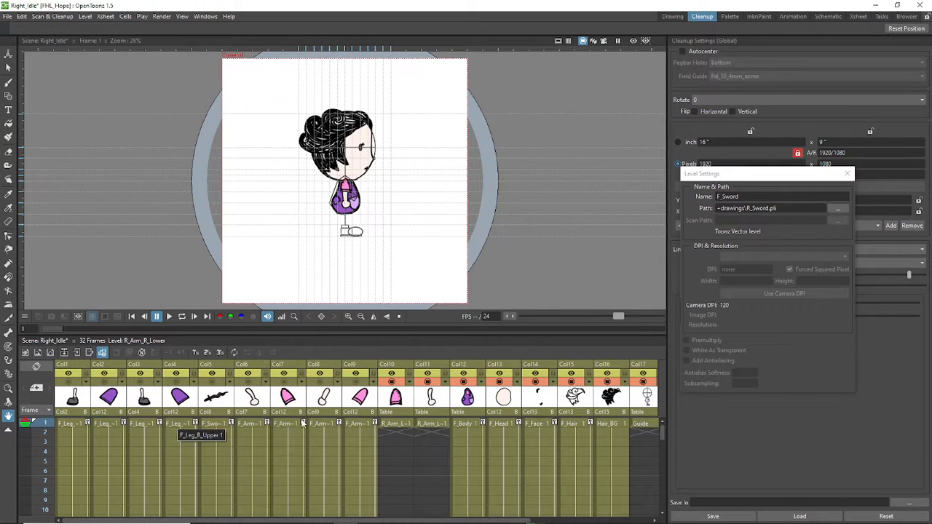
pyautogui.click(254, 425)
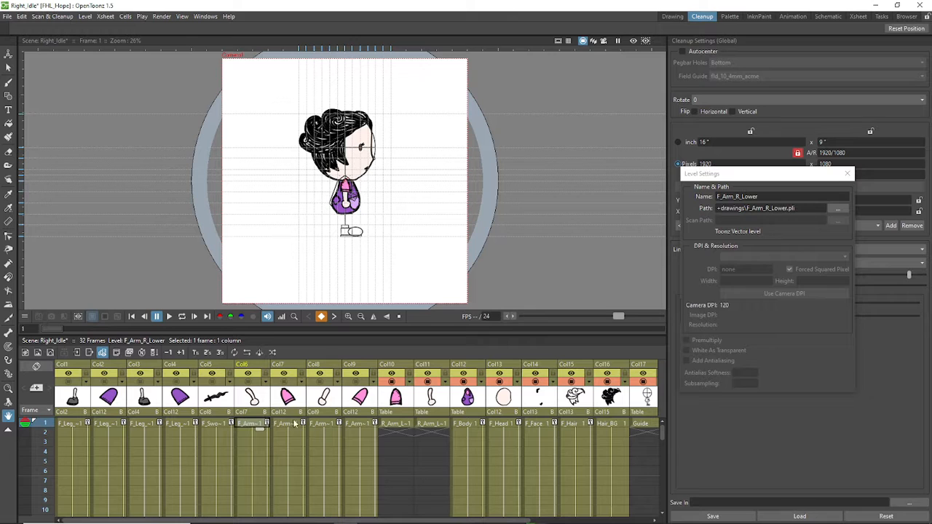
pyautogui.rightClick(254, 426)
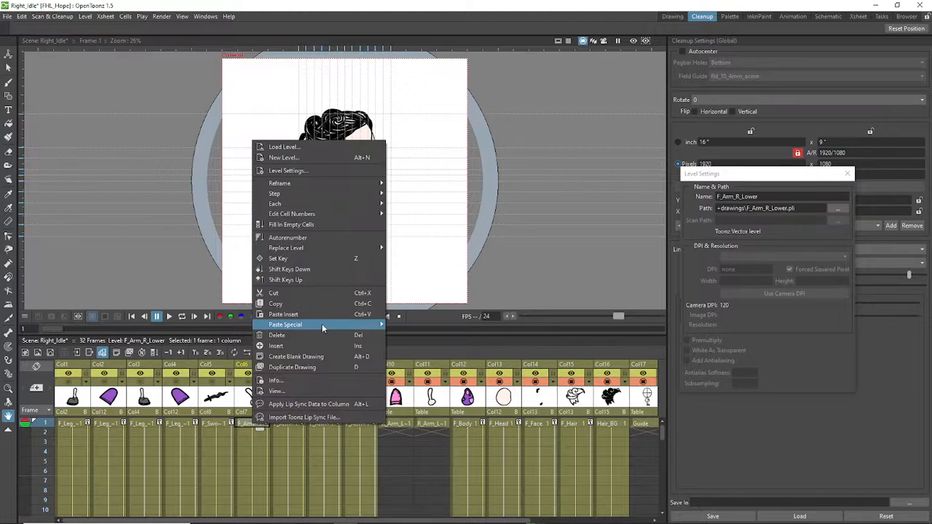
pyautogui.click(350, 171)
pyautogui.click(837, 209)
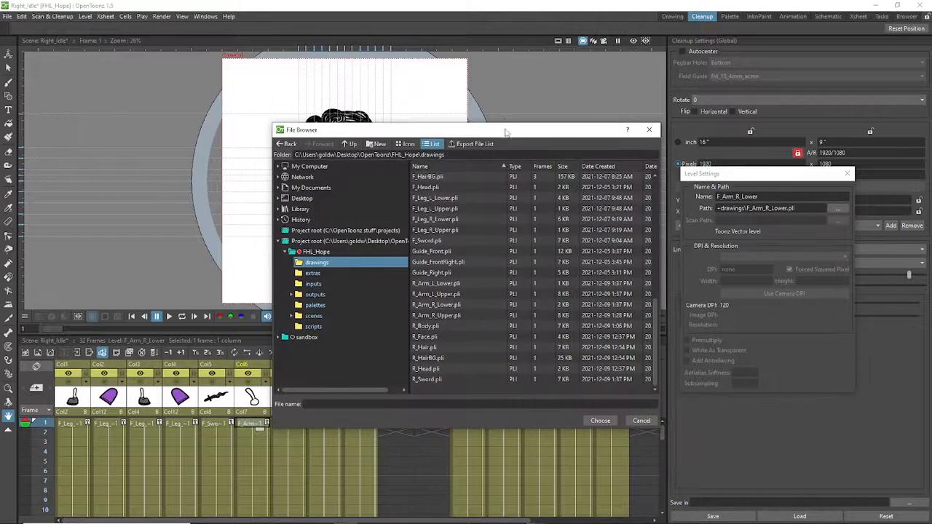
pyautogui.moveTo(506, 132)
pyautogui.mouseDown()
pyautogui.moveTo(785, 101)
pyautogui.moveTo(739, 90)
pyautogui.mouseUp()
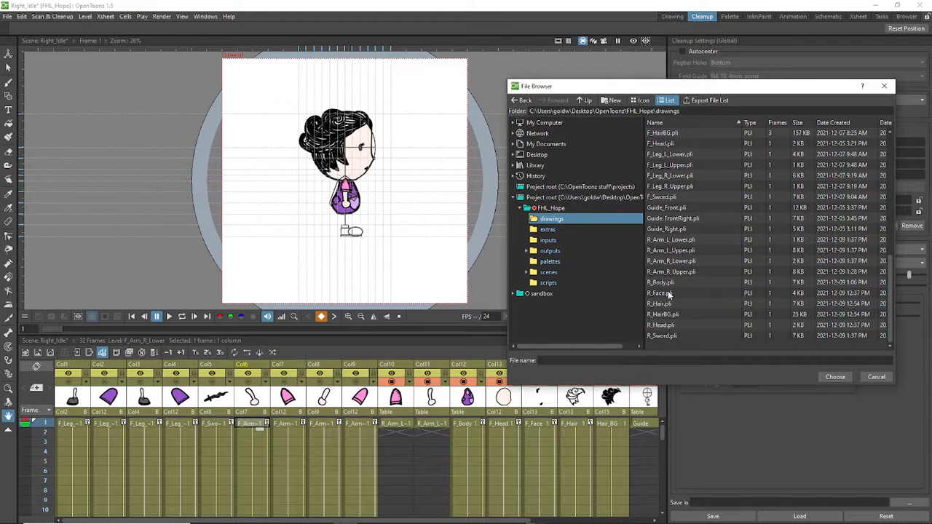
pyautogui.scroll(1, 689, 283)
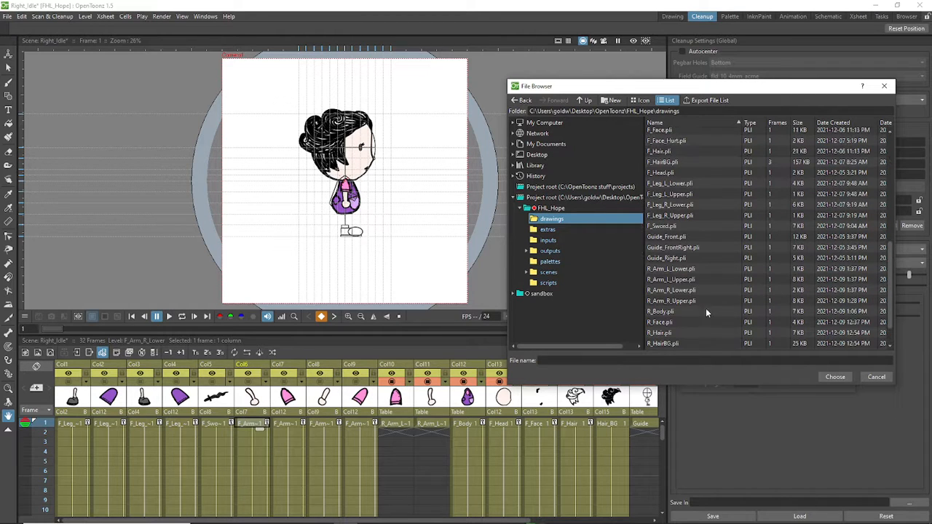
pyautogui.scroll(3, 718, 288)
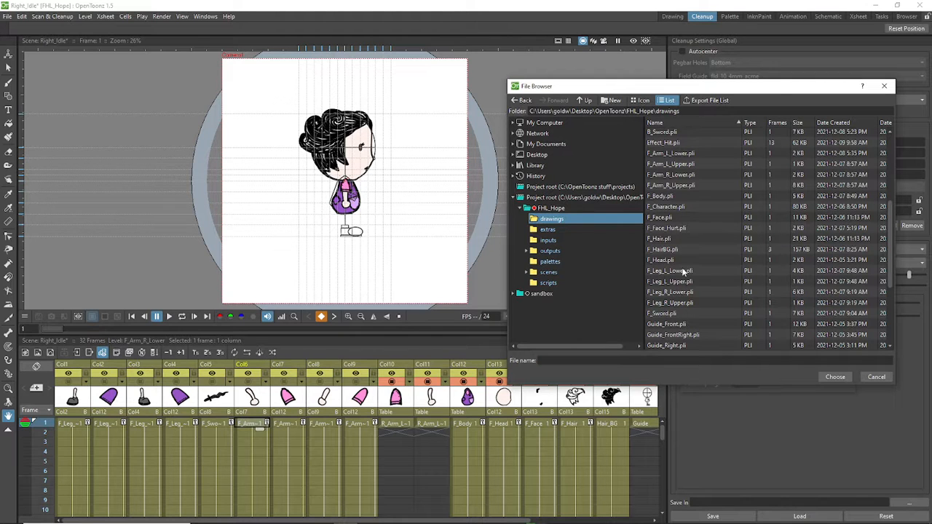
pyautogui.scroll(-4, 683, 273)
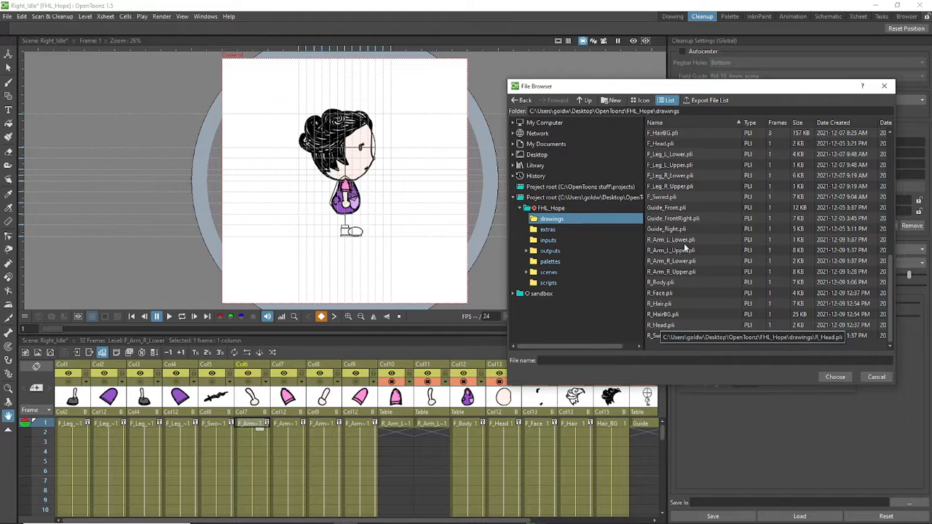
pyautogui.scroll(5, 692, 252)
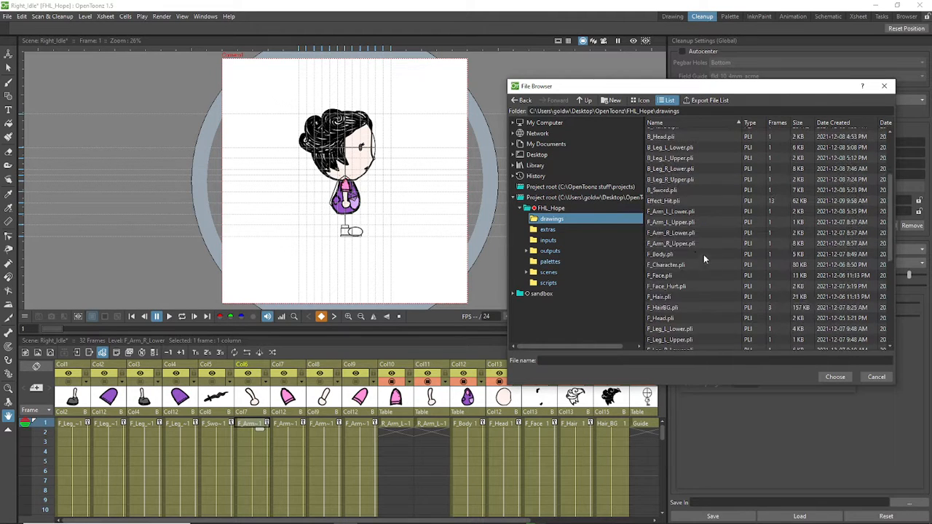
pyautogui.scroll(-5, 704, 254)
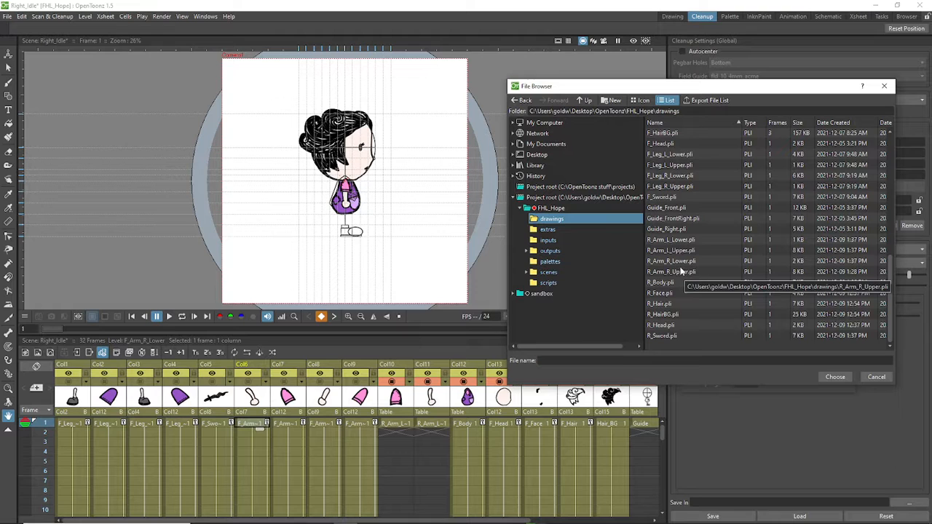
pyautogui.click(682, 264)
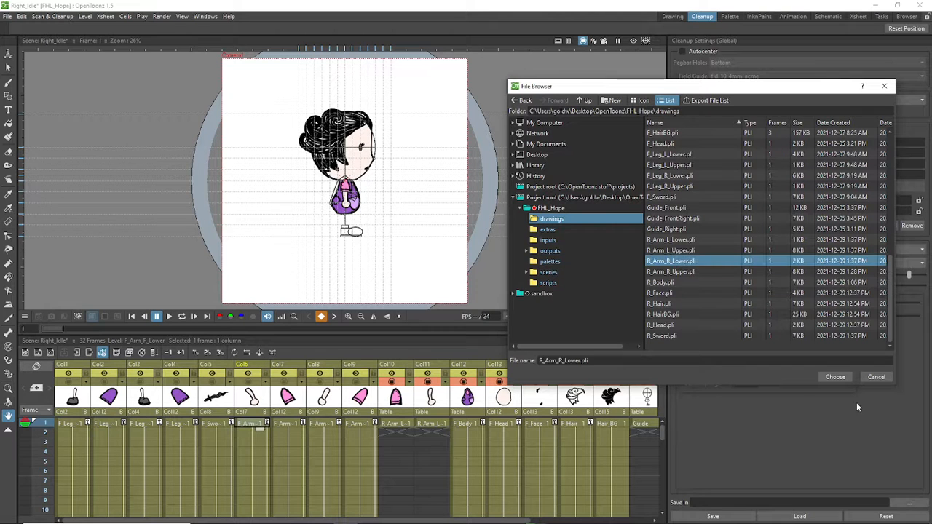
pyautogui.click(834, 376)
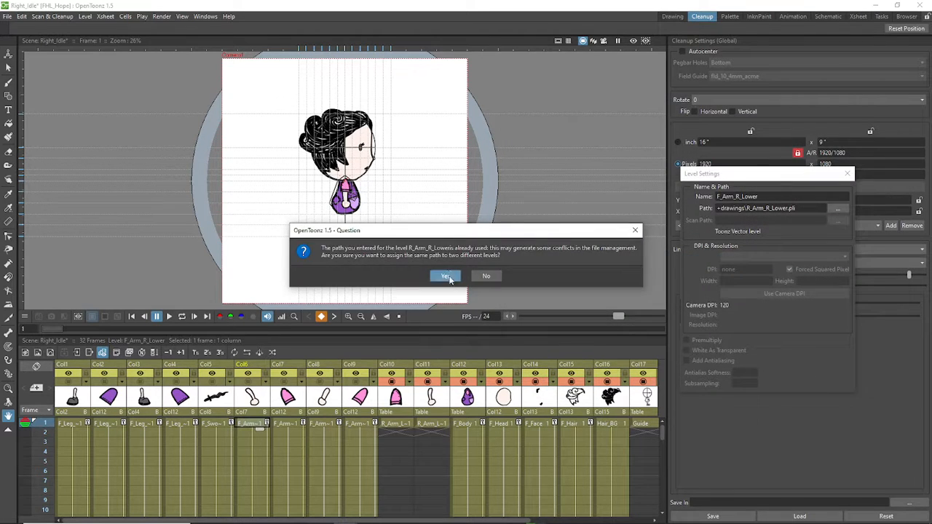
pyautogui.click(447, 276)
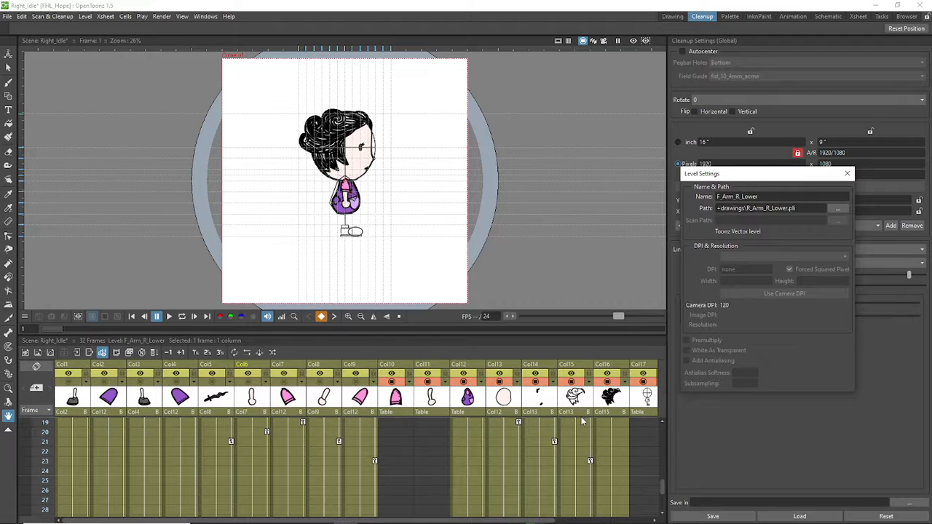
# Step: Delete the spare R_Arm_R_Lower column at the end of the Xsheet
pyautogui.moveTo(543, 520); pyautogui.dragTo(623, 521)
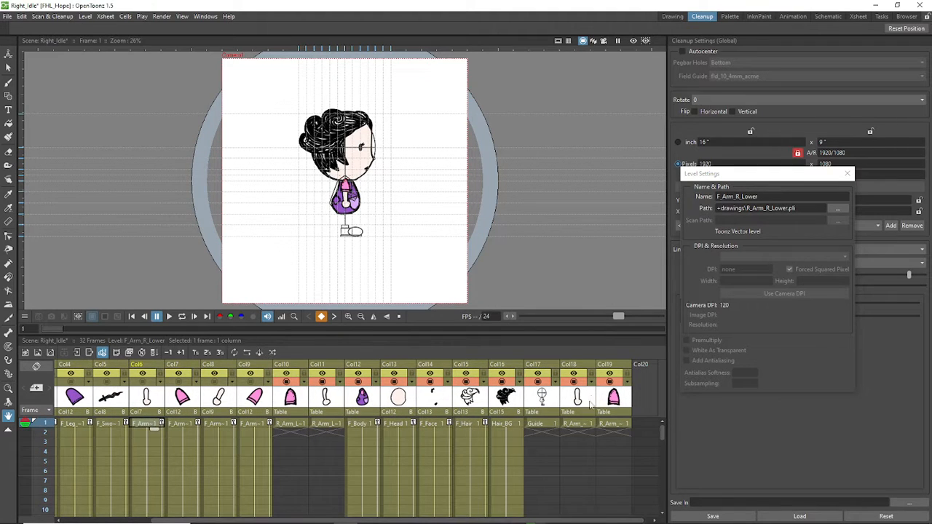
pyautogui.click(580, 368)
pyautogui.rightClick(580, 367)
pyautogui.click(632, 207)
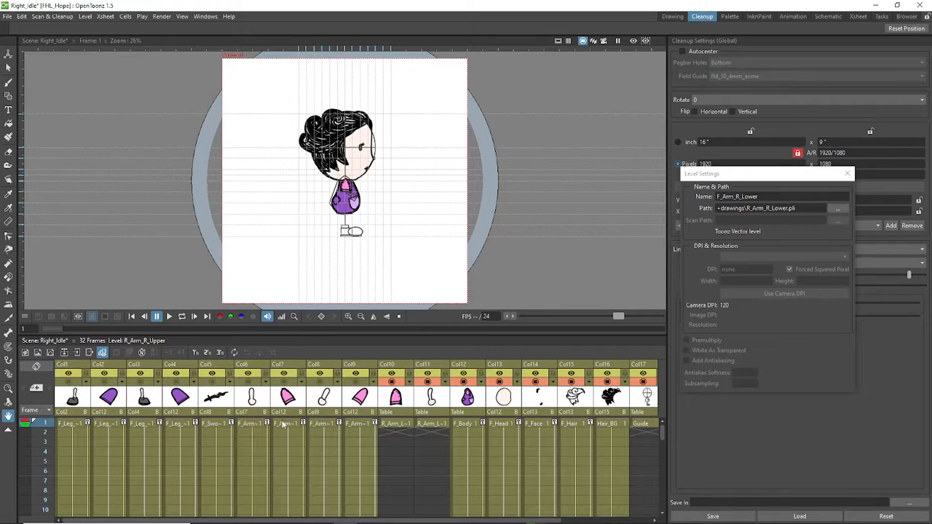
# Step: Change the F_Arm_R_Upper level's path to R_Arm_R_Upper.pli, accepting the shared path, and show both F_Arm_R columns in the viewer
pyautogui.click(284, 426)
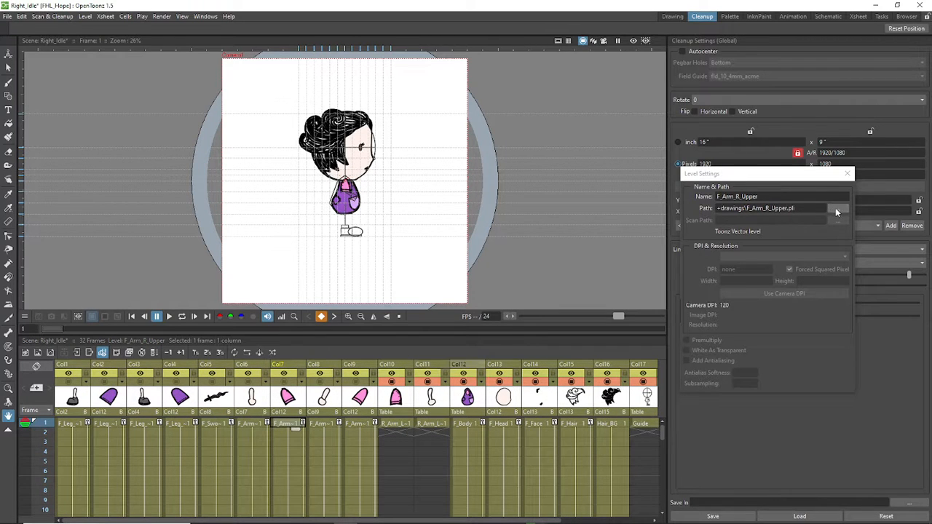
pyautogui.click(835, 207)
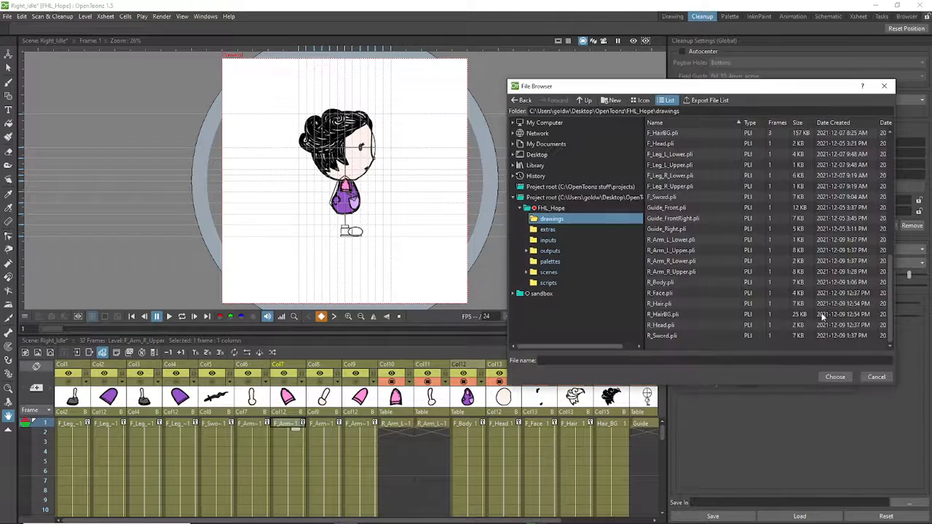
pyautogui.click(681, 271)
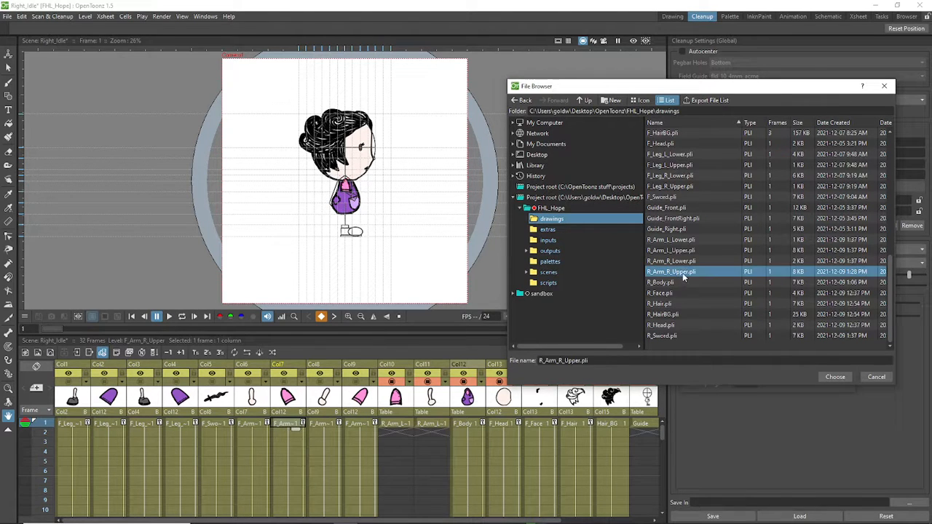
pyautogui.click(835, 377)
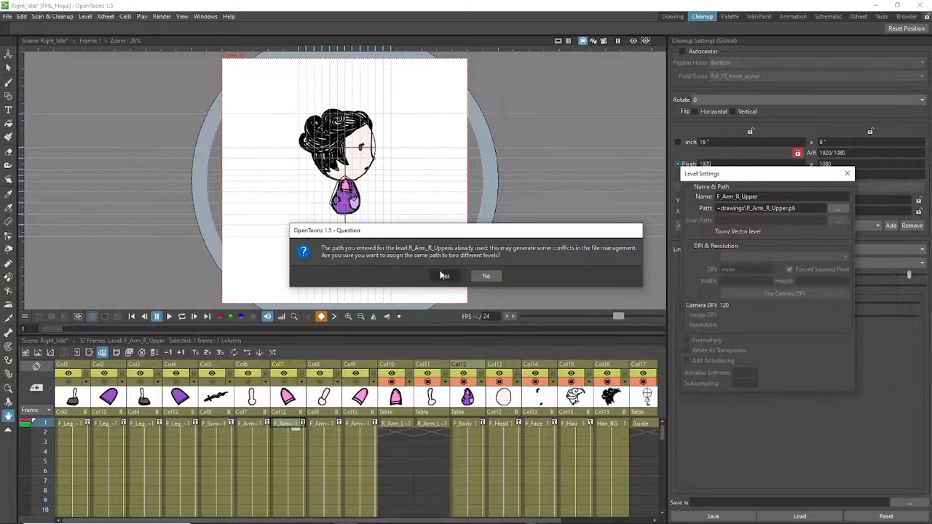
pyautogui.click(444, 273)
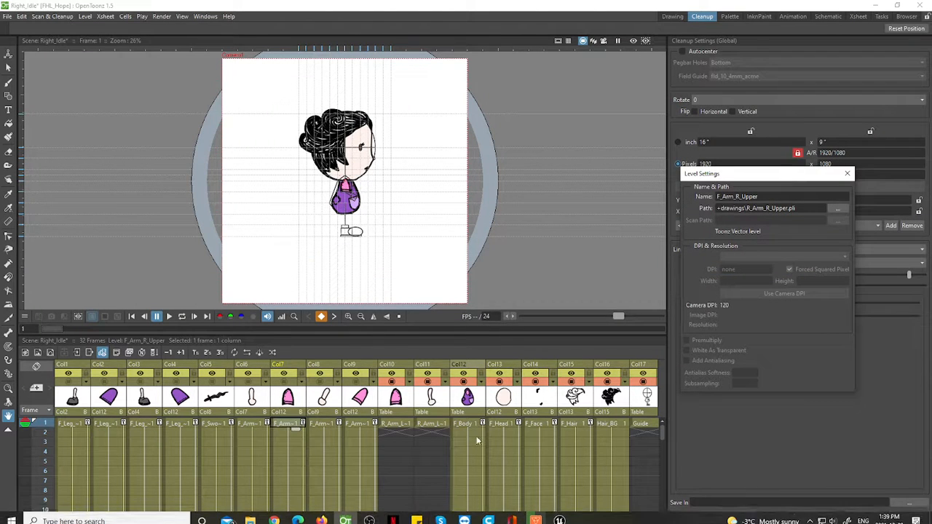
pyautogui.click(285, 383)
pyautogui.click(255, 383)
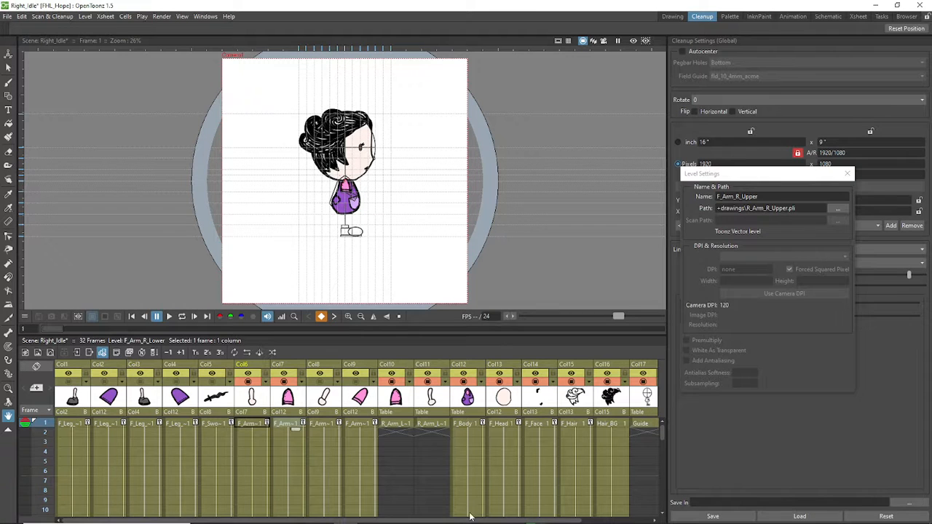
# Step: Delete the spare R_Arm_R_Upper column and move the F_Body column in front of the F_Arm_R_Lower column
pyautogui.moveTo(470, 518); pyautogui.dragTo(547, 522)
pyautogui.click(610, 430)
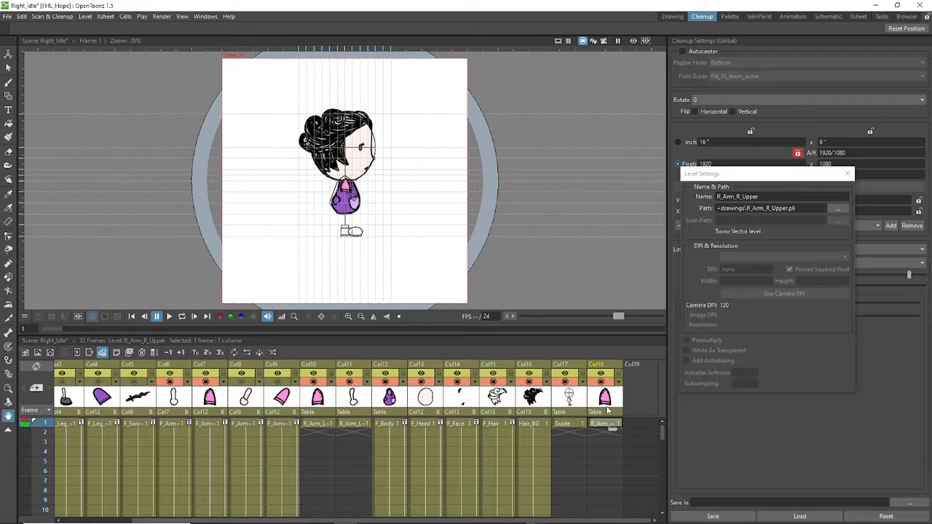
pyautogui.click(599, 370)
pyautogui.press('Delete')
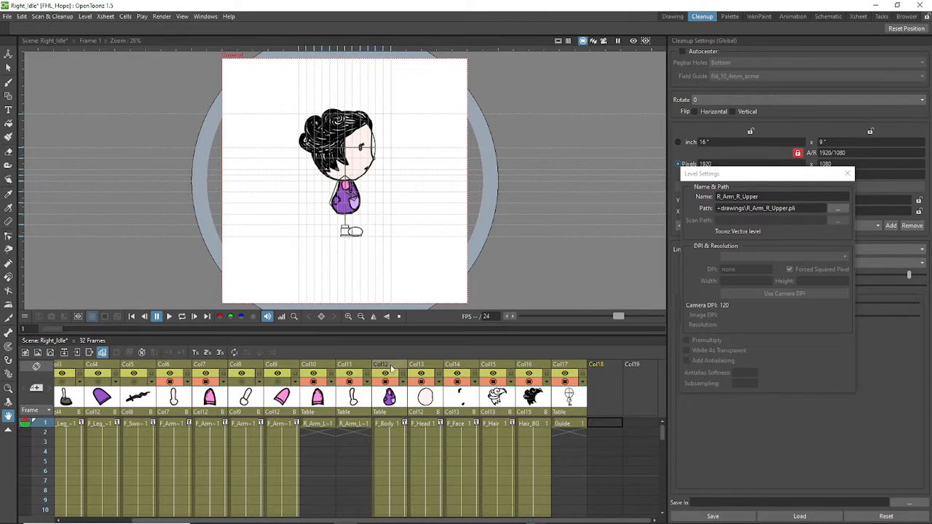
pyautogui.moveTo(391, 365); pyautogui.dragTo(174, 367)
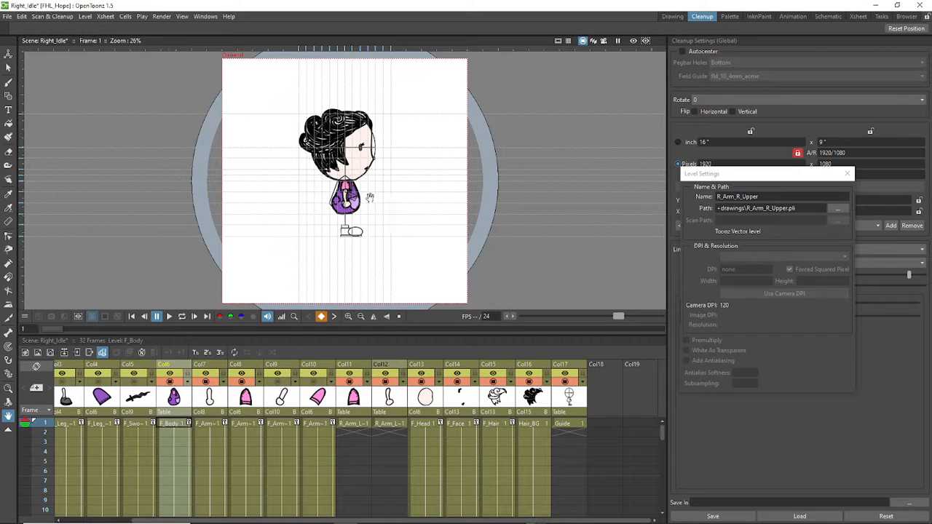
# Step: Hide the R_Arm_L_Upper and R_Arm_L_Lower columns in the viewer and show the F_Arm_L_Lower column
pyautogui.scroll(5, 346, 201)
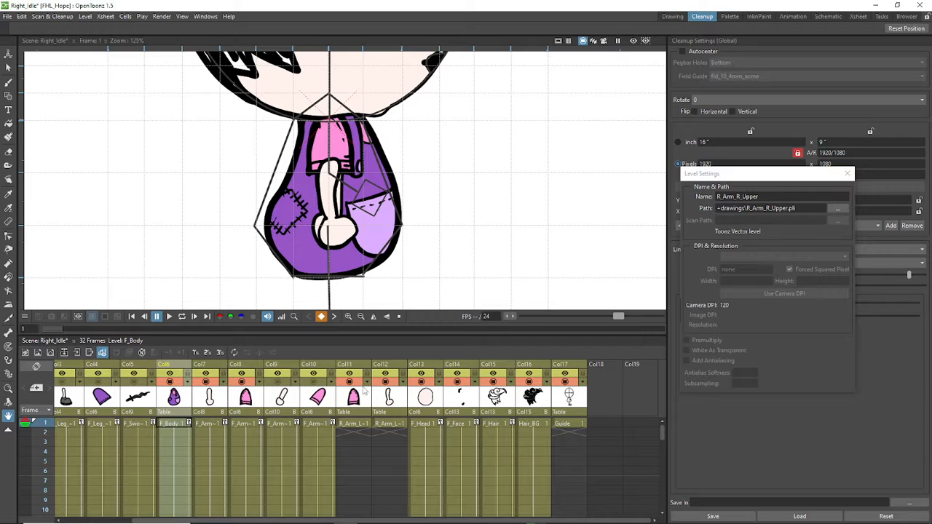
pyautogui.click(352, 383)
pyautogui.click(386, 382)
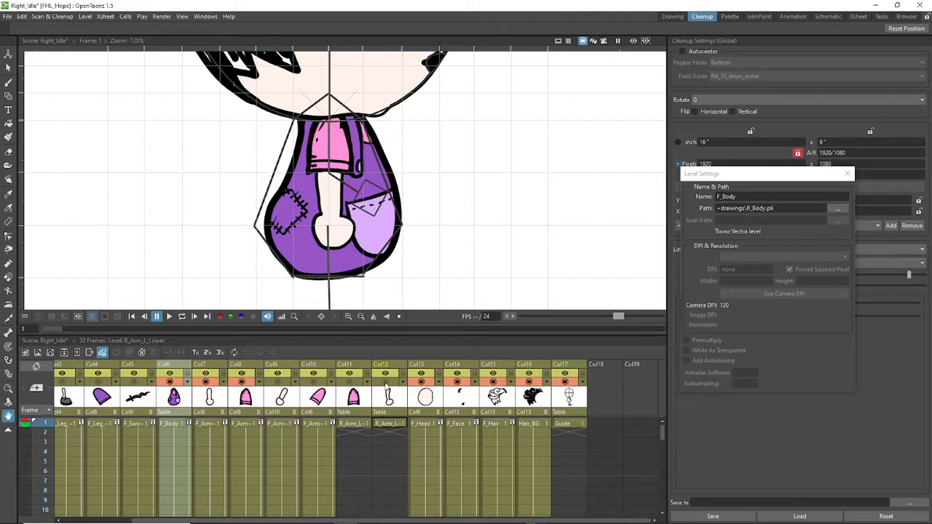
pyautogui.click(349, 382)
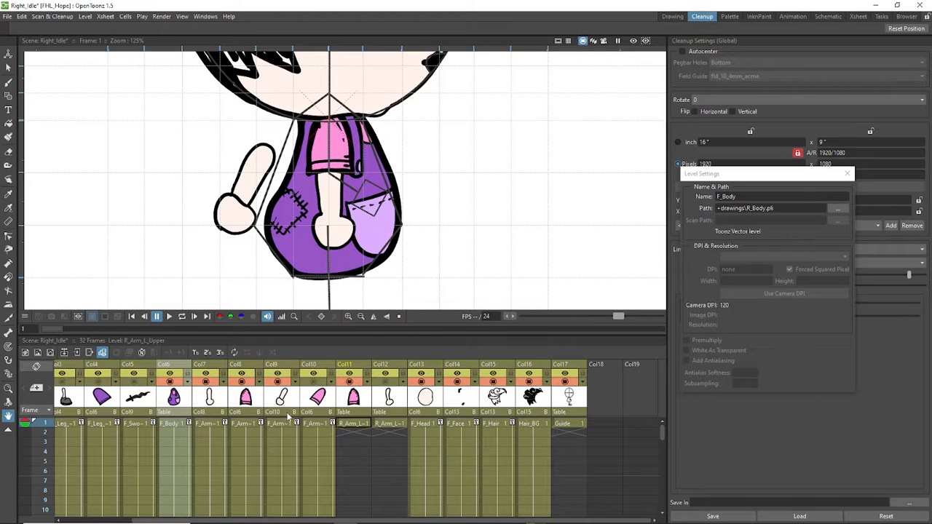
# Step: Change the F_Arm_L_Lower level's path to R_Arm_L_Lower.pli, accepting the shared path, and delete the spare R_Arm_L_Lower column
pyautogui.rightClick(282, 424)
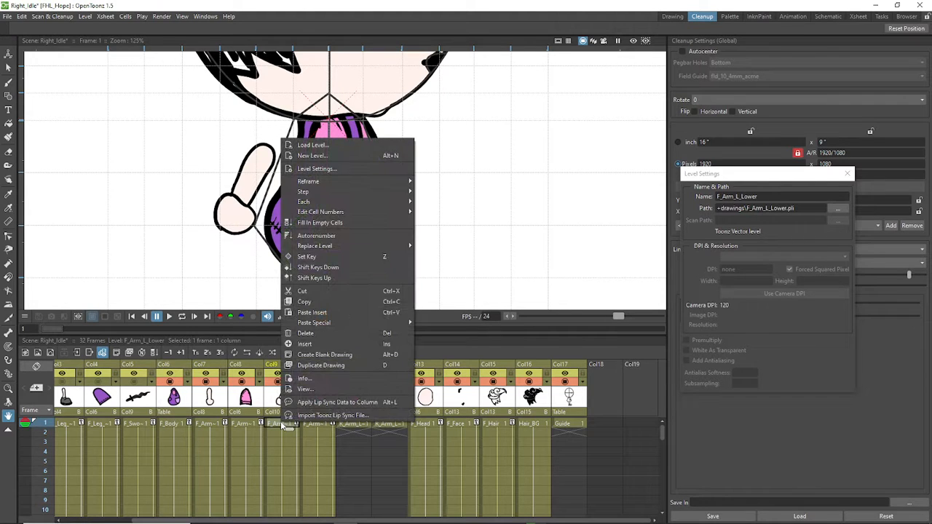
pyautogui.click(817, 177)
pyautogui.click(839, 208)
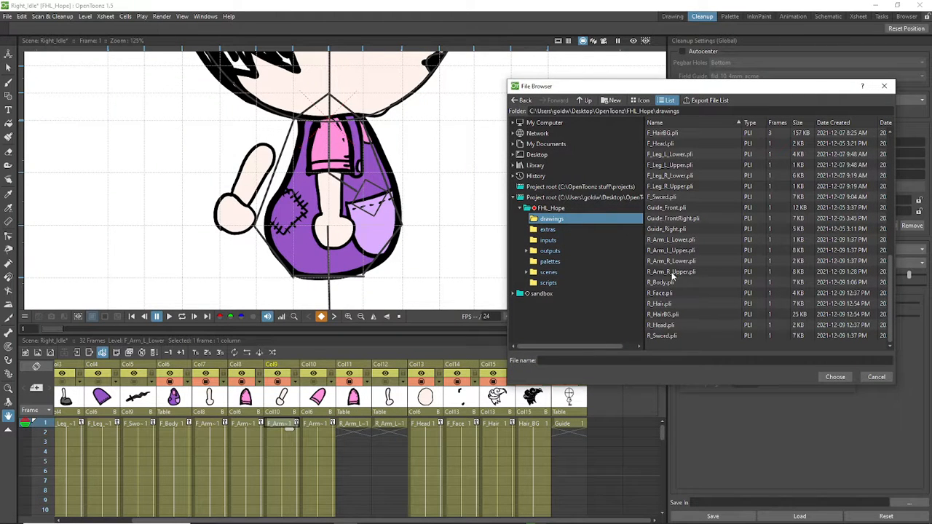
pyautogui.click(681, 241)
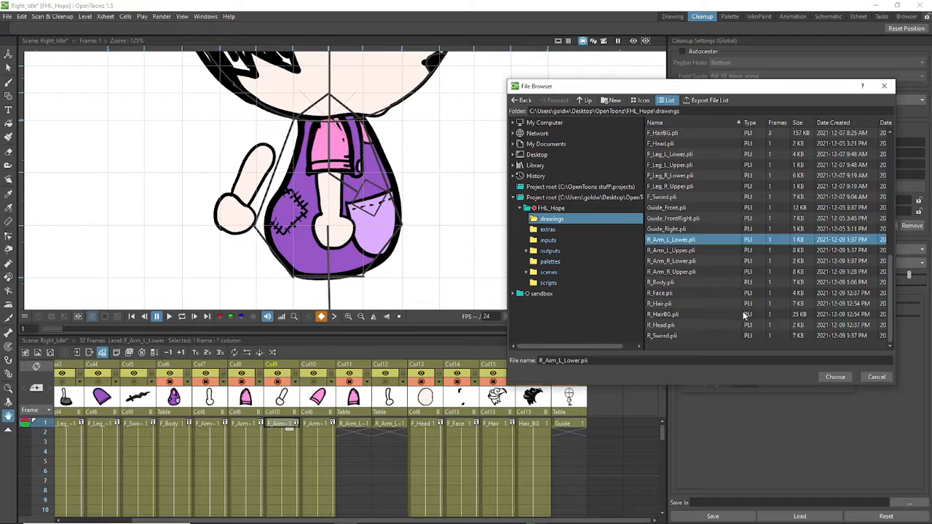
pyautogui.click(836, 377)
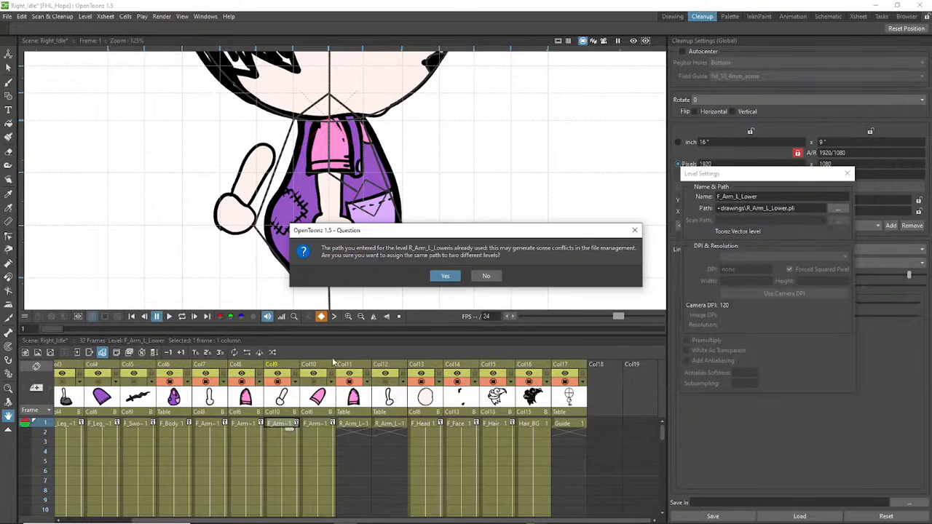
pyautogui.click(445, 275)
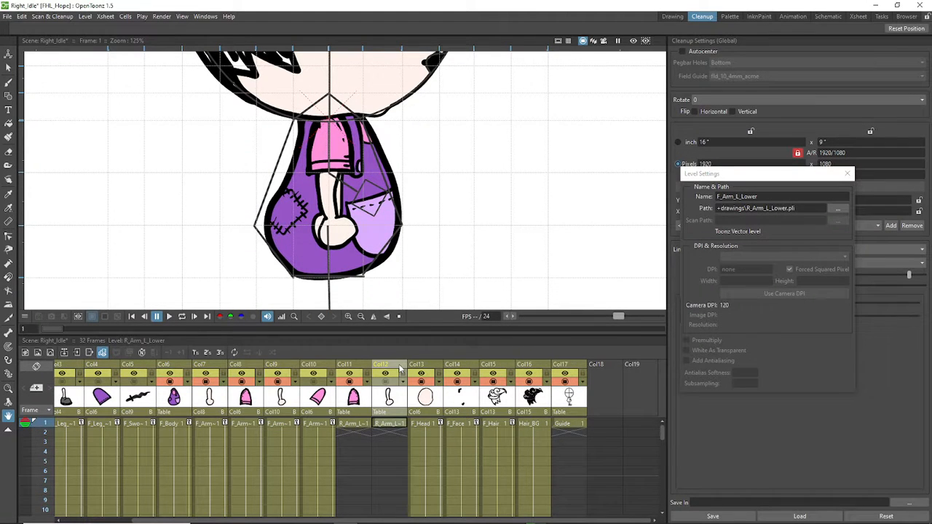
pyautogui.press('Delete')
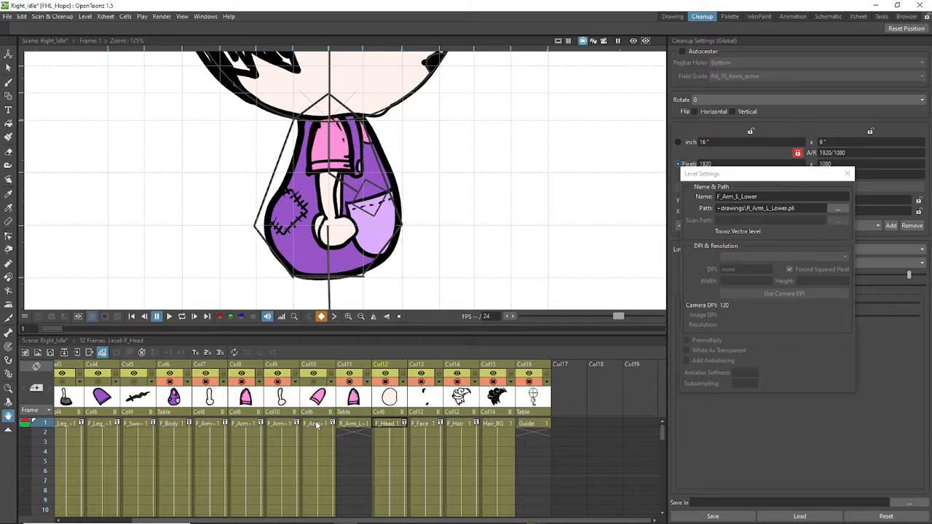
# Step: Change the F_Arm_L_Upper level's path to R_Arm_L_Upper.pli, accepting the shared path, and delete the spare R_Arm_L_Upper column
pyautogui.click(317, 425)
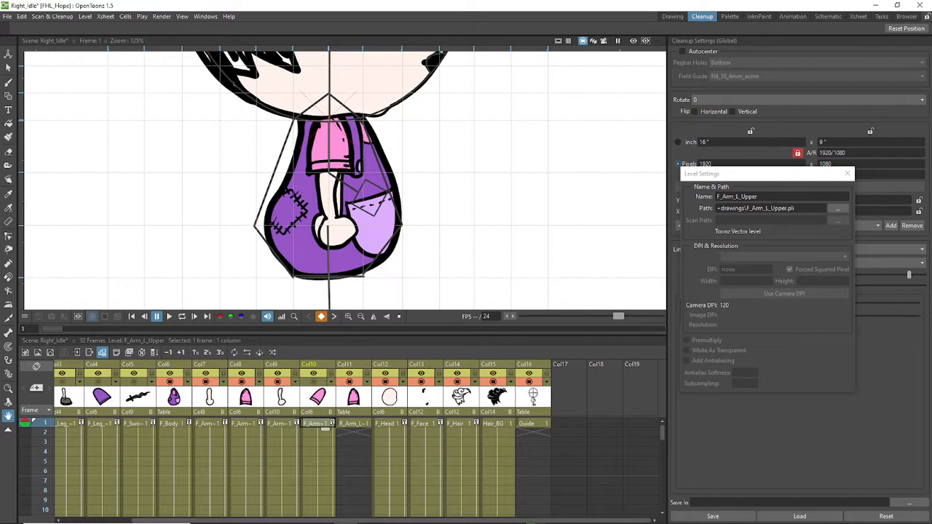
pyautogui.click(838, 209)
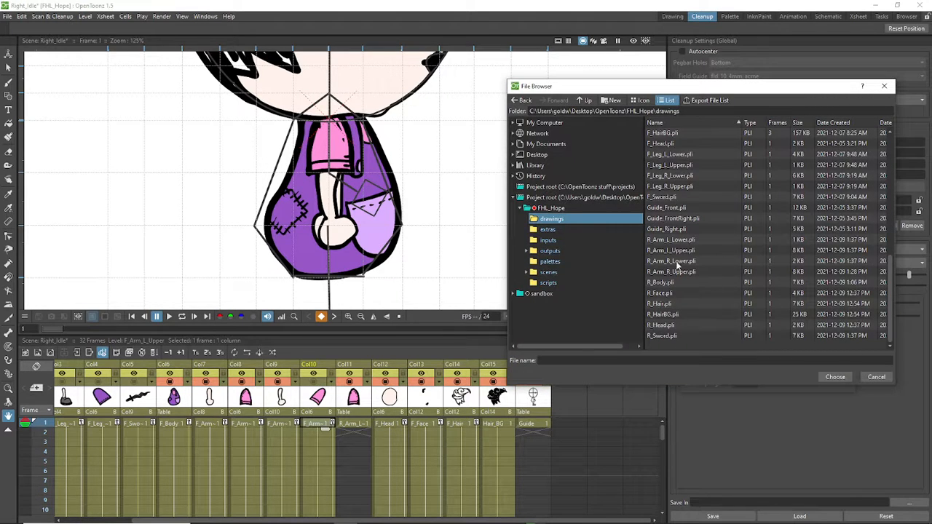
pyautogui.click(688, 250)
pyautogui.click(835, 377)
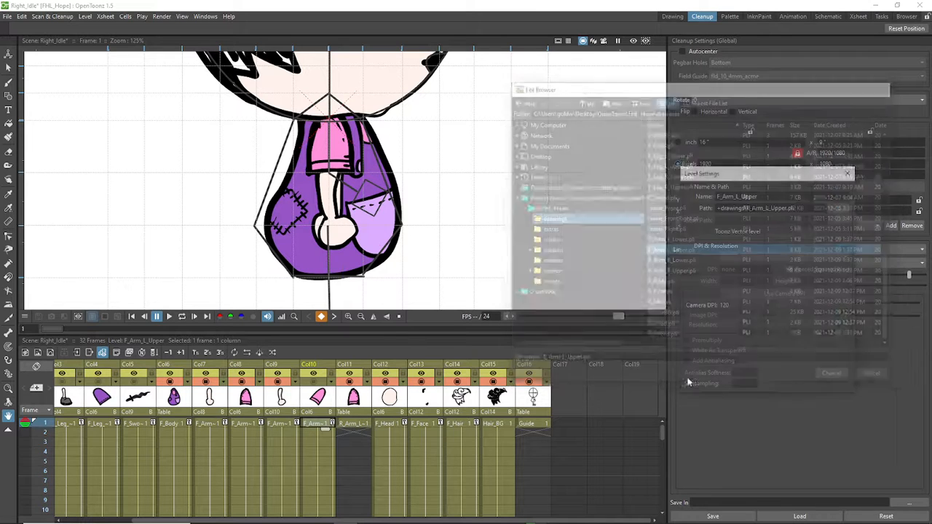
pyautogui.click(445, 275)
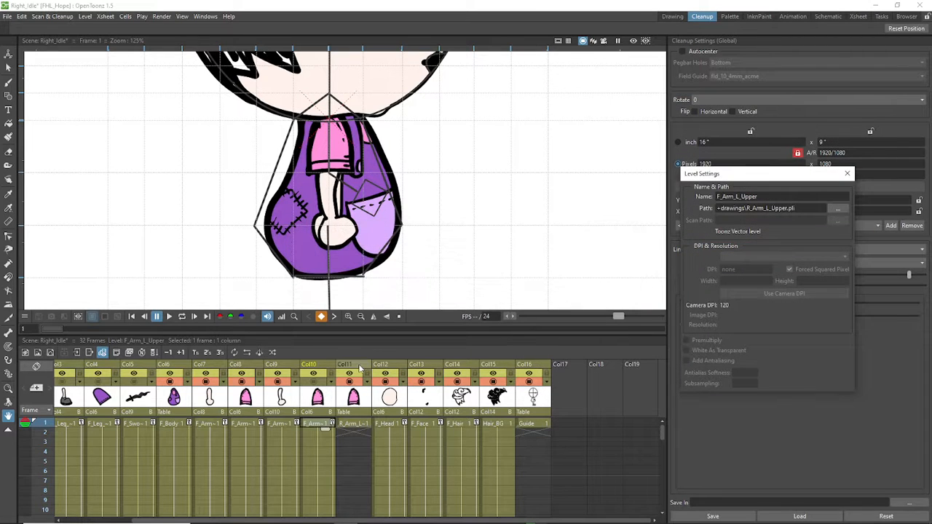
pyautogui.click(359, 370)
pyautogui.press('Delete')
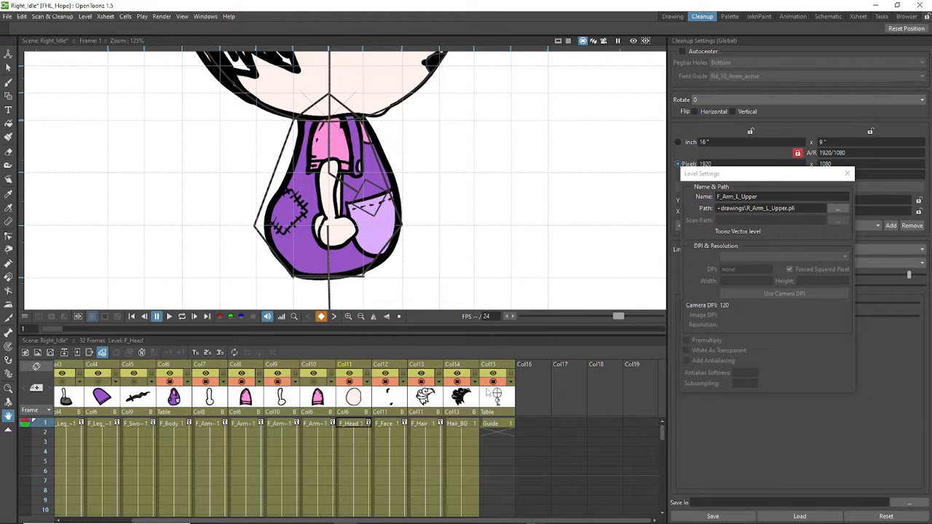
# Step: Hide the Guide column and show the F_Arm_L_Upper column in the viewer, closing the level settings
pyautogui.click(495, 393)
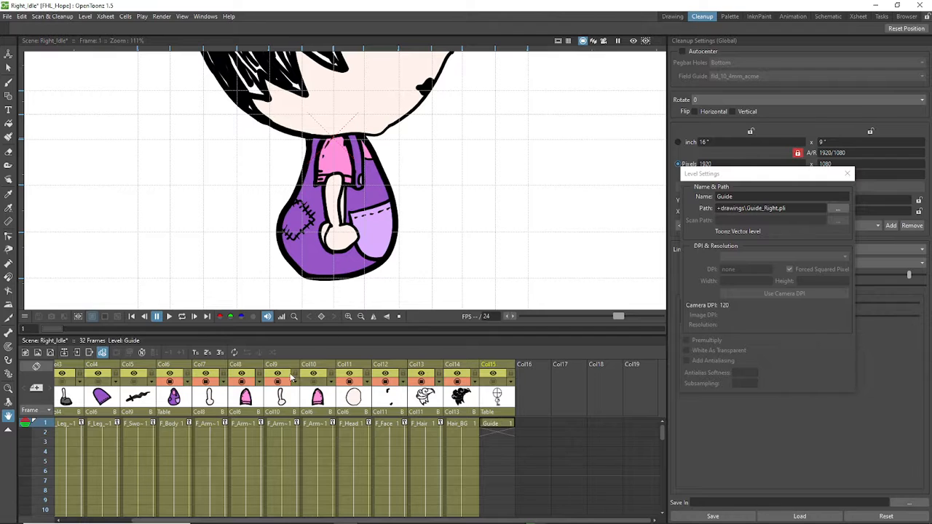
pyautogui.click(331, 370)
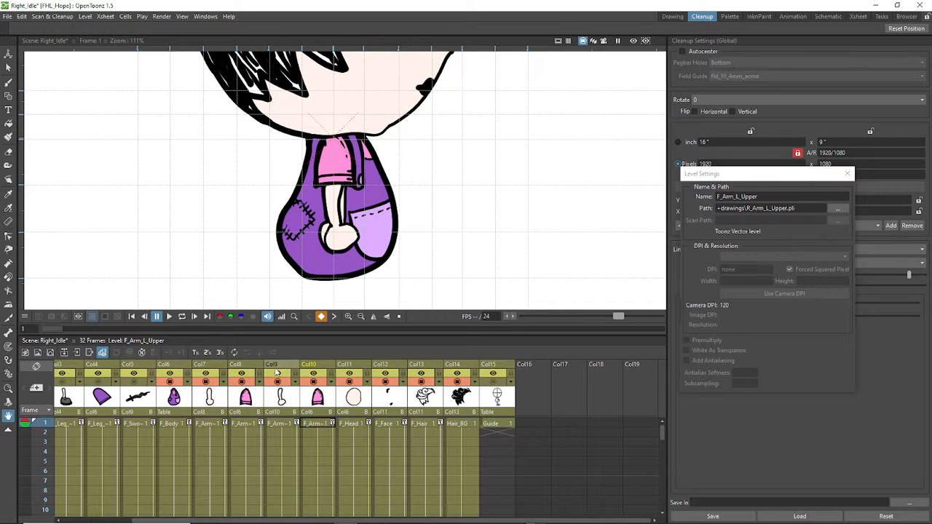
pyautogui.rightClick(277, 429)
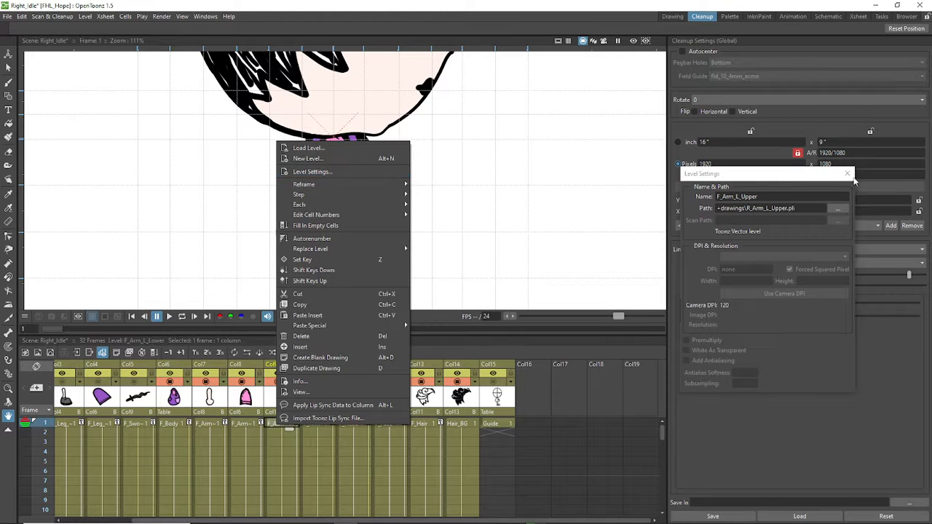
pyautogui.click(849, 177)
pyautogui.click(848, 175)
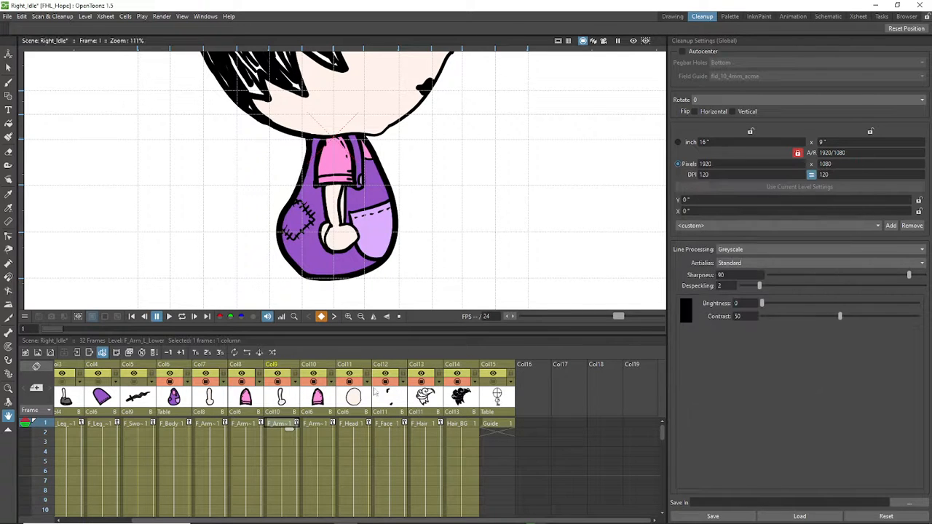
# Step: Move the F_Arm_L_Lower and F_Arm_L_Upper columns ahead of the F_Body column and play the animation in a loop
pyautogui.click(290, 365)
pyautogui.click(319, 365)
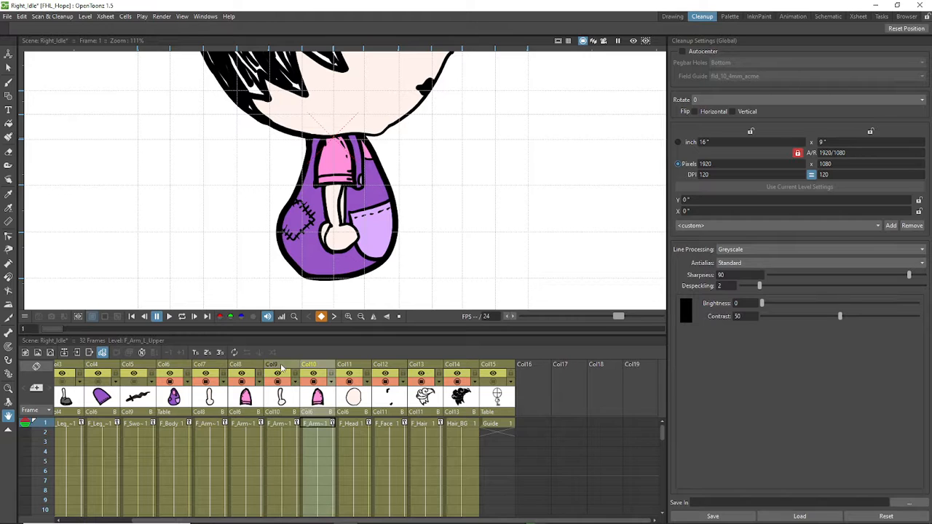
pyautogui.moveTo(281, 368); pyautogui.dragTo(172, 374)
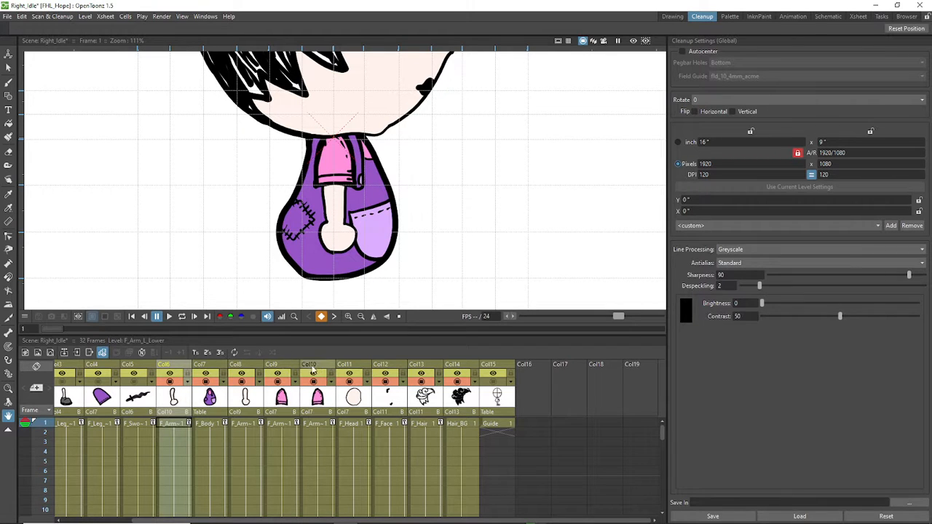
pyautogui.moveTo(318, 366); pyautogui.dragTo(214, 364)
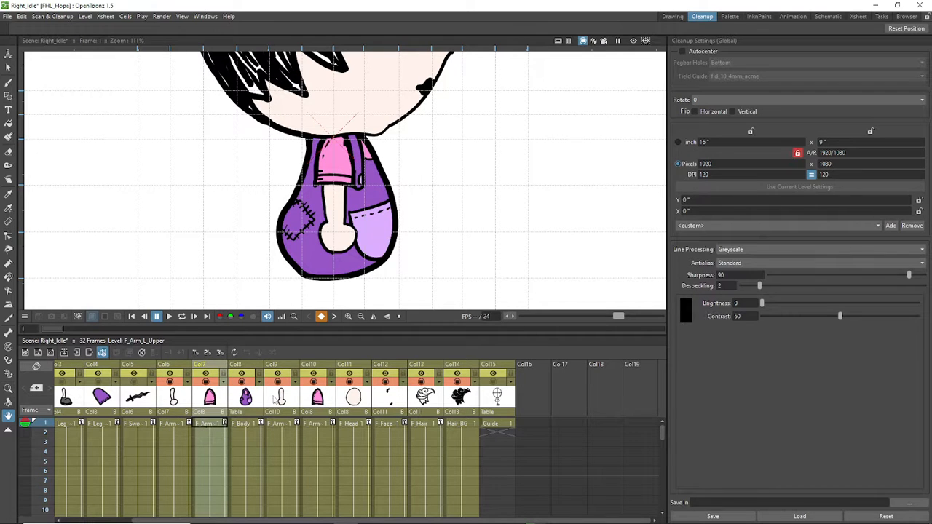
pyautogui.scroll(-1, 441, 233)
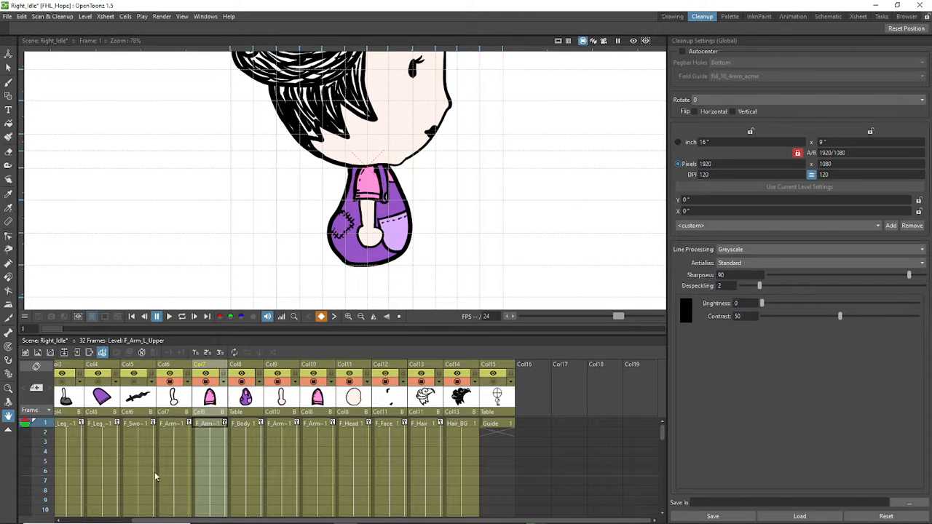
pyautogui.click(182, 316)
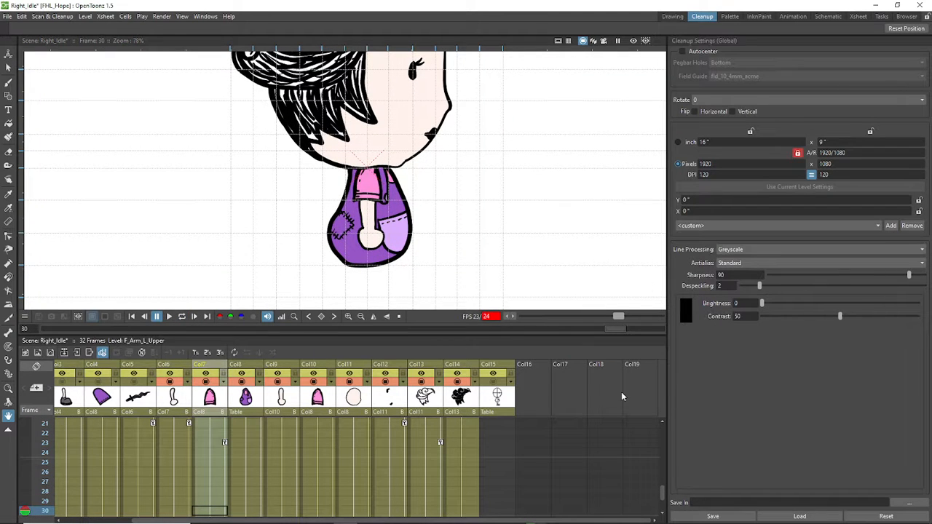
# Step: In the Animation room, show the F_Sword column in the viewer and move it between the F_Body and F_Arm_R_Lower columns
pyautogui.click(793, 16)
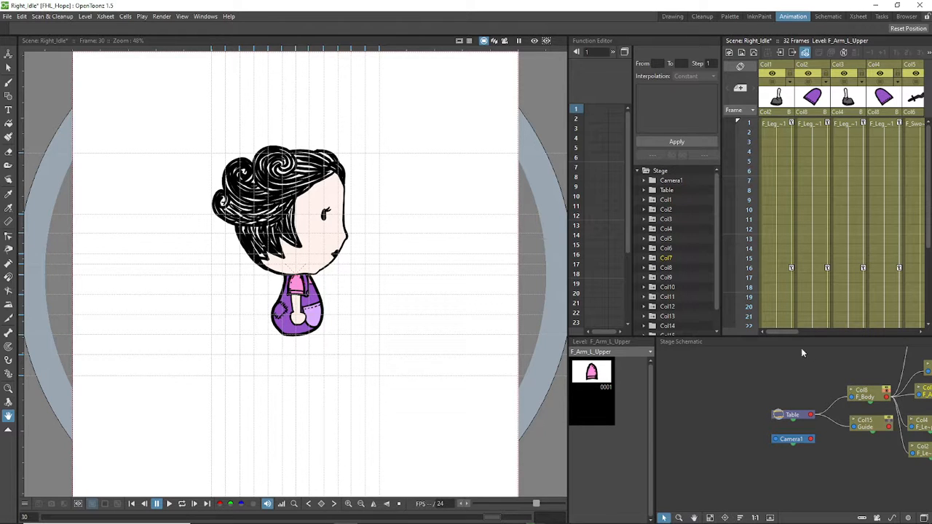
pyautogui.moveTo(787, 332); pyautogui.dragTo(822, 332)
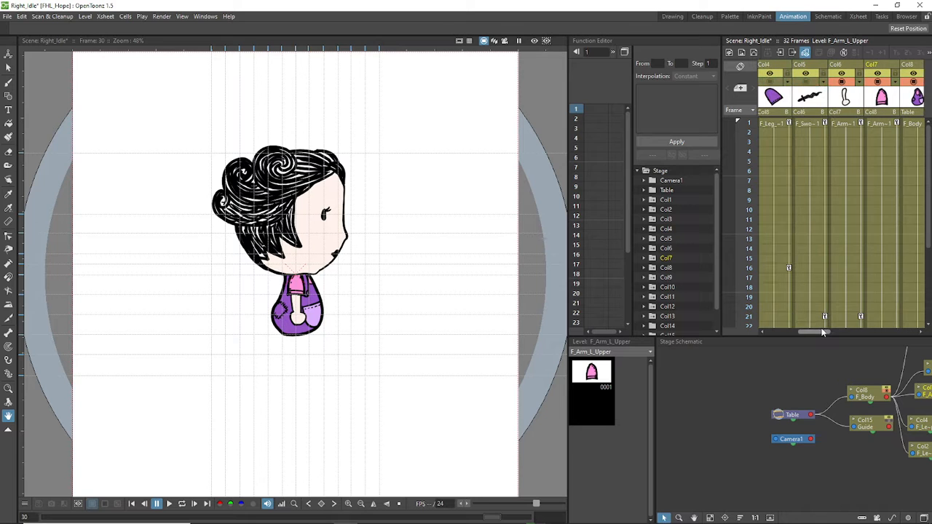
pyautogui.click(808, 124)
pyautogui.scroll(3, 334, 287)
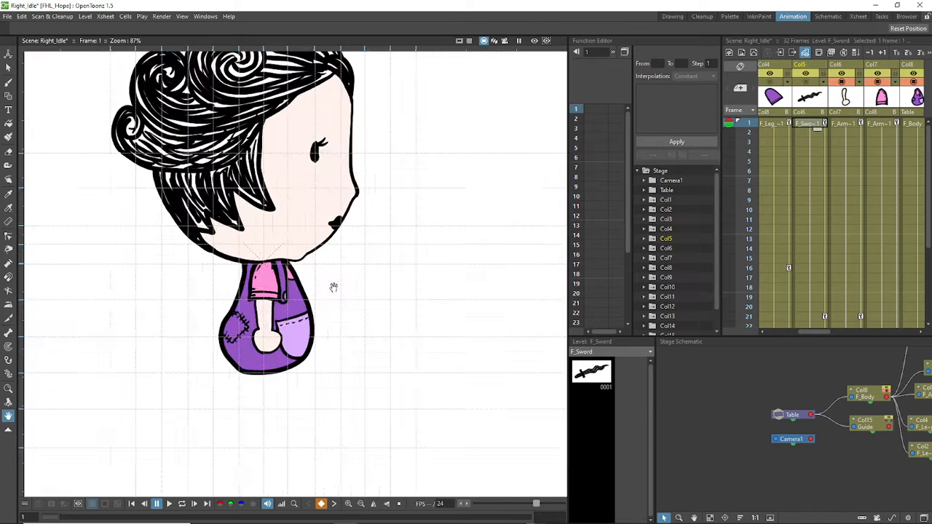
pyautogui.click(807, 82)
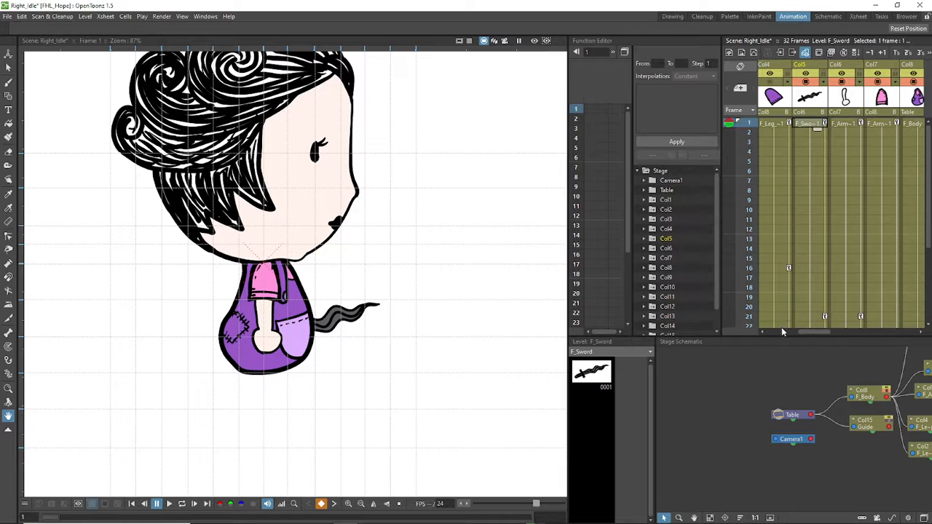
pyautogui.moveTo(805, 332); pyautogui.dragTo(817, 334)
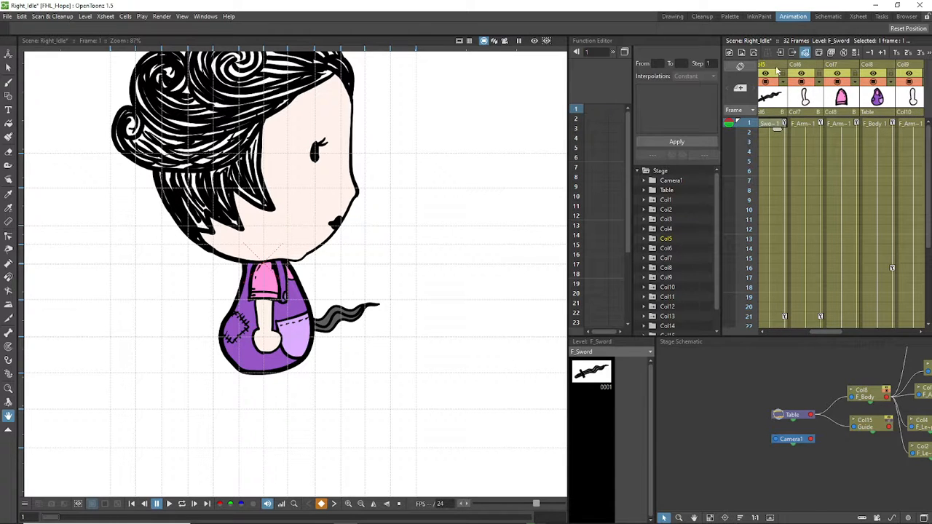
pyautogui.moveTo(776, 67)
pyautogui.mouseDown()
pyautogui.moveTo(919, 84)
pyautogui.moveTo(780, 88)
pyautogui.mouseUp()
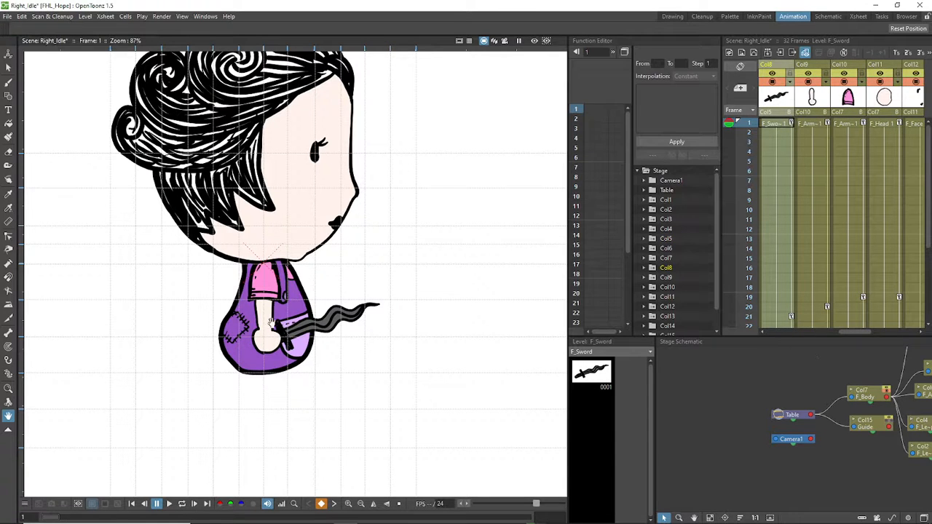
# Step: Use the Animate tool in Center mode to move the F_Sword column's center onto the hand, about X 0.09", Y -1.5"
pyautogui.click(10, 333)
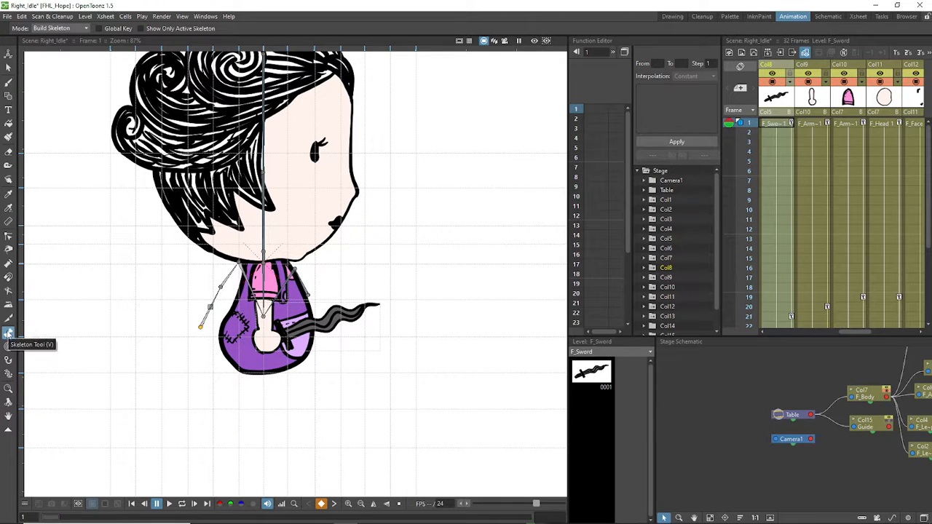
pyautogui.click(58, 27)
pyautogui.click(8, 54)
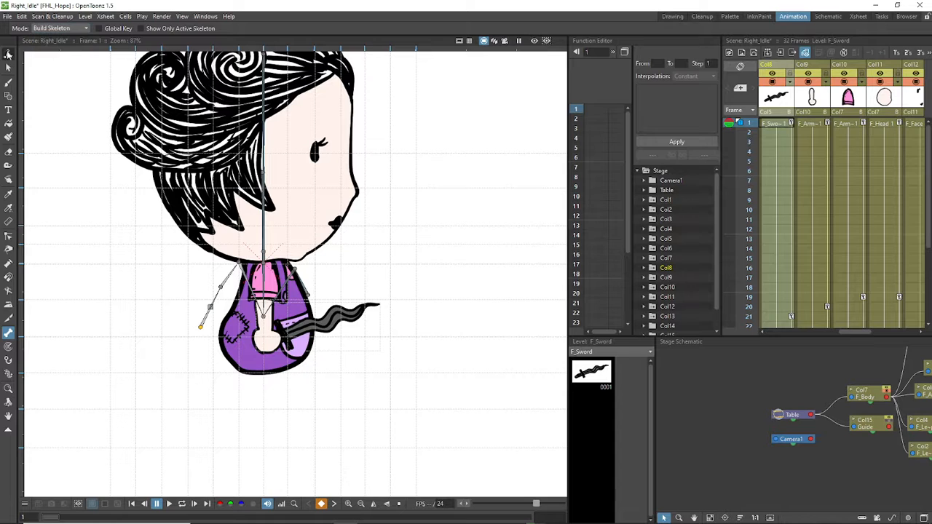
pyautogui.click(8, 55)
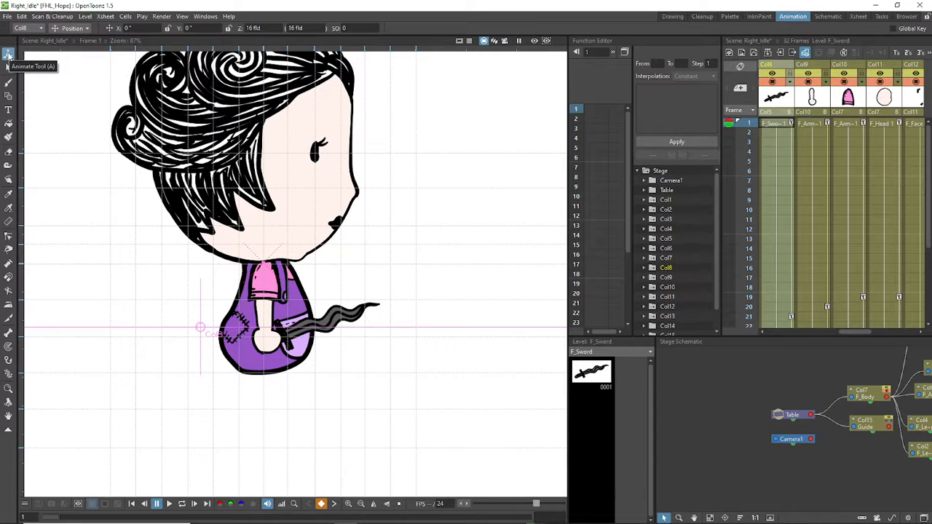
pyautogui.click(71, 28)
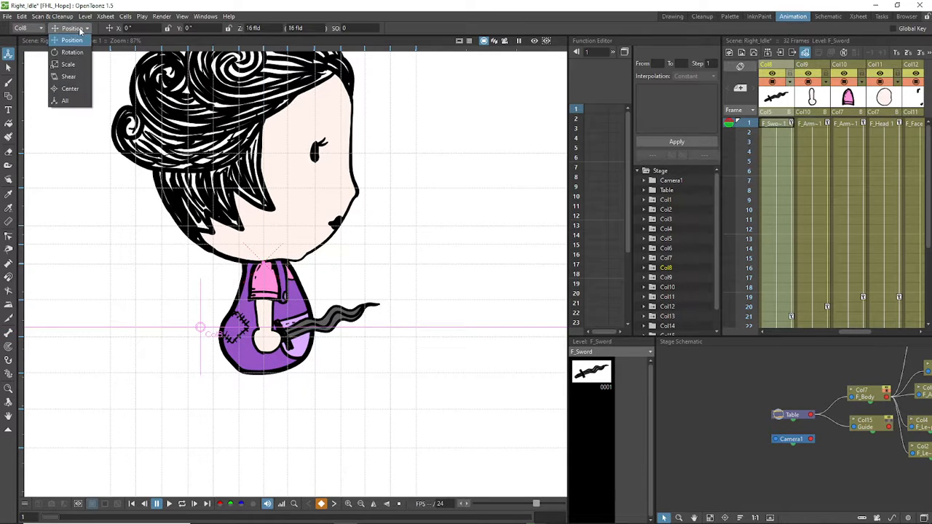
pyautogui.click(69, 89)
pyautogui.scroll(2, 266, 322)
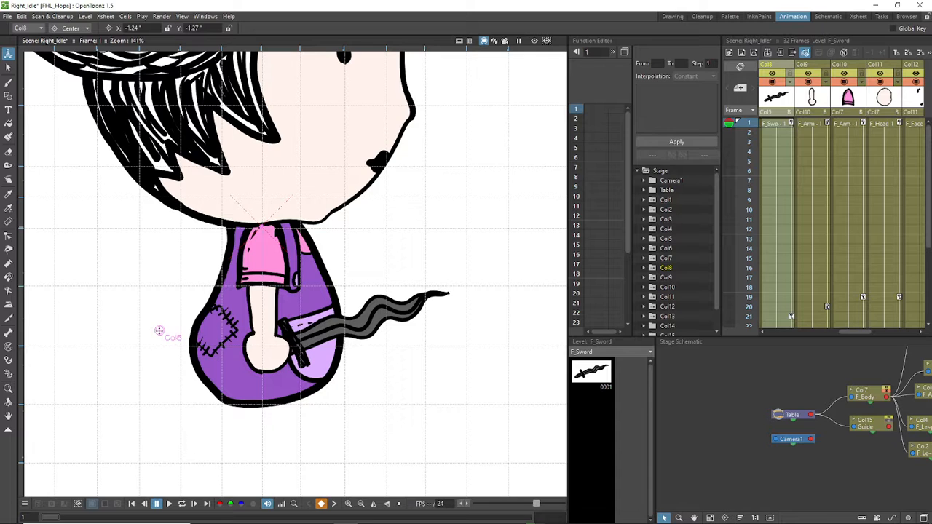
pyautogui.moveTo(159, 331)
pyautogui.mouseDown()
pyautogui.moveTo(172, 349)
pyautogui.moveTo(269, 350)
pyautogui.mouseUp()
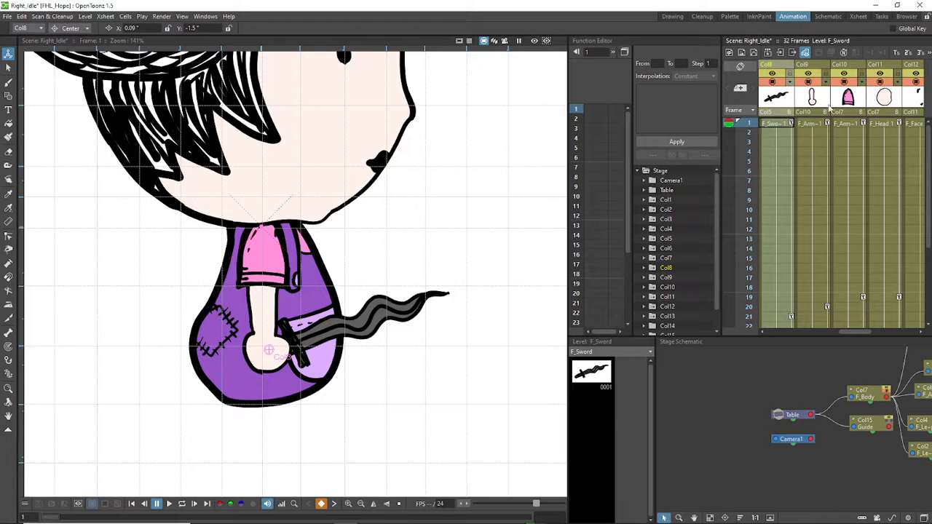
# Step: Hide the F_Arm_R_Upper column and move the F_Arm_R_Lower column's center to the top of the forearm, about X 0.02", Y -0.56"
pyautogui.click(812, 126)
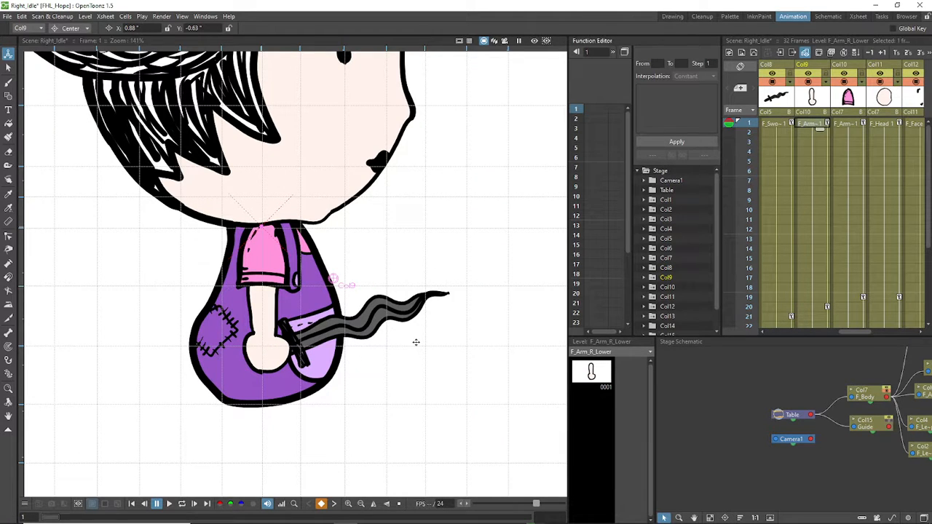
pyautogui.moveTo(332, 279); pyautogui.dragTo(262, 279)
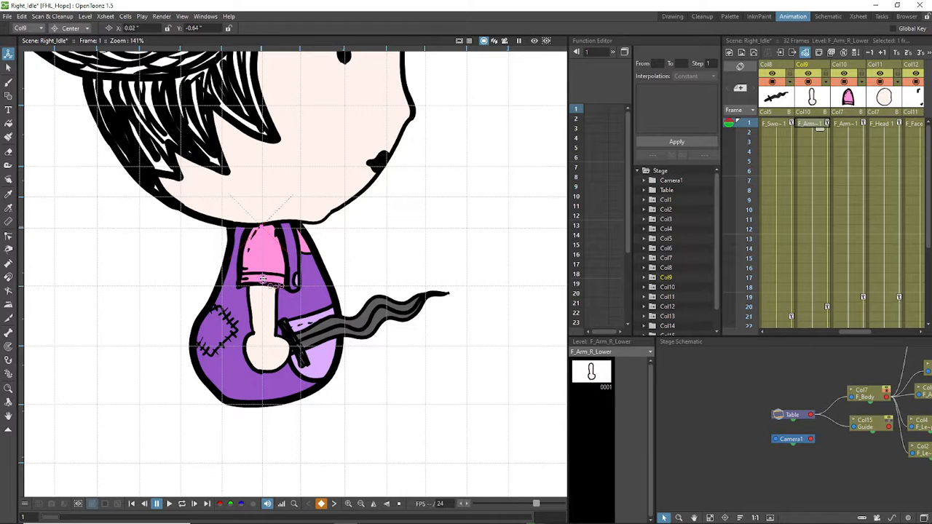
pyautogui.click(843, 123)
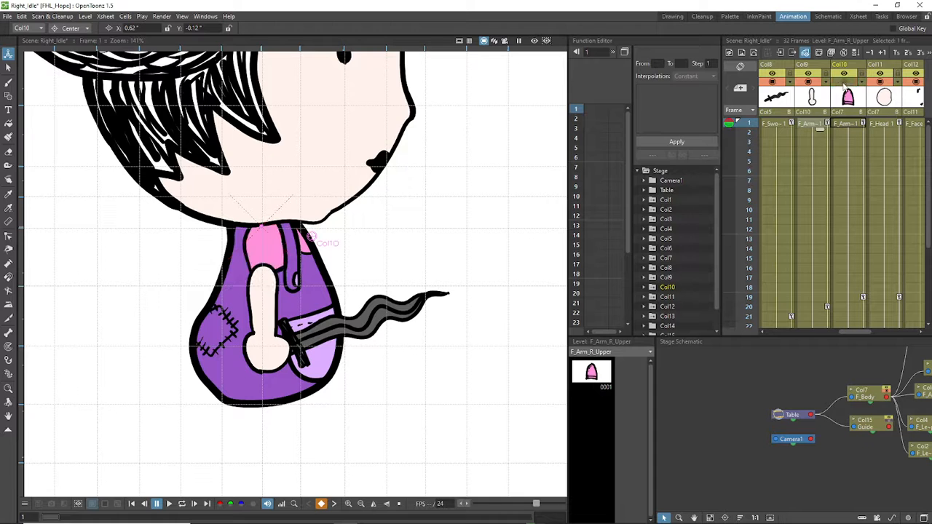
pyautogui.click(809, 123)
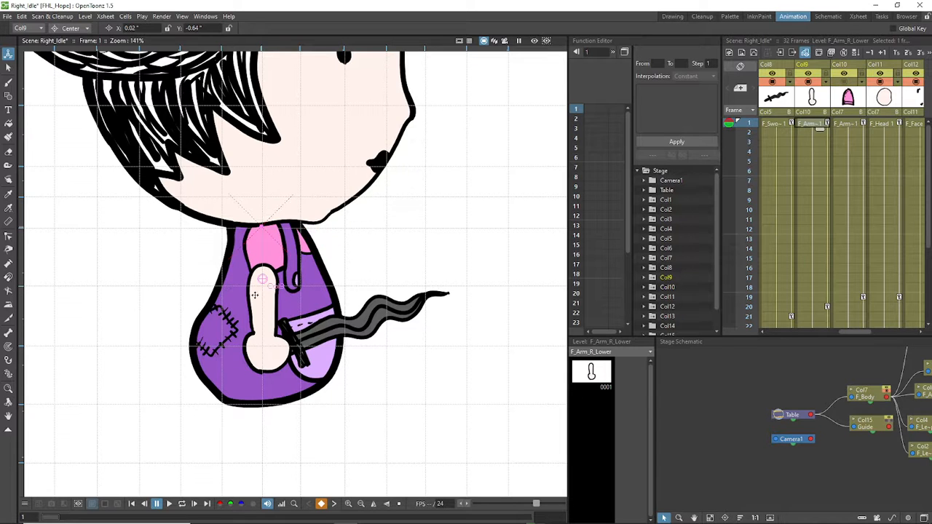
pyautogui.moveTo(262, 279); pyautogui.dragTo(262, 273)
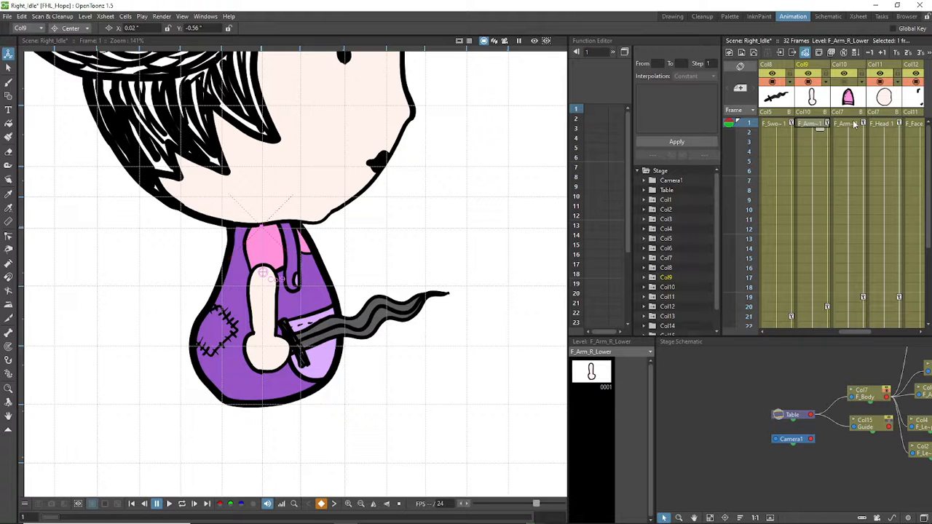
# Step: Show the F_Arm_R_Upper column again and move its center to the shoulder, about X 0.02", Y -0.02"
pyautogui.click(849, 85)
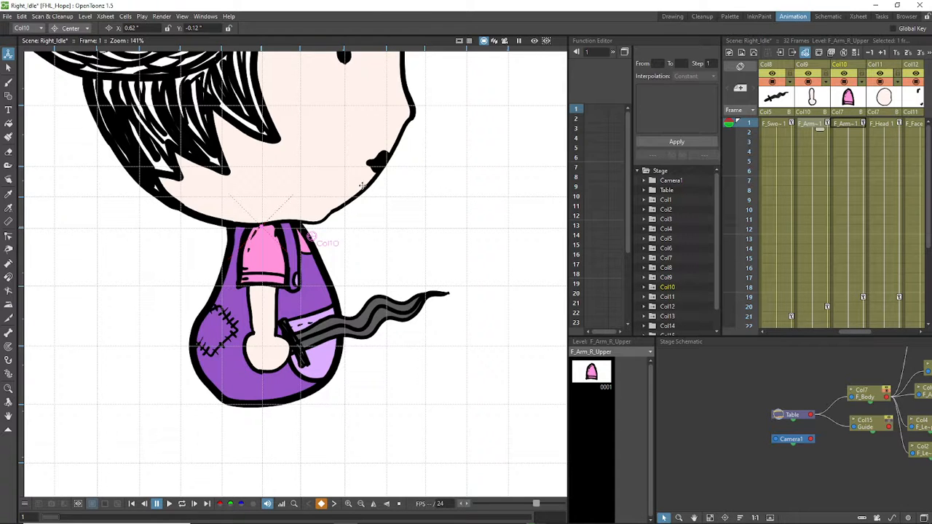
pyautogui.moveTo(311, 237); pyautogui.dragTo(263, 228)
pyautogui.moveTo(262, 228); pyautogui.dragTo(261, 229)
# Step: Move the F_Face column's center onto the face between the eye and mouth, about X 1.22", Y 1.73"
pyautogui.moveTo(857, 332); pyautogui.dragTo(889, 334)
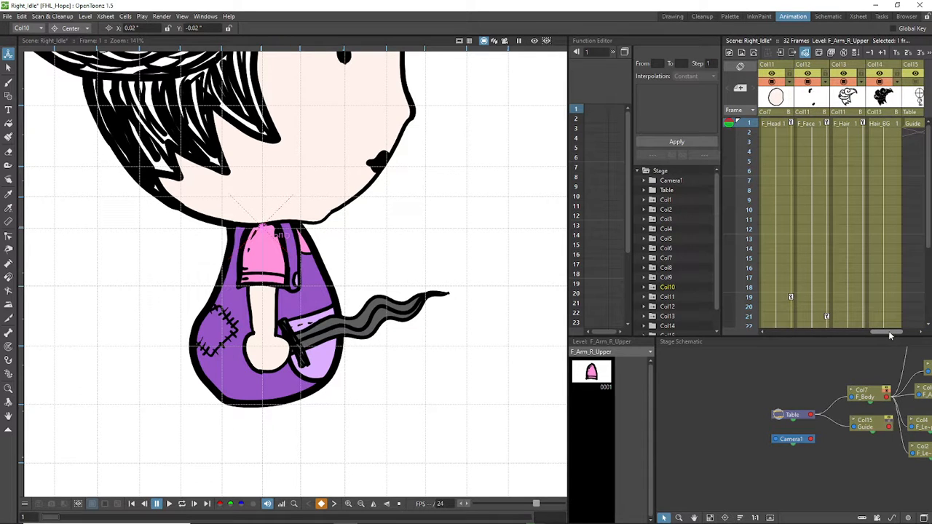
pyautogui.click(780, 125)
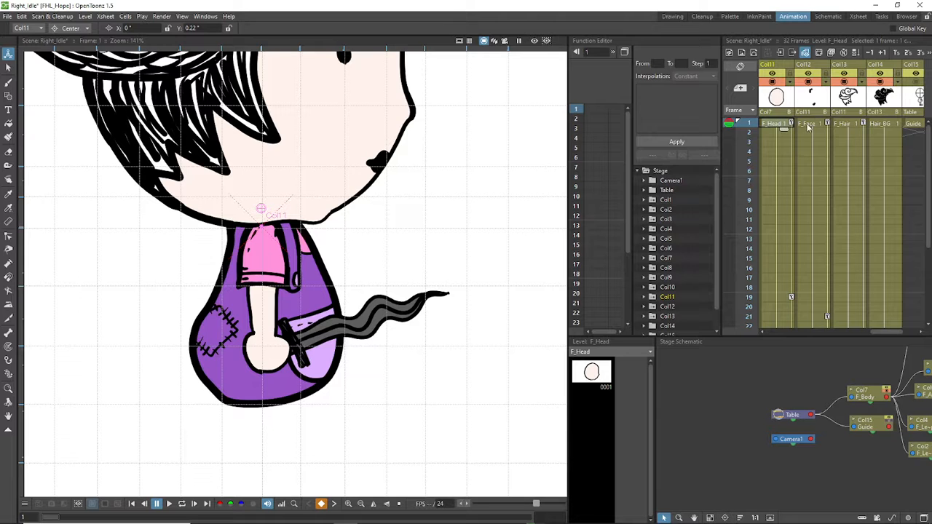
pyautogui.click(811, 126)
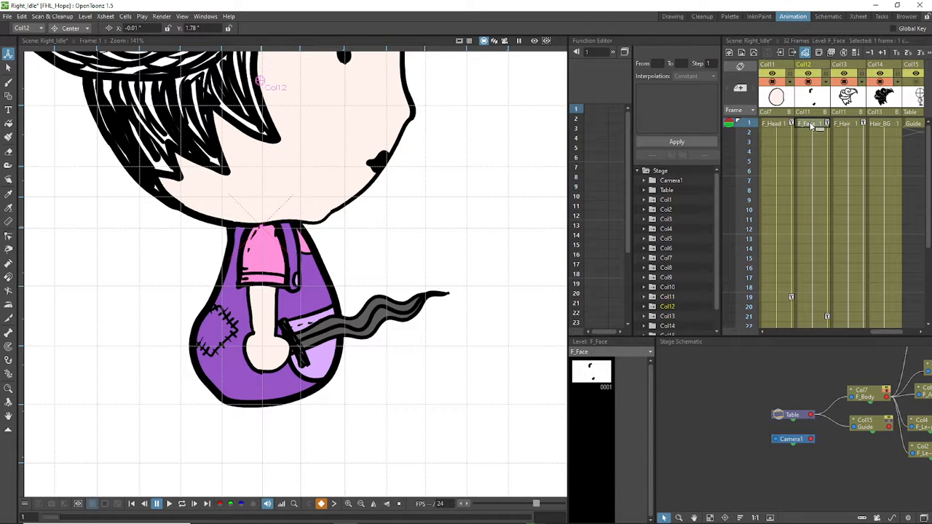
pyautogui.scroll(-3, 358, 208)
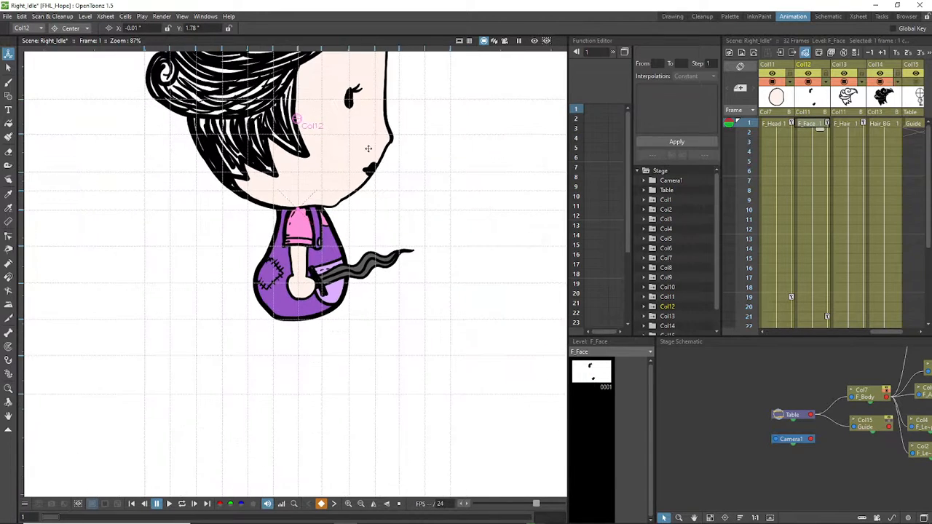
pyautogui.moveTo(296, 119); pyautogui.dragTo(358, 121)
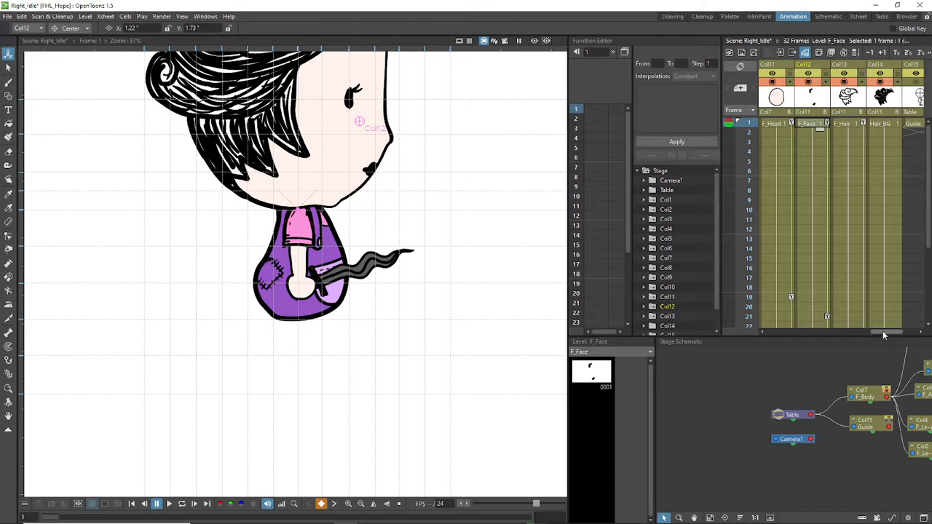
# Step: Check the F_Hair column's center and move the Hair_BG column's center up into the hair, about X -0.03", Y 4.26"
pyautogui.moveTo(886, 335); pyautogui.dragTo(893, 333)
pyautogui.click(833, 127)
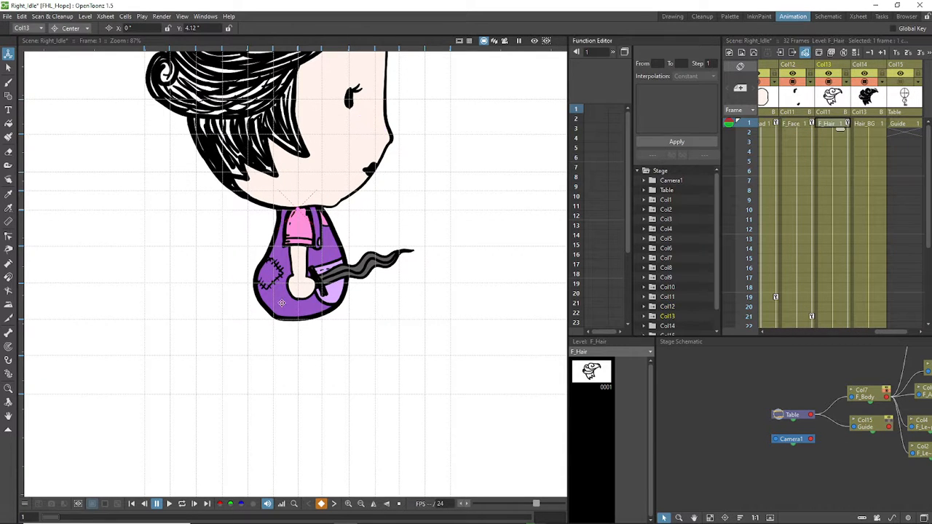
pyautogui.scroll(-4, 291, 315)
pyautogui.scroll(3, 319, 140)
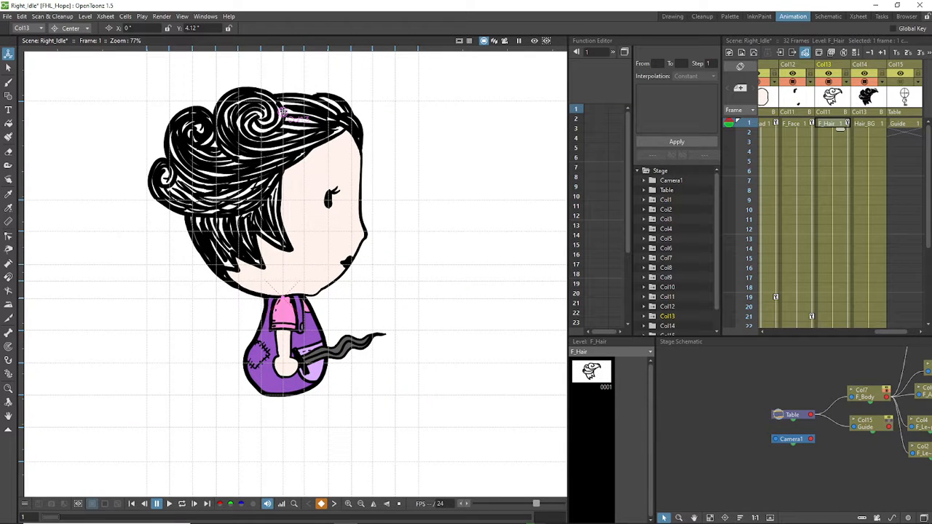
pyautogui.click(870, 126)
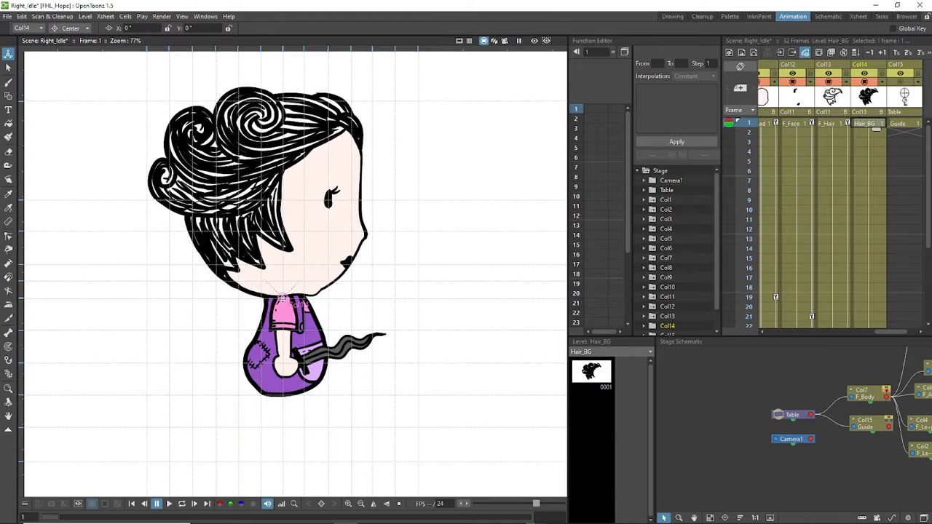
pyautogui.moveTo(283, 107); pyautogui.dragTo(282, 107)
# Step: Move the F_Arm_L_Lower column's center to the top of the forearm, about X 0", Y -0.58"
pyautogui.moveTo(893, 331); pyautogui.dragTo(804, 335)
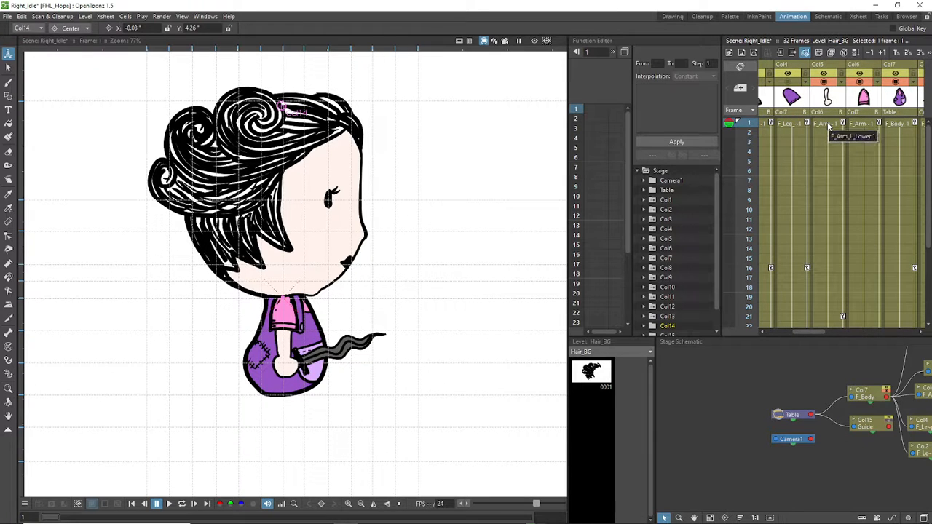
pyautogui.click(827, 122)
pyautogui.scroll(1, 294, 336)
pyautogui.scroll(2, 294, 332)
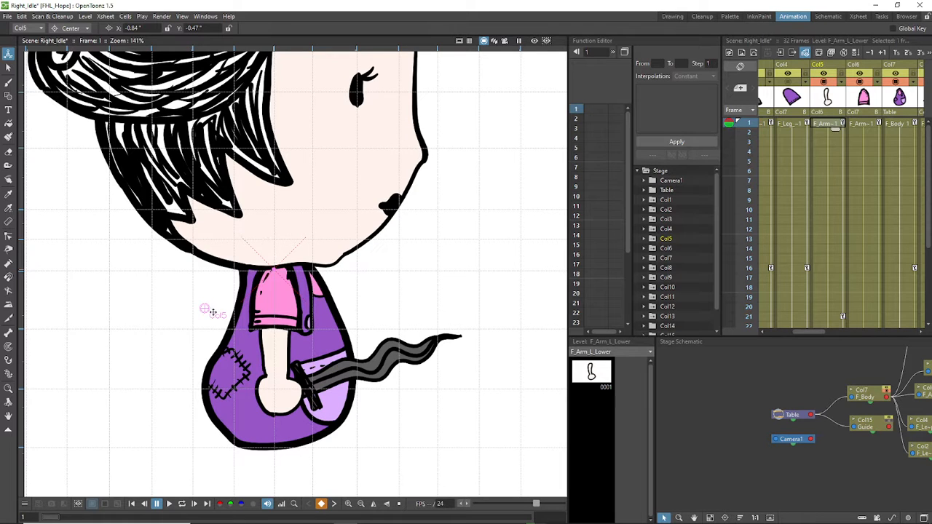
pyautogui.moveTo(204, 308); pyautogui.dragTo(270, 314)
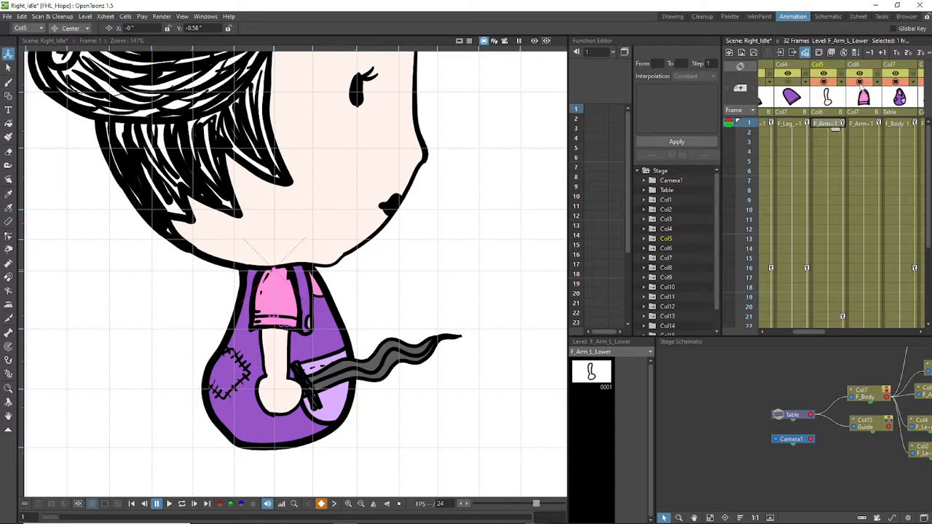
# Step: Hide the F_Arm_L_Upper, F_Body and F_Arm_R_Upper columns and refine the F_Arm_L_Lower column's center to about X 0.02", Y -0.55"
pyautogui.click(861, 85)
pyautogui.click(897, 82)
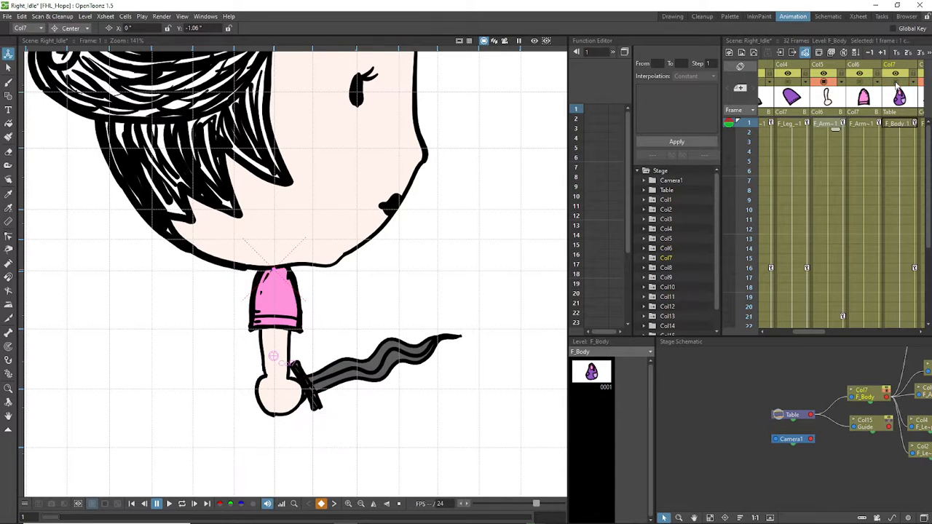
pyautogui.scroll(-2, 707, 192)
pyautogui.scroll(-5, 903, 193)
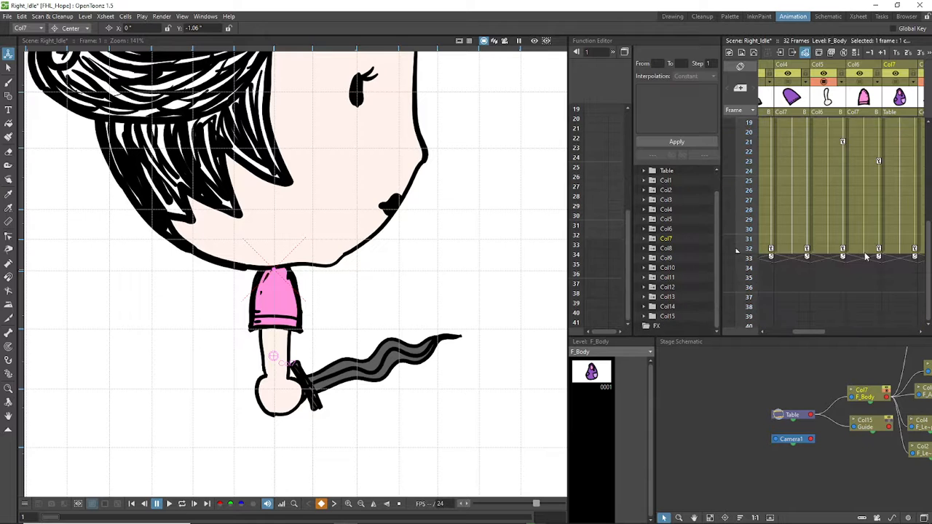
pyautogui.scroll(5, 878, 162)
pyautogui.moveTo(808, 333); pyautogui.dragTo(849, 332)
pyautogui.click(843, 81)
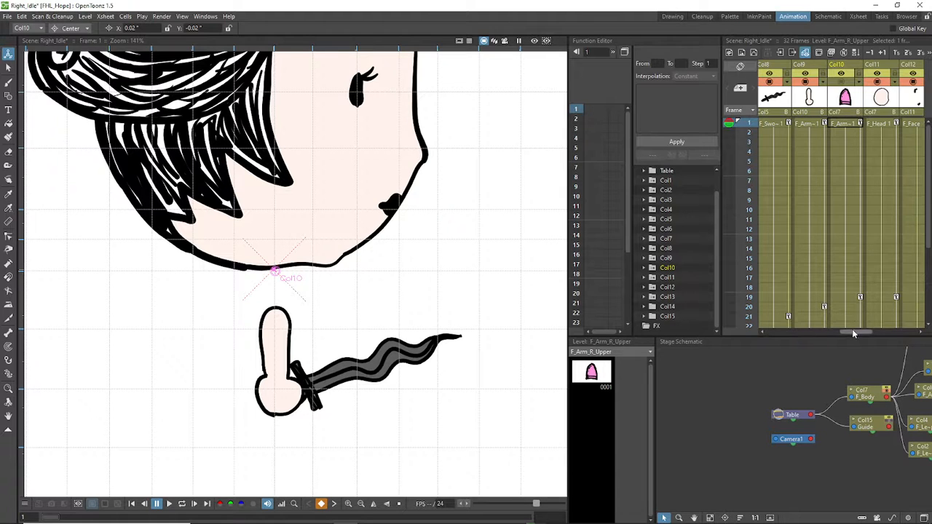
pyautogui.moveTo(852, 332); pyautogui.dragTo(825, 332)
pyautogui.click(803, 125)
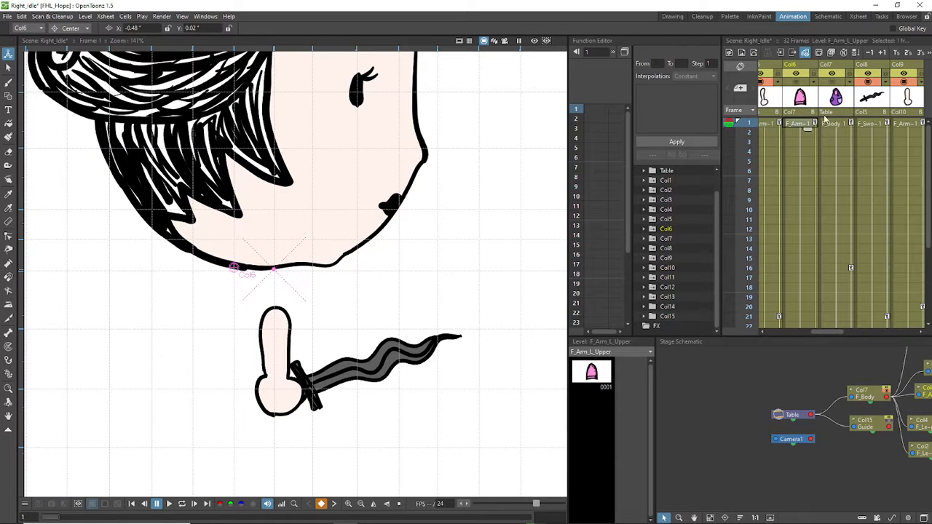
pyautogui.click(766, 125)
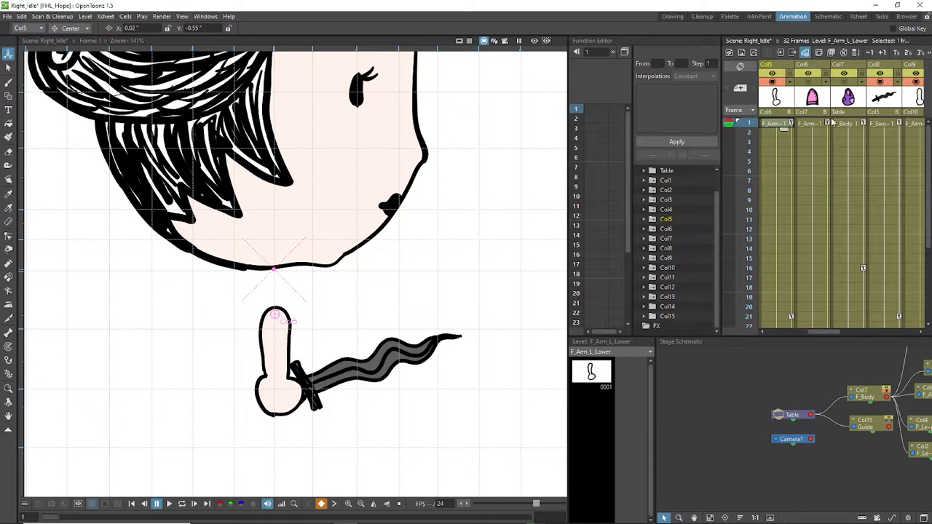
# Step: Show the F_Arm_L_Upper column again and move its center to the shoulder, about X 0.02", Y 0"
pyautogui.click(813, 126)
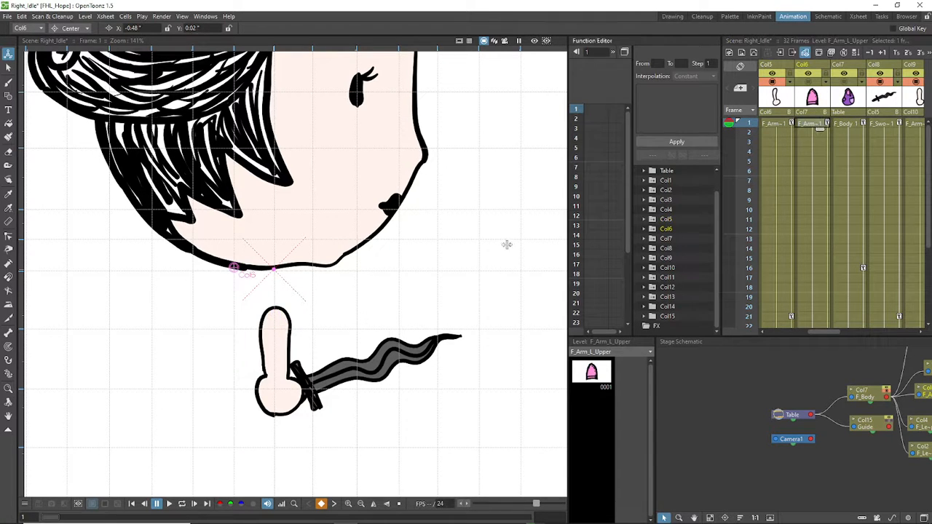
pyautogui.click(808, 82)
pyautogui.moveTo(235, 269); pyautogui.dragTo(279, 272)
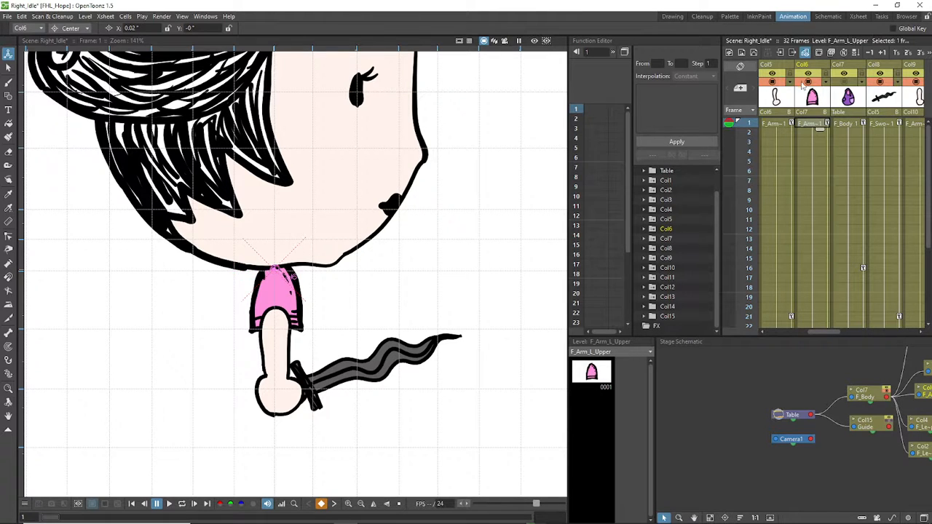
# Step: Show the F_Body and F_Arm_R_Upper columns in the viewer again
pyautogui.click(844, 82)
pyautogui.scroll(-6, 327, 341)
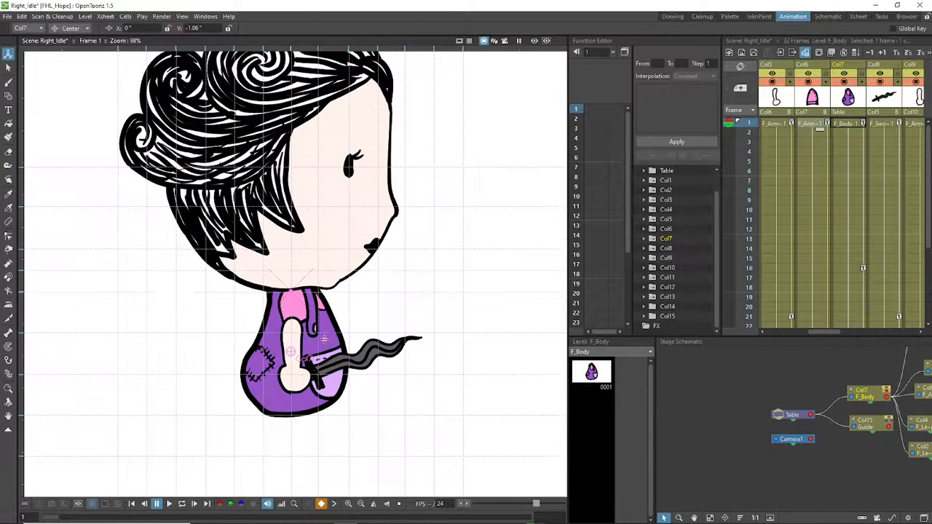
pyautogui.scroll(-2, 848, 217)
pyautogui.scroll(2, 849, 217)
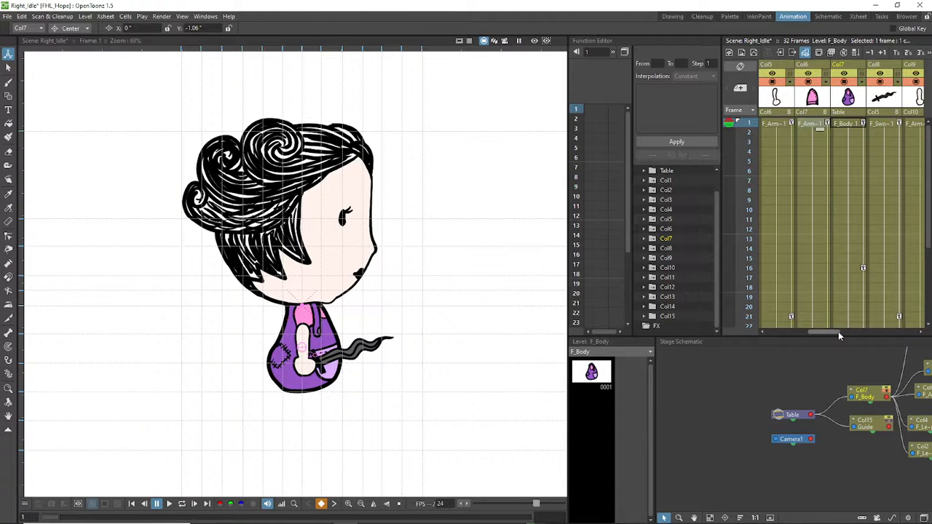
pyautogui.moveTo(838, 332); pyautogui.dragTo(735, 379)
pyautogui.click(859, 85)
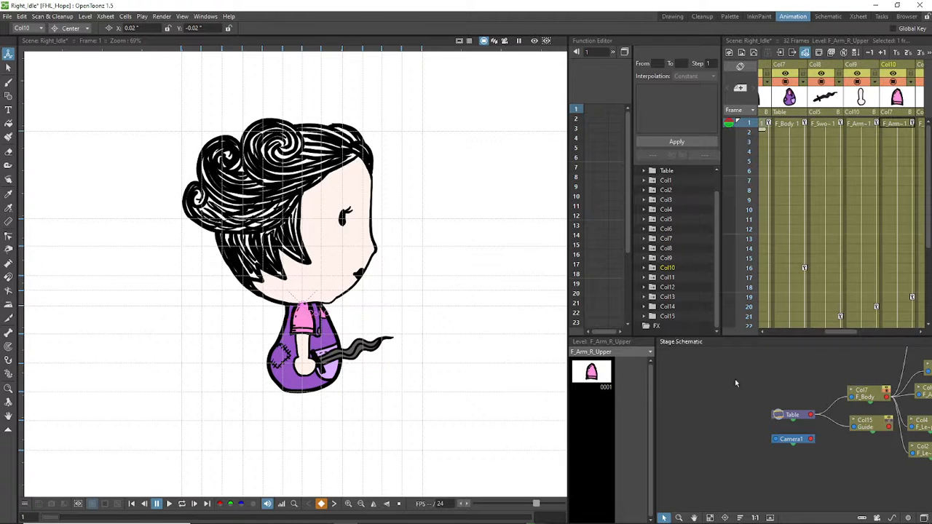
# Step: Play the idle animation in a loop twice to check the movement of the right-view parts, stopping it each time
pyautogui.scroll(-1, 298, 393)
pyautogui.click(182, 505)
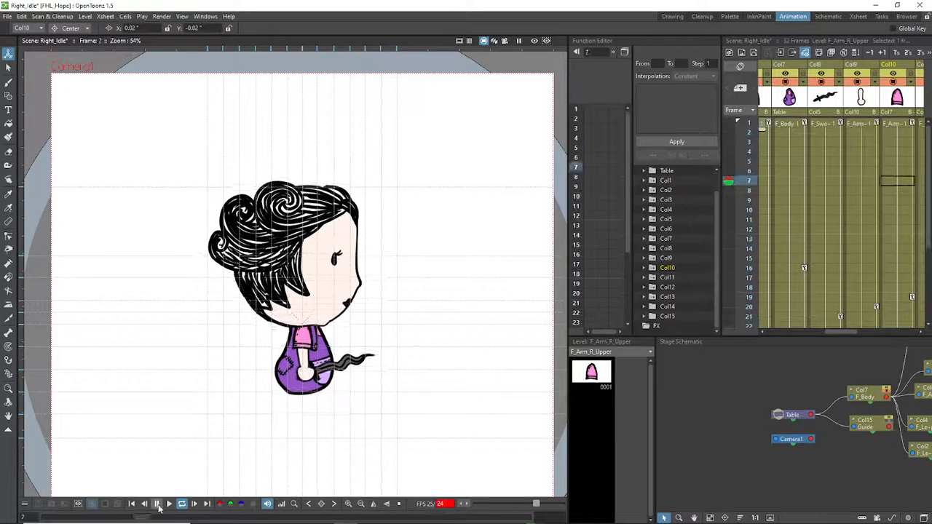
pyautogui.click(156, 503)
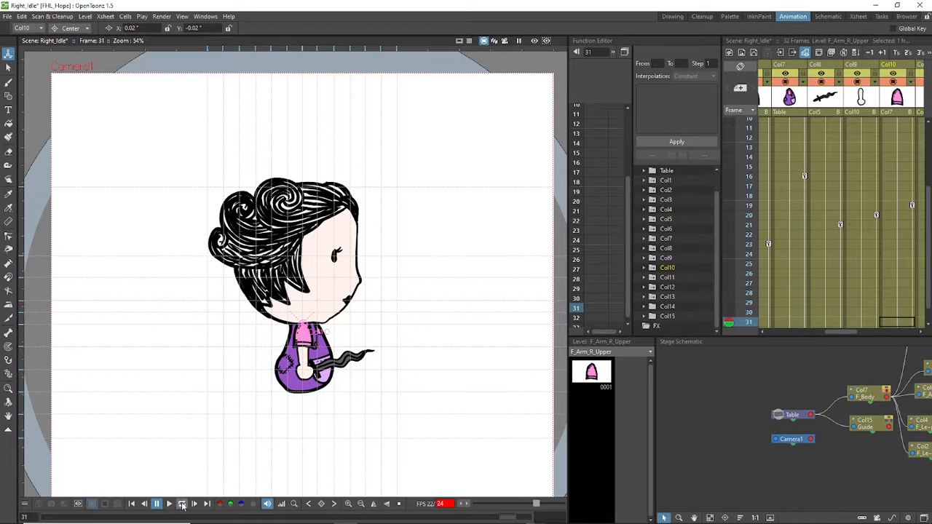
pyautogui.click(181, 503)
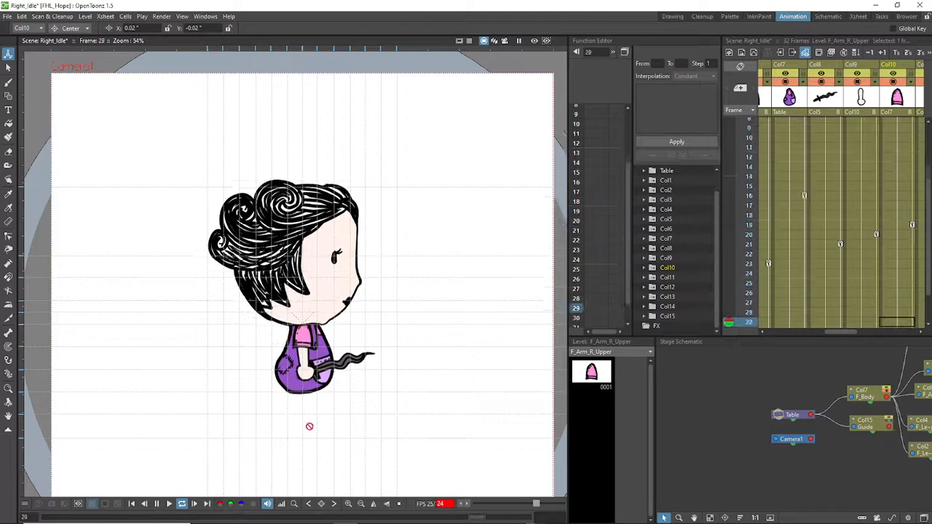
pyautogui.click(156, 504)
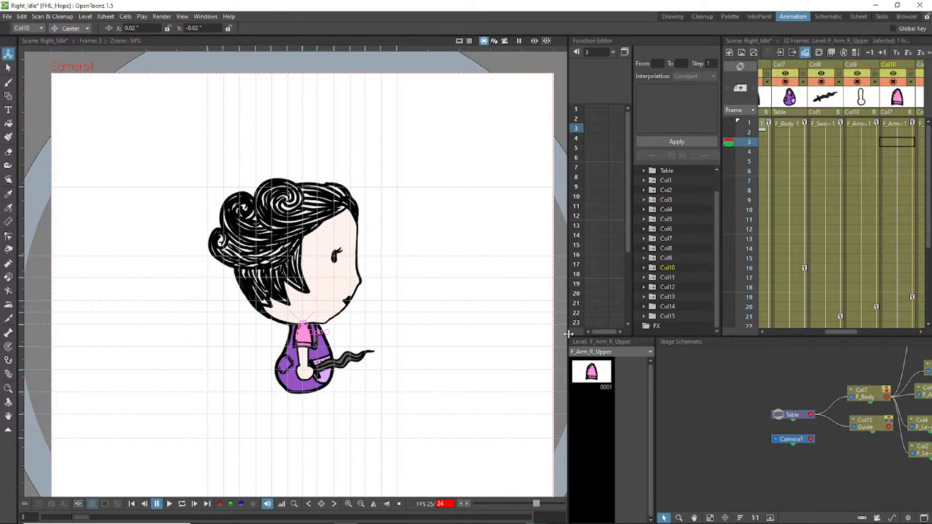
# Step: Enlarge the Stage Schematic area and reparent the F_Sword node from F_Arm_L_Lower to F_Arm_R_Lower
pyautogui.moveTo(568, 333); pyautogui.dragTo(467, 325)
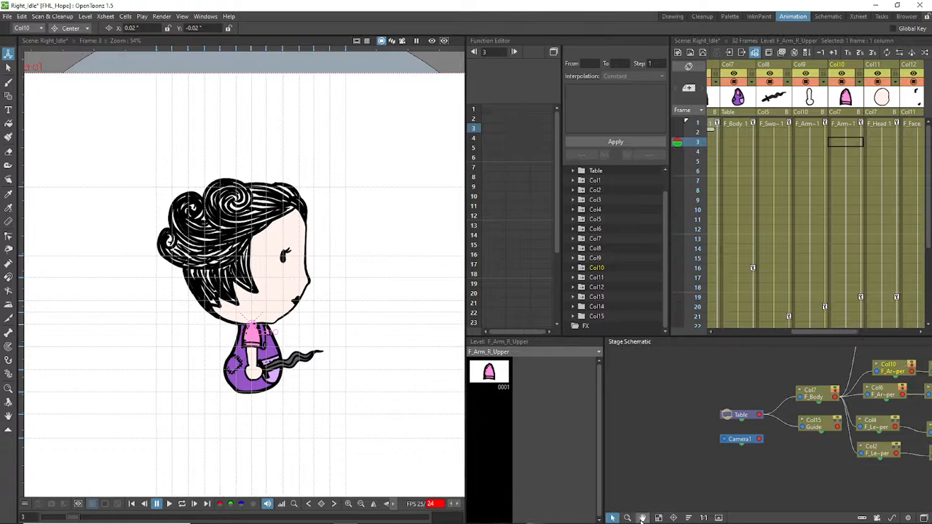
pyautogui.click(642, 518)
pyautogui.moveTo(842, 447); pyautogui.dragTo(677, 474)
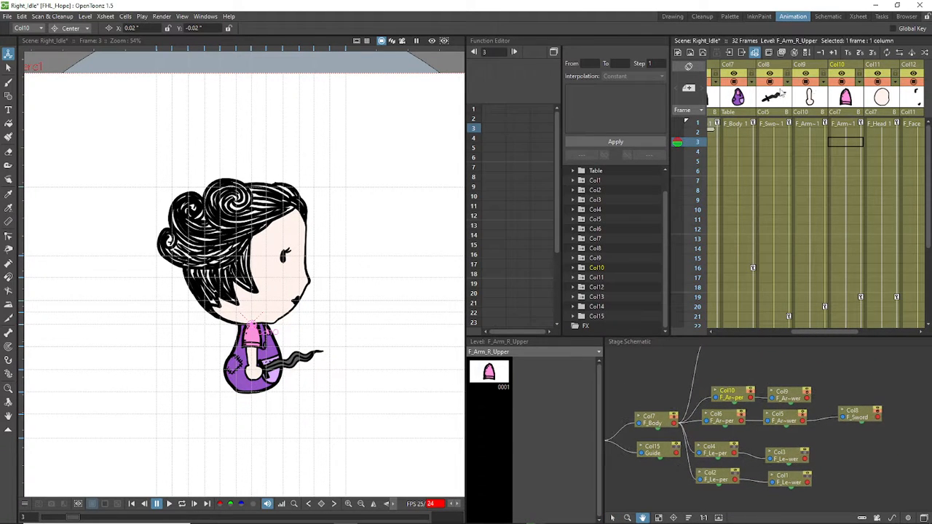
pyautogui.click(773, 66)
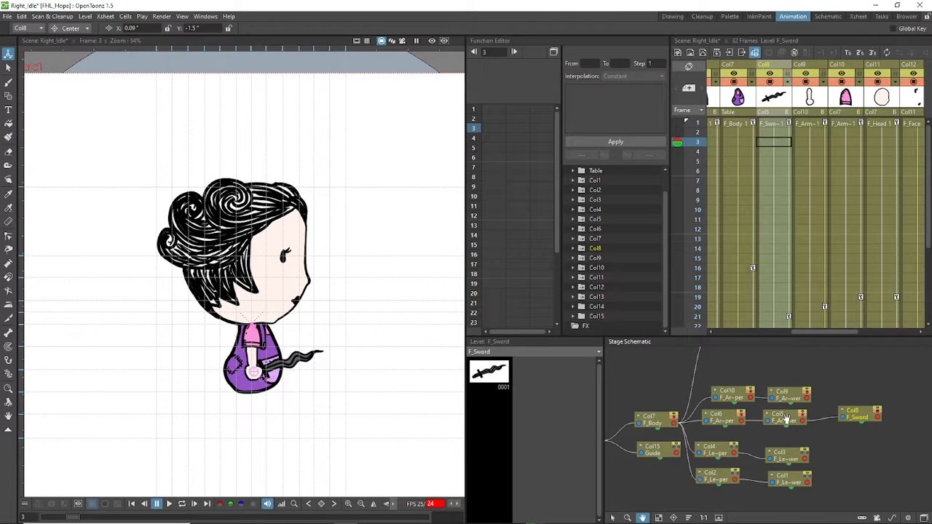
pyautogui.moveTo(856, 414)
pyautogui.mouseDown()
pyautogui.moveTo(852, 425)
pyautogui.moveTo(849, 415)
pyautogui.mouseUp()
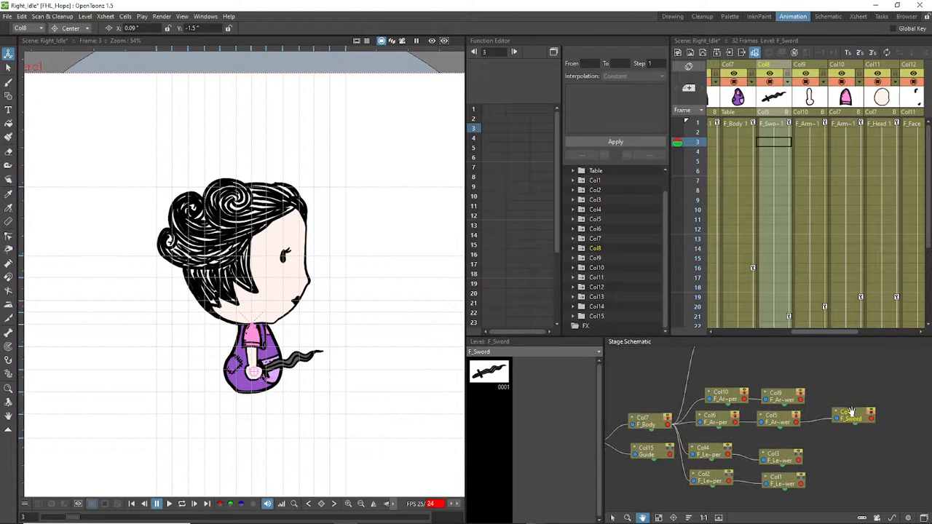
pyautogui.click(612, 518)
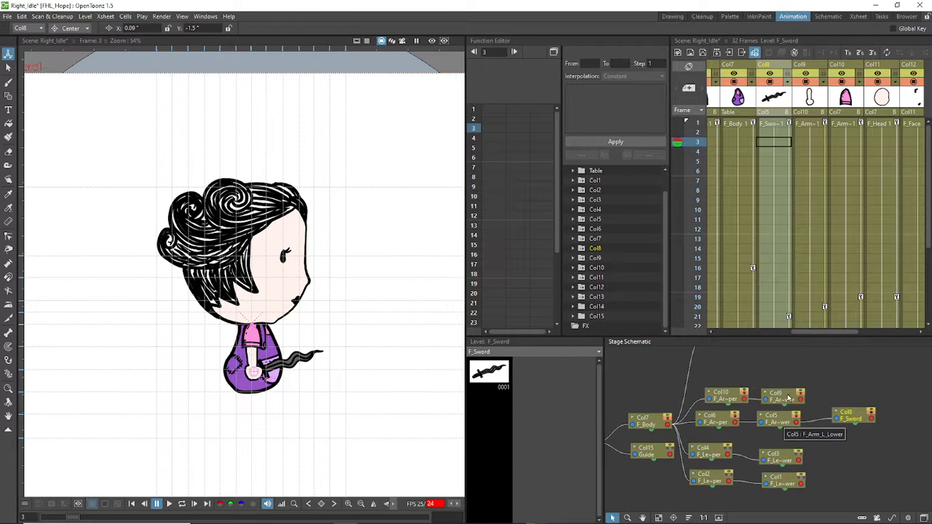
pyautogui.click(789, 398)
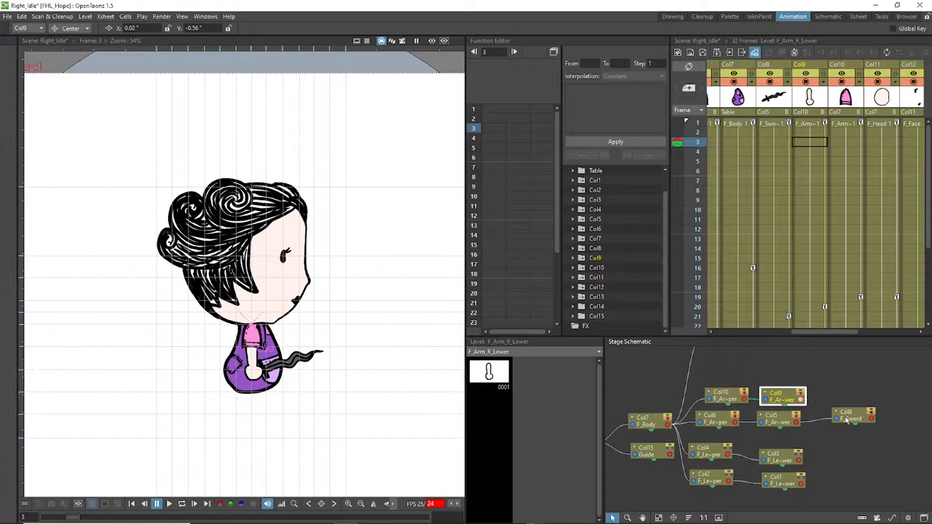
pyautogui.click(850, 417)
pyautogui.moveTo(851, 416); pyautogui.dragTo(850, 395)
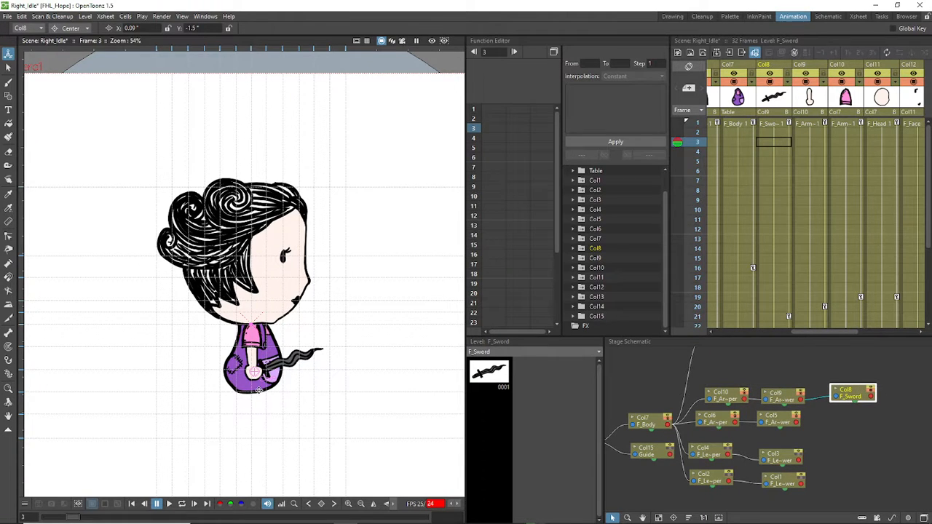
# Step: Loop the animation to check the sword's motion, and switch to the Selection tool and the Cleanup room
pyautogui.click(182, 504)
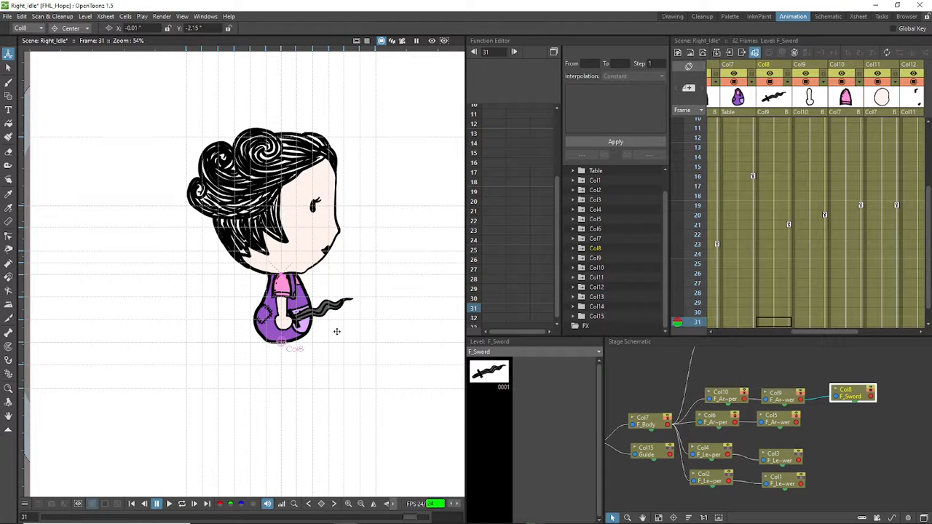
pyautogui.click(8, 67)
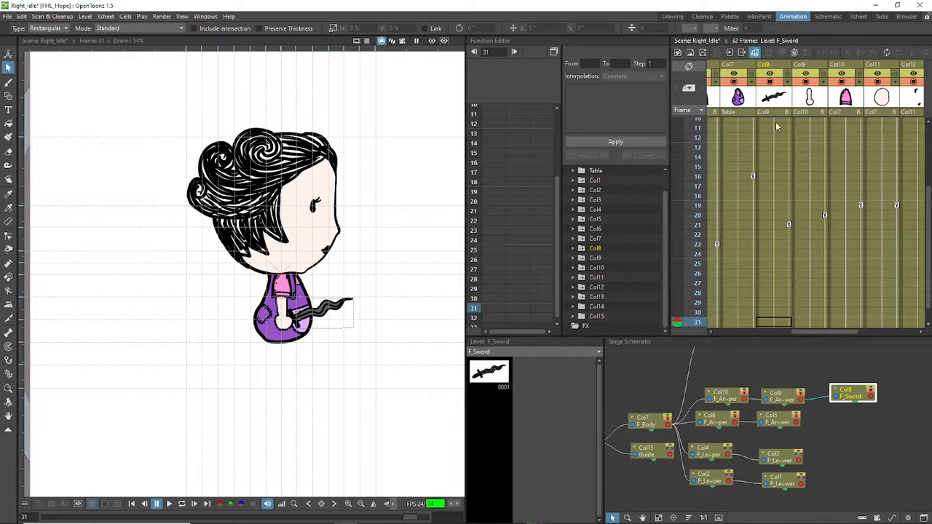
pyautogui.click(702, 16)
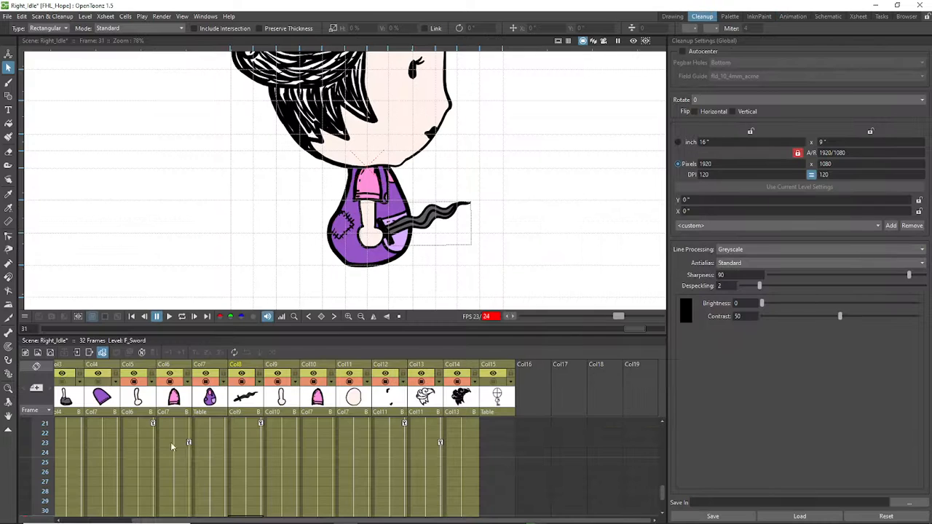
# Step: Go to the Guide drawing at frame 1 to show the guide over the character's lower body and boot area
pyautogui.moveTo(241, 520); pyautogui.dragTo(127, 517)
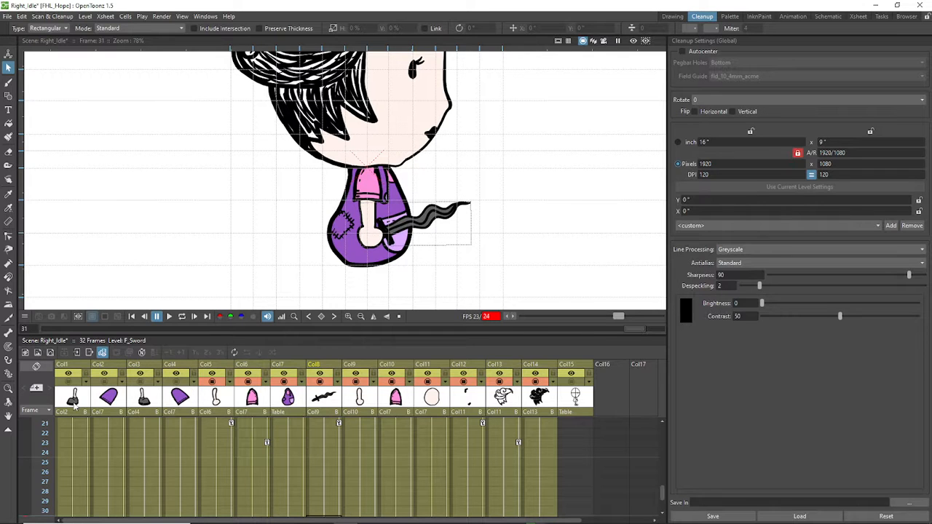
pyautogui.click(569, 366)
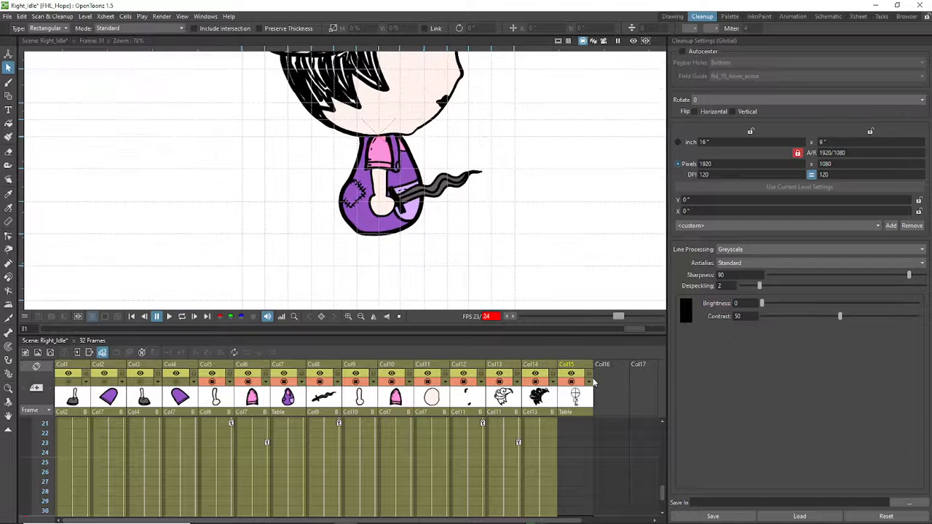
pyautogui.click(582, 419)
pyautogui.scroll(4, 596, 442)
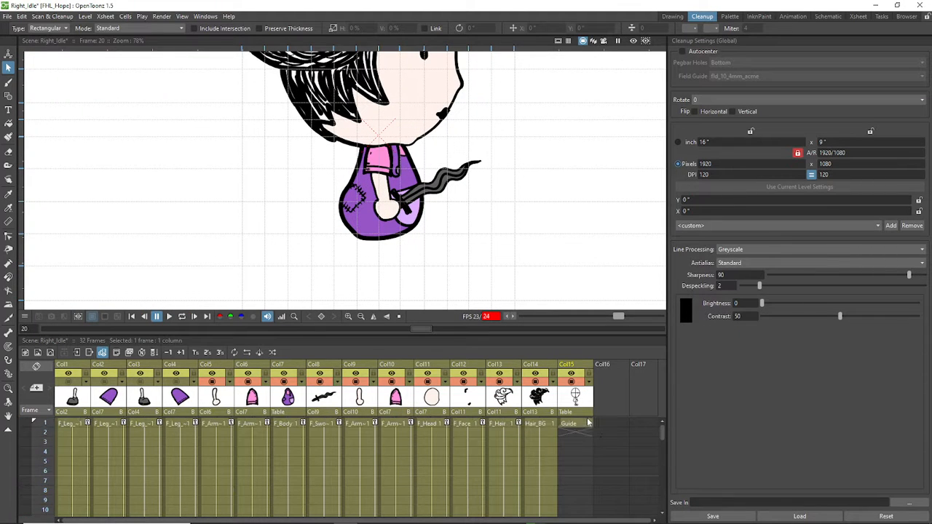
pyautogui.click(575, 423)
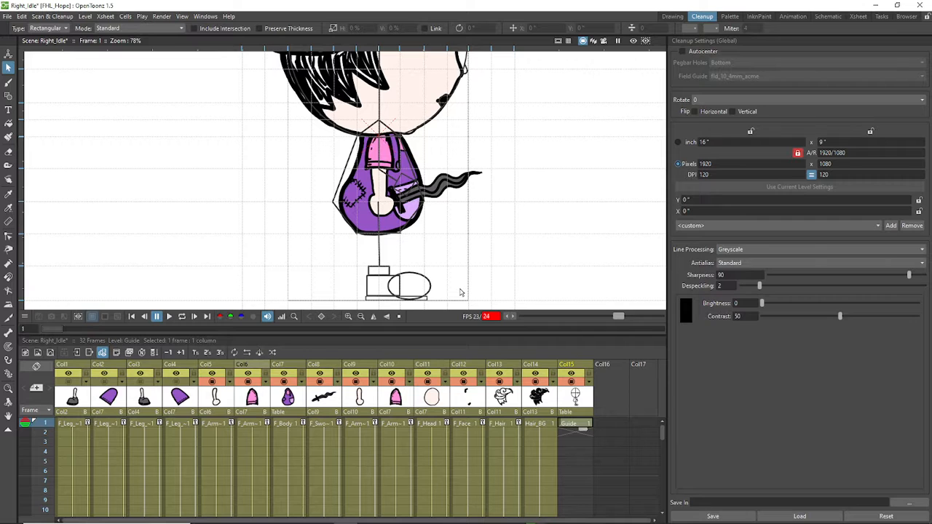
pyautogui.scroll(2, 447, 285)
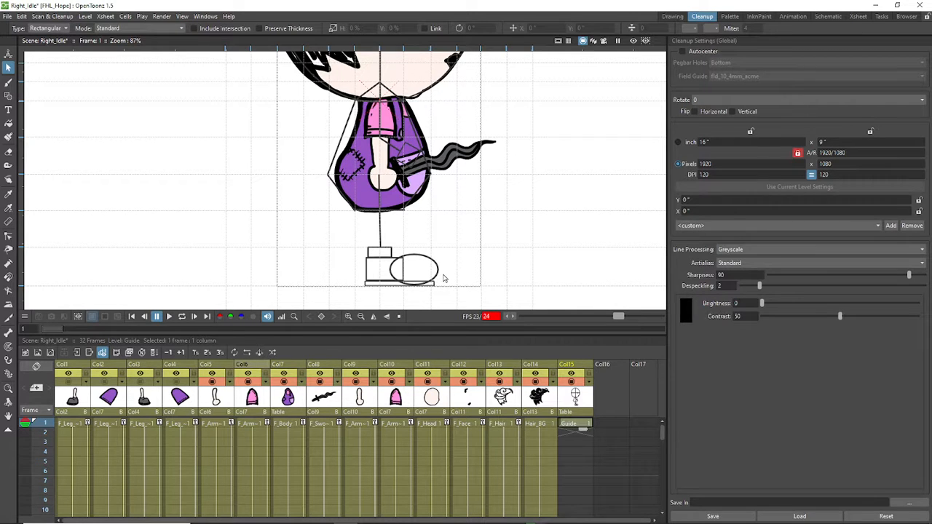
# Step: Create a Toonz Vector Level named R_Leg_R_Upper in the empty column 16, checking the leg file names in the drawings folder
pyautogui.click(616, 404)
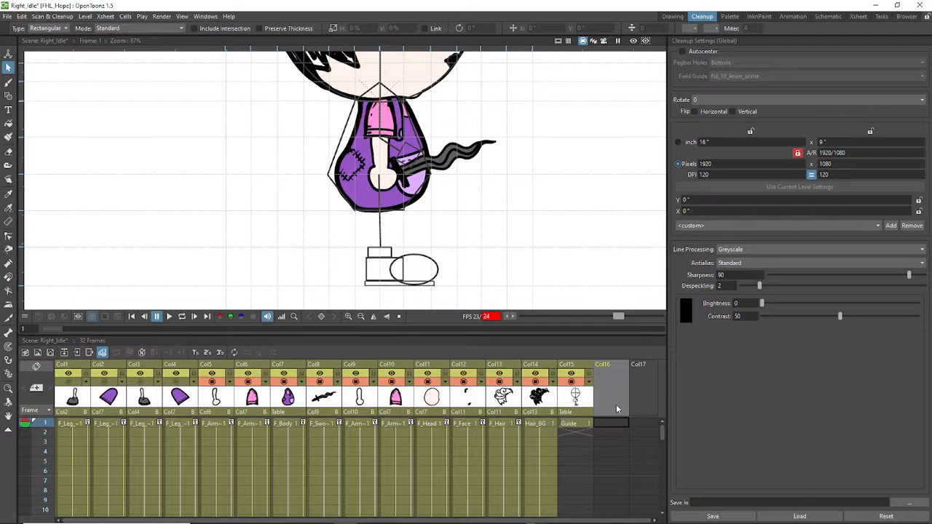
pyautogui.click(50, 352)
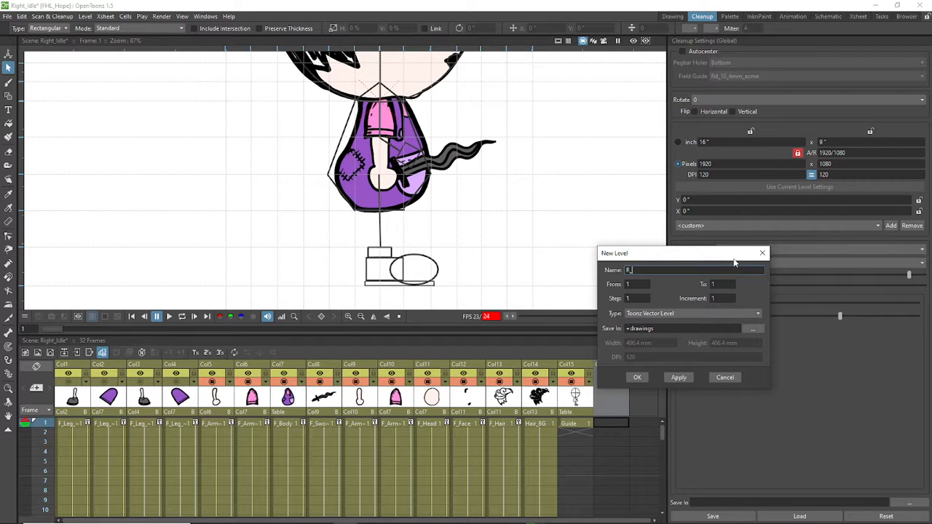
pyautogui.write('R_Leg')
pyautogui.hotkey('alt', 'Tab')
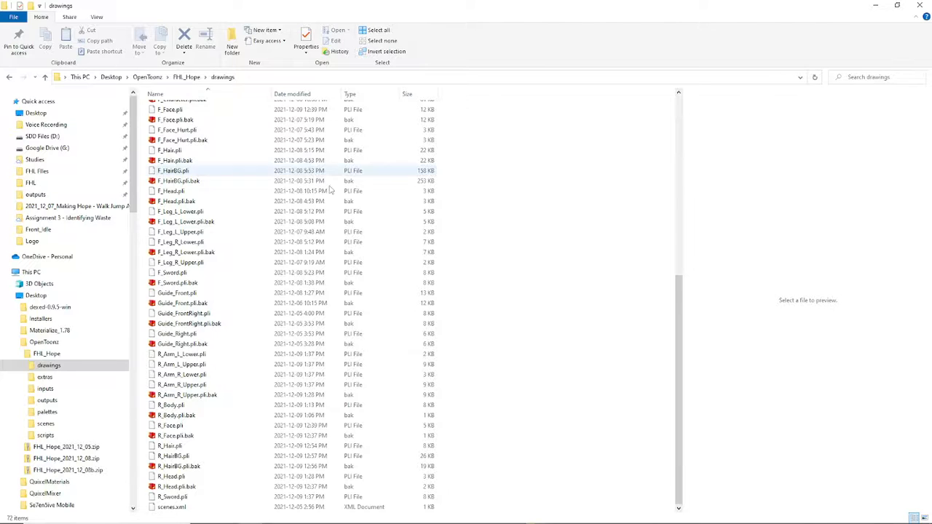
pyautogui.scroll(1, 318, 258)
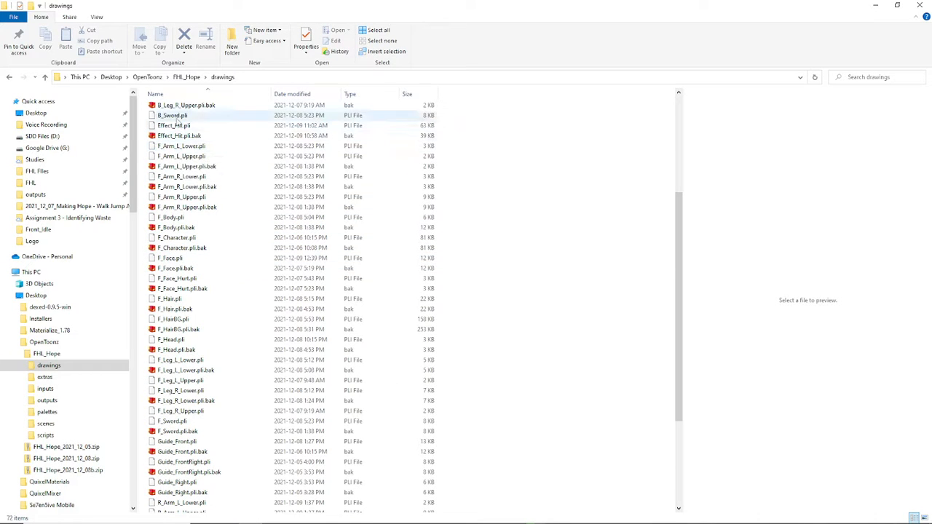
pyautogui.hotkey('alt', 'Tab')
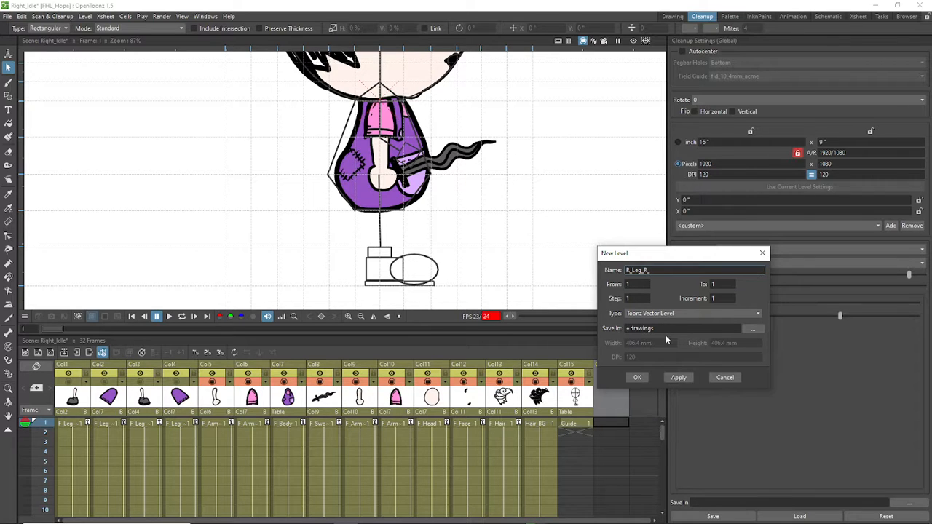
pyautogui.write('_R_Upper')
pyautogui.press('Return')
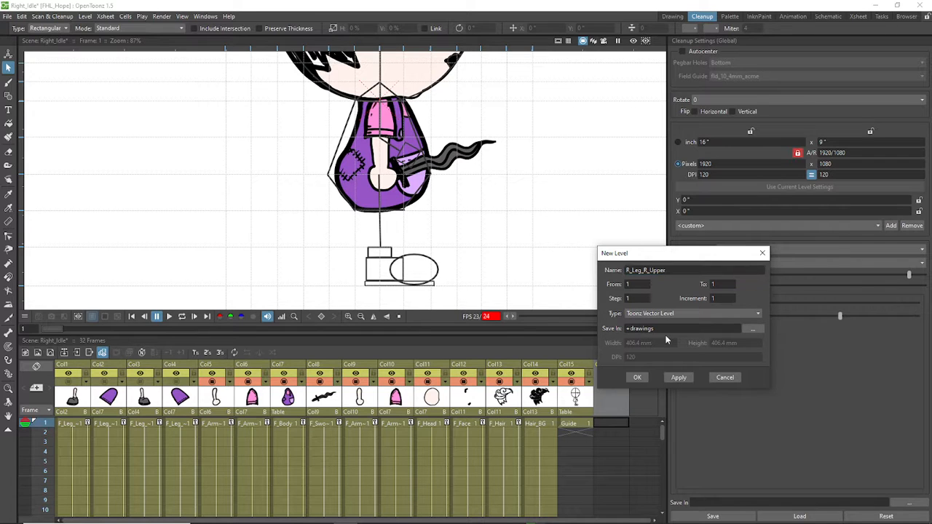
pyautogui.click(637, 377)
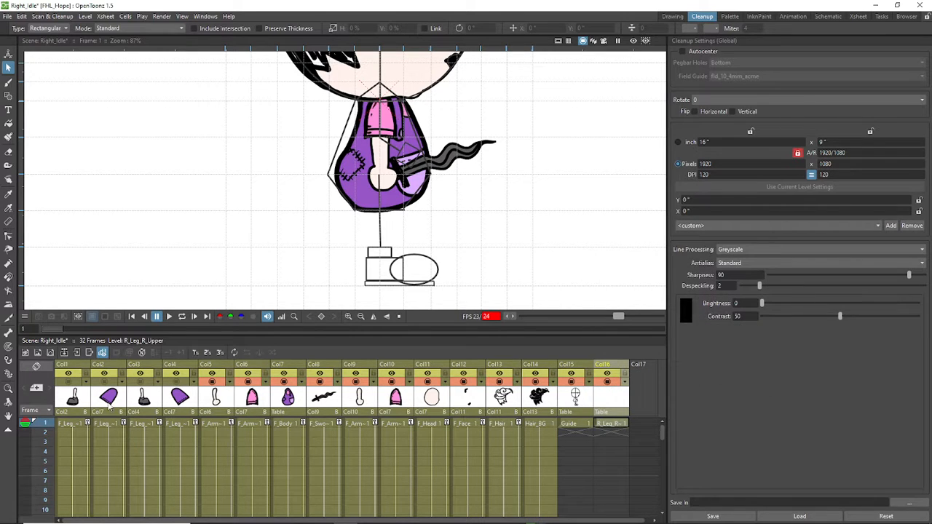
# Step: Copy the upper-leg drawing from the shown F_Leg_R_Upper column into R_Leg_R_Upper, and hide the F_Leg_R_Upper column again
pyautogui.click(184, 404)
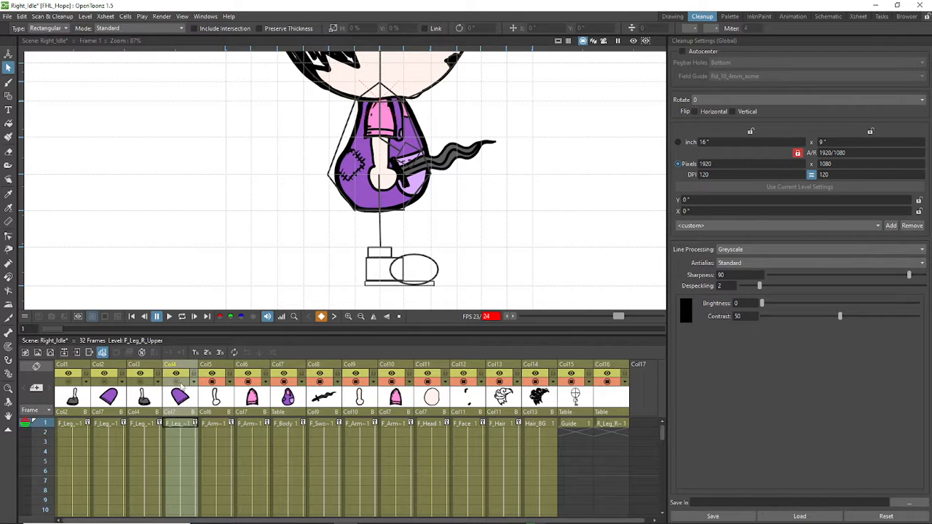
pyautogui.click(178, 382)
pyautogui.moveTo(305, 170); pyautogui.dragTo(476, 261)
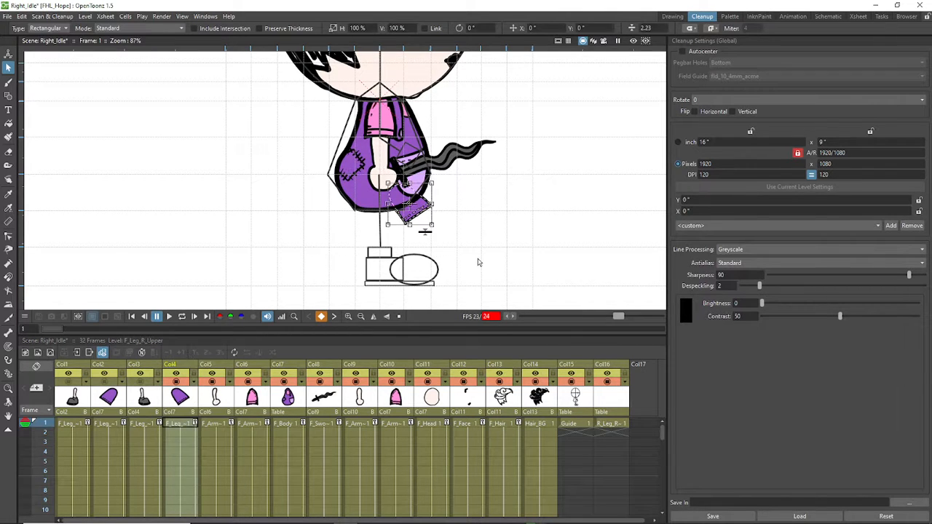
pyautogui.click(618, 405)
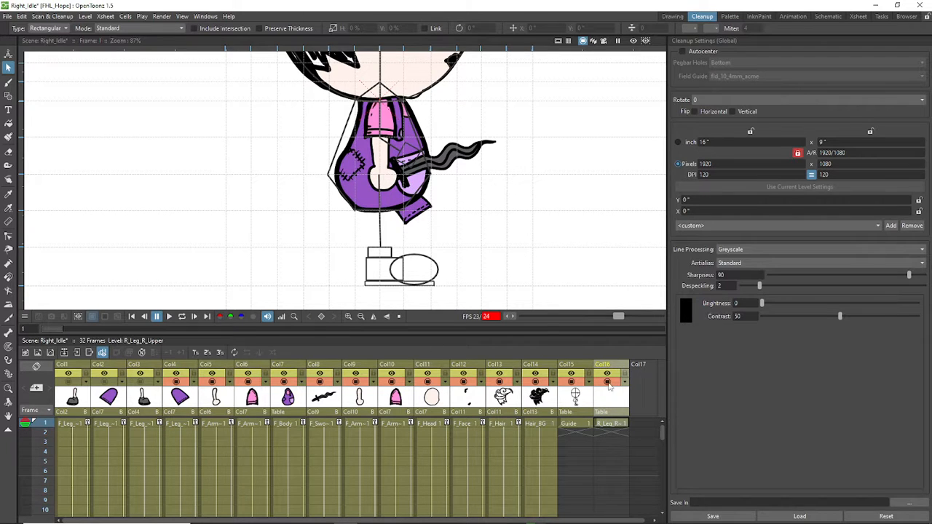
pyautogui.click(523, 238)
pyautogui.hotkey('ctrl', 'v')
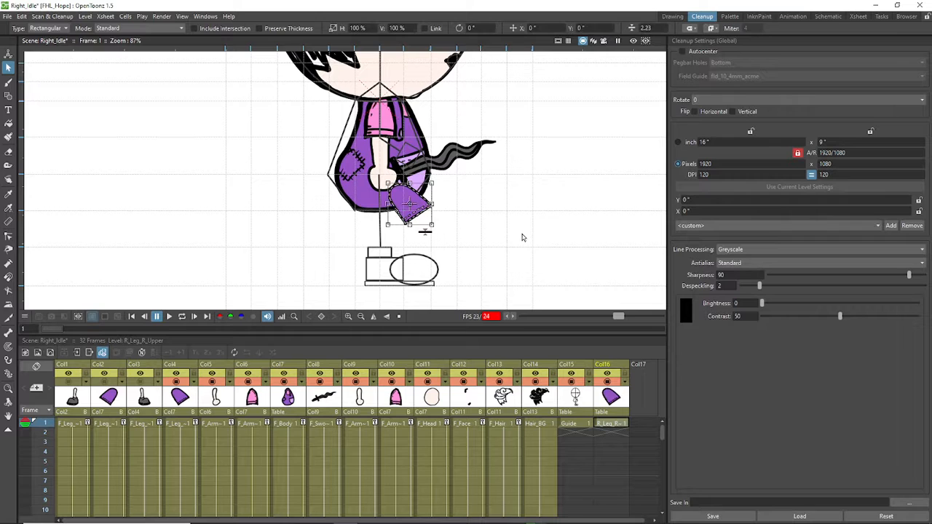
pyautogui.click(175, 383)
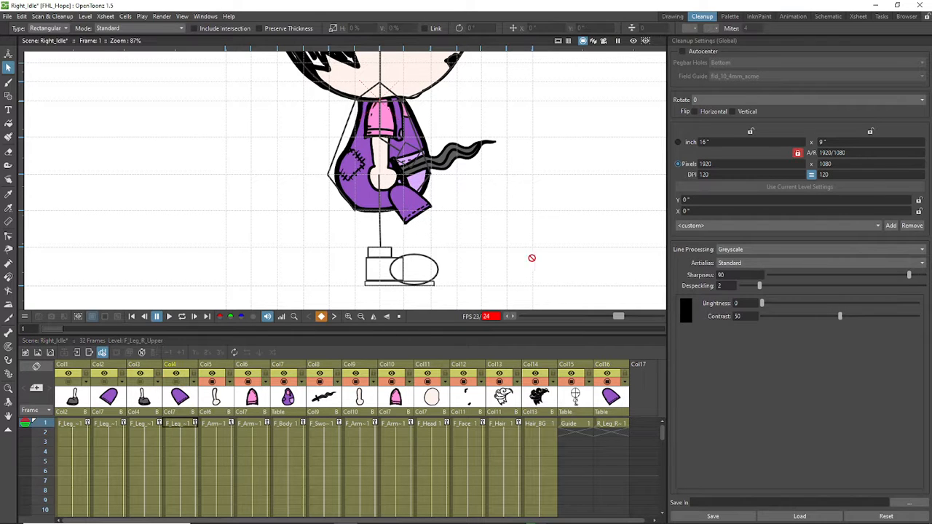
# Step: Rotate the whole R_Leg_R_Upper drawing until it stands upright and move it onto the guide's centre line above the boot
pyautogui.click(614, 402)
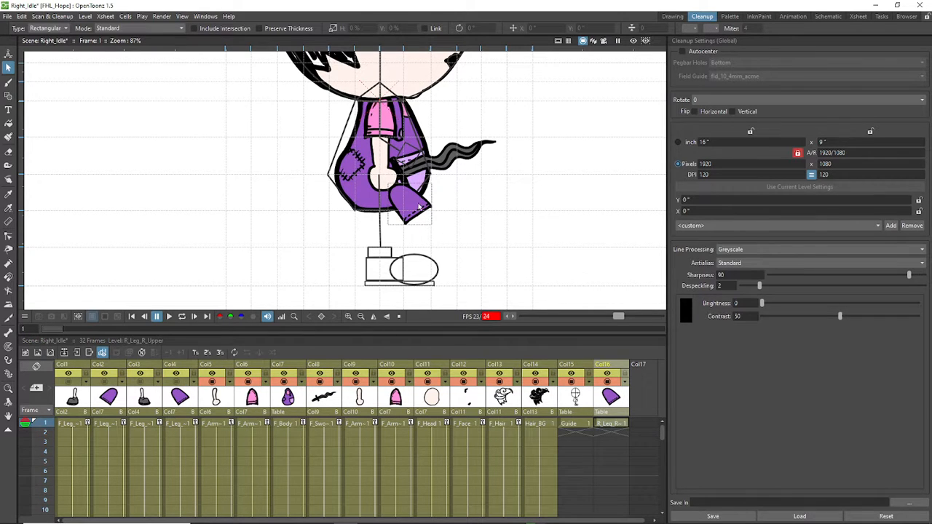
pyautogui.moveTo(493, 160); pyautogui.dragTo(335, 267)
pyautogui.scroll(2, 393, 185)
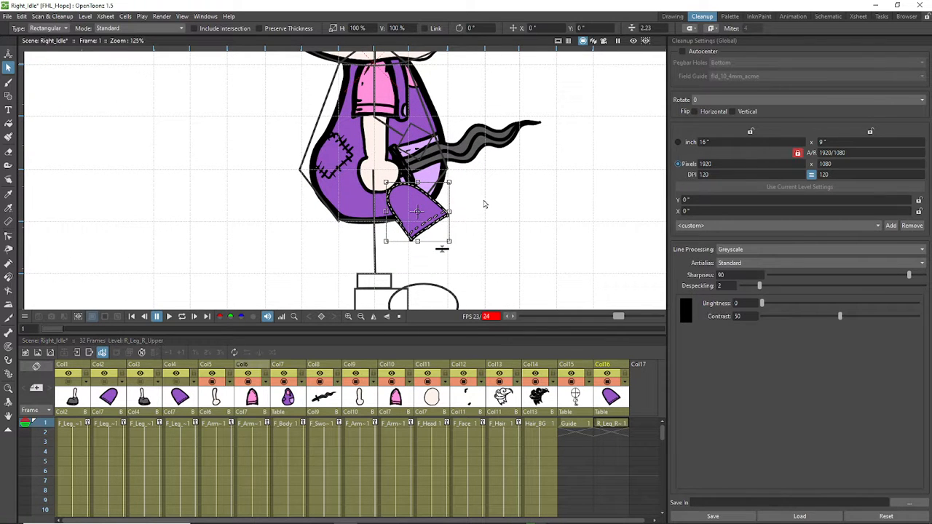
pyautogui.moveTo(452, 178); pyautogui.dragTo(393, 201)
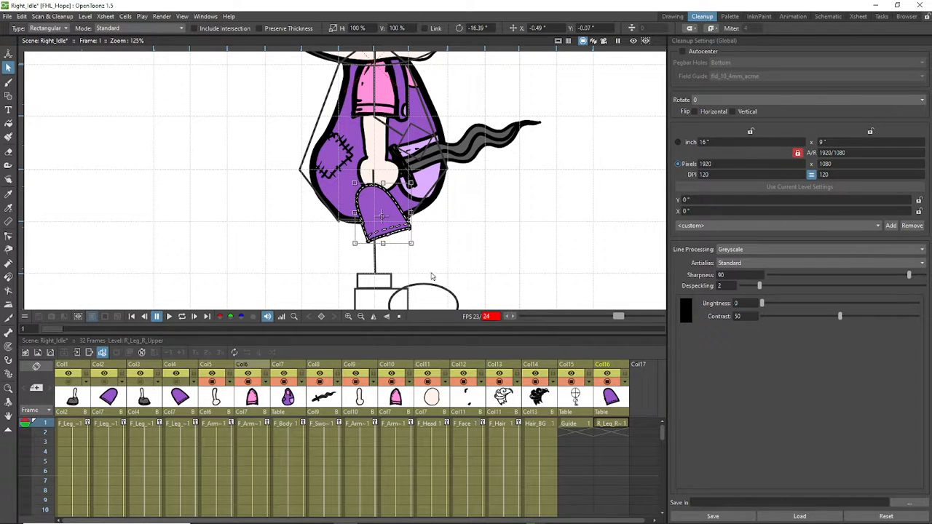
pyautogui.scroll(-2, 452, 251)
pyautogui.scroll(-1, 466, 218)
pyautogui.scroll(2, 478, 201)
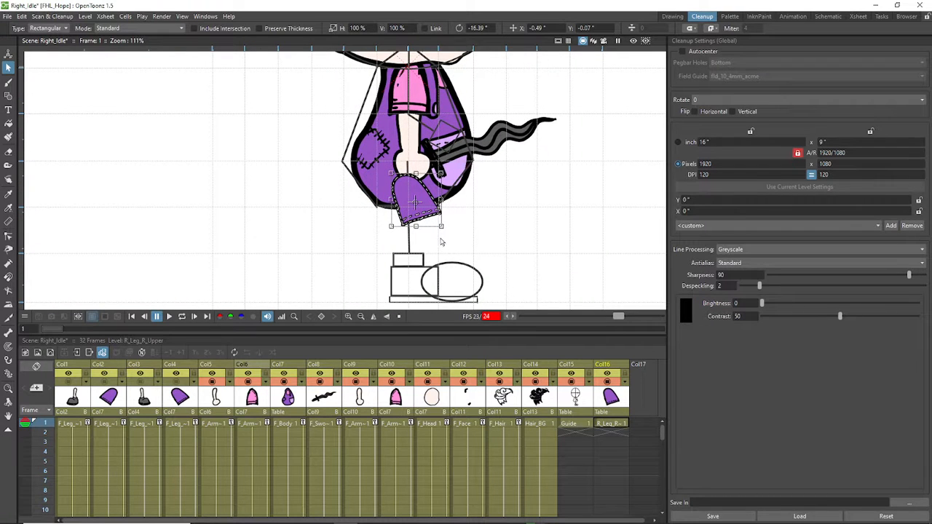
pyautogui.moveTo(446, 228); pyautogui.dragTo(435, 235)
pyautogui.hotkey('ctrl', 'z')
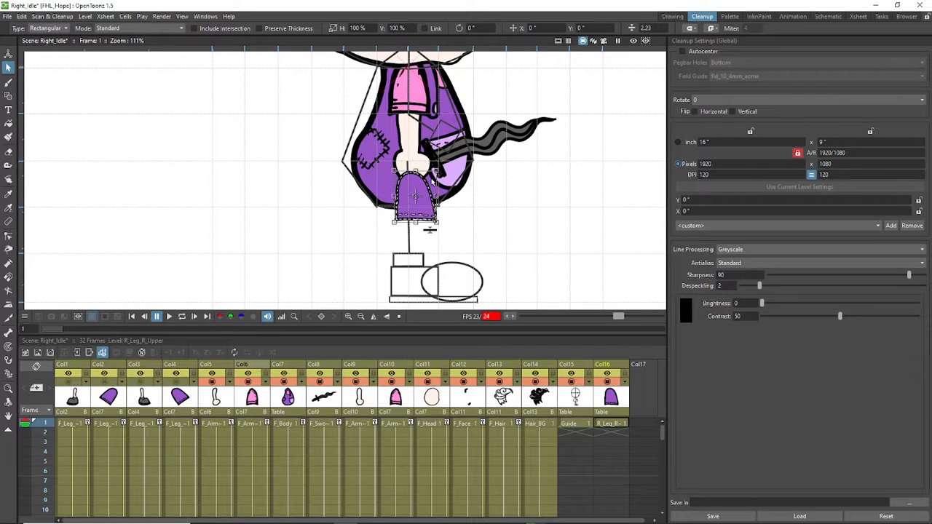
pyautogui.moveTo(430, 183)
pyautogui.mouseDown()
pyautogui.moveTo(415, 193)
pyautogui.moveTo(419, 184)
pyautogui.mouseUp()
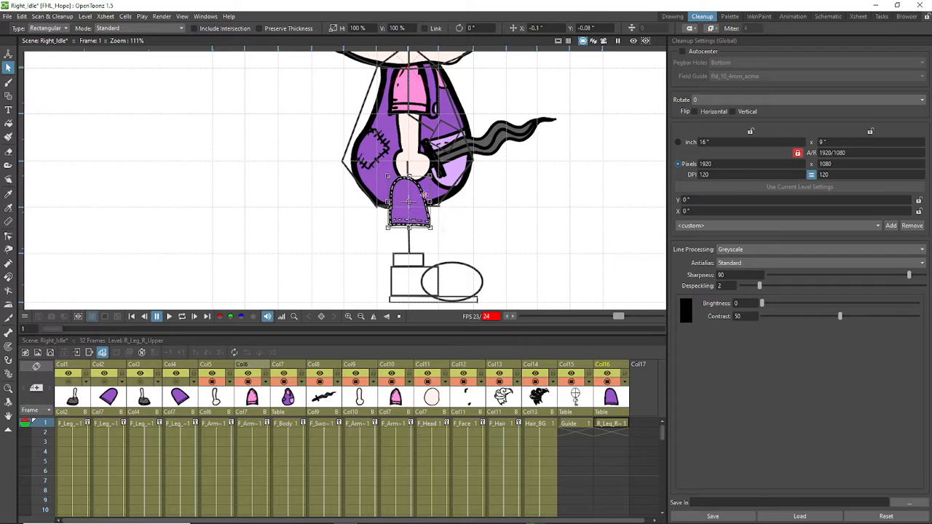
# Step: Rotate the R_Leg_R_Upper drawing about 10.3° and nudge it back over the guide line, showing F_Leg_L_Upper temporarily for comparison
pyautogui.click(104, 381)
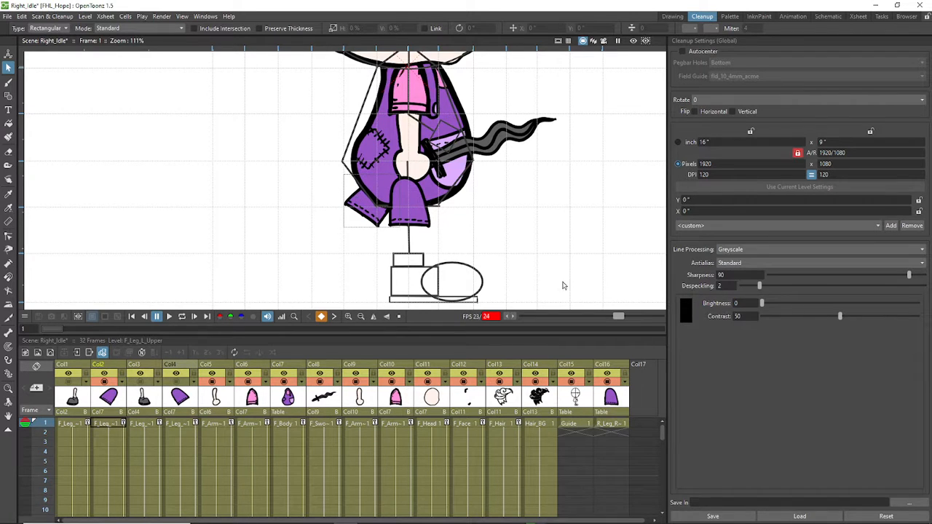
pyautogui.click(616, 401)
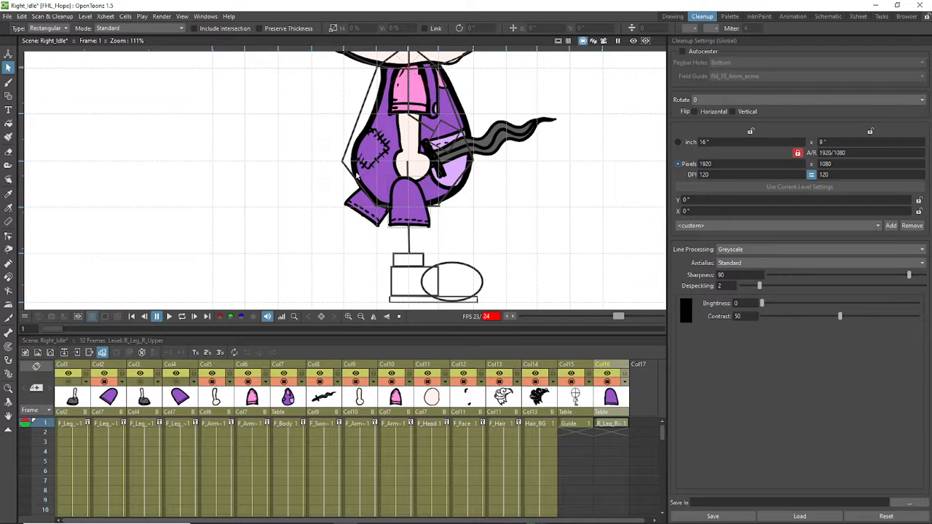
pyautogui.moveTo(288, 168); pyautogui.dragTo(482, 264)
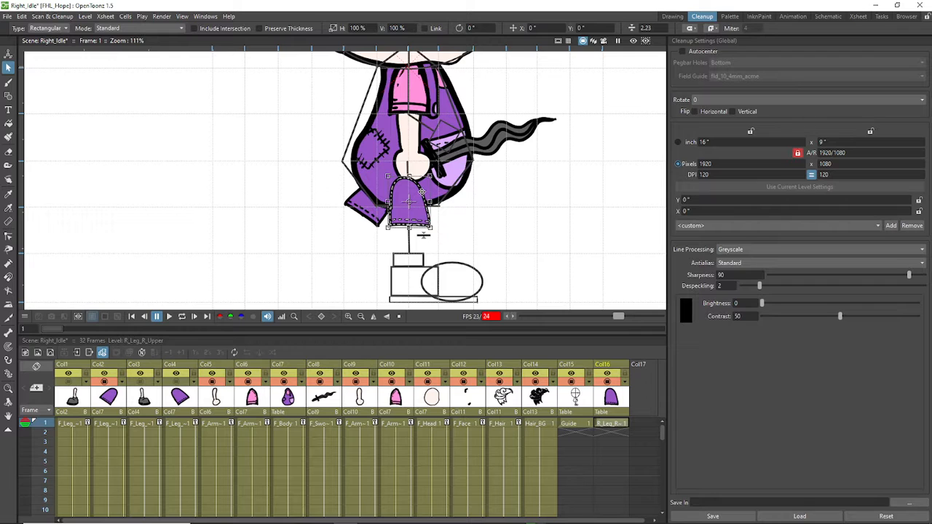
pyautogui.moveTo(442, 233); pyautogui.dragTo(431, 198)
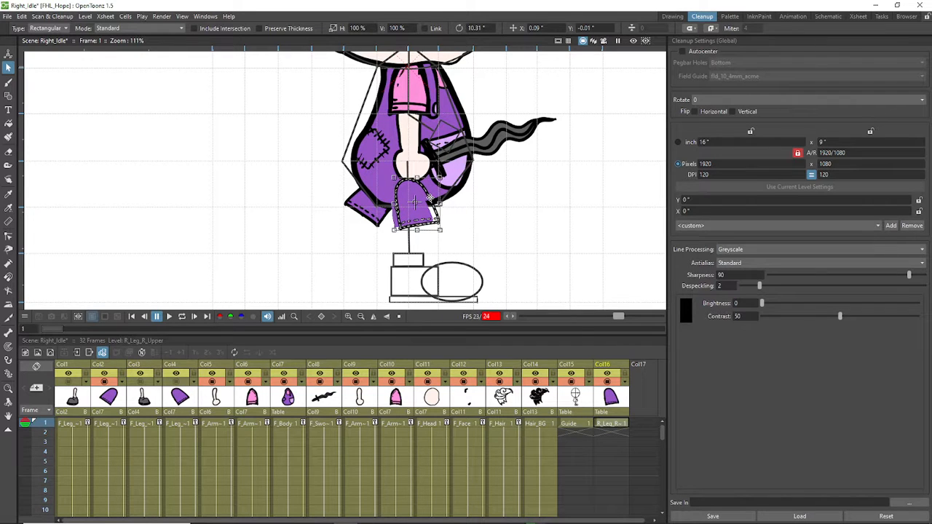
pyautogui.moveTo(431, 198); pyautogui.dragTo(421, 195)
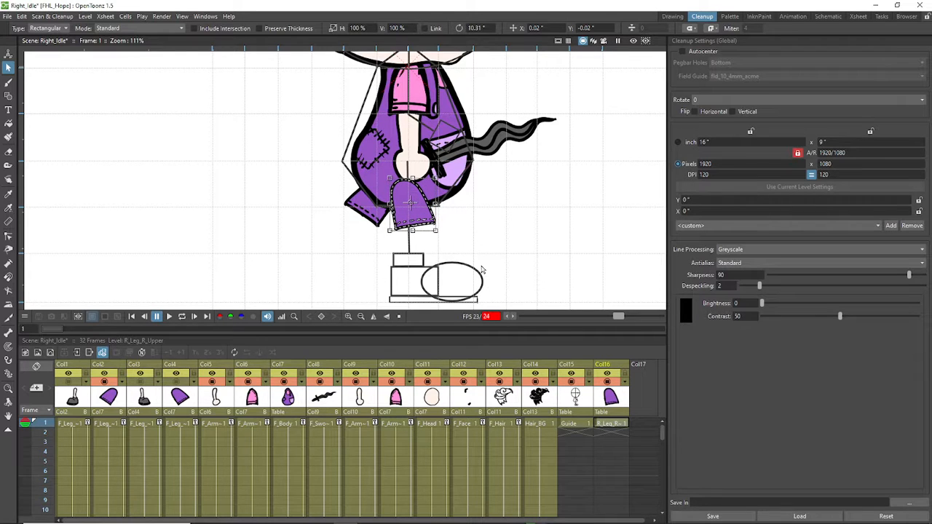
pyautogui.scroll(-1, 485, 218)
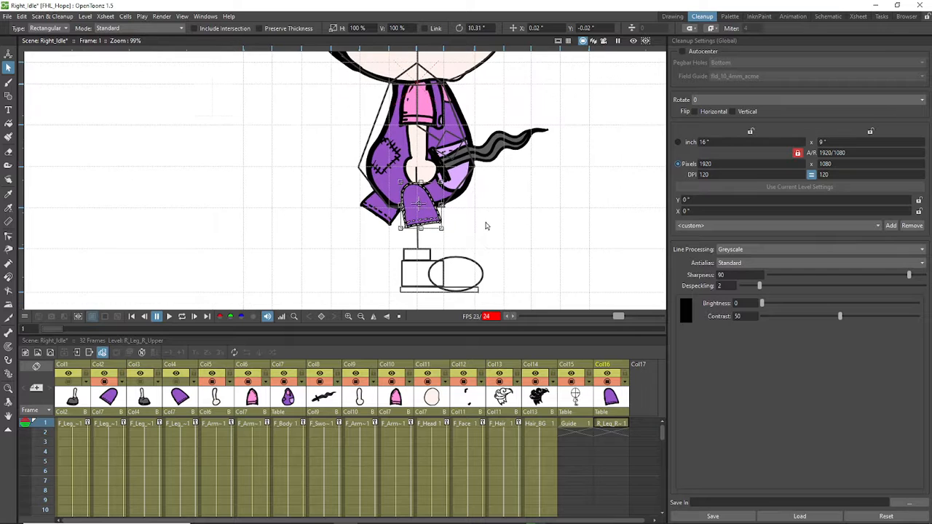
pyautogui.scroll(2, 495, 237)
pyautogui.scroll(-1, 506, 249)
pyautogui.scroll(1, 512, 244)
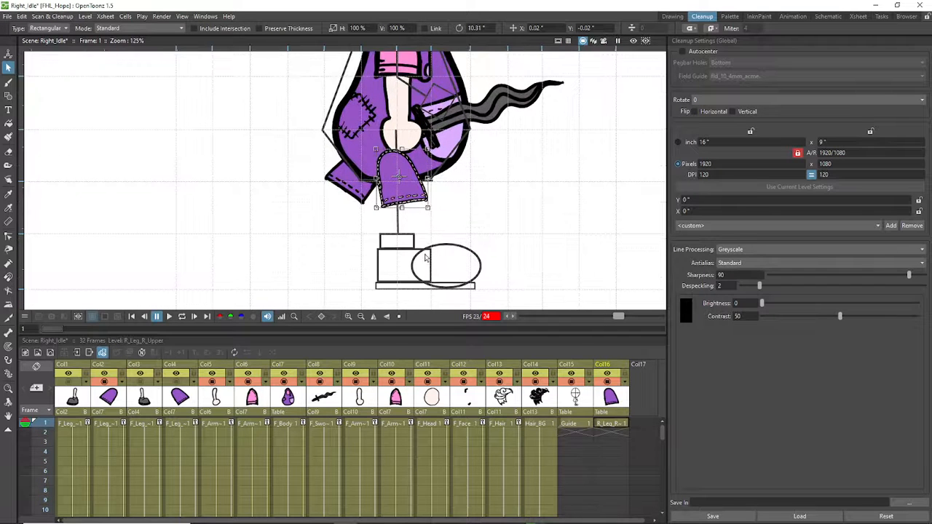
pyautogui.click(105, 393)
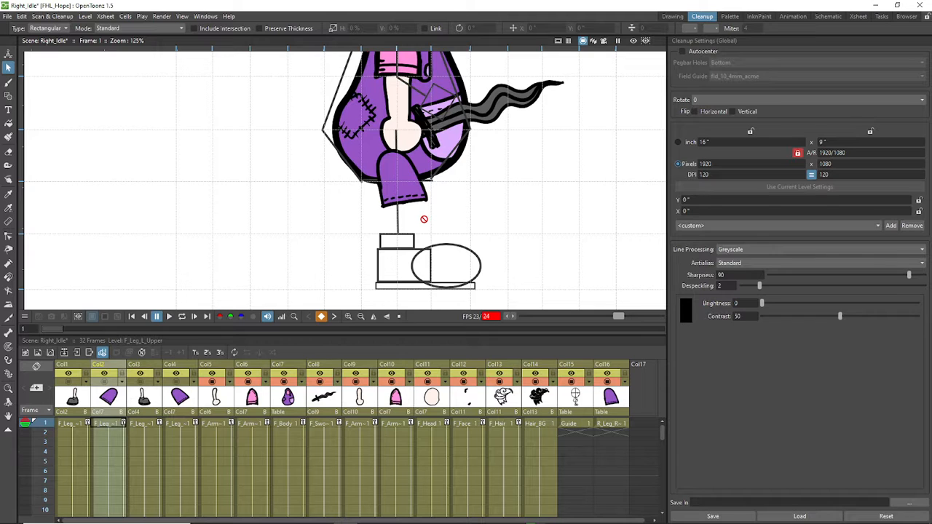
# Step: Draw short black crease strokes along the left edge and by the hem stitching of the R_Leg_R_Upper drawing with the brush
pyautogui.rightClick(636, 412)
pyautogui.click(612, 412)
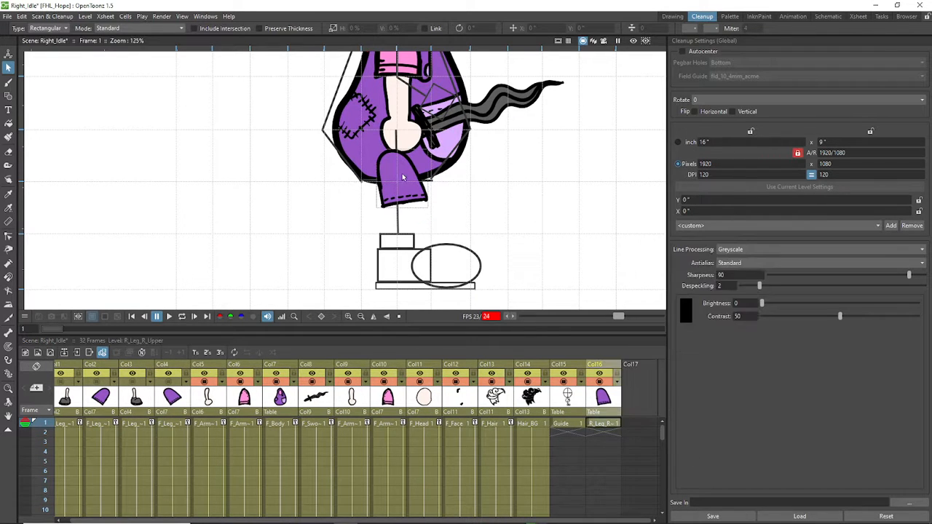
pyautogui.scroll(5, 400, 177)
pyautogui.scroll(2, 400, 177)
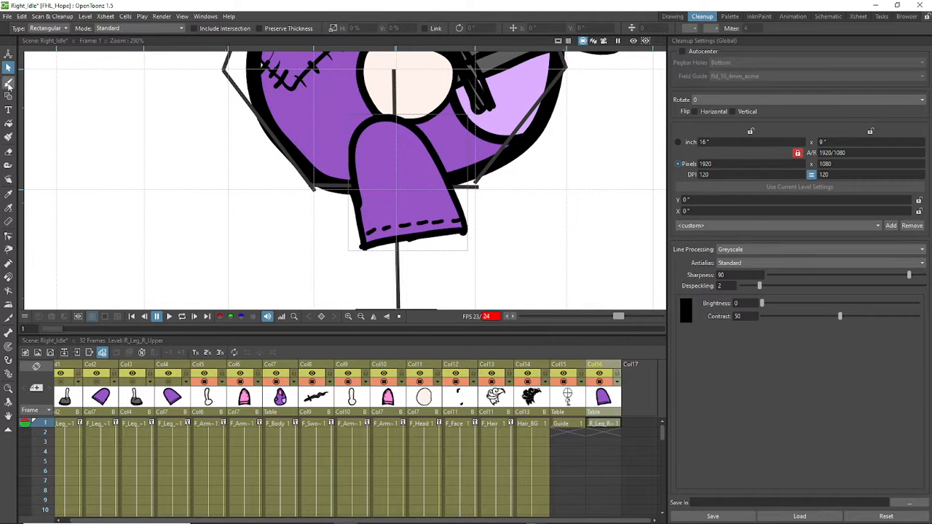
pyautogui.press('b')
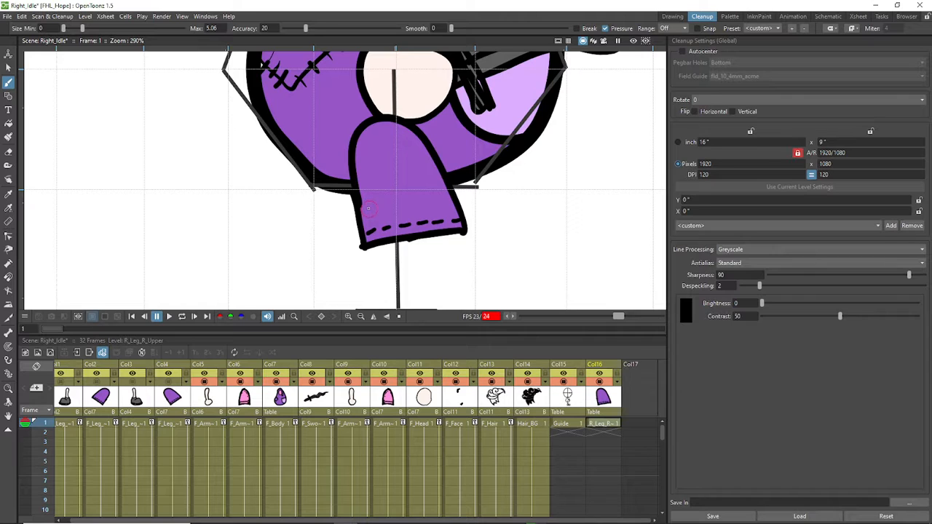
pyautogui.moveTo(367, 220); pyautogui.dragTo(378, 216)
pyautogui.moveTo(368, 139); pyautogui.dragTo(363, 162)
pyautogui.moveTo(370, 164); pyautogui.dragTo(373, 177)
pyautogui.hotkey('ctrl', 'z')
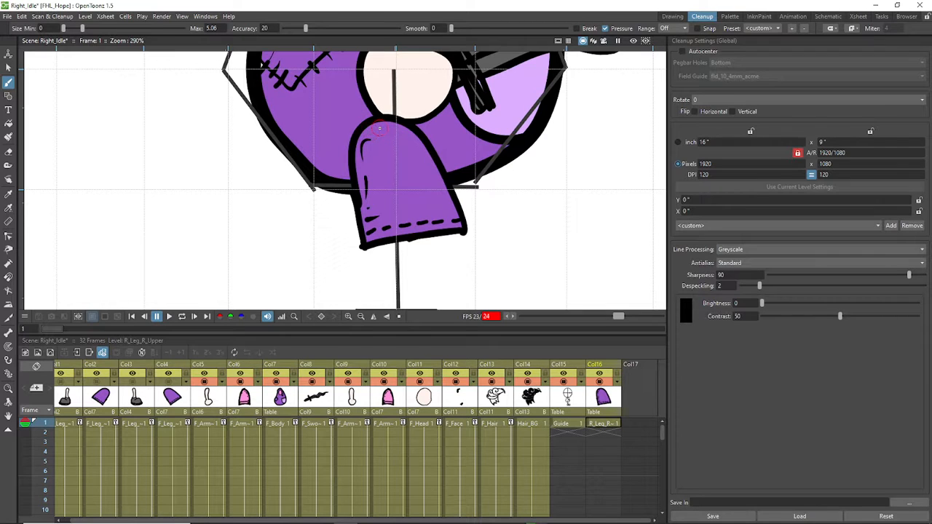
# Step: Try further crease strokes inside the R_Leg_R_Upper drawing and undo them
pyautogui.moveTo(365, 167); pyautogui.dragTo(367, 170)
pyautogui.hotkey('ctrl', 'z')
pyautogui.moveTo(388, 214)
pyautogui.mouseDown()
pyautogui.moveTo(404, 212)
pyautogui.moveTo(378, 207)
pyautogui.moveTo(380, 217)
pyautogui.moveTo(389, 213)
pyautogui.moveTo(374, 201)
pyautogui.mouseUp()
pyautogui.hotkey('ctrl', 'z')
pyautogui.hotkey('ctrl', 'z')
pyautogui.hotkey('ctrl', 'z')
pyautogui.hotkey('ctrl', 'z')
pyautogui.scroll(-3, 418, 224)
pyautogui.scroll(3, 418, 224)
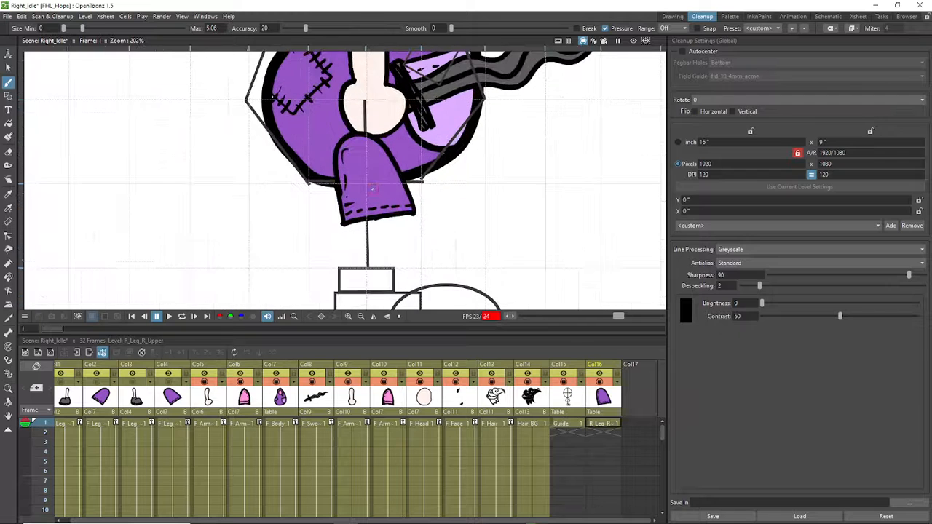
pyautogui.scroll(2, 375, 173)
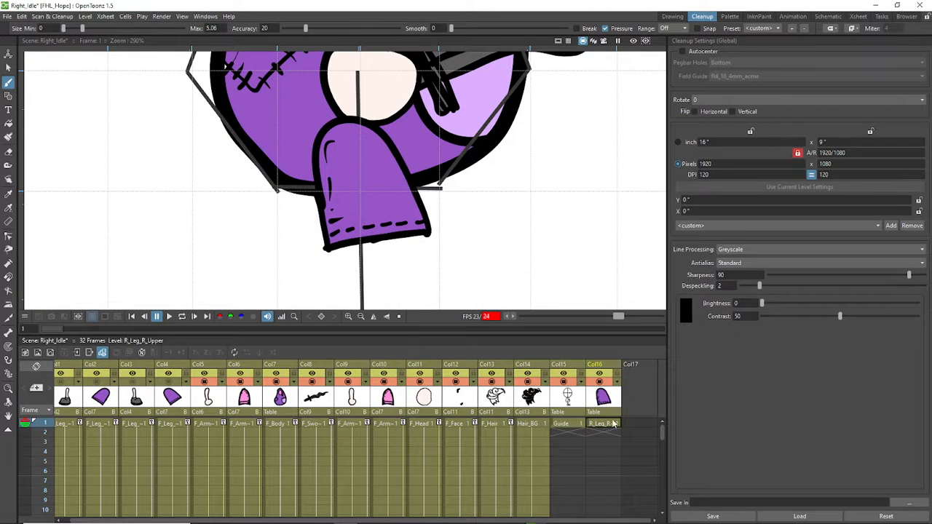
# Step: Create a Toonz Vector Level named R_Lef_R_Bottom in the empty column 17
pyautogui.rightClick(639, 408)
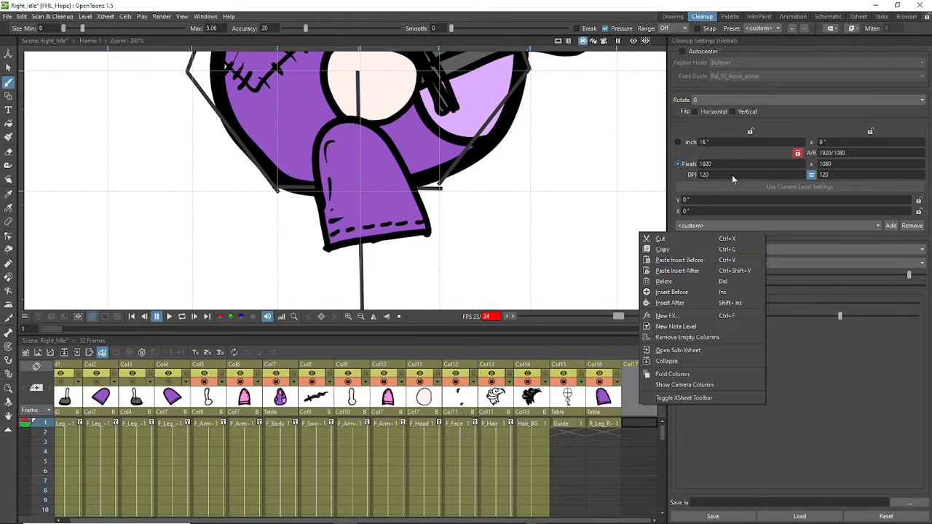
pyautogui.click(49, 355)
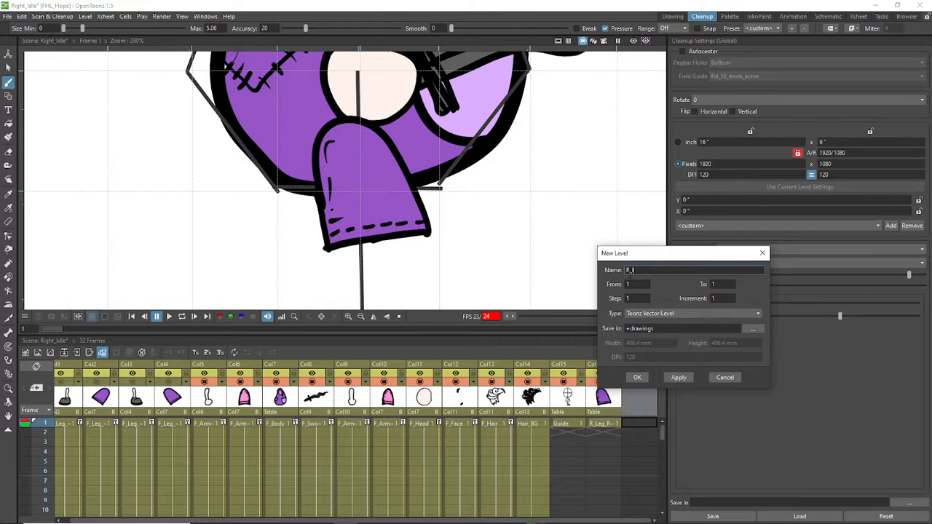
pyautogui.write('R_Lef_R_Bottom')
pyautogui.click(637, 377)
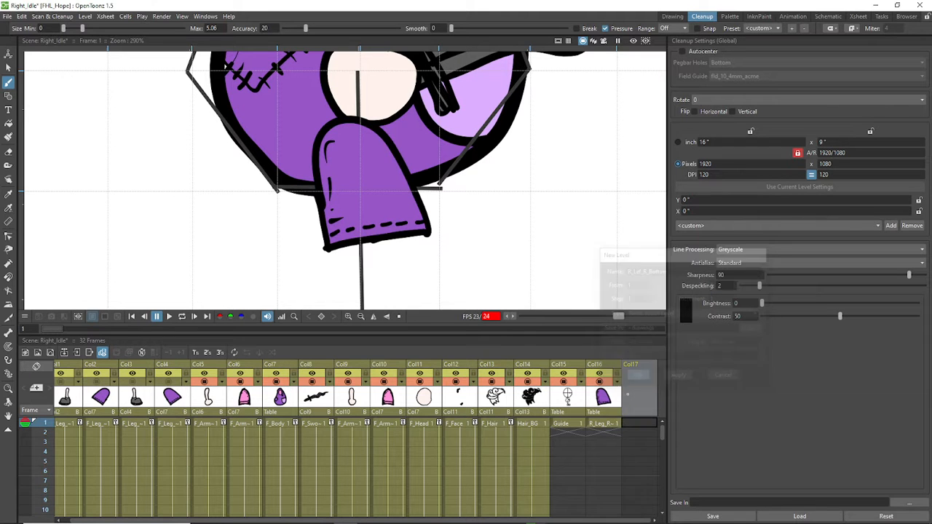
# Step: Check the name and file path of R_Leg_R_Upper in its level settings
pyautogui.click(603, 431)
pyautogui.click(608, 424)
pyautogui.rightClick(608, 424)
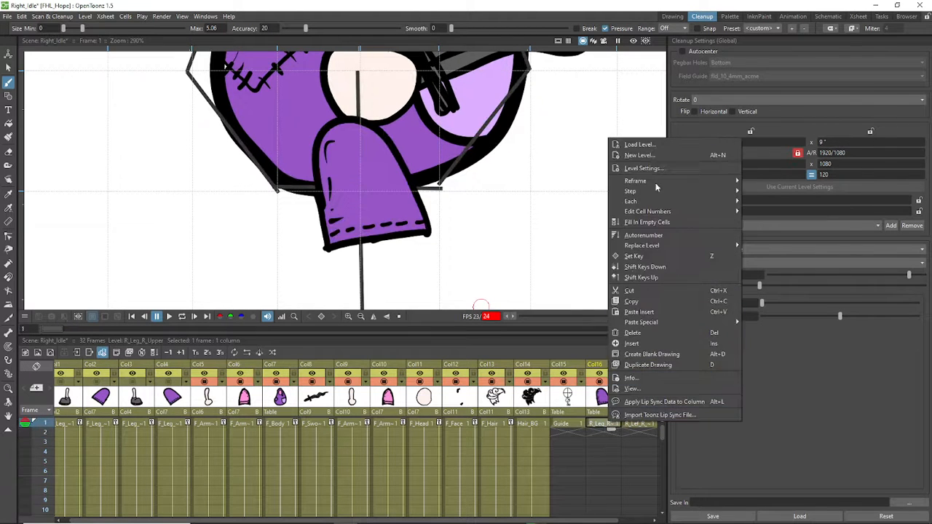
pyautogui.click(660, 173)
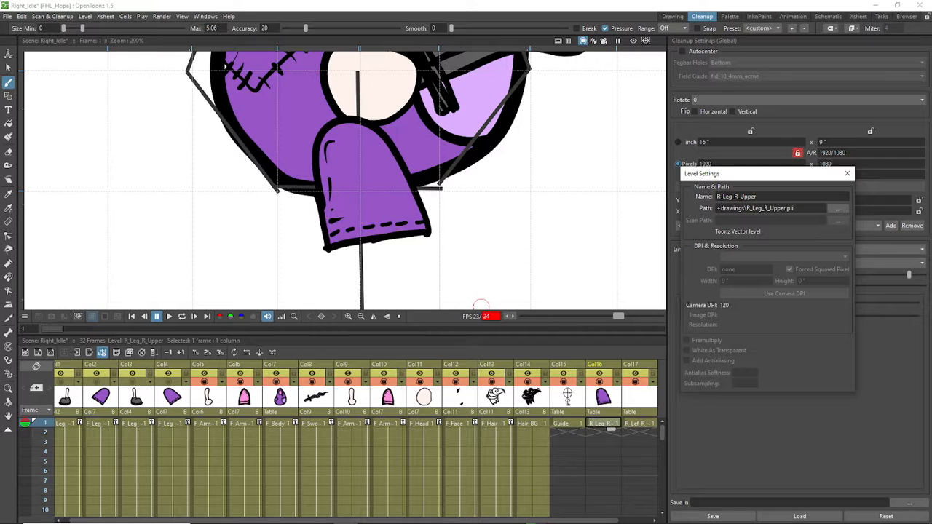
pyautogui.click(847, 173)
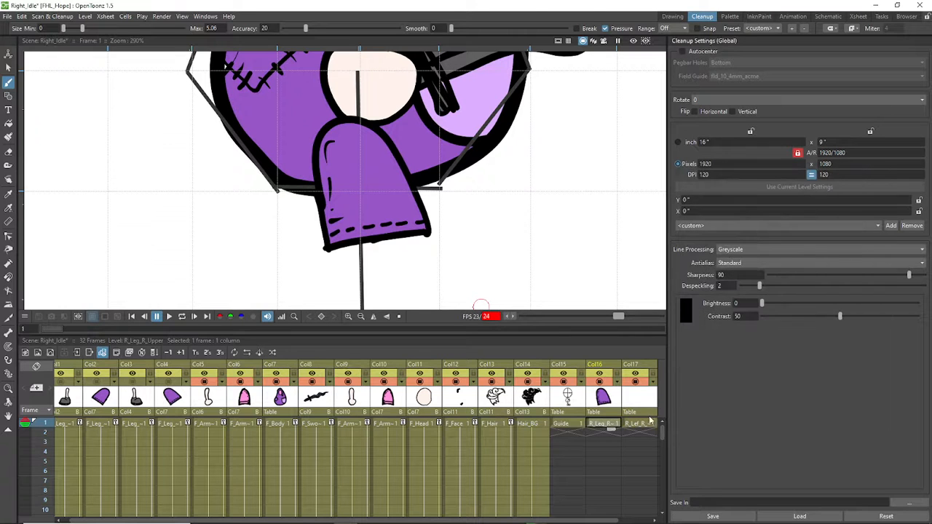
# Step: Rename the column 17 level to R_Lef_R_Lower and set its file path to +drawings\R_Lef_R_Lower.pli
pyautogui.click(642, 429)
pyautogui.rightClick(642, 429)
pyautogui.click(635, 425)
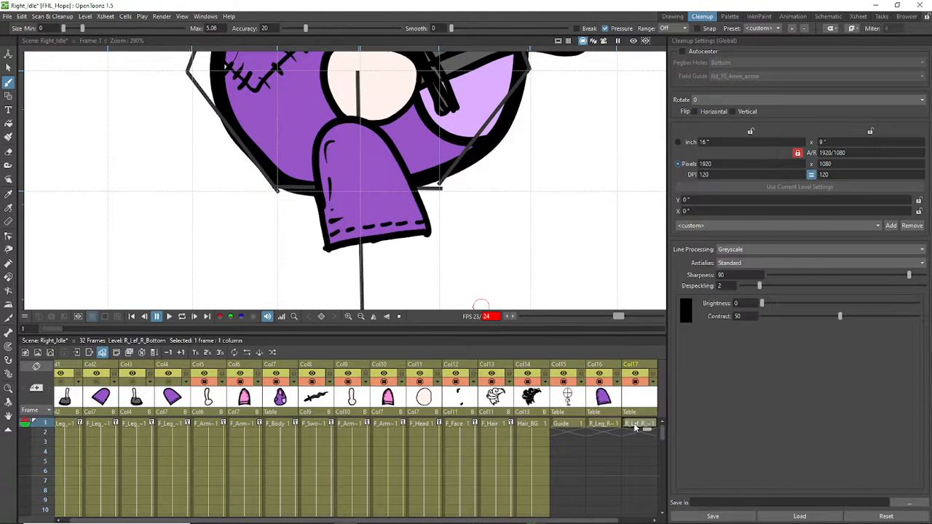
pyautogui.rightClick(635, 429)
pyautogui.click(672, 172)
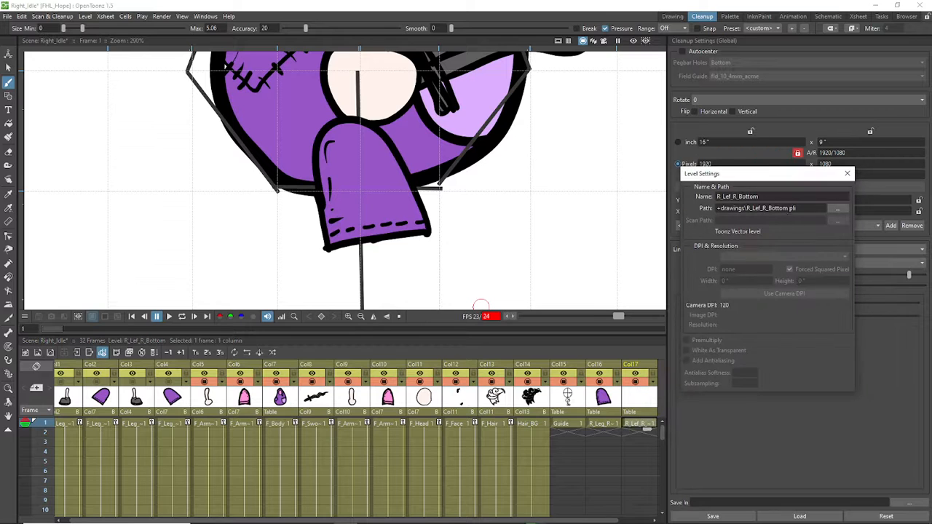
pyautogui.moveTo(762, 196); pyautogui.dragTo(739, 197)
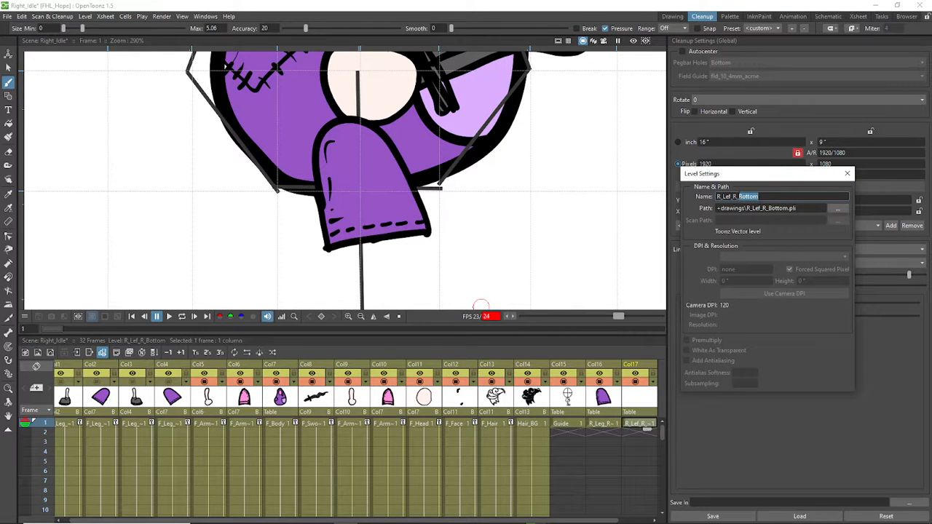
pyautogui.write('Lower')
pyautogui.click(787, 208)
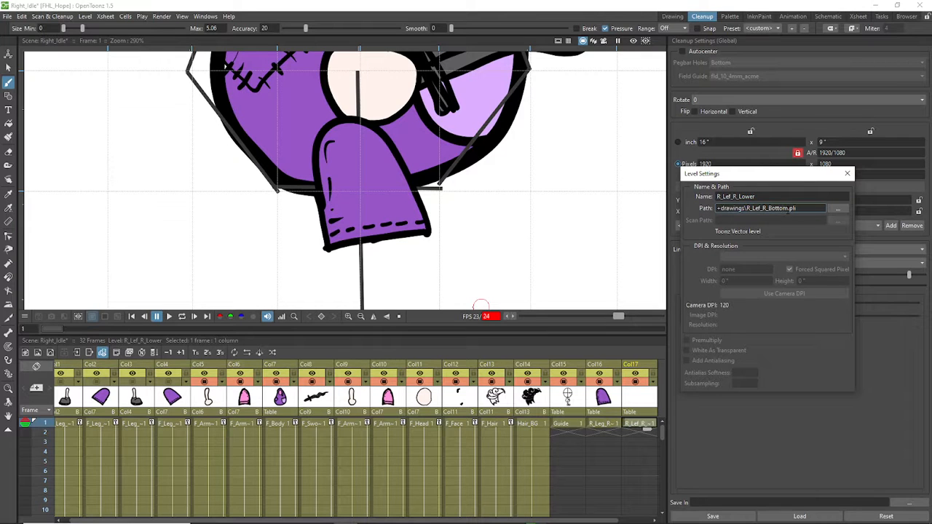
pyautogui.press('BackSpace')
pyautogui.press('BackSpace')
pyautogui.press('BackSpace')
pyautogui.press('BackSpace')
pyautogui.press('BackSpace')
pyautogui.press('BackSpace')
pyautogui.write('Lower')
pyautogui.click(847, 174)
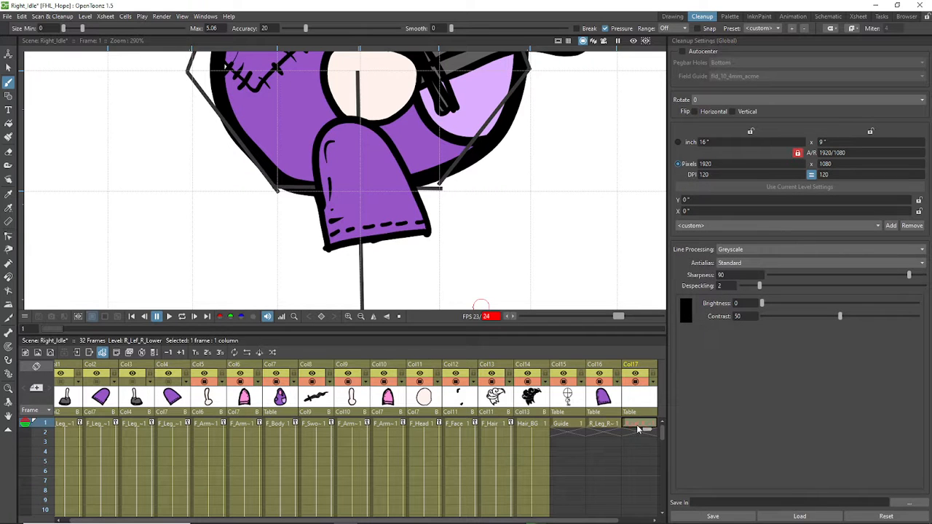
# Step: Switch to File Explorer and check the drawings folder for the right-view leg files
pyautogui.hotkey('alt', 'Tab')
pyautogui.scroll(-5, 211, 436)
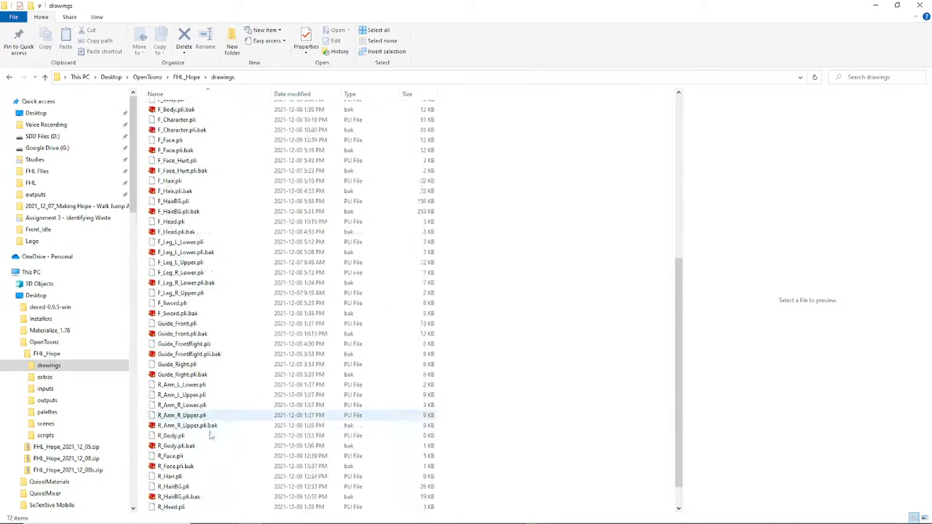
pyautogui.scroll(-1, 210, 436)
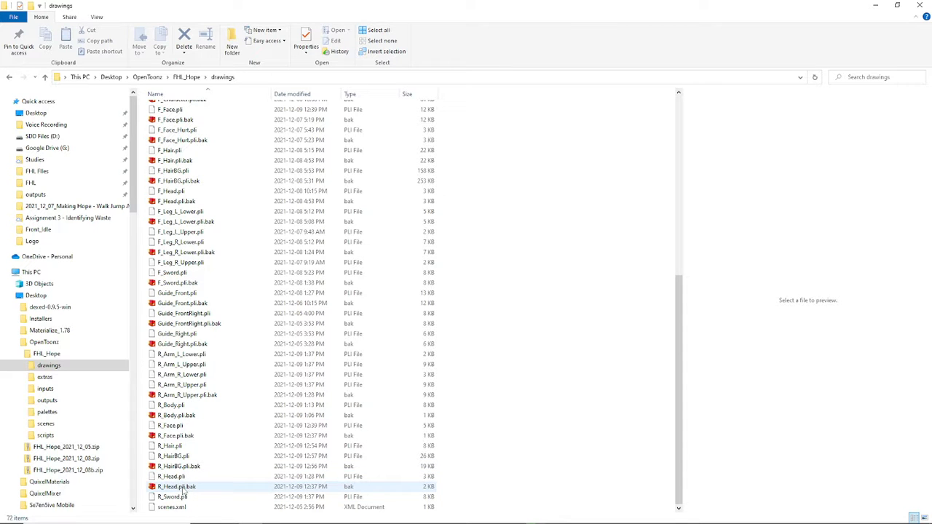
pyautogui.hotkey('alt', 'Tab')
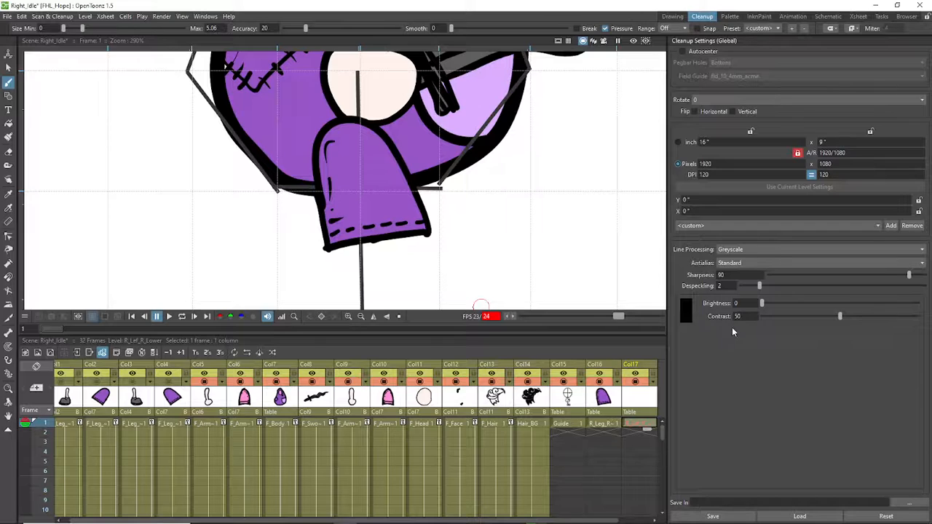
# Step: Set the column 17 level's file path back to +drawings\R_Lef_R_Bottom.pli and save the scene
pyautogui.rightClick(641, 427)
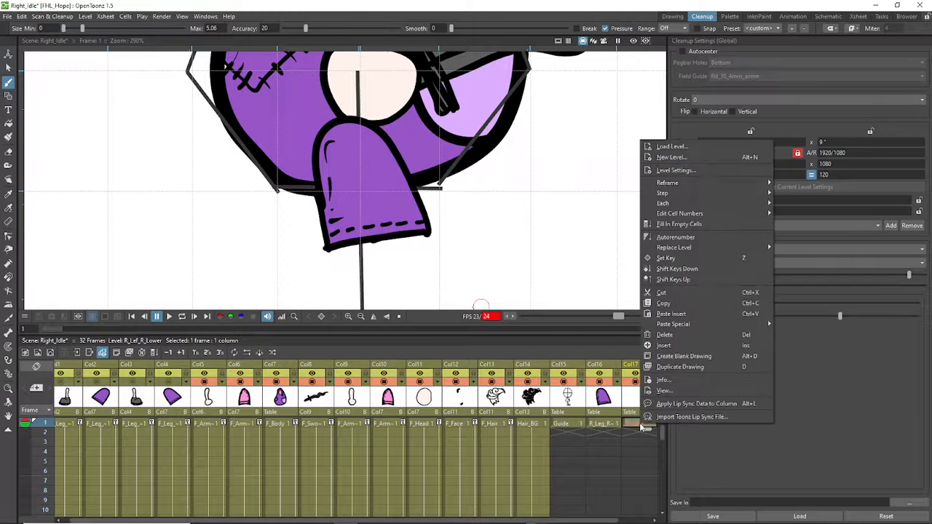
pyautogui.click(701, 171)
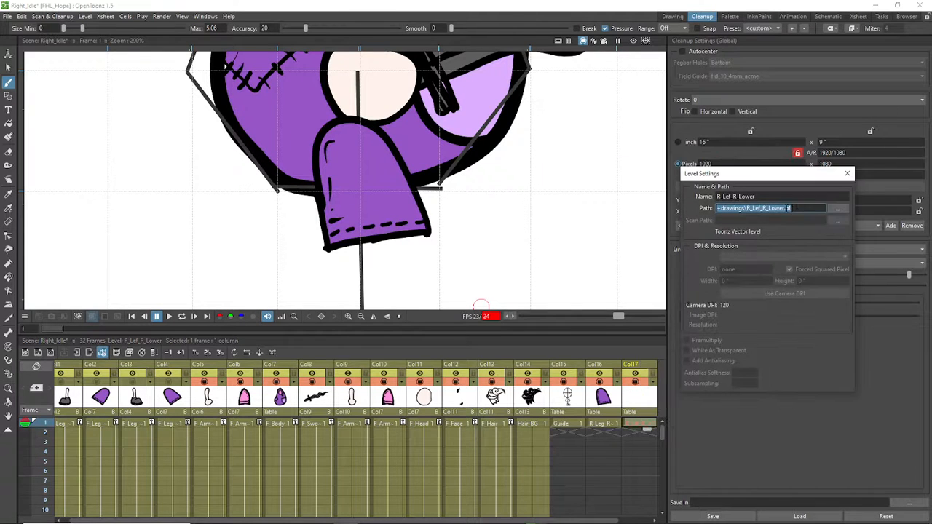
pyautogui.click(806, 209)
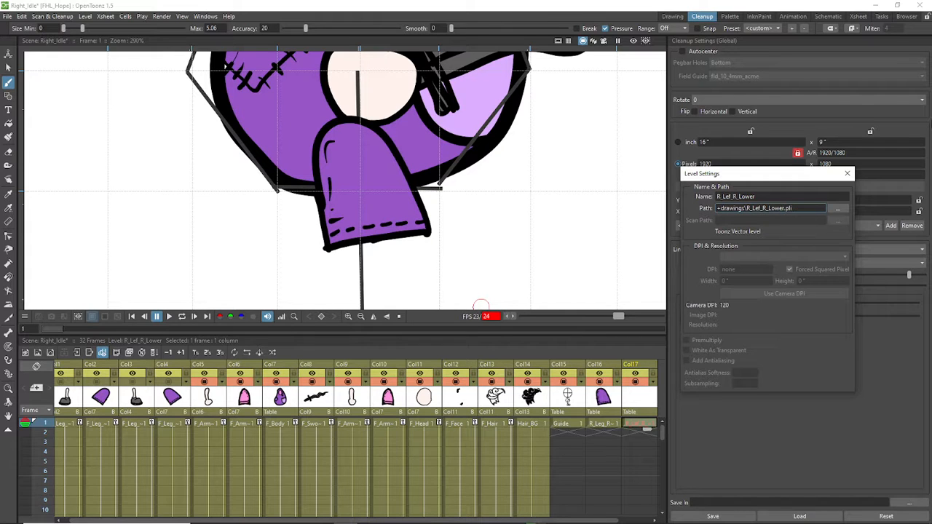
pyautogui.press('BackSpace')
pyautogui.press('BackSpace')
pyautogui.press('BackSpace')
pyautogui.press('BackSpace')
pyautogui.press('BackSpace')
pyautogui.write('Bottom')
pyautogui.click(846, 173)
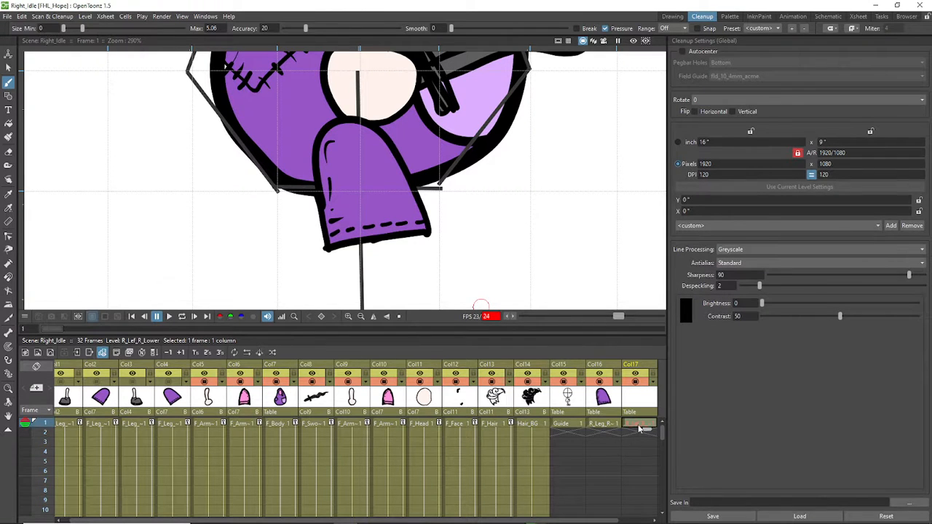
# Step: Browse the drawings folder from the column 17 level's path setting to check the saved right-view leg files
pyautogui.rightClick(641, 428)
pyautogui.click(692, 173)
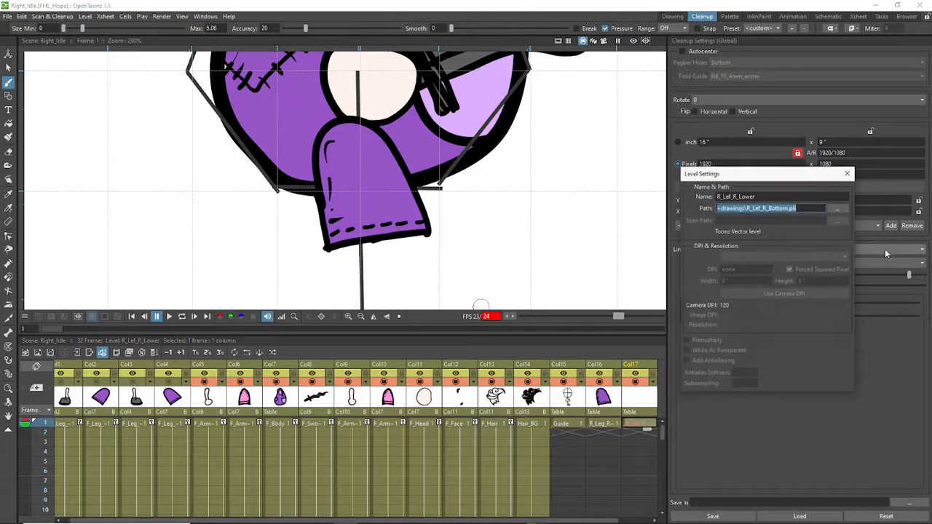
pyautogui.click(838, 210)
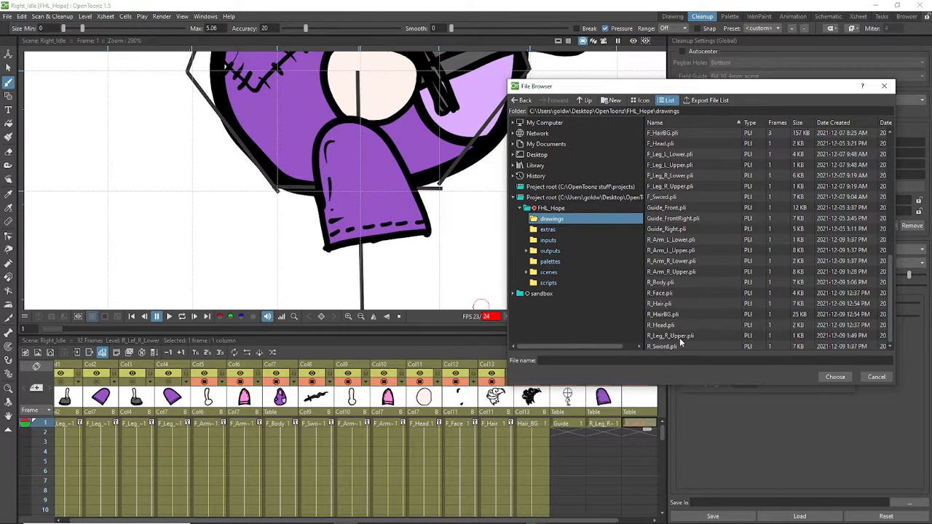
pyautogui.click(852, 378)
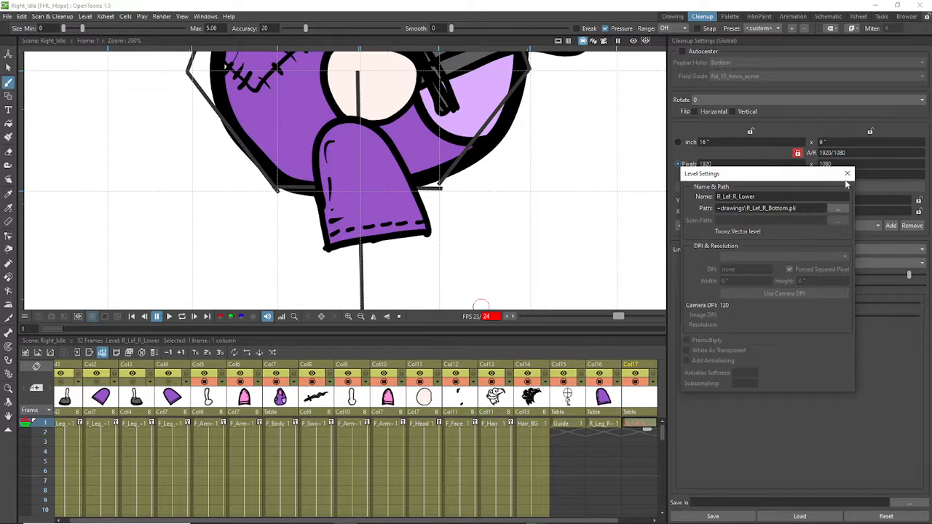
pyautogui.click(847, 174)
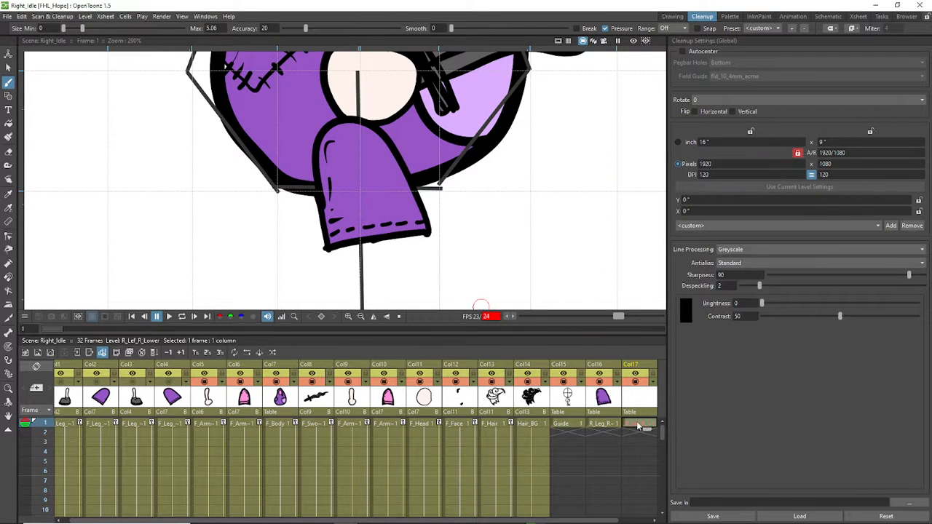
# Step: Copy the level name R_Lef_R_Lower from the column 17 level settings, and delete column 17
pyautogui.click(639, 366)
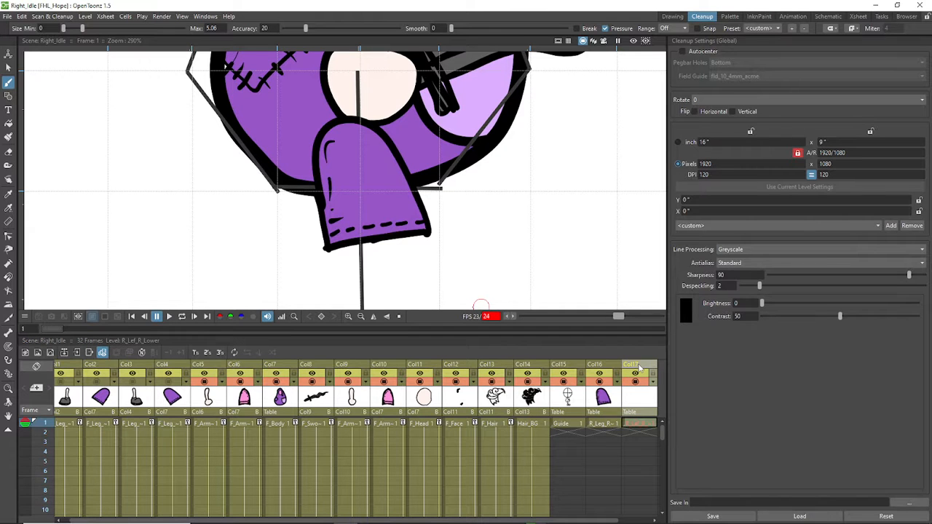
pyautogui.rightClick(646, 427)
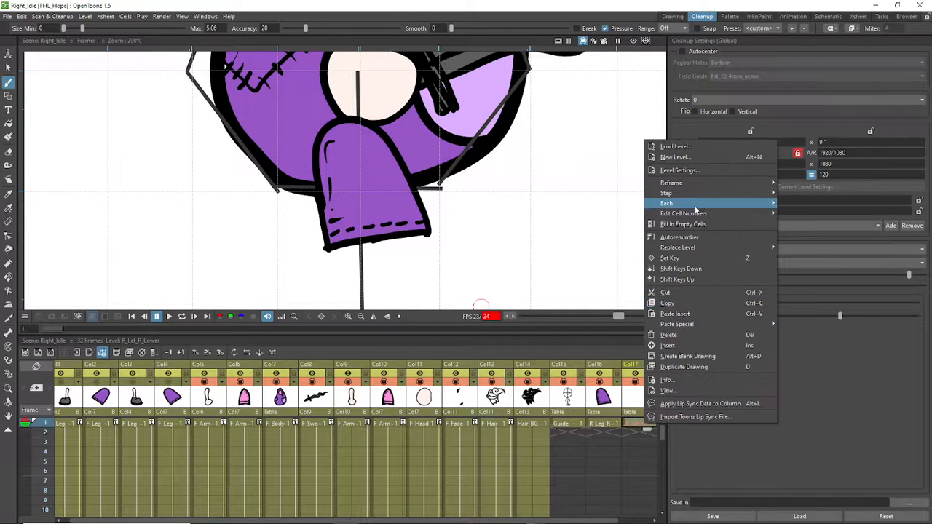
pyautogui.click(723, 171)
pyautogui.doubleClick(792, 198)
pyautogui.hotkey('ctrl', 'c')
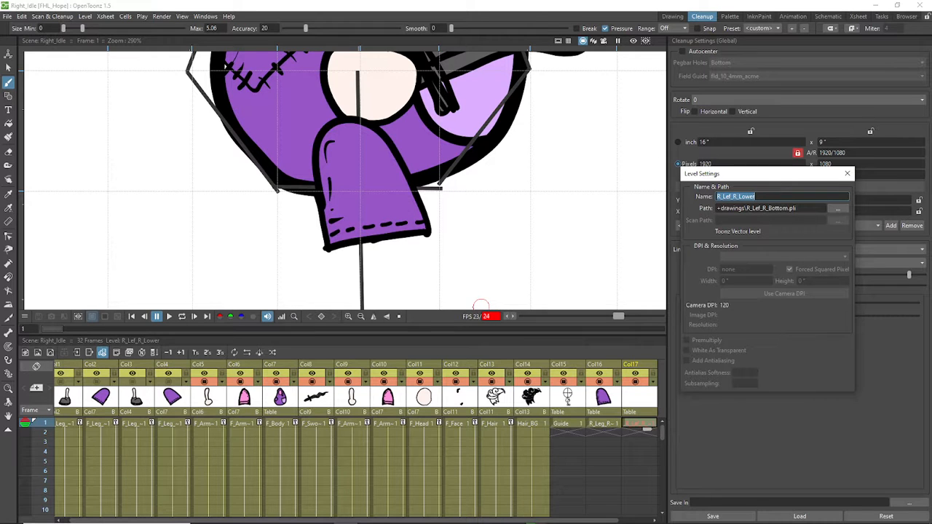
pyautogui.click(846, 173)
pyautogui.rightClick(648, 366)
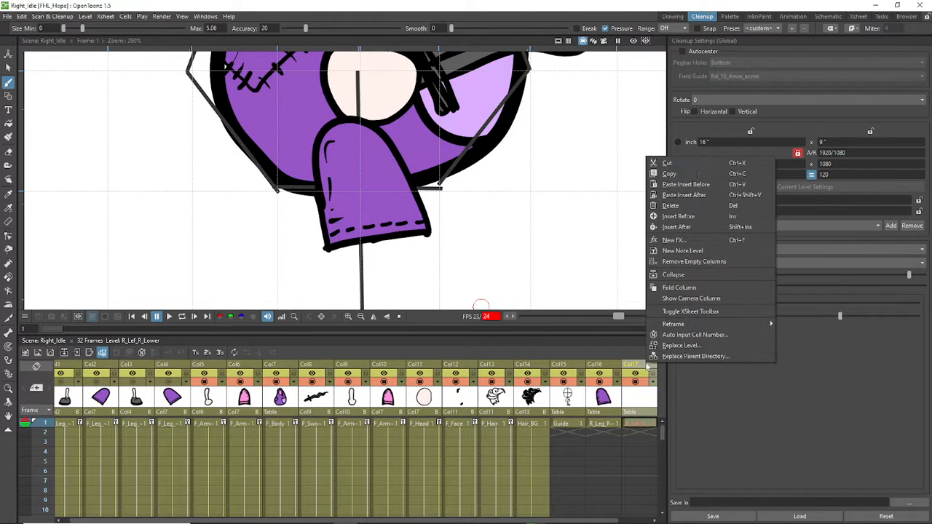
pyautogui.click(670, 205)
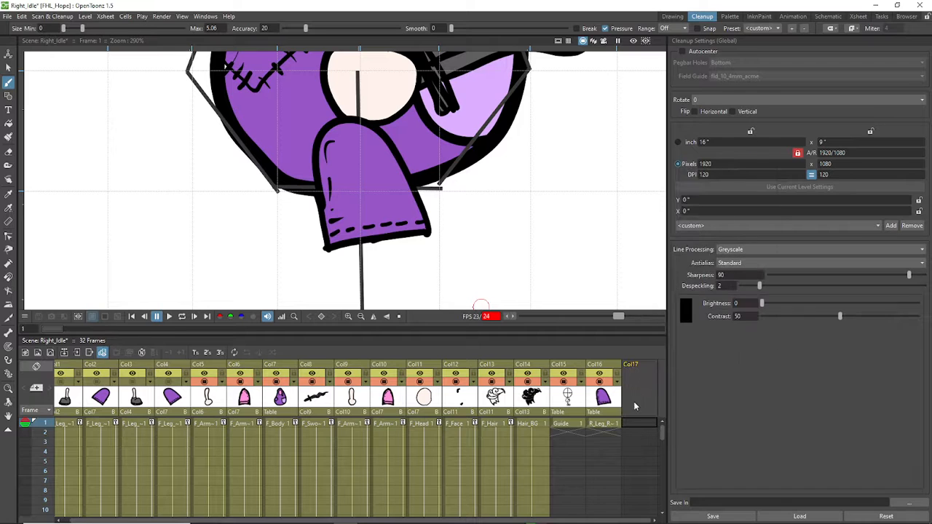
# Step: Create a Toonz Vector Level named R_Lef_R_Lower_ in column 17, saved in +drawings
pyautogui.click(50, 352)
pyautogui.hotkey('ctrl', 'v')
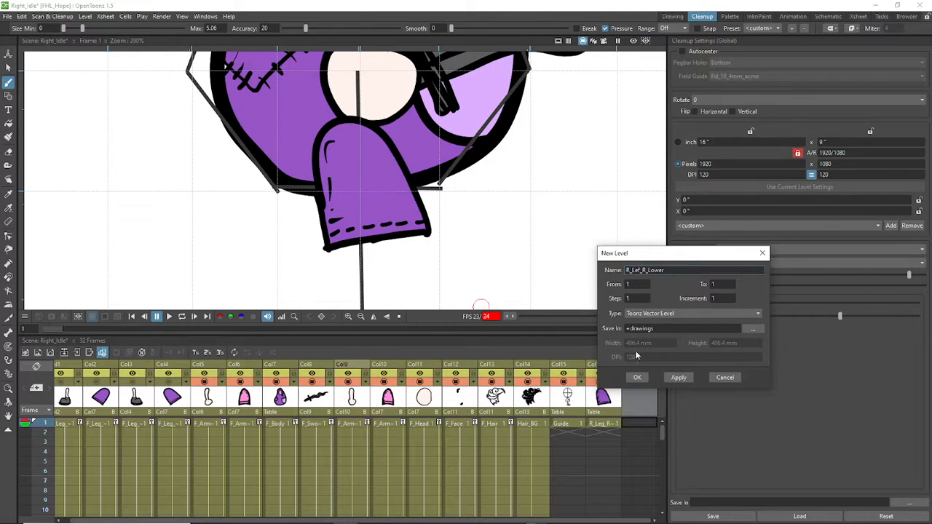
pyautogui.click(637, 377)
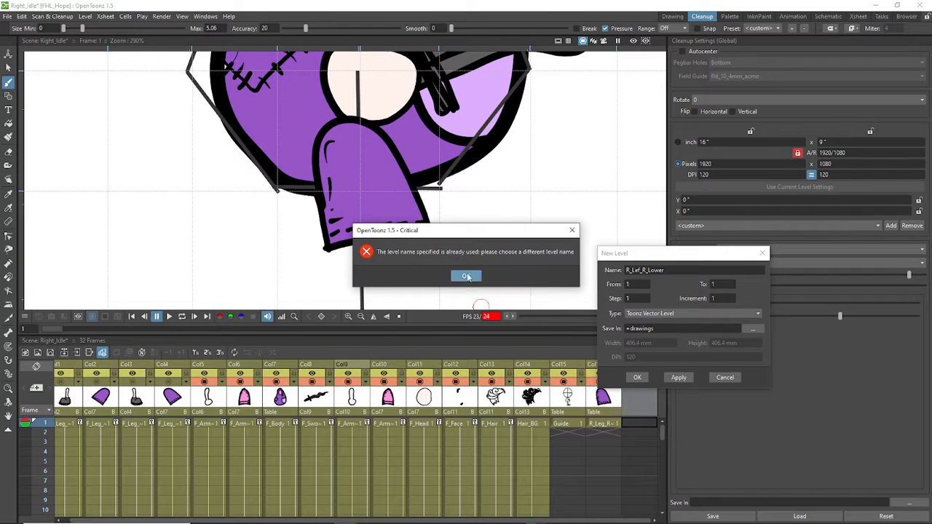
pyautogui.click(472, 278)
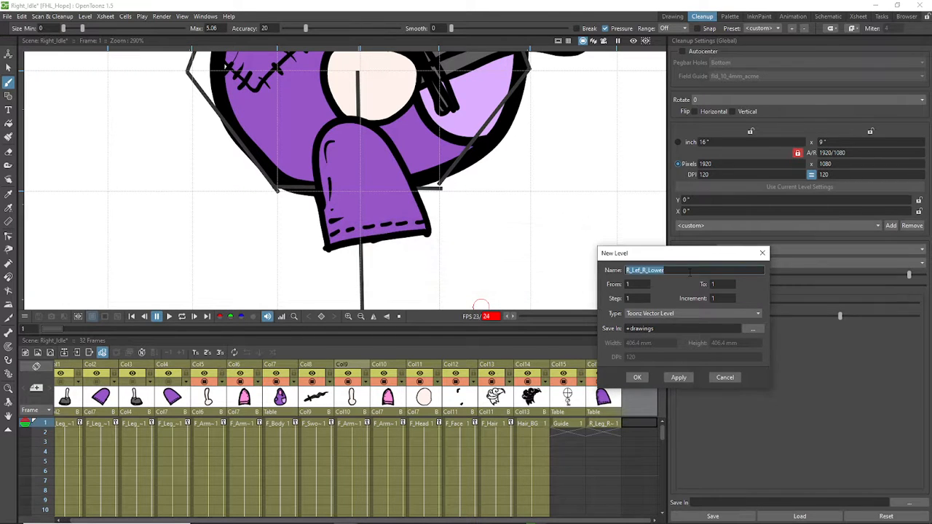
pyautogui.click(689, 271)
pyautogui.click(637, 377)
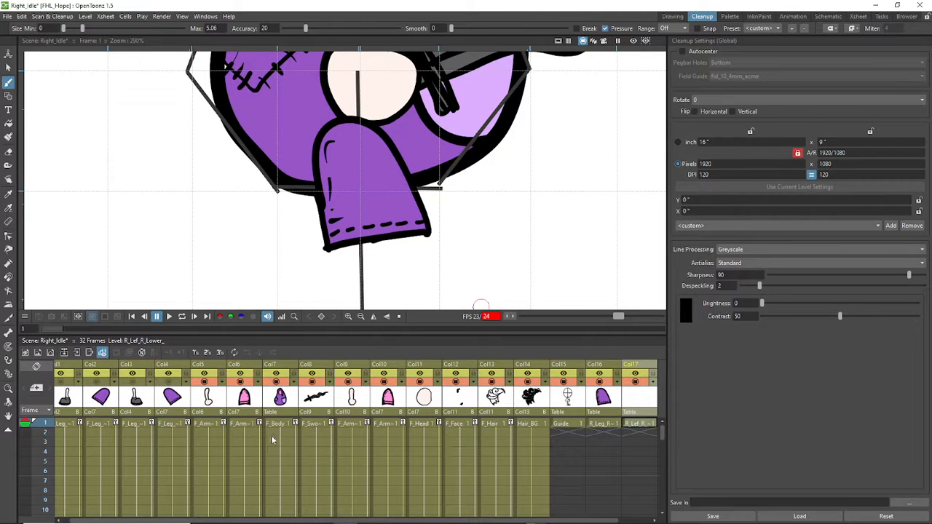
# Step: Copy the front-view right lower leg drawing from column 3 into column 17, and hide column 3 again
pyautogui.click(137, 410)
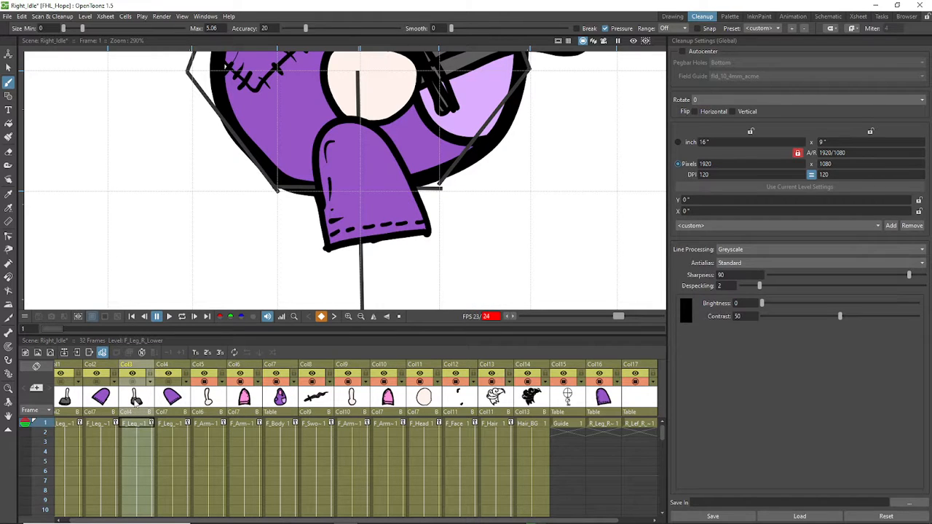
pyautogui.scroll(-5, 398, 216)
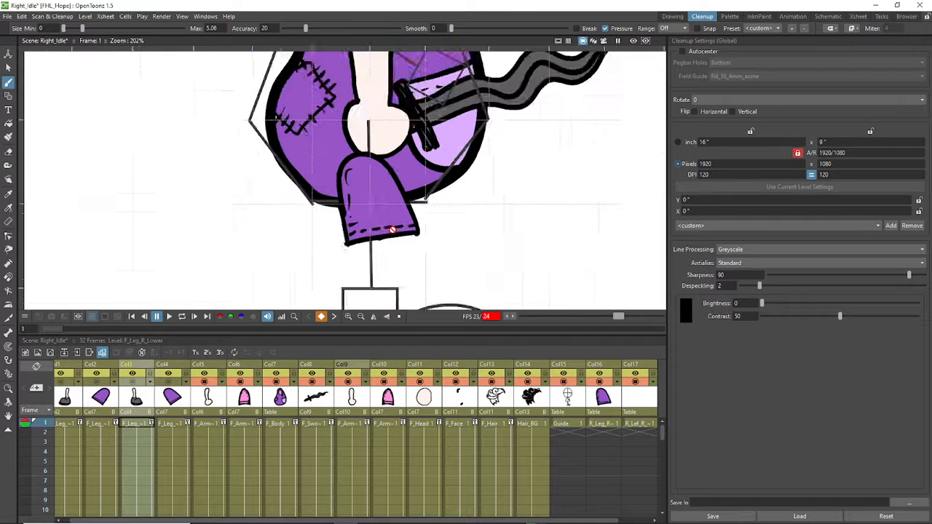
pyautogui.scroll(5, 416, 260)
pyautogui.scroll(-5, 430, 192)
pyautogui.scroll(4, 428, 203)
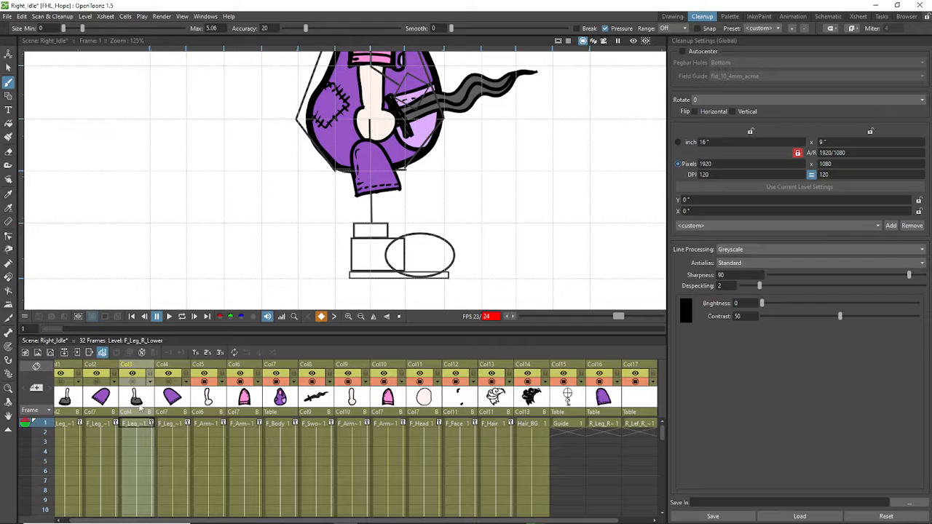
pyautogui.click(134, 382)
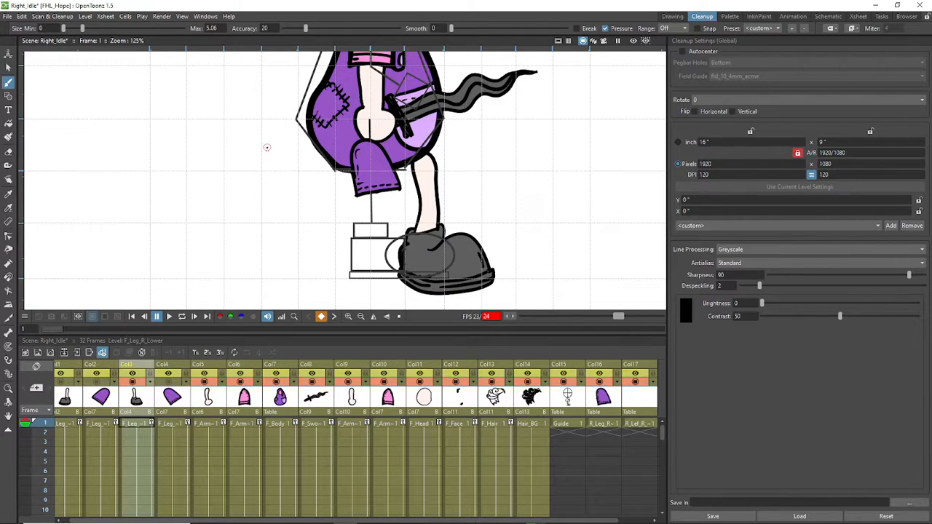
pyautogui.press('s')
pyautogui.moveTo(248, 129)
pyautogui.mouseDown()
pyautogui.moveTo(500, 260)
pyautogui.moveTo(536, 306)
pyautogui.mouseUp()
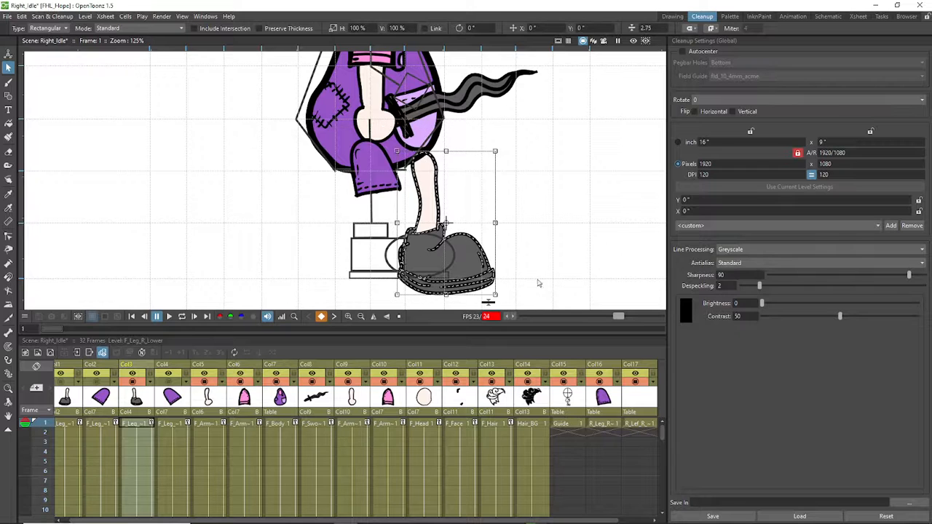
pyautogui.click(640, 409)
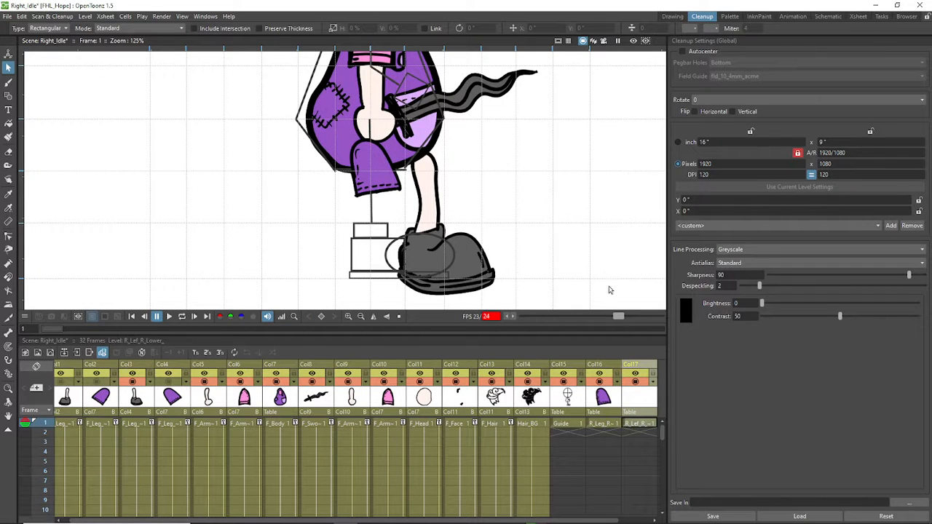
pyautogui.hotkey('ctrl', 'a')
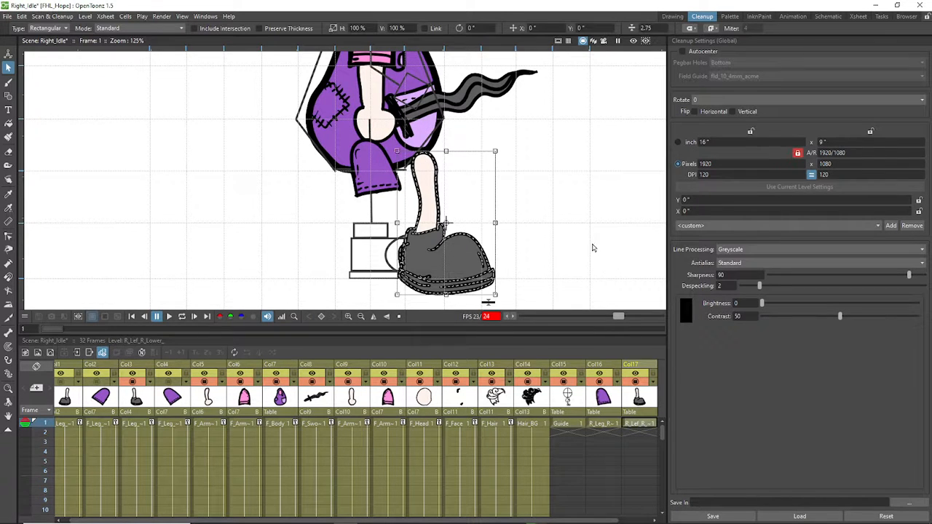
pyautogui.click(139, 383)
# Step: Move the entire lower leg drawing in column 17 onto the guide's leg, by about X -0.69" and Y -0.05"
pyautogui.scroll(-2, 460, 218)
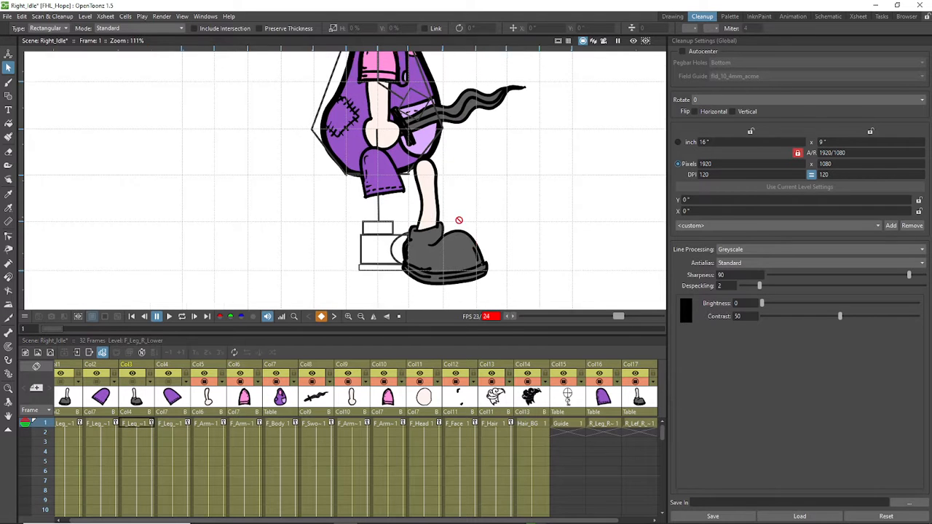
pyautogui.click(626, 397)
pyautogui.moveTo(304, 138); pyautogui.dragTo(551, 275)
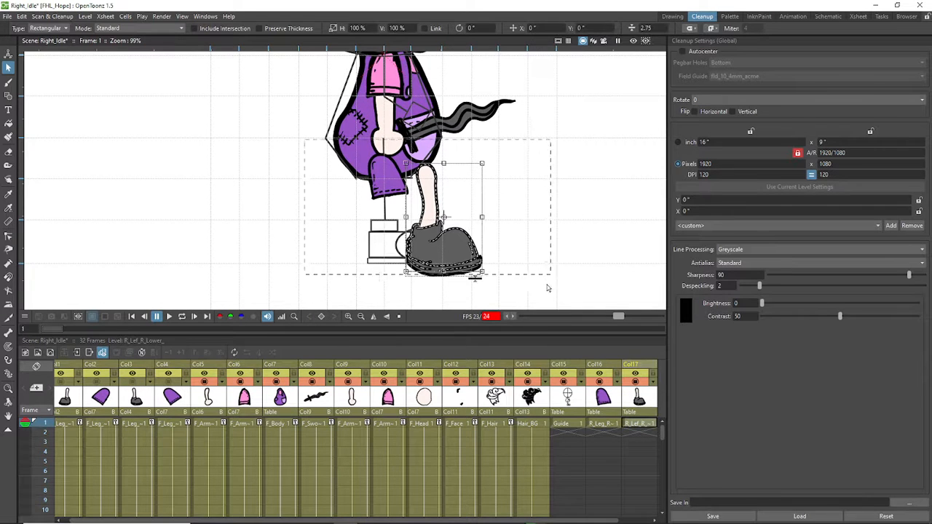
pyautogui.scroll(3, 470, 241)
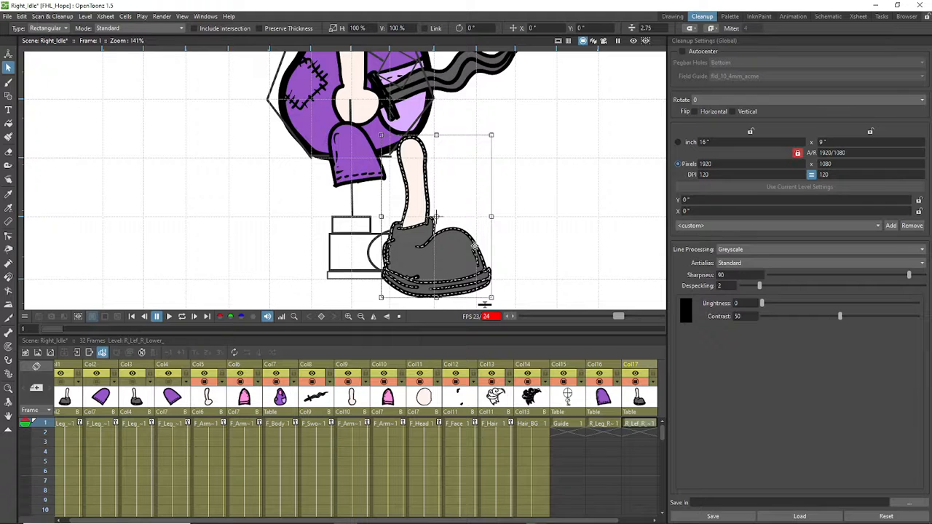
pyautogui.moveTo(474, 247); pyautogui.dragTo(418, 250)
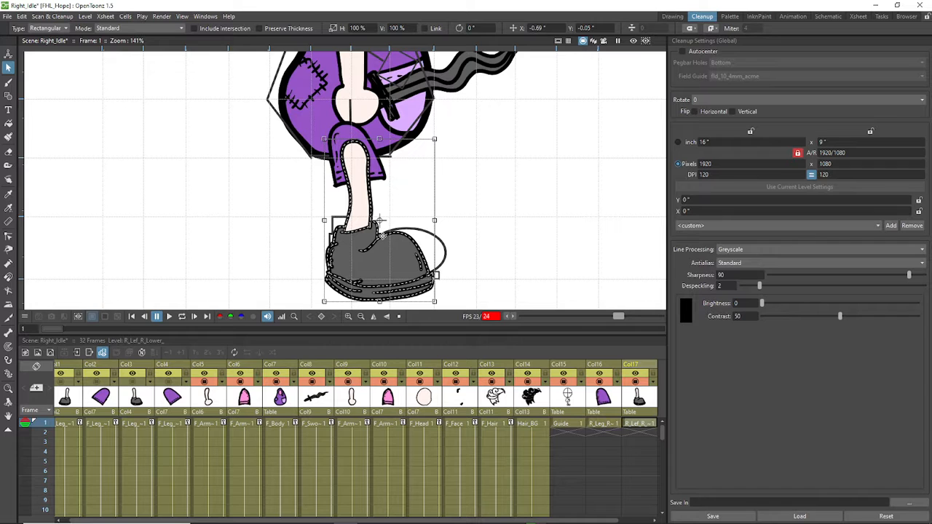
pyautogui.scroll(4, 391, 183)
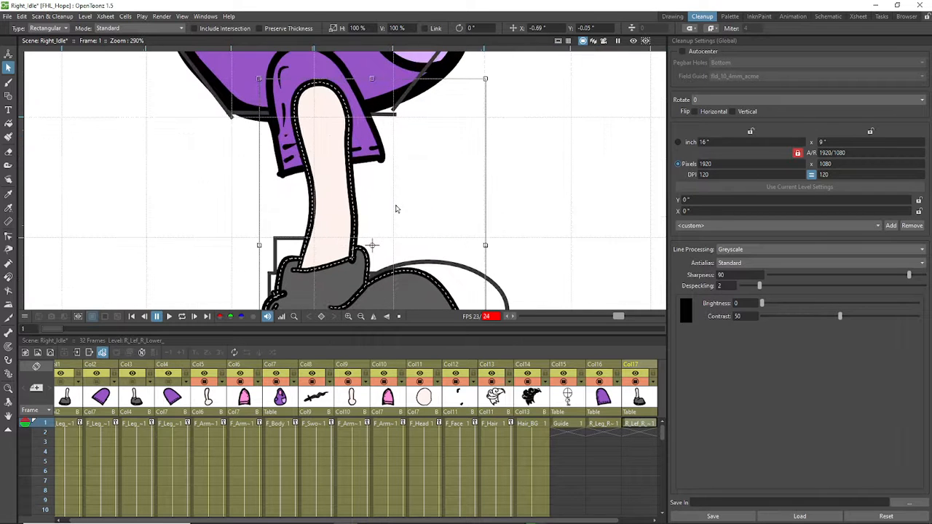
pyautogui.click(426, 208)
# Step: Erase the bare shin above the boot in column 17, keeping only the boot
pyautogui.scroll(-1, 353, 193)
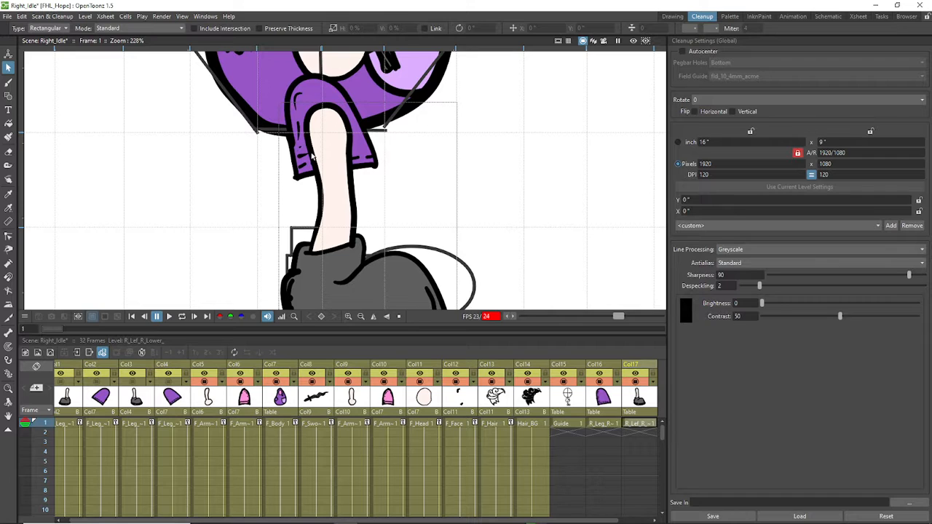
pyautogui.press('a')
pyautogui.moveTo(351, 161)
pyautogui.mouseDown()
pyautogui.moveTo(344, 112)
pyautogui.moveTo(318, 117)
pyautogui.moveTo(317, 225)
pyautogui.moveTo(351, 215)
pyautogui.moveTo(351, 177)
pyautogui.mouseUp()
# Step: Scale the boot to about 115.63% horizontally and 85.37% vertically to fit the guide's shoe shape
pyautogui.press('s')
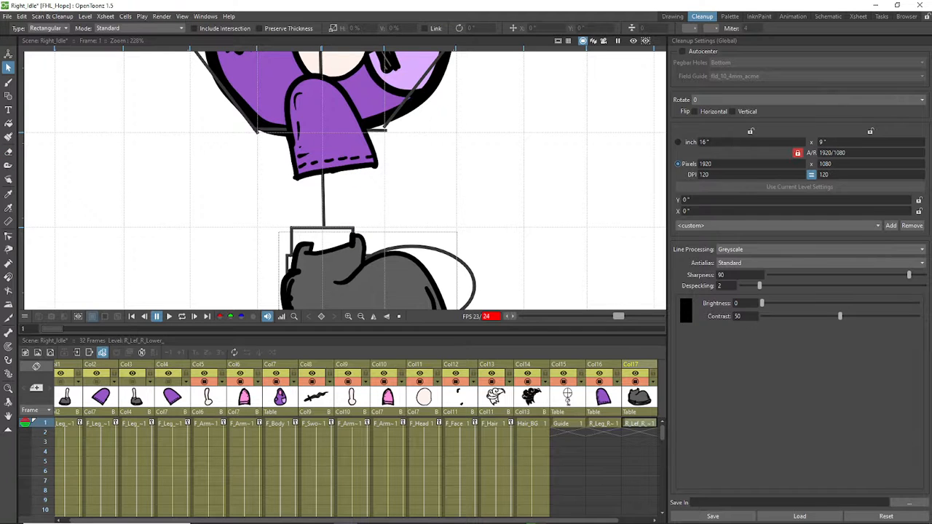
pyautogui.scroll(-3, 364, 226)
pyautogui.scroll(2, 367, 221)
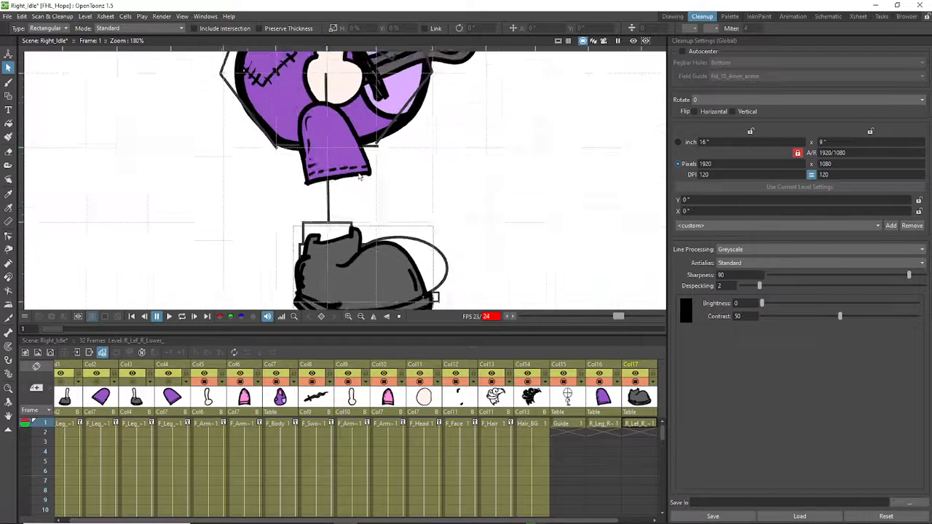
pyautogui.moveTo(255, 169)
pyautogui.mouseDown()
pyautogui.moveTo(437, 308)
pyautogui.moveTo(406, 288)
pyautogui.moveTo(373, 285)
pyautogui.mouseUp()
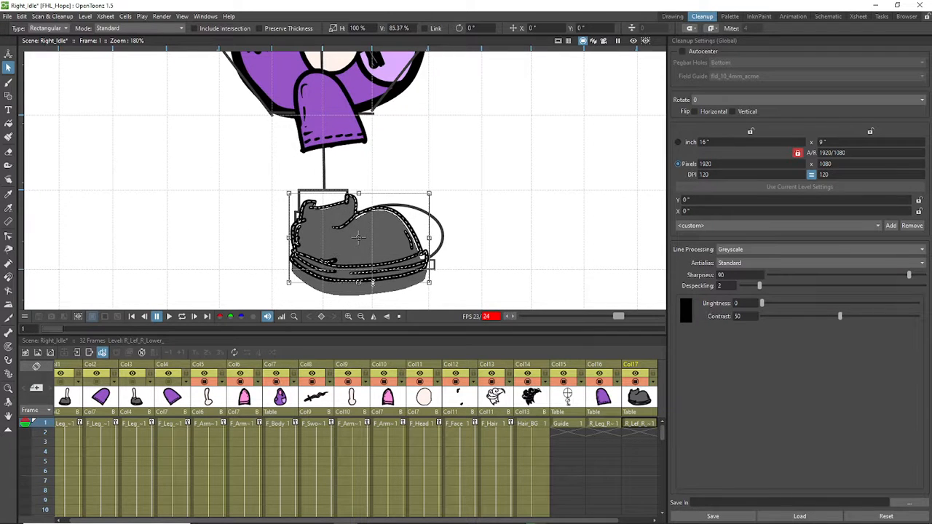
pyautogui.moveTo(429, 237); pyautogui.dragTo(450, 237)
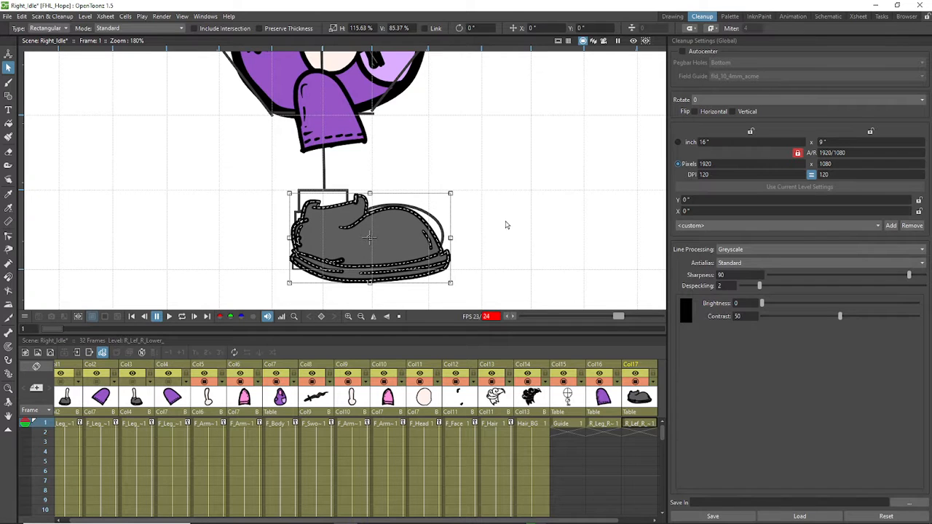
pyautogui.click(455, 182)
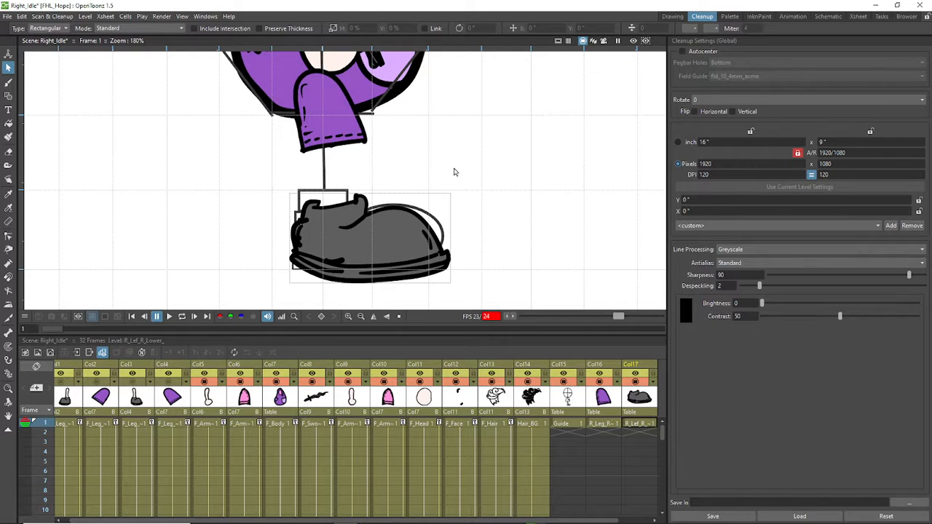
# Step: Draw a brush outline of the shin from the boot's collar up into the purple upper leg and back down
pyautogui.click(321, 206)
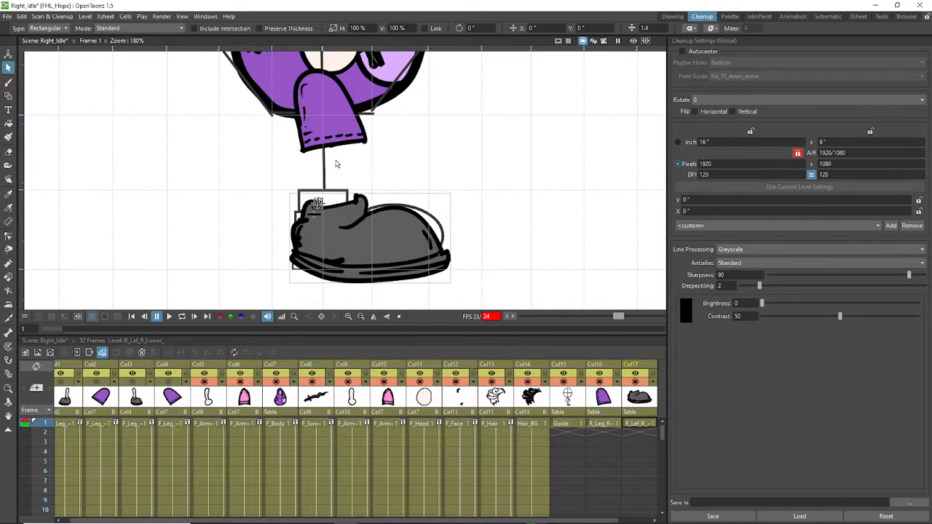
pyautogui.click(9, 82)
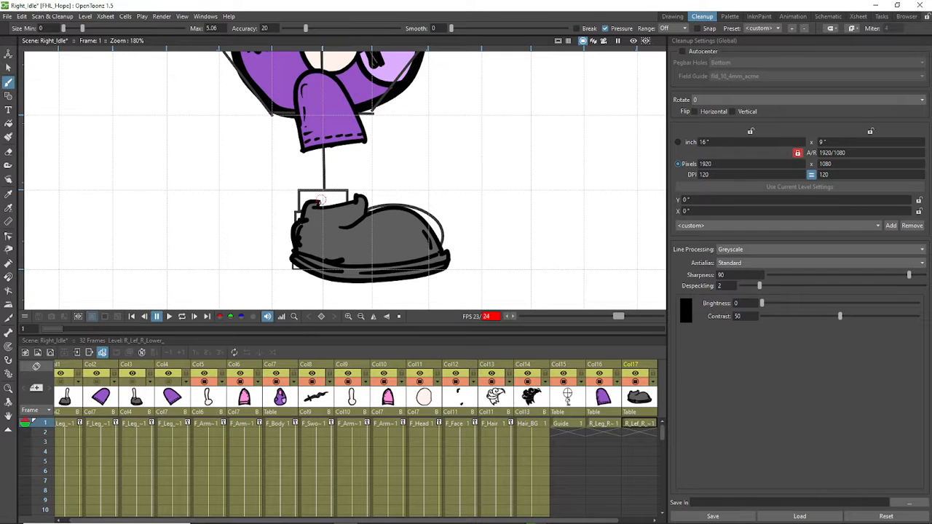
pyautogui.moveTo(323, 195)
pyautogui.mouseDown()
pyautogui.moveTo(319, 137)
pyautogui.moveTo(332, 118)
pyautogui.moveTo(357, 144)
pyautogui.moveTo(356, 198)
pyautogui.mouseUp()
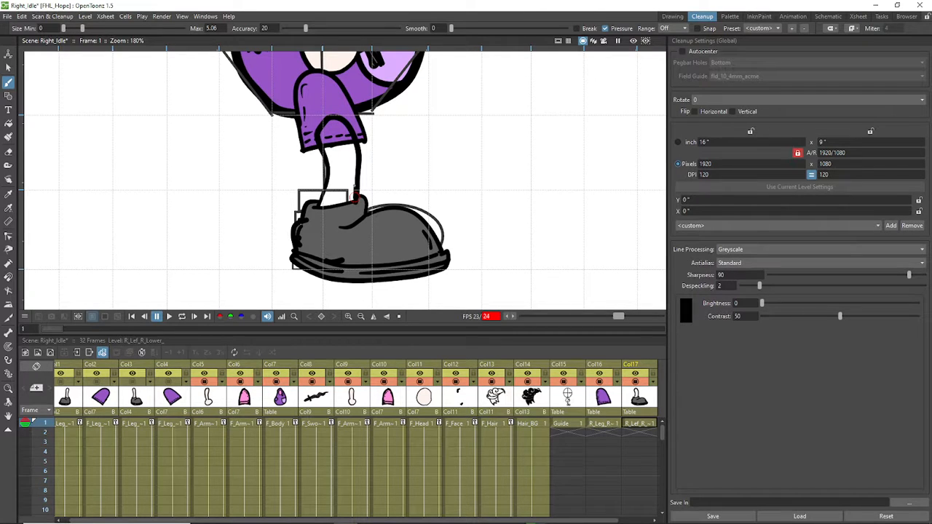
# Step: Show the front-view right lower leg in column 3 for comparison, and undo the new shin outline
pyautogui.click(135, 423)
pyautogui.click(132, 381)
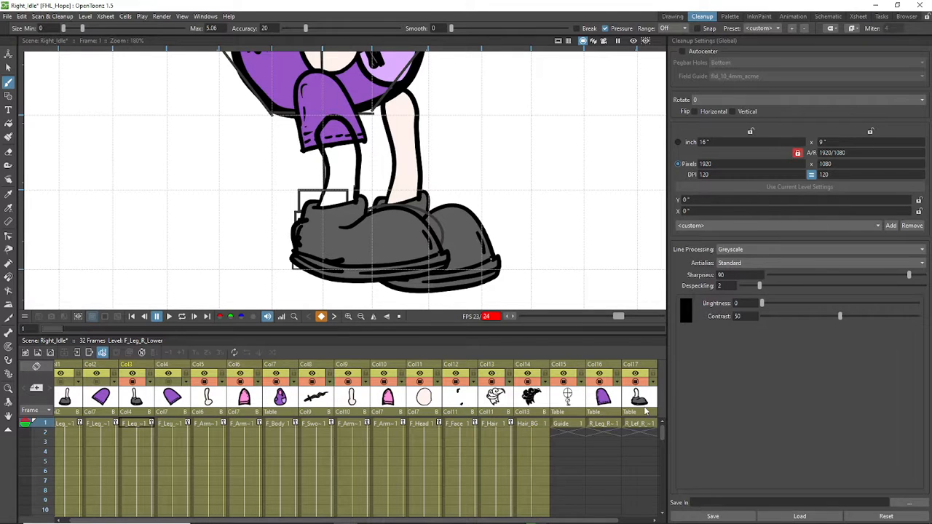
pyautogui.click(249, 382)
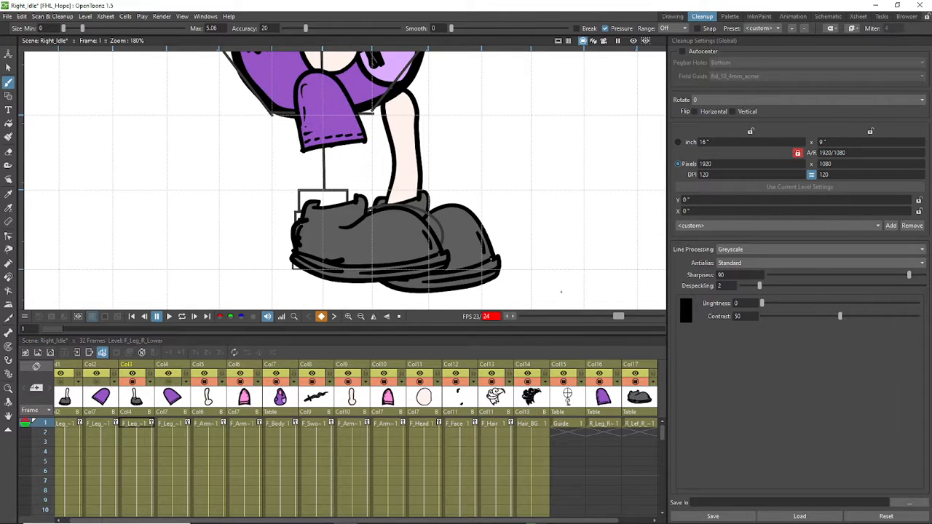
# Step: Move the column 17 boot down by about 0.12" and stretch it vertically to about 115.4%
pyautogui.click(639, 399)
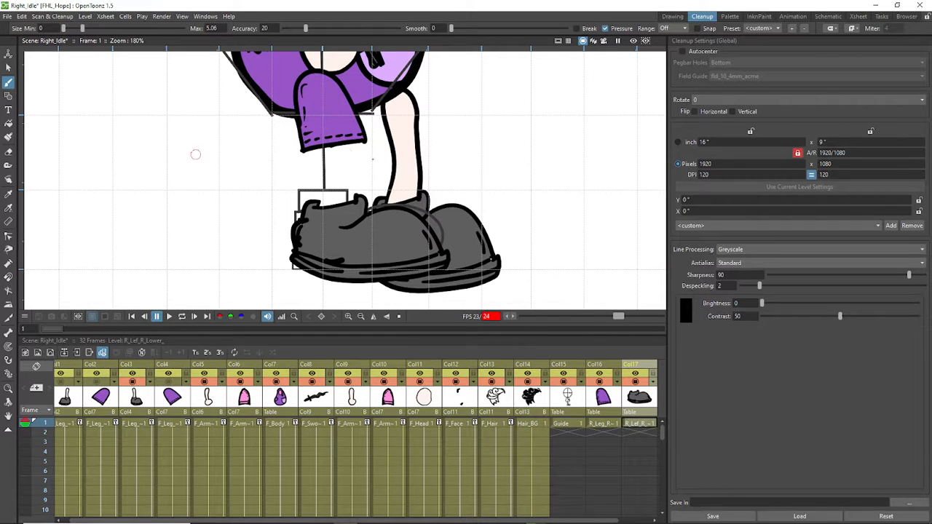
pyautogui.press('s')
pyautogui.moveTo(261, 169)
pyautogui.mouseDown()
pyautogui.moveTo(451, 271)
pyautogui.moveTo(482, 305)
pyautogui.mouseUp()
pyautogui.press('k')
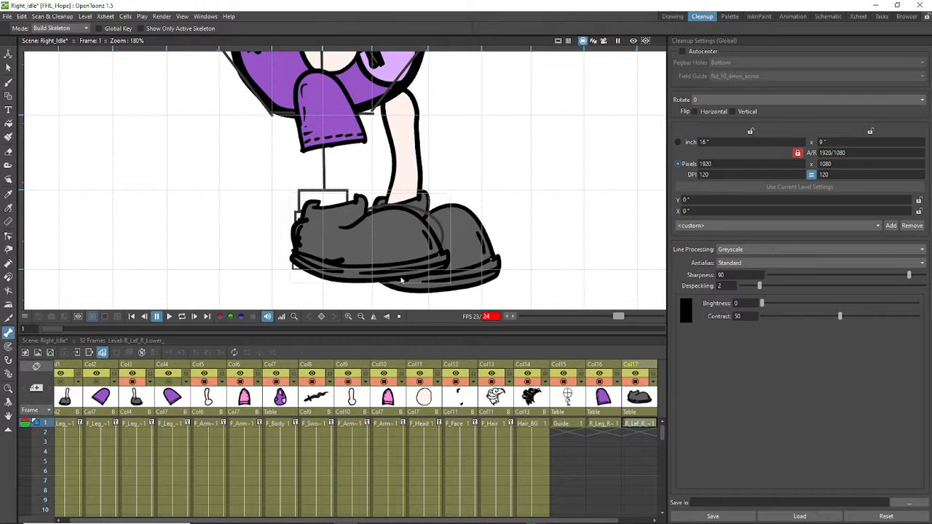
pyautogui.press('s')
pyautogui.moveTo(231, 172); pyautogui.dragTo(470, 306)
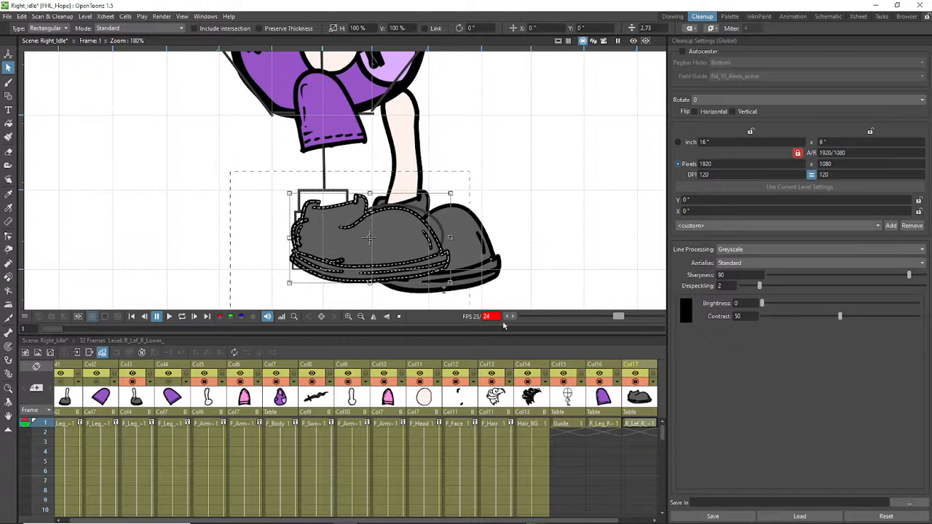
pyautogui.moveTo(412, 279); pyautogui.dragTo(412, 291)
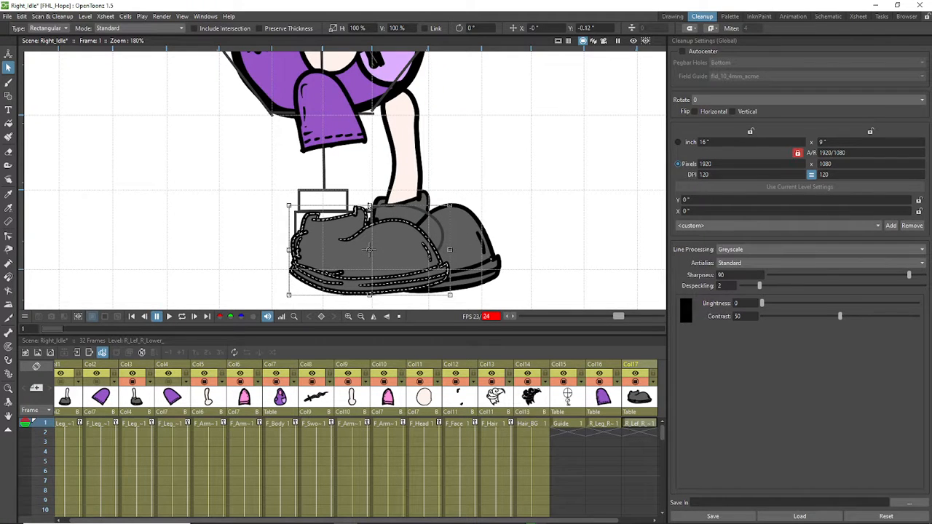
pyautogui.moveTo(369, 206); pyautogui.dragTo(377, 192)
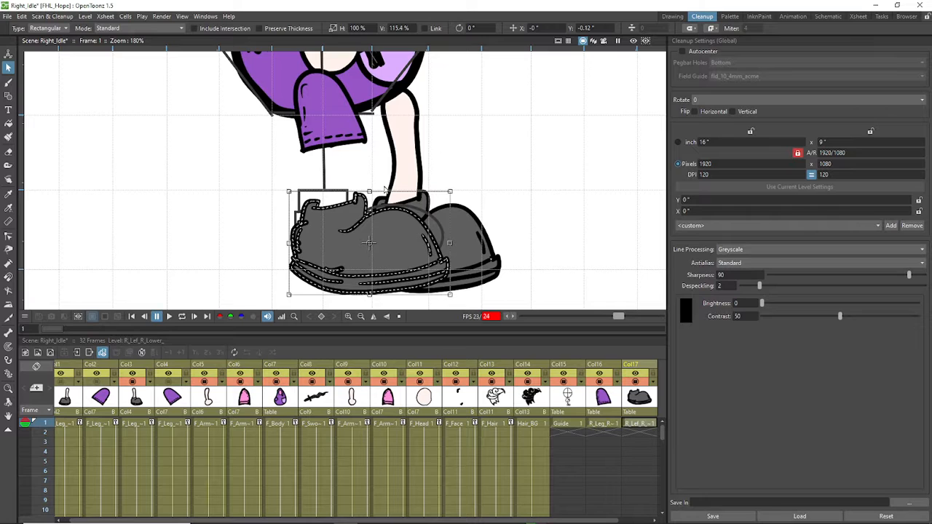
# Step: Redraw the shin outline with the brush between the boot's collar and the purple upper leg, undoing unsatisfactory strokes
pyautogui.click(8, 82)
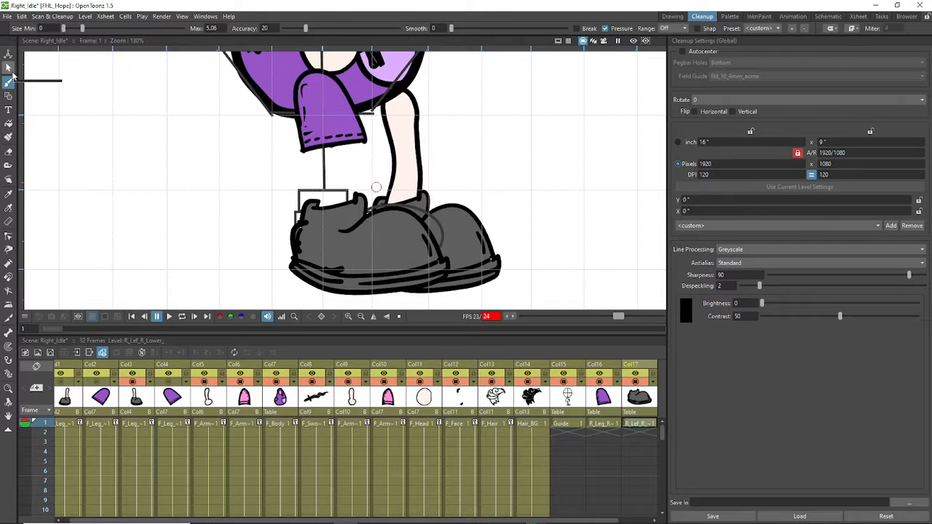
pyautogui.moveTo(320, 207)
pyautogui.mouseDown()
pyautogui.moveTo(318, 115)
pyautogui.moveTo(336, 106)
pyautogui.moveTo(354, 151)
pyautogui.moveTo(353, 199)
pyautogui.mouseUp()
pyautogui.hotkey('ctrl', 'z')
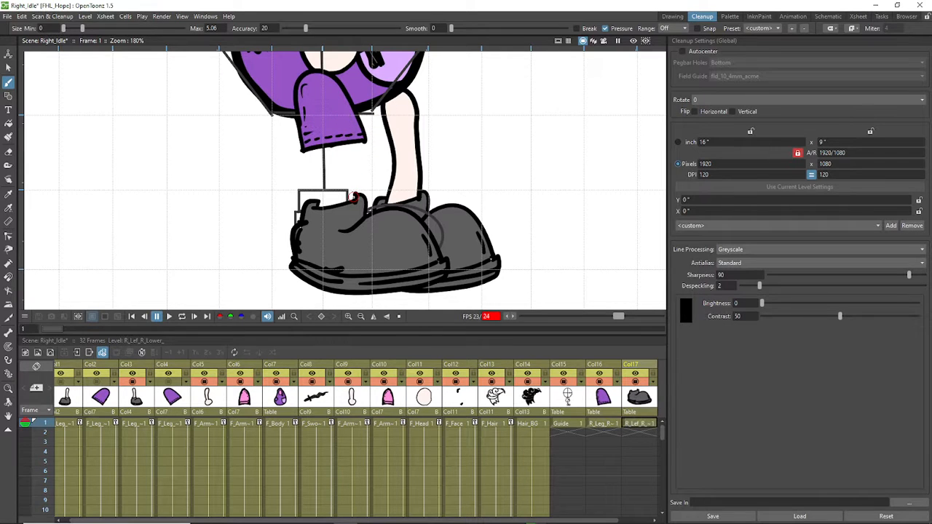
pyautogui.moveTo(357, 197)
pyautogui.mouseDown()
pyautogui.moveTo(351, 137)
pyautogui.moveTo(330, 107)
pyautogui.moveTo(315, 136)
pyautogui.moveTo(322, 182)
pyautogui.moveTo(311, 201)
pyautogui.moveTo(317, 206)
pyautogui.moveTo(324, 183)
pyautogui.moveTo(315, 117)
pyautogui.moveTo(324, 105)
pyautogui.moveTo(339, 115)
pyautogui.moveTo(356, 196)
pyautogui.moveTo(360, 187)
pyautogui.moveTo(344, 110)
pyautogui.moveTo(323, 101)
pyautogui.moveTo(312, 116)
pyautogui.moveTo(314, 208)
pyautogui.mouseUp()
pyautogui.hotkey('ctrl', 'z')
pyautogui.hotkey('ctrl', 'z')
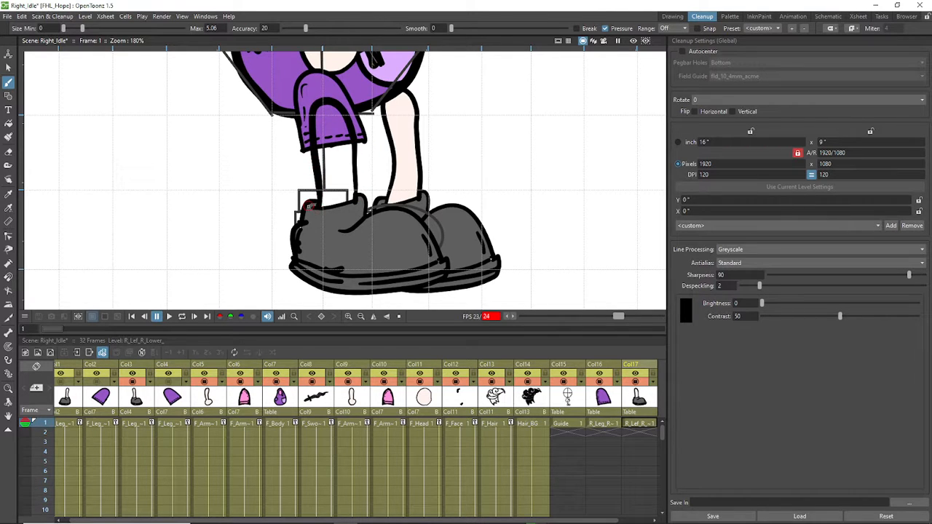
pyautogui.hotkey('ctrl', 'z')
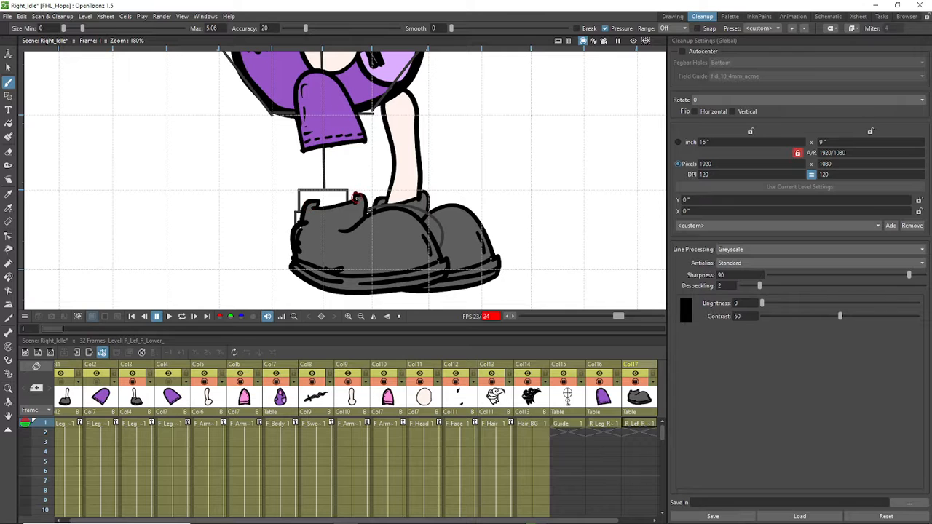
pyautogui.moveTo(357, 198)
pyautogui.mouseDown()
pyautogui.moveTo(351, 135)
pyautogui.moveTo(341, 110)
pyautogui.moveTo(321, 108)
pyautogui.moveTo(315, 203)
pyautogui.mouseUp()
pyautogui.hotkey('ctrl', 's')
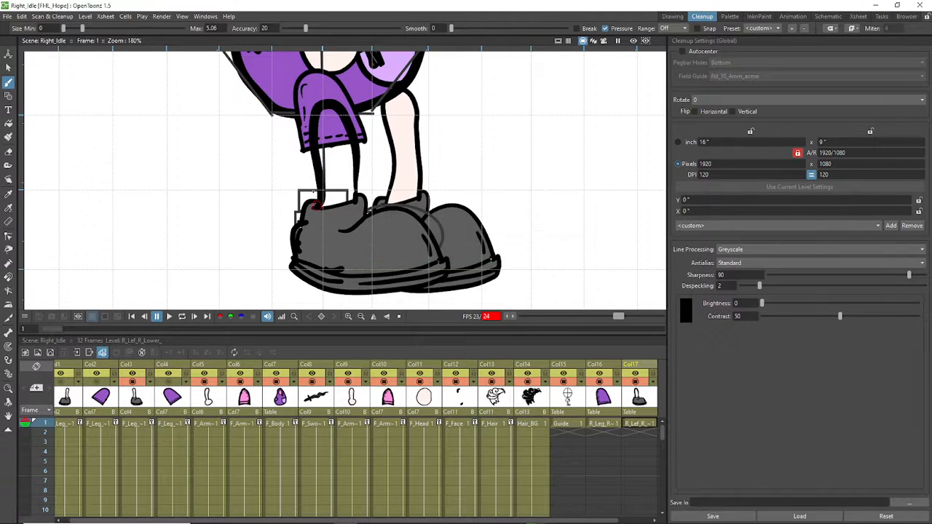
pyautogui.hotkey('ctrl', 'z')
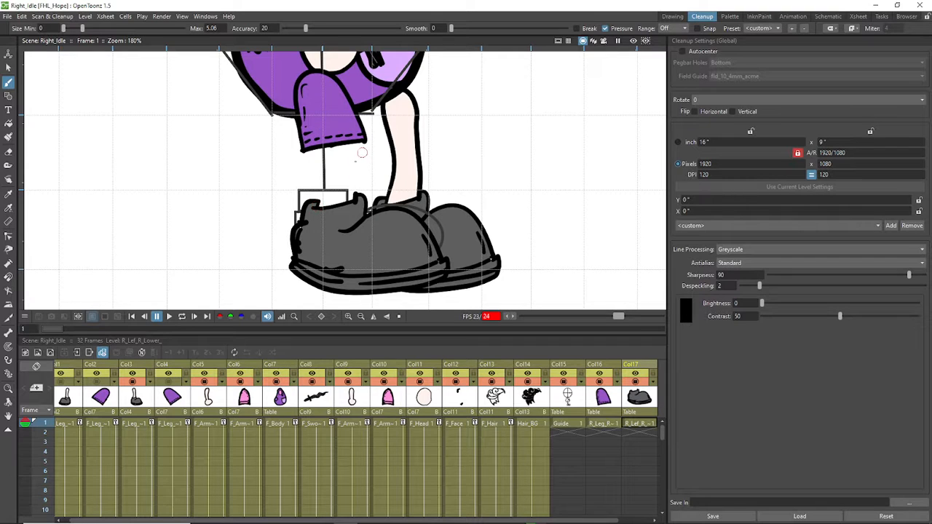
pyautogui.moveTo(357, 194)
pyautogui.mouseDown()
pyautogui.moveTo(345, 114)
pyautogui.moveTo(333, 99)
pyautogui.moveTo(318, 102)
pyautogui.moveTo(318, 205)
pyautogui.moveTo(313, 189)
pyautogui.moveTo(329, 196)
pyautogui.moveTo(318, 204)
pyautogui.moveTo(312, 108)
pyautogui.moveTo(321, 91)
pyautogui.moveTo(343, 114)
pyautogui.moveTo(355, 197)
pyautogui.moveTo(357, 182)
pyautogui.moveTo(351, 129)
pyautogui.moveTo(321, 98)
pyautogui.mouseUp()
pyautogui.hotkey('ctrl', 'z')
pyautogui.hotkey('ctrl', 'z')
pyautogui.hotkey('ctrl', 'z')
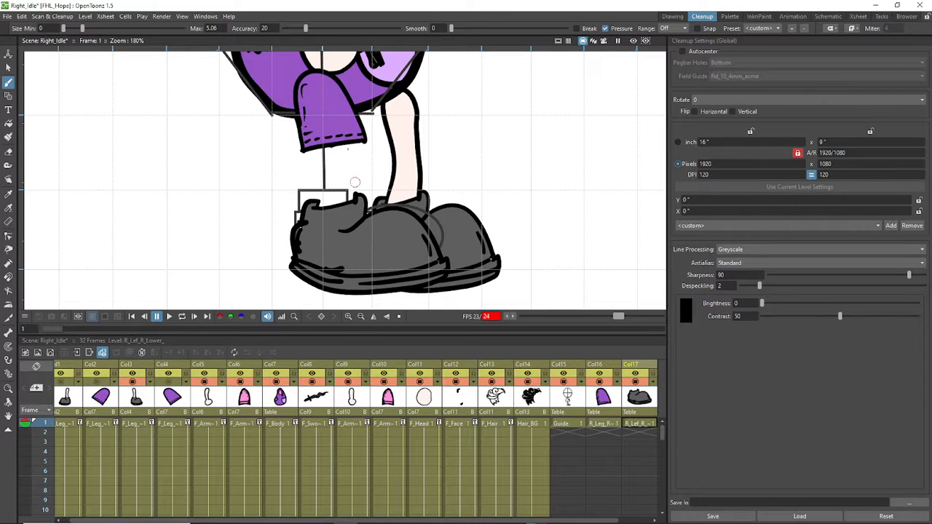
# Step: Reduce the brush's maximum size to 2.29 and redraw the shin outline between the boot's collar and the purple upper leg
pyautogui.moveTo(83, 30); pyautogui.dragTo(74, 29)
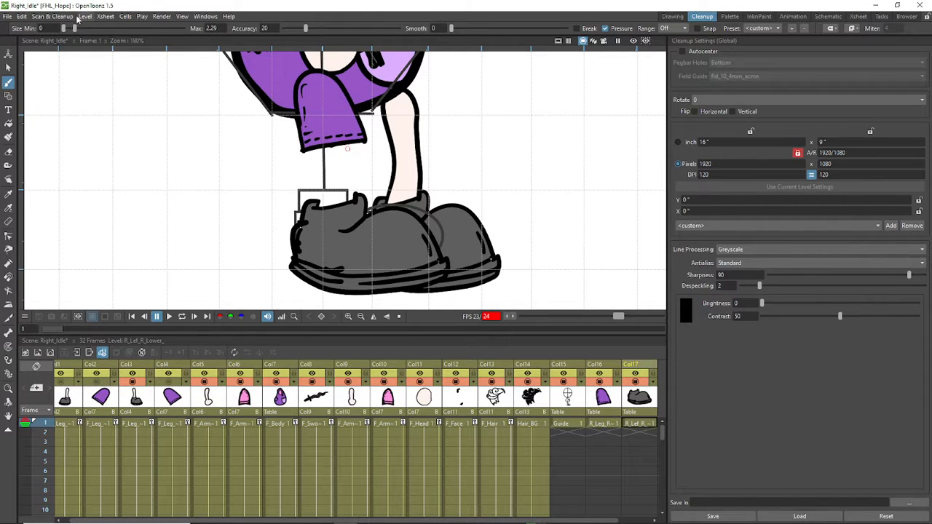
pyautogui.moveTo(357, 204)
pyautogui.mouseDown()
pyautogui.moveTo(352, 133)
pyautogui.moveTo(330, 104)
pyautogui.moveTo(318, 107)
pyautogui.moveTo(318, 206)
pyautogui.mouseUp()
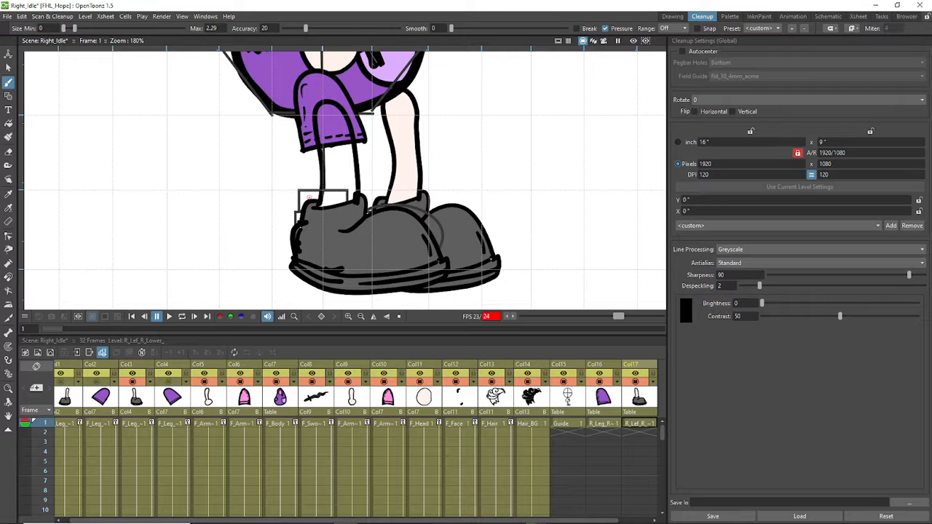
pyautogui.hotkey('ctrl', 'z')
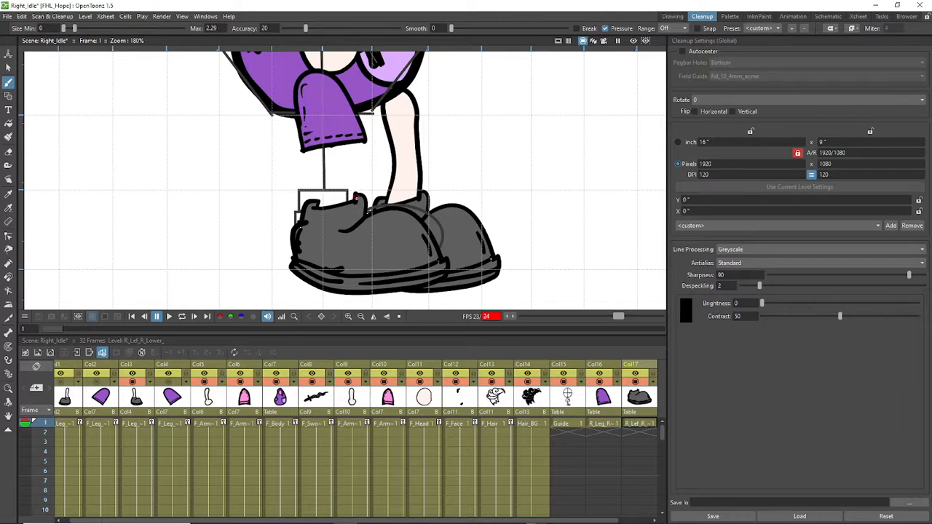
pyautogui.moveTo(357, 197)
pyautogui.mouseDown()
pyautogui.moveTo(352, 135)
pyautogui.moveTo(332, 95)
pyautogui.moveTo(317, 97)
pyautogui.moveTo(318, 205)
pyautogui.mouseUp()
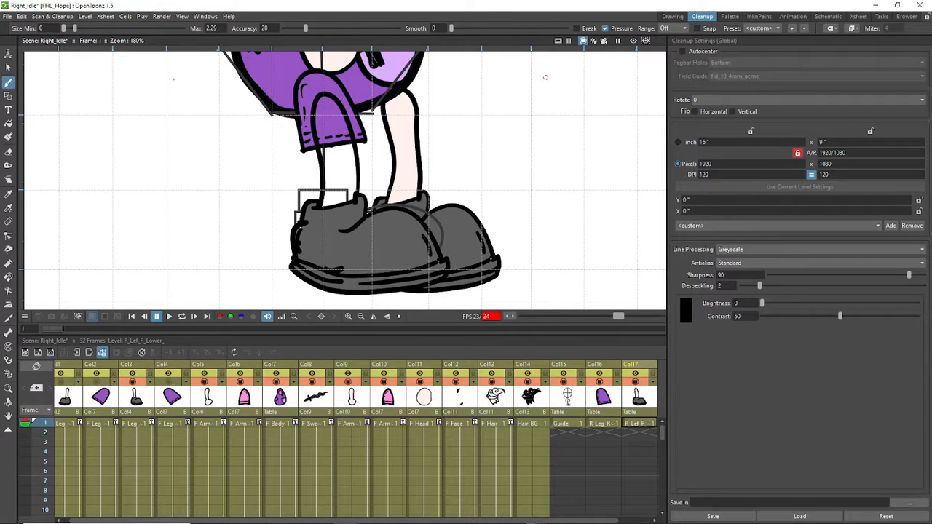
# Step: Switch to the Drawing workspace to work with the level palette and the lower leg
pyautogui.click(673, 16)
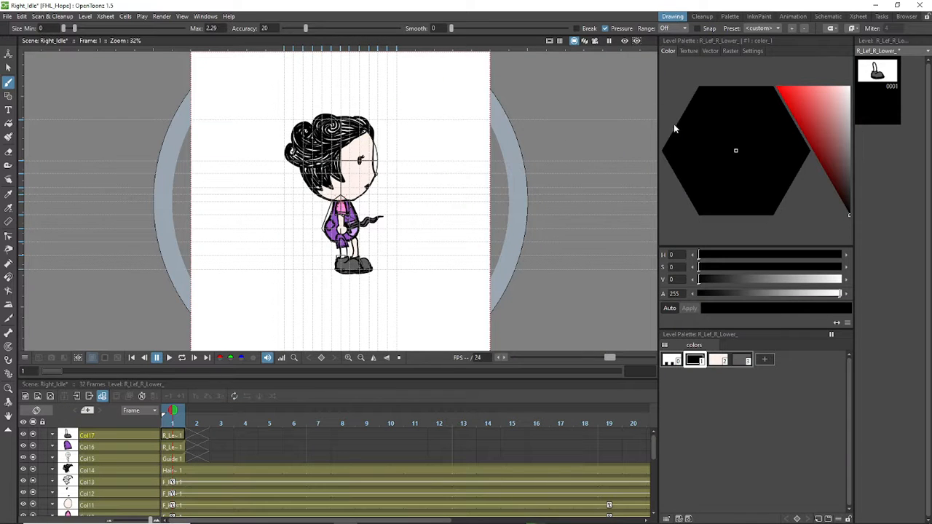
pyautogui.scroll(5, 329, 249)
pyautogui.scroll(3, 329, 249)
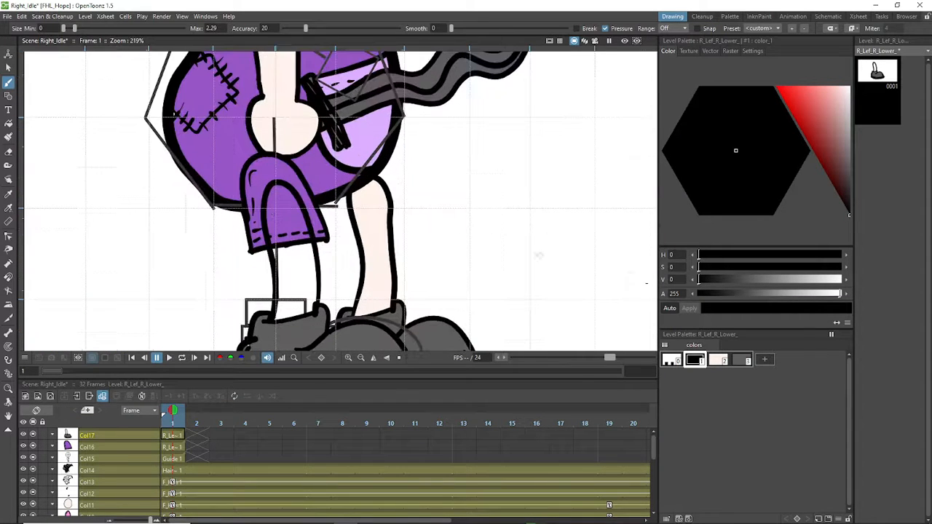
pyautogui.scroll(-5, 106, 484)
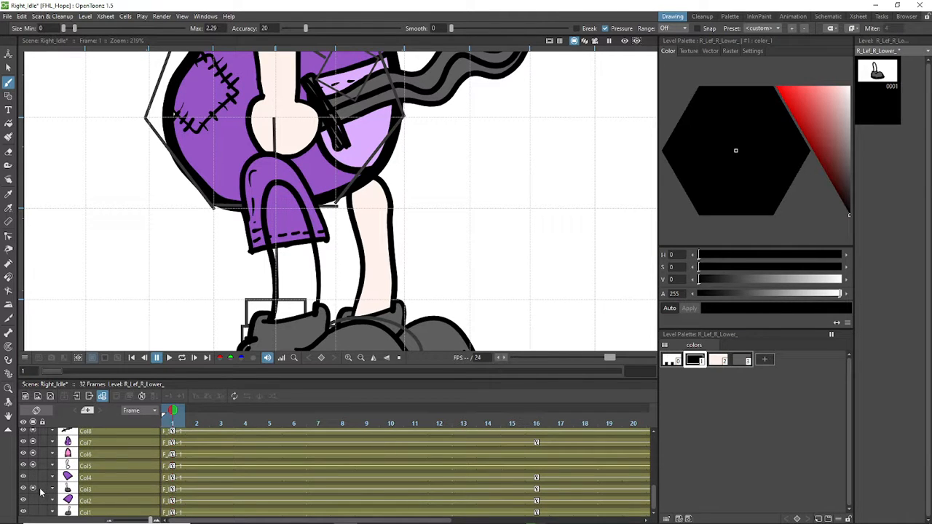
pyautogui.click(172, 488)
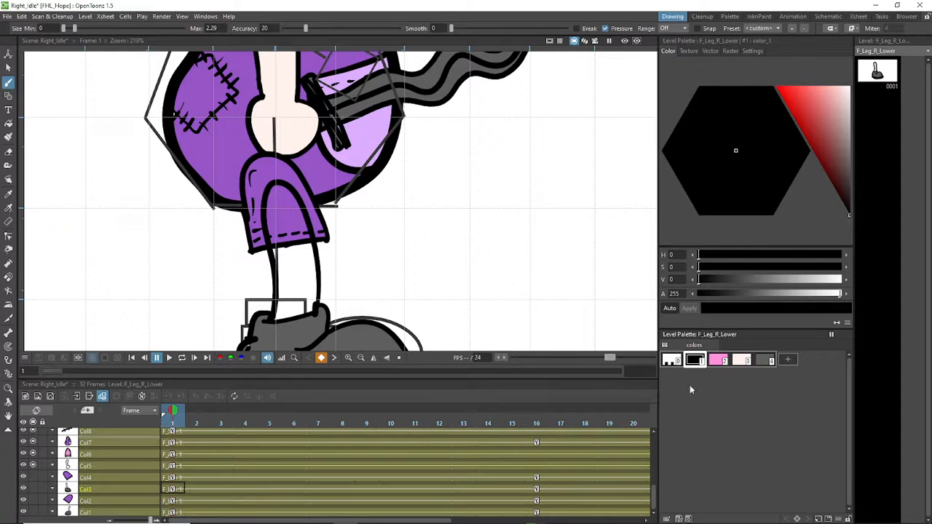
pyautogui.click(740, 361)
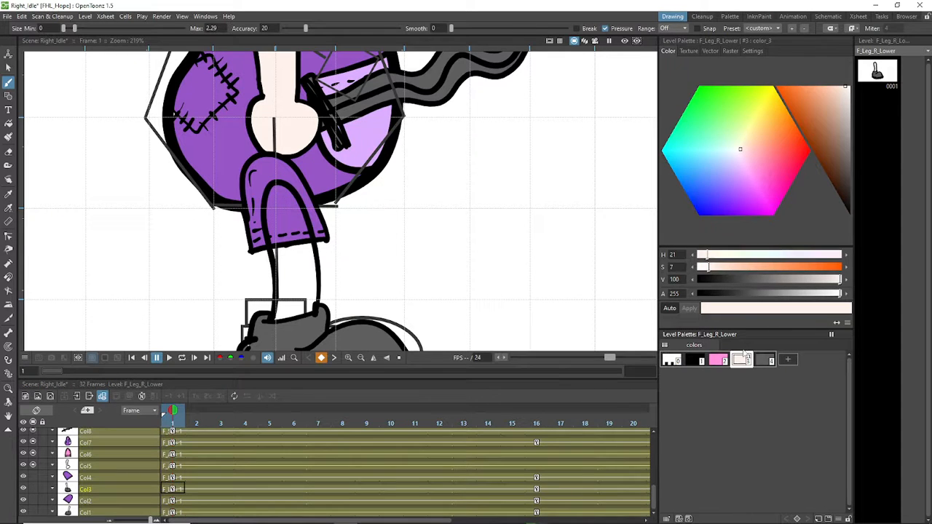
pyautogui.press('f')
pyautogui.click(297, 262)
pyautogui.click(461, 277)
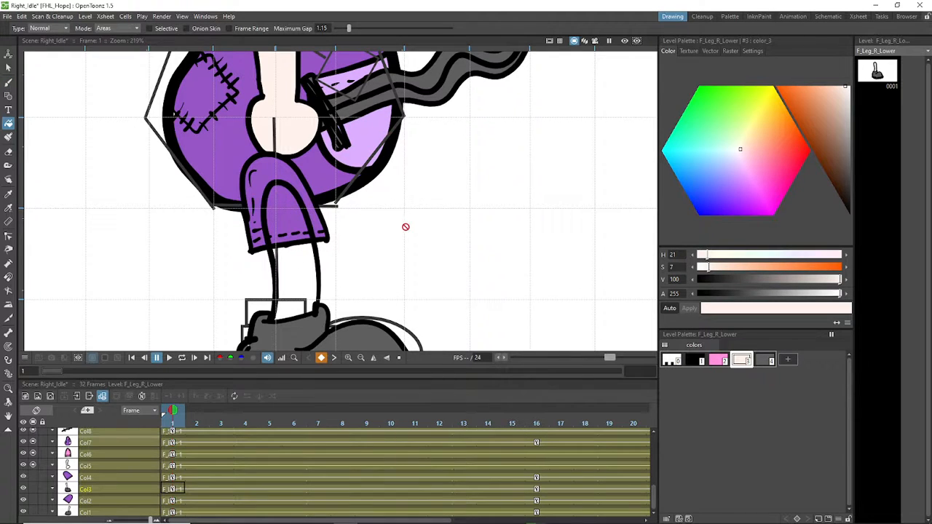
pyautogui.press('space')
pyautogui.moveTo(406, 228); pyautogui.dragTo(407, 297)
pyautogui.moveTo(420, 256); pyautogui.dragTo(423, 165)
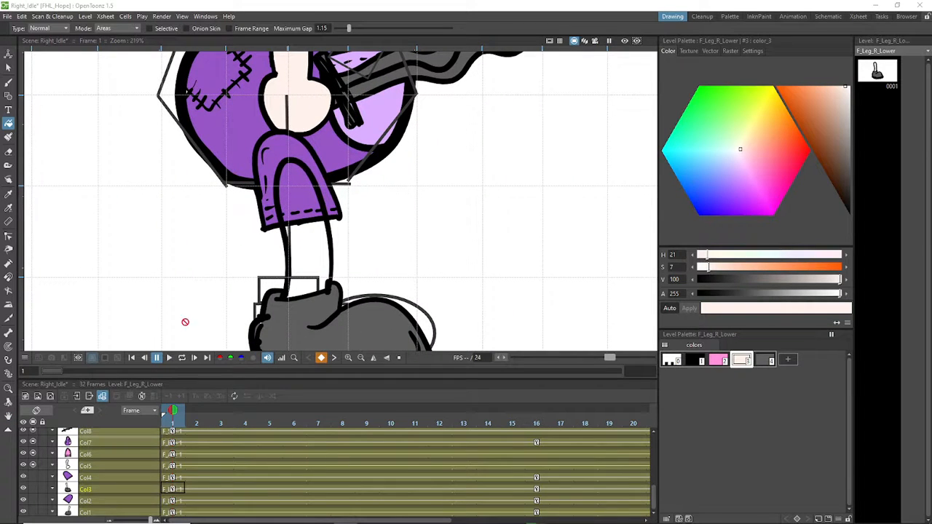
# Step: Fill the new shin in column 17 with the light skin colour, color_3, from its level palette
pyautogui.scroll(3, 110, 452)
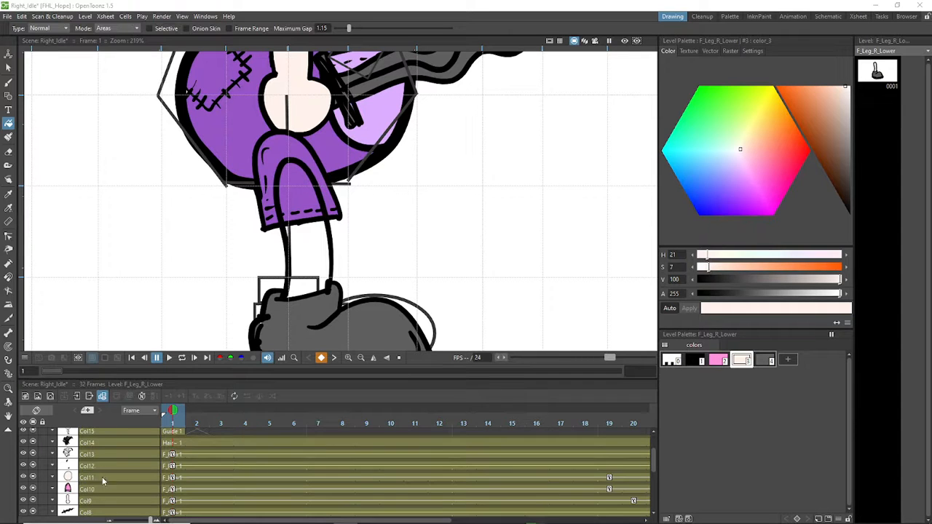
pyautogui.scroll(2, 103, 481)
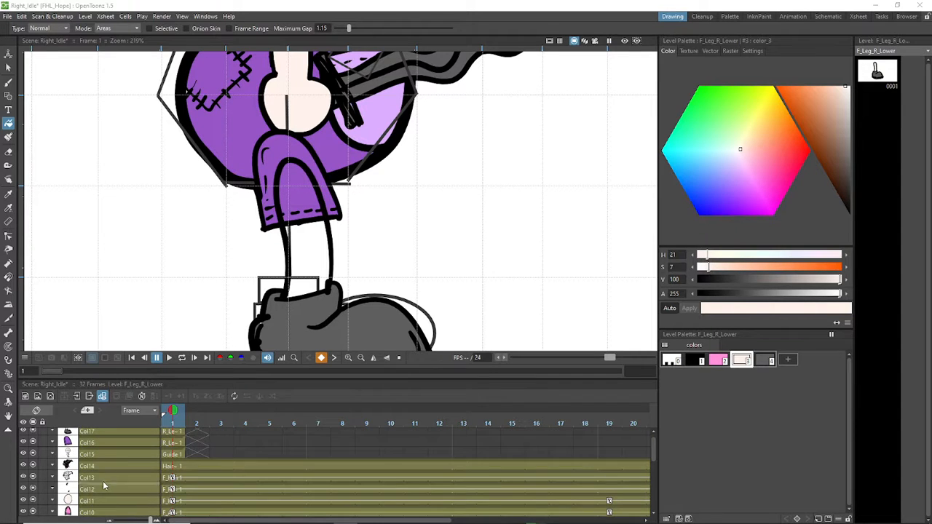
pyautogui.click(104, 435)
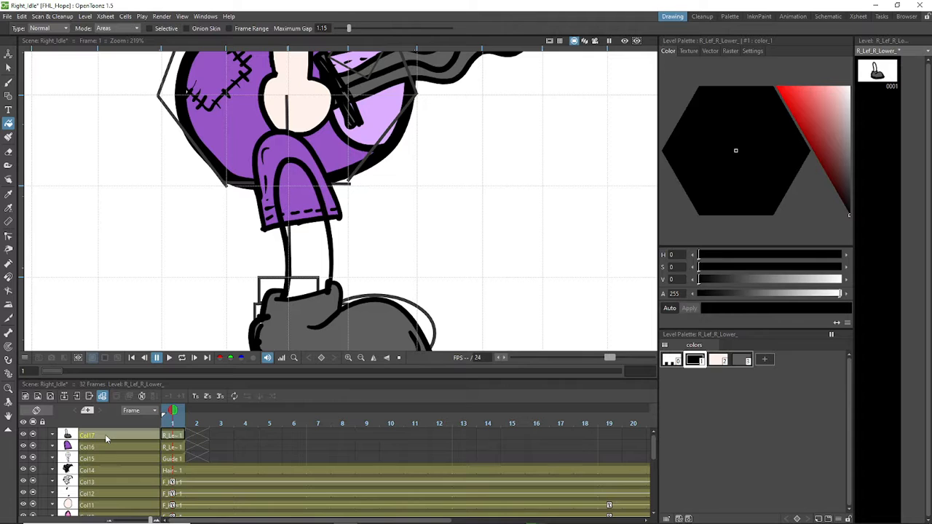
pyautogui.click(718, 359)
pyautogui.click(314, 227)
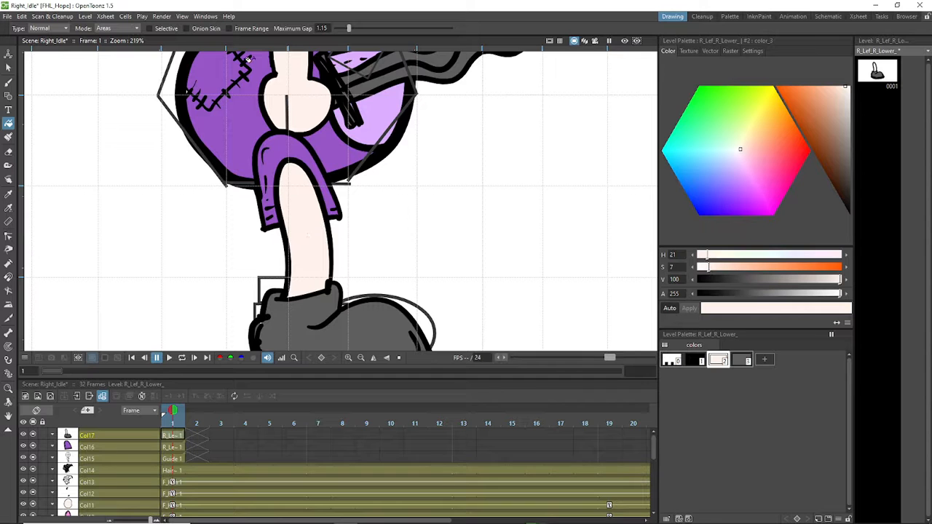
# Step: Return to the Cleanup workspace and reorder the lower leg to column 16 so it sits behind the purple upper leg
pyautogui.scroll(-2, 162, 223)
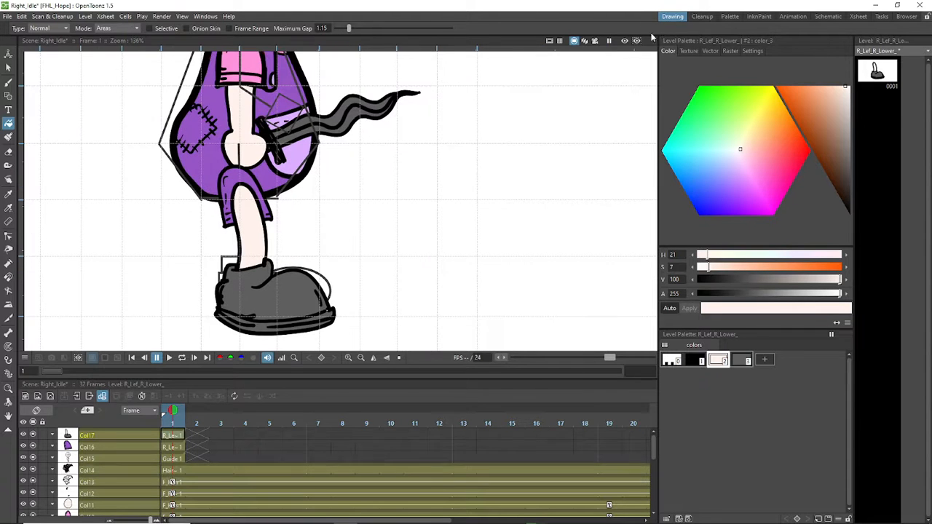
pyautogui.click(702, 16)
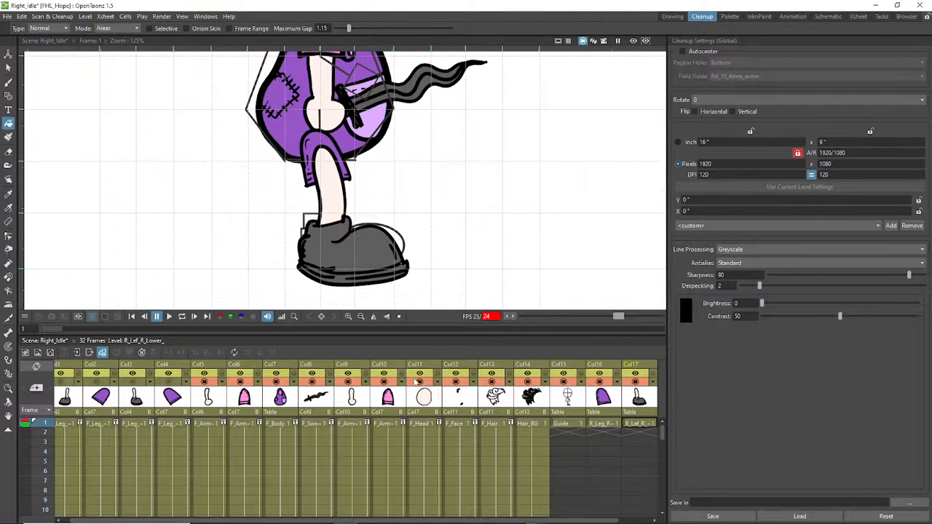
pyautogui.moveTo(553, 518); pyautogui.dragTo(613, 514)
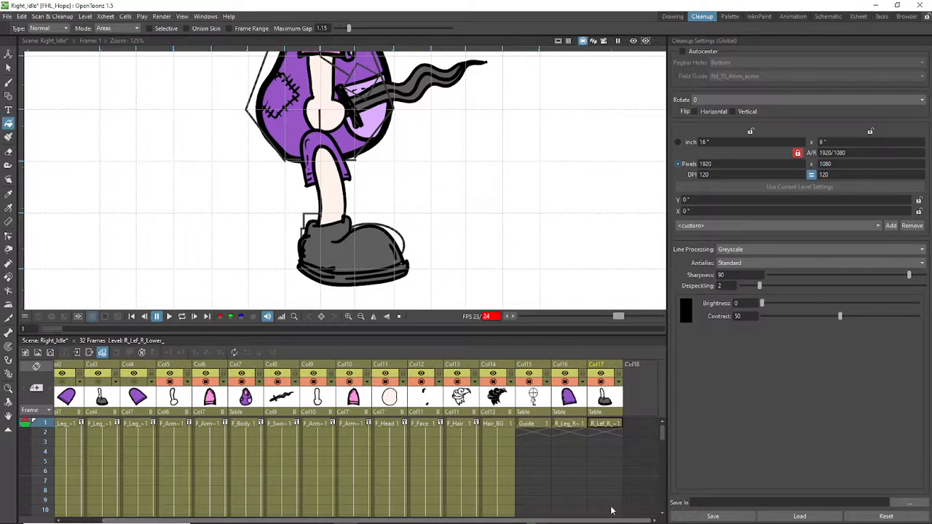
pyautogui.moveTo(601, 366); pyautogui.dragTo(566, 366)
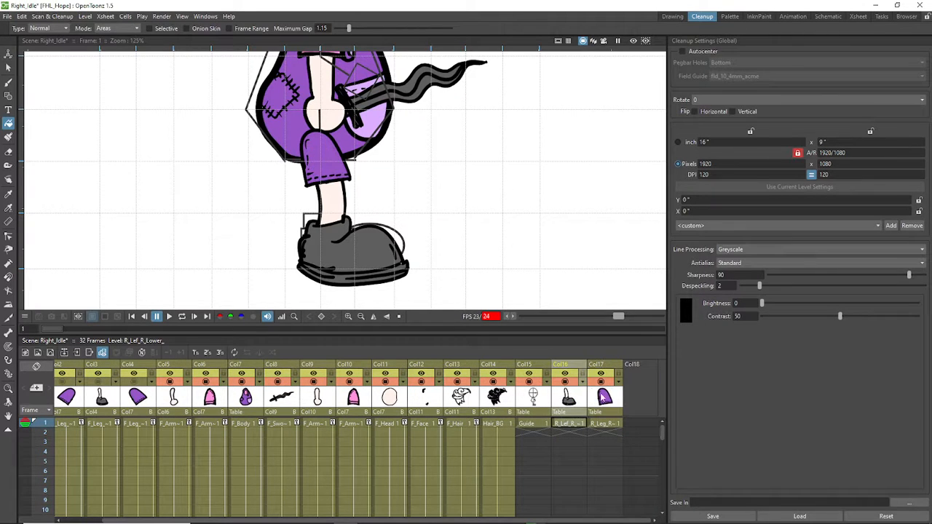
pyautogui.scroll(-4, 386, 226)
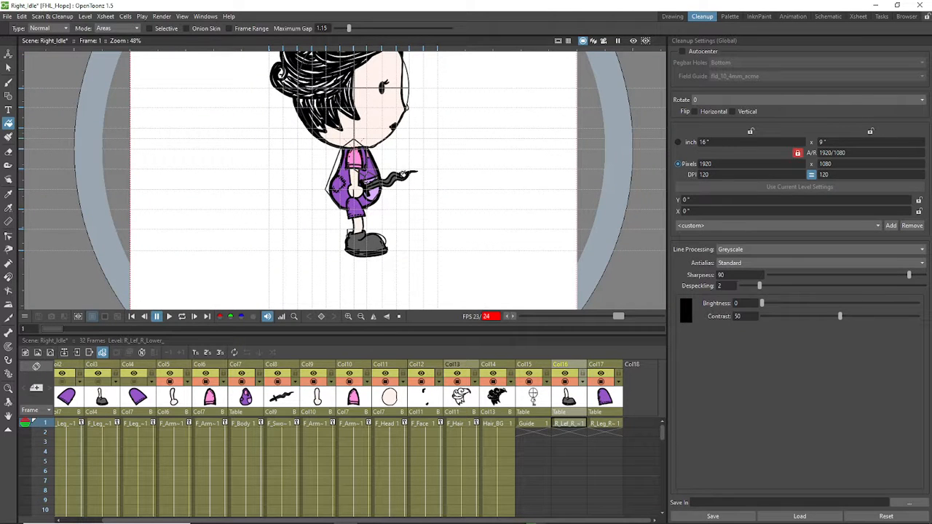
# Step: Move the purple upper leg drawing in column 17 up by about 0.09" and left by 0.01"
pyautogui.click(605, 408)
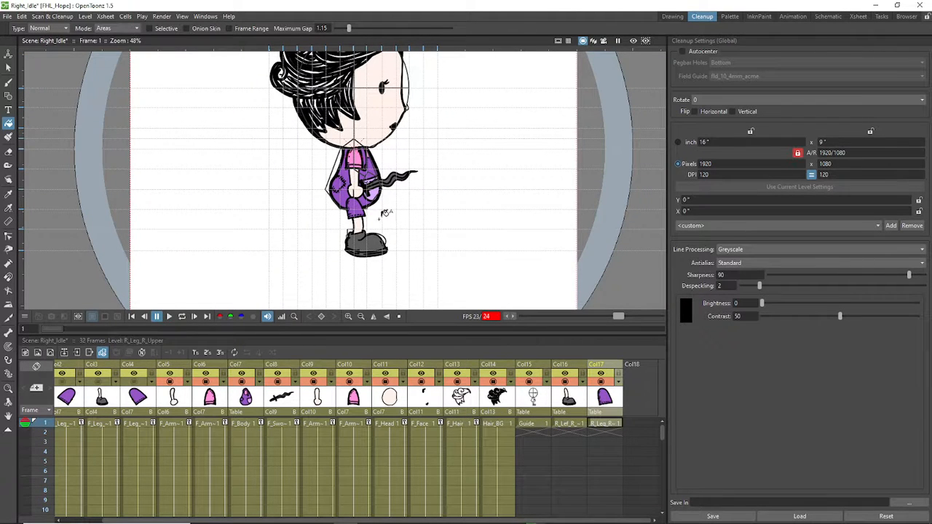
pyautogui.scroll(3, 379, 208)
pyautogui.press('s')
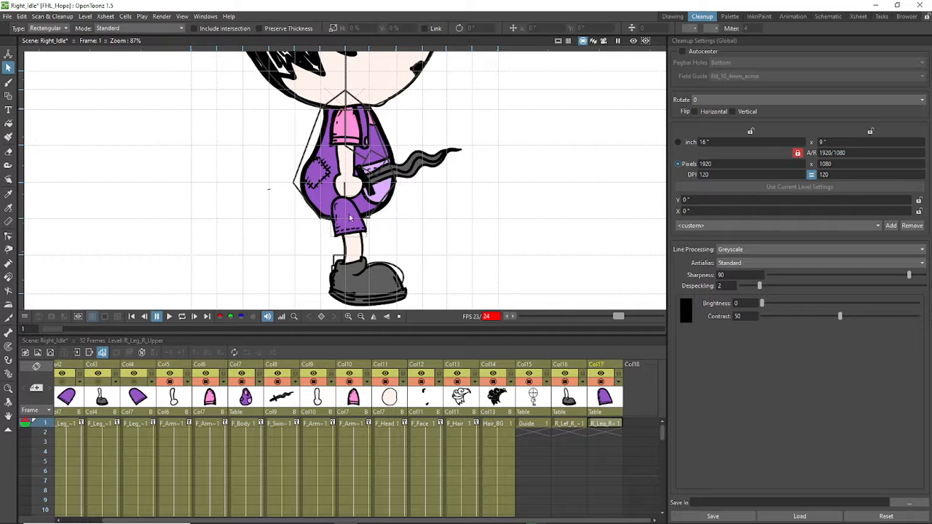
pyautogui.click(350, 218)
pyautogui.moveTo(355, 230)
pyautogui.mouseDown()
pyautogui.moveTo(353, 219)
pyautogui.moveTo(356, 227)
pyautogui.mouseUp()
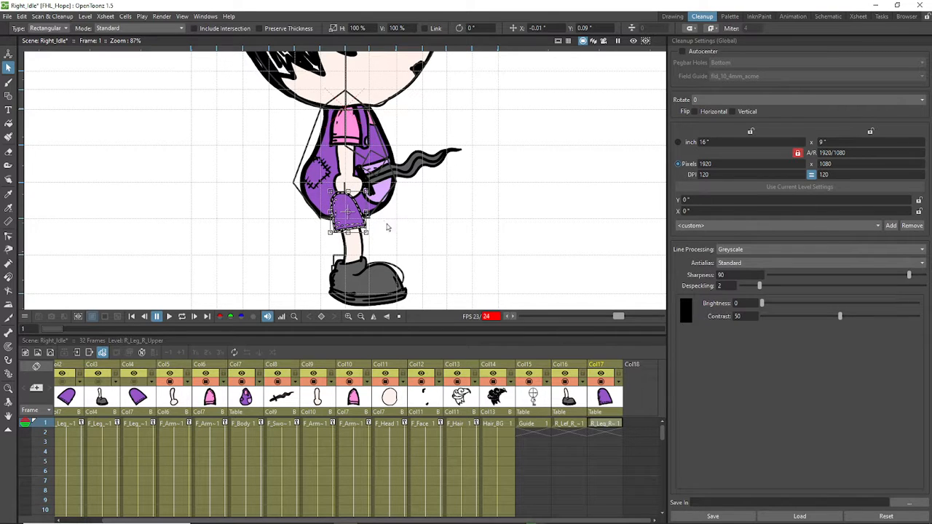
pyautogui.click(415, 247)
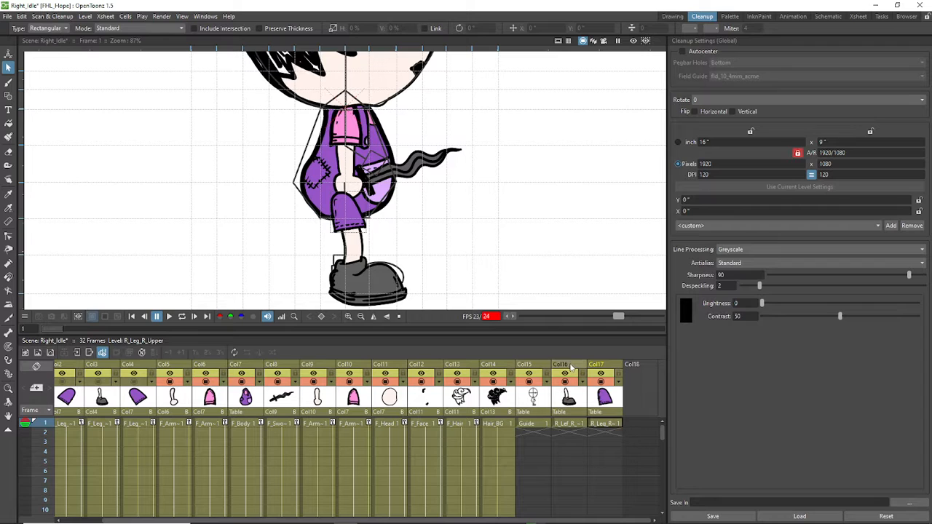
# Step: Reorder the right lower leg to column 9 and the upper leg to column 10, between the sword and the near arm
pyautogui.click(571, 367)
pyautogui.click(593, 366)
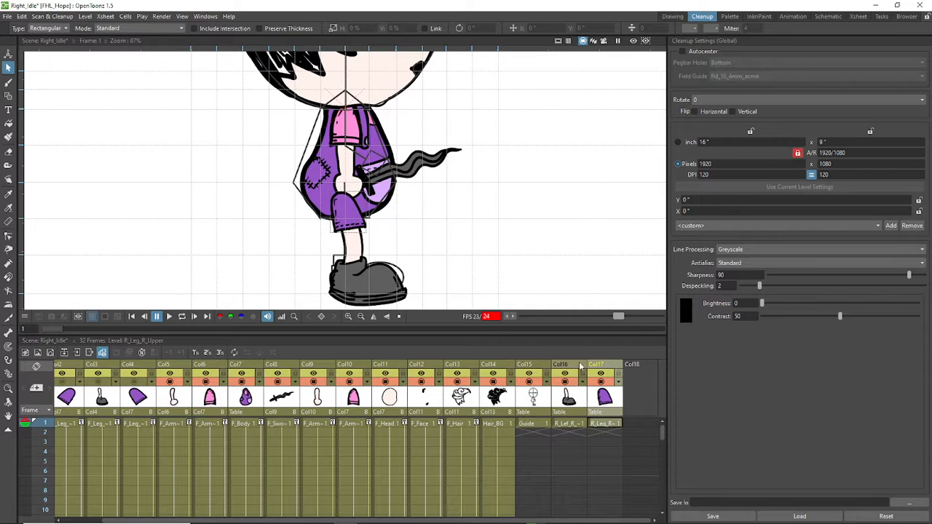
pyautogui.moveTo(580, 366); pyautogui.dragTo(211, 370)
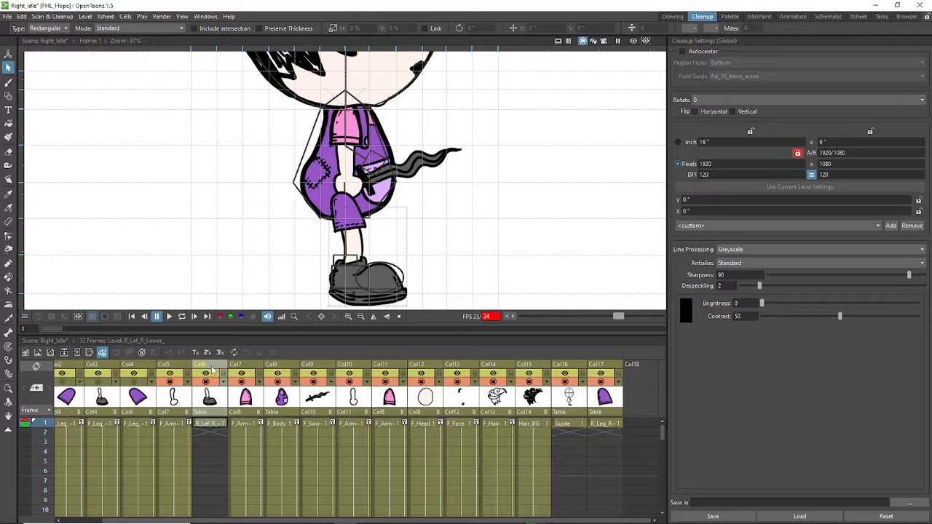
pyautogui.moveTo(211, 370); pyautogui.dragTo(318, 370)
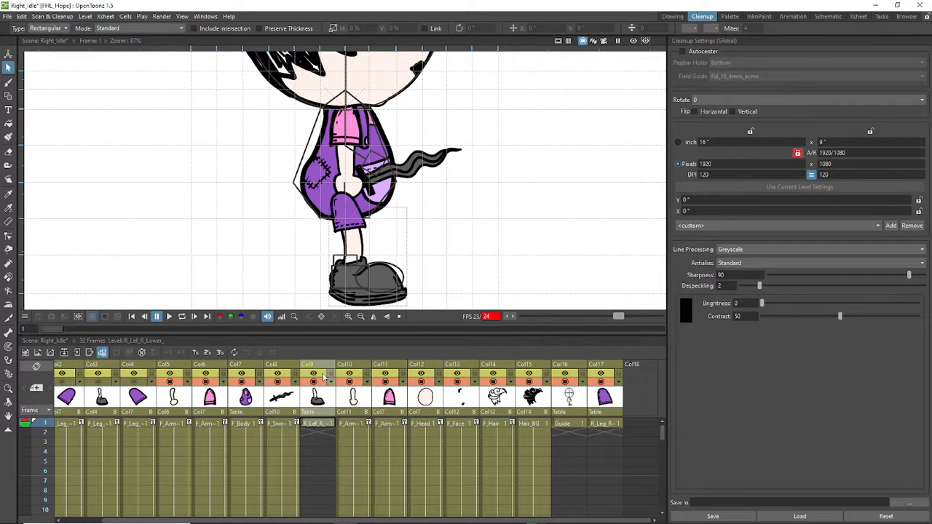
pyautogui.moveTo(595, 367); pyautogui.dragTo(350, 374)
pyautogui.scroll(-2, 412, 235)
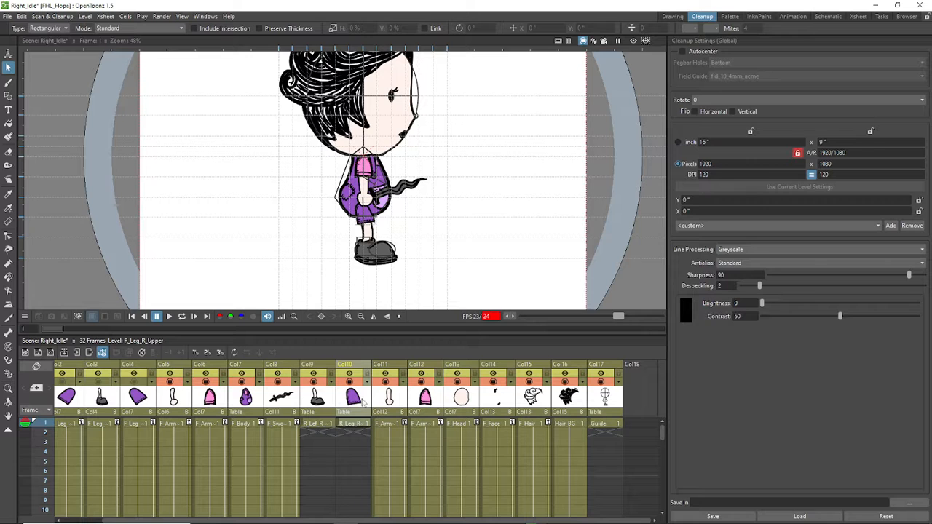
# Step: Rotate the purple upper leg in column 10 by about 18.45° and shift it by about -0.04" in X and 0.18" in Y
pyautogui.scroll(2, 361, 184)
pyautogui.click(366, 231)
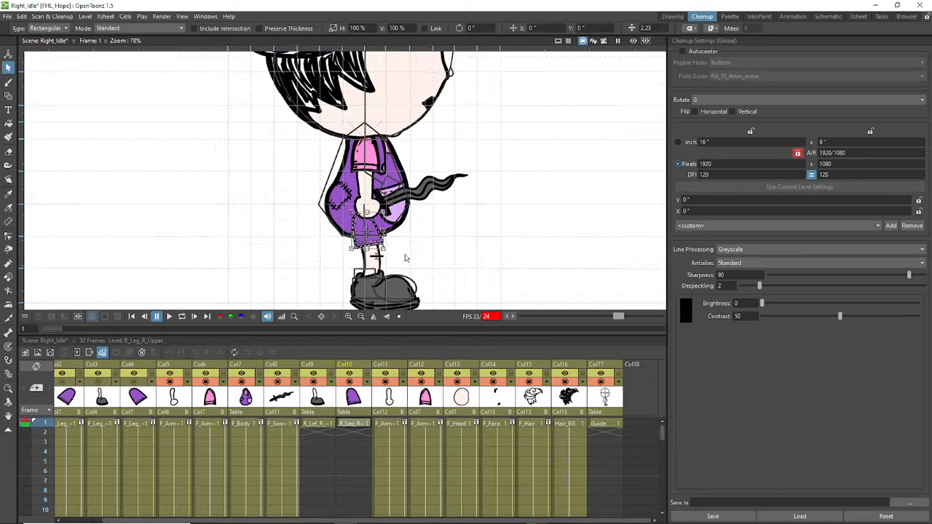
pyautogui.moveTo(377, 255); pyautogui.dragTo(389, 238)
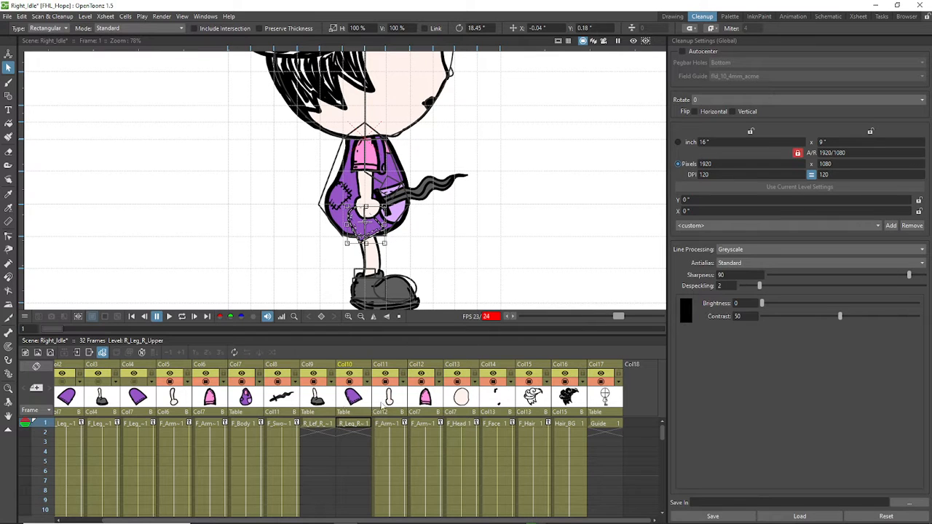
# Step: Undo the upper leg's last adjustment and rotate the right lower leg in column 9 by about -14.27°
pyautogui.click(319, 399)
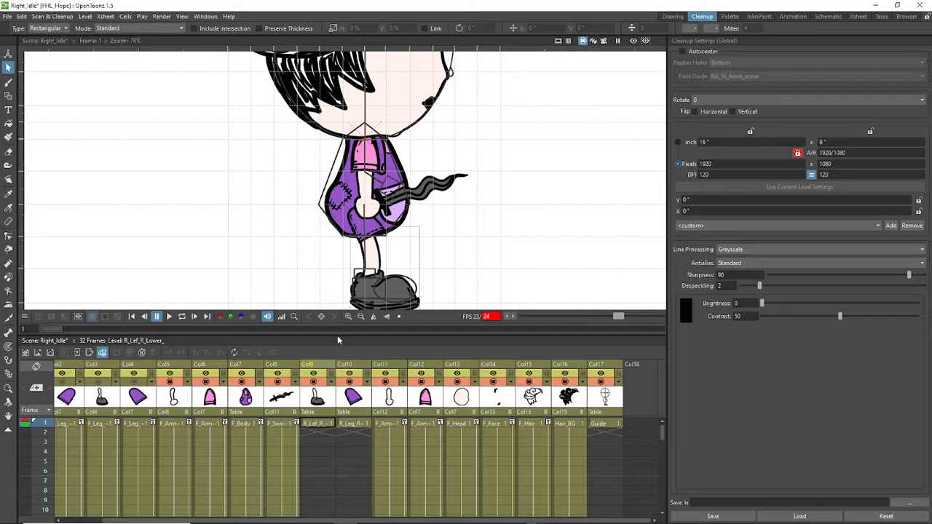
pyautogui.hotkey('ctrl', 'z')
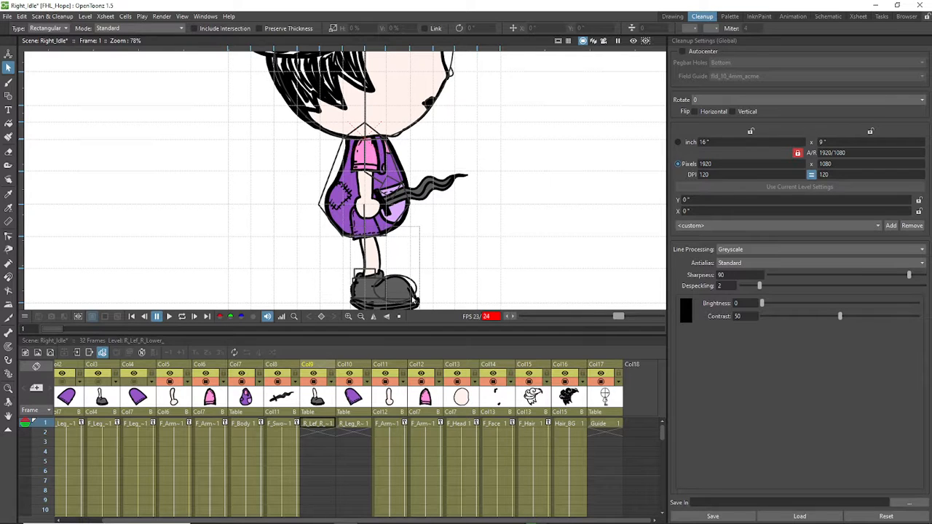
pyautogui.click(324, 366)
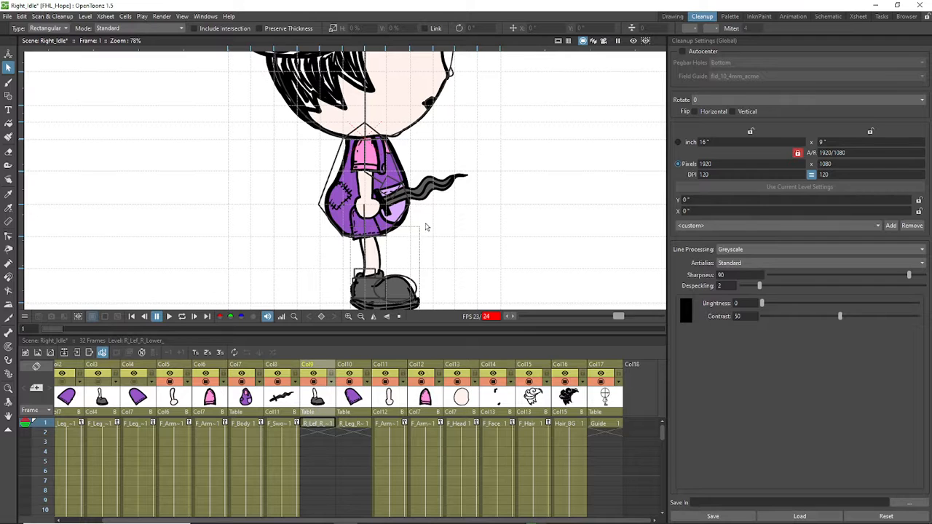
pyautogui.moveTo(285, 209); pyautogui.dragTo(473, 337)
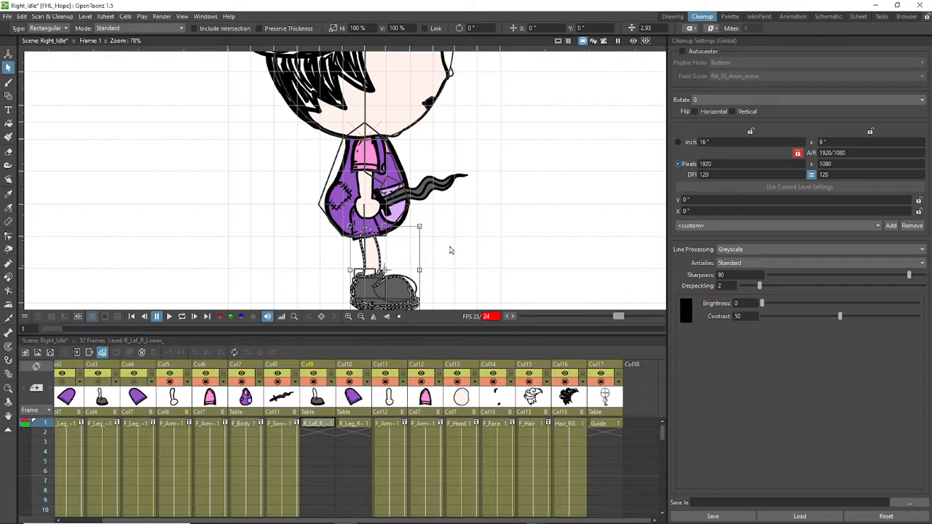
pyautogui.moveTo(428, 224)
pyautogui.mouseDown()
pyautogui.moveTo(436, 233)
pyautogui.moveTo(426, 220)
pyautogui.mouseUp()
pyautogui.scroll(-2, 419, 227)
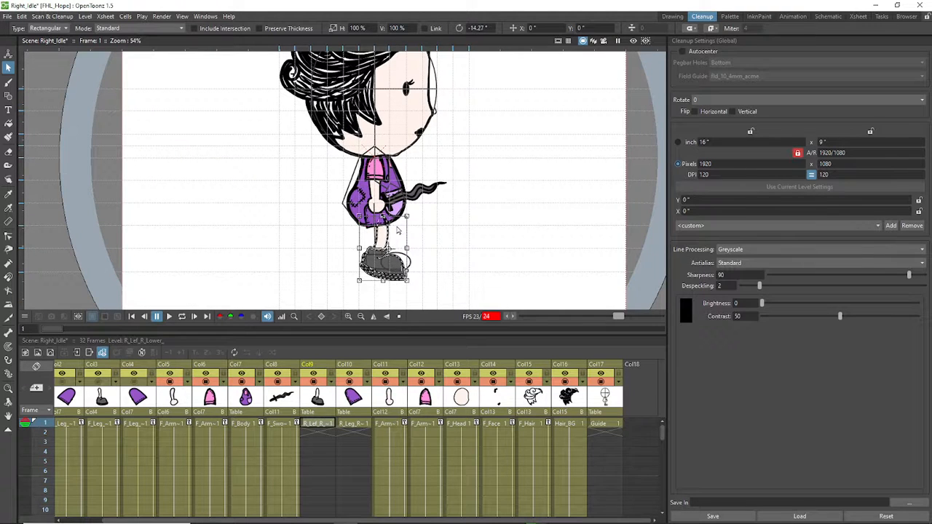
# Step: Rotate the purple upper leg in column 10 by about 16.62° and shift it by about 0.15" in X and -0.05" in Y
pyautogui.scroll(3, 393, 230)
pyautogui.moveTo(302, 185); pyautogui.dragTo(427, 258)
pyautogui.moveTo(388, 234)
pyautogui.mouseDown()
pyautogui.moveTo(398, 231)
pyautogui.moveTo(384, 224)
pyautogui.mouseUp()
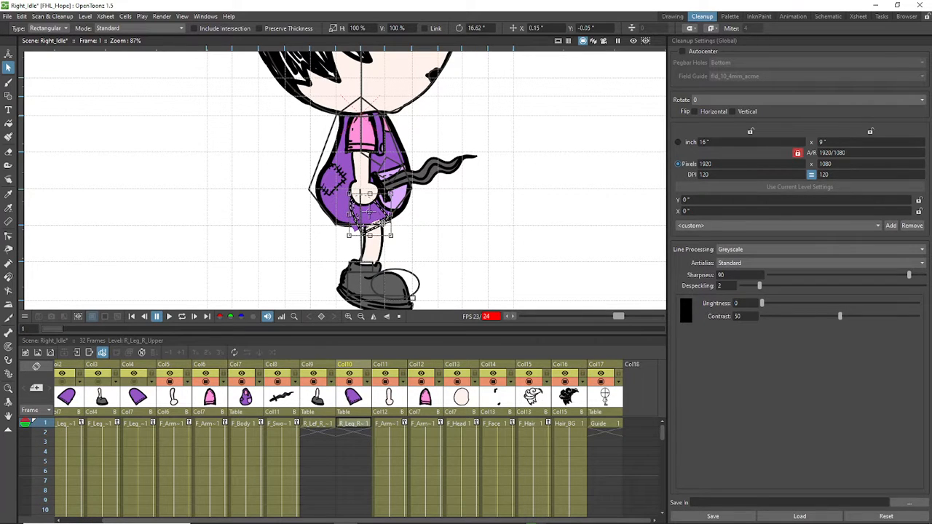
pyautogui.click(426, 260)
# Step: Hide the Guide drawing in the viewer, then rotate the right lower leg by about 3.45° and move it about 0.06" in X
pyautogui.scroll(-2, 449, 207)
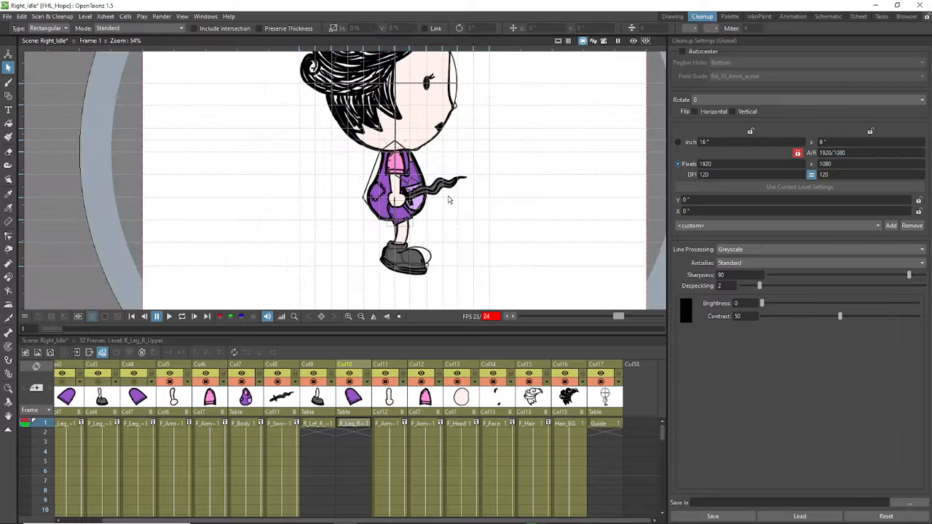
pyautogui.click(606, 394)
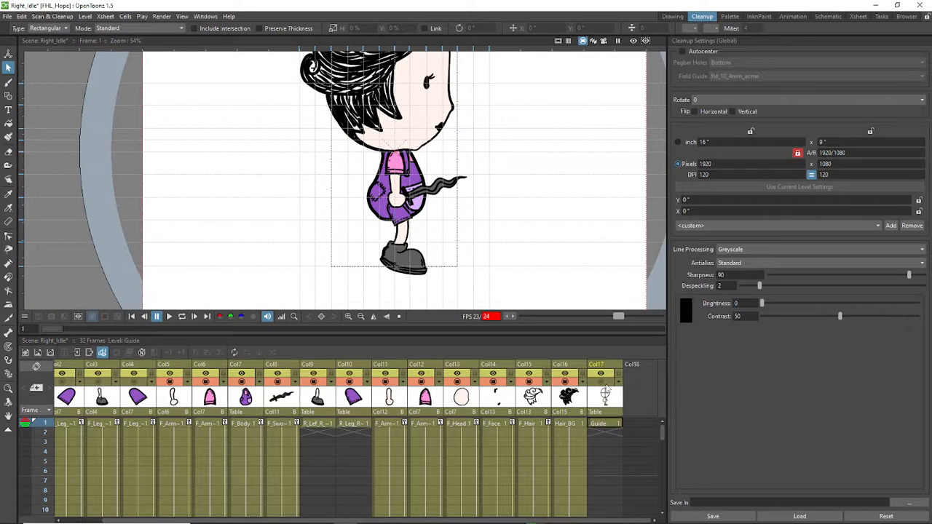
pyautogui.scroll(3, 439, 240)
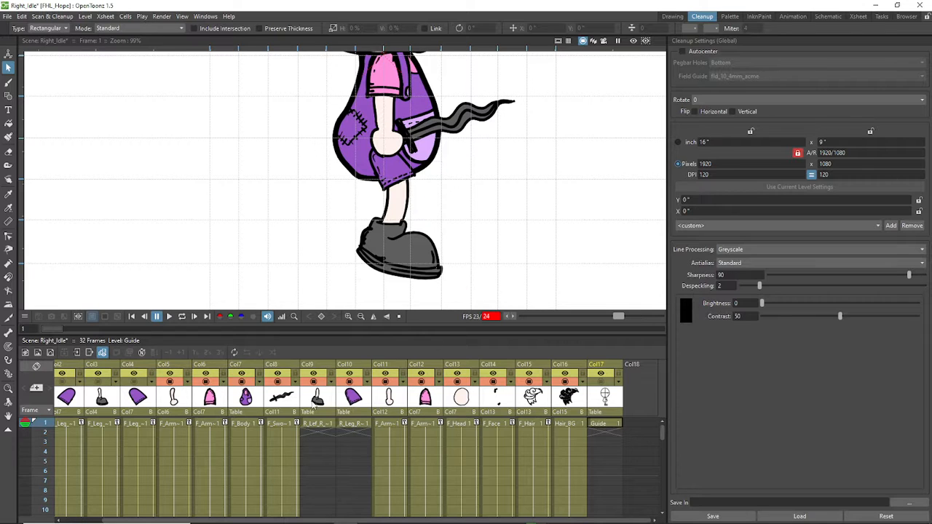
pyautogui.click(314, 404)
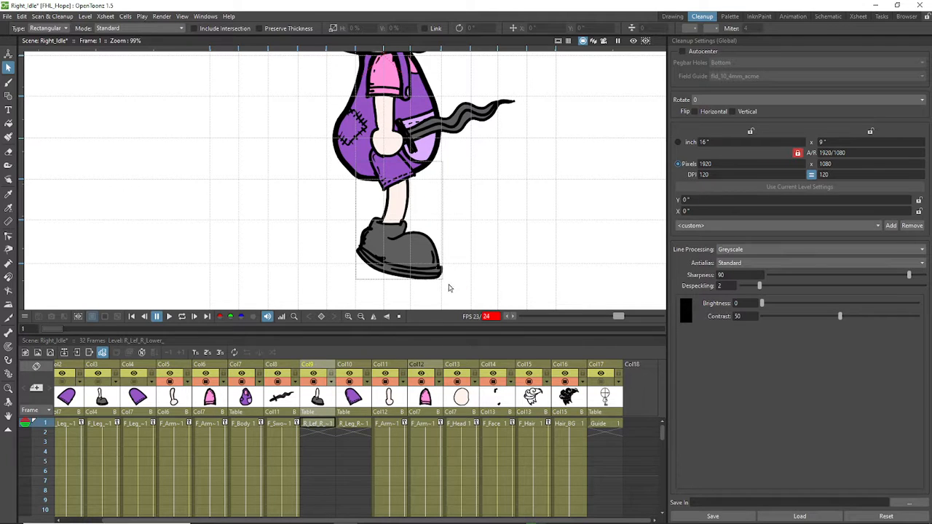
pyautogui.moveTo(313, 165)
pyautogui.mouseDown()
pyautogui.moveTo(447, 284)
pyautogui.moveTo(488, 274)
pyautogui.mouseUp()
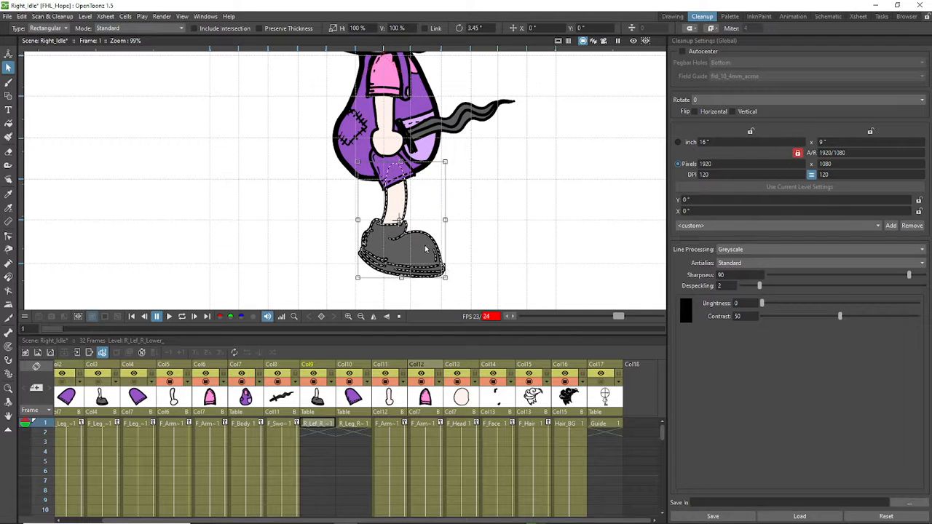
pyautogui.moveTo(431, 241); pyautogui.dragTo(436, 241)
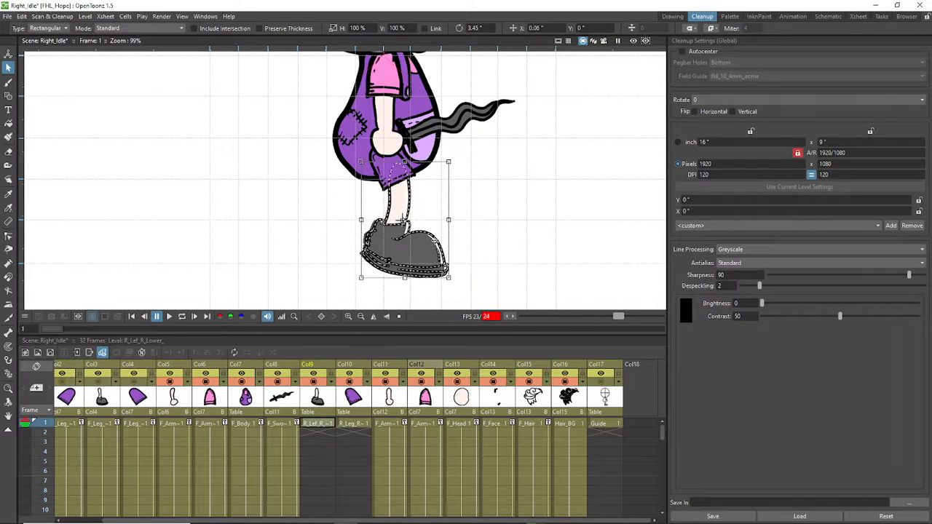
pyautogui.click(522, 234)
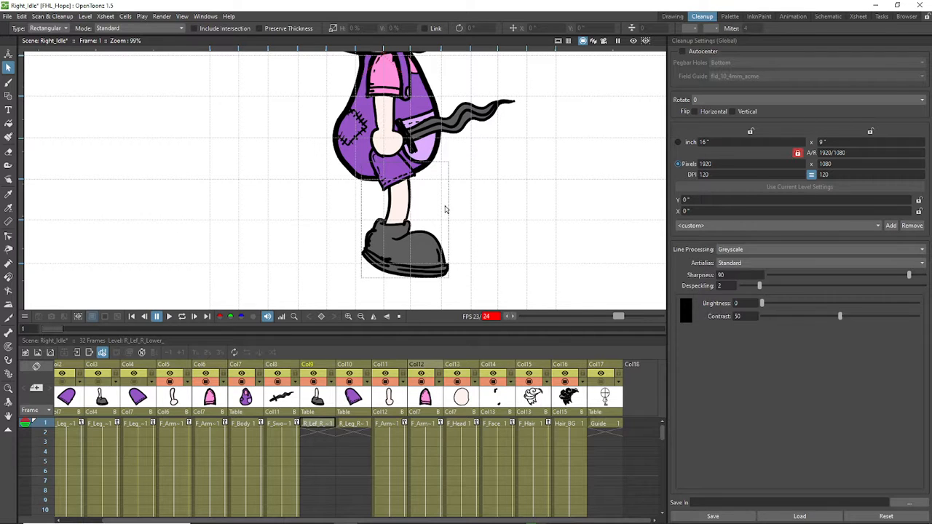
# Step: Try moving the purple upper leg in column 10 by about 0.01" in X and 0.08" in Y, then undo the move
pyautogui.click(358, 396)
pyautogui.moveTo(281, 125); pyautogui.dragTo(445, 199)
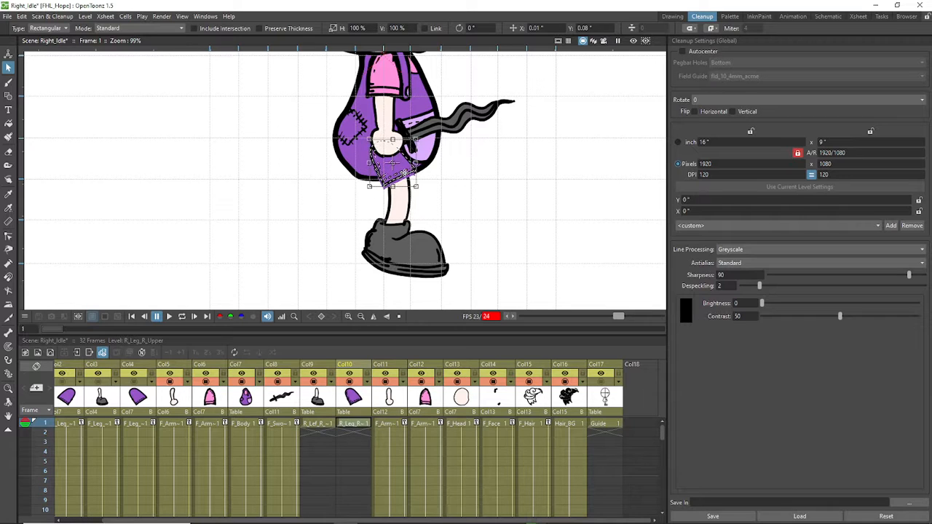
pyautogui.click(476, 211)
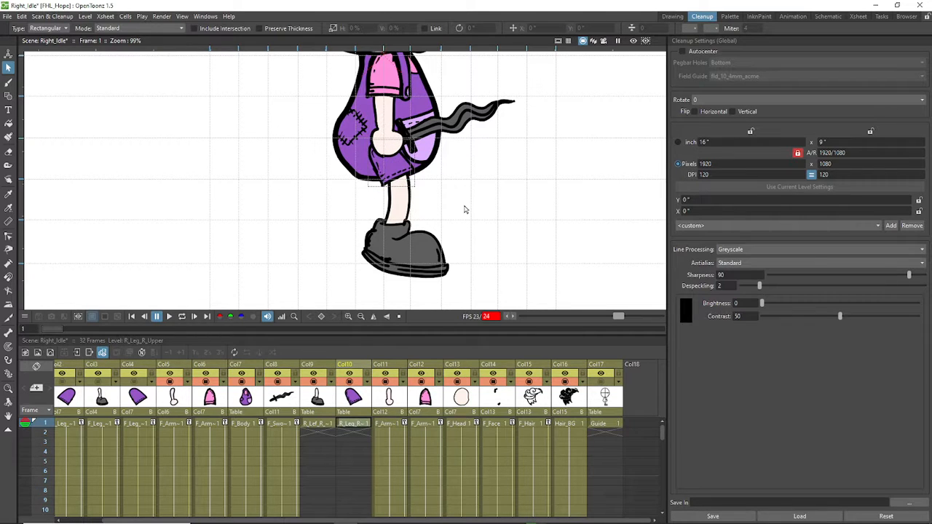
pyautogui.hotkey('ctrl', 'z')
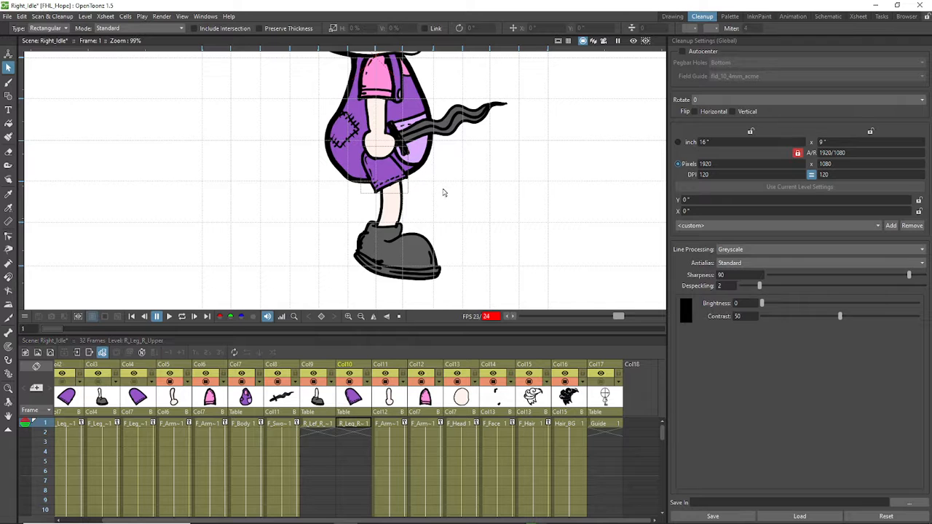
pyautogui.scroll(-3, 443, 191)
pyautogui.scroll(2, 406, 208)
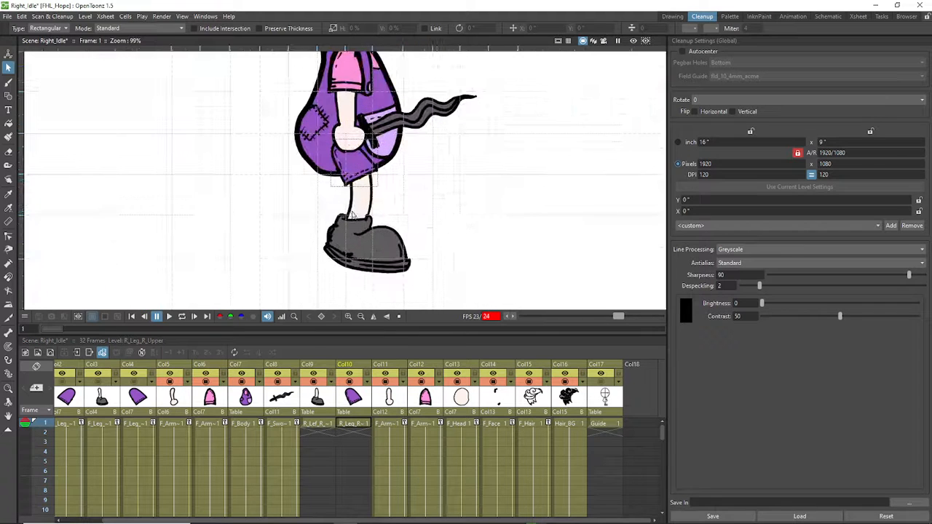
pyautogui.scroll(-1, 349, 215)
pyautogui.scroll(1, 347, 217)
pyautogui.scroll(-1, 354, 215)
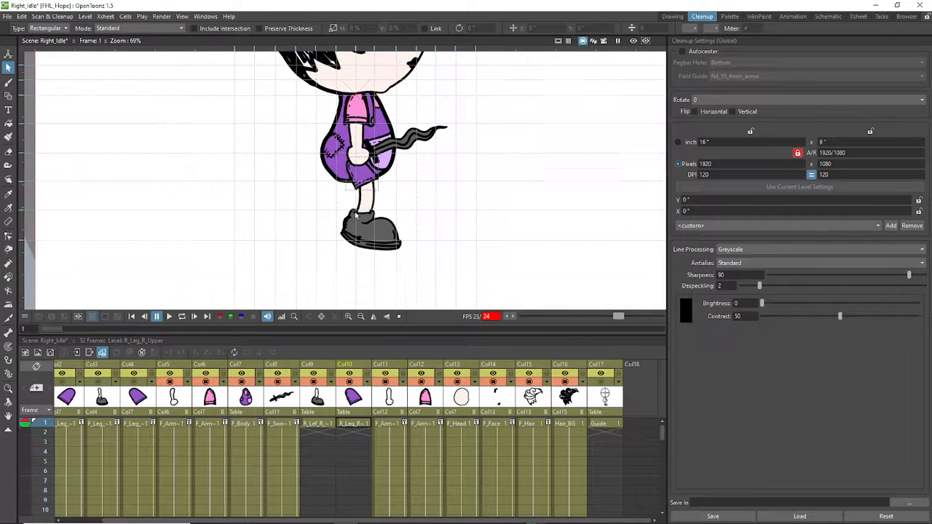
# Step: Create a new Toonz Vector Level named R_Leg_L_Lower in the empty column 18
pyautogui.rightClick(635, 405)
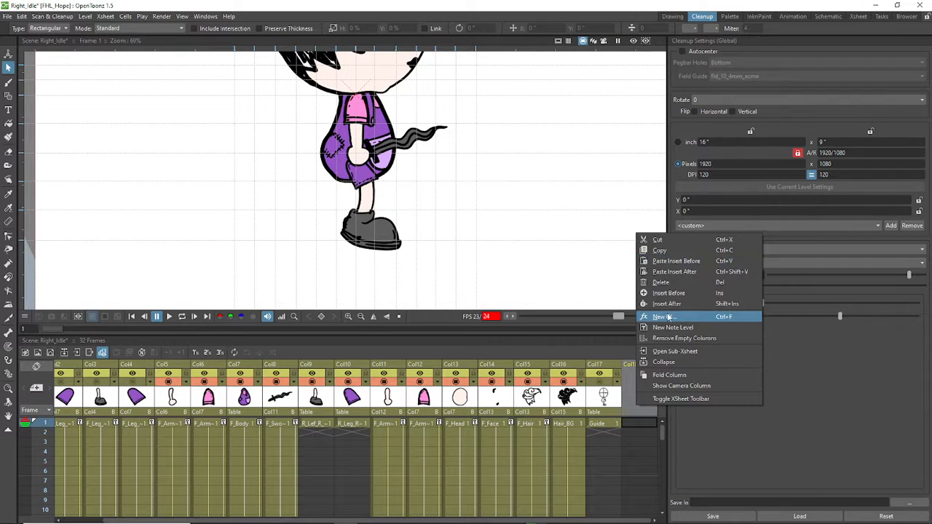
pyautogui.click(50, 351)
pyautogui.click(50, 353)
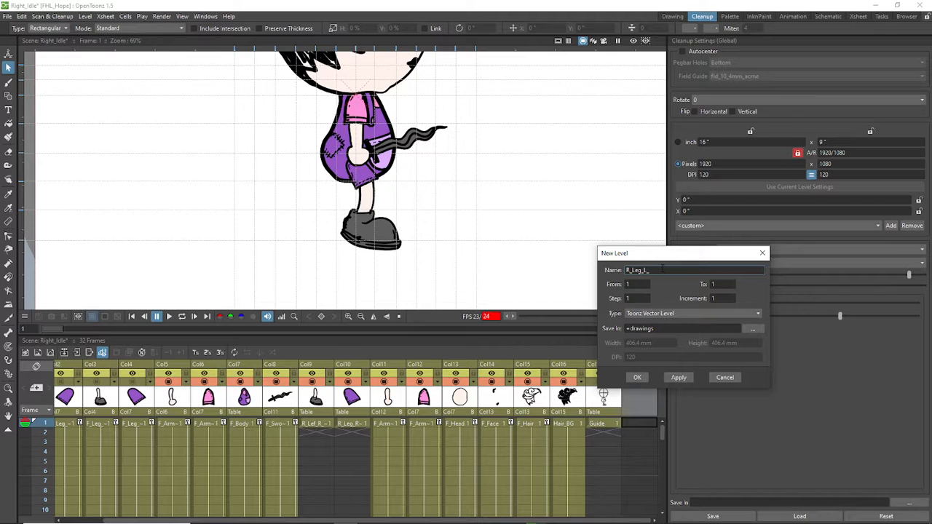
pyautogui.click(635, 378)
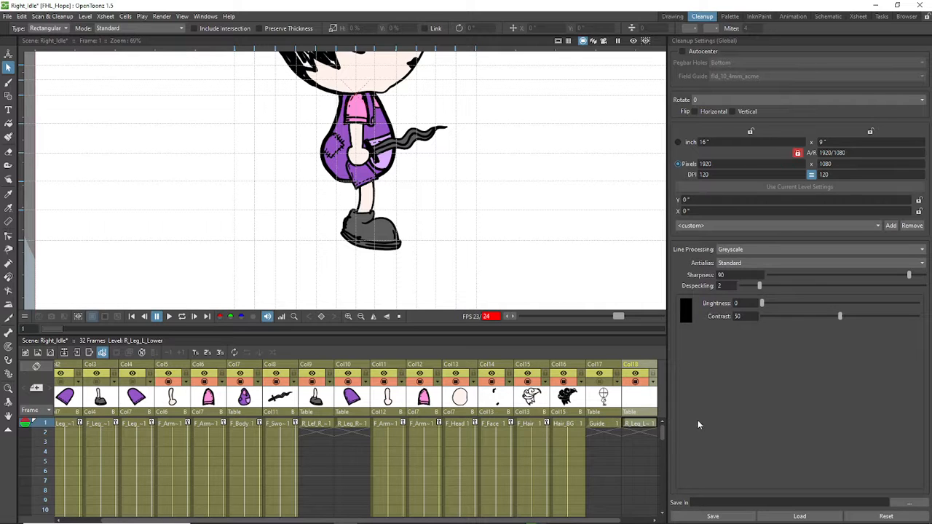
# Step: Copy the complete right lower leg drawing from column 9 into the R_Leg_L_Lower level in column 18
pyautogui.click(322, 406)
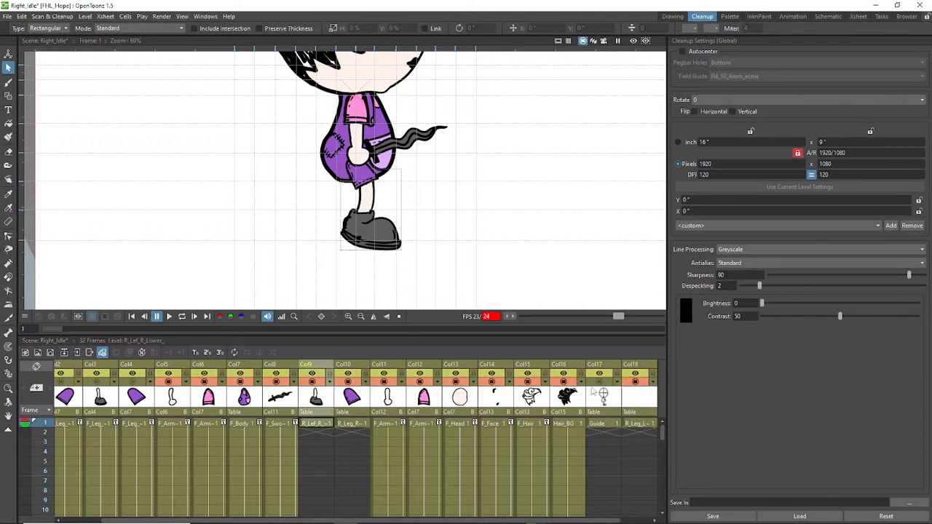
pyautogui.moveTo(285, 145); pyautogui.dragTo(473, 305)
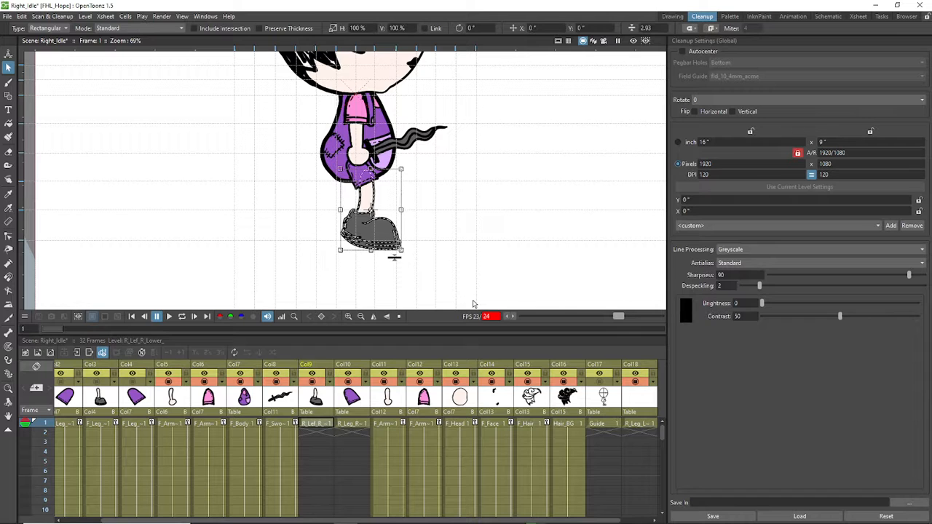
pyautogui.hotkey('ctrl', 'c')
pyautogui.click(639, 395)
pyautogui.hotkey('ctrl', 'v')
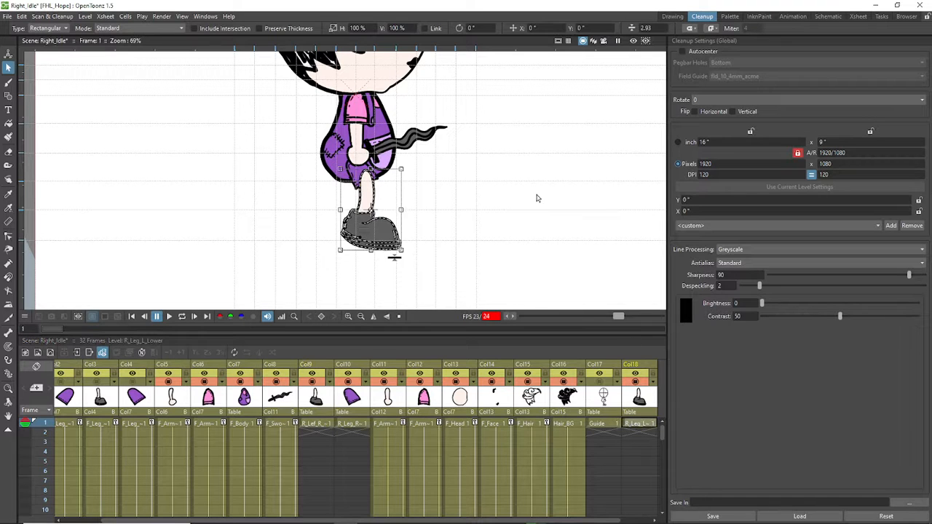
# Step: Rotate the copied lower leg in column 18 by about 17.63° and shift it by about 0.25" in X and 0.03" in Y
pyautogui.scroll(2, 448, 218)
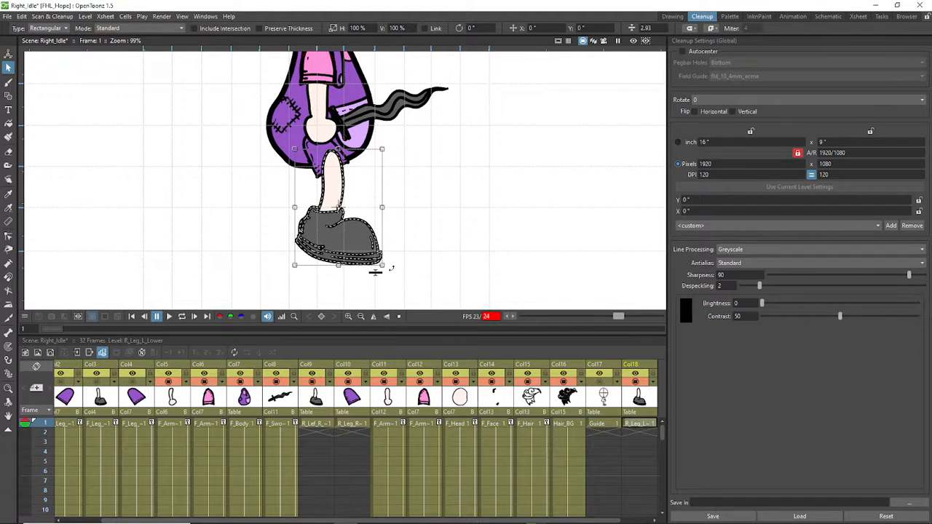
pyautogui.moveTo(391, 268)
pyautogui.mouseDown()
pyautogui.moveTo(408, 251)
pyautogui.moveTo(392, 221)
pyautogui.mouseUp()
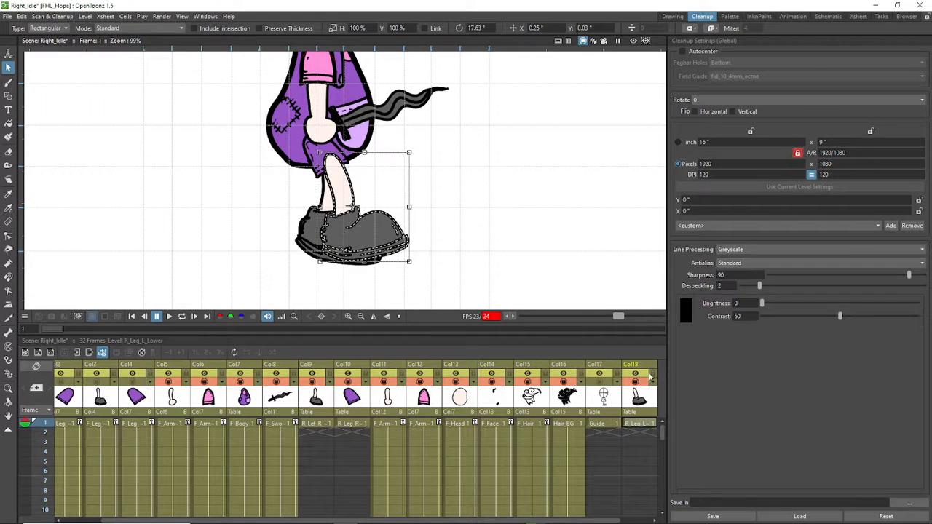
pyautogui.moveTo(634, 366)
pyautogui.mouseDown()
pyautogui.moveTo(347, 345)
pyautogui.moveTo(307, 357)
pyautogui.moveTo(643, 377)
pyautogui.mouseUp()
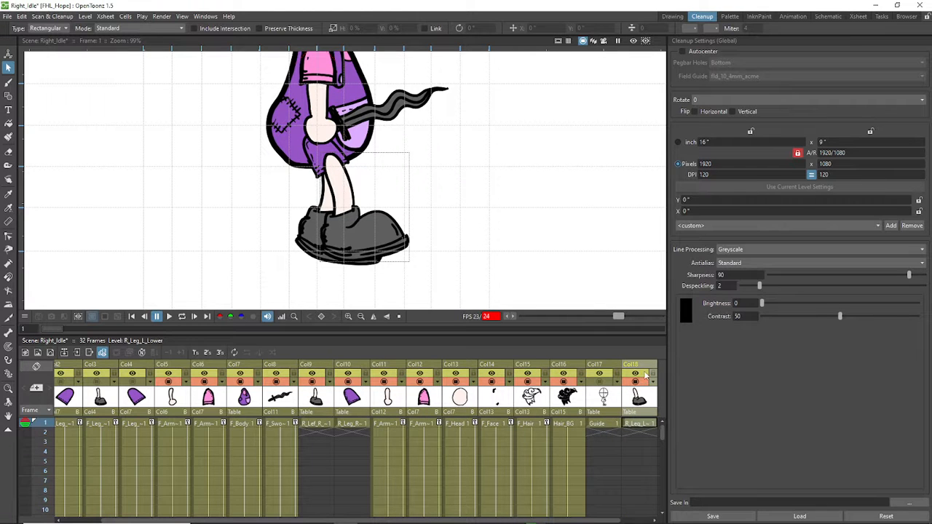
# Step: Erase the ankle crease and the short detail strokes near the heel and sole of the R_Leg_L_Lower boot
pyautogui.scroll(4, 353, 231)
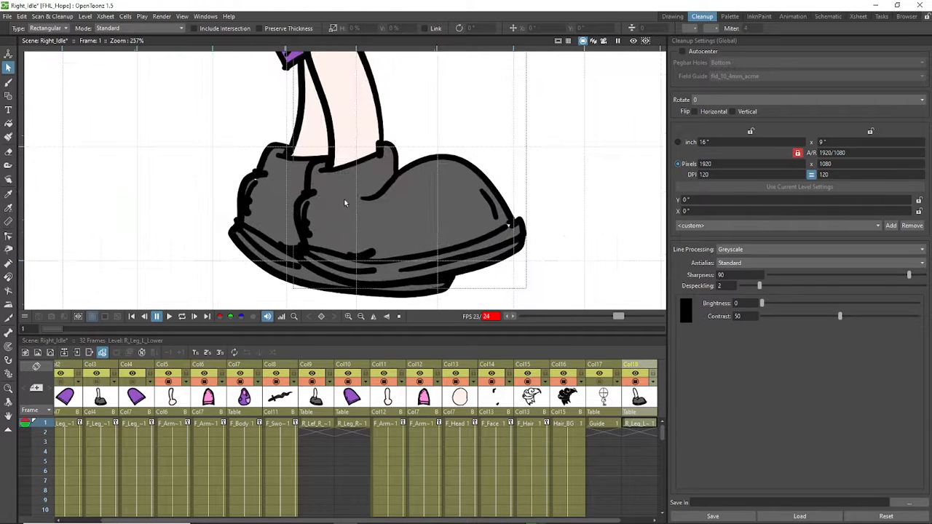
pyautogui.scroll(2, 346, 213)
pyautogui.scroll(-1, 418, 197)
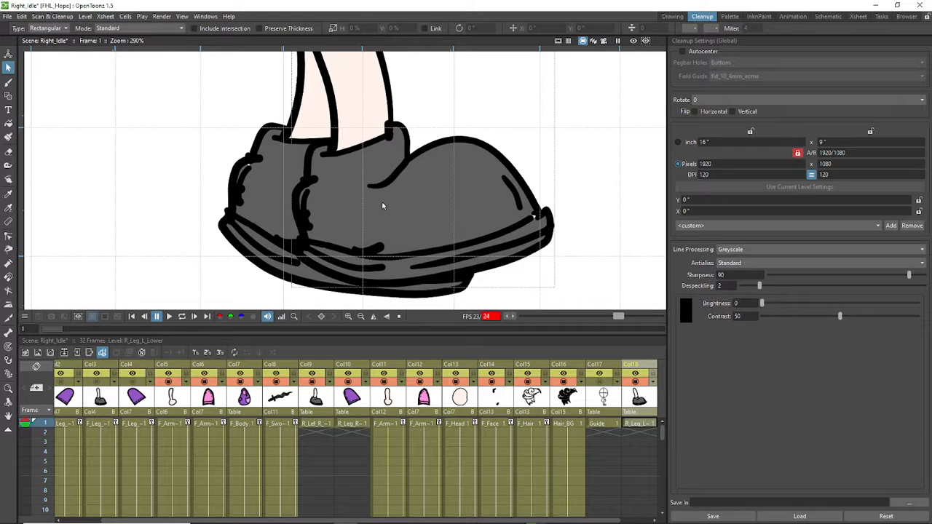
pyautogui.press('a')
pyautogui.moveTo(374, 179); pyautogui.dragTo(407, 183)
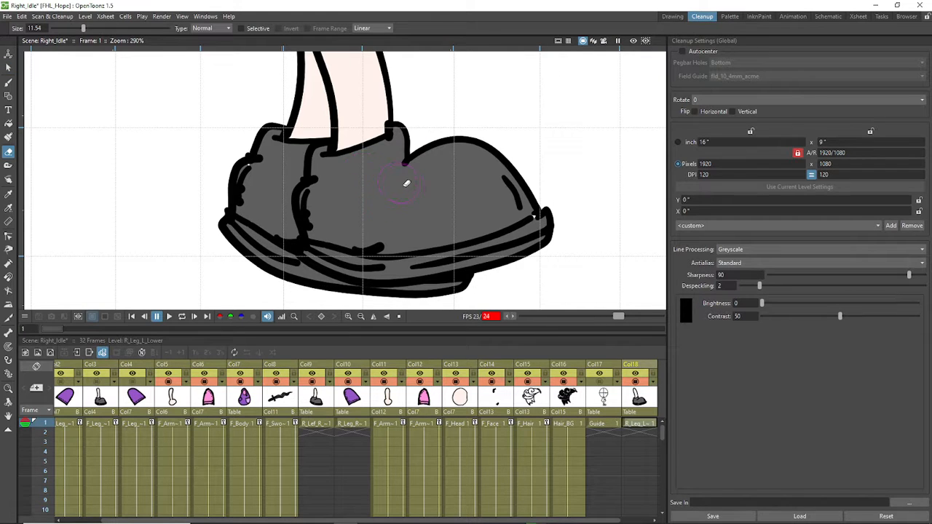
pyautogui.press('s')
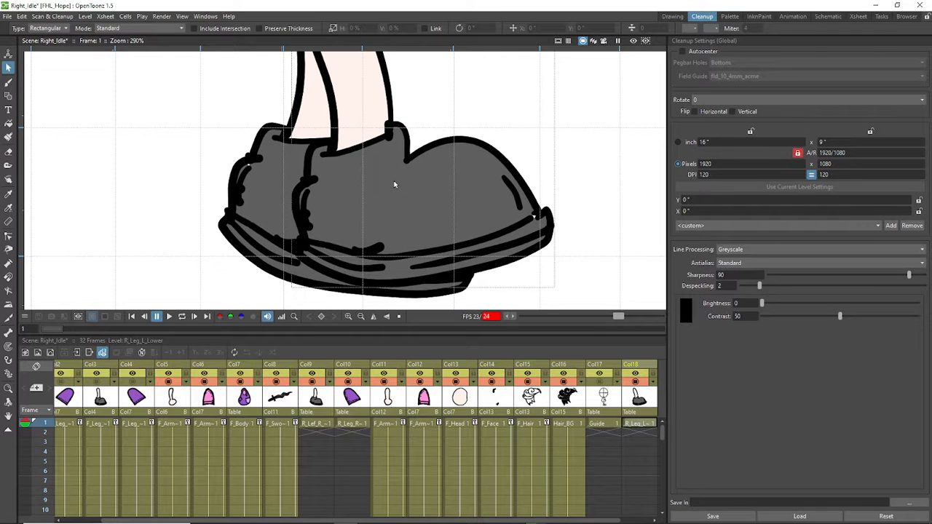
pyautogui.press('a')
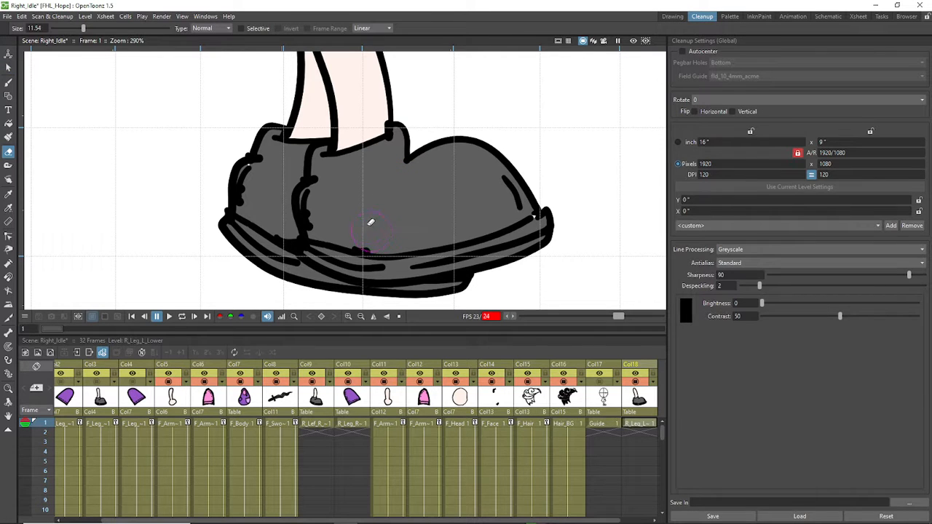
pyautogui.press('s')
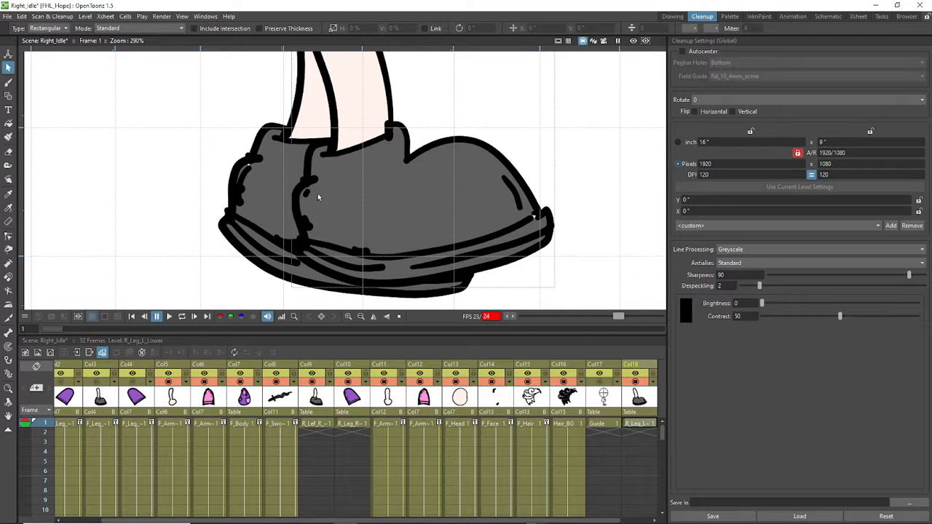
# Step: Draw short crease strokes on the R_Leg_L_Lower boot, behind the foot and just above the sole
pyautogui.press('b')
pyautogui.moveTo(309, 189)
pyautogui.mouseDown()
pyautogui.moveTo(332, 188)
pyautogui.moveTo(307, 202)
pyautogui.moveTo(335, 209)
pyautogui.moveTo(303, 212)
pyautogui.moveTo(362, 226)
pyautogui.moveTo(331, 236)
pyautogui.moveTo(353, 233)
pyautogui.mouseUp()
pyautogui.press('s')
pyautogui.press('b')
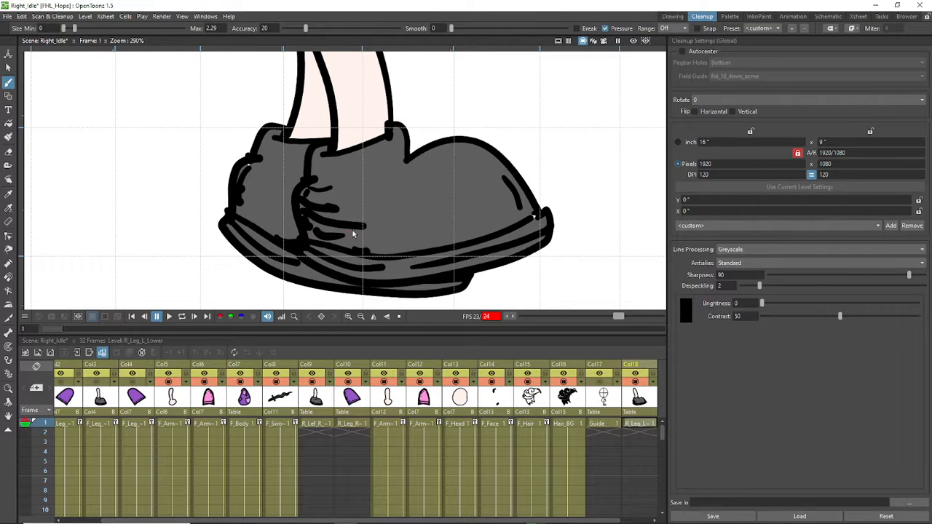
pyautogui.press('s')
pyautogui.press('b')
pyautogui.moveTo(311, 174); pyautogui.dragTo(337, 177)
pyautogui.press('s')
pyautogui.press('b')
pyautogui.moveTo(371, 251)
pyautogui.mouseDown()
pyautogui.moveTo(393, 233)
pyautogui.moveTo(427, 228)
pyautogui.moveTo(439, 237)
pyautogui.mouseUp()
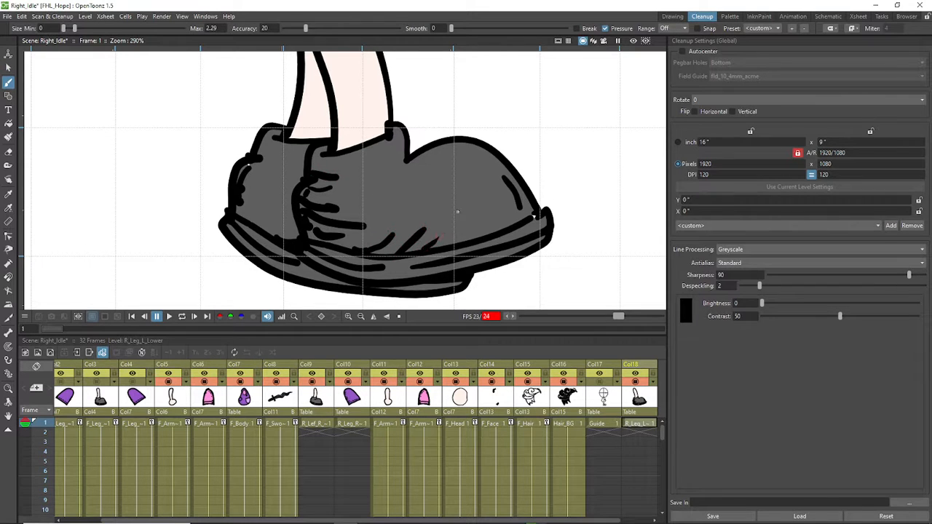
pyautogui.press('s')
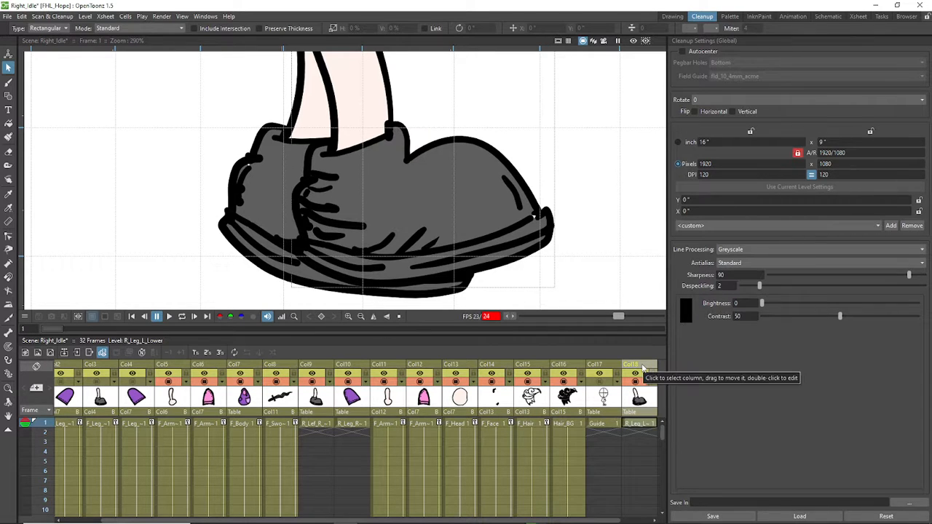
# Step: Move the R_Leg_L_Lower column from position 18 to position 7, directly before the body column
pyautogui.moveTo(643, 368)
pyautogui.mouseDown()
pyautogui.moveTo(228, 368)
pyautogui.moveTo(250, 369)
pyautogui.moveTo(207, 376)
pyautogui.moveTo(251, 384)
pyautogui.mouseUp()
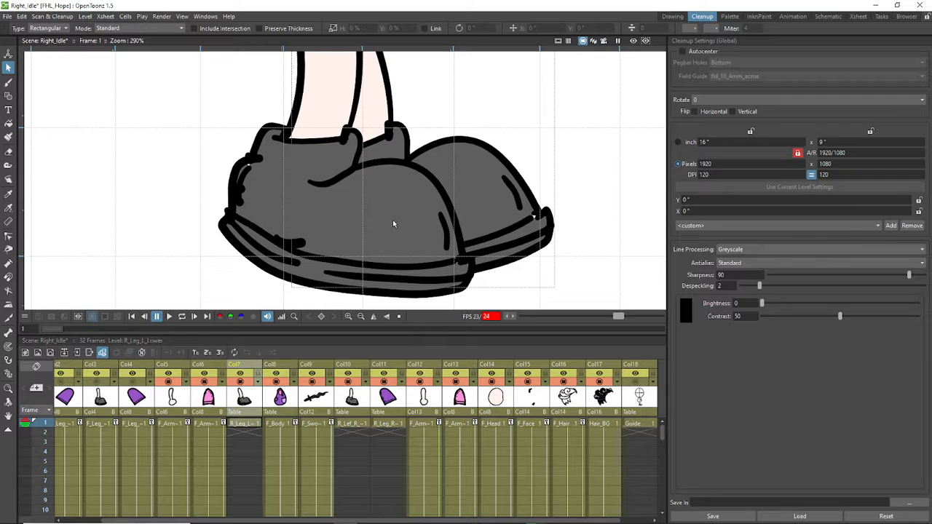
pyautogui.scroll(-5, 394, 230)
pyautogui.scroll(2, 395, 242)
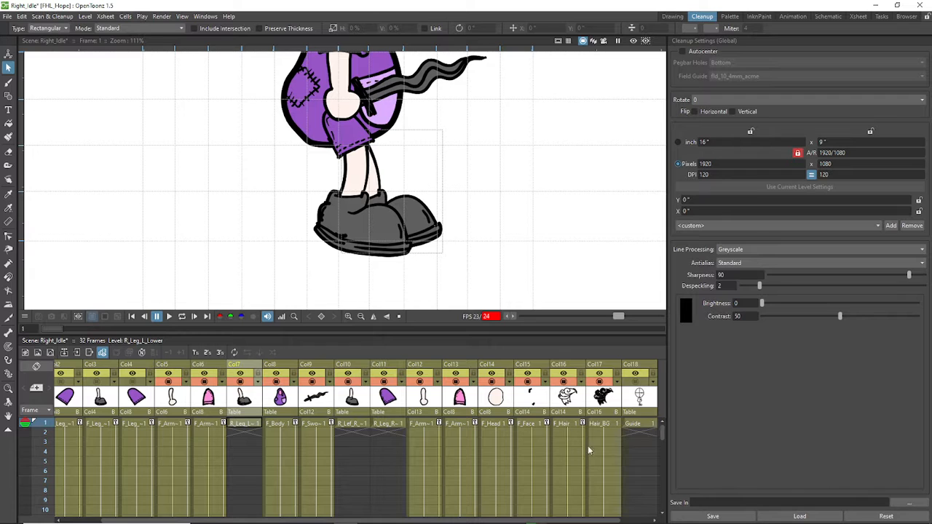
# Step: Create a new Toonz Vector Level named R_Leg_L_Upper in the empty column 19
pyautogui.hscroll(1, 529, 522)
pyautogui.rightClick(637, 401)
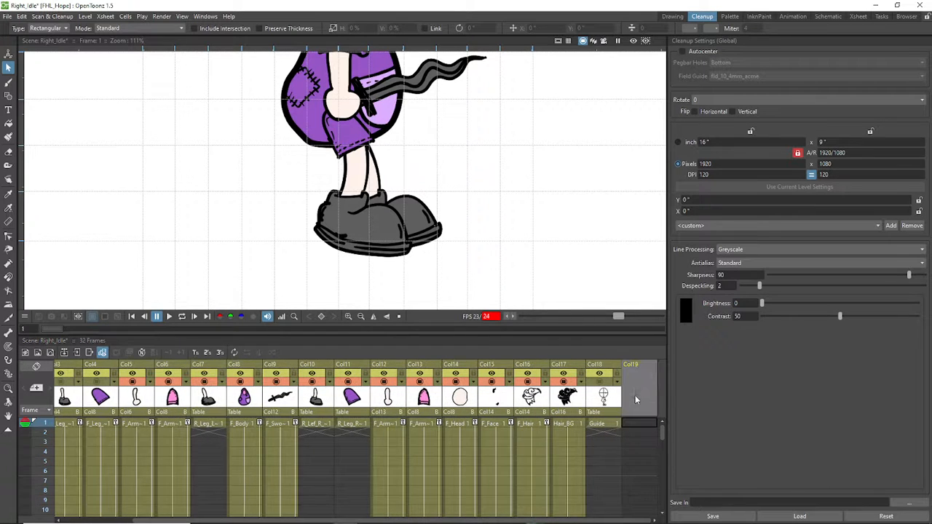
pyautogui.click(48, 354)
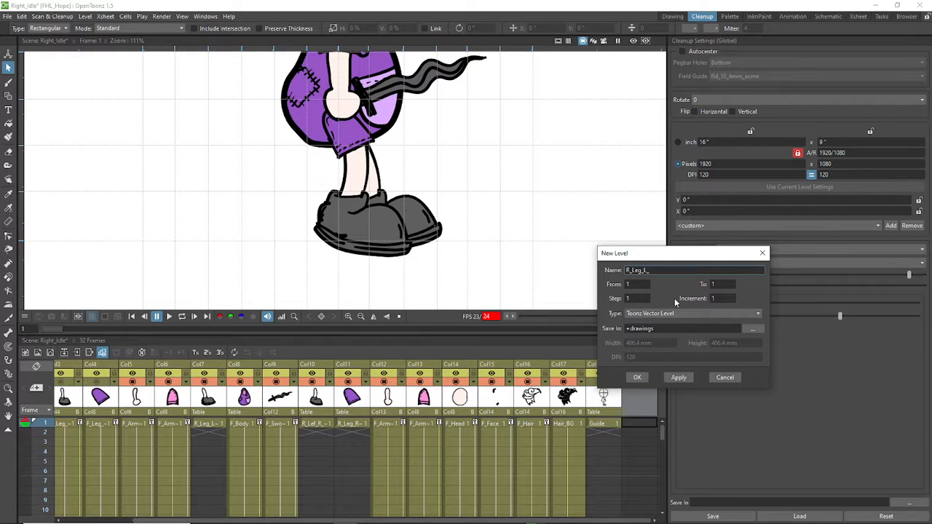
pyautogui.click(637, 377)
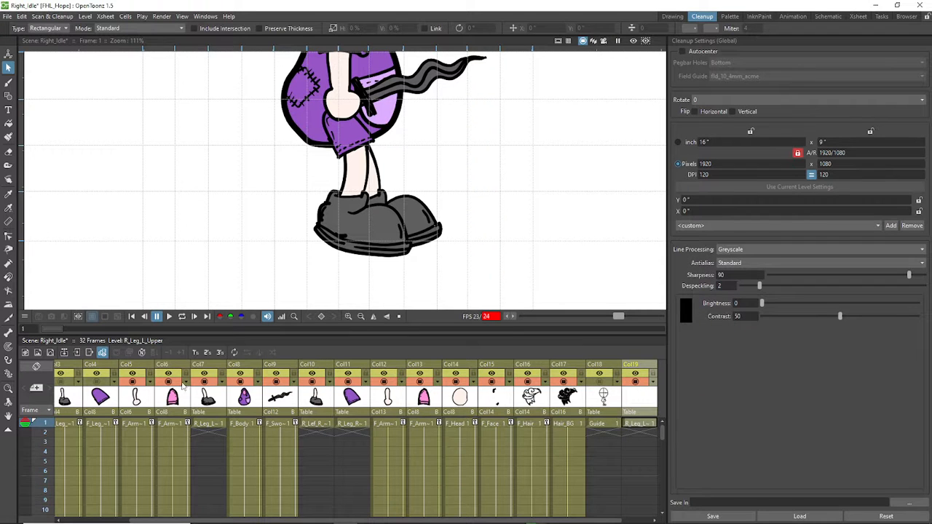
# Step: Copy the complete right upper leg drawing from column 11 into the R_Leg_L_Upper level in column 19
pyautogui.click(357, 412)
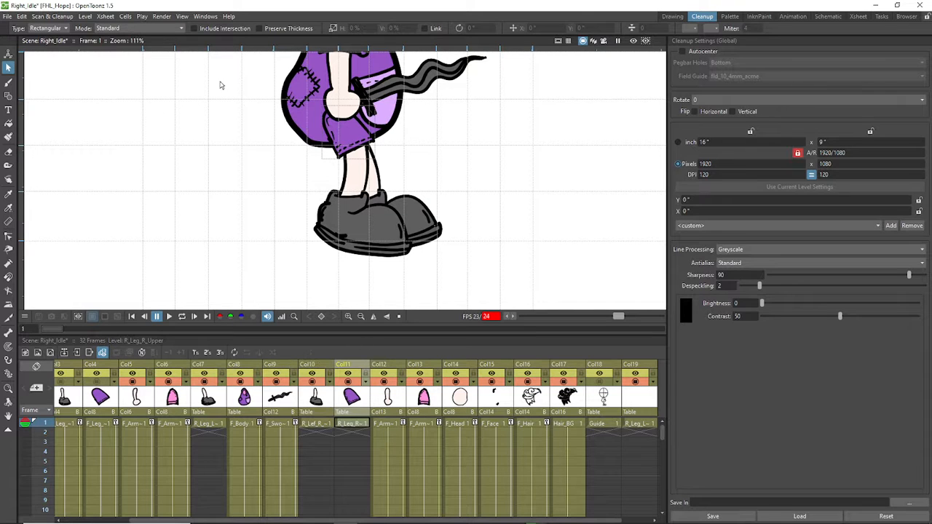
pyautogui.moveTo(219, 83); pyautogui.dragTo(386, 197)
pyautogui.click(634, 399)
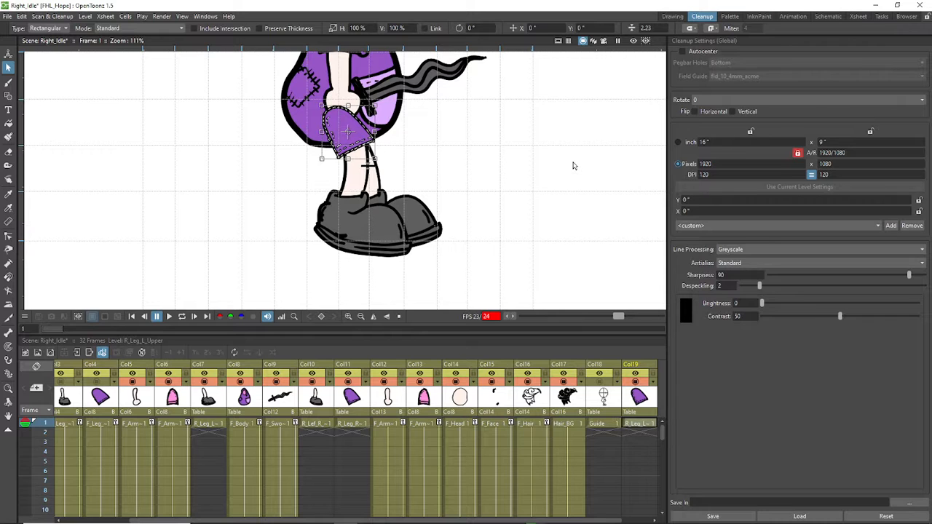
pyautogui.click(486, 217)
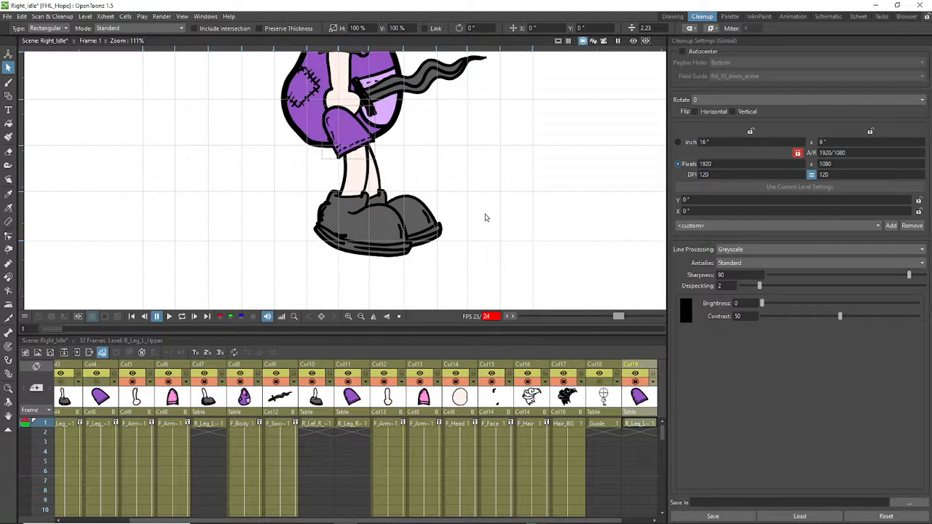
# Step: Draw short crease strokes along the back edge and above the hem stitching of the R_Leg_L_Upper shorts leg
pyautogui.scroll(5, 364, 135)
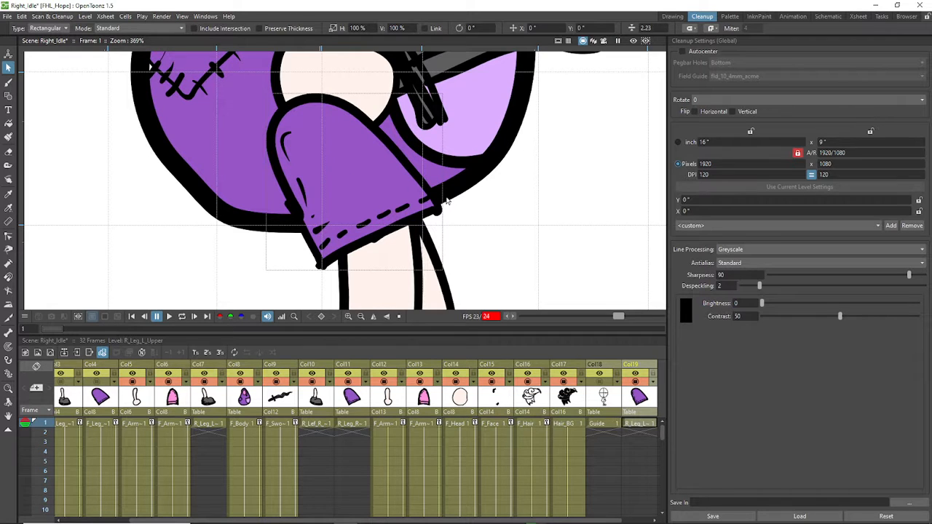
pyautogui.press('b')
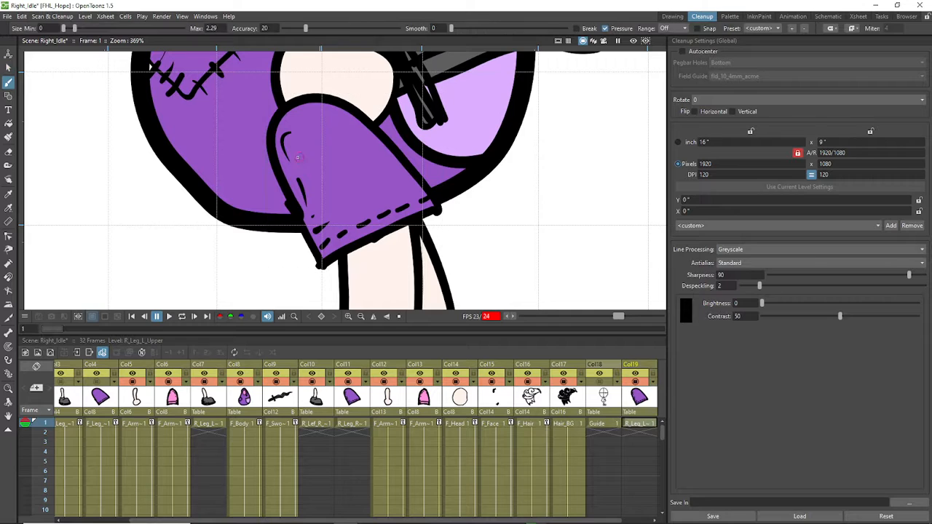
pyautogui.moveTo(295, 147); pyautogui.dragTo(303, 172)
pyautogui.moveTo(336, 208)
pyautogui.mouseDown()
pyautogui.moveTo(347, 202)
pyautogui.moveTo(345, 214)
pyautogui.mouseUp()
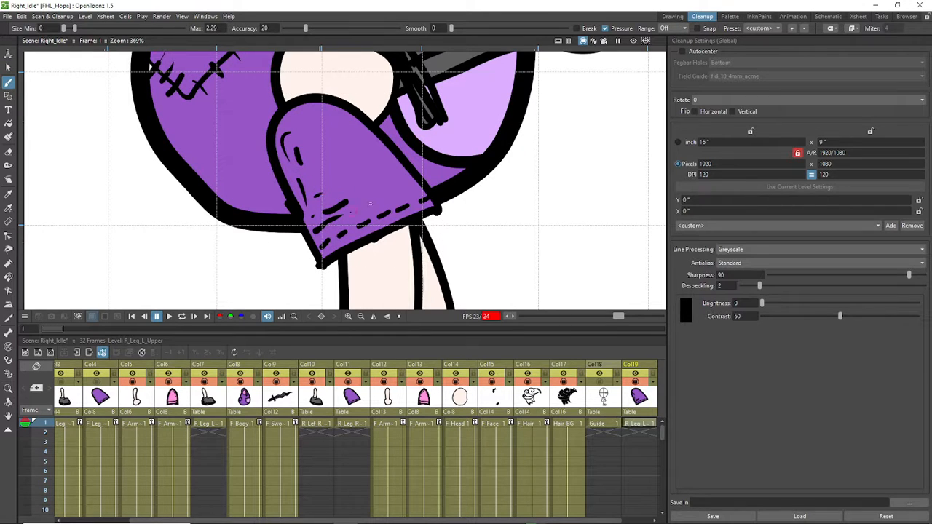
pyautogui.moveTo(308, 113)
pyautogui.mouseDown()
pyautogui.moveTo(285, 136)
pyautogui.moveTo(291, 172)
pyautogui.mouseUp()
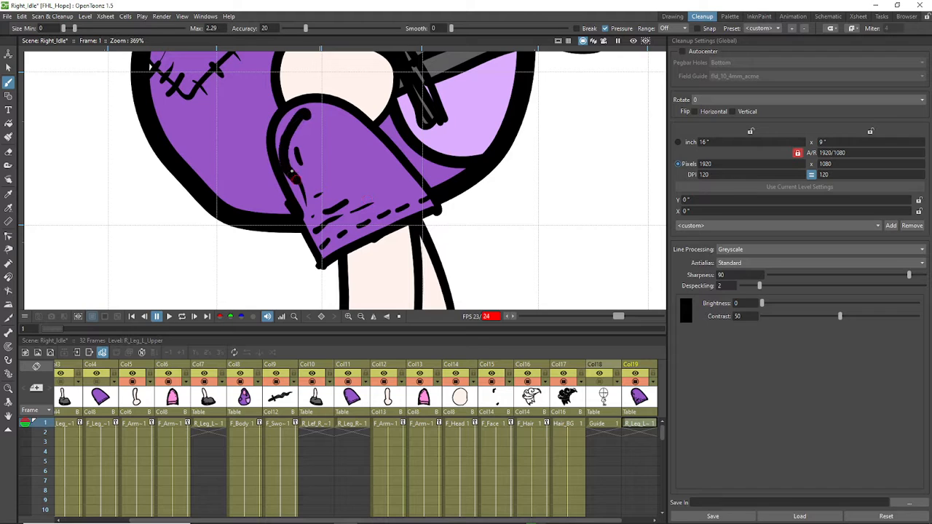
pyautogui.press('s')
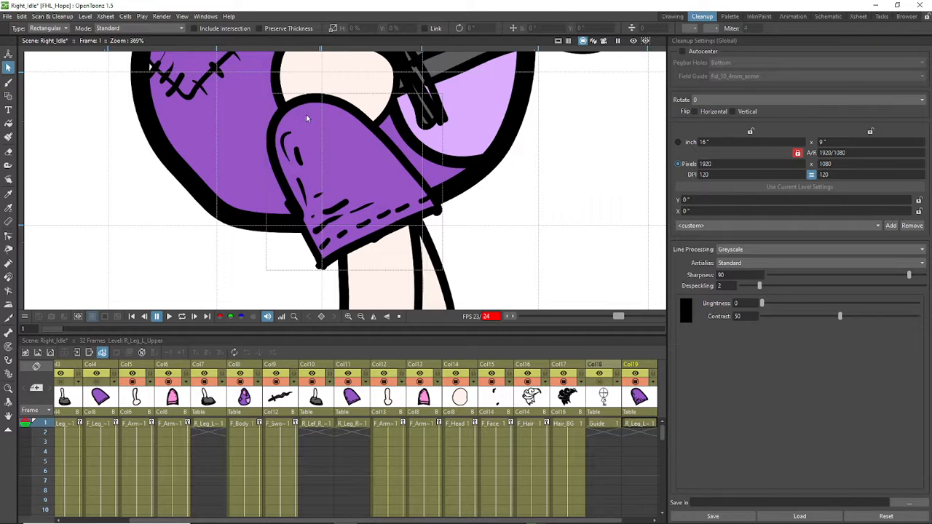
pyautogui.click(310, 174)
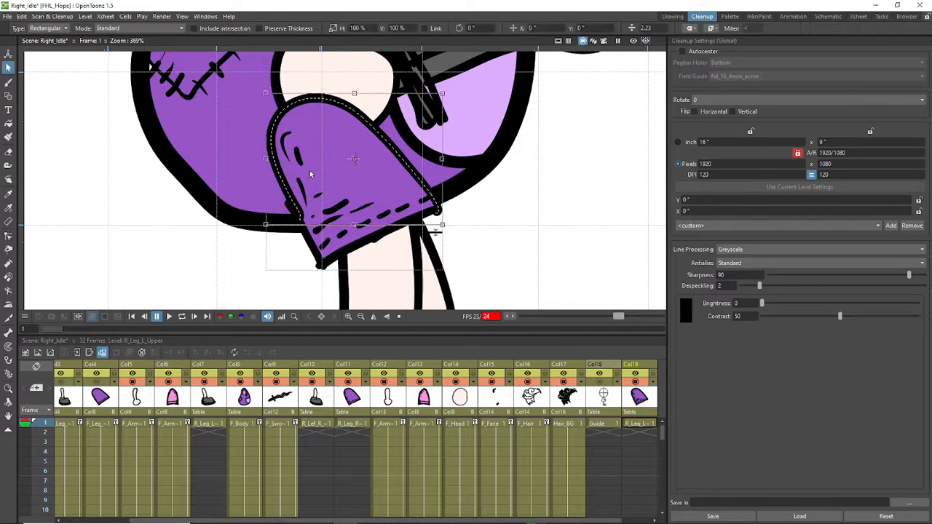
pyautogui.click(317, 186)
pyautogui.press('b')
pyautogui.moveTo(313, 168); pyautogui.dragTo(314, 182)
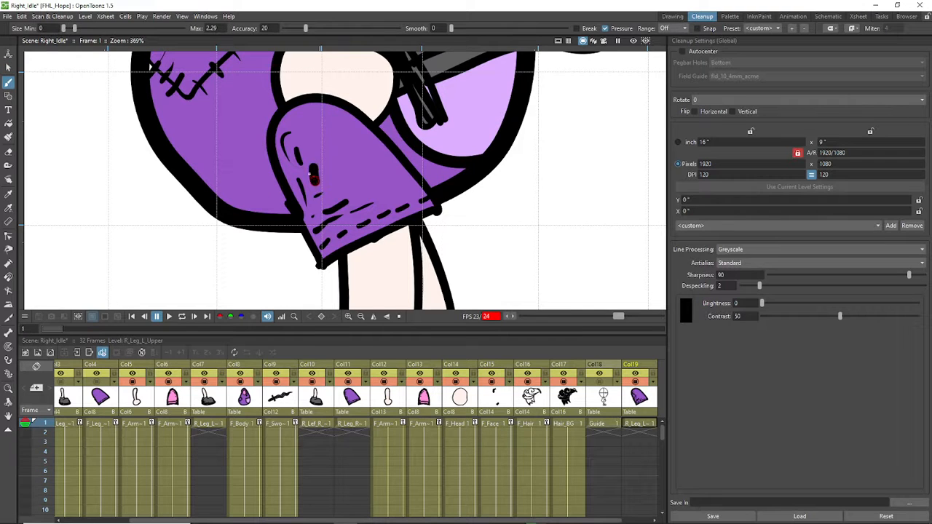
pyautogui.press('s')
pyautogui.hotkey('ctrl', 'z')
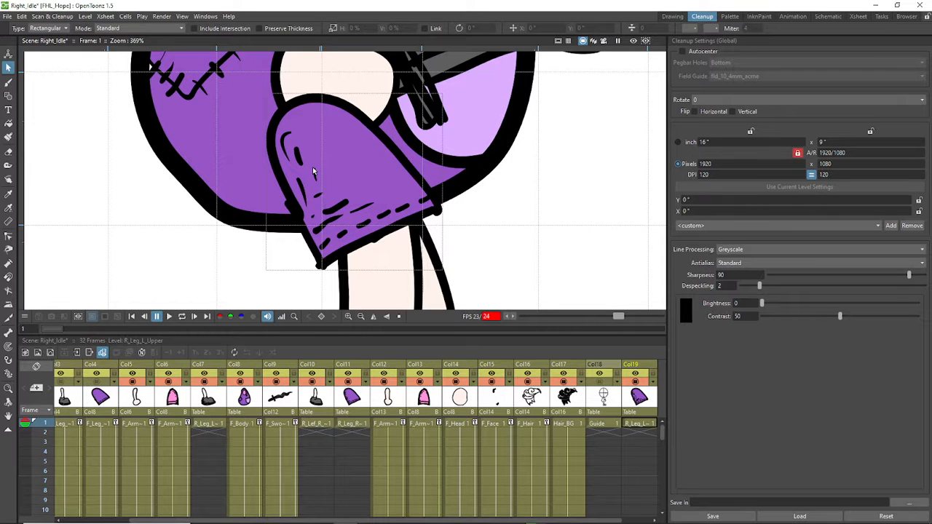
# Step: Move the R_Leg_L_Upper column from position 19 to position 8, between the left lower leg and body columns
pyautogui.click(625, 452)
pyautogui.click(634, 368)
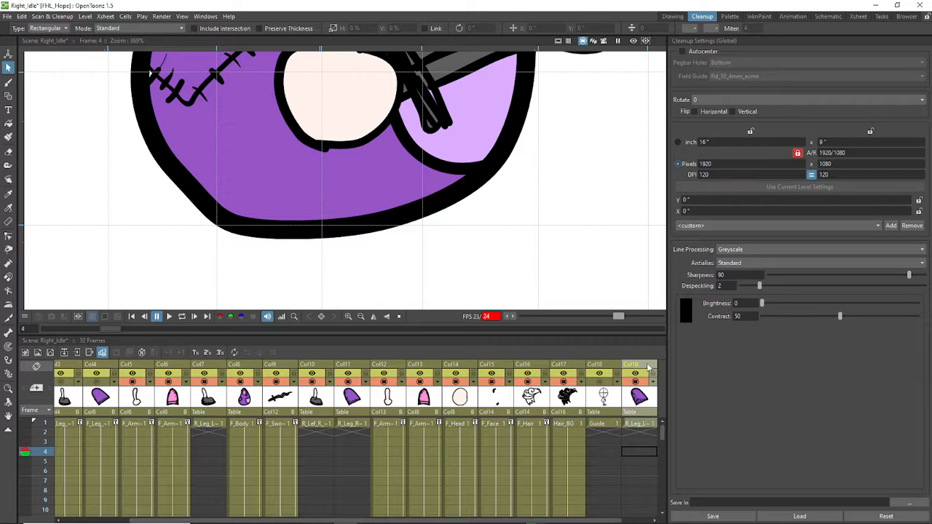
pyautogui.moveTo(635, 366); pyautogui.dragTo(257, 378)
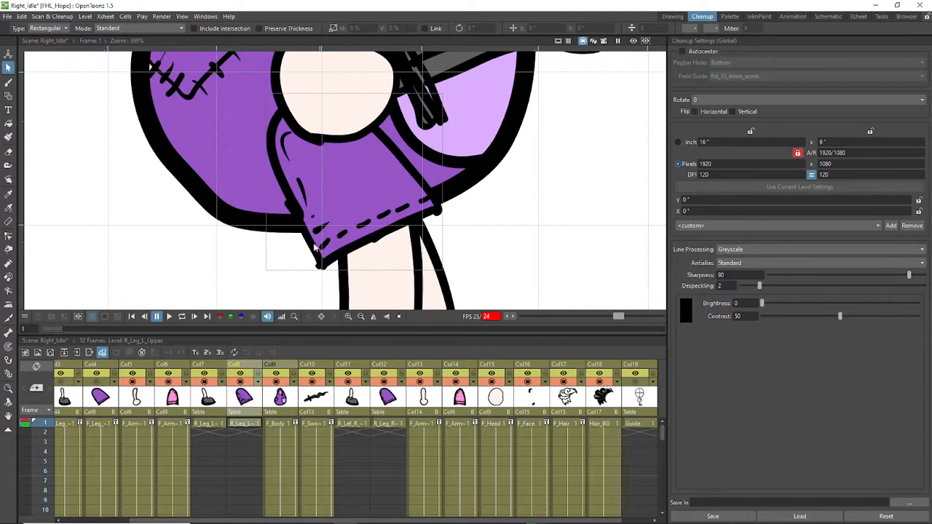
# Step: Rotate the R_Leg_L_Upper drawing by about 11.94° and shift it by about 0.08" in X and -0.12" in Y
pyautogui.scroll(-4, 317, 248)
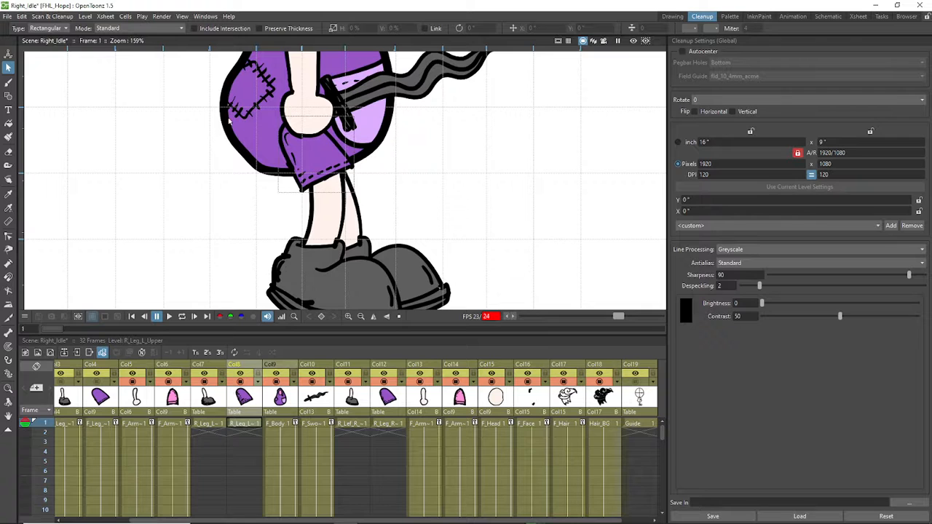
pyautogui.moveTo(195, 89); pyautogui.dragTo(457, 237)
pyautogui.moveTo(355, 195)
pyautogui.mouseDown()
pyautogui.moveTo(364, 183)
pyautogui.moveTo(374, 187)
pyautogui.mouseUp()
pyautogui.moveTo(348, 152); pyautogui.dragTo(353, 163)
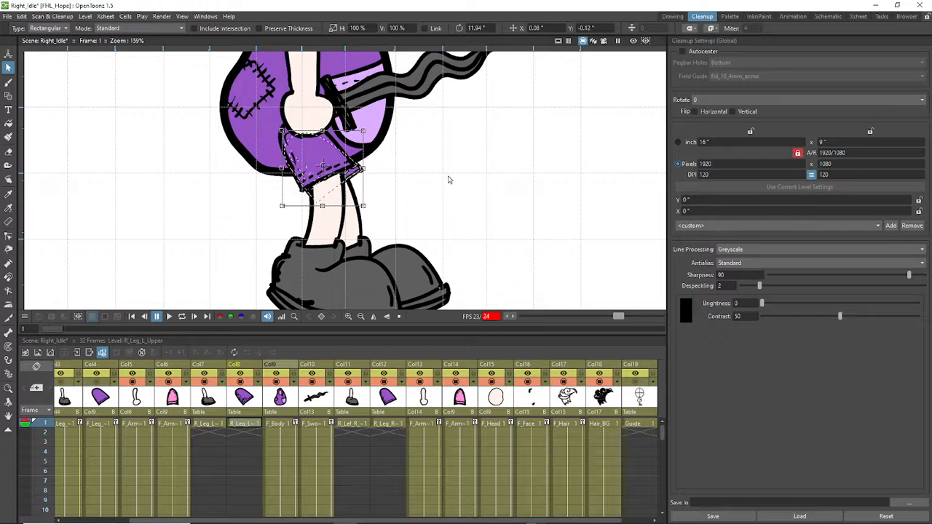
pyautogui.click(396, 191)
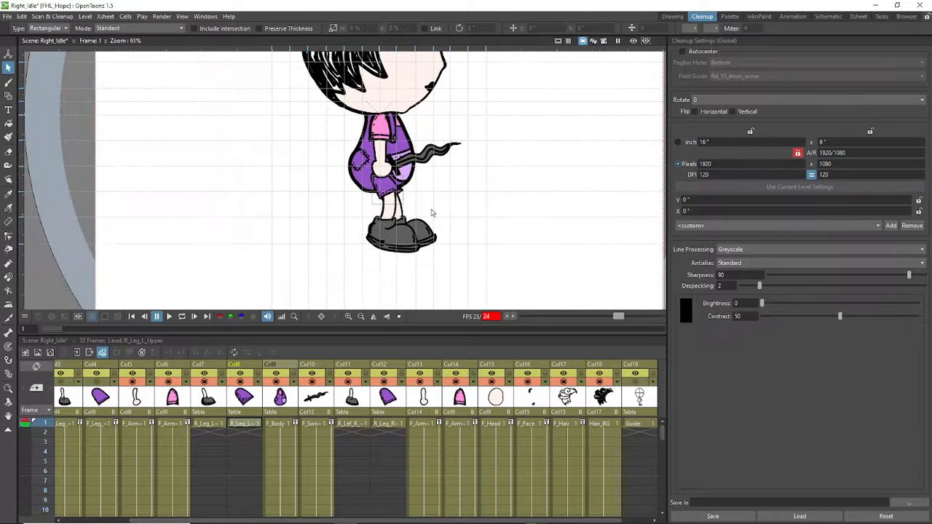
# Step: Nudge the complete R_Leg_L_Upper drawing slightly forward and down behind the right upper leg
pyautogui.click(248, 423)
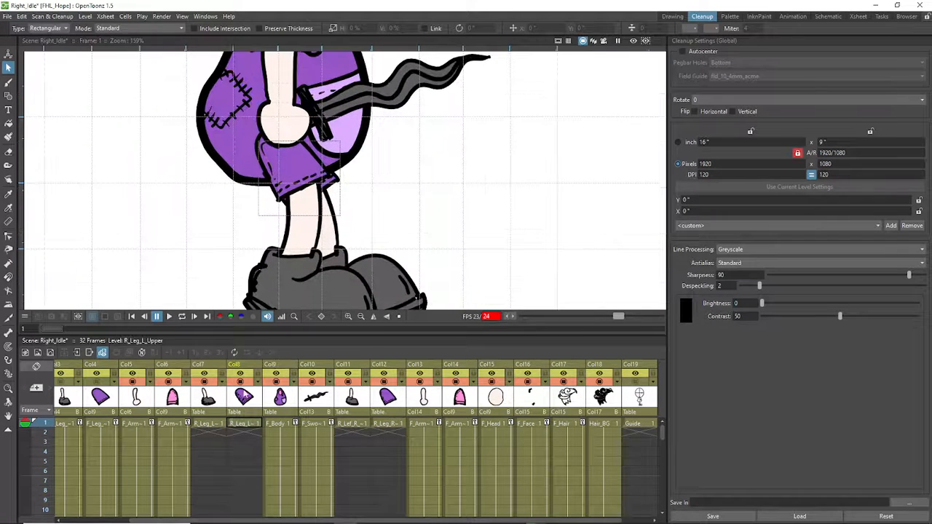
pyautogui.moveTo(160, 117); pyautogui.dragTo(390, 255)
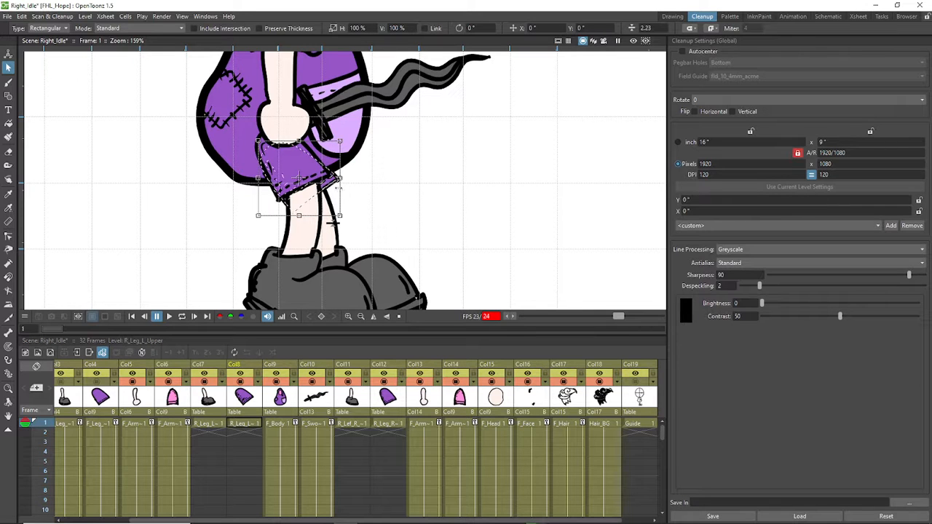
pyautogui.moveTo(338, 178); pyautogui.dragTo(340, 181)
pyautogui.scroll(-5, 393, 206)
pyautogui.scroll(-2, 442, 209)
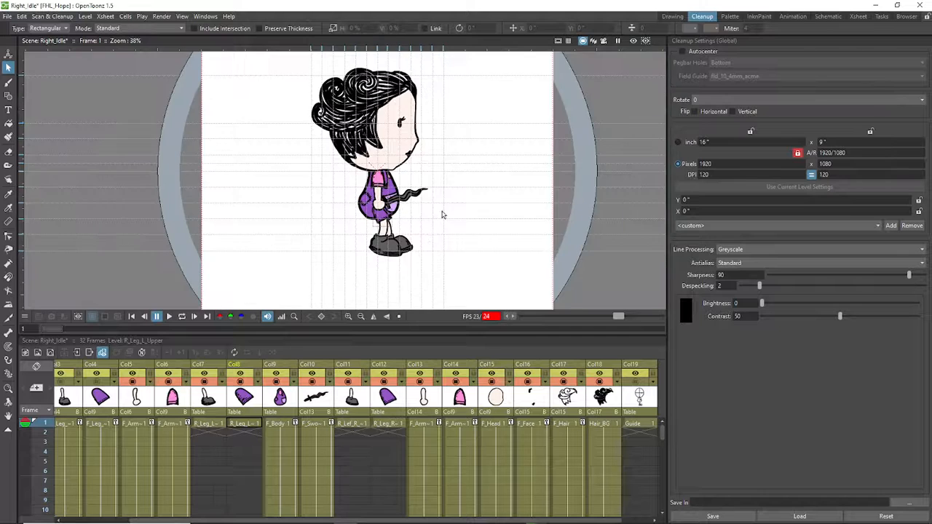
pyautogui.scroll(2, 445, 211)
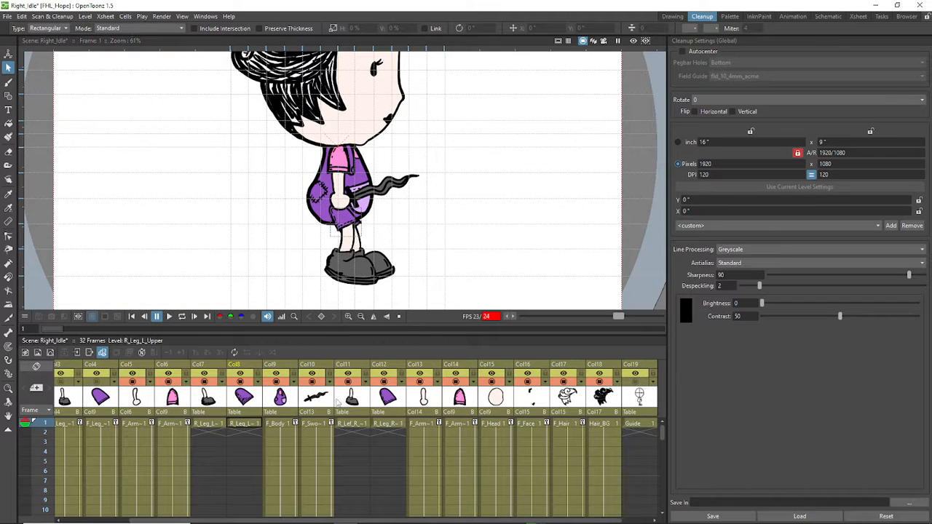
# Step: Shift the complete right lower leg drawing in column 11 by about -0.34" in X and -0.07" in Y
pyautogui.click(362, 370)
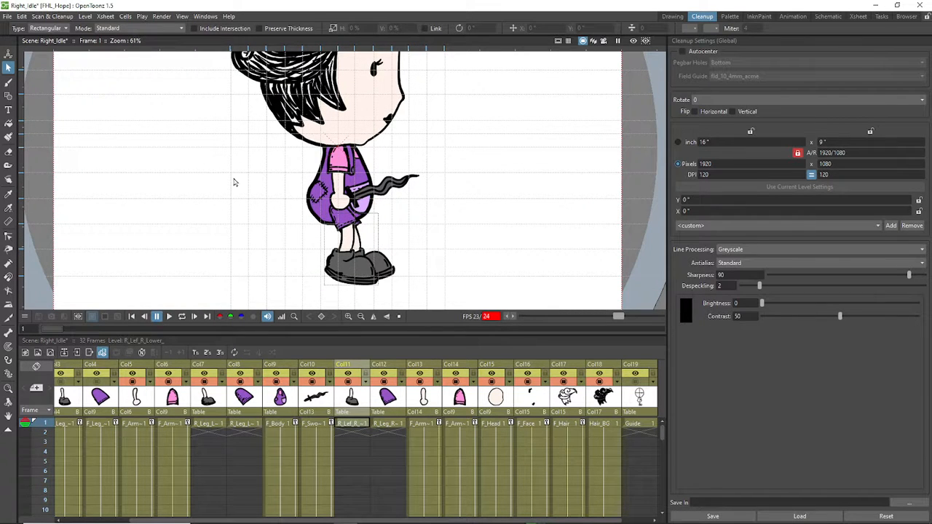
pyautogui.moveTo(234, 182); pyautogui.dragTo(372, 291)
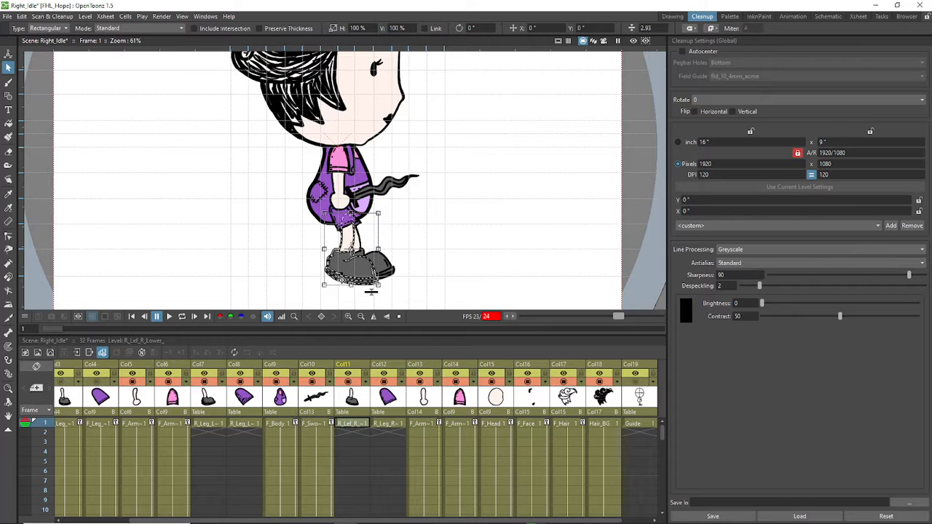
pyautogui.click(388, 395)
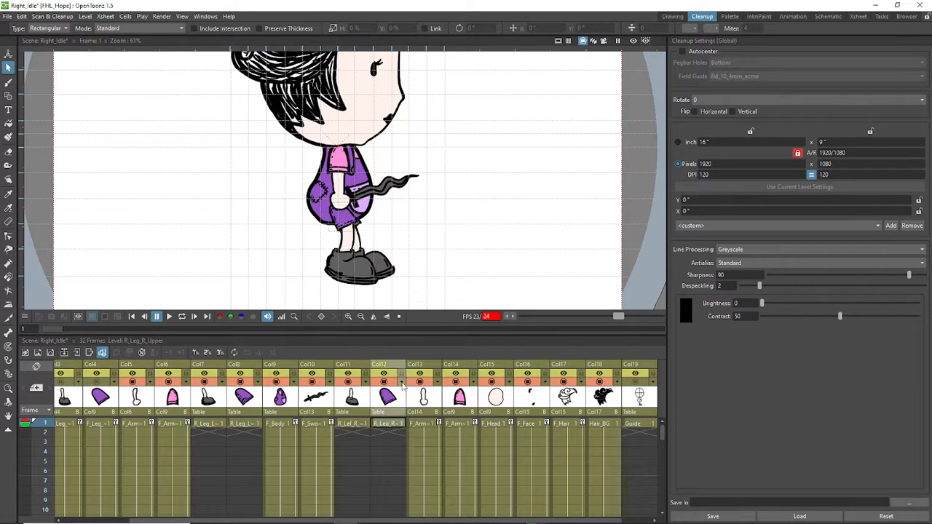
pyautogui.moveTo(268, 190); pyautogui.dragTo(400, 300)
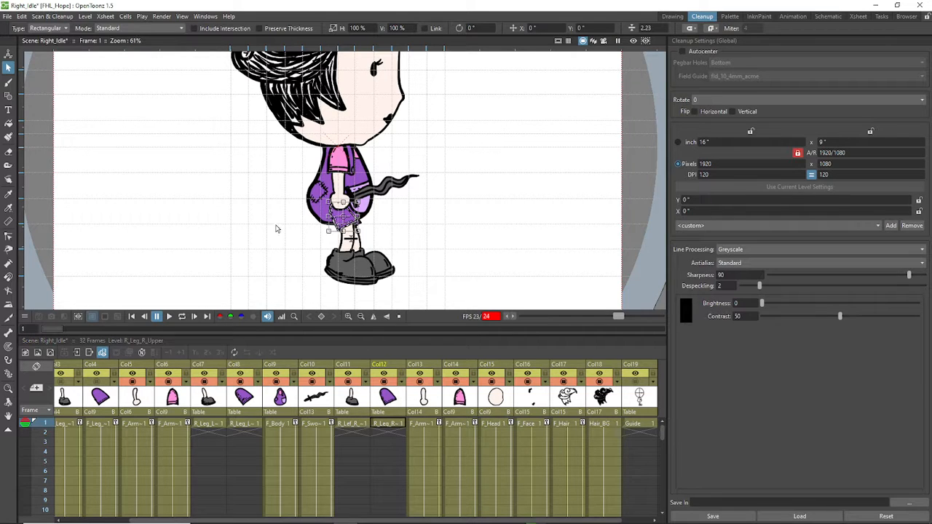
pyautogui.click(353, 423)
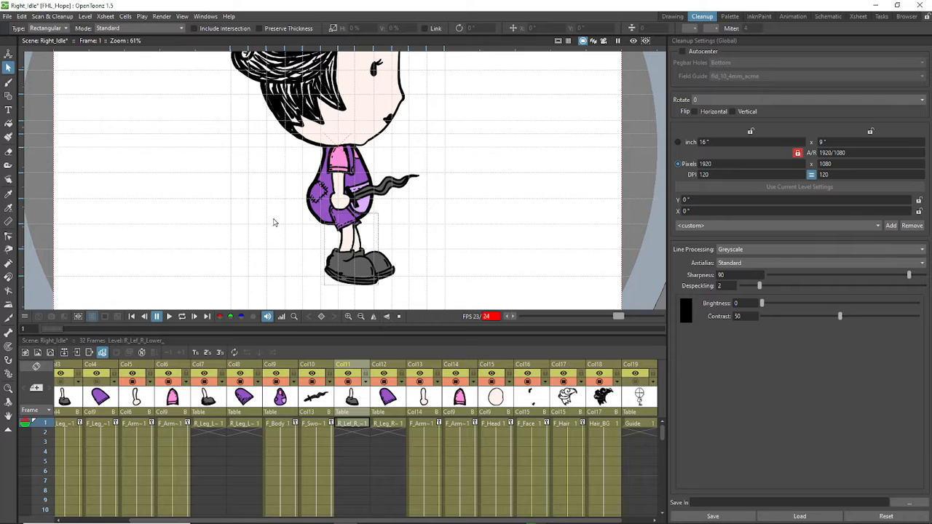
pyautogui.moveTo(261, 204); pyautogui.dragTo(437, 312)
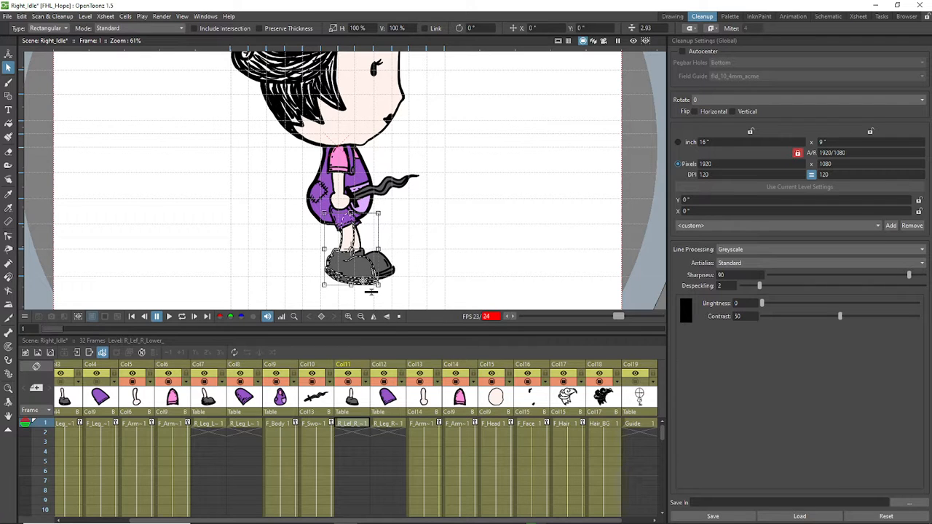
pyautogui.moveTo(371, 291); pyautogui.dragTo(359, 293)
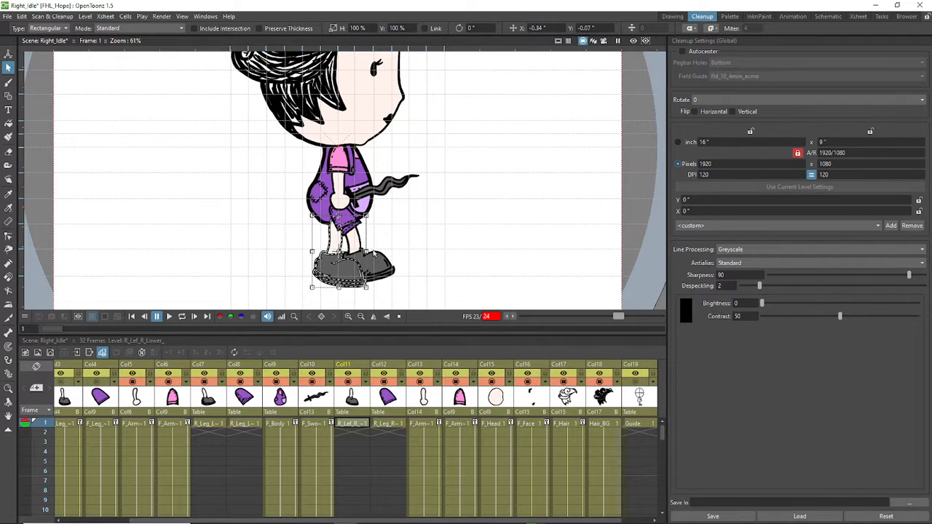
# Step: Rotate the right lower leg drawing to about -4.73° and shift it to about -0.27" in X and 0.03" in Y
pyautogui.moveTo(374, 216); pyautogui.dragTo(376, 224)
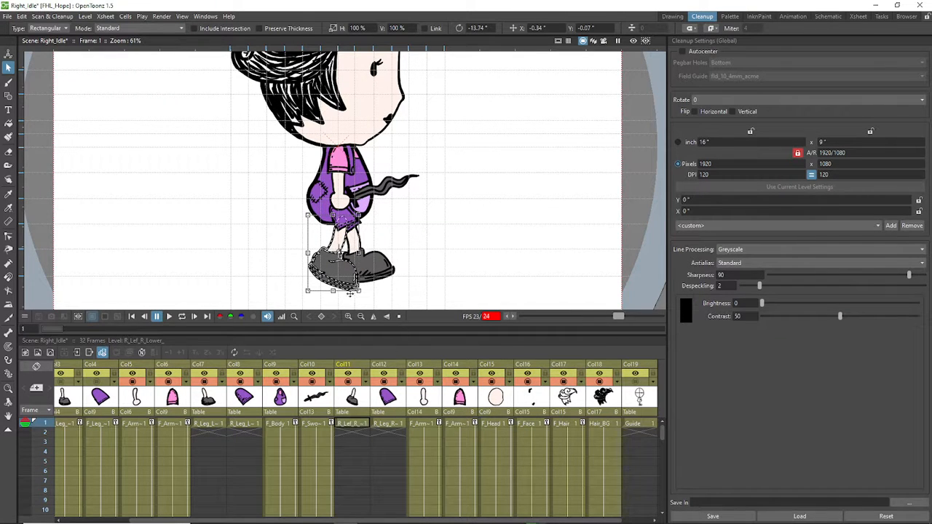
pyautogui.moveTo(362, 293); pyautogui.dragTo(359, 257)
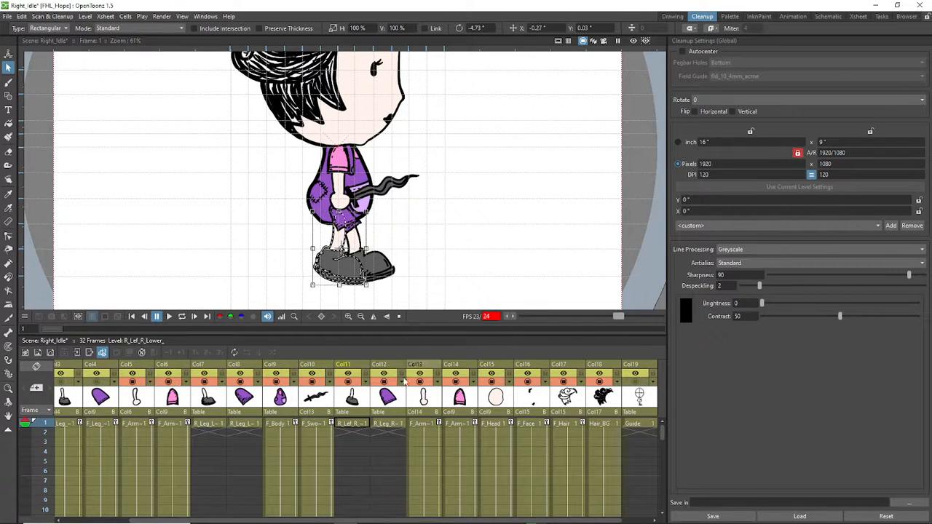
# Step: Select the complete R_Leg_R_Upper drawing in column 12 and rotate it by about -24.05°
pyautogui.click(394, 399)
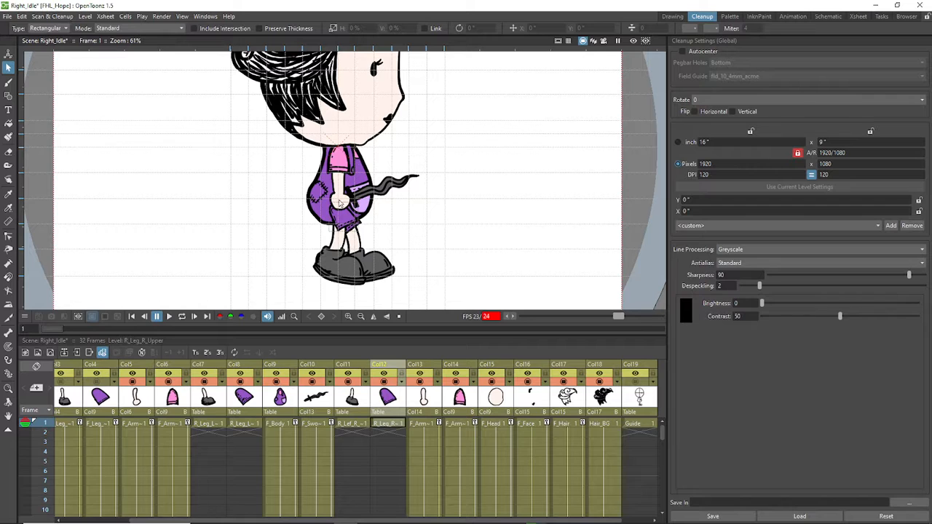
pyautogui.moveTo(265, 166); pyautogui.dragTo(373, 241)
pyautogui.click(368, 233)
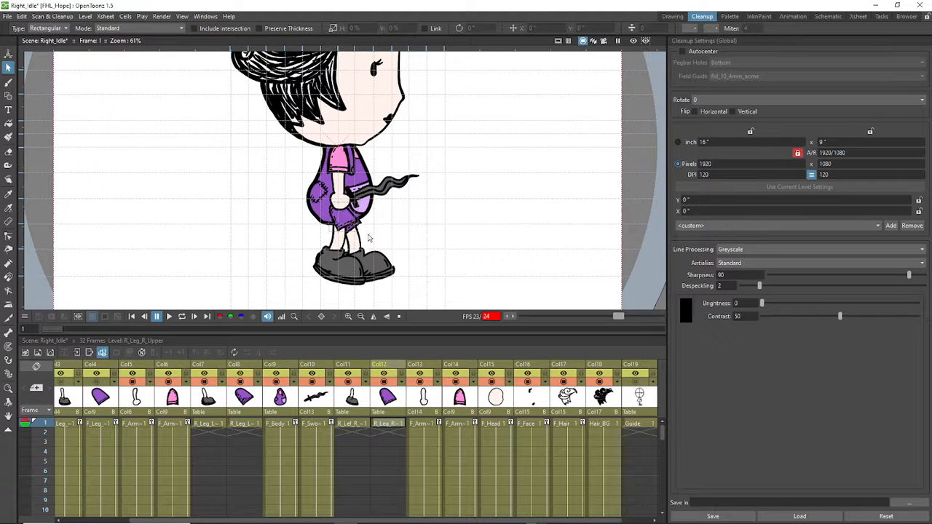
pyautogui.moveTo(269, 160)
pyautogui.mouseDown()
pyautogui.moveTo(375, 233)
pyautogui.moveTo(372, 248)
pyautogui.moveTo(352, 210)
pyautogui.mouseUp()
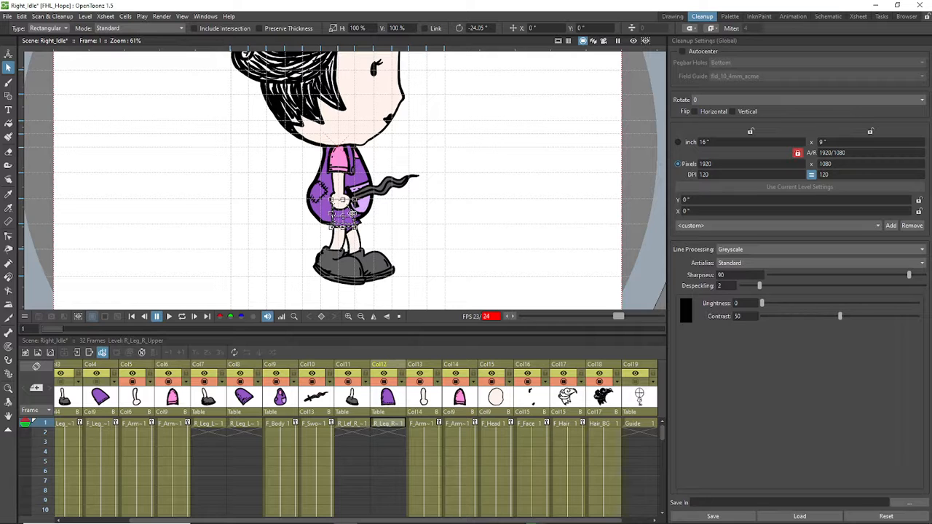
pyautogui.click(436, 278)
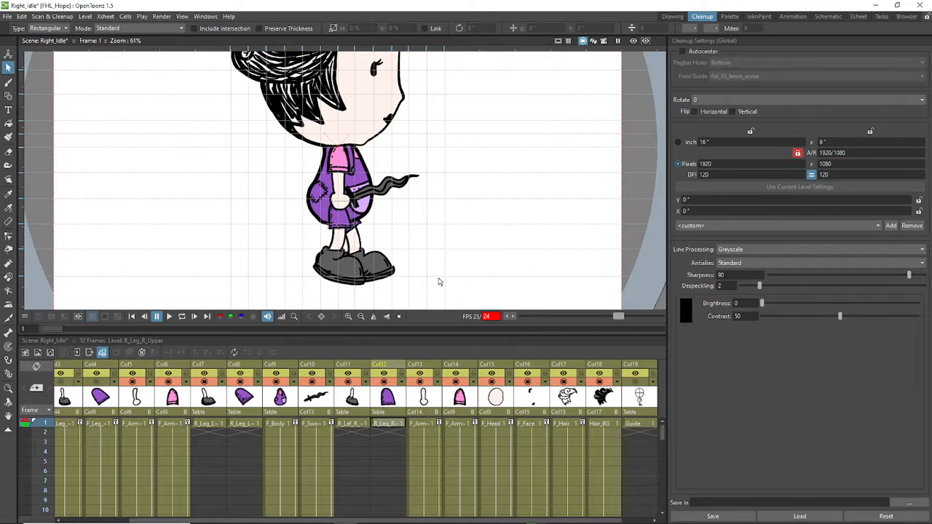
# Step: Select the complete right lower leg drawing in column 11 and shift it by about -0.03" in X and -0.17" in Y
pyautogui.scroll(-3, 437, 281)
pyautogui.scroll(2, 393, 241)
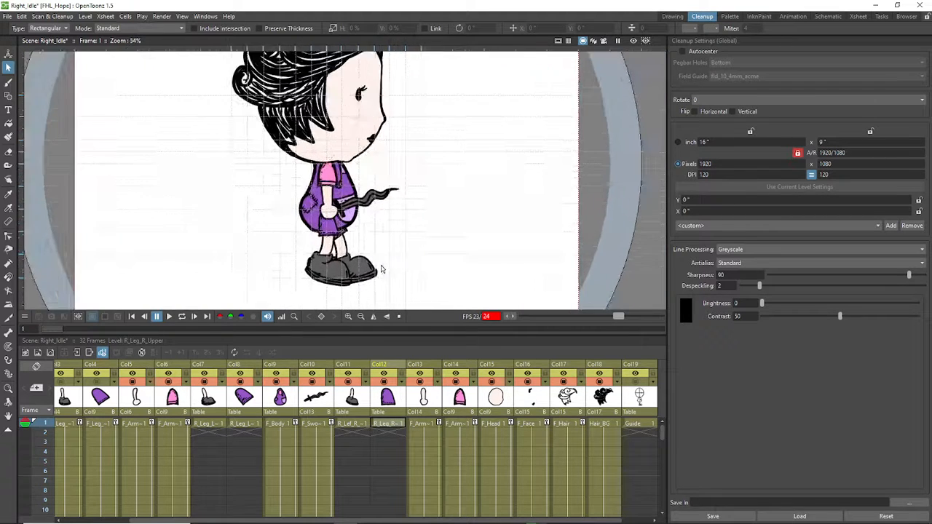
pyautogui.click(364, 284)
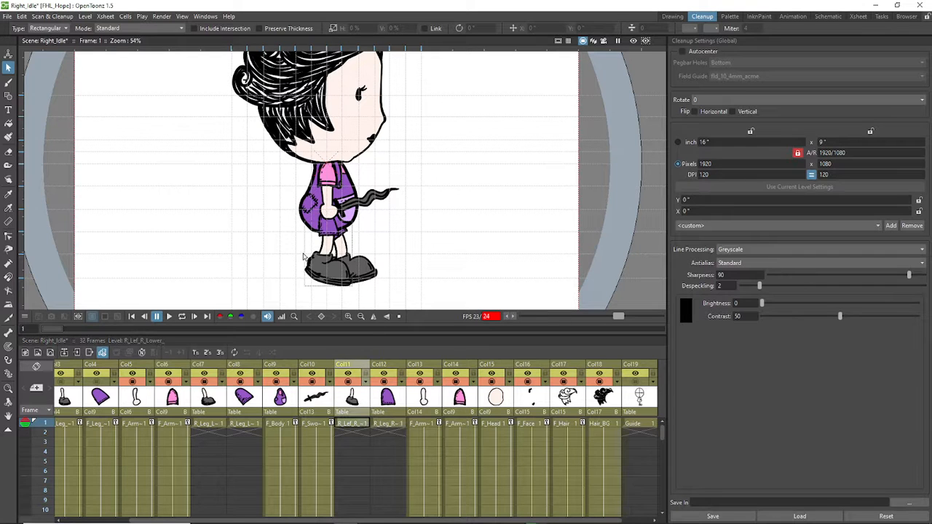
pyautogui.moveTo(250, 205); pyautogui.dragTo(400, 302)
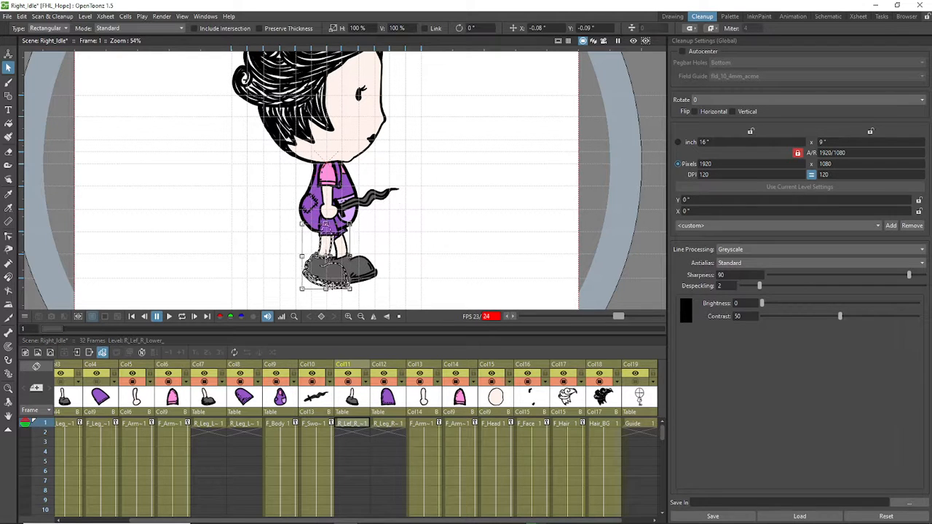
pyautogui.moveTo(326, 227); pyautogui.dragTo(324, 229)
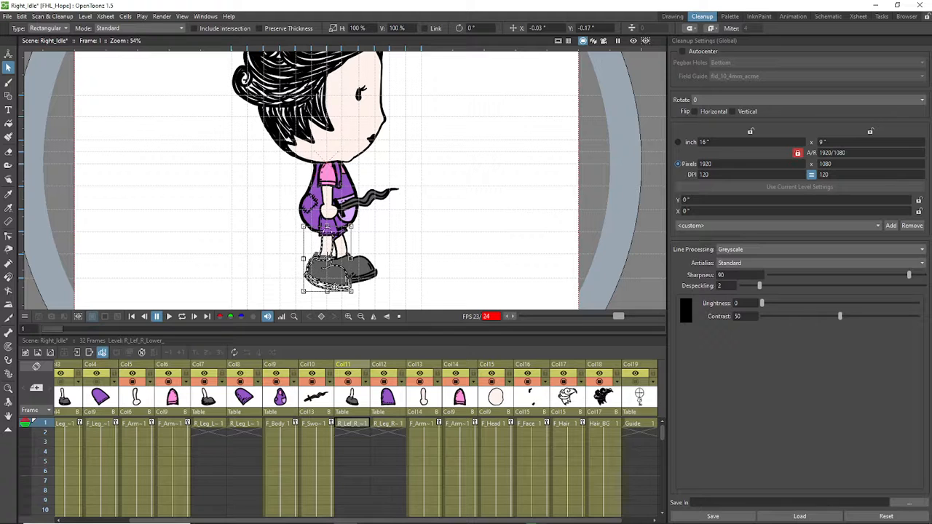
pyautogui.click(430, 245)
pyautogui.scroll(-2, 470, 236)
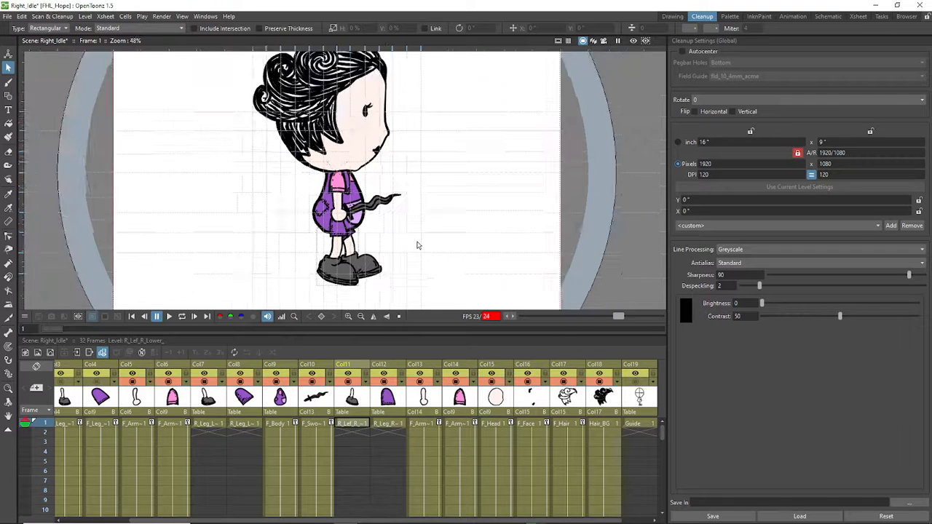
# Step: Undo the thickness change on the R_Leg_L_Lower drawing in column 7 and nudge the drawing slightly forward and up
pyautogui.scroll(1, 414, 277)
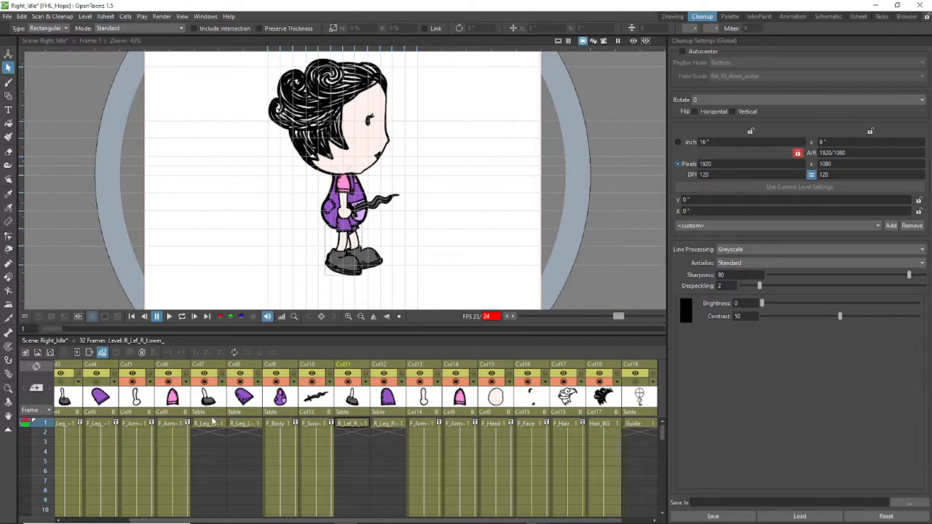
pyautogui.click(213, 423)
pyautogui.moveTo(270, 236)
pyautogui.mouseDown()
pyautogui.moveTo(415, 266)
pyautogui.moveTo(376, 273)
pyautogui.mouseUp()
pyautogui.hotkey('ctrl', 'z')
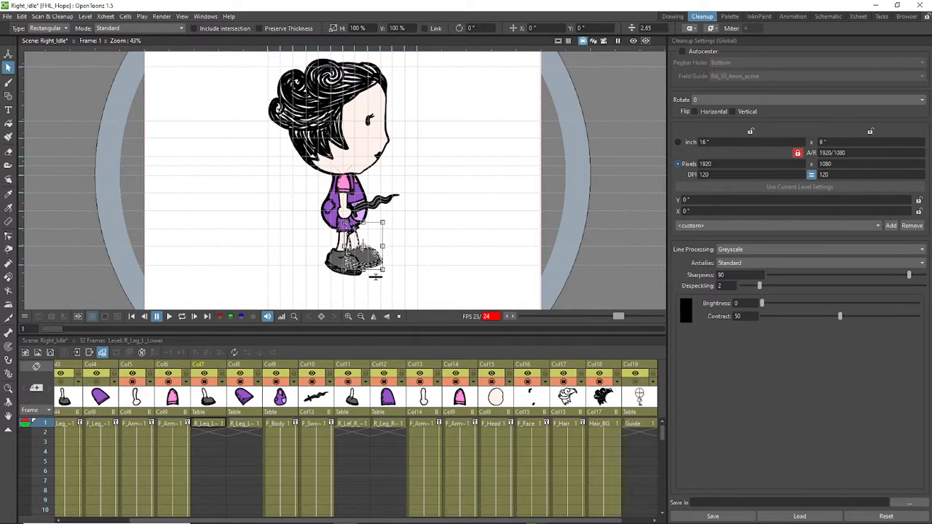
pyautogui.click(416, 260)
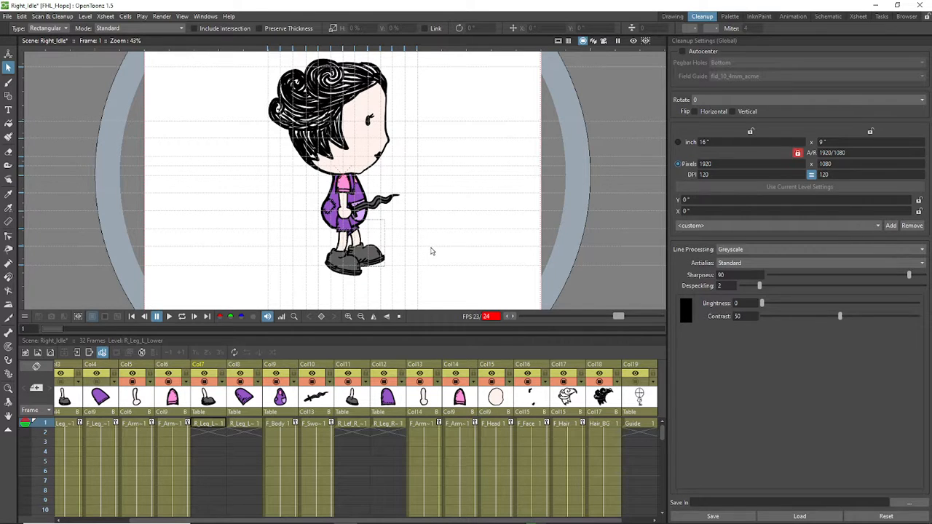
# Step: Review the assembled right-view character in the Animation room and save the scene
pyautogui.scroll(-2, 405, 246)
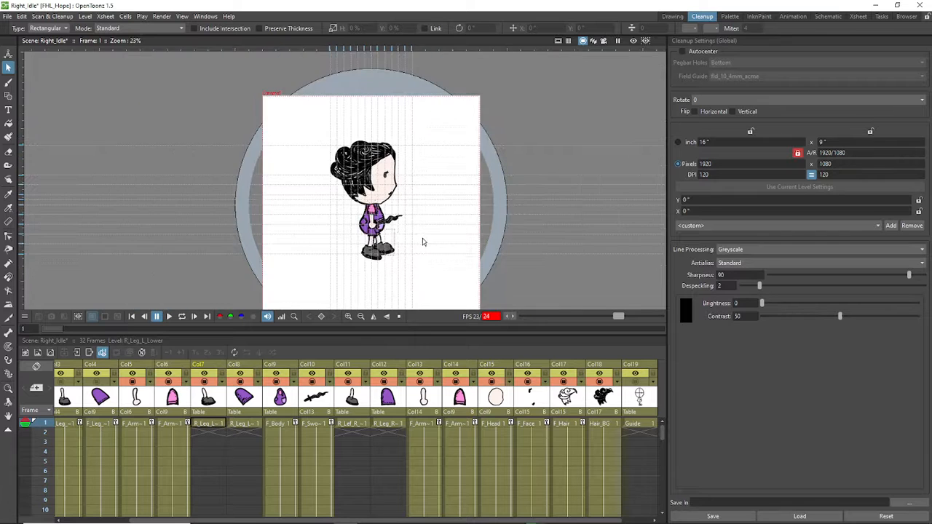
pyautogui.scroll(2, 419, 242)
pyautogui.scroll(-2, 408, 247)
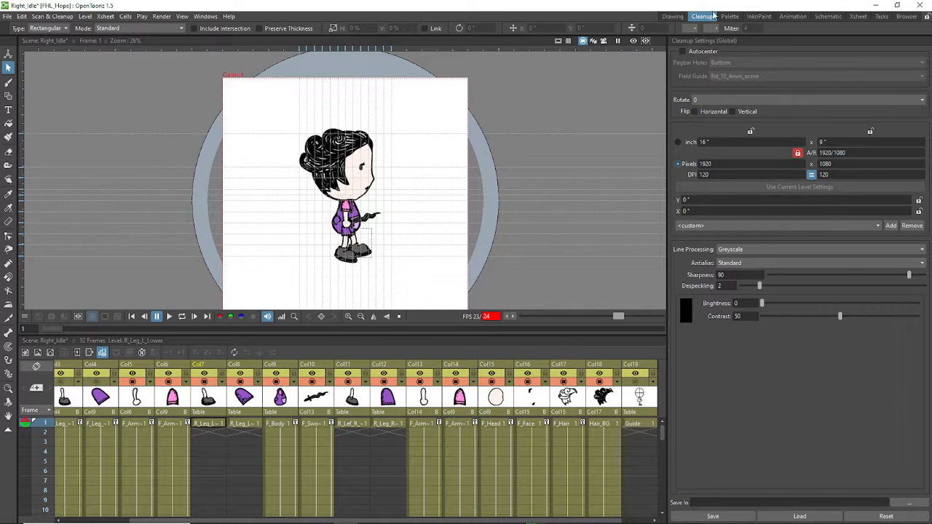
pyautogui.click(673, 16)
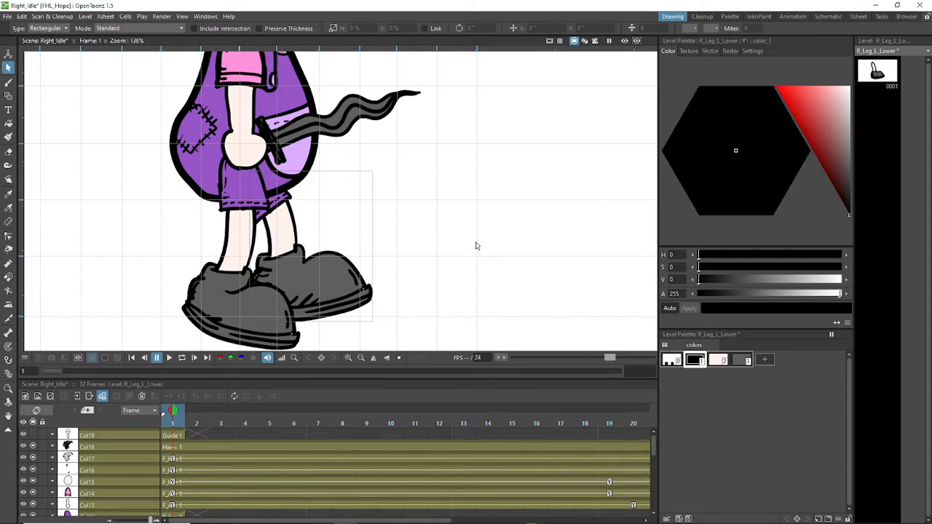
pyautogui.click(799, 16)
pyautogui.scroll(2, 203, 274)
pyautogui.scroll(-3, 205, 274)
pyautogui.scroll(3, 323, 295)
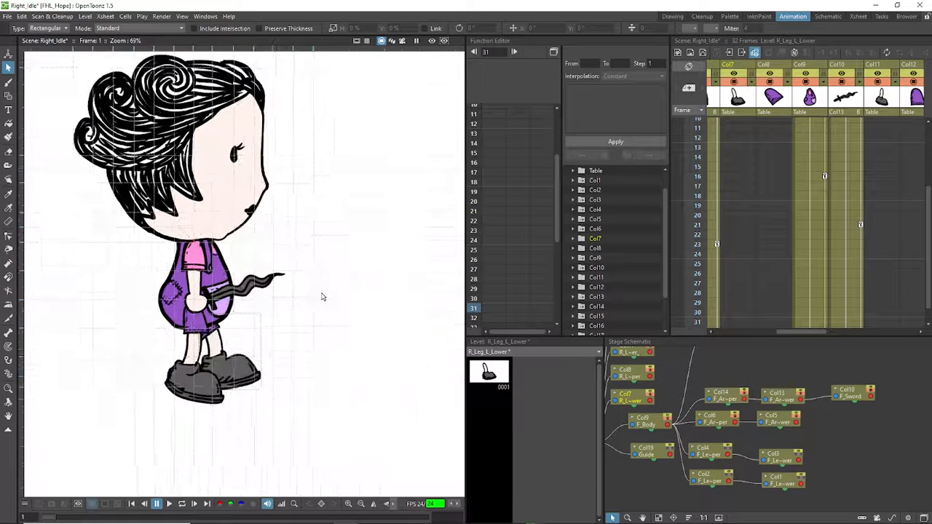
pyautogui.scroll(2, 335, 292)
pyautogui.scroll(-2, 401, 275)
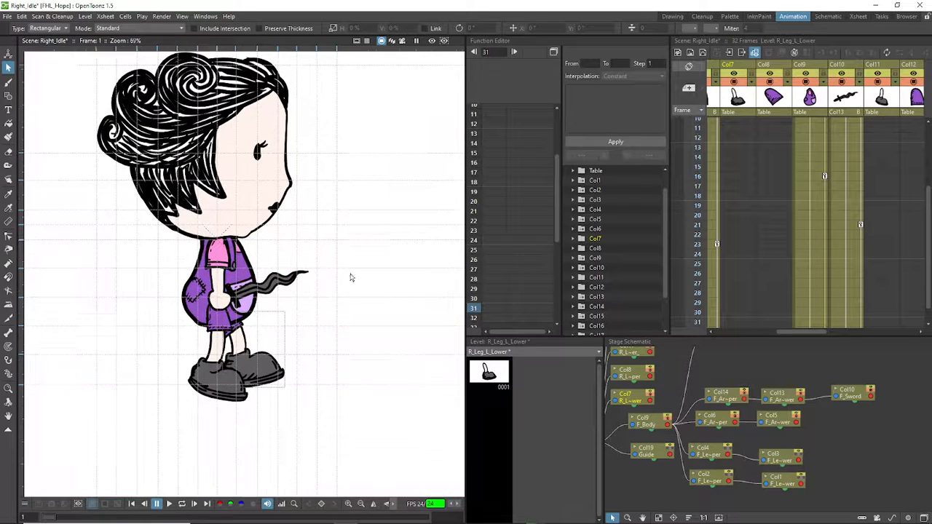
pyautogui.rightClick(654, 480)
pyautogui.click(624, 472)
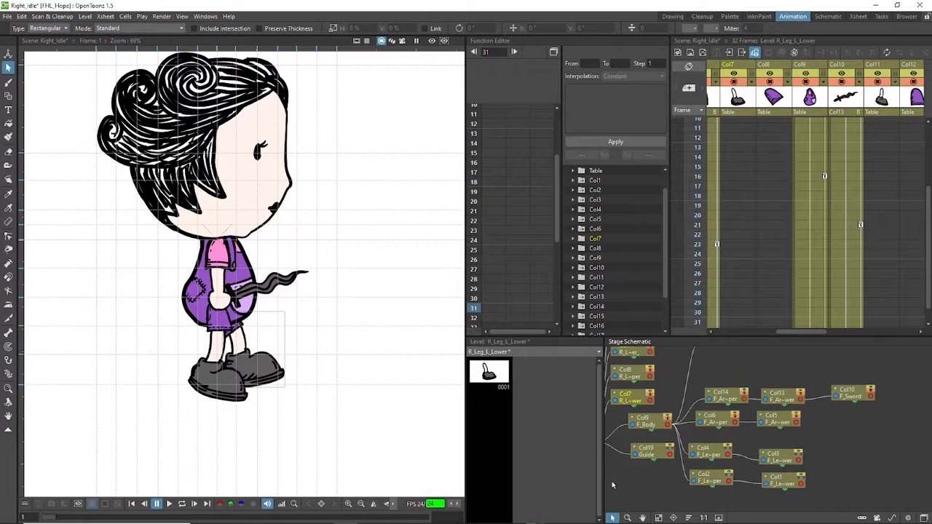
pyautogui.hotkey('ctrl', 's')
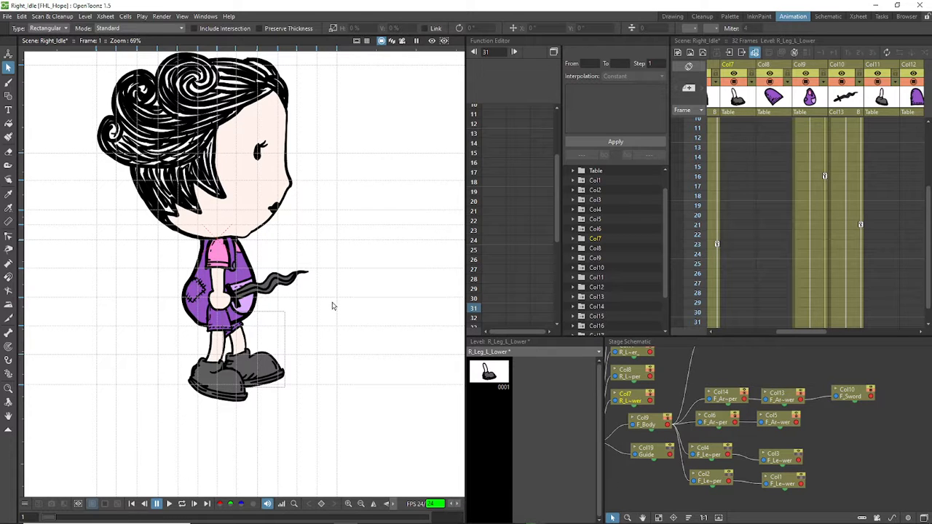
# Step: Close OpenToonz and check the right-view level files in the FHL_Hope drawings folder in File Explorer
pyautogui.click(921, 7)
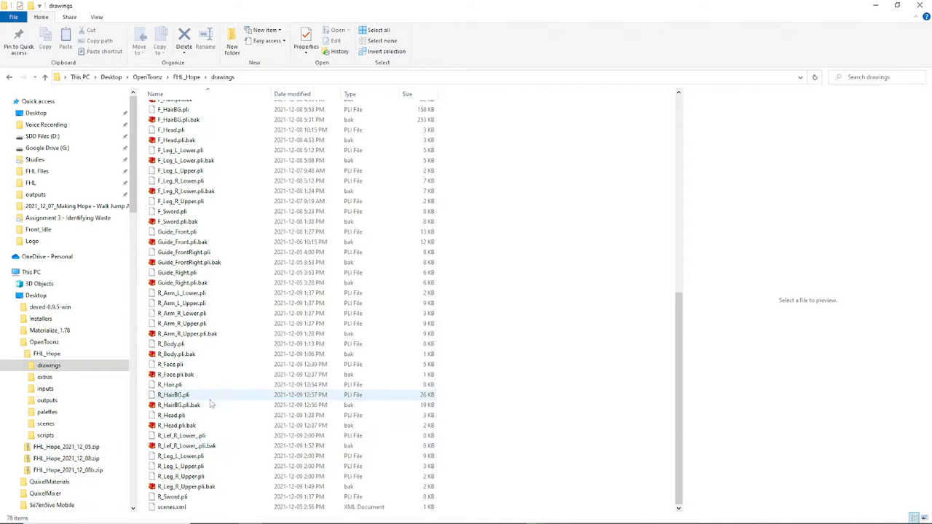
pyautogui.scroll(8, 262, 318)
pyautogui.scroll(-6, 262, 320)
pyautogui.scroll(-2, 219, 386)
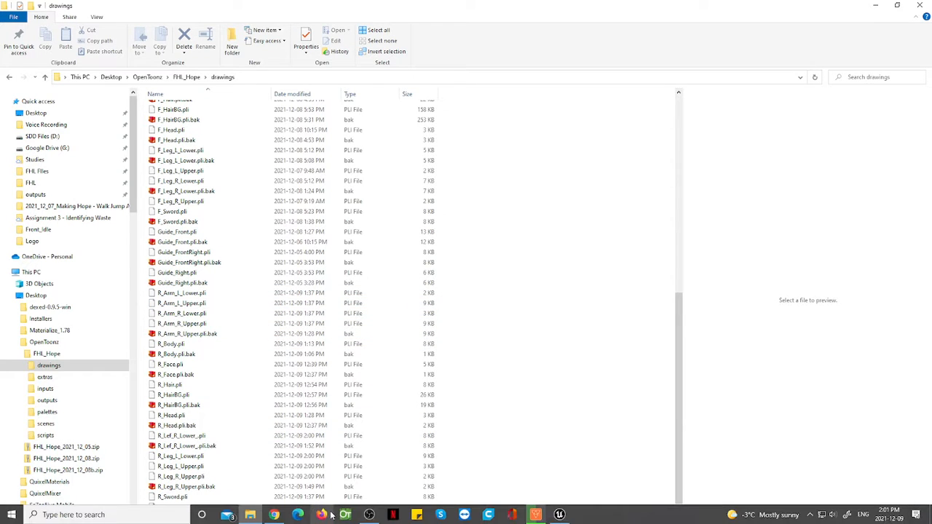
# Step: Relaunch OpenToonz and open the recent scene Right_Idle in the Cleanup room
pyautogui.click(345, 514)
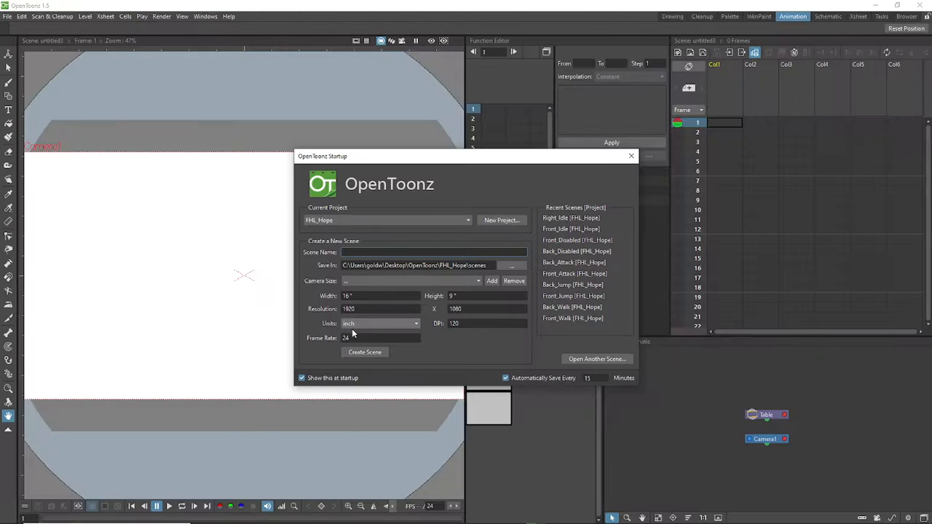
pyautogui.click(552, 218)
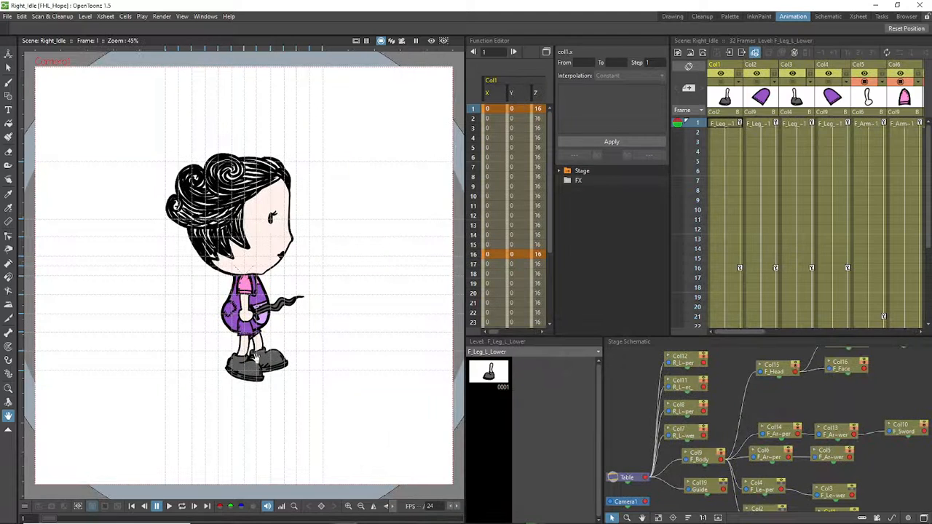
pyautogui.scroll(4, 277, 359)
pyautogui.scroll(-2, 299, 362)
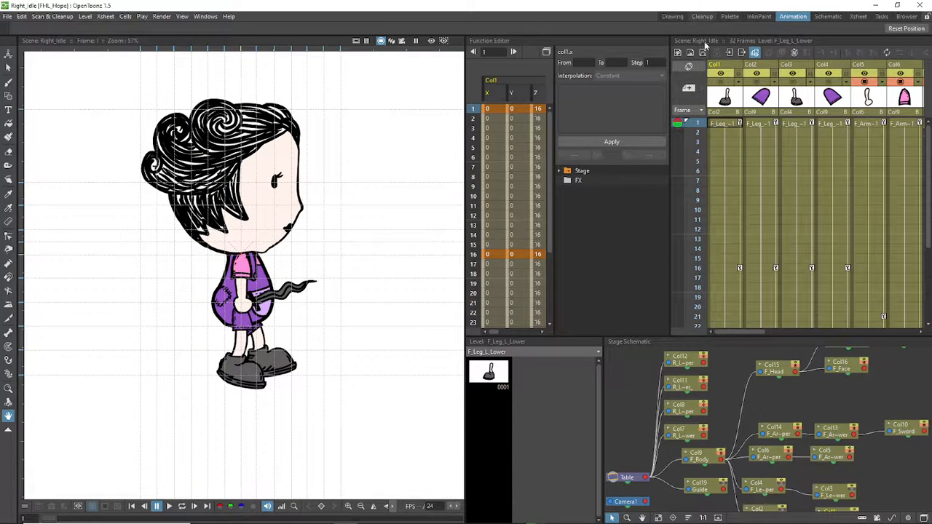
pyautogui.click(708, 17)
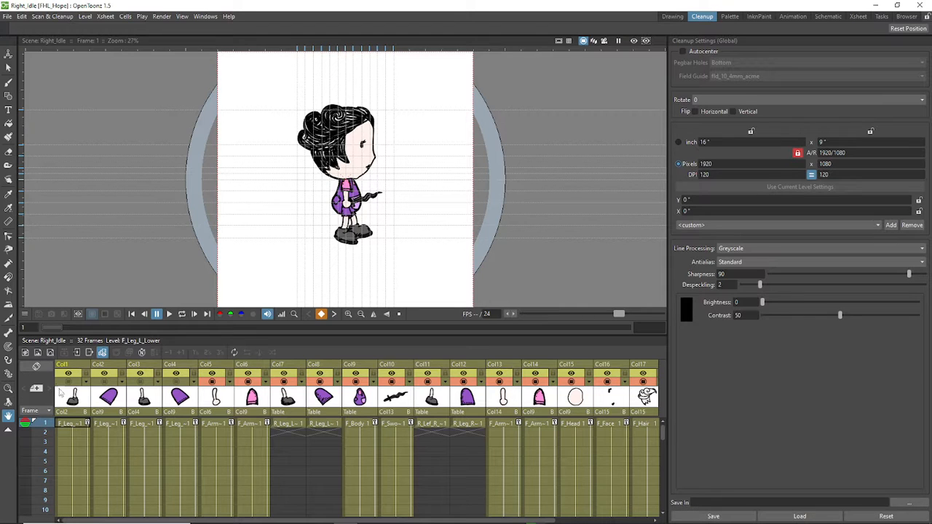
pyautogui.click(78, 424)
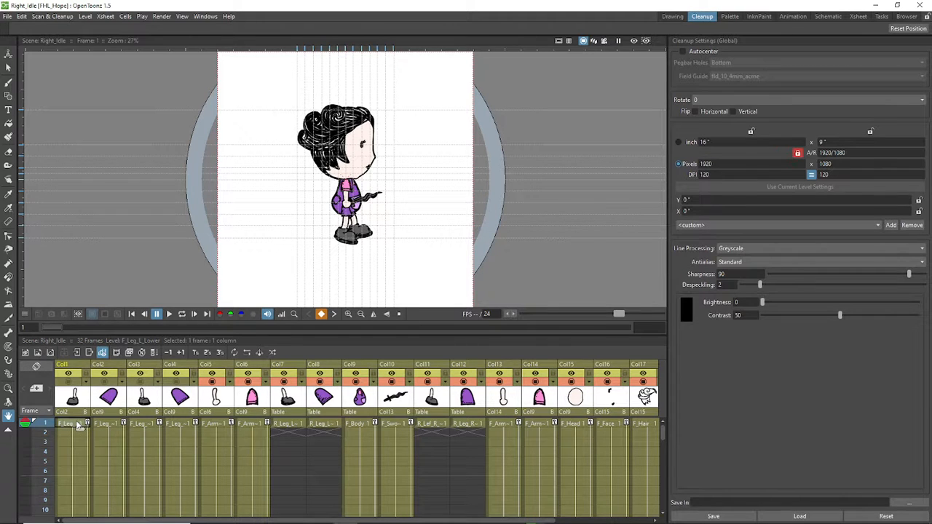
pyautogui.rightClick(78, 424)
pyautogui.moveTo(166, 183)
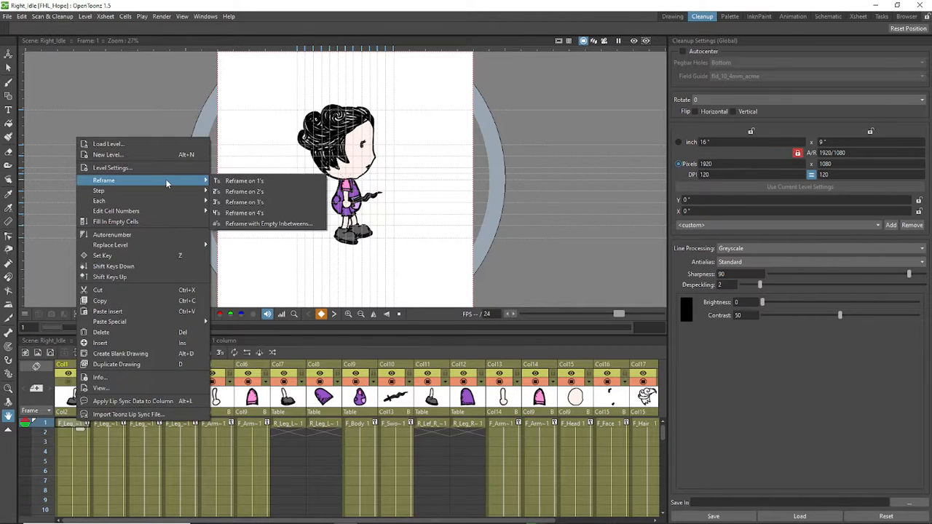
pyautogui.click(170, 167)
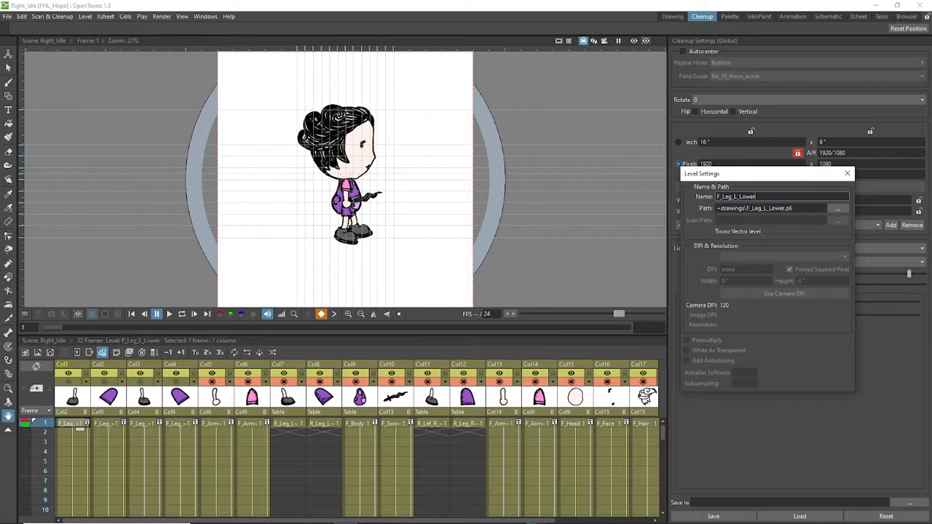
pyautogui.click(834, 209)
pyautogui.scroll(-5, 491, 342)
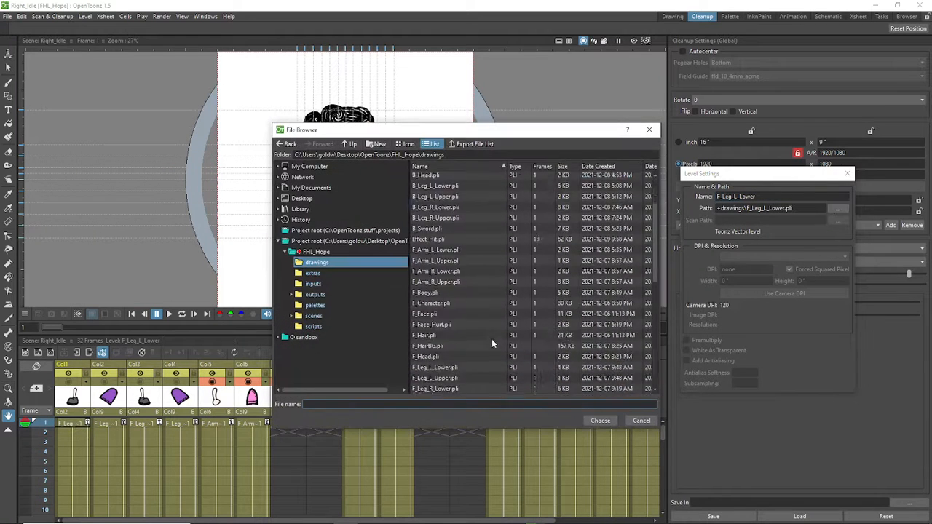
pyautogui.scroll(-3, 487, 351)
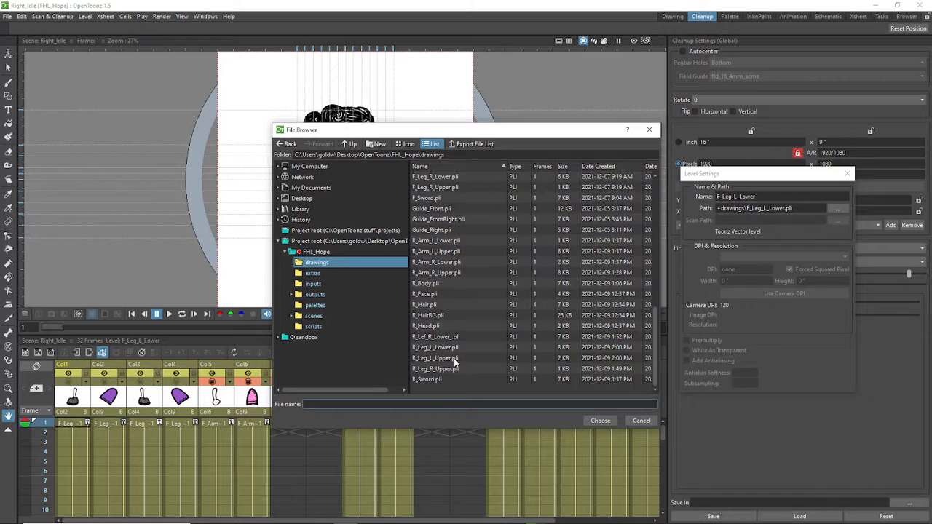
pyautogui.click(452, 348)
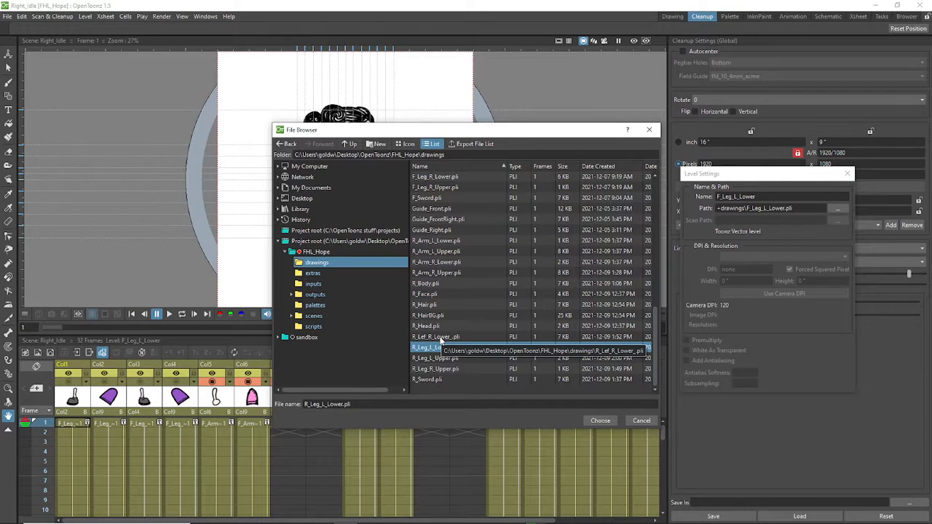
pyautogui.click(642, 421)
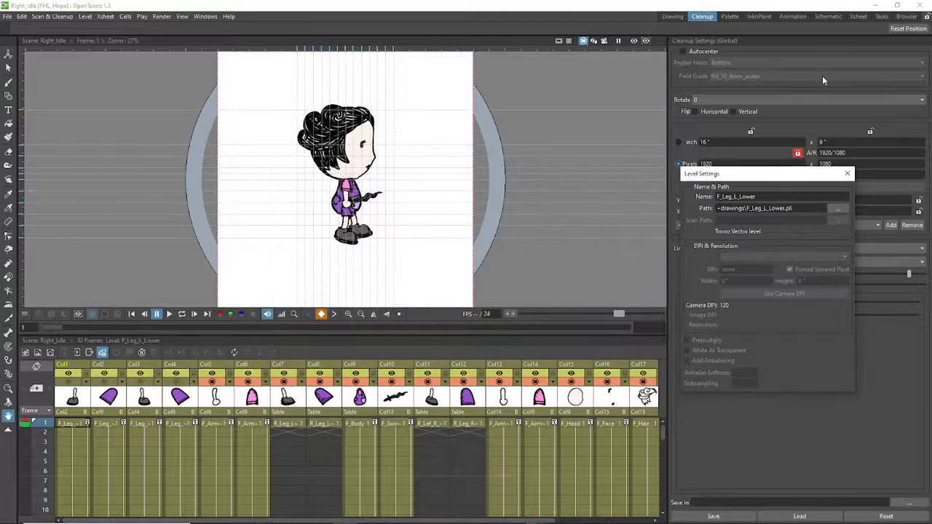
pyautogui.click(848, 173)
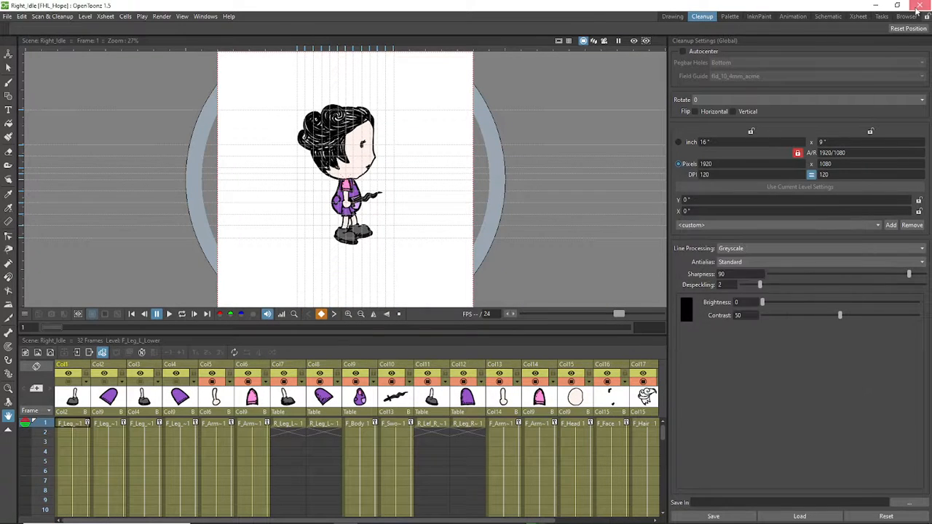
# Step: Close OpenToonz and rename the misspelled R_Lef_R_Lower_.pli file in the drawings folder to R_Leg_R_Lower_.pli
pyautogui.click(919, 6)
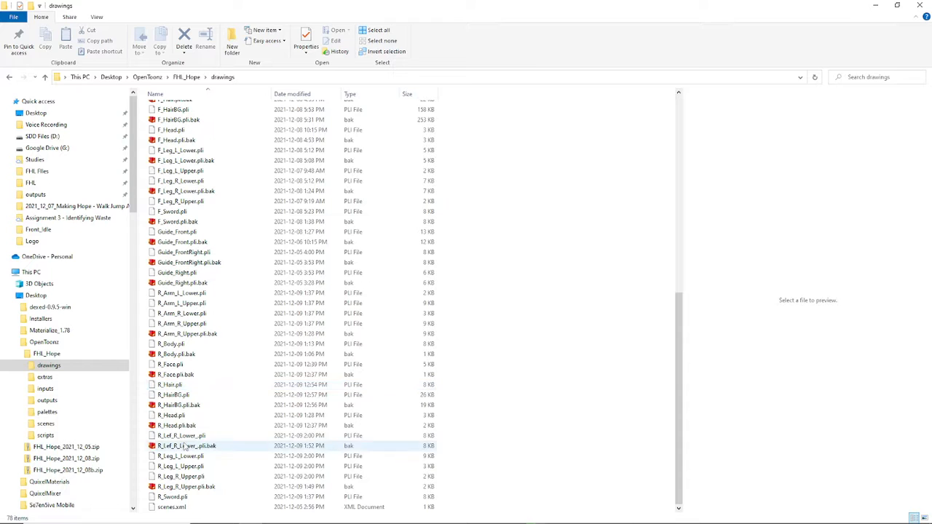
pyautogui.click(180, 437)
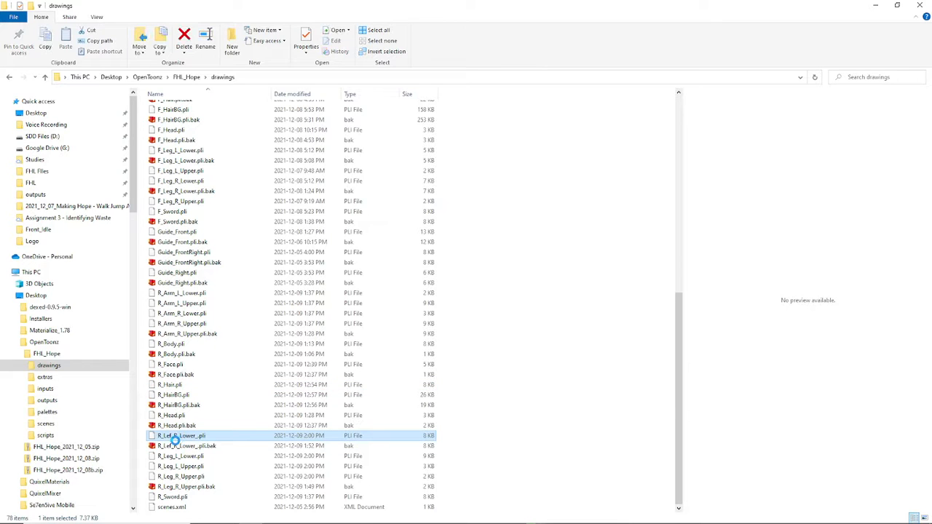
pyautogui.rightClick(175, 439)
pyautogui.click(102, 417)
pyautogui.click(175, 435)
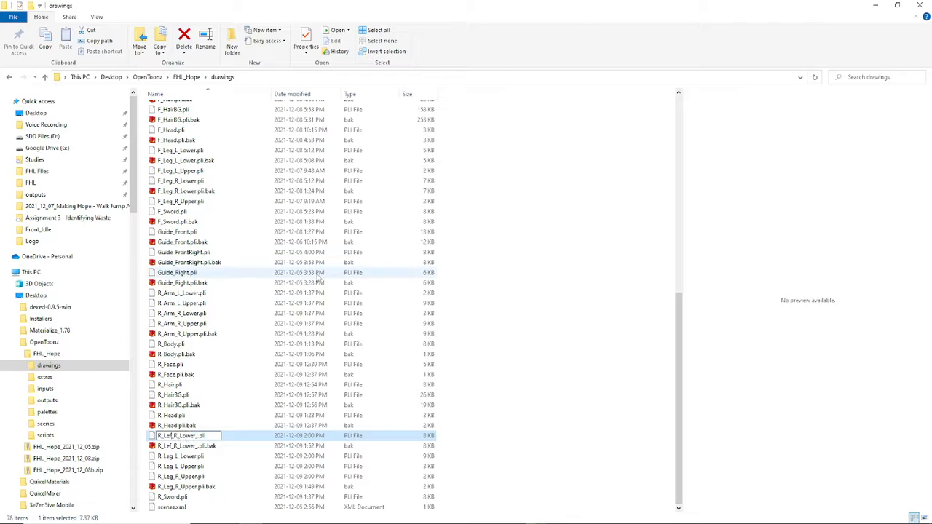
pyautogui.press('BackSpace')
pyautogui.write('g')
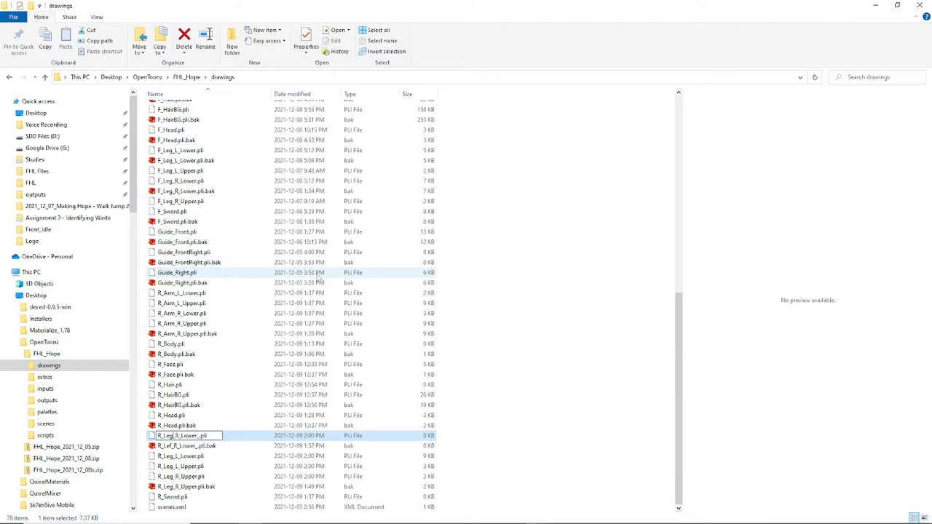
# Step: Rename the matching backup file R_Lef_R_Lower_.pli.bak in the drawings folder to R_Leg_R_Lower_.pli.bak
pyautogui.click(177, 446)
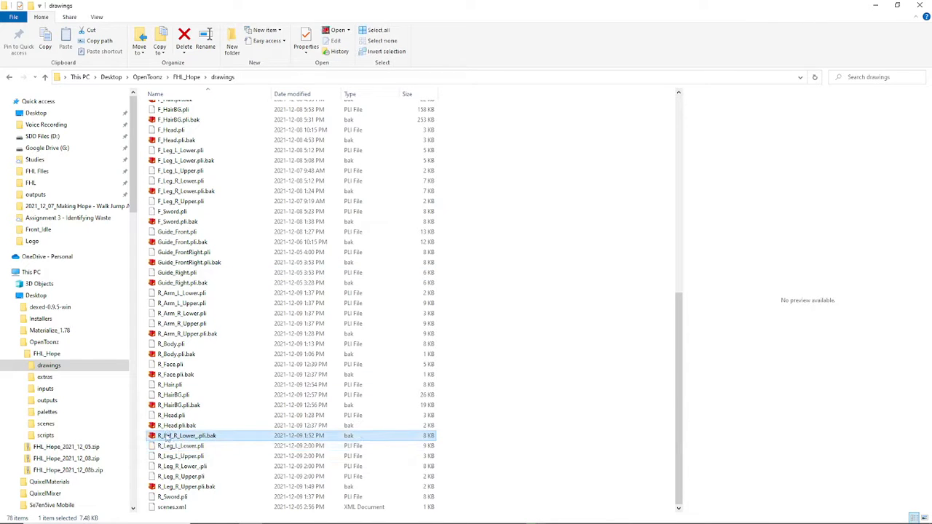
pyautogui.click(176, 437)
pyautogui.click(175, 437)
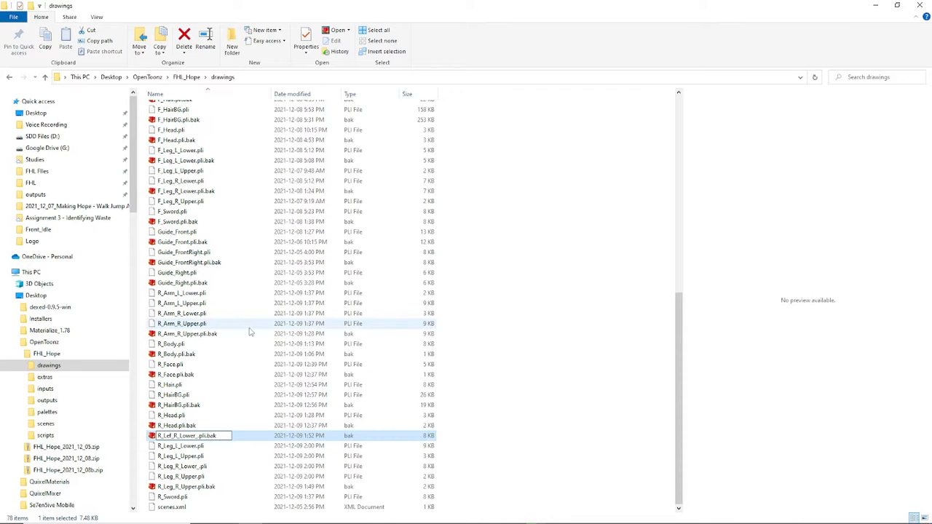
pyautogui.press('BackSpace')
pyautogui.write('g')
pyautogui.press('Return')
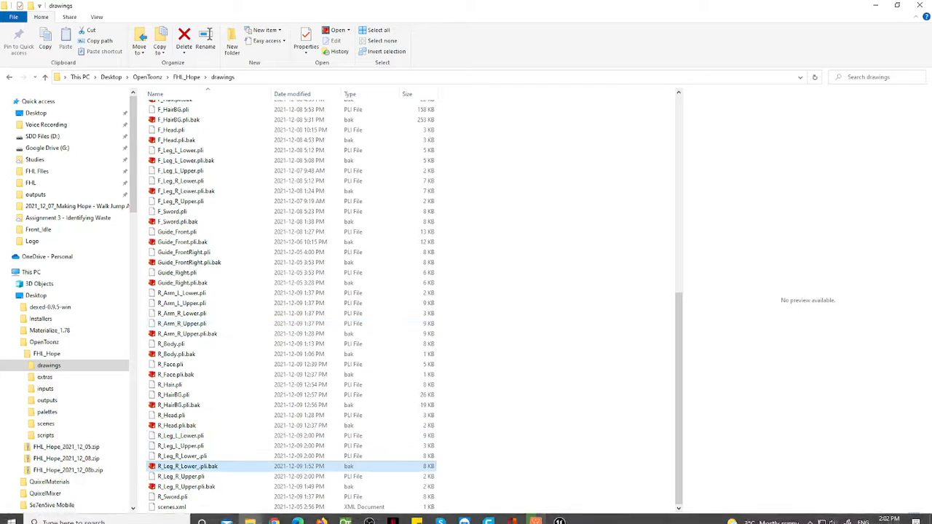
# Step: Relaunch OpenToonz and open the recent scene Right_Idle
pyautogui.click(346, 516)
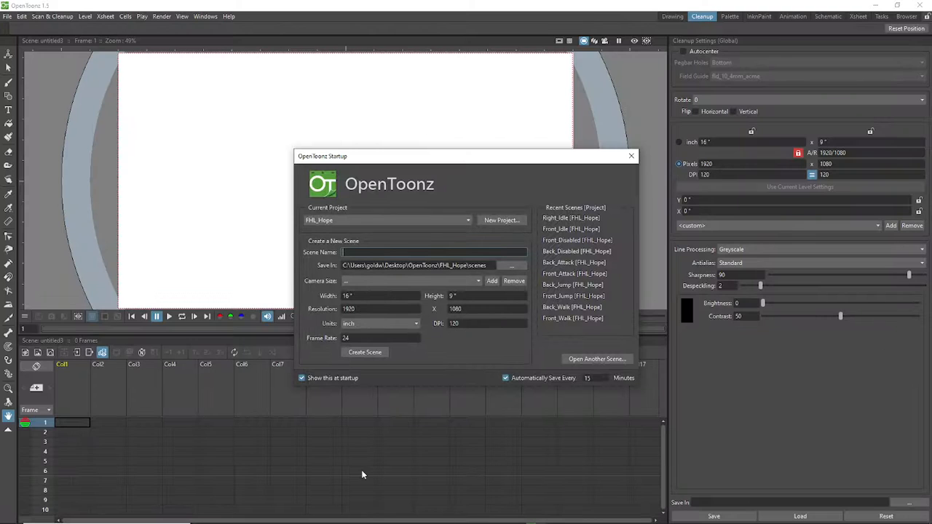
pyautogui.click(558, 218)
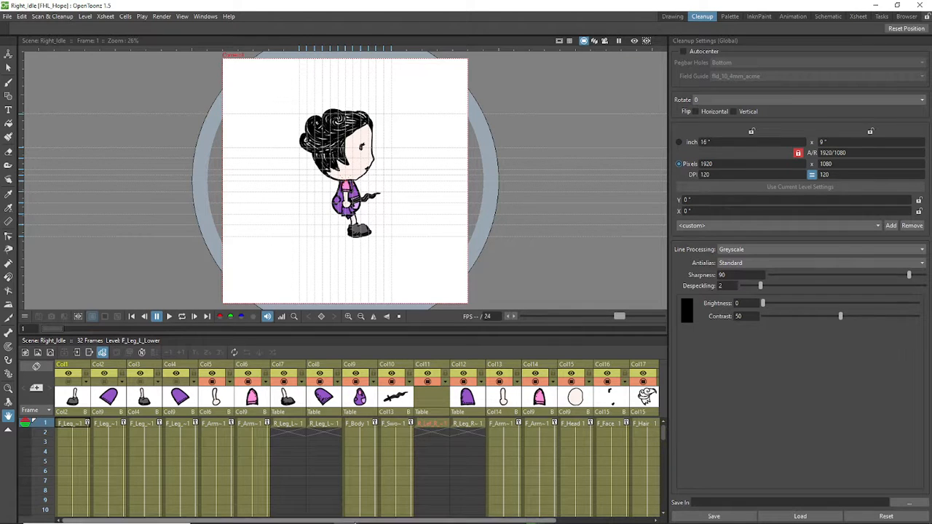
# Step: Open the level settings of the R_Lef_R_Lower_ drawing in column 11
pyautogui.rightClick(431, 429)
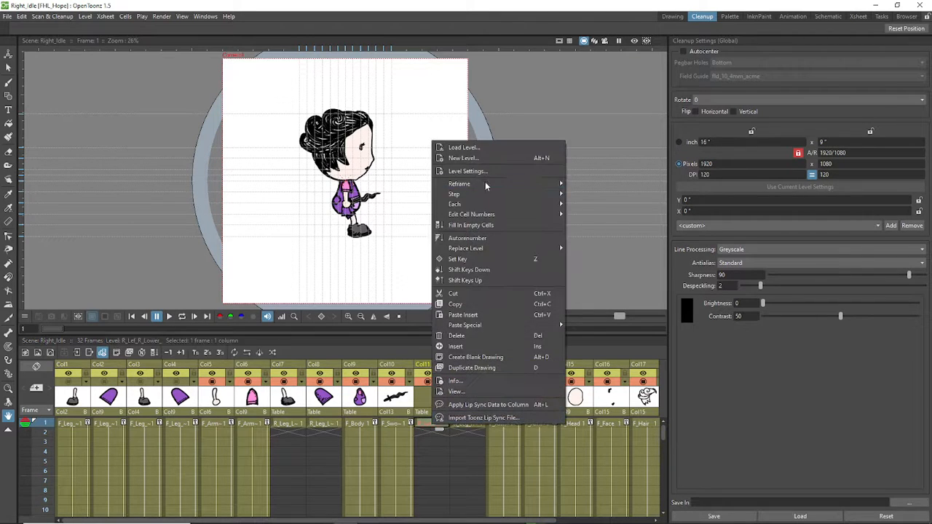
pyautogui.click(467, 171)
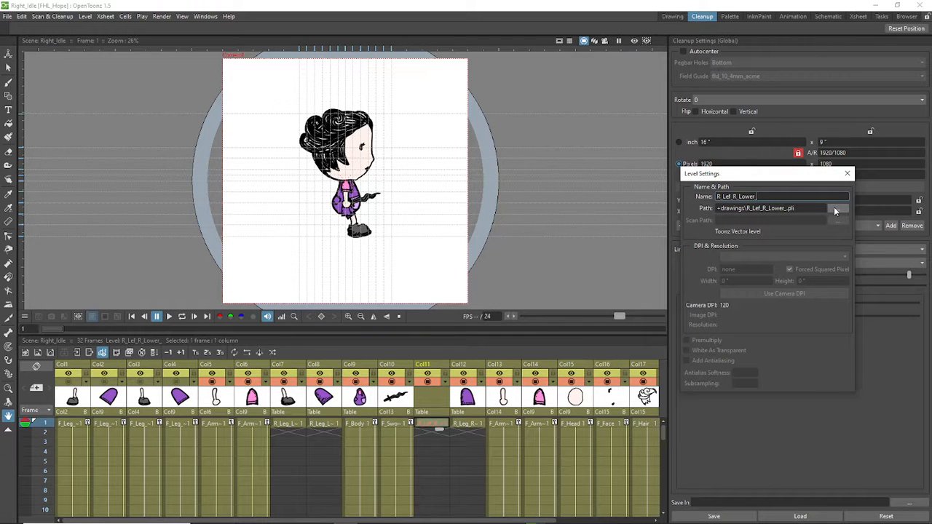
# Step: Set the path of the R_Lef_R_Lower_ level to R_Leg_L_Lower.pli from the drawings folder, accepting the shared path
pyautogui.click(836, 209)
pyautogui.scroll(-10, 487, 327)
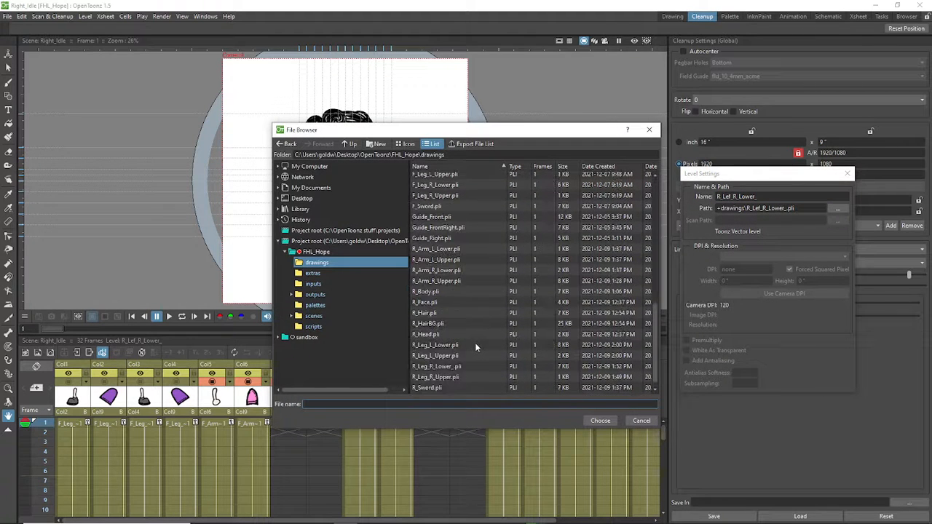
pyautogui.scroll(-1, 476, 346)
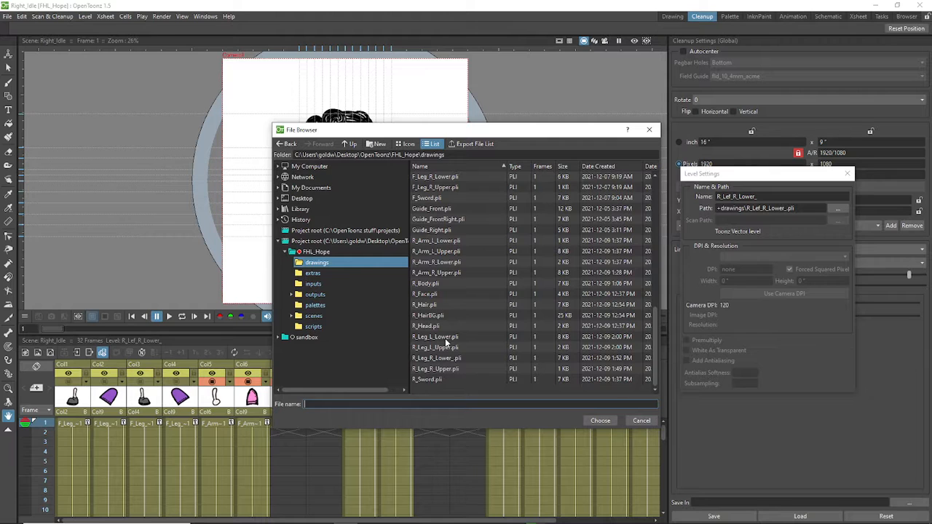
pyautogui.click(447, 339)
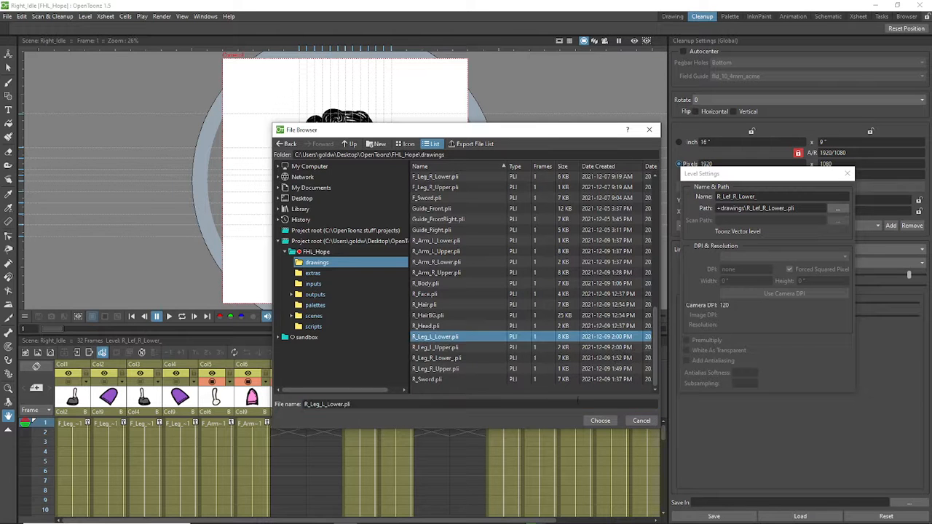
pyautogui.click(600, 421)
pyautogui.click(445, 275)
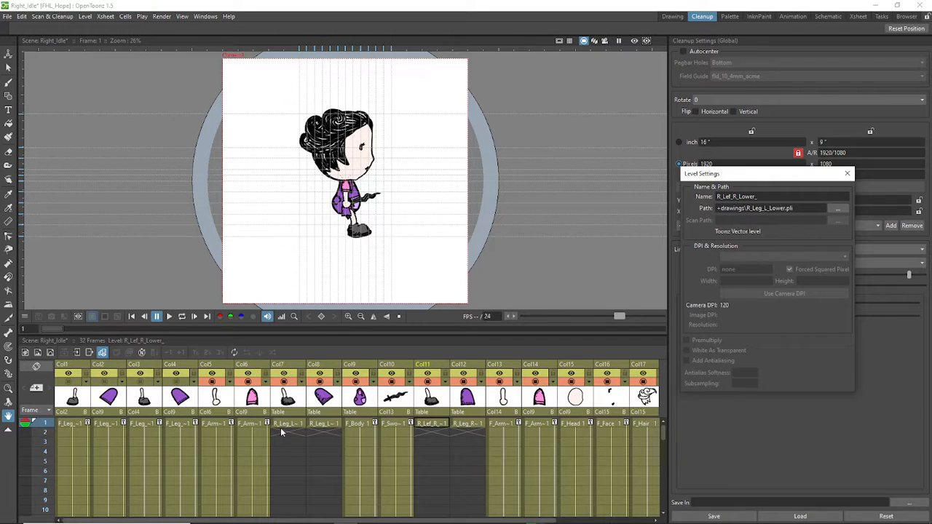
# Step: Point the R_Lef_R_Lower_ level's path to R_Leg_R_Lower_.pli and slightly enlarge the viewer area
pyautogui.click(837, 209)
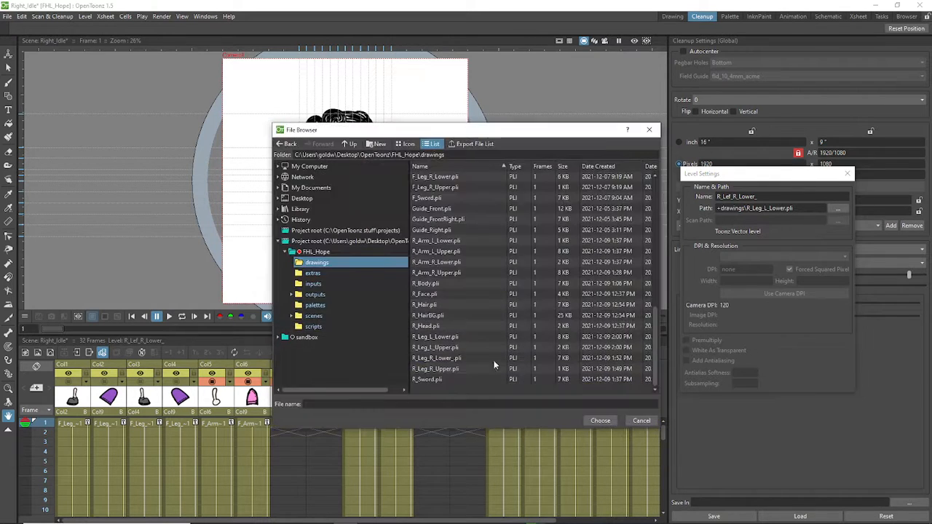
pyautogui.click(437, 358)
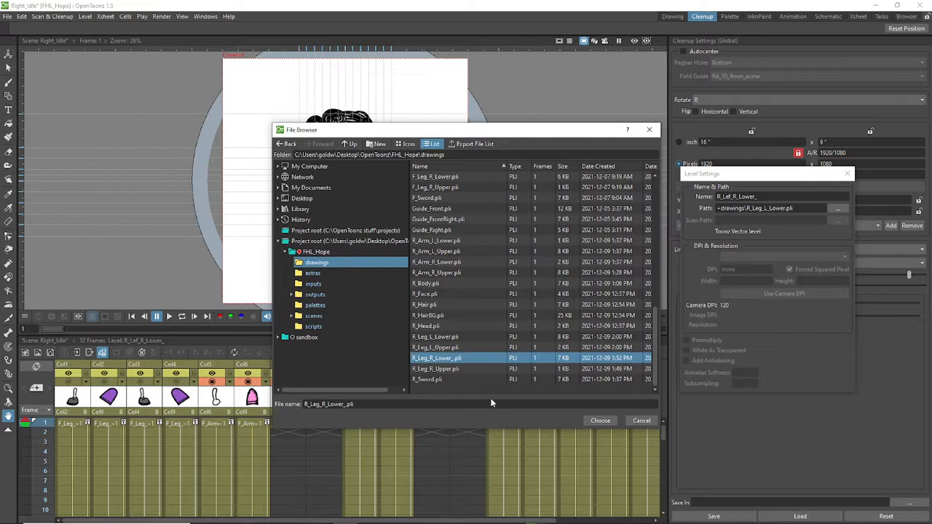
pyautogui.click(605, 420)
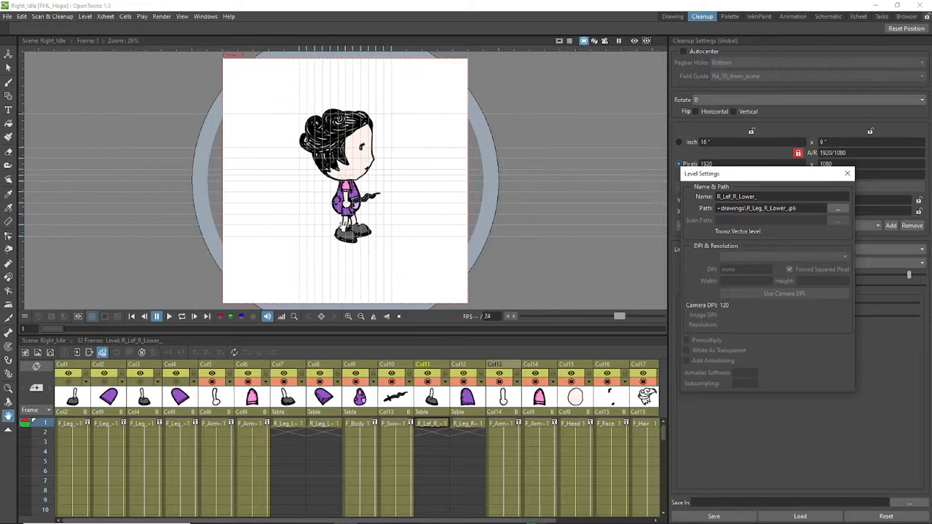
pyautogui.scroll(7, 343, 225)
pyautogui.scroll(-4, 370, 245)
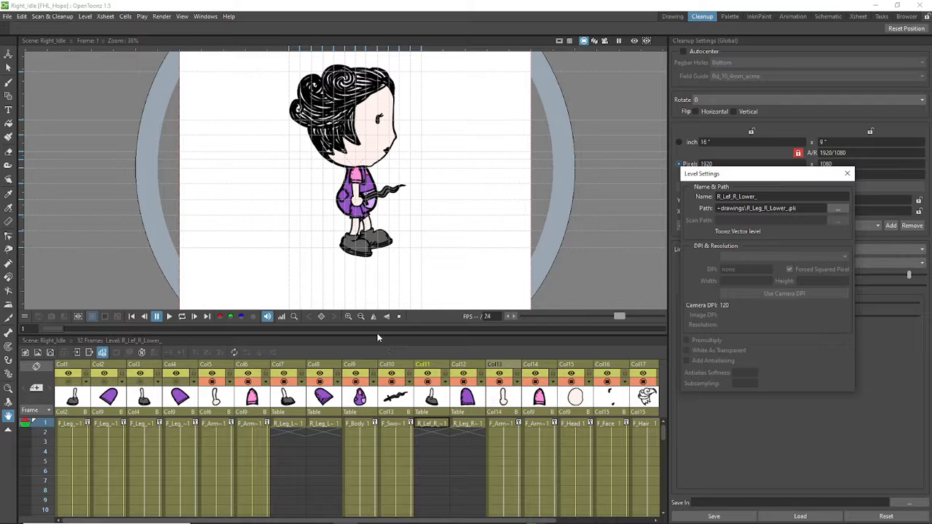
pyautogui.moveTo(378, 338); pyautogui.dragTo(379, 349)
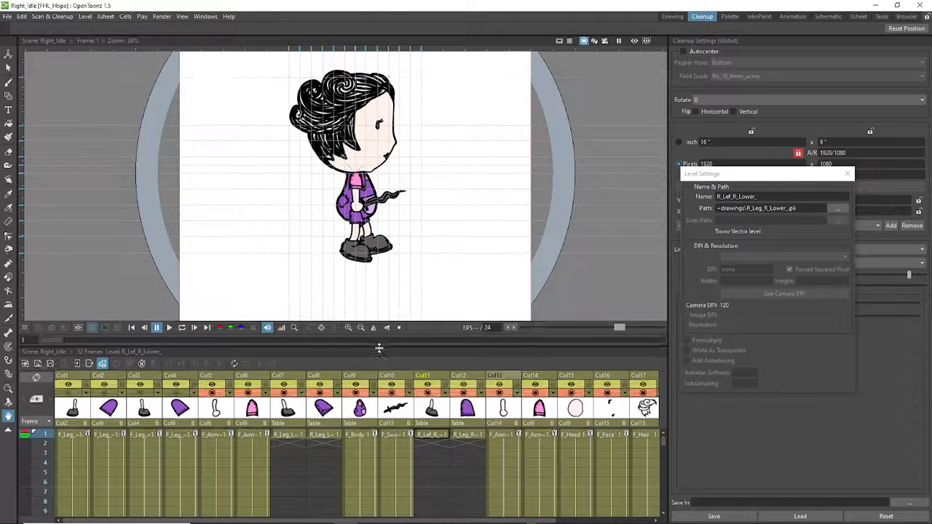
# Step: Set the path of the F_Leg_L_Lower level in Col1 to R_Leg_R_Lower_.pli, accepting the shared path
pyautogui.click(74, 437)
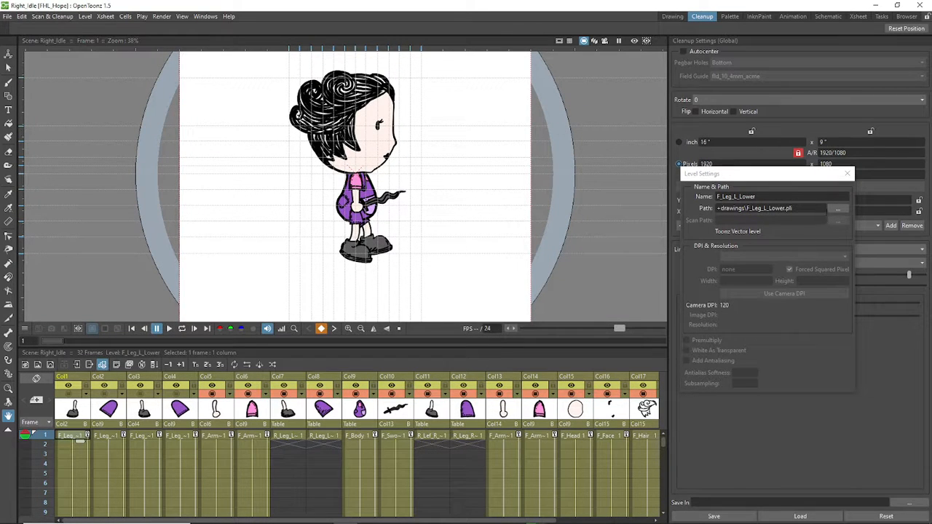
pyautogui.click(834, 210)
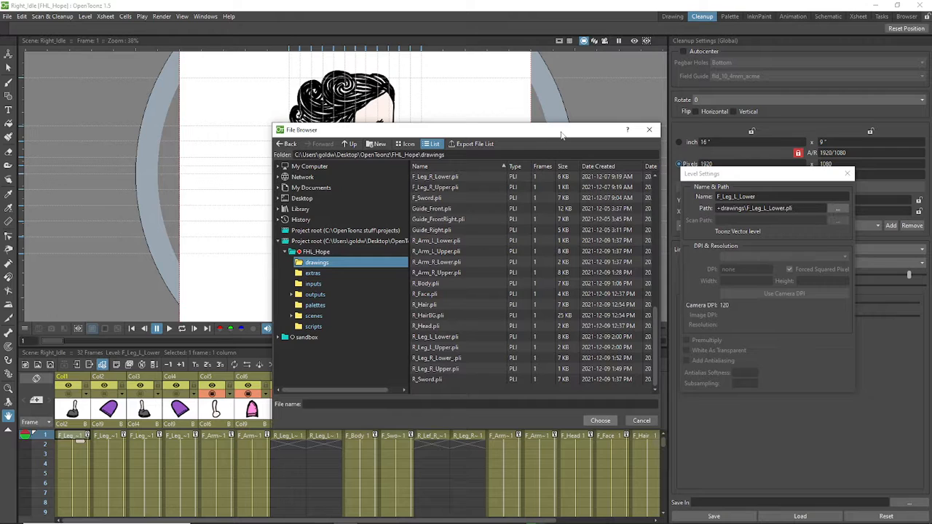
pyautogui.click(441, 359)
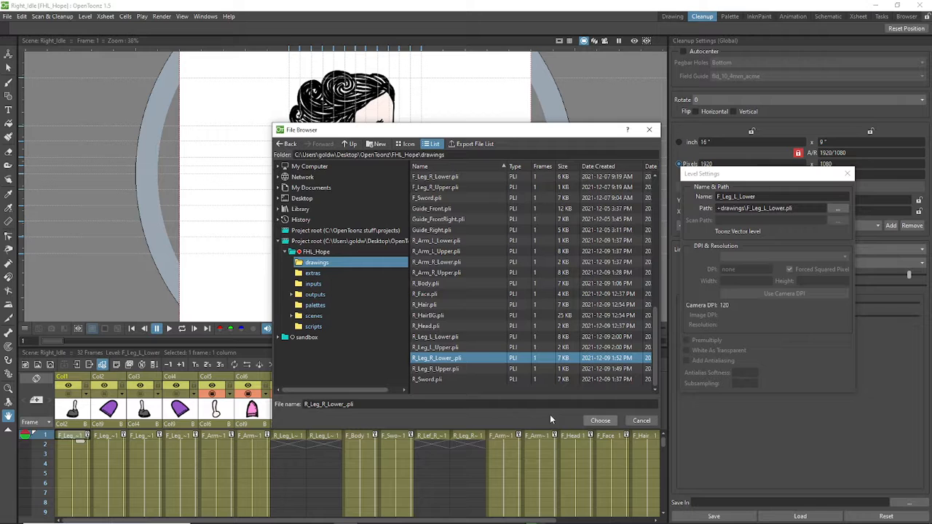
pyautogui.click(599, 421)
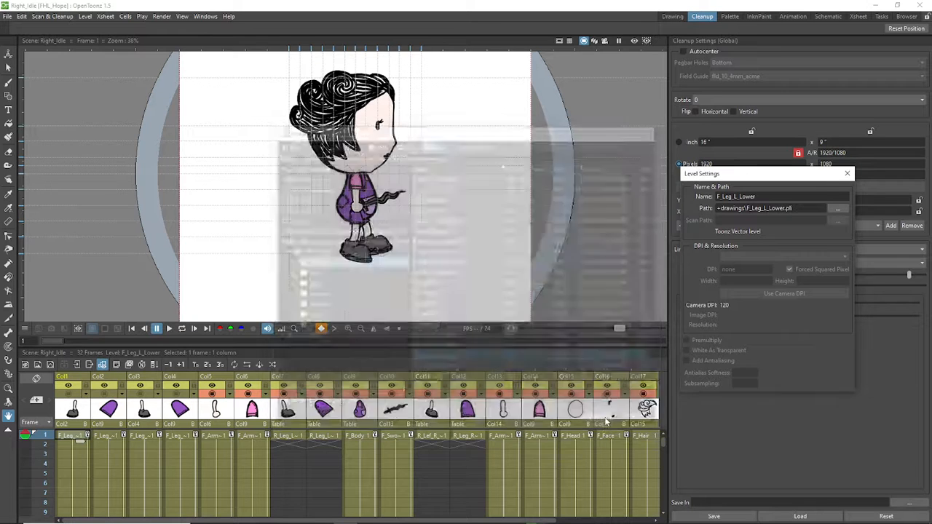
pyautogui.click(447, 275)
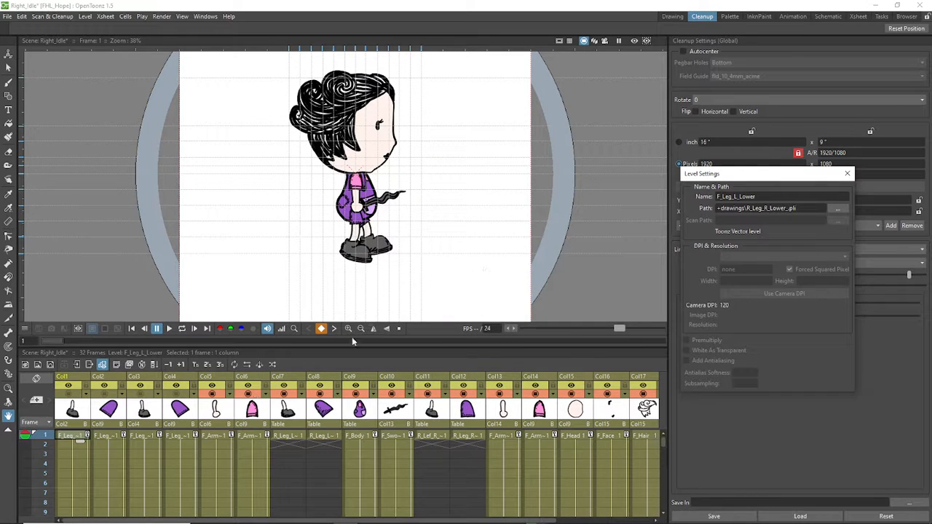
pyautogui.click(109, 437)
pyautogui.click(834, 209)
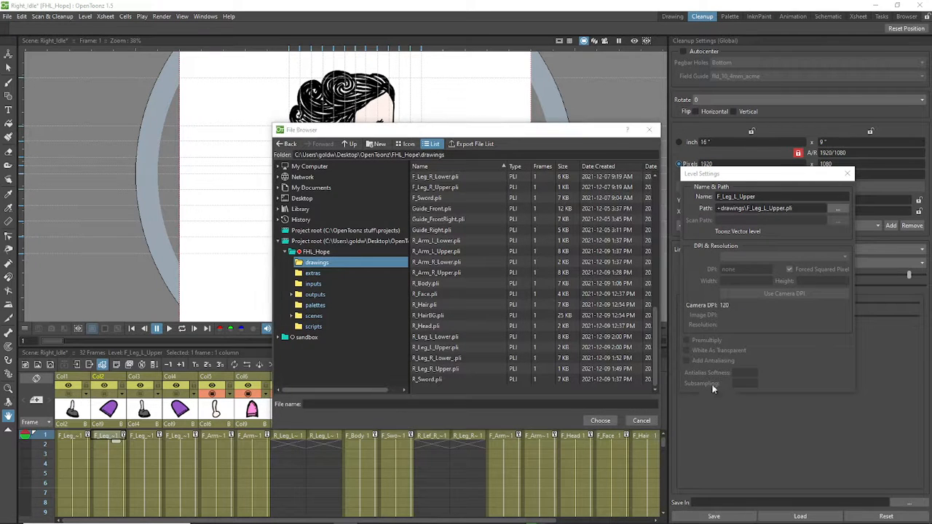
pyautogui.click(642, 420)
# Step: Turn on camera stand visibility for the four front leg columns, Col1 to Col4
pyautogui.click(69, 395)
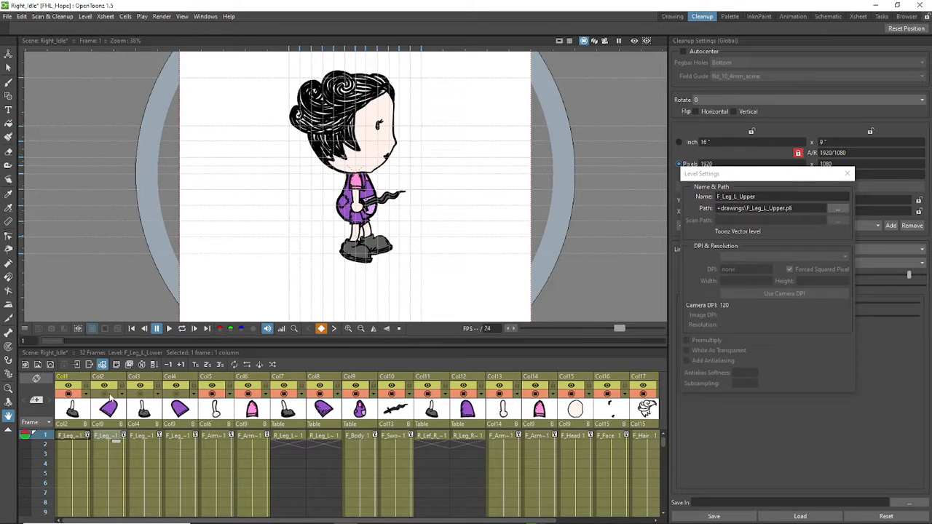
pyautogui.click(105, 395)
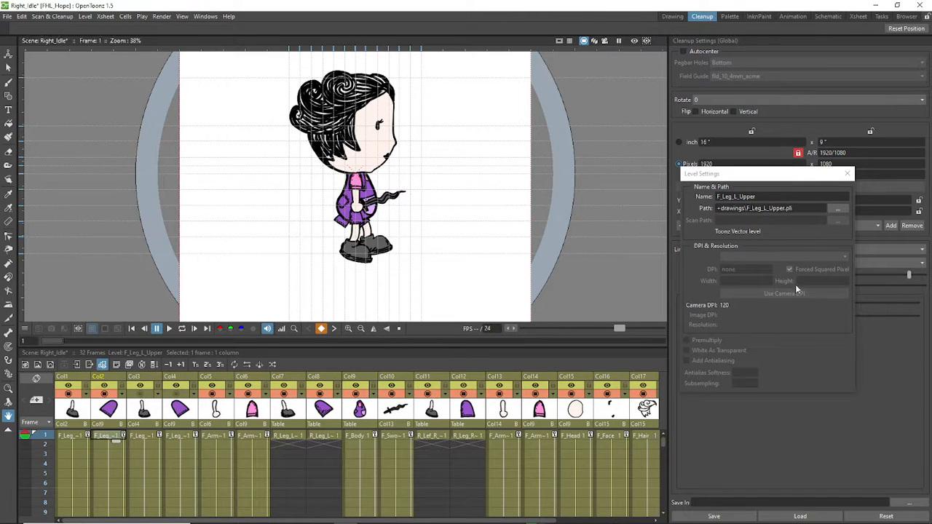
pyautogui.click(144, 437)
pyautogui.click(176, 394)
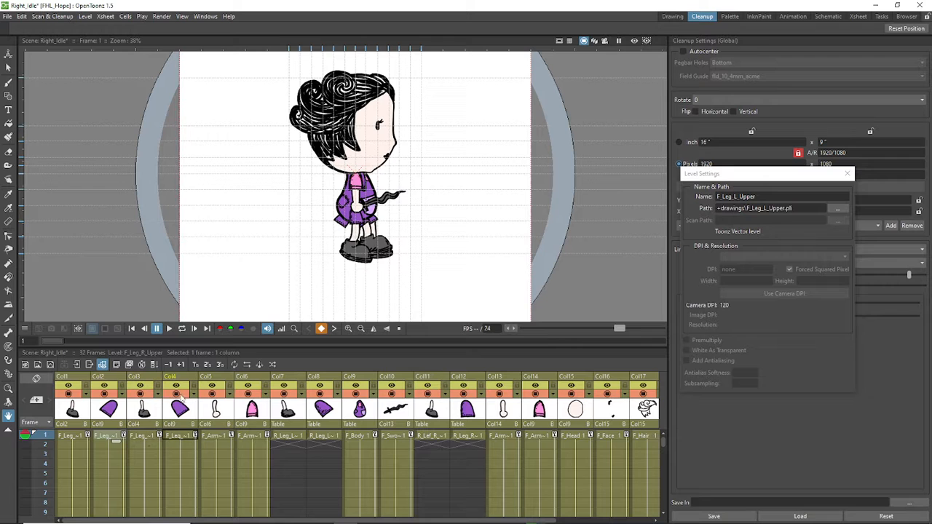
# Step: Set the path of the F_Leg_L_Upper level in Col2 to R_Leg_R_Upper.pli, accepting the shared path
pyautogui.click(108, 437)
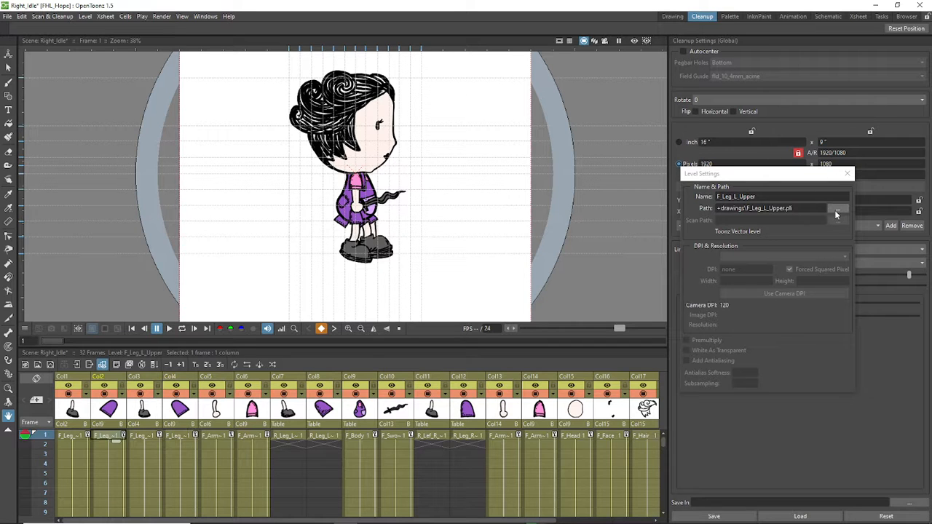
pyautogui.click(837, 209)
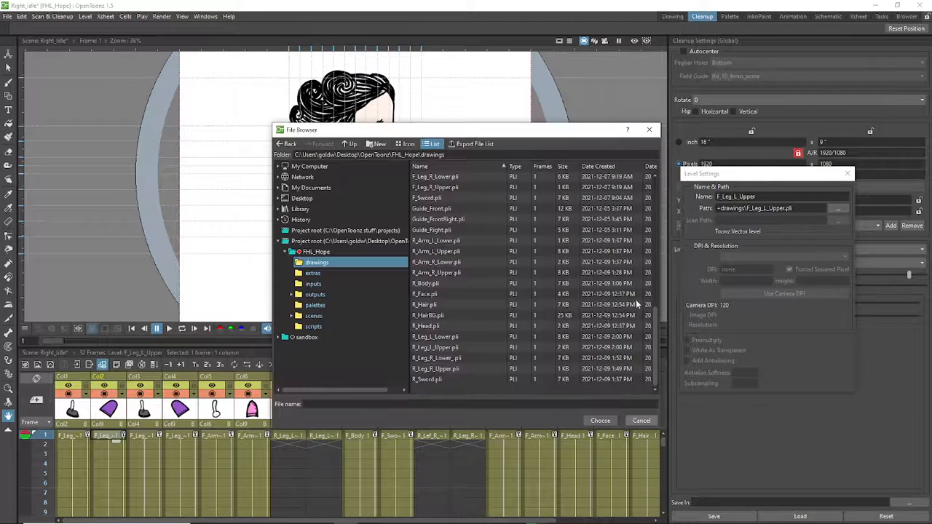
pyautogui.click(444, 369)
pyautogui.click(587, 419)
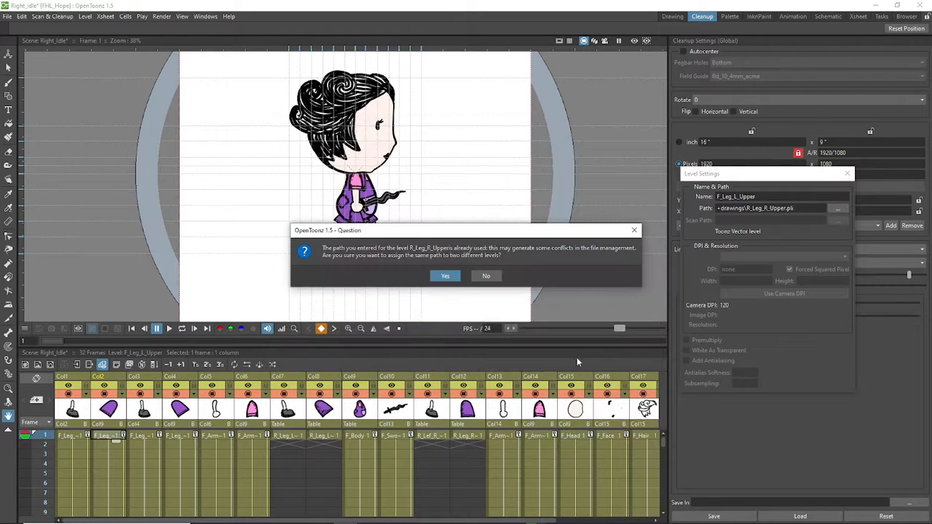
pyautogui.click(447, 279)
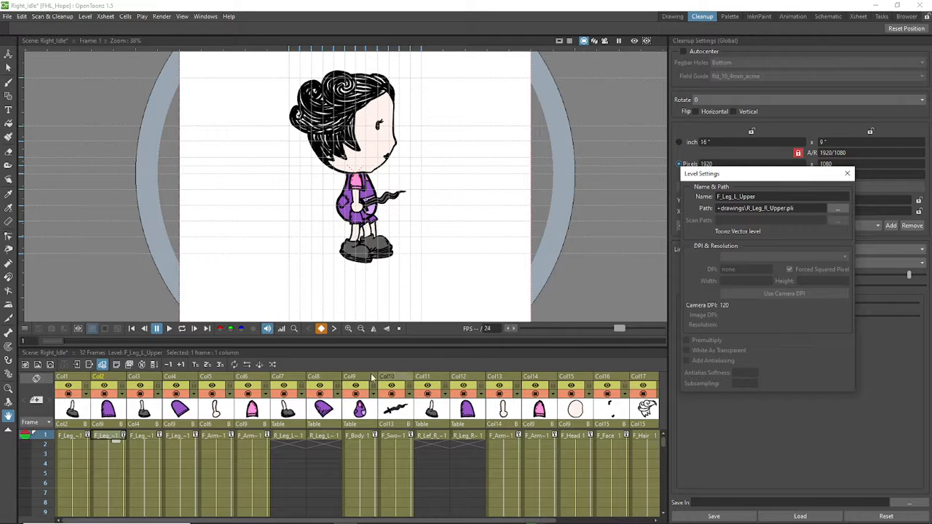
# Step: Delete the four separate right-view leg columns, both the left-leg pair and the right-leg pair, from the Xsheet
pyautogui.click(294, 377)
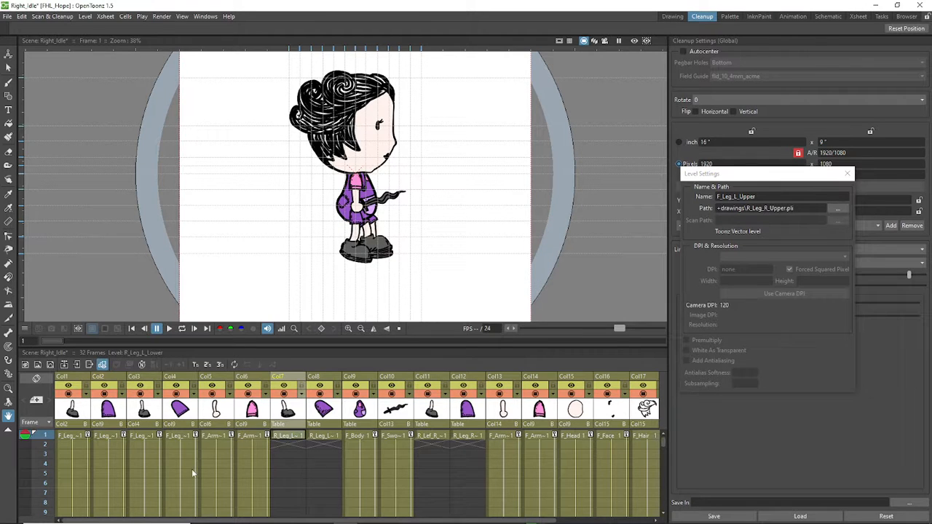
pyautogui.press('Delete')
pyautogui.click(289, 377)
pyautogui.press('Delete')
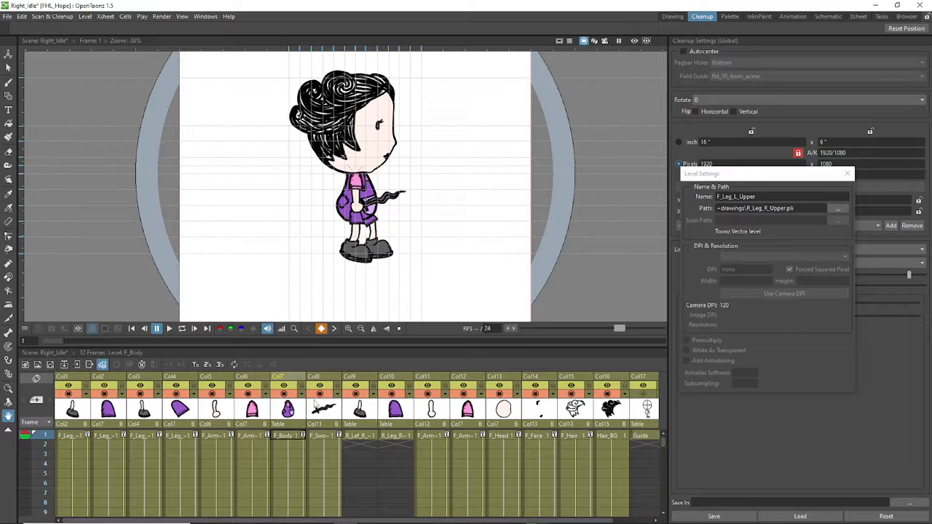
pyautogui.click(360, 379)
pyautogui.press('Delete')
pyautogui.click(360, 379)
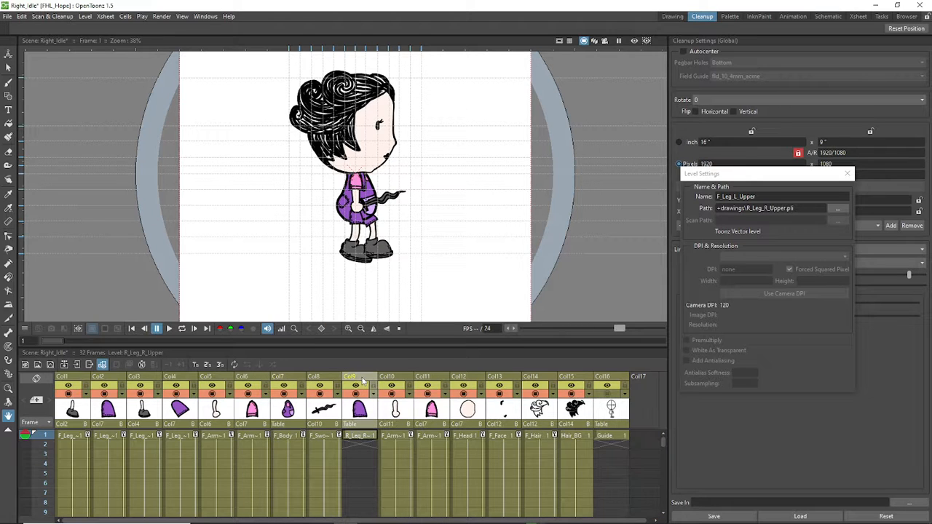
pyautogui.press('Delete')
# Step: Set the path of the F_Leg_R_Lower level in Col3 to R_Leg_L_Lower.pli, accepting the shared path
pyautogui.click(146, 436)
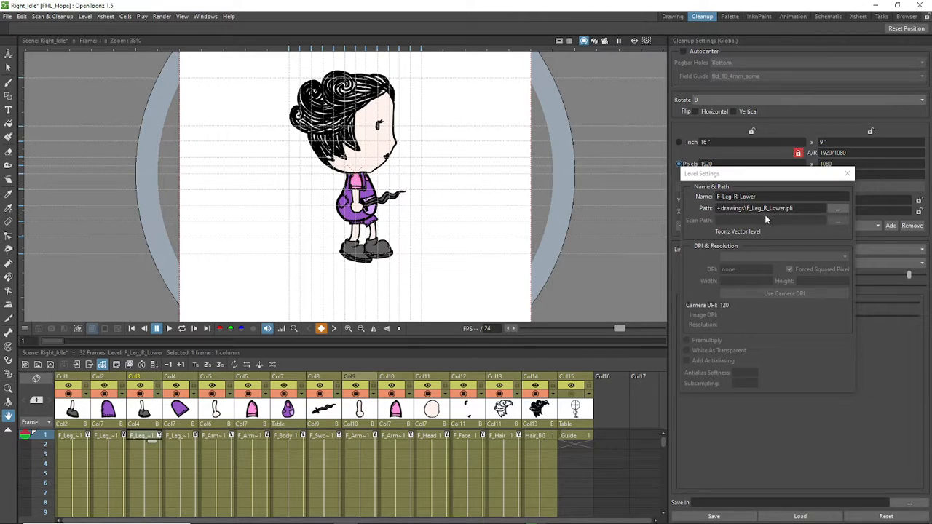
pyautogui.click(843, 208)
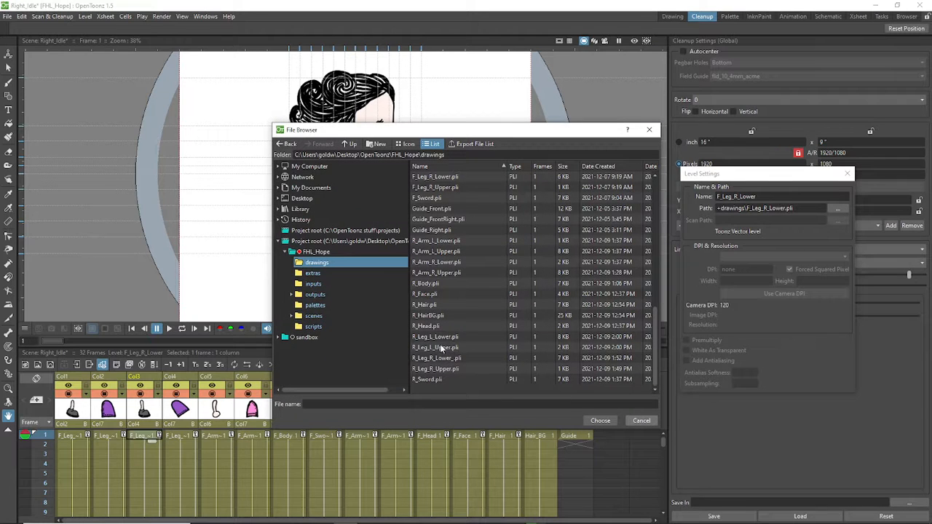
pyautogui.click(453, 338)
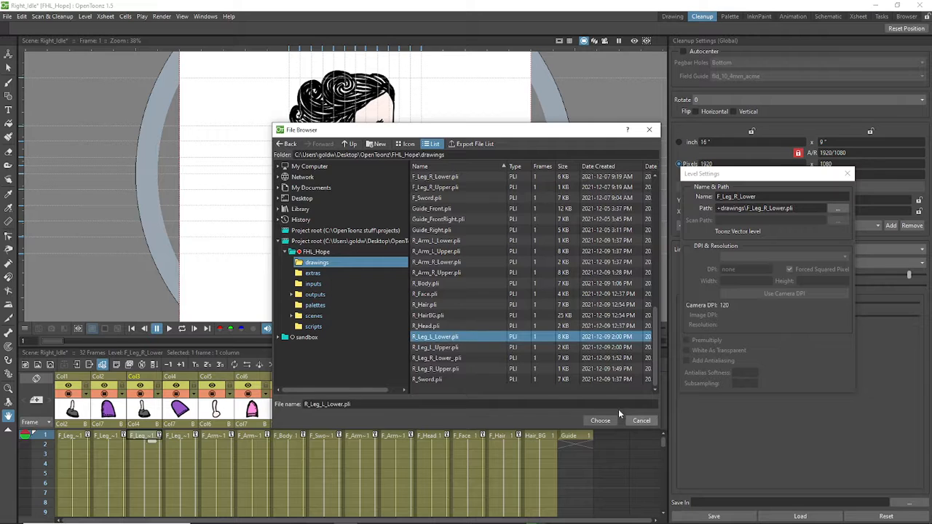
pyautogui.click(600, 421)
pyautogui.click(444, 275)
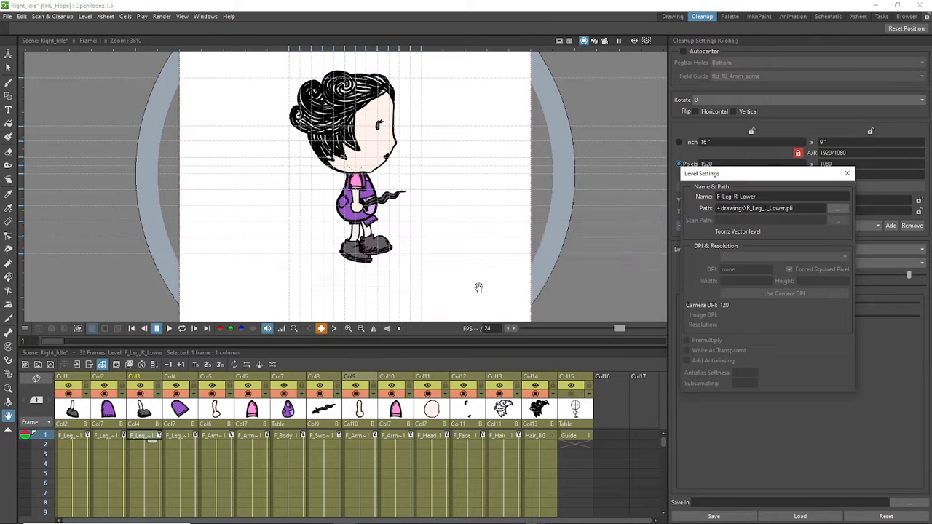
# Step: Set the path of the F_Leg_R_Upper level in Col4 to R_Leg_L_Upper.pli, accepting the shared path, and save the scene
pyautogui.click(177, 437)
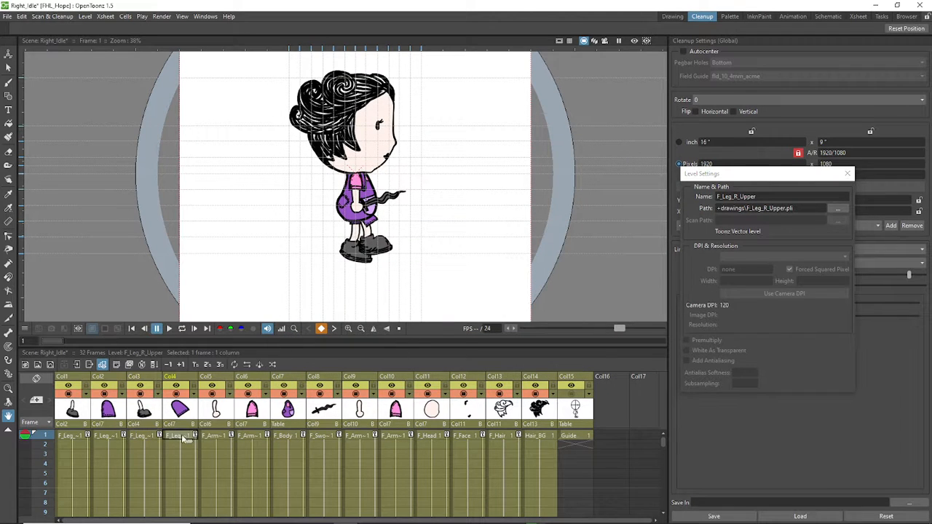
pyautogui.click(838, 209)
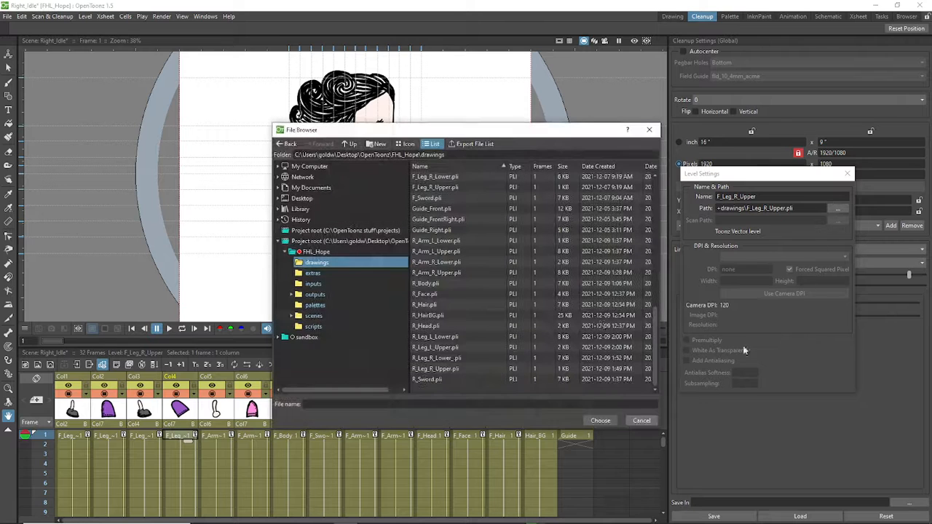
pyautogui.click(441, 347)
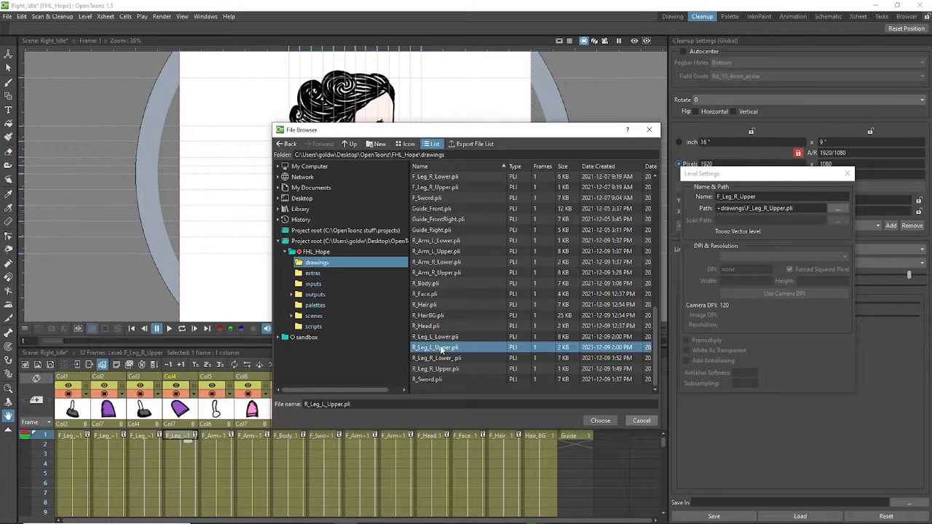
pyautogui.click(597, 421)
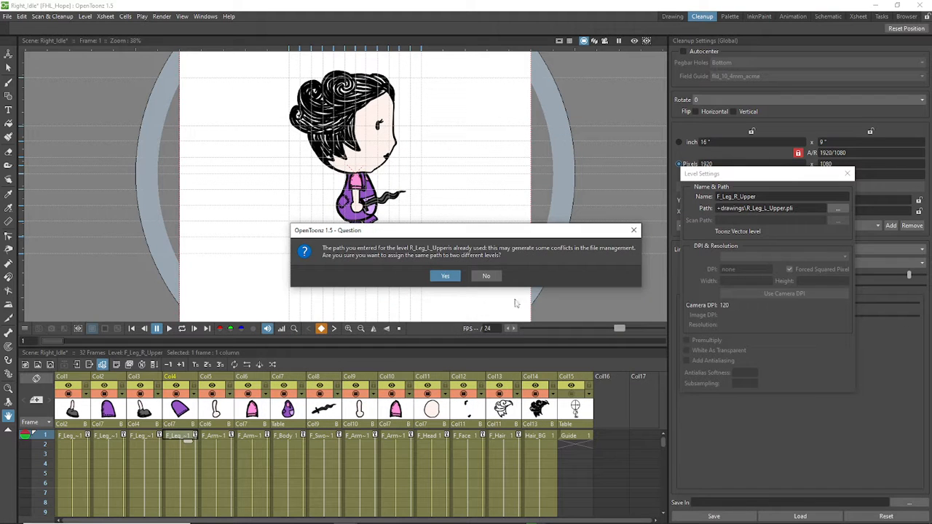
pyautogui.click(445, 276)
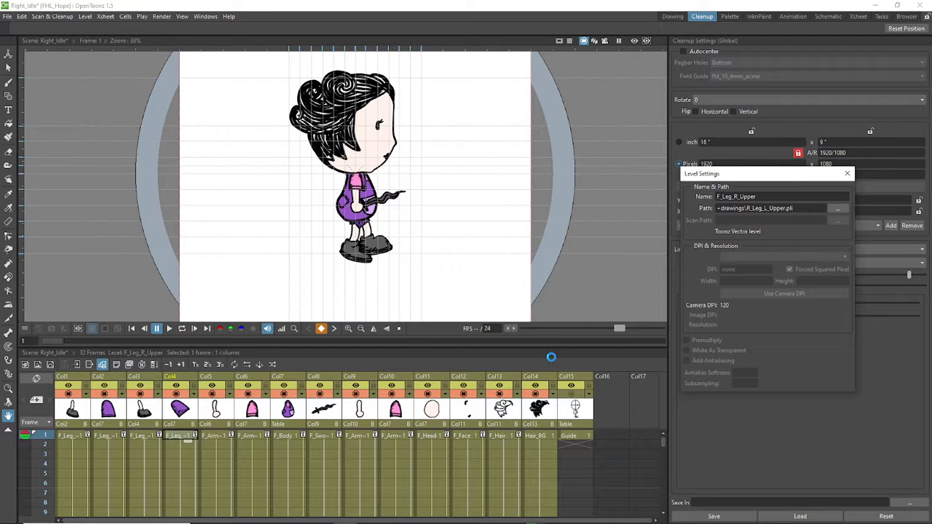
pyautogui.hotkey('ctrl', 's')
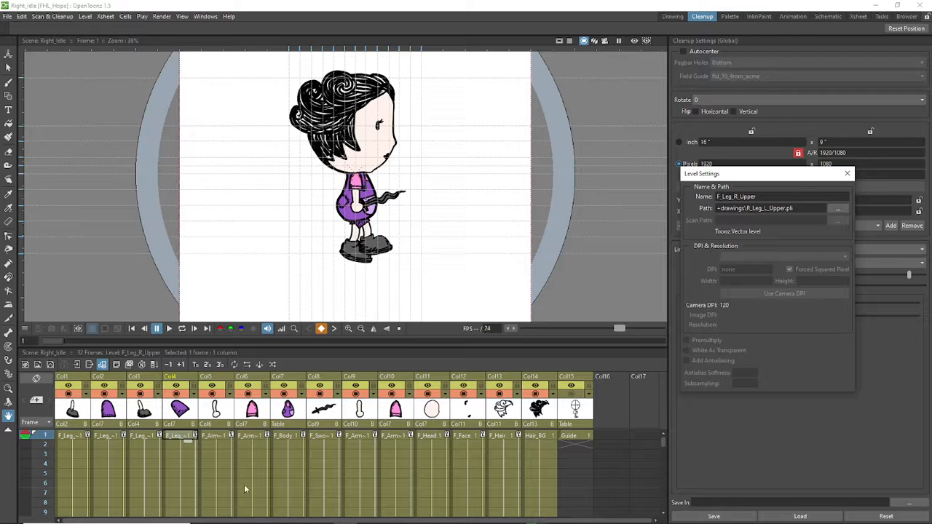
# Step: Move the F_Leg_L_Lower and F_Leg_L_Upper columns to directly after the F_Body column in the Xsheet
pyautogui.click(103, 382)
pyautogui.moveTo(109, 381); pyautogui.dragTo(289, 378)
pyautogui.moveTo(79, 380); pyautogui.dragTo(255, 381)
# Step: Enlarge the viewer and play the idle animation in a loop to check how the relinked legs move, stopping at frame 19
pyautogui.scroll(1, 385, 208)
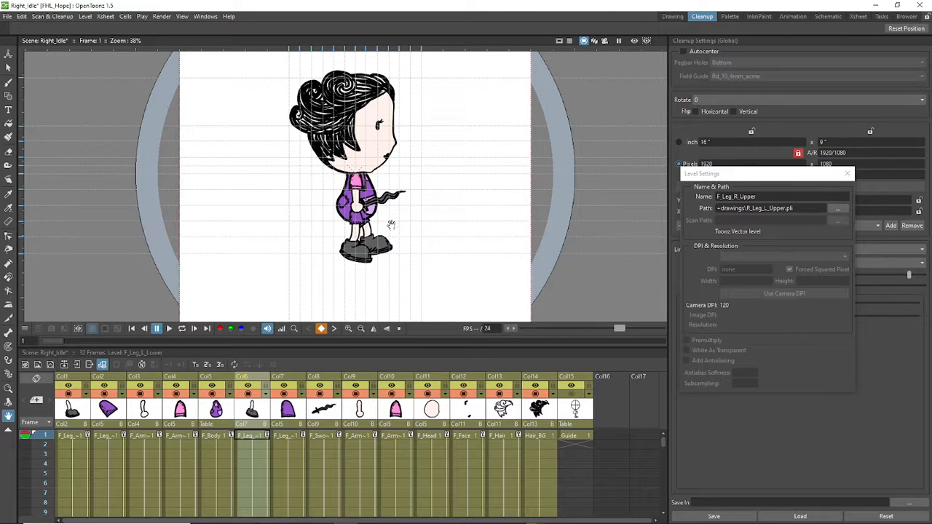
pyautogui.scroll(1, 385, 203)
pyautogui.scroll(-3, 464, 236)
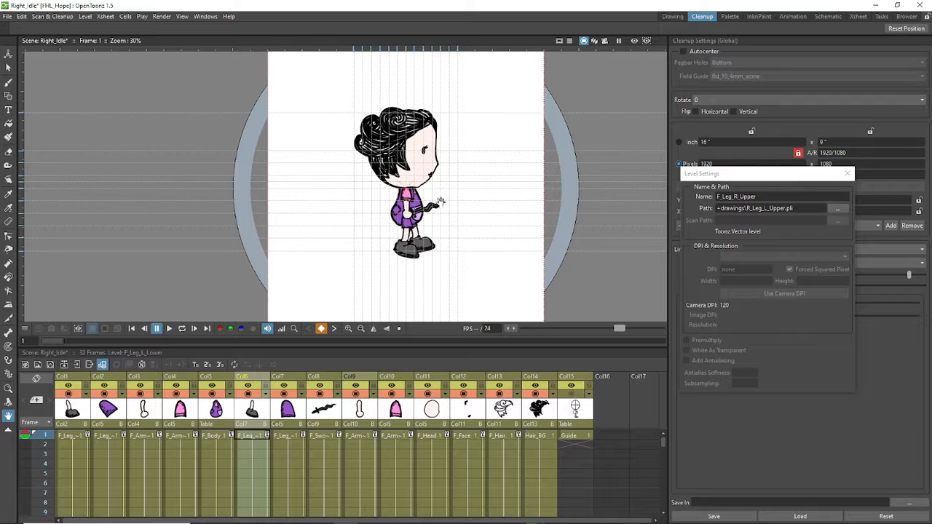
pyautogui.scroll(3, 436, 200)
pyautogui.scroll(-3, 453, 201)
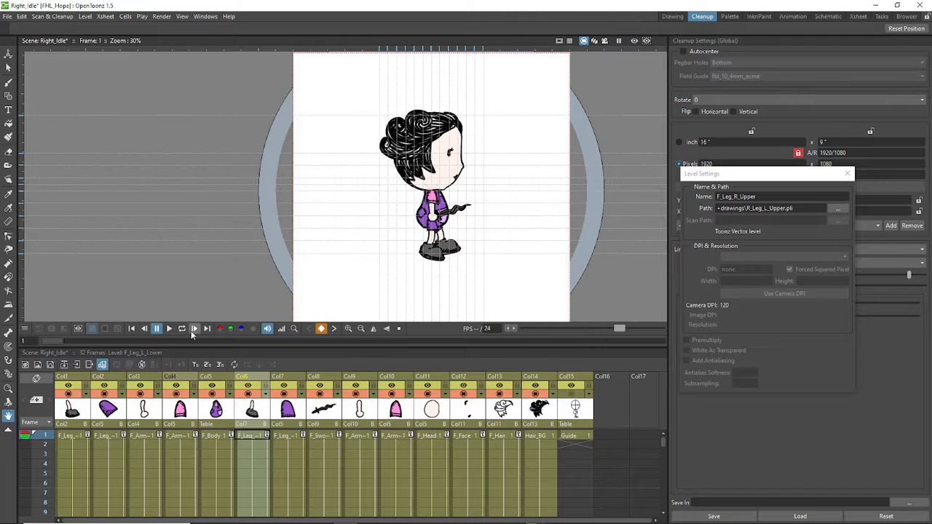
pyautogui.scroll(2, 502, 234)
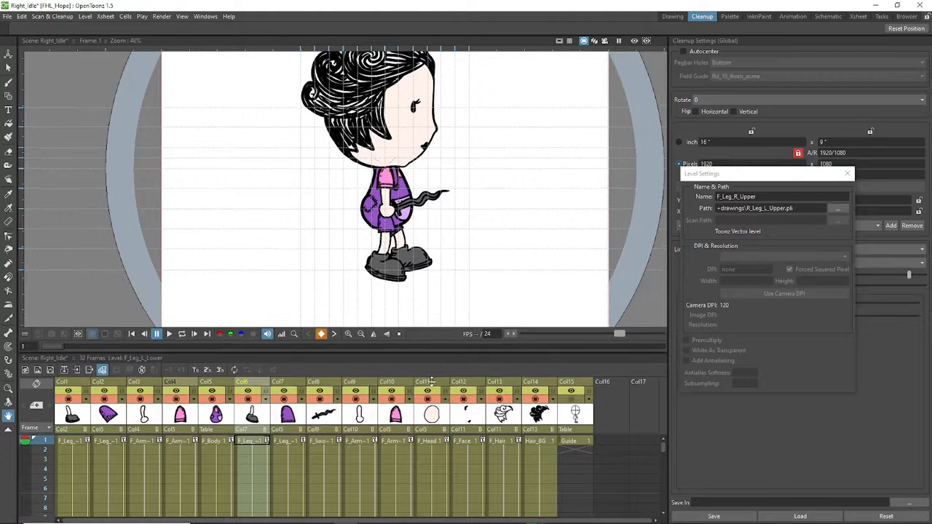
pyautogui.moveTo(428, 351); pyautogui.dragTo(168, 386)
pyautogui.click(181, 367)
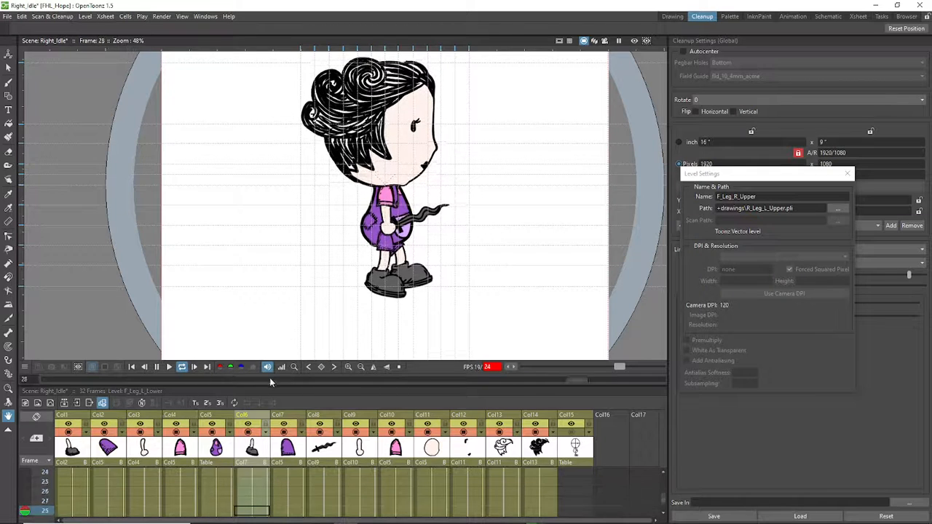
pyautogui.click(156, 370)
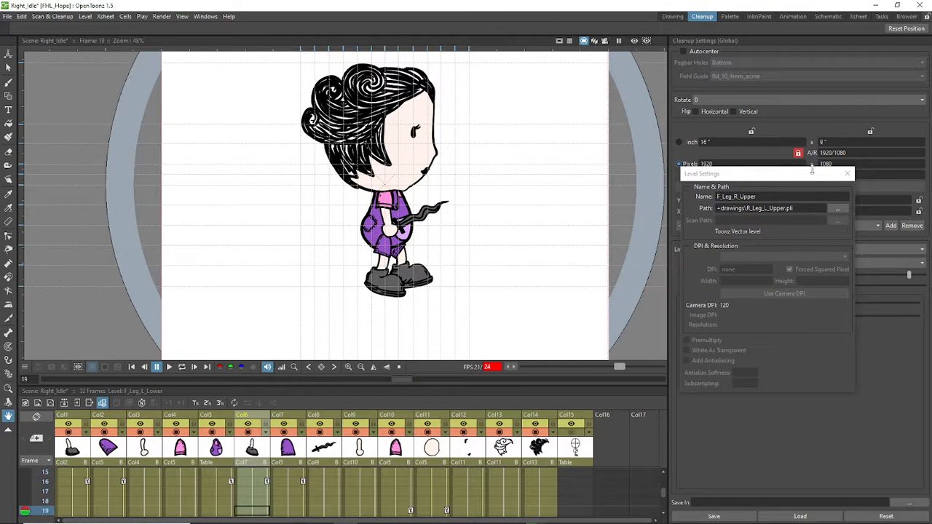
# Step: Close the Level Settings and switch to the Animation workspace with the character's body and legs in close view
pyautogui.click(846, 174)
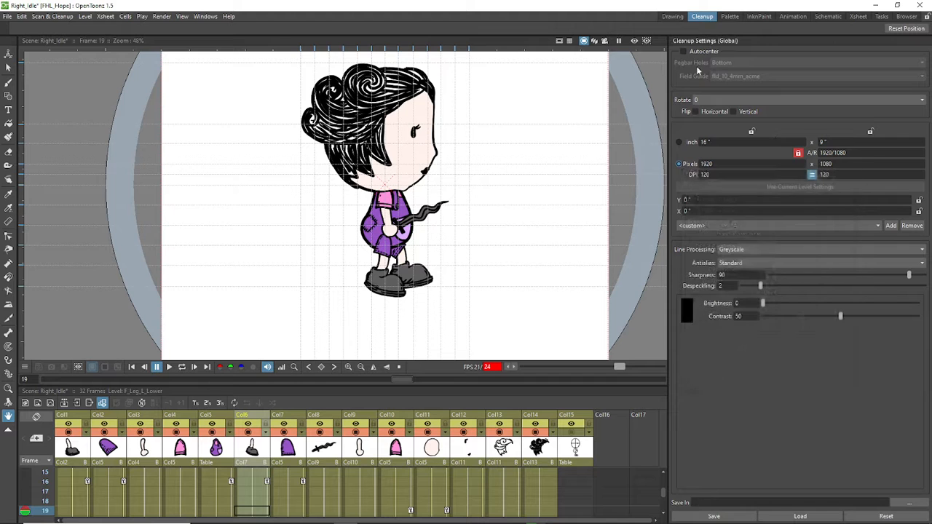
pyautogui.click(672, 16)
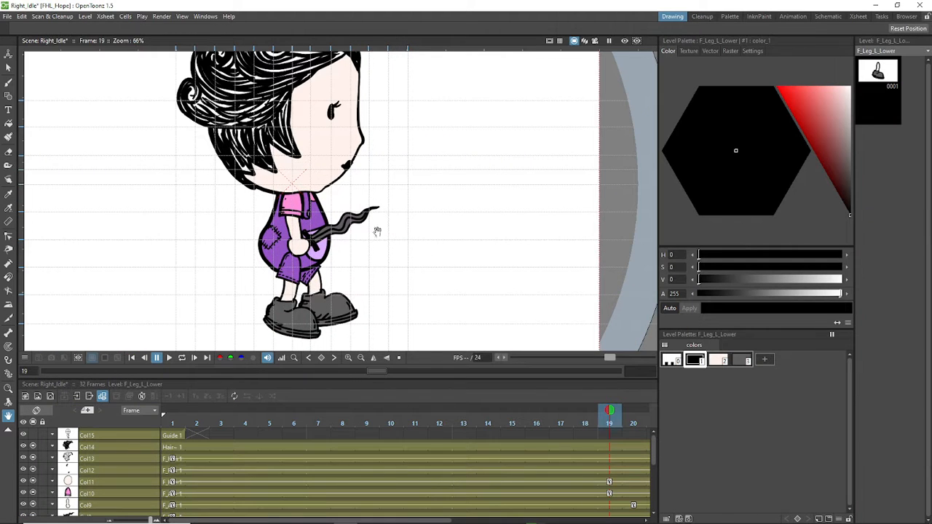
pyautogui.moveTo(312, 379); pyautogui.dragTo(314, 440)
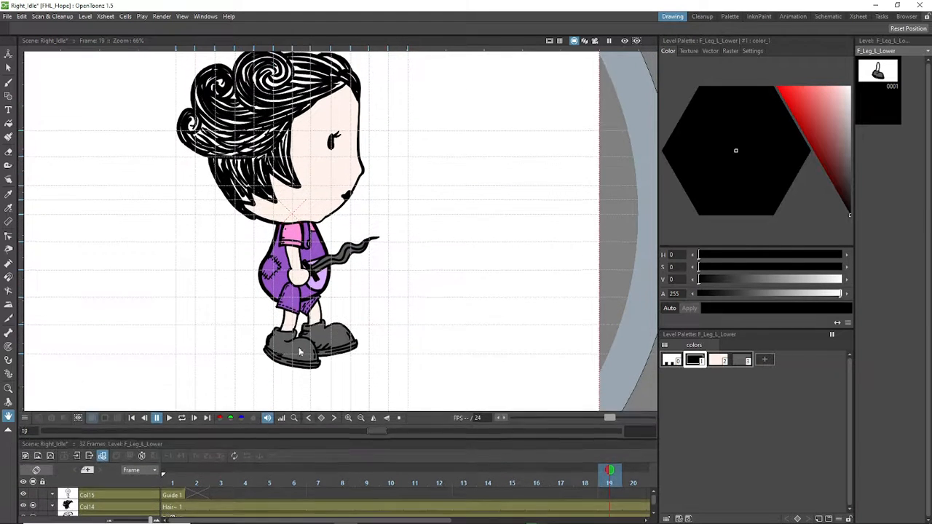
pyautogui.scroll(-3, 354, 285)
pyautogui.scroll(5, 355, 294)
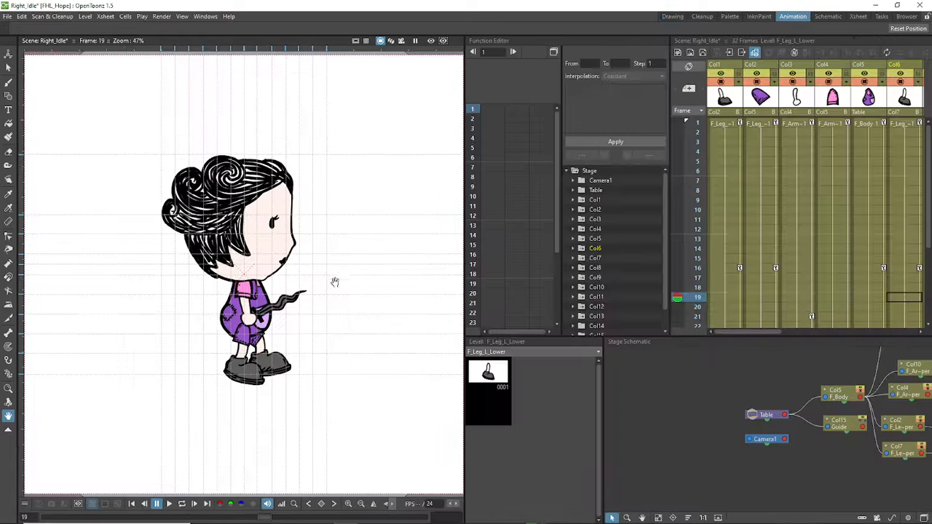
pyautogui.scroll(7, 289, 327)
pyautogui.scroll(-2, 345, 292)
pyautogui.scroll(2, 356, 324)
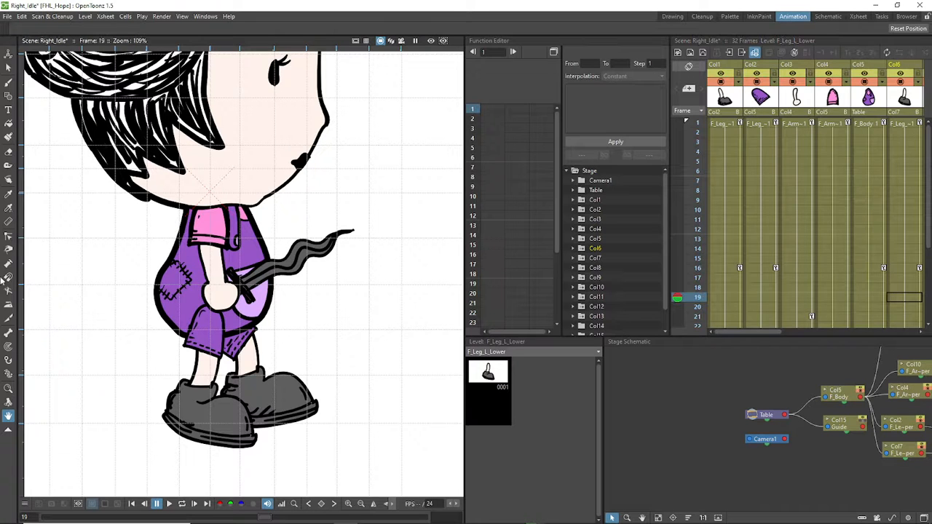
# Step: Activate the Animate tool and set it to Center mode for editing the pivots
pyautogui.click(8, 332)
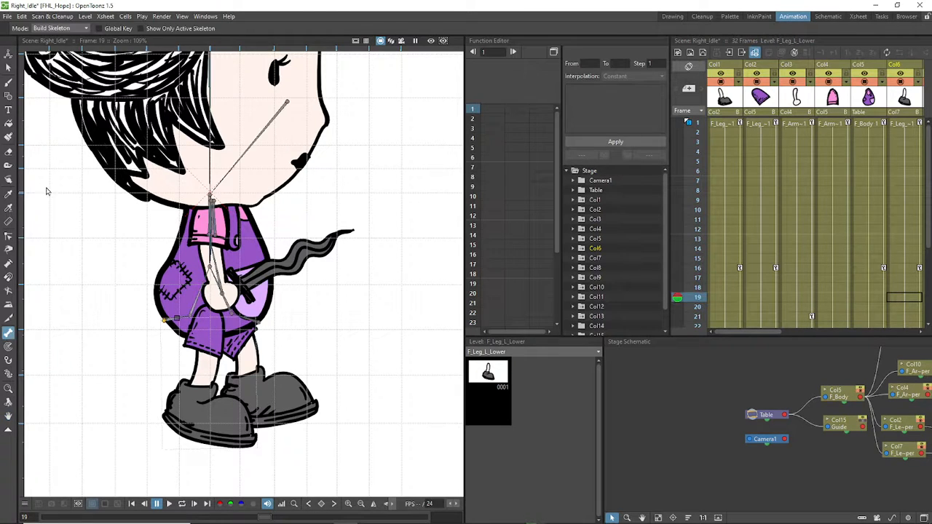
pyautogui.click(8, 53)
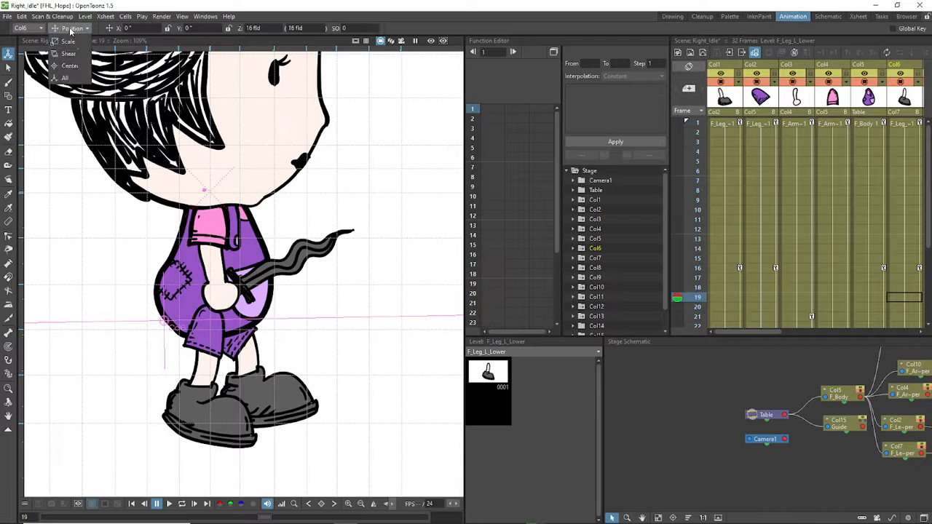
pyautogui.click(71, 28)
pyautogui.click(70, 88)
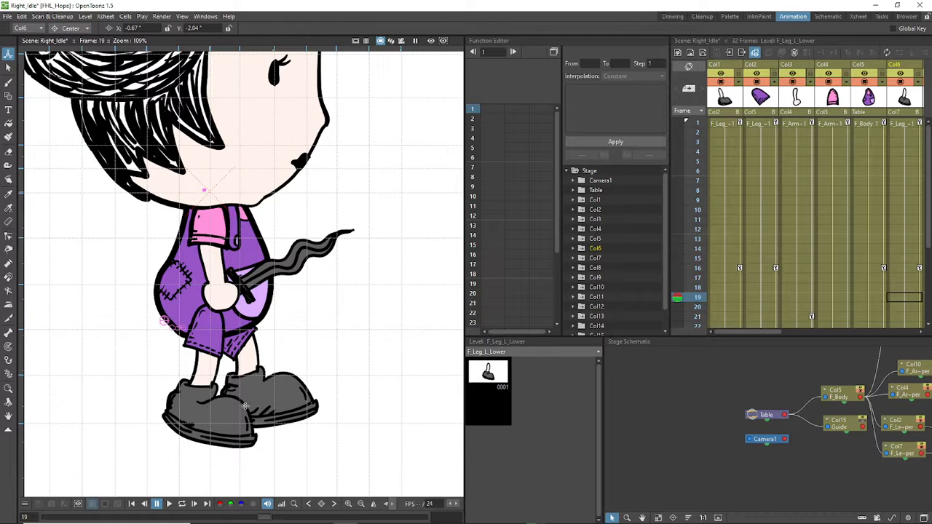
# Step: Hide the upper legs in Col2 and Col7 and the body in Col5 to expose the lower legs at frame 1
pyautogui.click(725, 123)
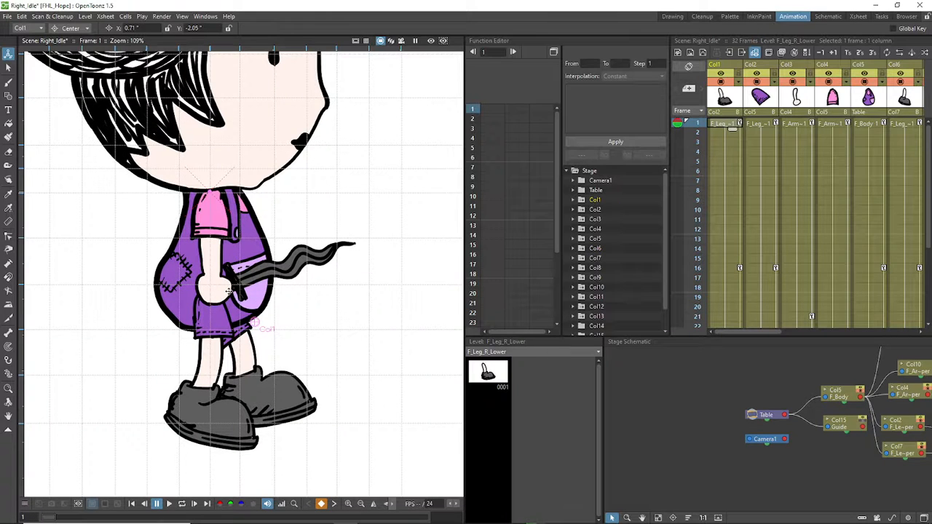
pyautogui.scroll(1, 228, 292)
pyautogui.click(758, 122)
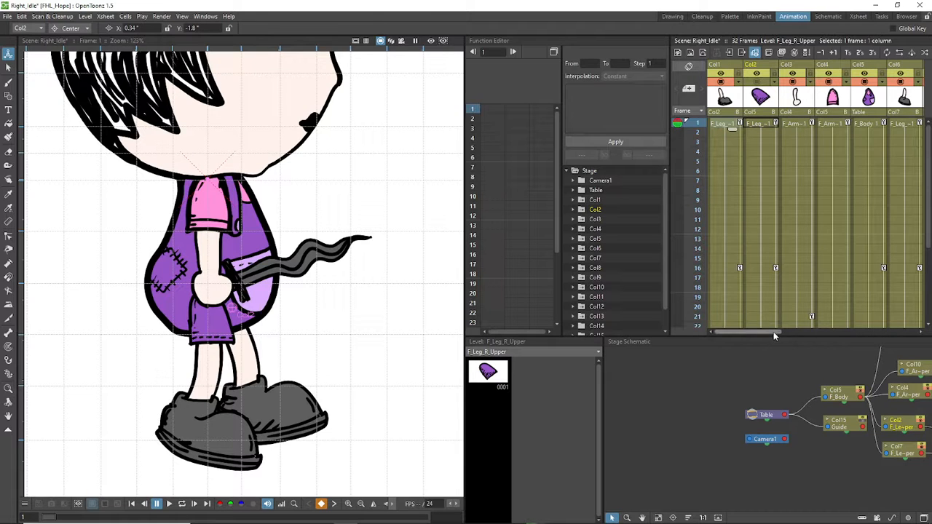
pyautogui.moveTo(774, 332); pyautogui.dragTo(828, 329)
pyautogui.click(787, 85)
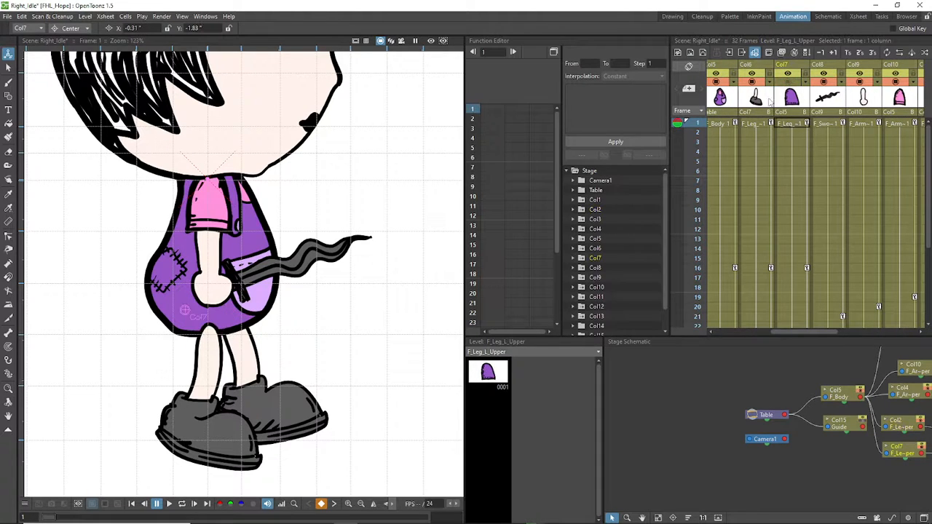
pyautogui.click(715, 84)
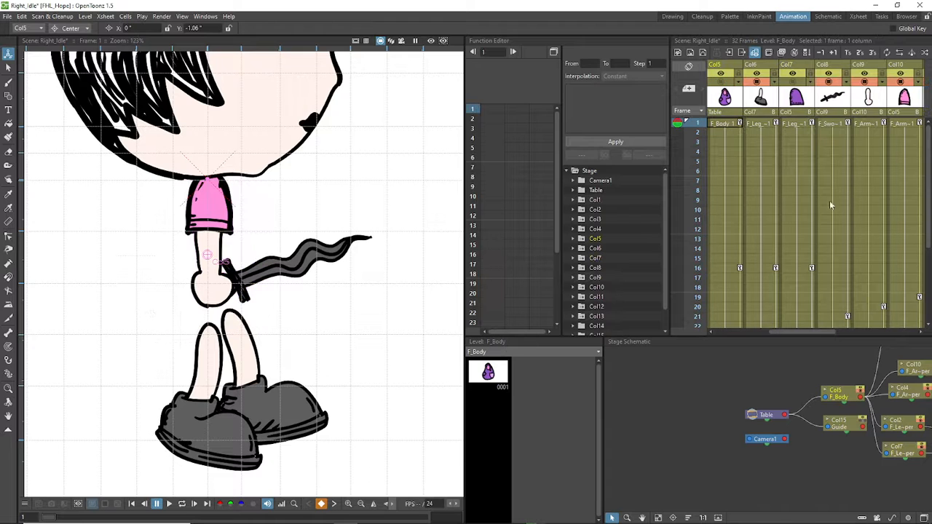
pyautogui.moveTo(805, 333); pyautogui.dragTo(736, 335)
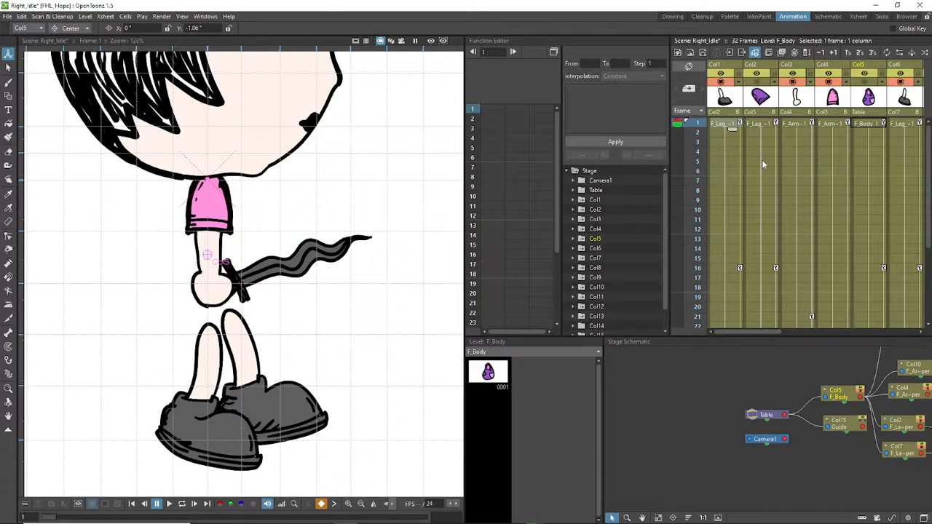
# Step: Move the center of the F_Leg_R_Lower level in Col1 to the top of the lower leg, about X 0.3", Y -1.94"
pyautogui.click(726, 125)
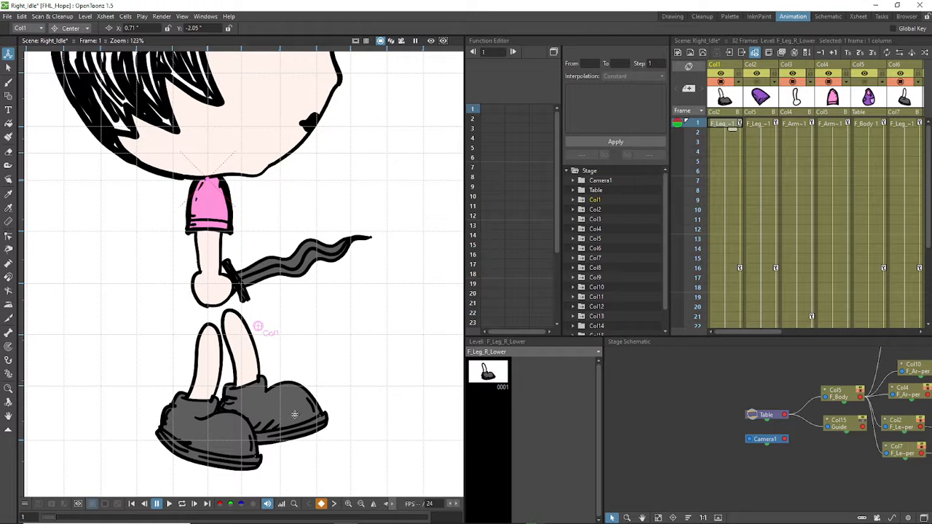
pyautogui.click(720, 81)
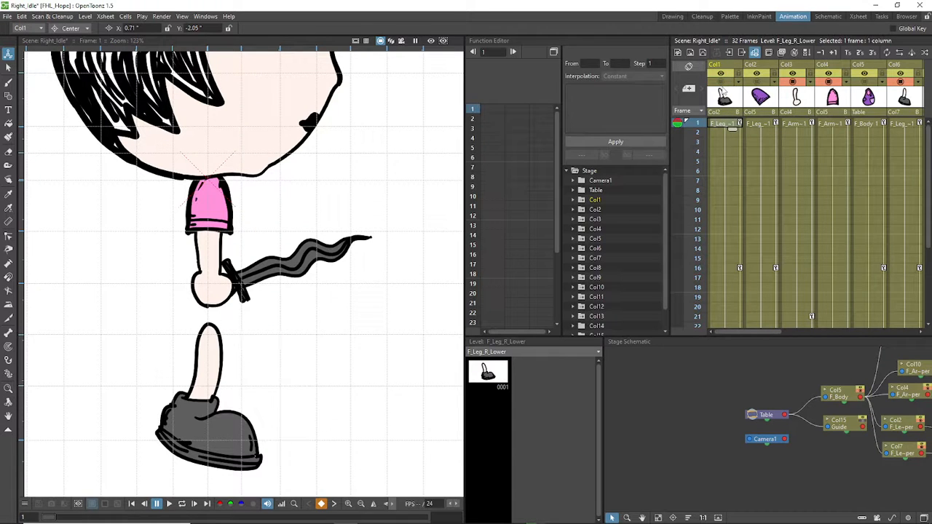
pyautogui.click(721, 83)
pyautogui.moveTo(258, 326); pyautogui.dragTo(230, 319)
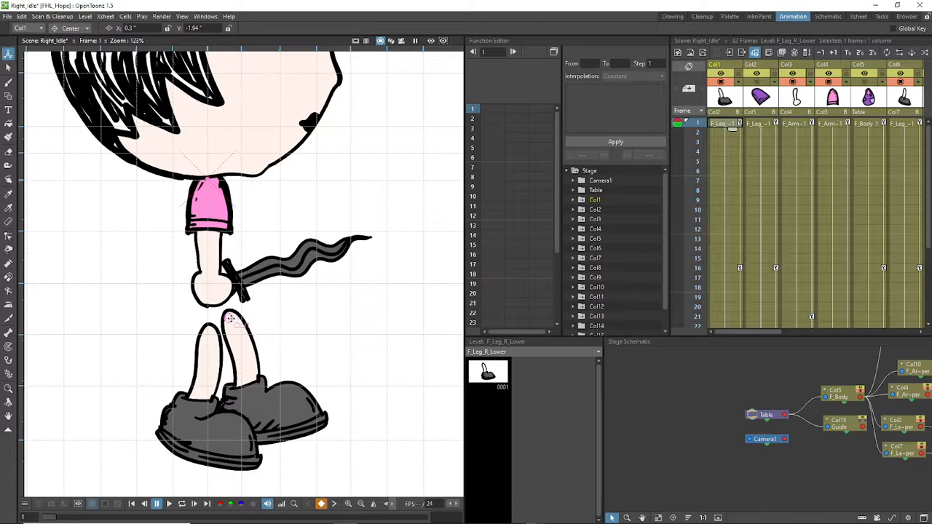
# Step: Redisplay F_Leg_R_Upper in Col2, move its center to about X 0", Y -1.88", and rotate its drawing about 4.41° with a slight shift
pyautogui.click(759, 123)
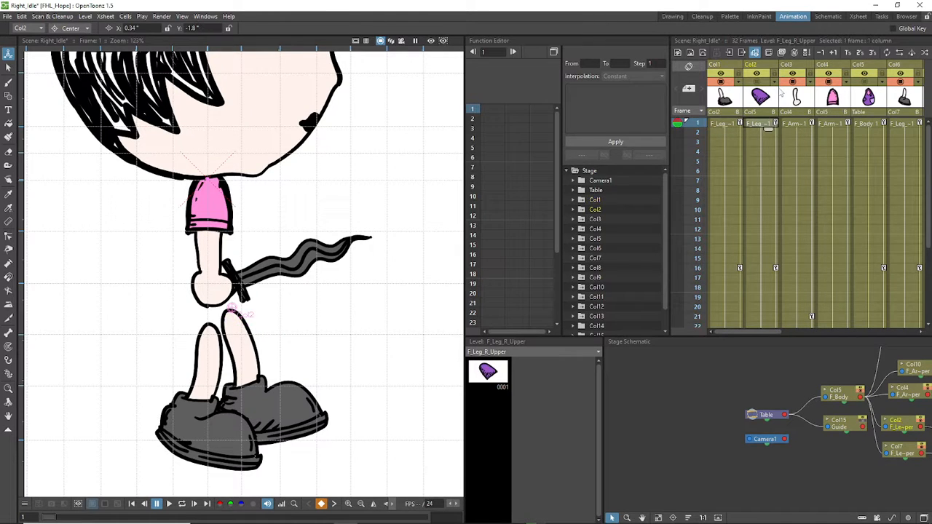
pyautogui.click(757, 82)
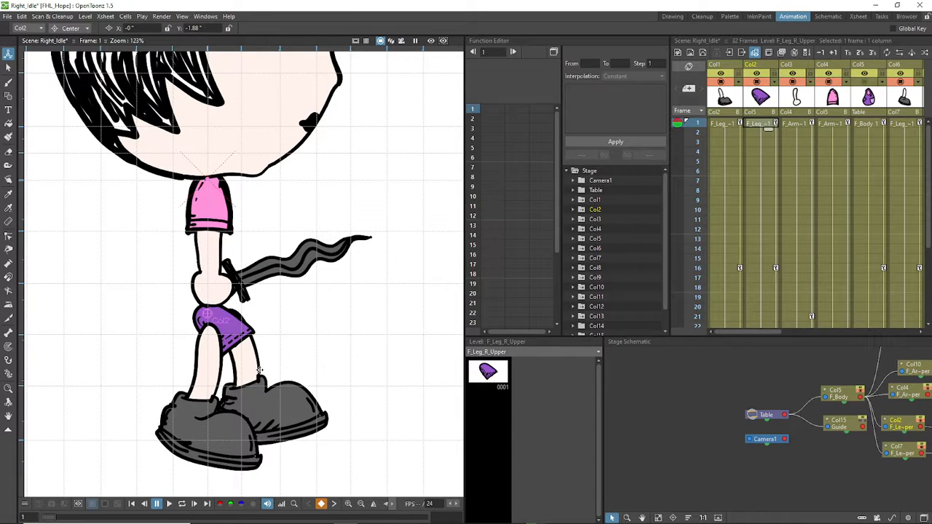
pyautogui.click(766, 101)
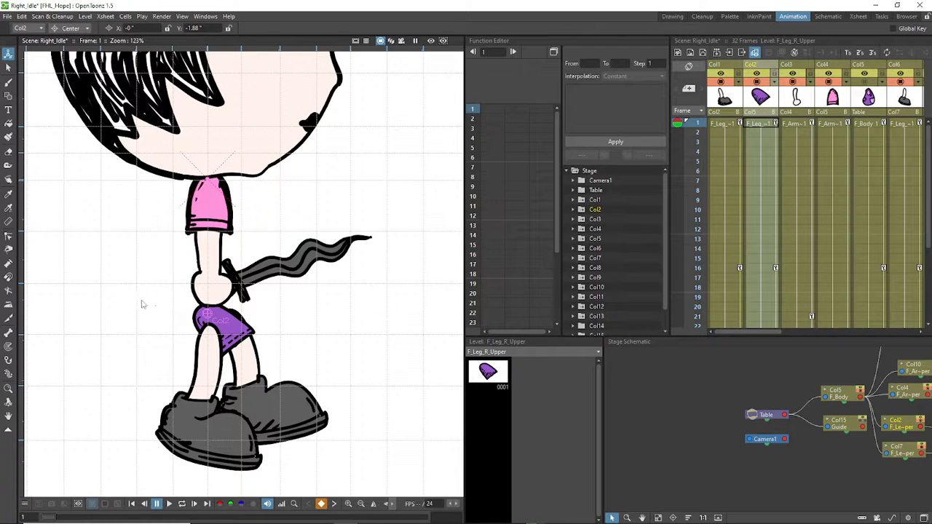
pyautogui.press('s')
pyautogui.moveTo(143, 300); pyautogui.dragTo(225, 329)
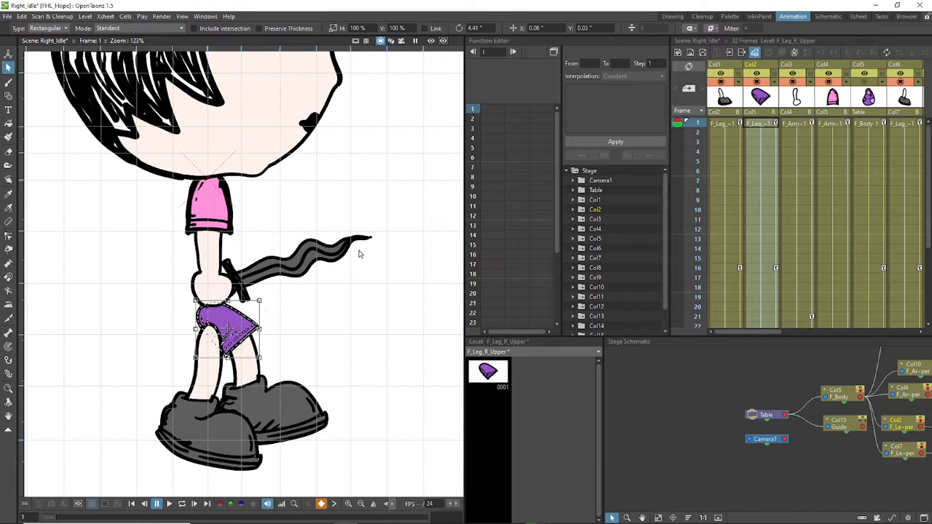
pyautogui.click(8, 54)
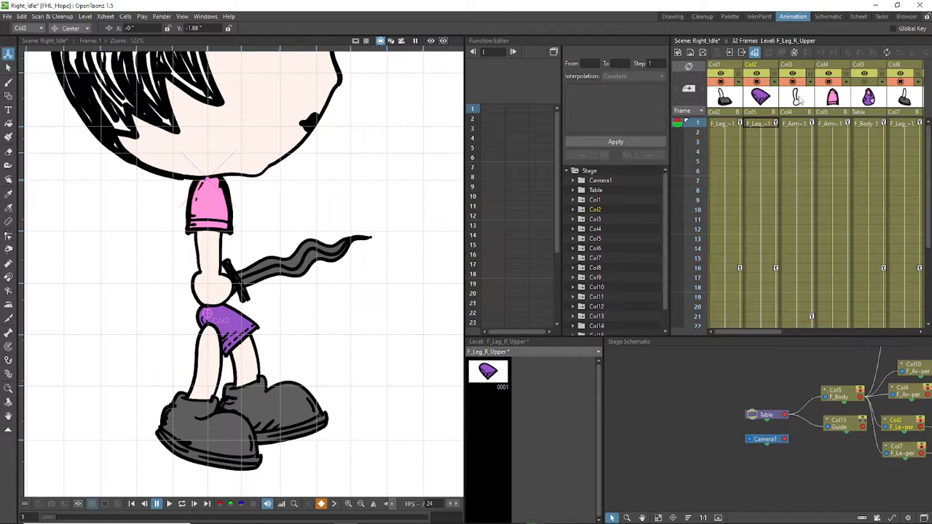
# Step: Redisplay F_Leg_L_Upper in Col7 and move its center to the top of the upper leg, about X -0.04", Y -1.65"
pyautogui.moveTo(784, 330); pyautogui.dragTo(859, 328)
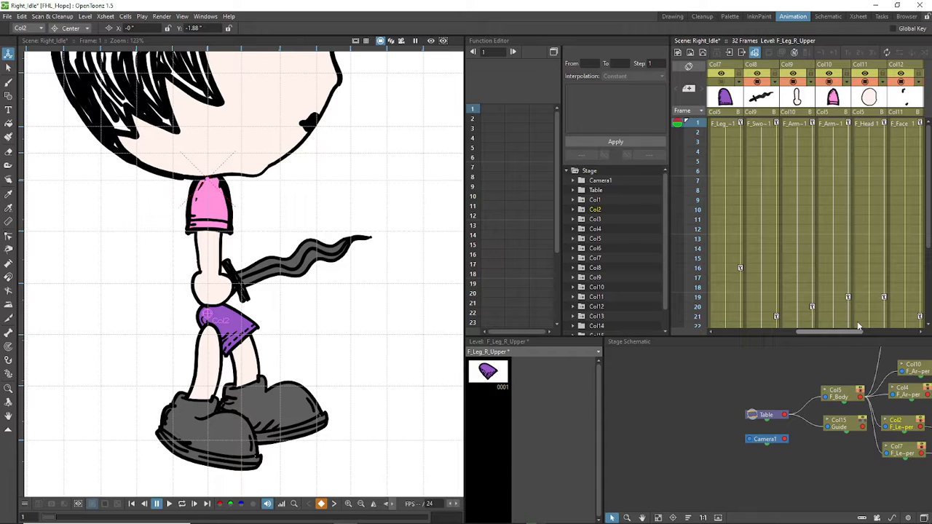
pyautogui.click(723, 85)
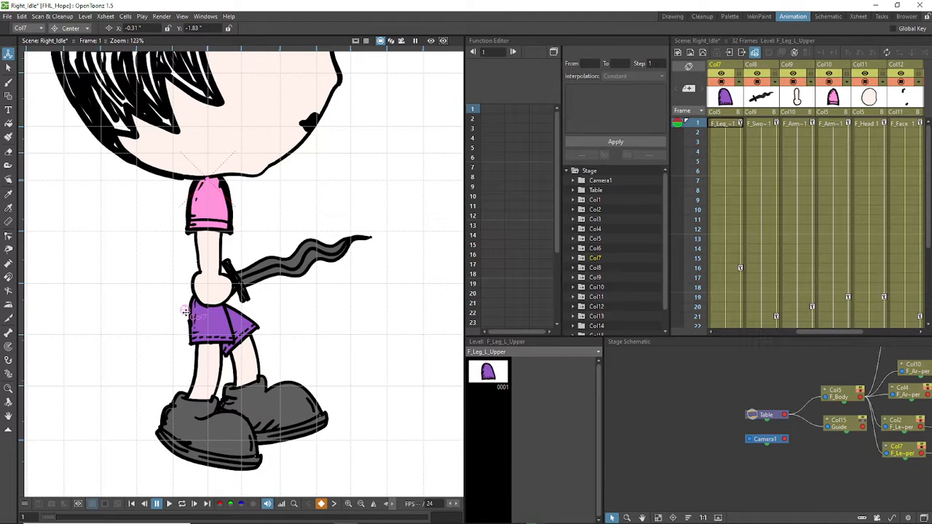
pyautogui.moveTo(187, 312); pyautogui.dragTo(204, 298)
pyautogui.moveTo(191, 343); pyautogui.dragTo(192, 343)
# Step: Shift the F_Leg_L_Upper drawing down about 0.06" and readjust its center to about X -0.03", Y -1.69"
pyautogui.click(9, 68)
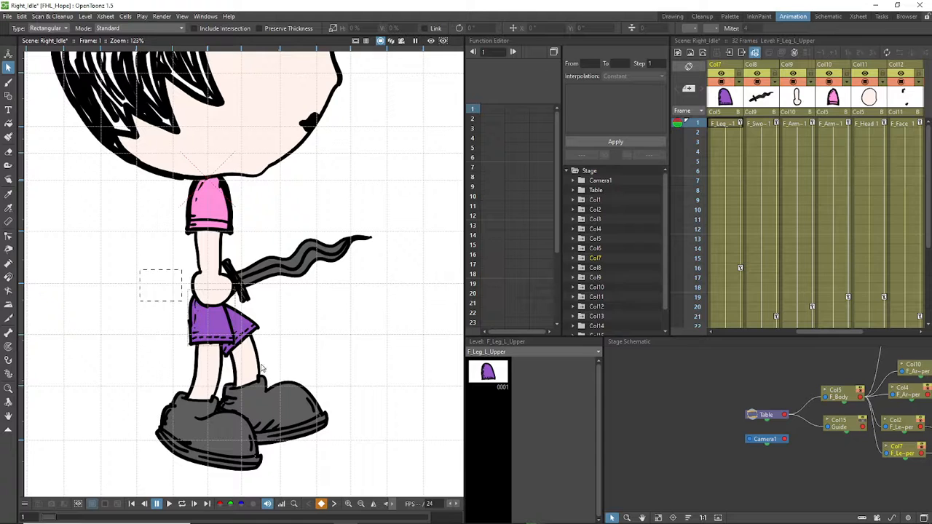
pyautogui.click(211, 318)
pyautogui.moveTo(210, 318); pyautogui.dragTo(211, 323)
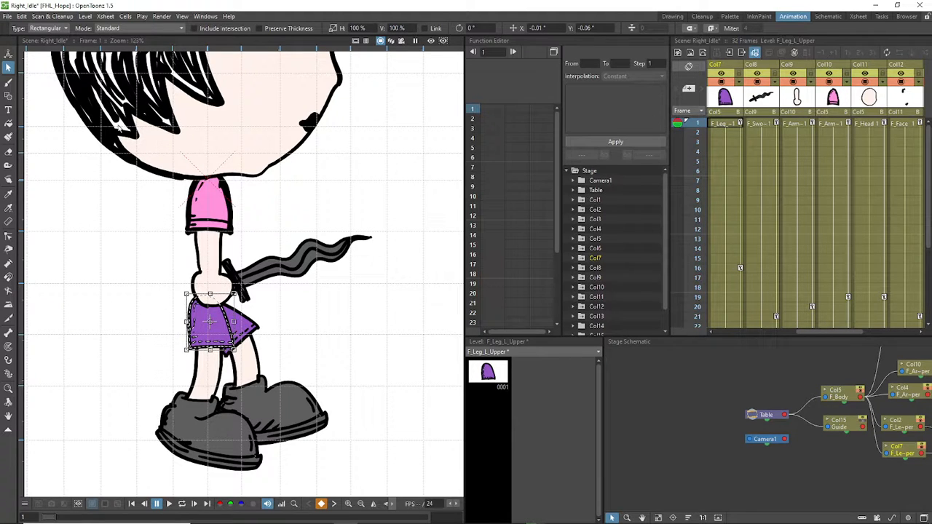
pyautogui.press('a')
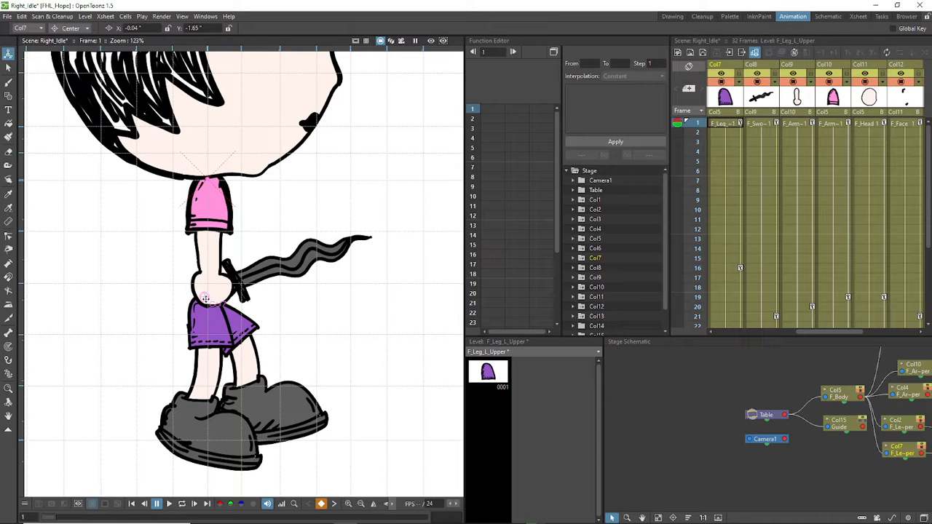
pyautogui.moveTo(205, 298); pyautogui.dragTo(206, 302)
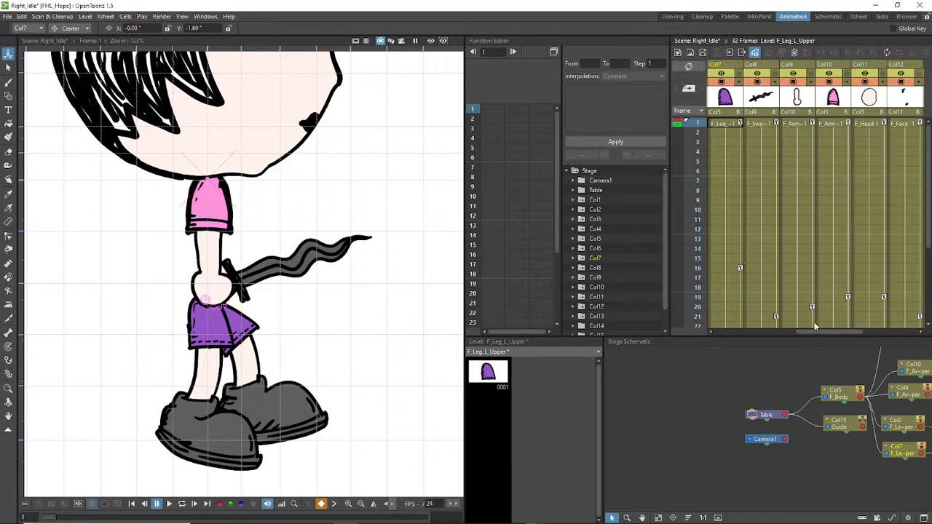
# Step: Hide F_Leg_L_Upper in Col7 and move the center of F_Leg_L_Lower in Col6 to the knee, about X 0.03", Y -2.12"
pyautogui.moveTo(816, 331); pyautogui.dragTo(793, 335)
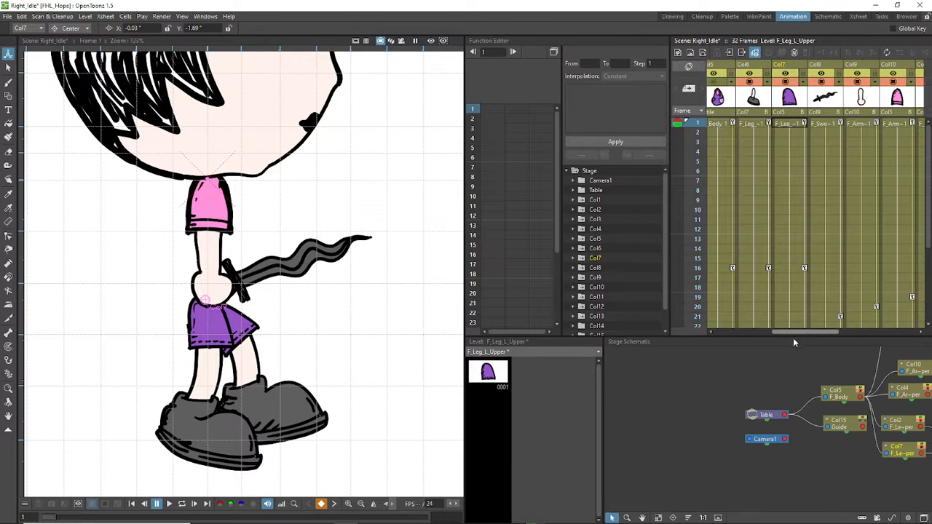
pyautogui.click(750, 123)
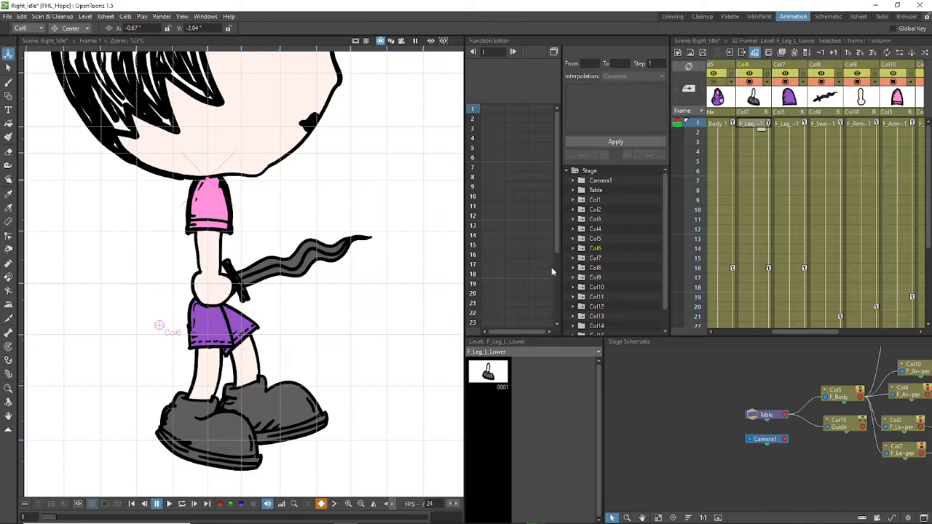
pyautogui.click(785, 124)
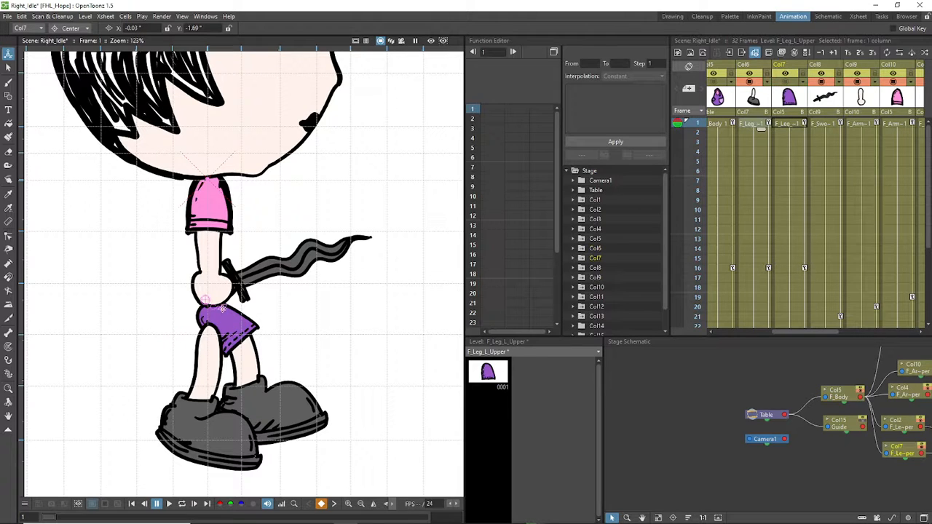
pyautogui.click(755, 124)
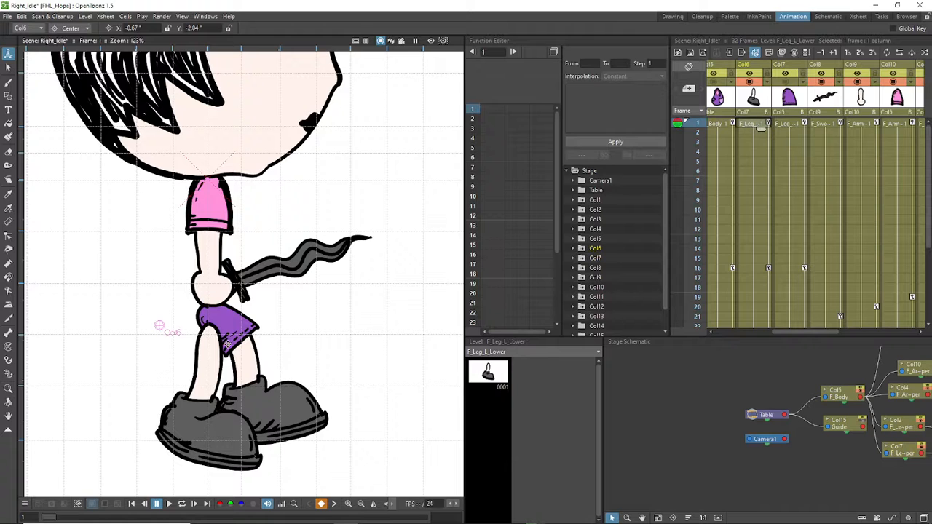
pyautogui.moveTo(159, 326); pyautogui.dragTo(209, 332)
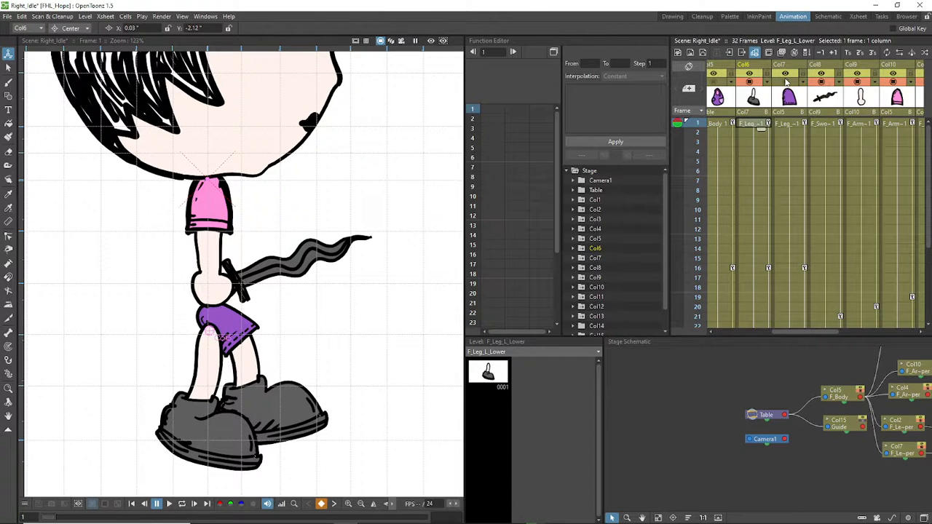
# Step: Redisplay the F_Leg_L_Upper level in Col7 and the F_Body level in Col5
pyautogui.click(786, 123)
pyautogui.scroll(-3, 313, 310)
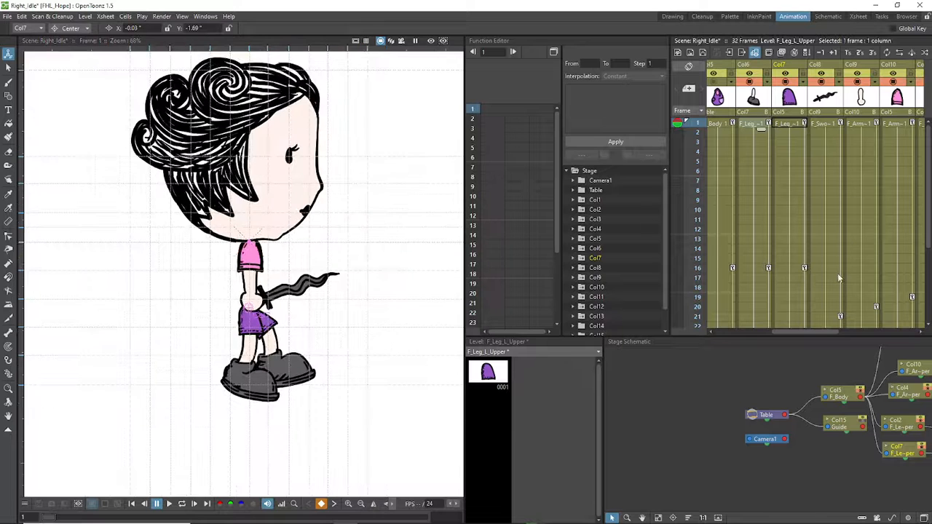
pyautogui.moveTo(815, 331); pyautogui.dragTo(704, 354)
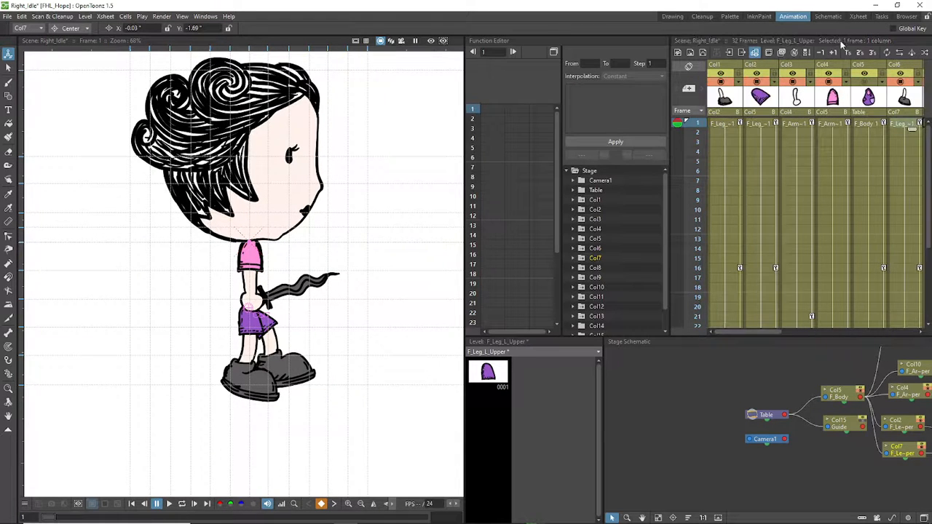
pyautogui.click(868, 82)
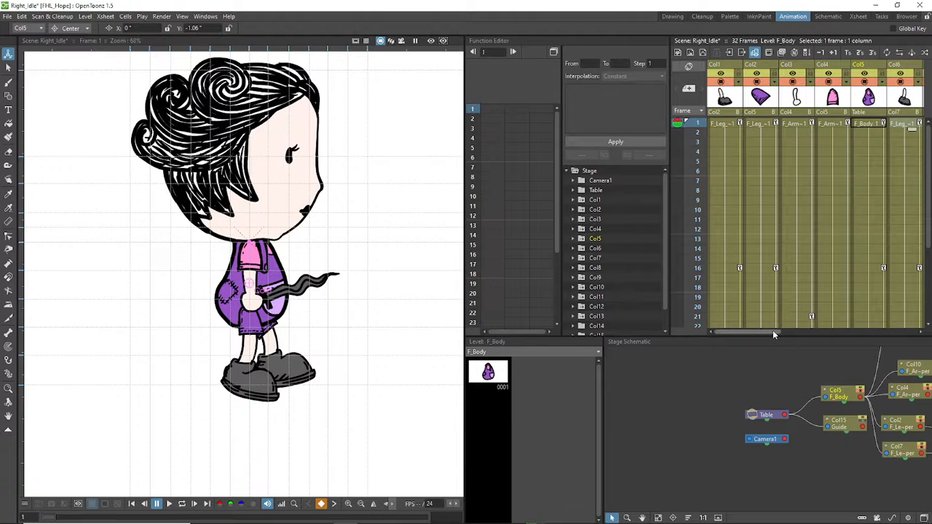
# Step: Play the idle animation in a loop with all body parts displayed, and pause it after reviewing the leg motion
pyautogui.moveTo(772, 330); pyautogui.dragTo(868, 332)
pyautogui.click(8, 67)
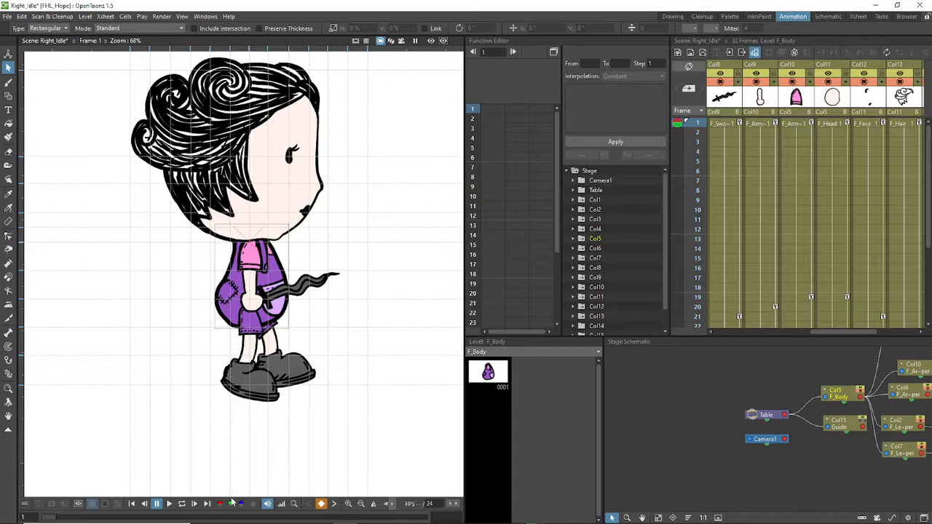
pyautogui.click(182, 504)
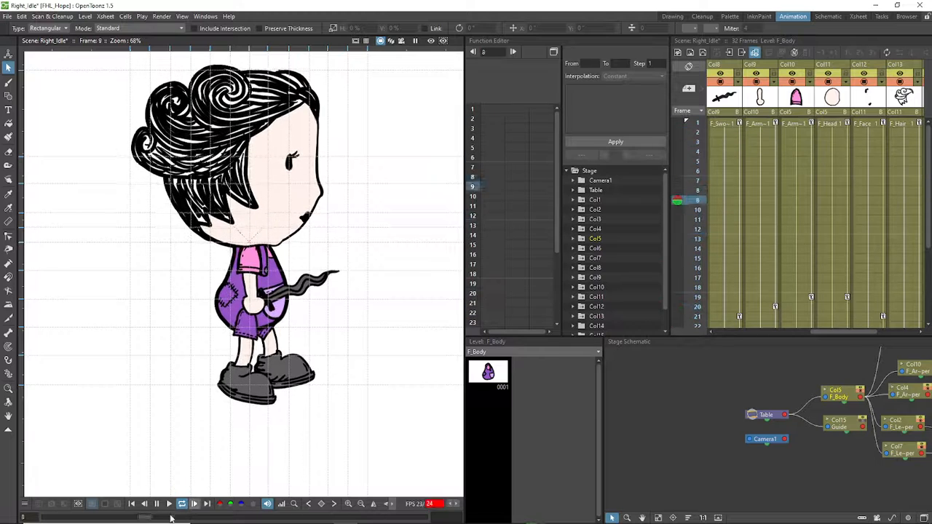
pyautogui.click(157, 503)
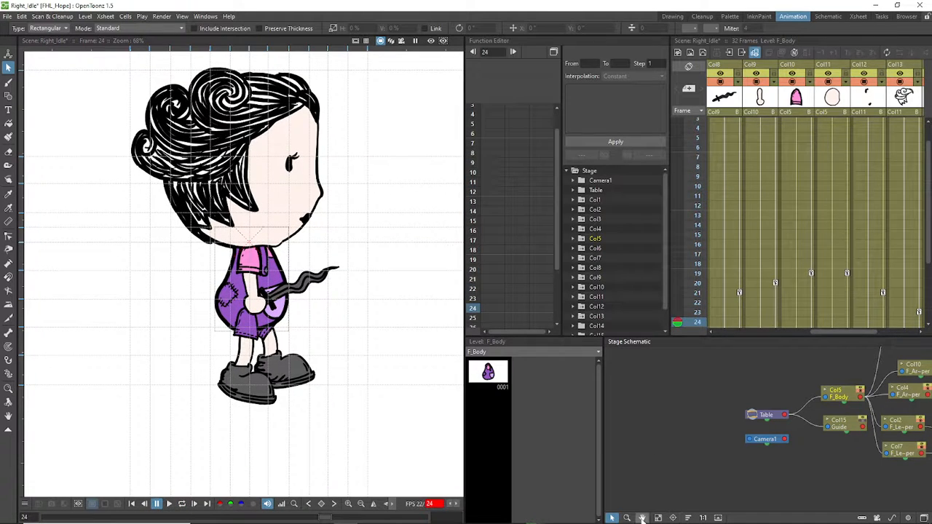
# Step: Tidy the leg nodes in the stage schematic by lining up Col1 beside Col2 and Col6 beside Col7
pyautogui.click(641, 518)
pyautogui.moveTo(845, 447); pyautogui.dragTo(696, 475)
pyautogui.scroll(-2, 695, 475)
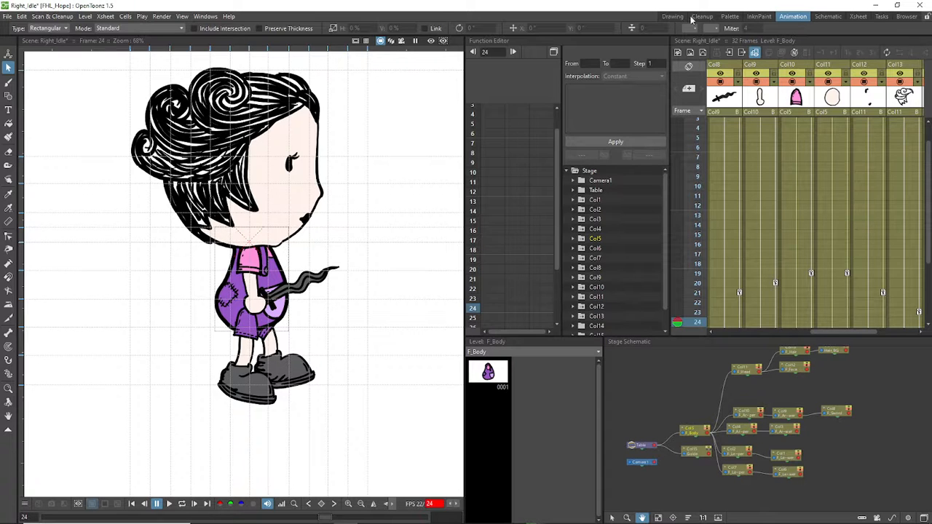
pyautogui.moveTo(833, 332); pyautogui.dragTo(705, 345)
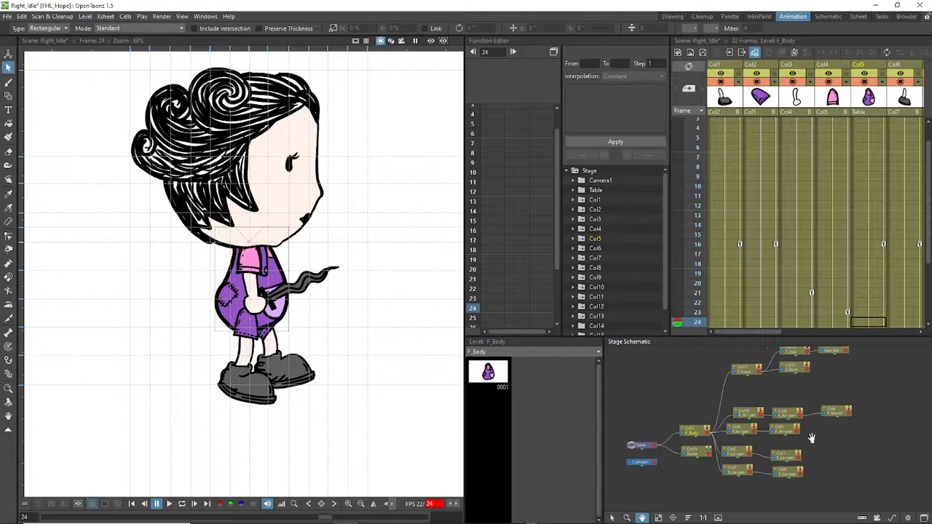
pyautogui.scroll(3, 813, 440)
pyautogui.moveTo(813, 448); pyautogui.dragTo(837, 375)
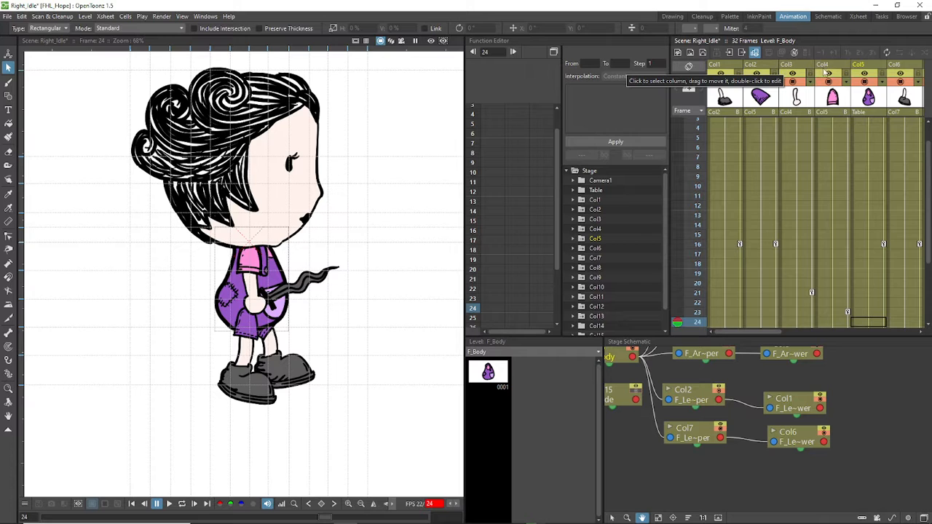
pyautogui.moveTo(774, 331); pyautogui.dragTo(814, 331)
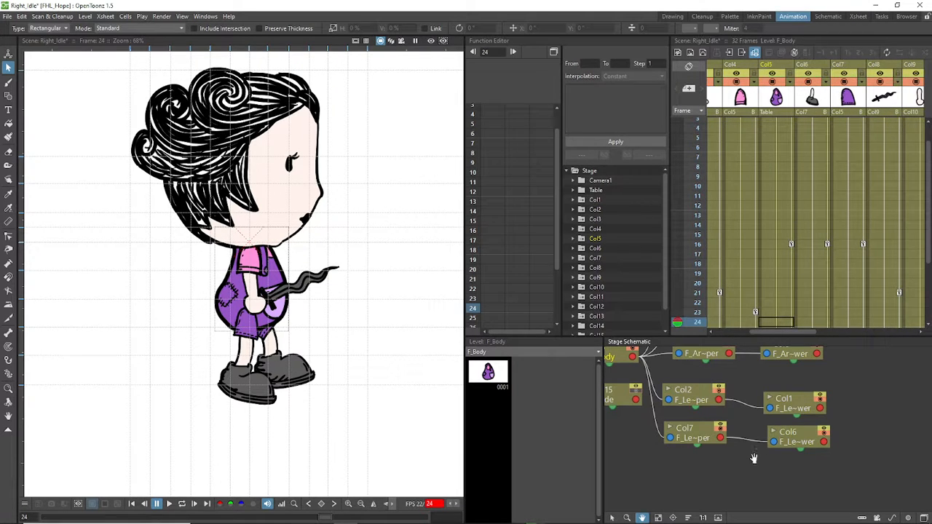
pyautogui.moveTo(803, 400)
pyautogui.mouseDown()
pyautogui.moveTo(799, 391)
pyautogui.moveTo(819, 411)
pyautogui.mouseUp()
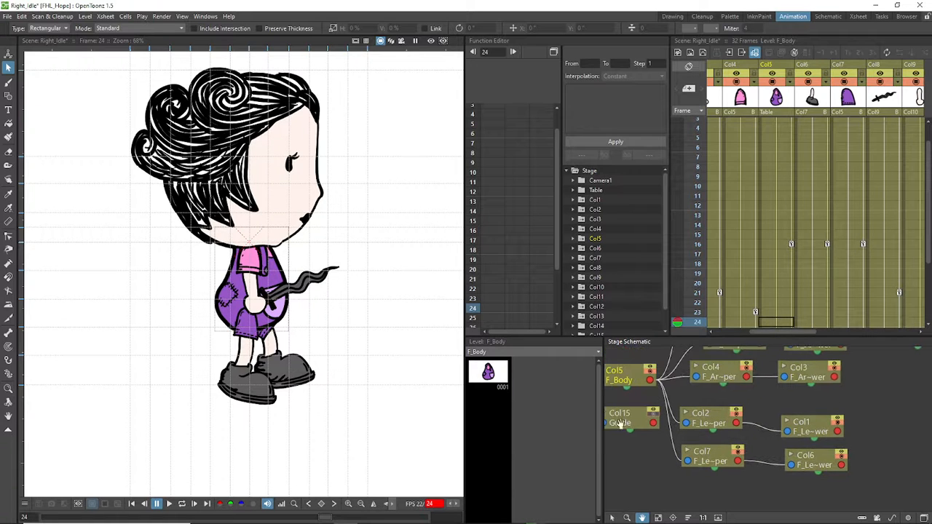
pyautogui.click(611, 517)
pyautogui.click(817, 416)
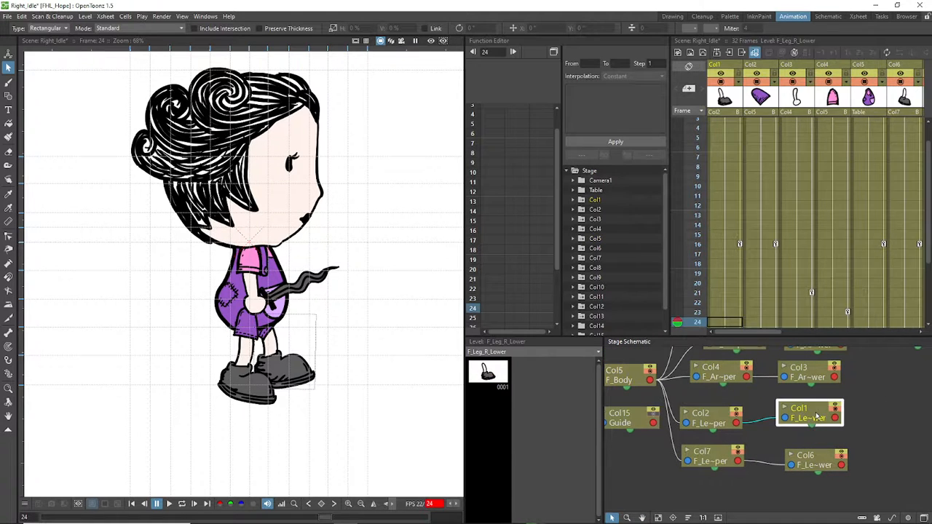
pyautogui.click(815, 466)
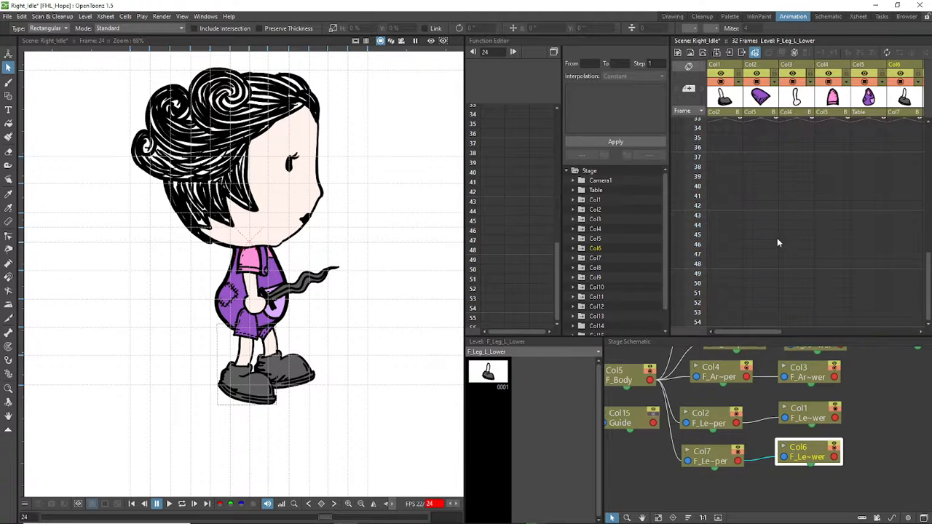
# Step: Examine the leg pose and the leg columns' keyframes at frame 16, comparing it with the frames that follow
pyautogui.scroll(1, 778, 237)
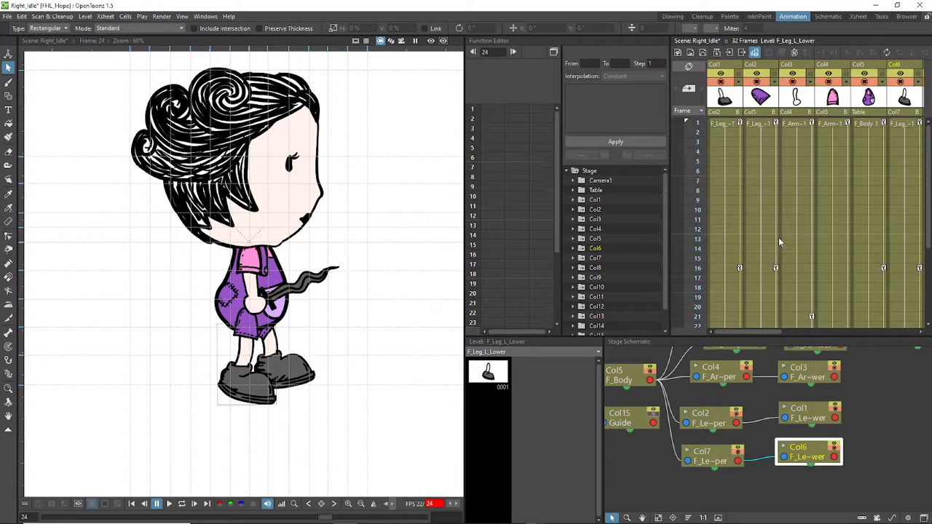
pyautogui.click(698, 267)
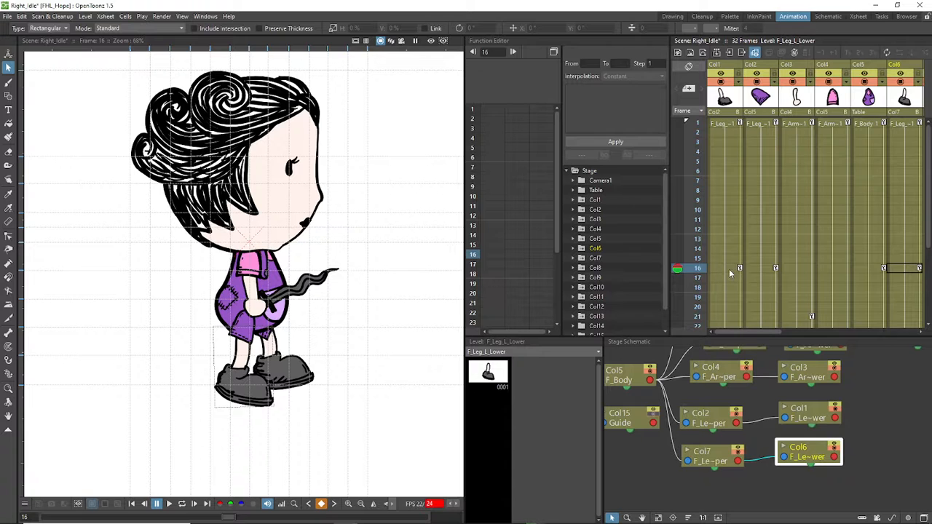
pyautogui.click(761, 268)
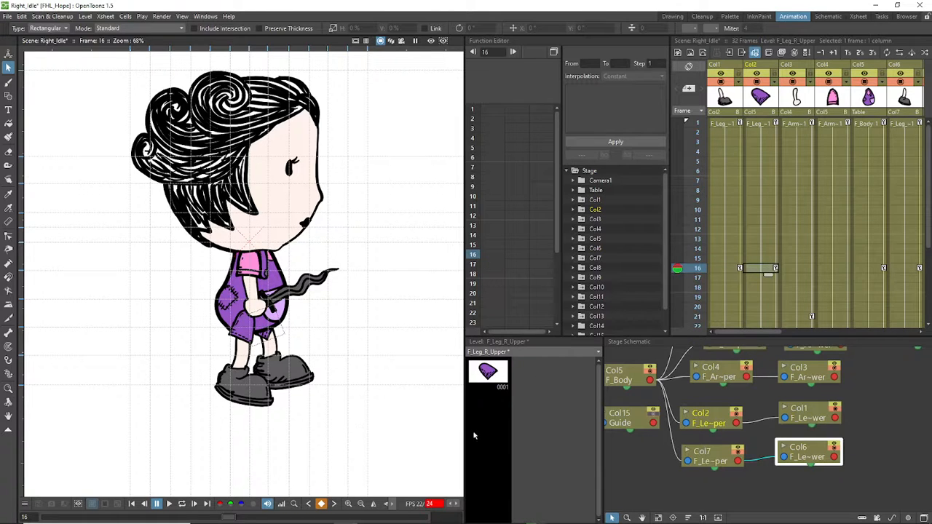
pyautogui.moveTo(698, 268)
pyautogui.mouseDown()
pyautogui.moveTo(703, 118)
pyautogui.moveTo(711, 197)
pyautogui.moveTo(692, 321)
pyautogui.moveTo(707, 117)
pyautogui.moveTo(702, 300)
pyautogui.moveTo(722, 154)
pyautogui.moveTo(715, 270)
pyautogui.moveTo(708, 143)
pyautogui.moveTo(752, 255)
pyautogui.mouseUp()
pyautogui.click(748, 279)
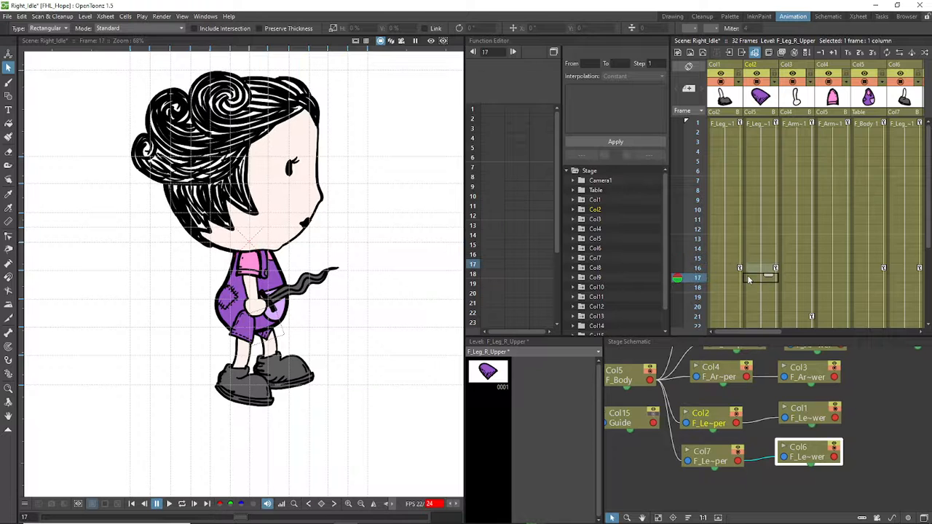
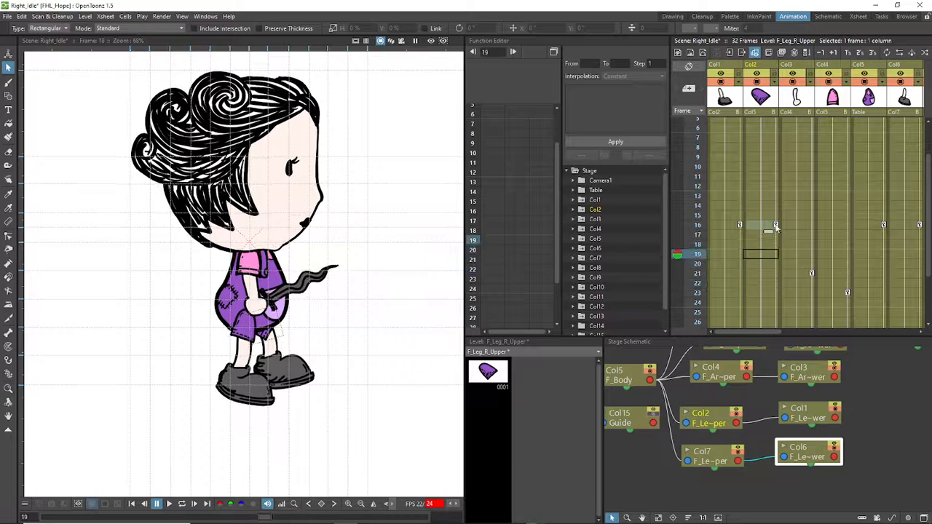
pyautogui.click(774, 225)
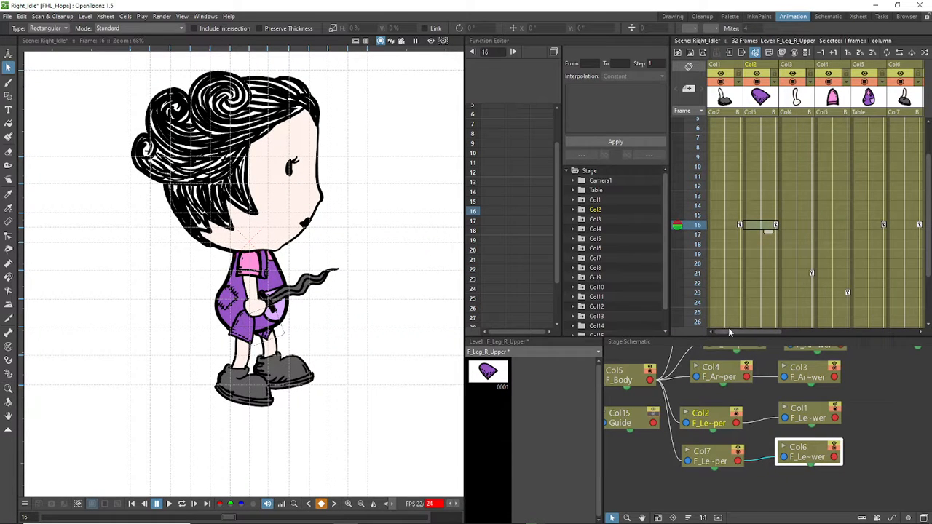
pyautogui.moveTo(728, 332); pyautogui.dragTo(786, 333)
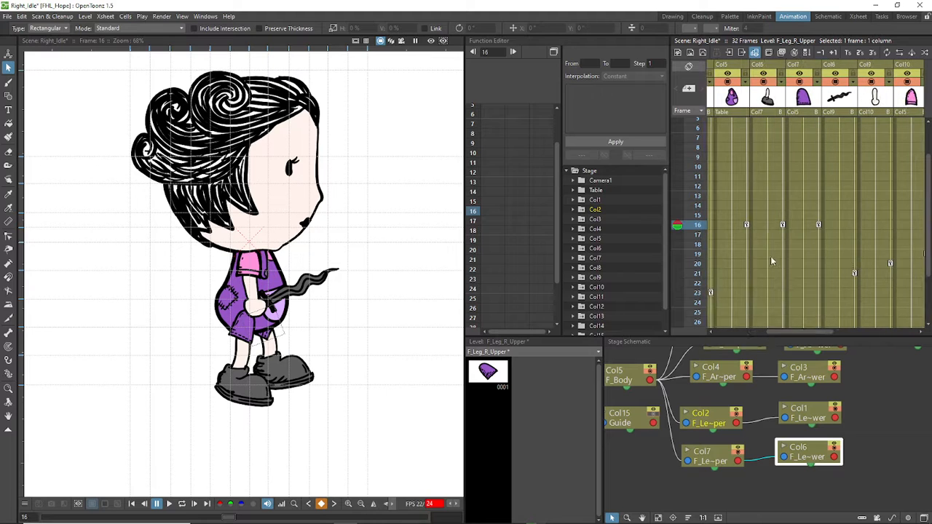
# Step: Pose the right leg slightly forward at frame 16 by adjusting F_Leg_R_Lower and F_Leg_R_Upper with the Skeleton tool in Animate mode
pyautogui.click(773, 225)
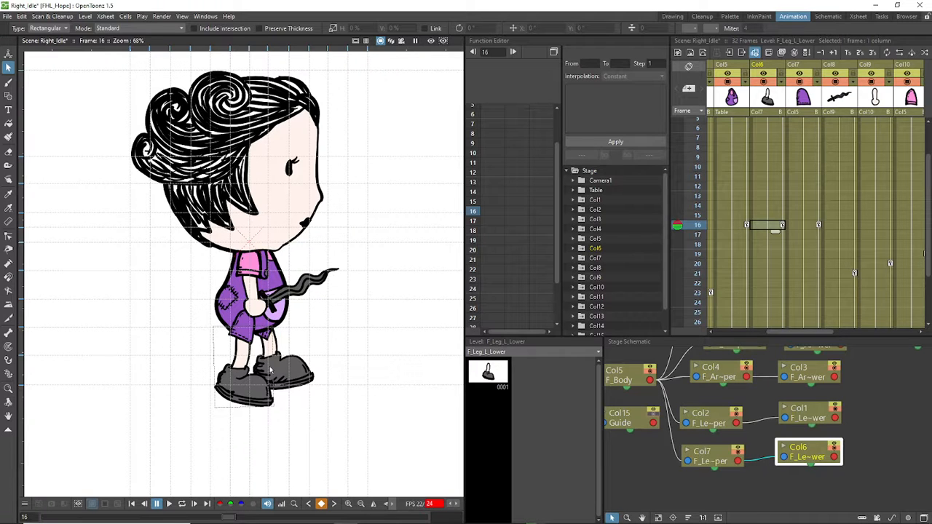
pyautogui.click(8, 333)
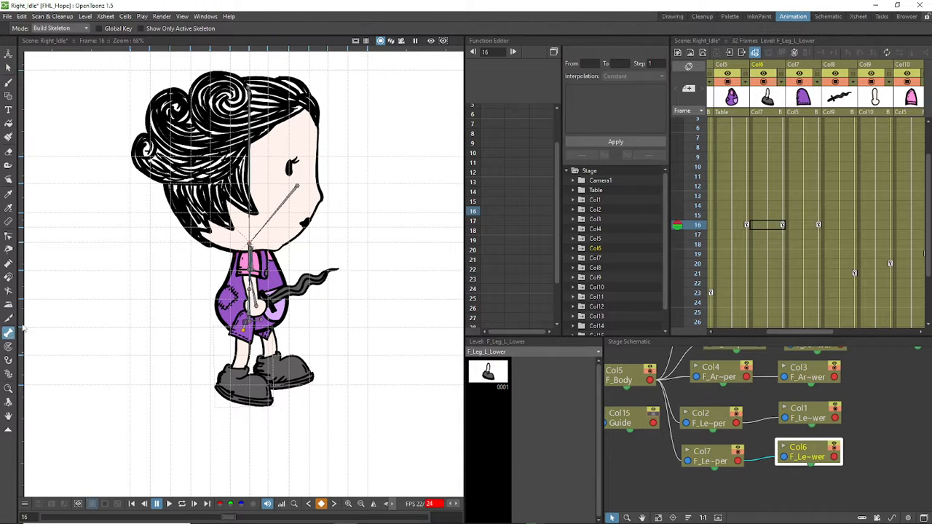
pyautogui.click(71, 28)
pyautogui.click(58, 48)
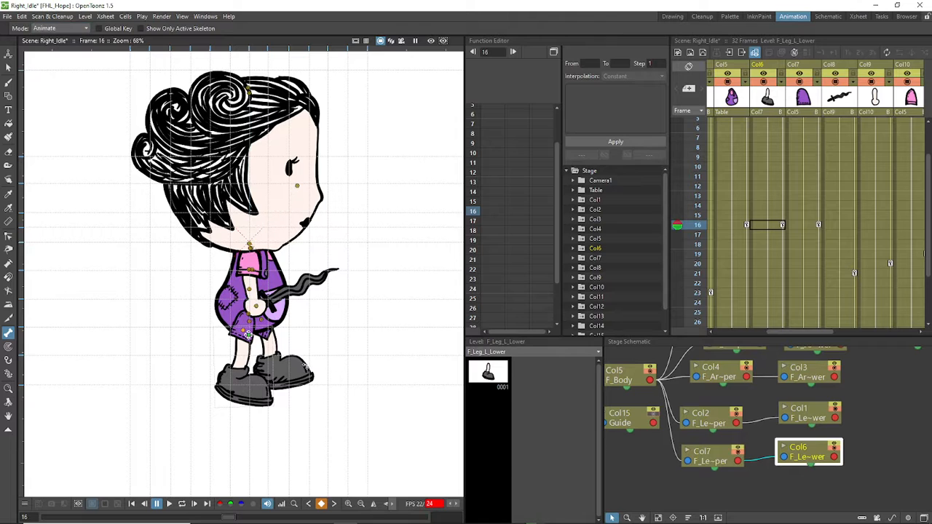
pyautogui.click(768, 100)
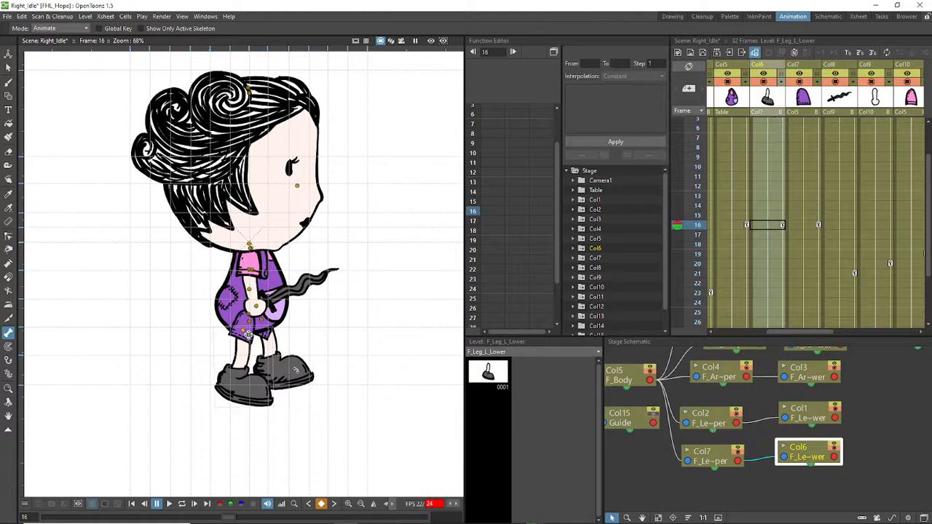
pyautogui.moveTo(313, 375); pyautogui.dragTo(333, 361)
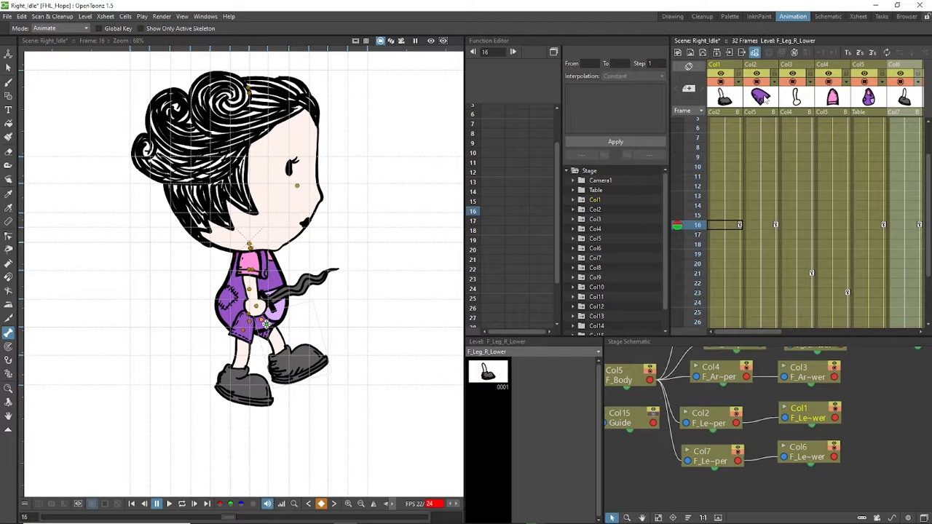
pyautogui.click(763, 100)
pyautogui.moveTo(263, 340); pyautogui.dragTo(259, 344)
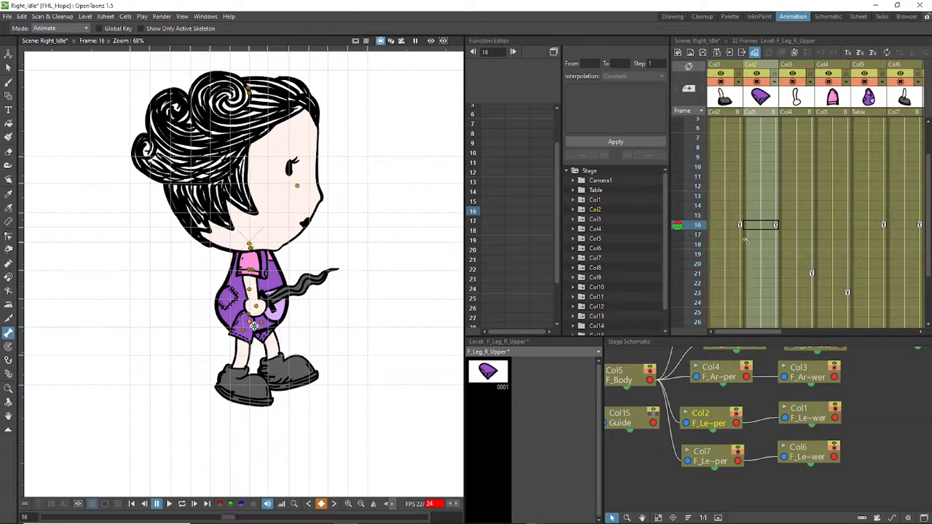
# Step: Return to frame 1 and play the looped animation to review the right leg's adjusted motion
pyautogui.scroll(2, 774, 145)
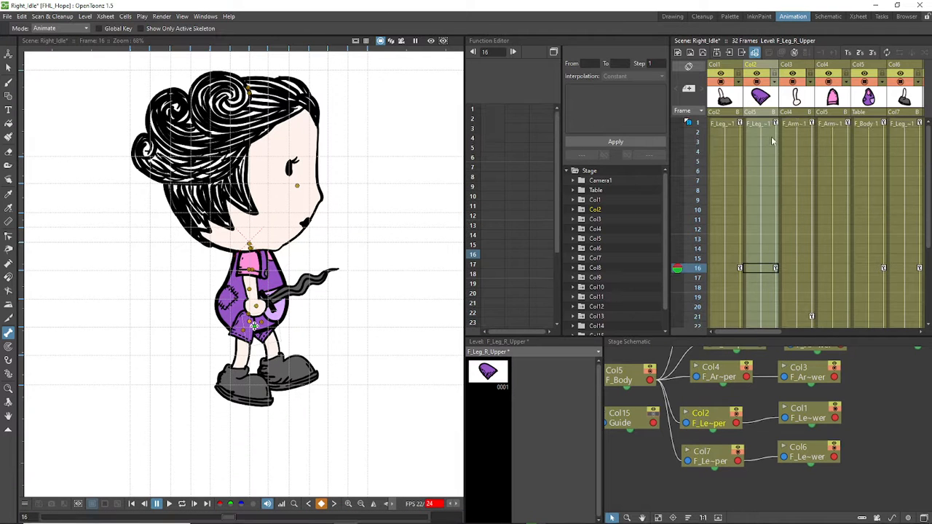
pyautogui.click(763, 124)
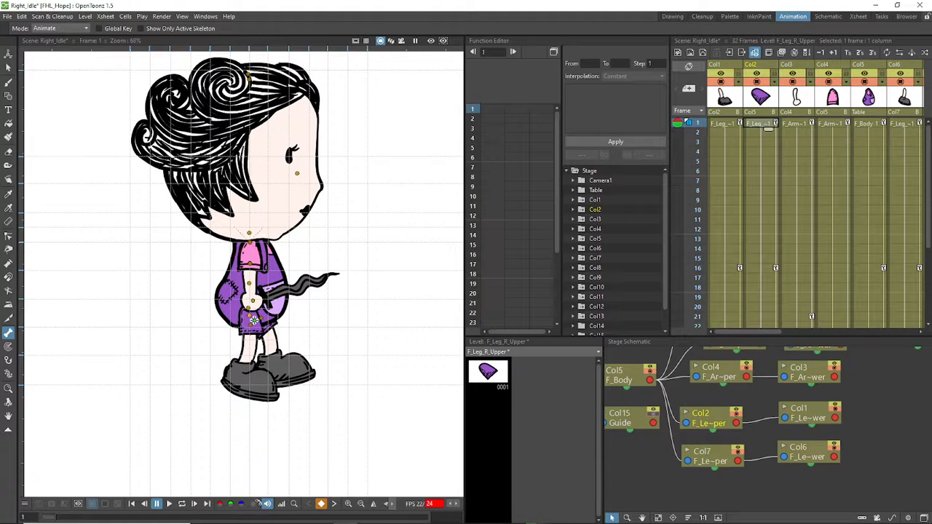
pyautogui.click(182, 503)
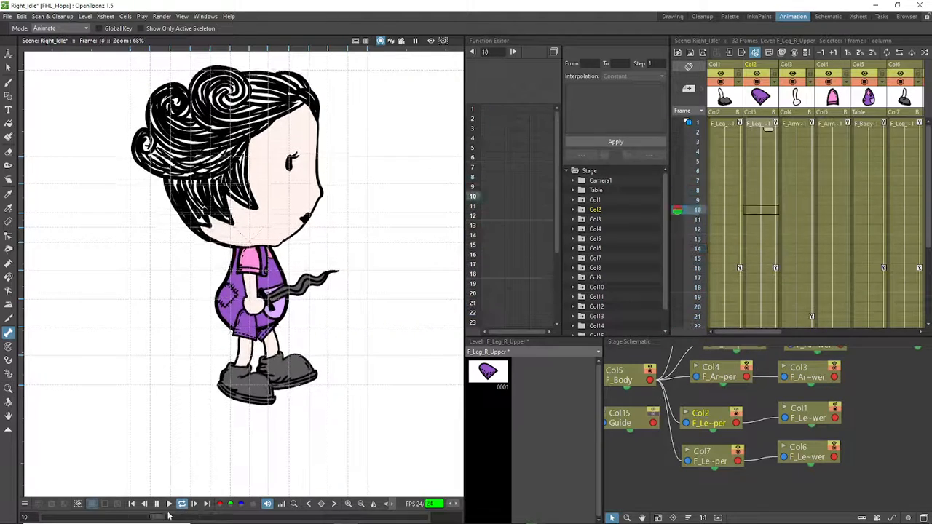
pyautogui.click(157, 503)
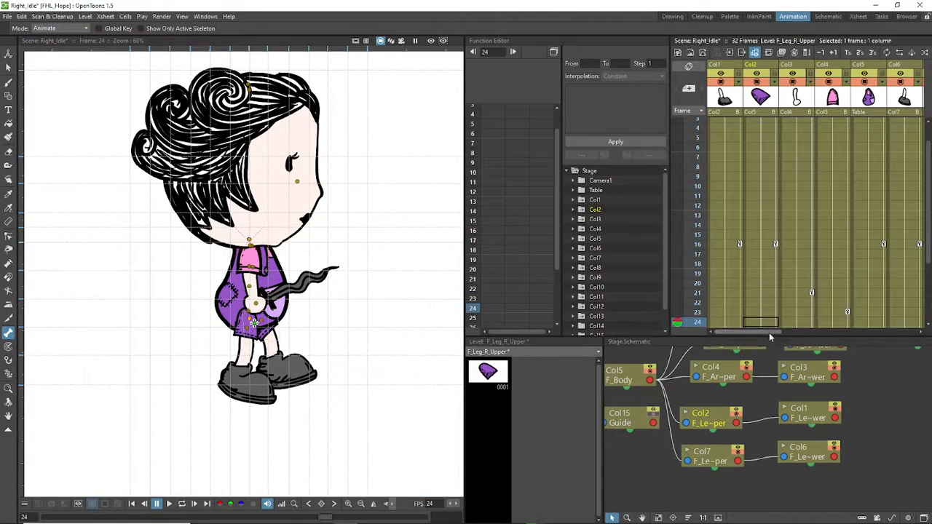
pyautogui.click(755, 71)
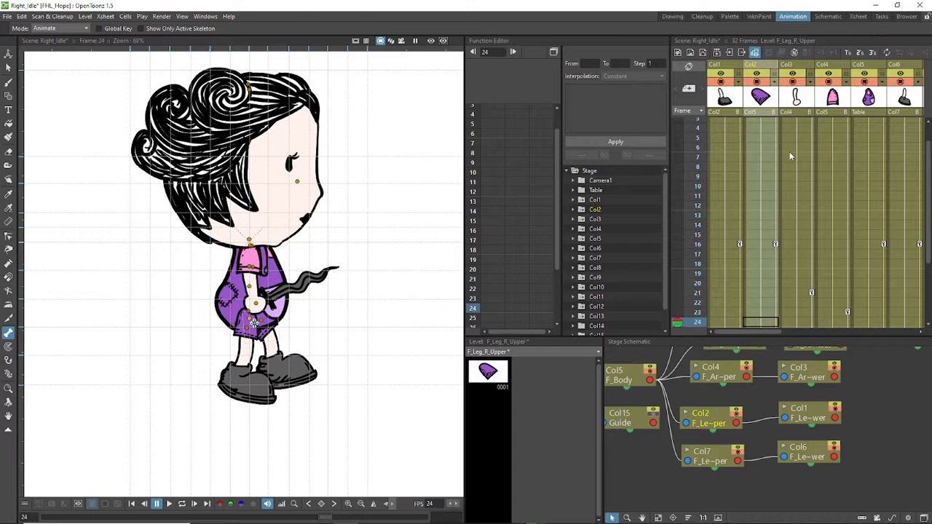
pyautogui.scroll(2, 768, 240)
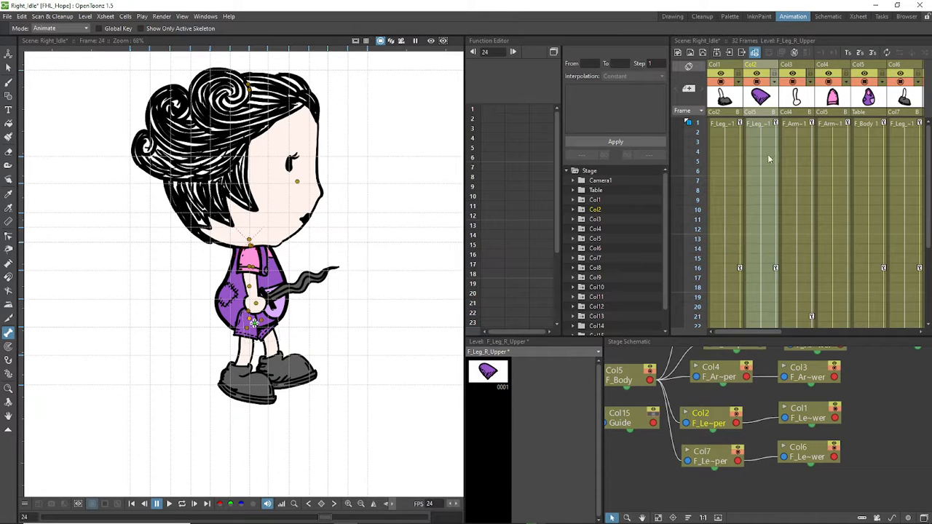
pyautogui.click(693, 269)
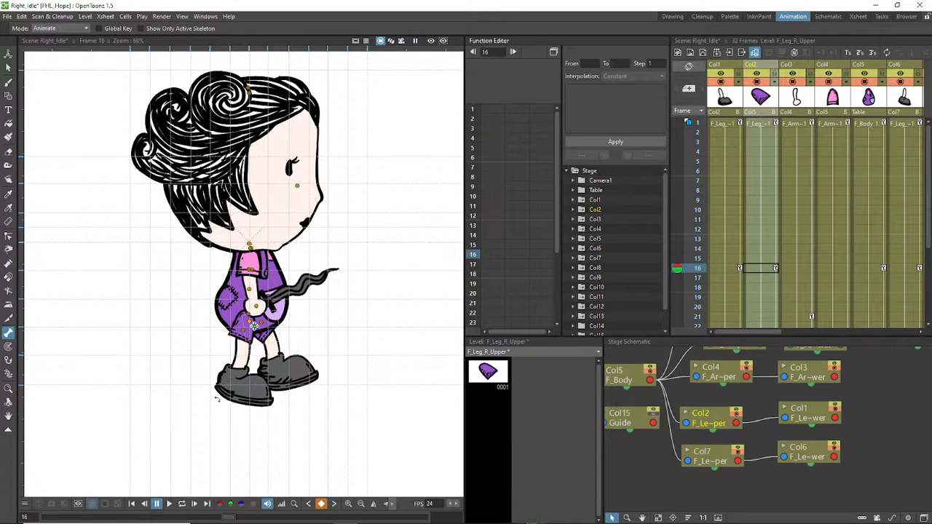
pyautogui.moveTo(263, 342); pyautogui.dragTo(269, 342)
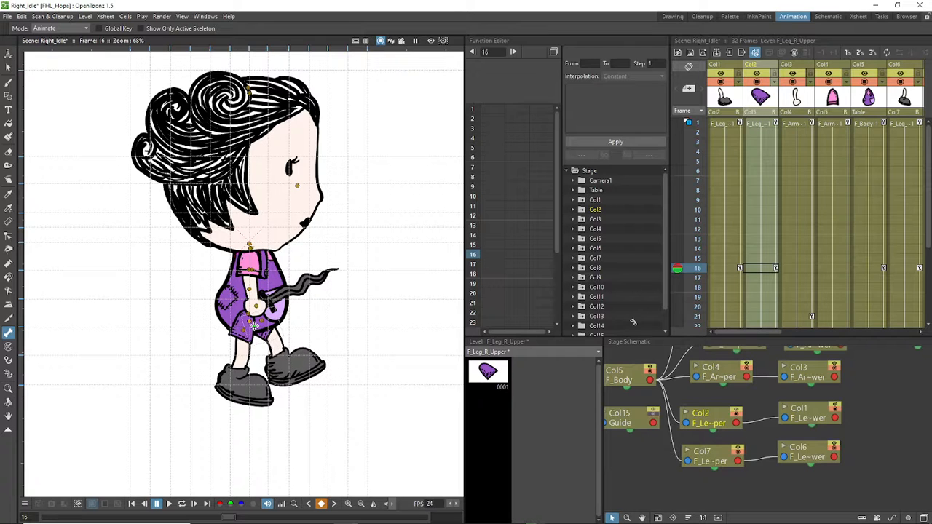
pyautogui.click(764, 124)
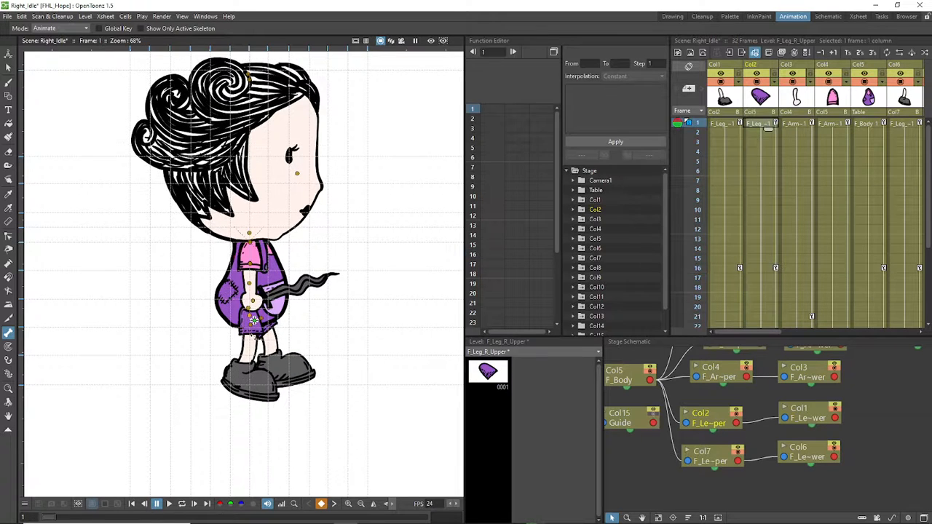
pyautogui.click(702, 270)
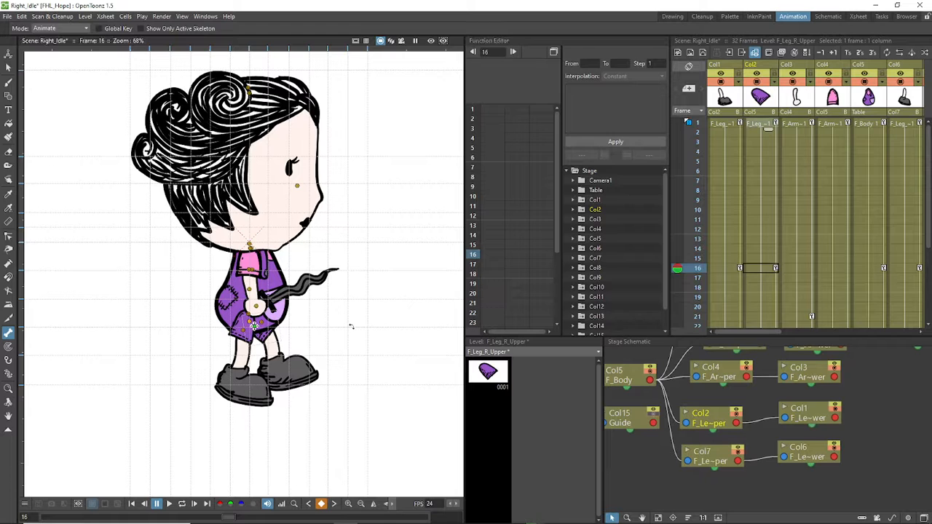
pyautogui.moveTo(225, 330); pyautogui.dragTo(228, 335)
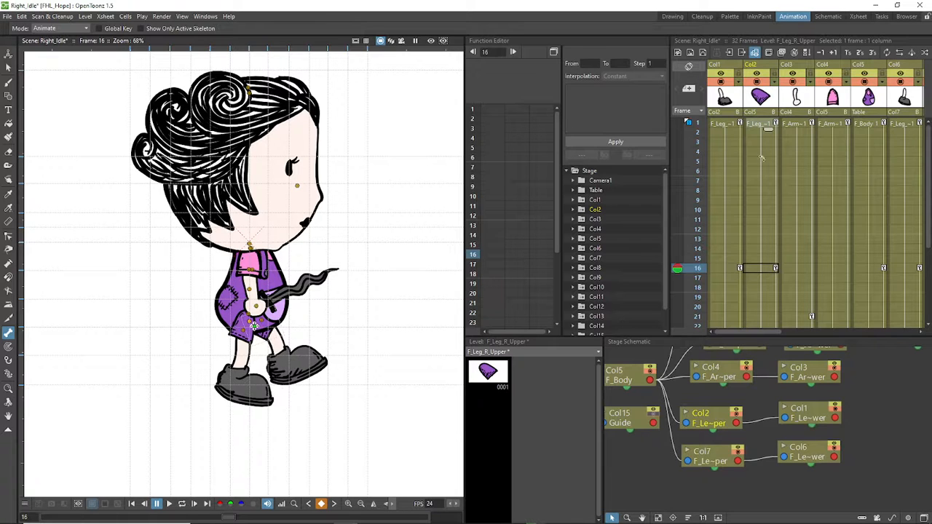
pyautogui.hotkey('ctrl', 'z')
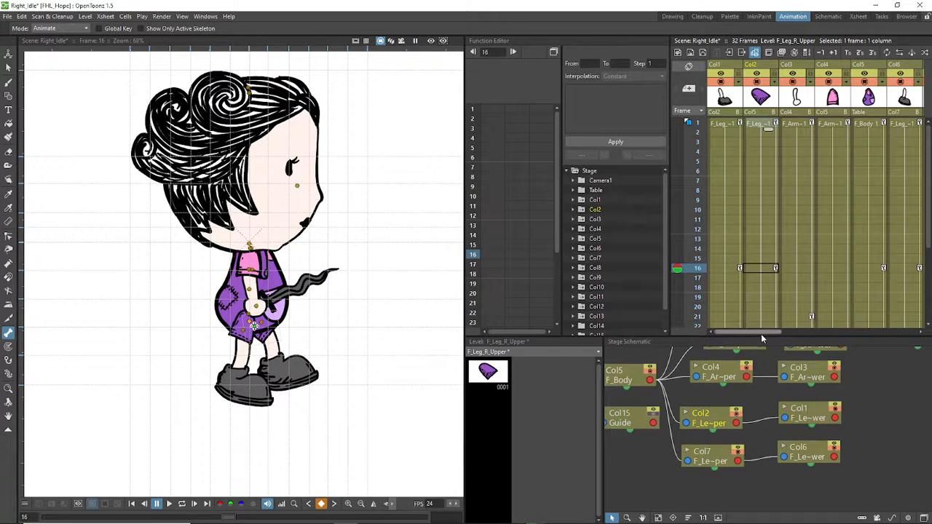
# Step: Pose the left leg at frame 16 by rotating F_Leg_L_Upper forward and F_Leg_L_Lower back with the Skeleton tool
pyautogui.moveTo(761, 333); pyautogui.dragTo(806, 335)
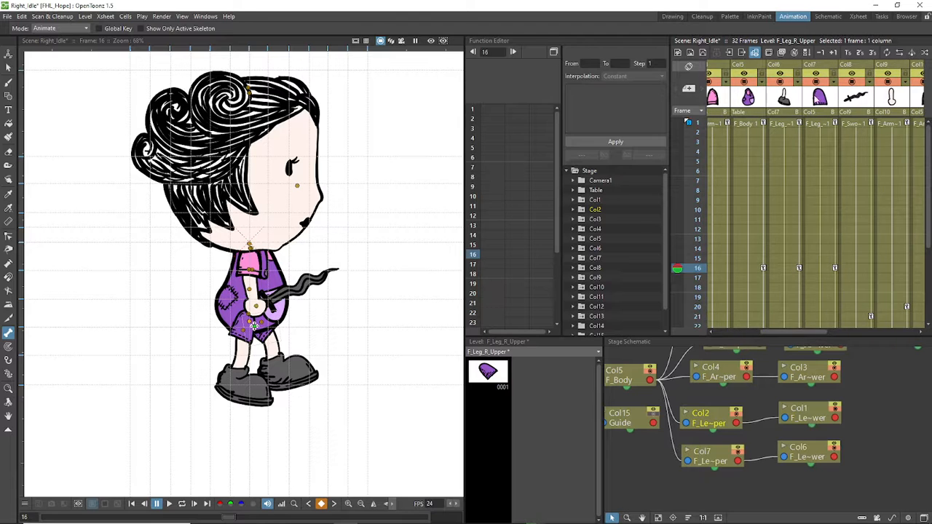
pyautogui.click(828, 123)
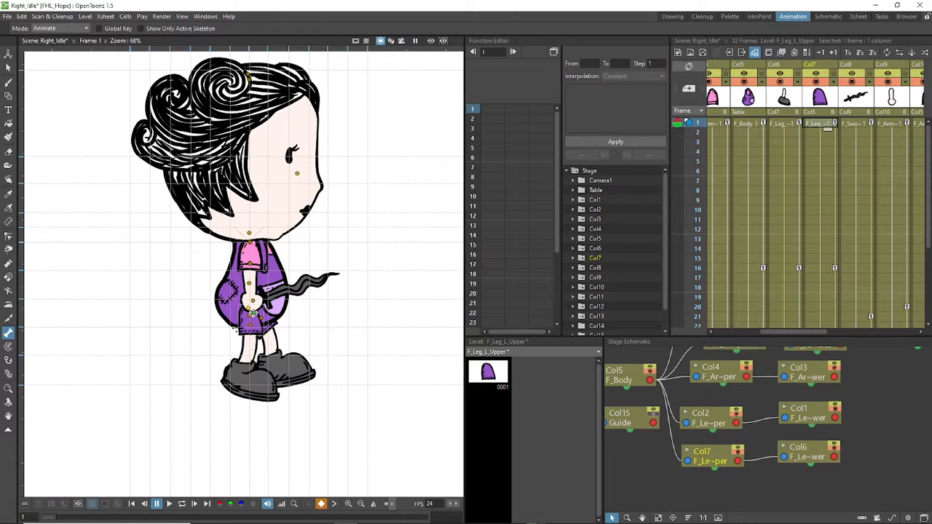
pyautogui.click(697, 269)
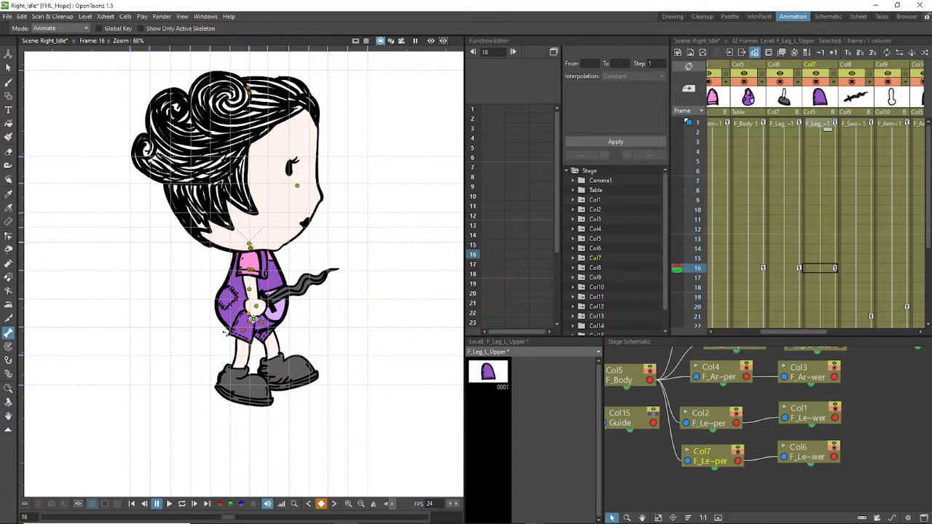
pyautogui.moveTo(225, 331); pyautogui.dragTo(229, 335)
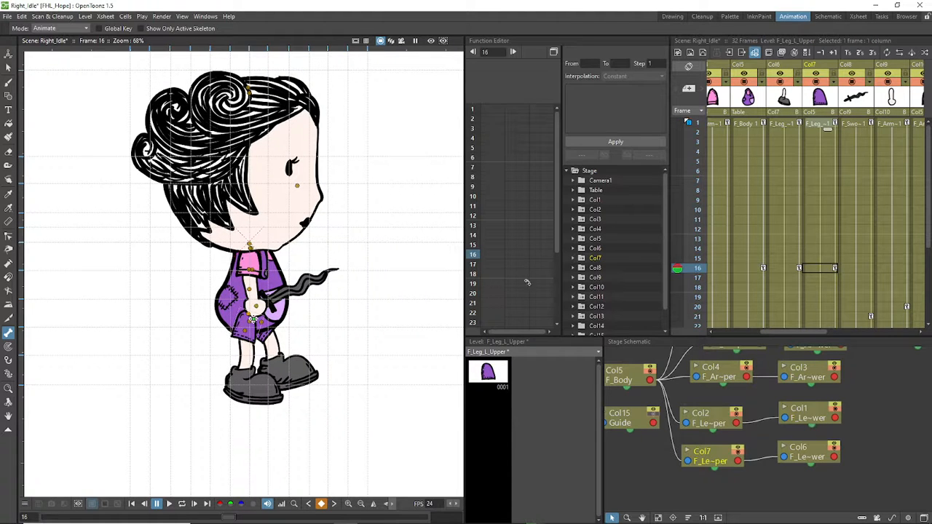
pyautogui.click(786, 125)
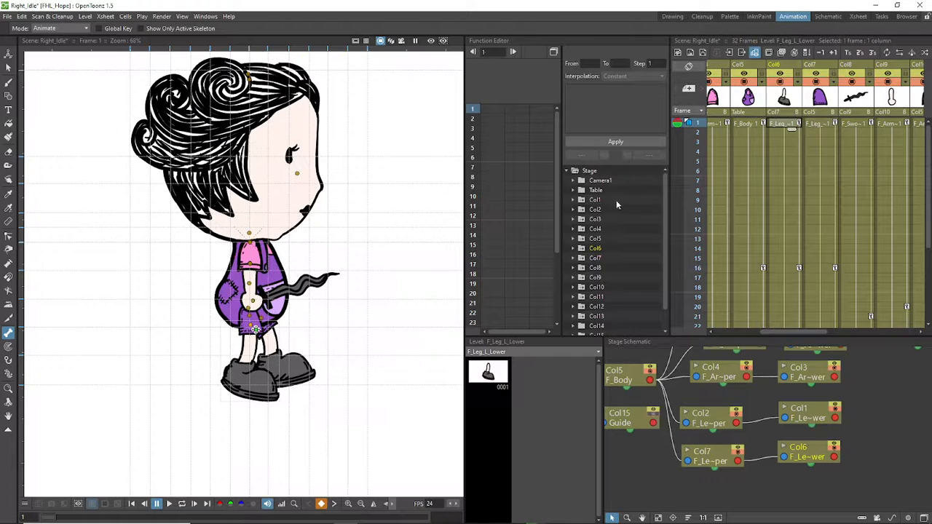
pyautogui.click(697, 268)
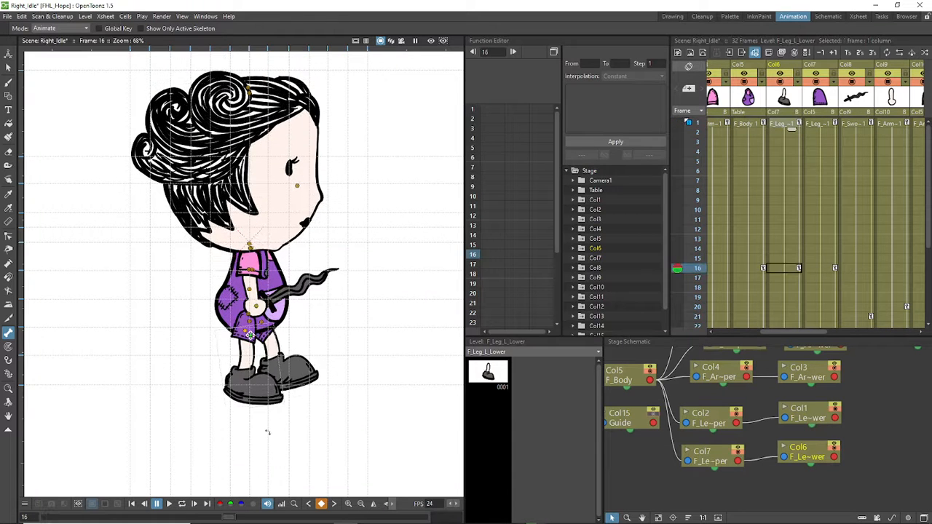
pyautogui.moveTo(285, 405); pyautogui.dragTo(272, 411)
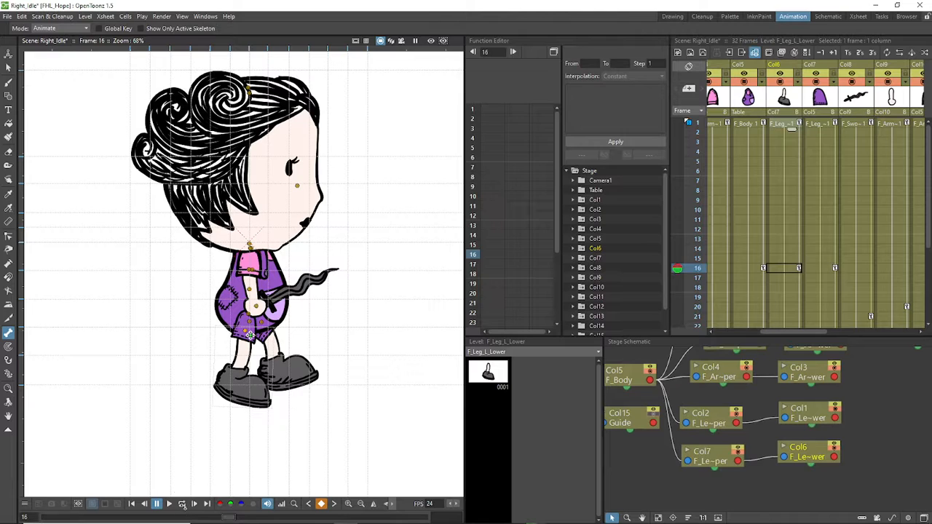
# Step: Play the looped animation and scrub through the frames after and before frame 16 to check the left leg's motion
pyautogui.click(187, 507)
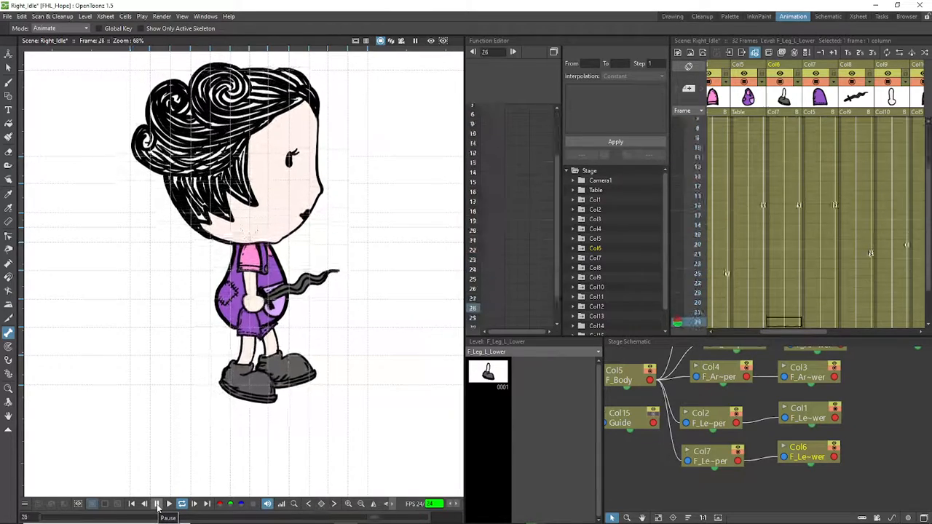
pyautogui.click(157, 504)
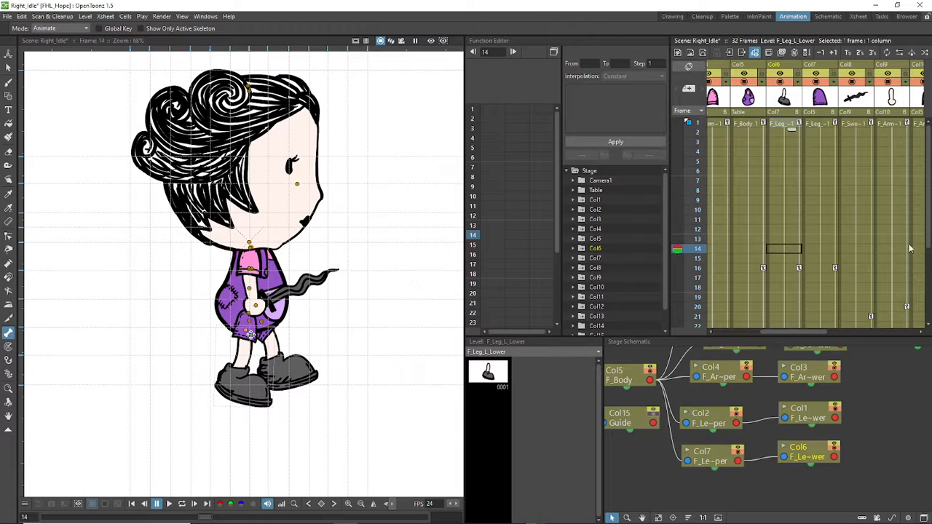
pyautogui.click(823, 269)
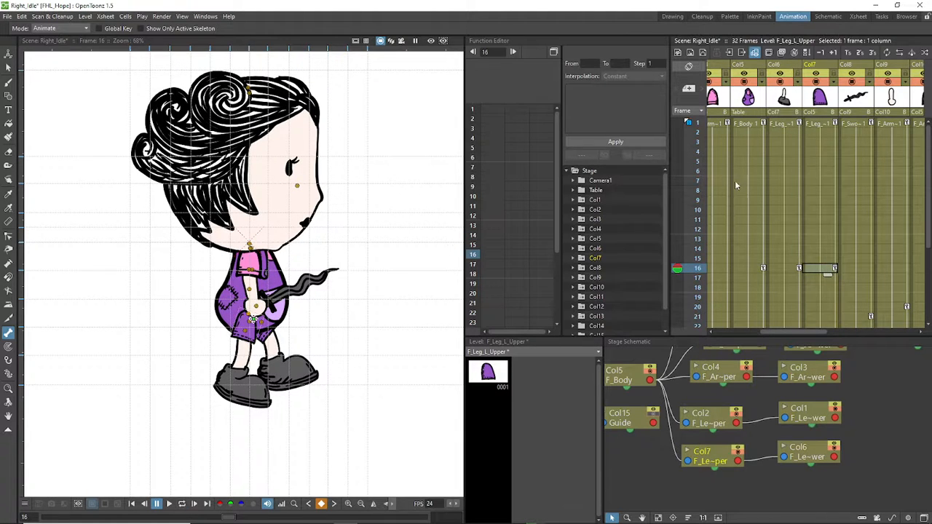
pyautogui.moveTo(697, 270)
pyautogui.mouseDown()
pyautogui.moveTo(697, 142)
pyautogui.moveTo(697, 288)
pyautogui.mouseUp()
pyautogui.moveTo(700, 321)
pyautogui.mouseDown()
pyautogui.moveTo(700, 124)
pyautogui.moveTo(708, 330)
pyautogui.moveTo(701, 122)
pyautogui.mouseUp()
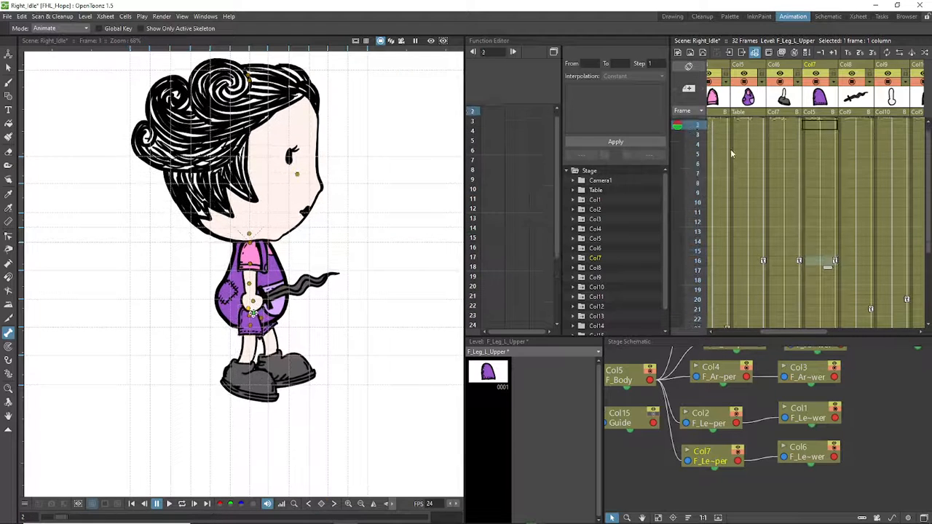
# Step: Refine the left leg at frame 16 by rotating F_Leg_L_Upper a little further forward and F_Leg_L_Lower slightly back
pyautogui.click(714, 268)
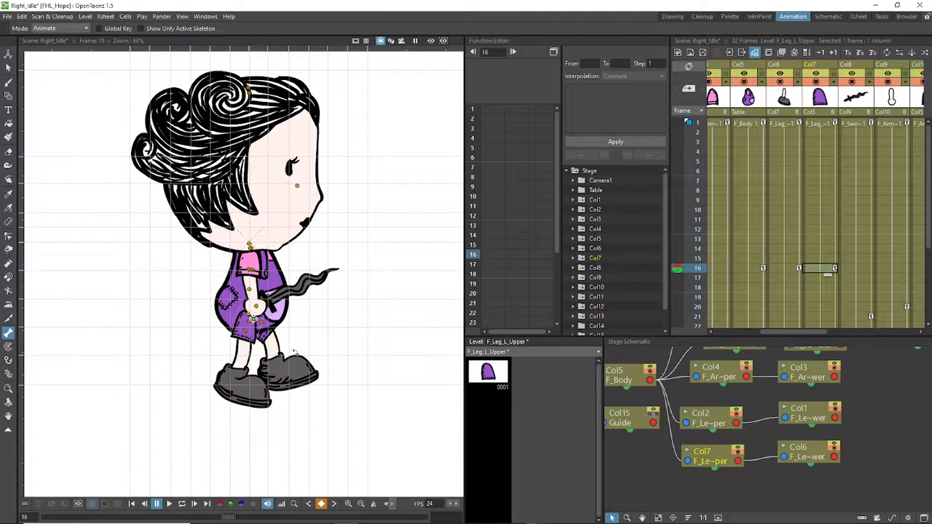
pyautogui.moveTo(255, 342); pyautogui.dragTo(260, 344)
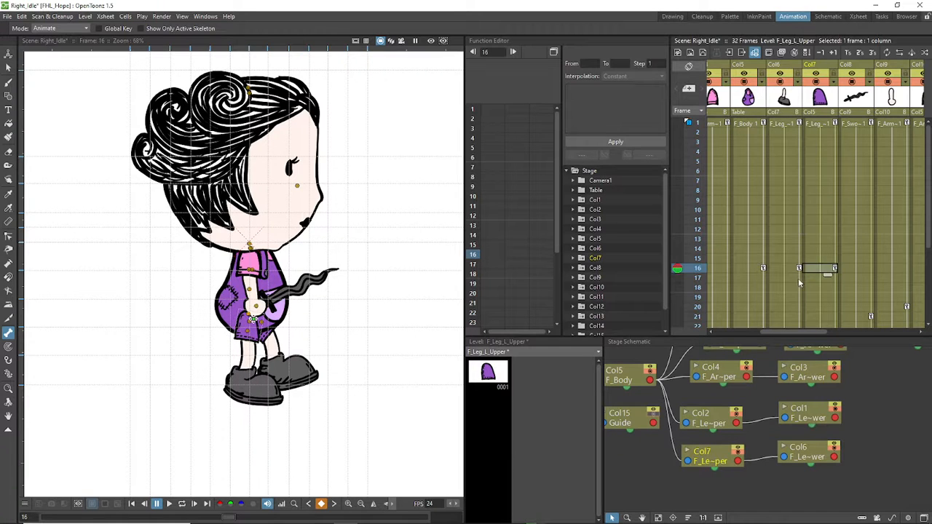
pyautogui.click(780, 123)
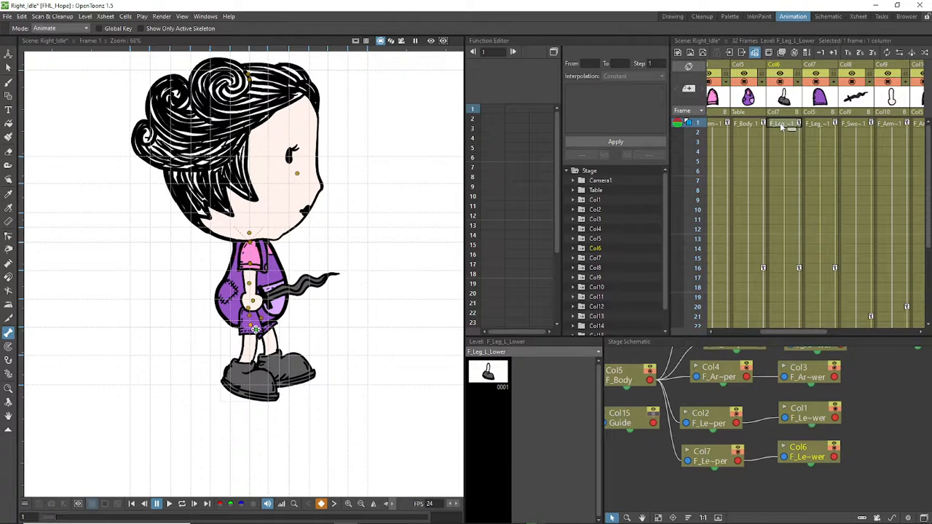
pyautogui.click(787, 270)
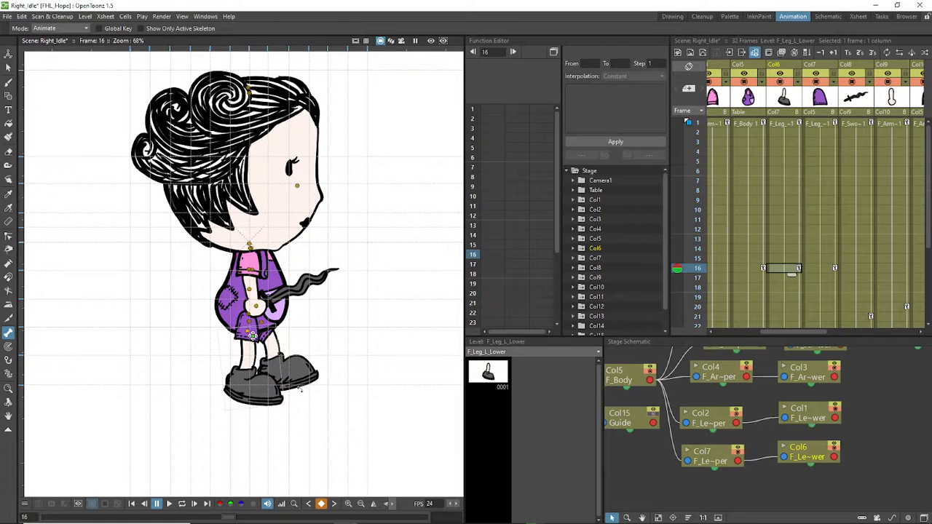
pyautogui.moveTo(274, 399); pyautogui.dragTo(271, 403)
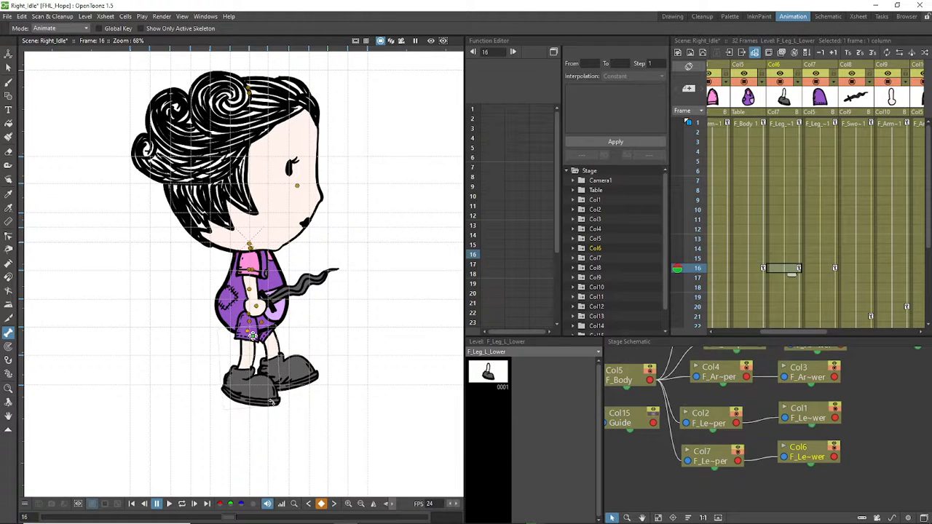
# Step: Review the loop, rotate F_Leg_L_Lower slightly further back at frame 16, and replay the animation to check the foot's movement
pyautogui.click(182, 504)
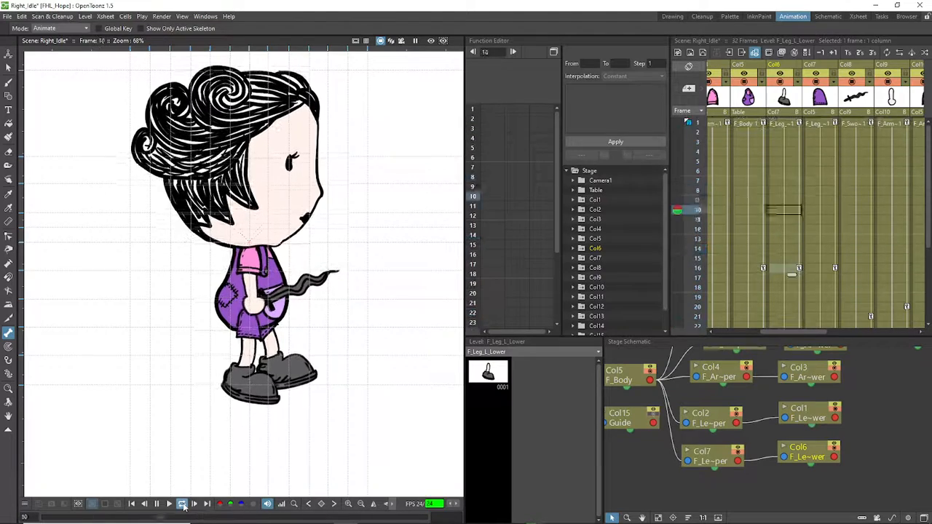
pyautogui.click(155, 503)
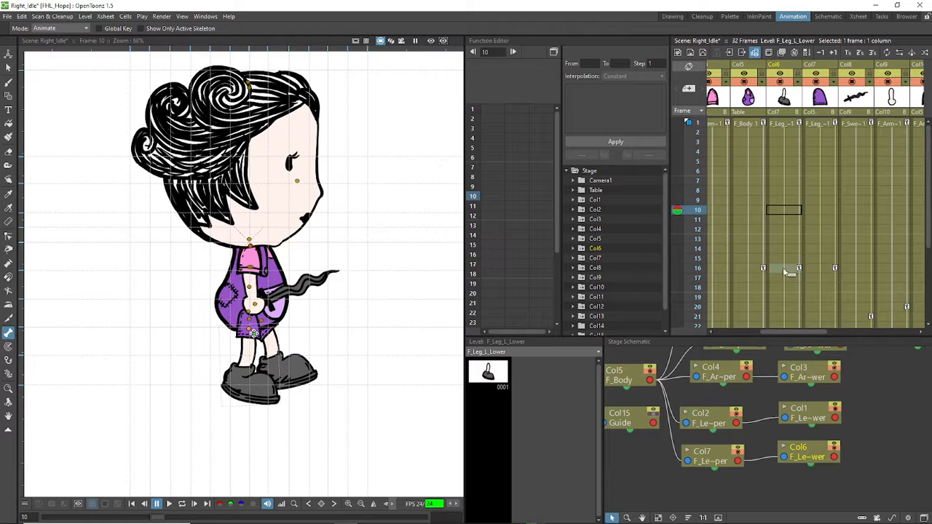
pyautogui.click(786, 269)
pyautogui.moveTo(269, 400); pyautogui.dragTo(268, 401)
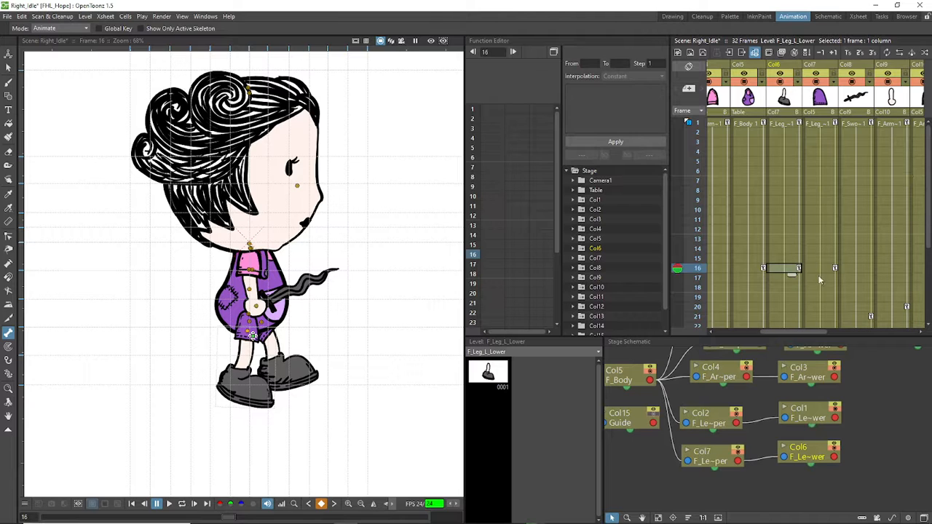
pyautogui.click(184, 504)
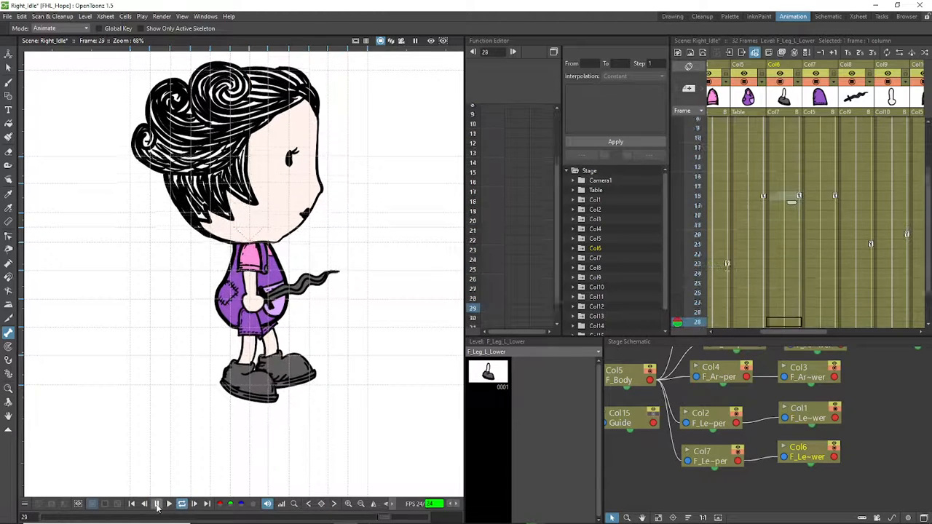
pyautogui.click(157, 504)
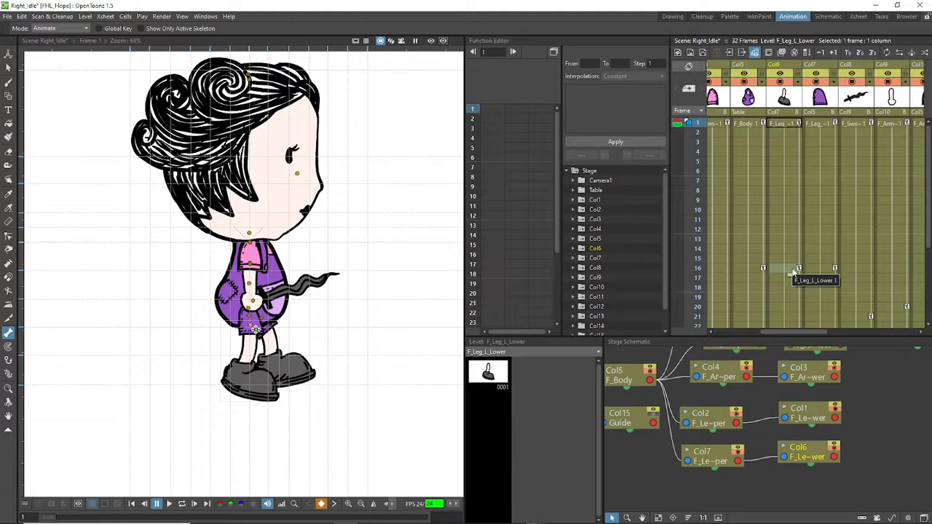
# Step: Swing F_Leg_L_Upper further forward and F_Leg_L_Lower back at frame 16, and replay the looped animation from frame 1
pyautogui.click(826, 126)
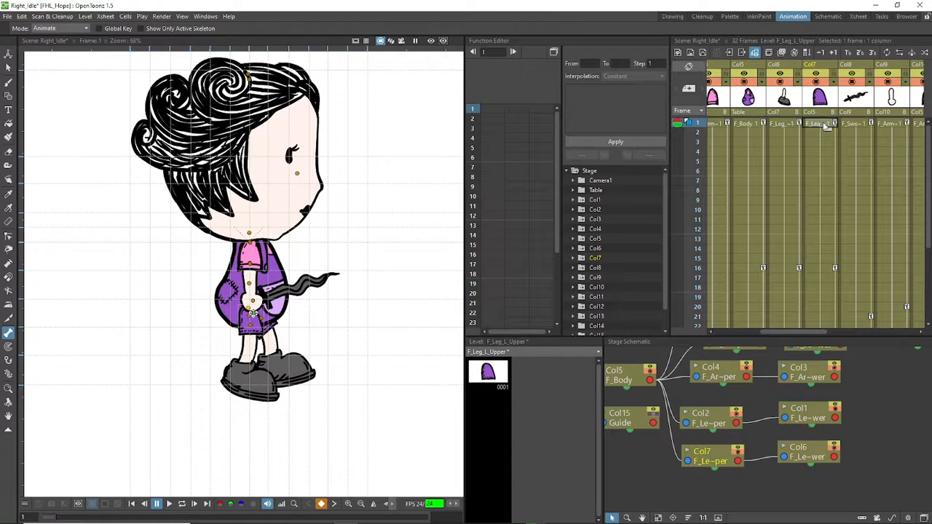
pyautogui.click(822, 269)
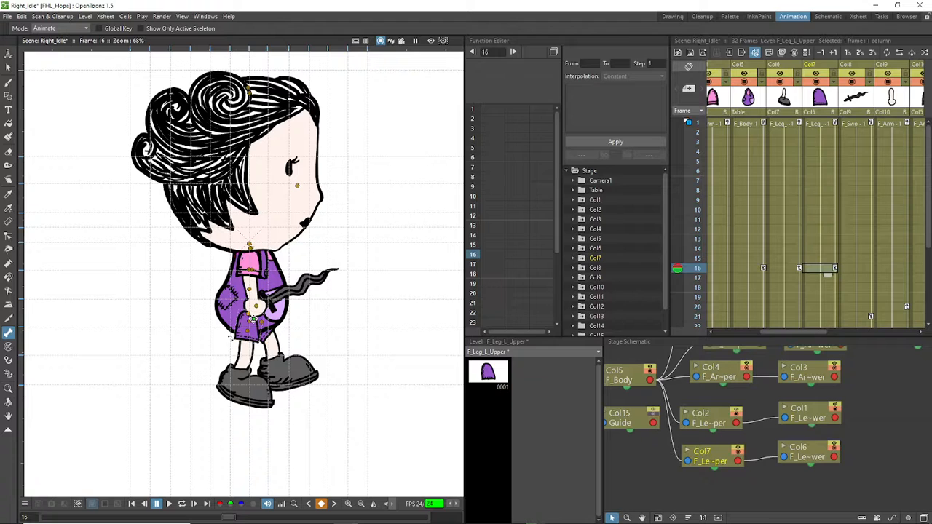
pyautogui.moveTo(234, 336); pyautogui.dragTo(241, 337)
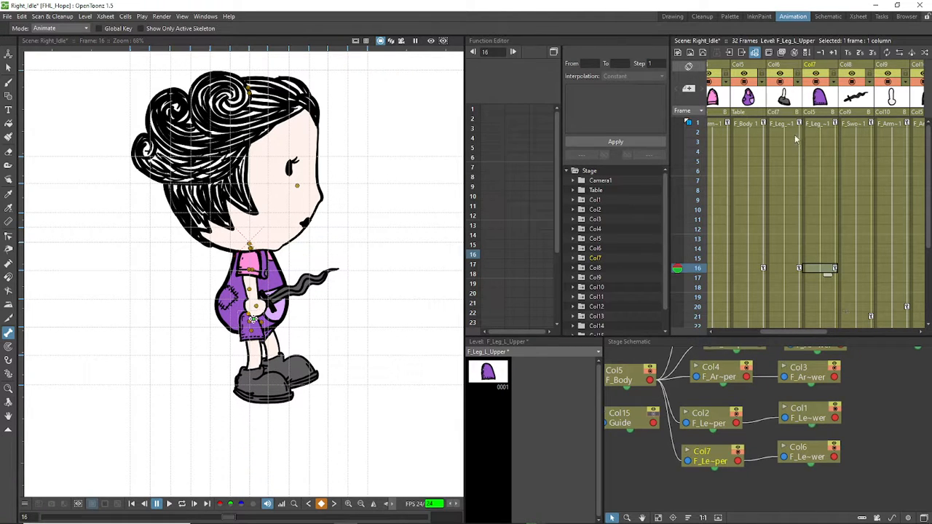
pyautogui.click(789, 270)
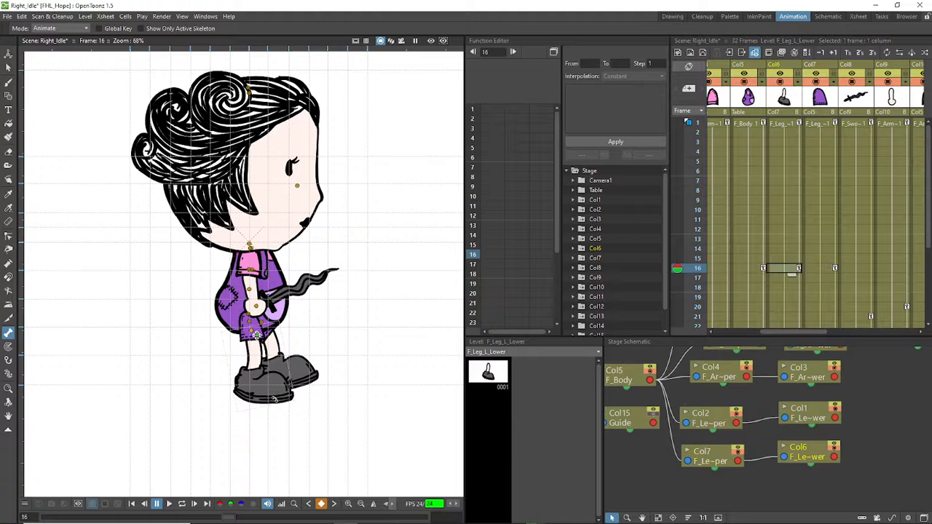
pyautogui.moveTo(273, 399); pyautogui.dragTo(266, 402)
pyautogui.click(789, 124)
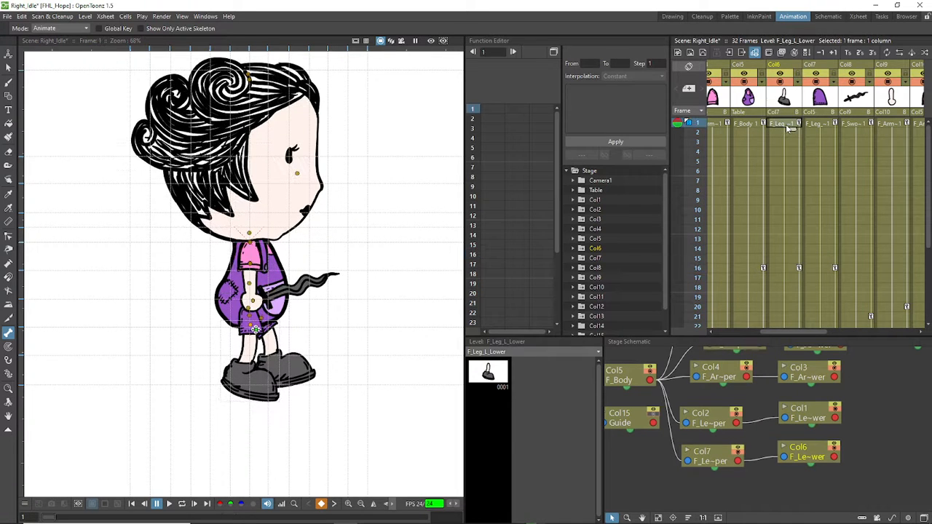
pyautogui.click(183, 504)
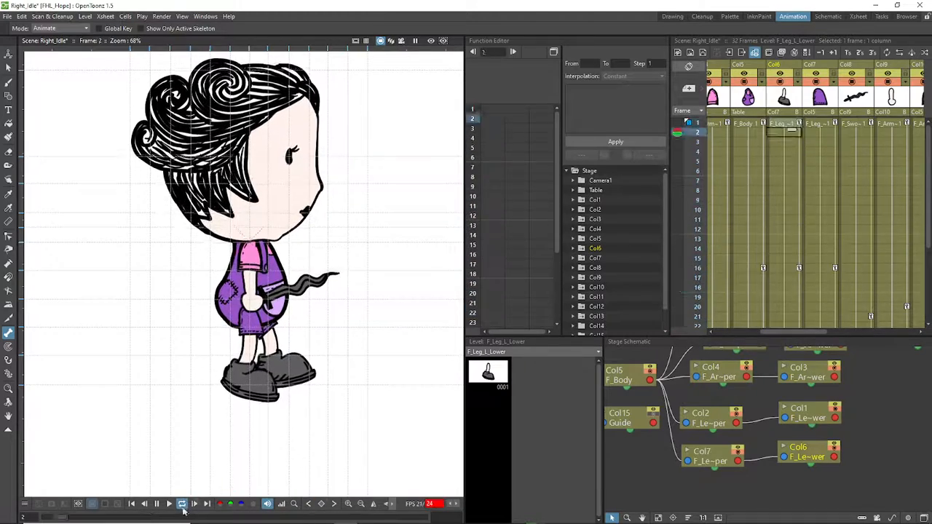
# Step: Review the looped animation and try rotating F_Leg_L_Lower slightly at frame 11, replaying the loop to check the foot's movement
pyautogui.click(156, 505)
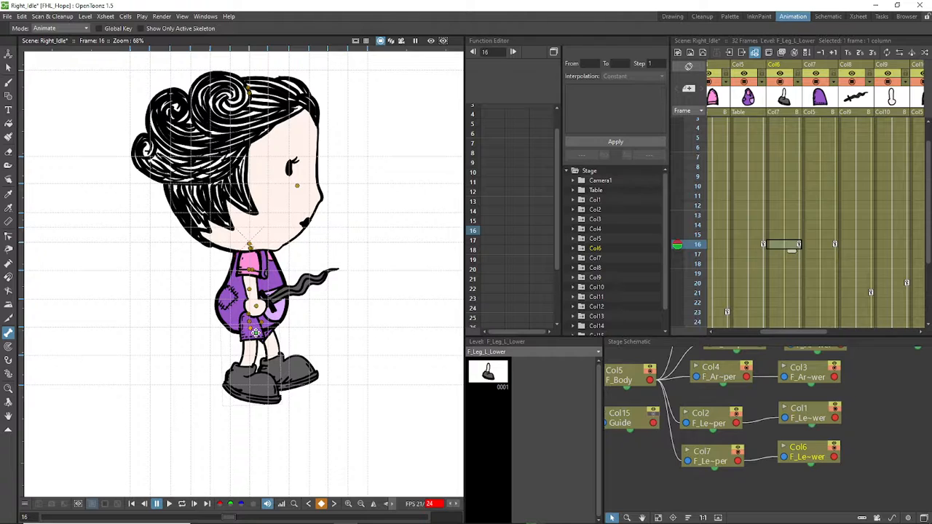
pyautogui.click(182, 504)
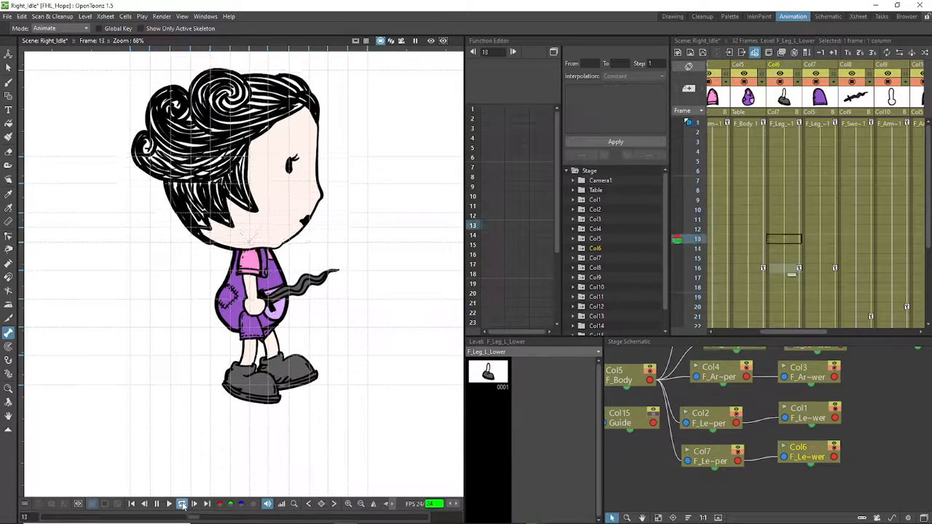
pyautogui.click(156, 504)
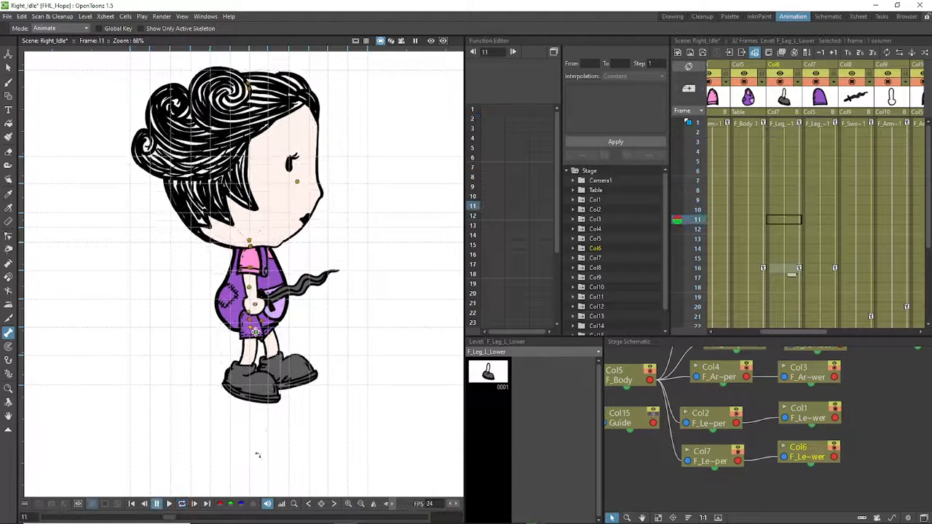
pyautogui.click(182, 504)
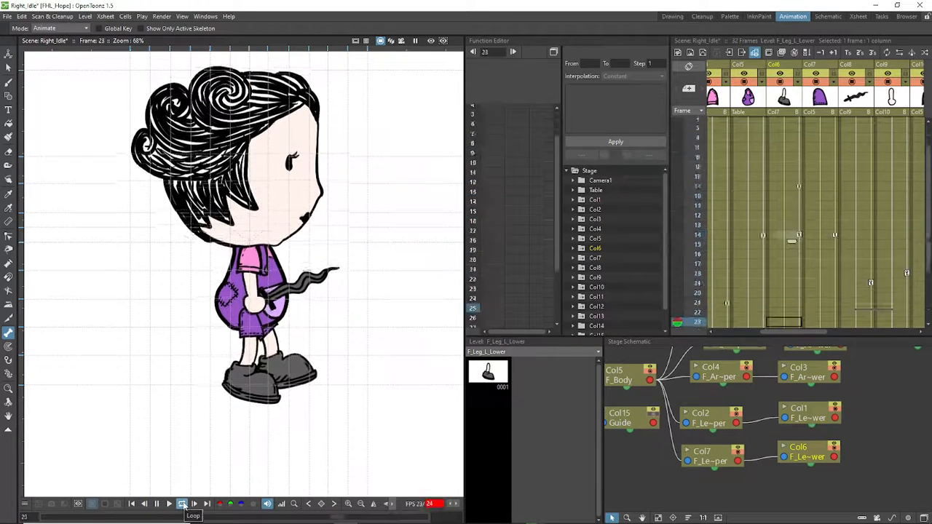
pyautogui.press('space')
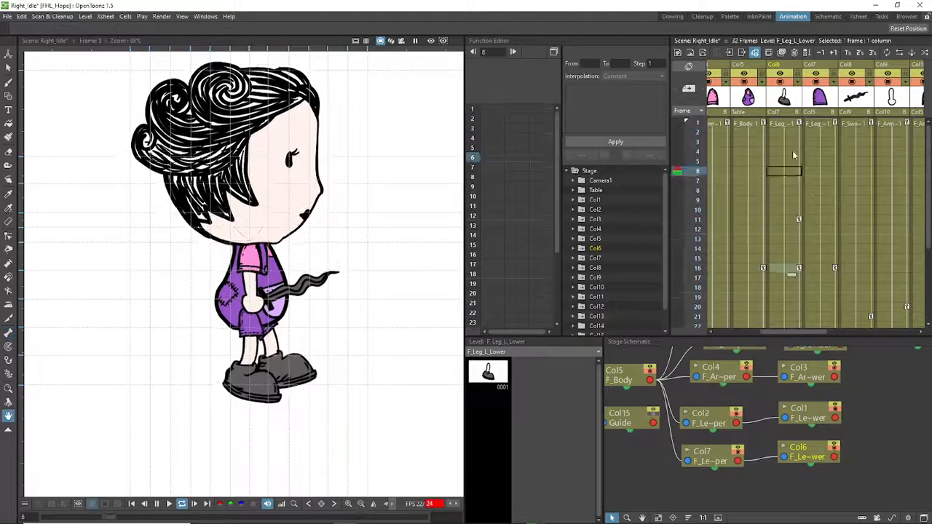
# Step: Remove the F_Leg_L_Lower key at frame 11, rotate the lower leg slightly further back at frame 16, and replay the loop
pyautogui.click(797, 197)
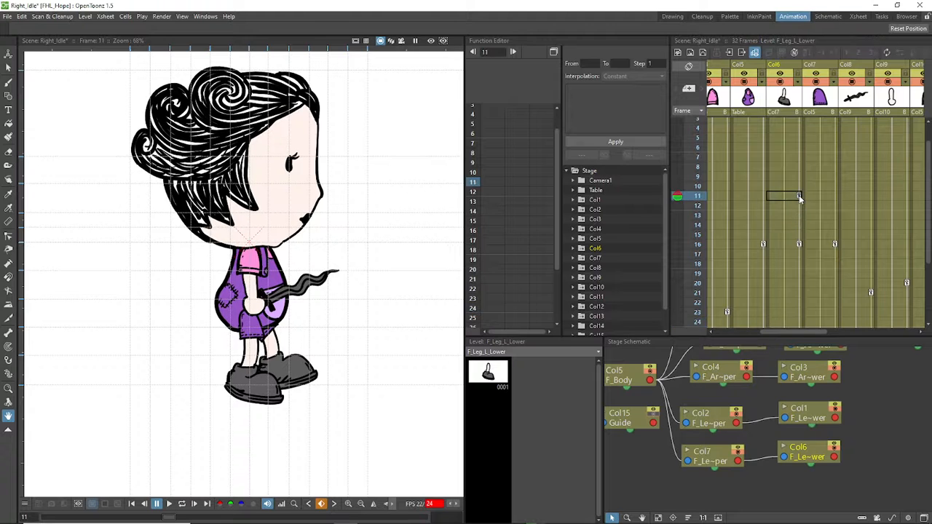
pyautogui.click(795, 246)
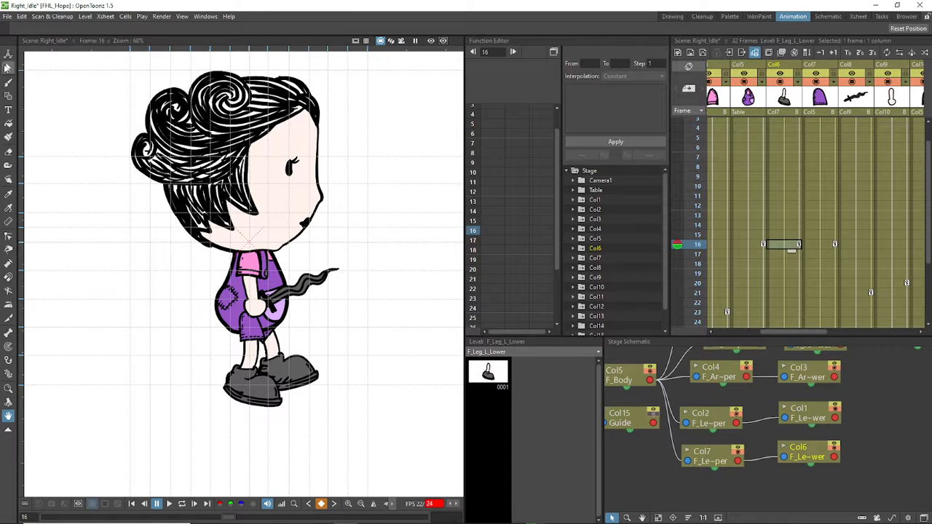
pyautogui.click(8, 332)
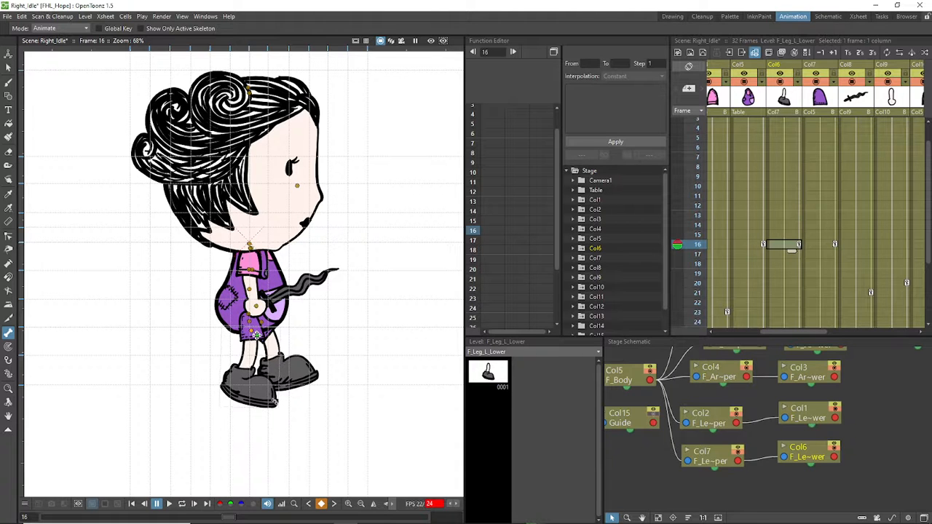
pyautogui.click(183, 504)
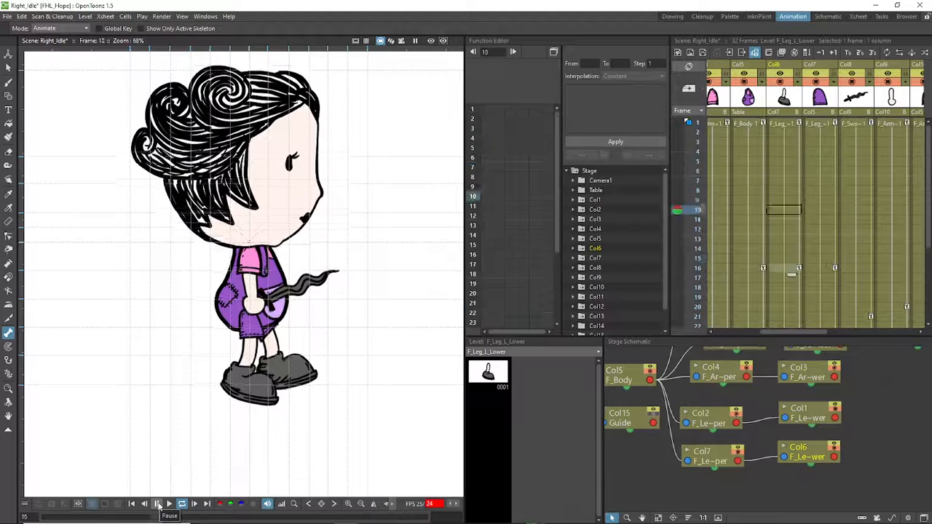
pyautogui.click(158, 504)
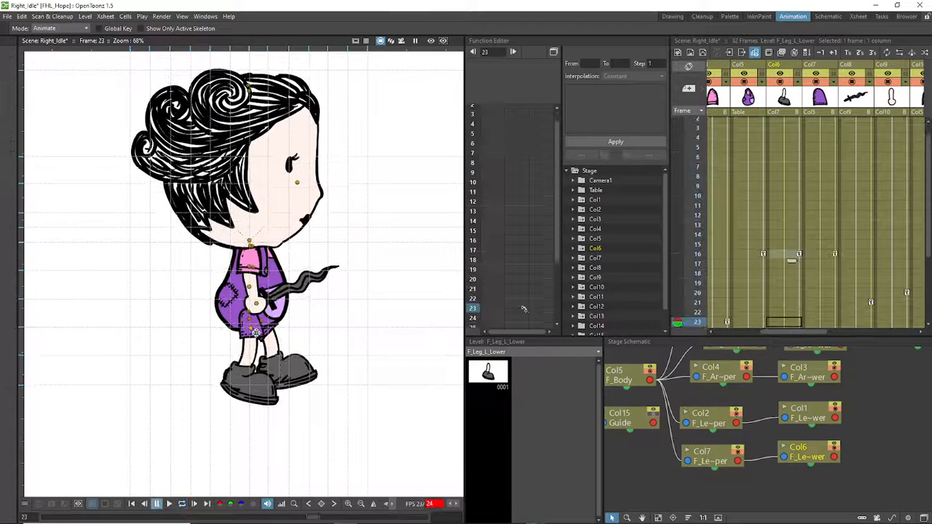
# Step: Delete the frame 16 keyframes of the upper and lower levels of both legs
pyautogui.click(836, 255)
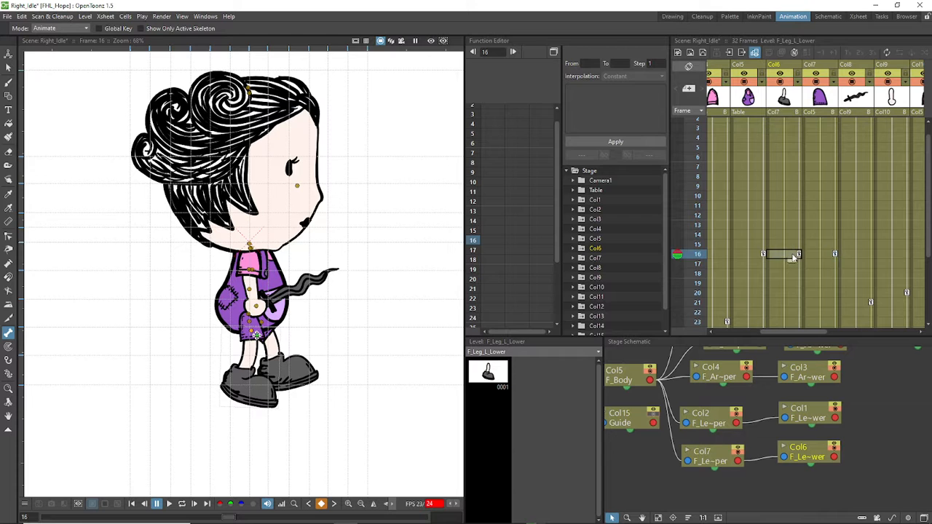
pyautogui.keyDown('ctrl'); pyautogui.click(835, 254); pyautogui.keyUp('ctrl')
pyautogui.press('Delete')
pyautogui.moveTo(806, 332); pyautogui.dragTo(753, 316)
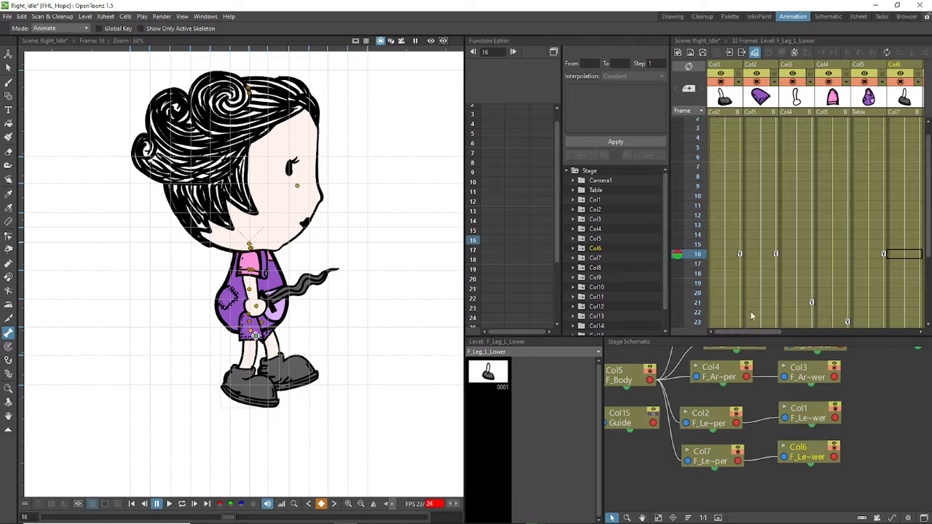
pyautogui.click(776, 254)
pyautogui.press('Delete')
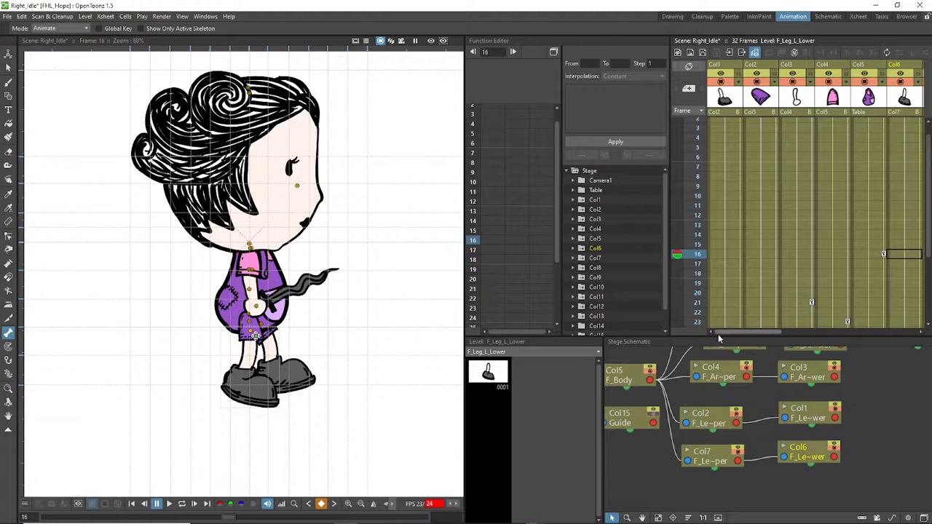
# Step: Play the looped animation to check how the body and legs move without the legs' frame 16 keyframes
pyautogui.moveTo(740, 332); pyautogui.dragTo(766, 354)
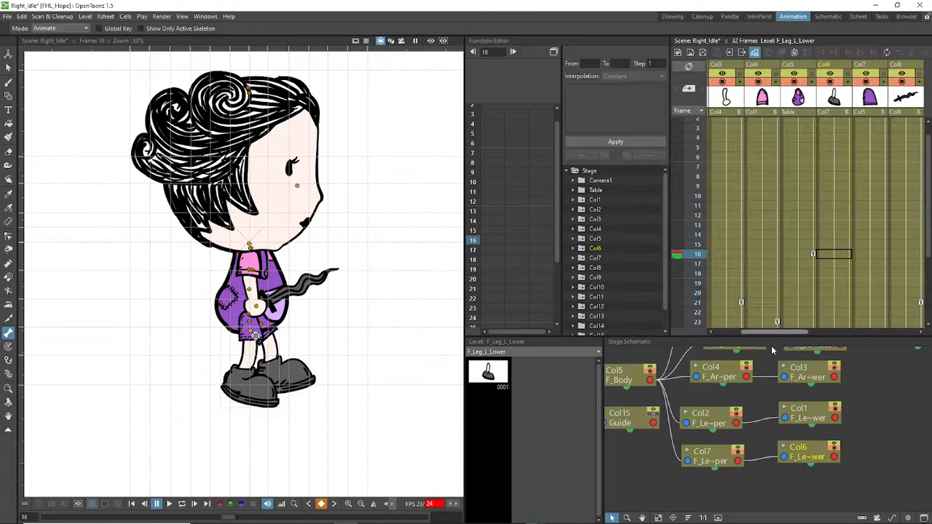
pyautogui.click(793, 252)
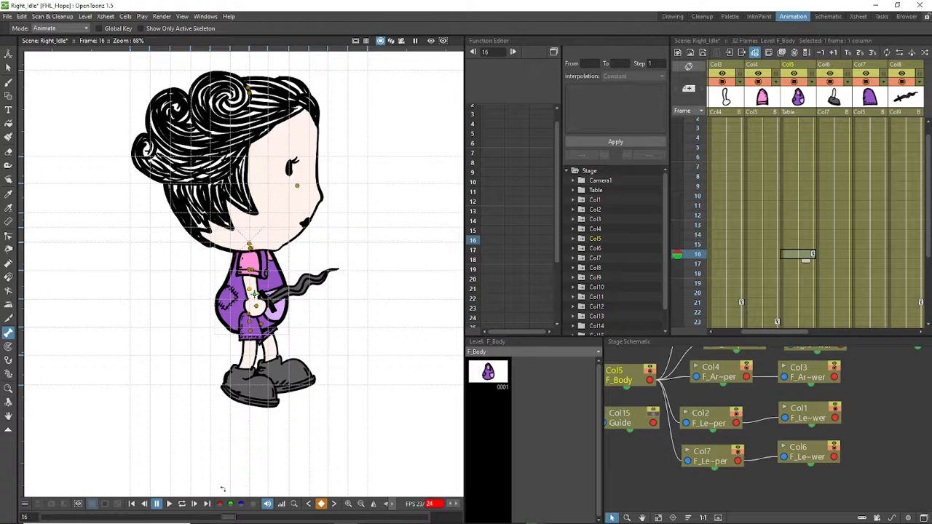
pyautogui.click(181, 503)
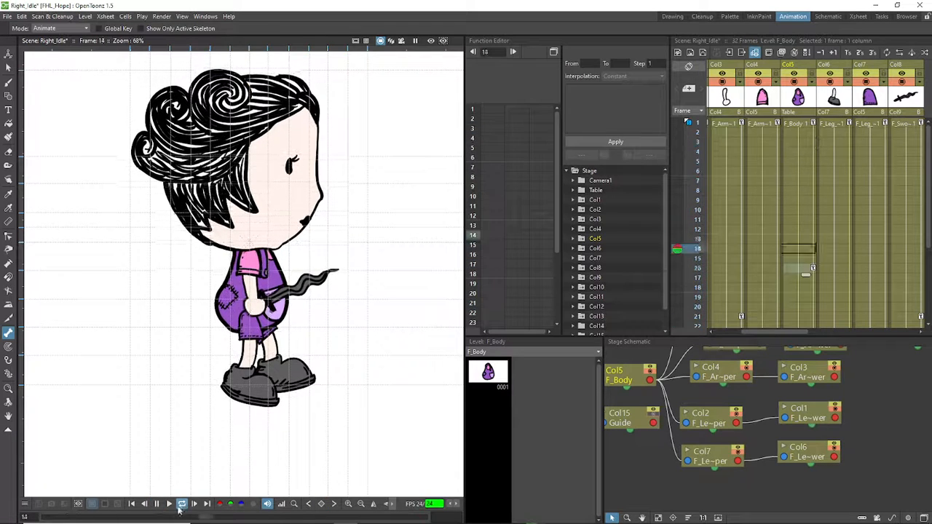
pyautogui.click(156, 505)
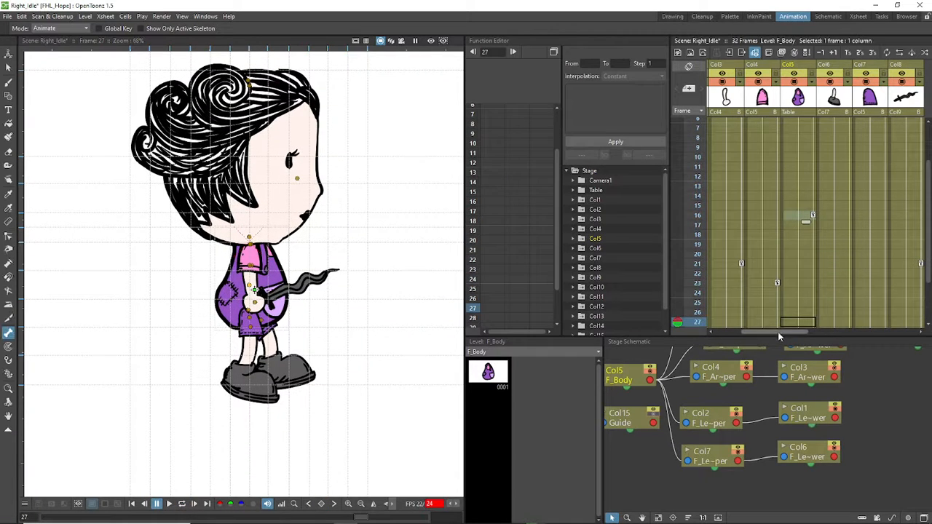
# Step: Show the Y channel of F_Body in the function sheet and examine its values across the animation
pyautogui.moveTo(777, 332); pyautogui.dragTo(747, 332)
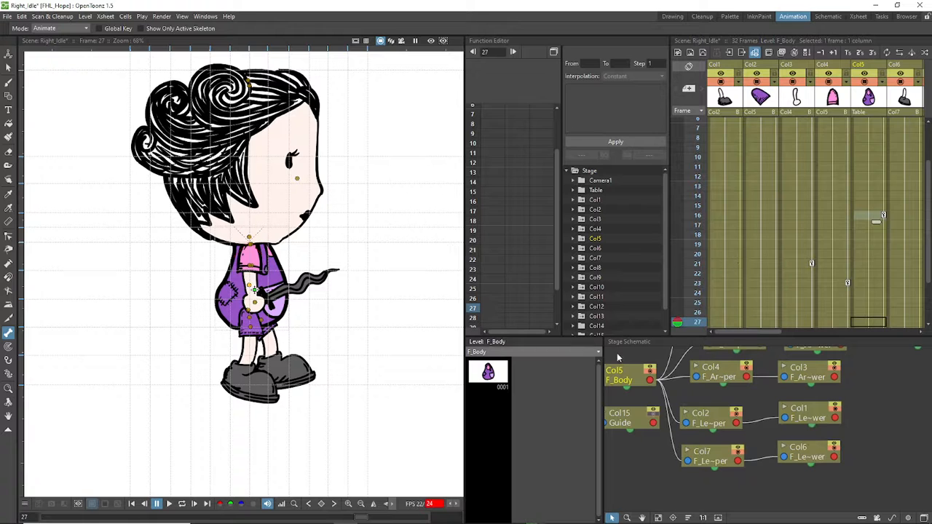
pyautogui.click(729, 246)
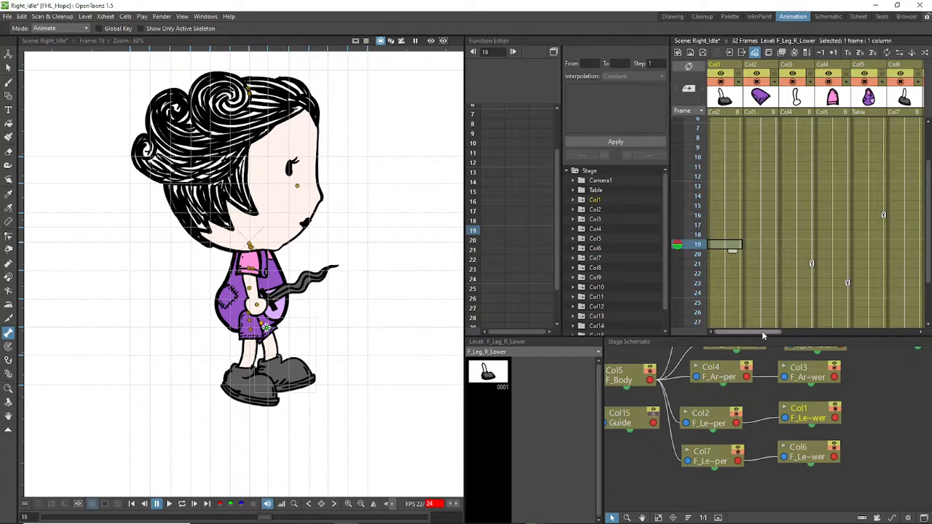
pyautogui.moveTo(762, 331)
pyautogui.mouseDown()
pyautogui.moveTo(800, 342)
pyautogui.moveTo(756, 339)
pyautogui.mouseUp()
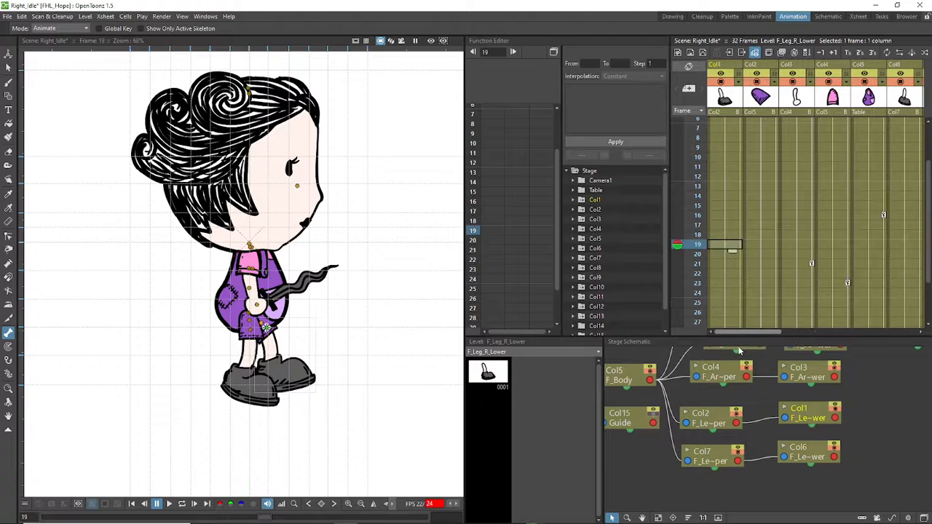
pyautogui.click(697, 217)
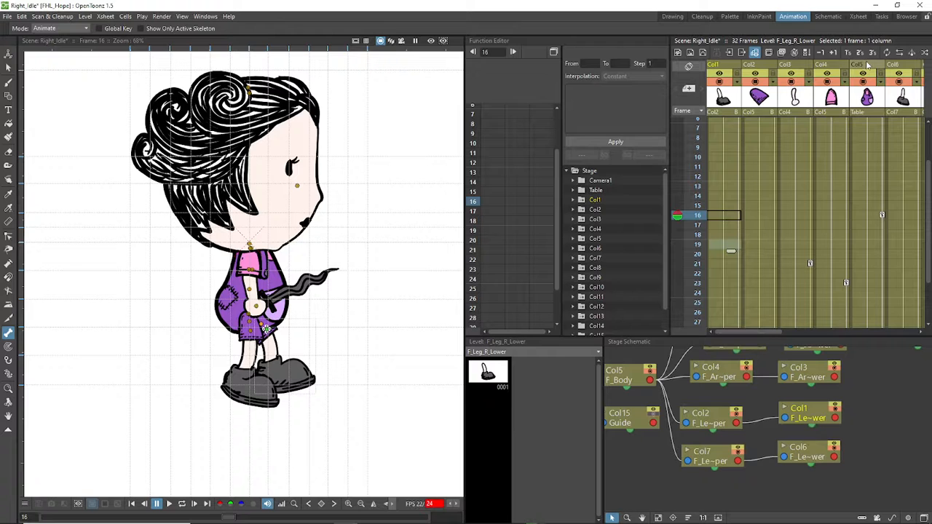
pyautogui.click(573, 238)
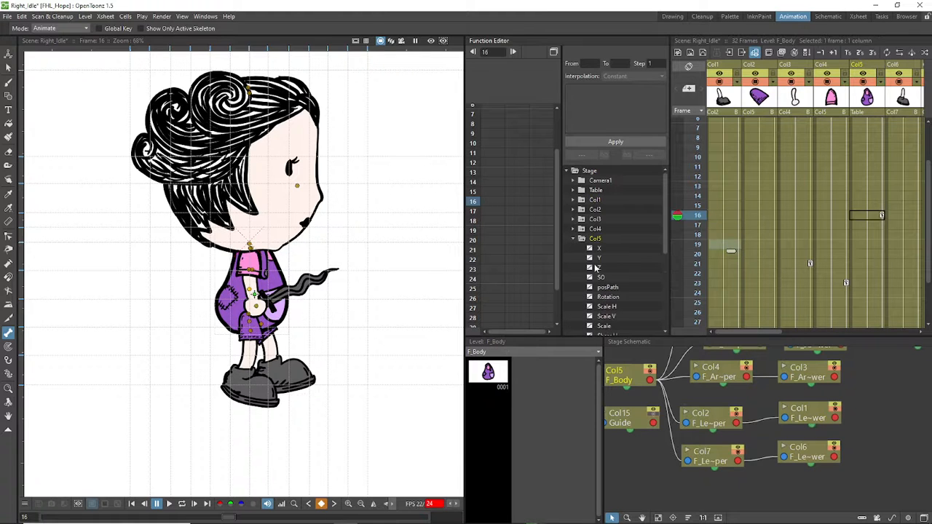
pyautogui.click(596, 257)
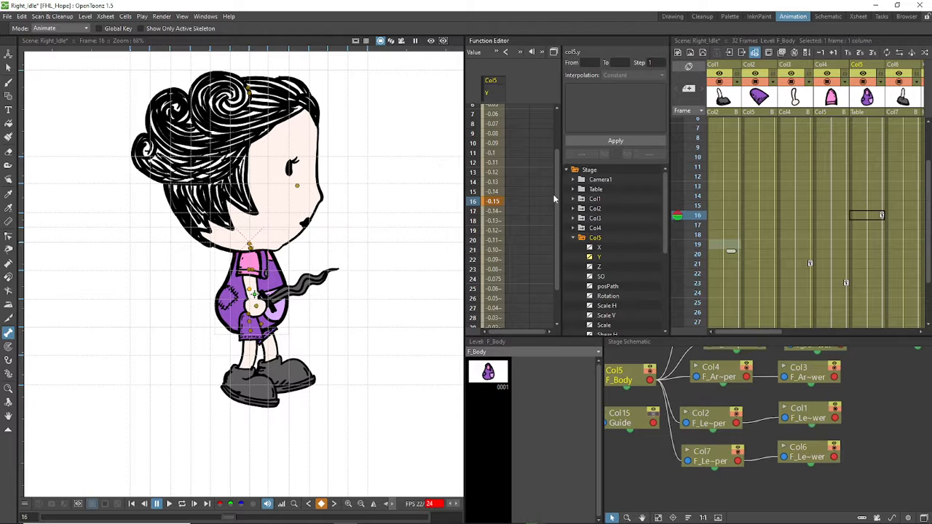
pyautogui.scroll(-1, 555, 204)
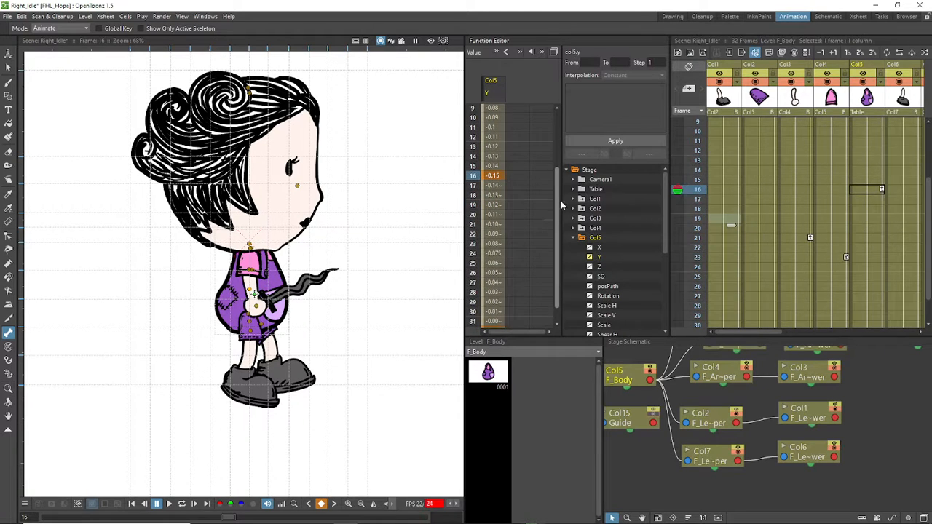
pyautogui.scroll(3, 561, 200)
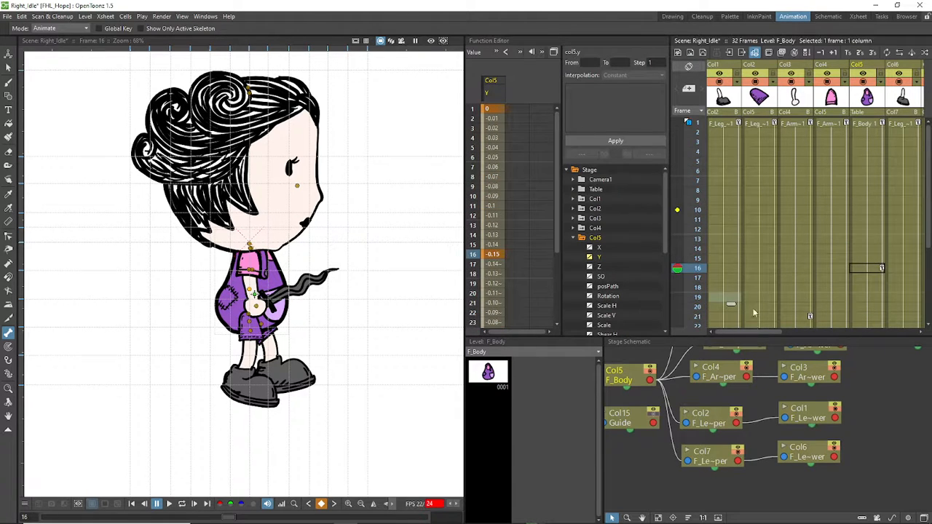
# Step: Set the Y position of F_Leg_R_Upper to 0.15 at frame 16
pyautogui.moveTo(756, 332); pyautogui.dragTo(706, 334)
pyautogui.scroll(-4, 803, 264)
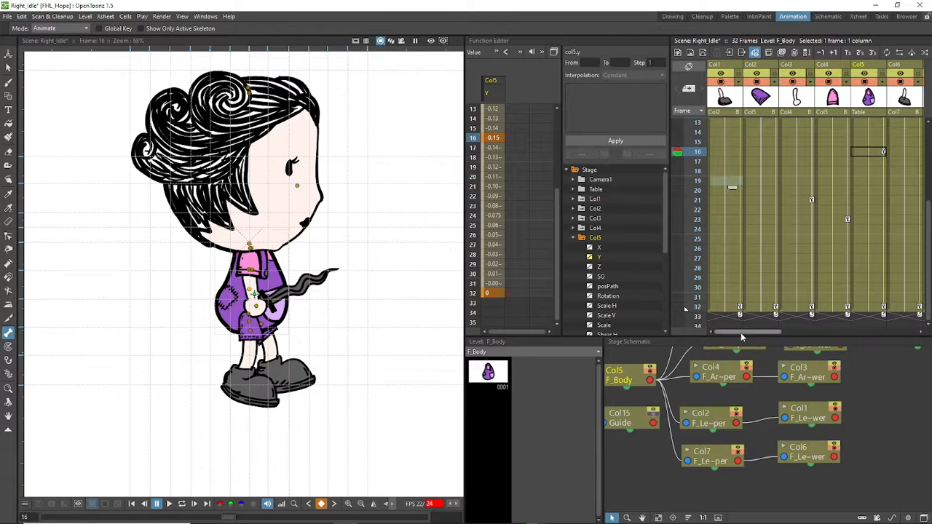
pyautogui.click(727, 152)
pyautogui.click(761, 153)
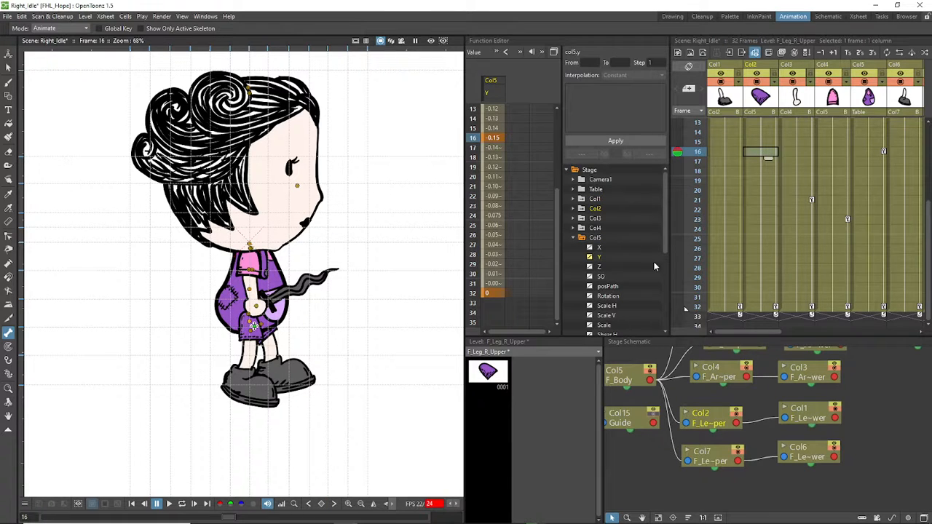
pyautogui.click(574, 209)
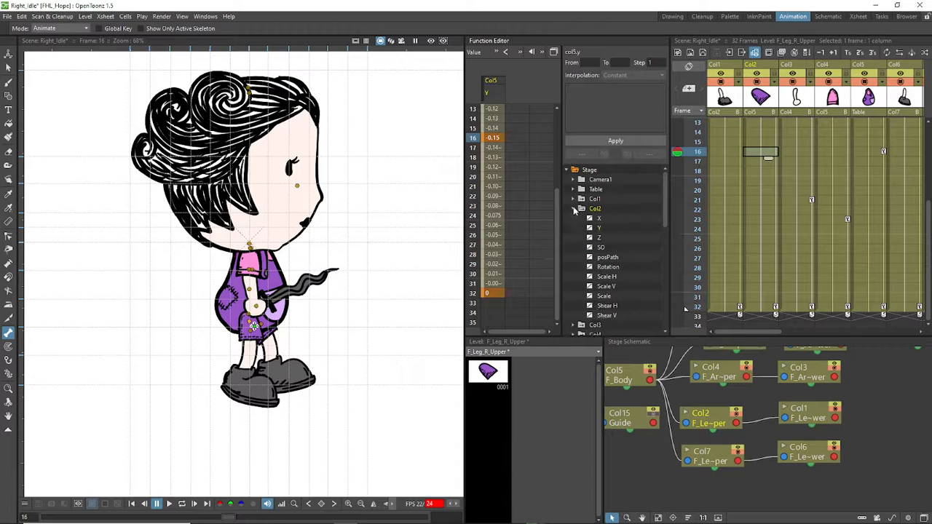
pyautogui.click(590, 227)
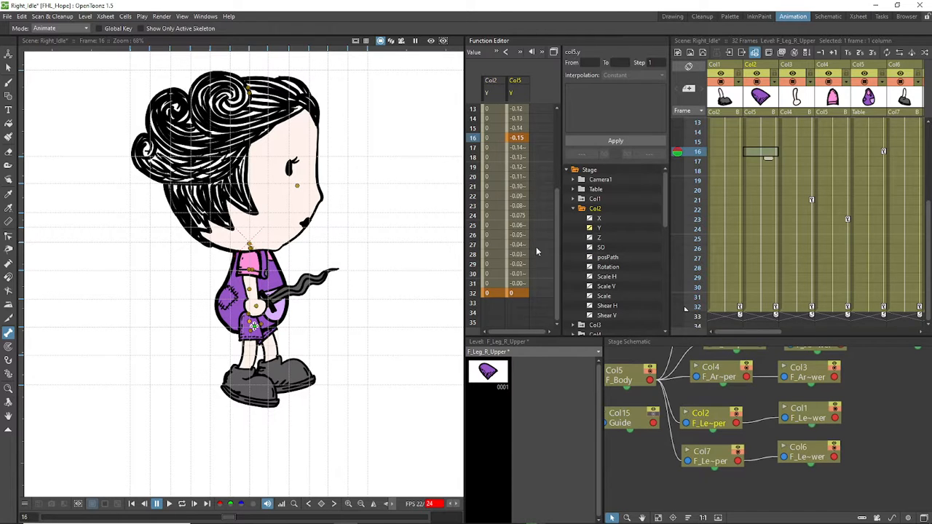
pyautogui.click(487, 138)
pyautogui.doubleClick(488, 138)
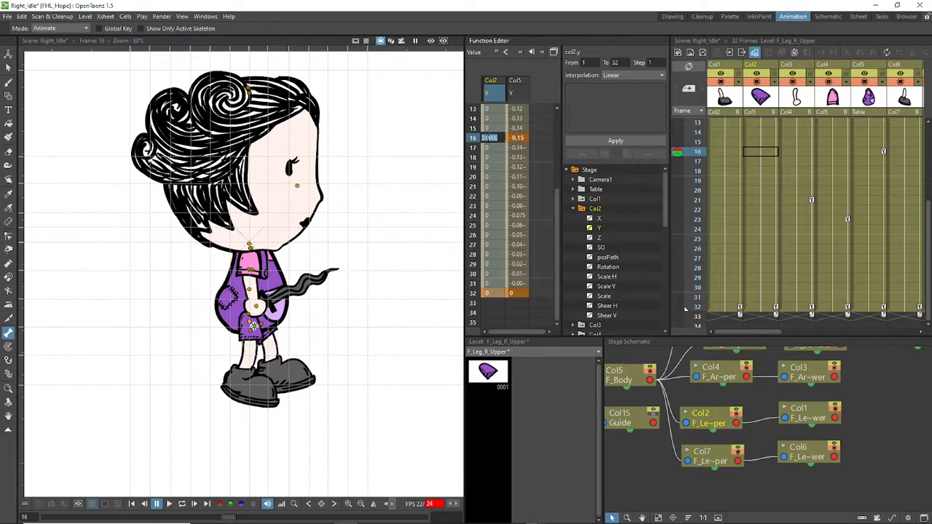
pyautogui.write('.15')
pyautogui.press('Return')
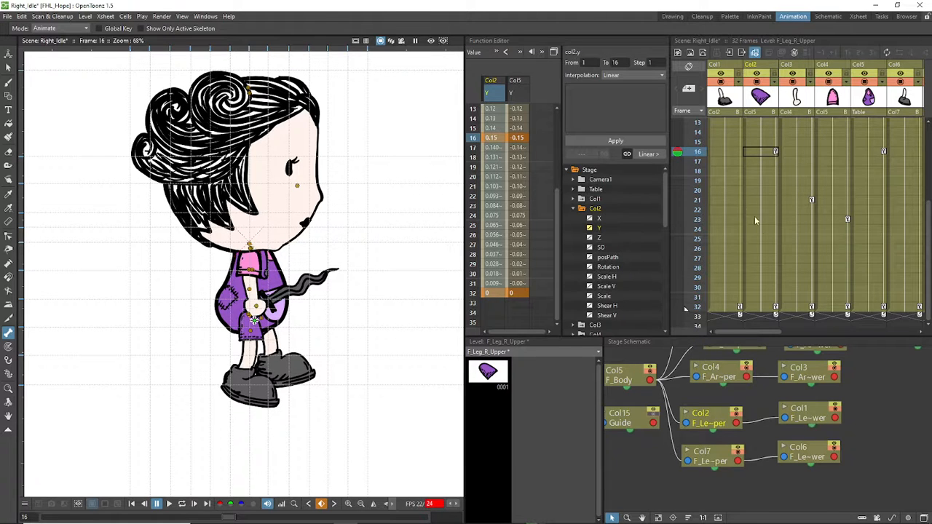
# Step: Set the Y position of F_Leg_L_Upper to 0.15 at frame 16
pyautogui.moveTo(776, 333); pyautogui.dragTo(796, 338)
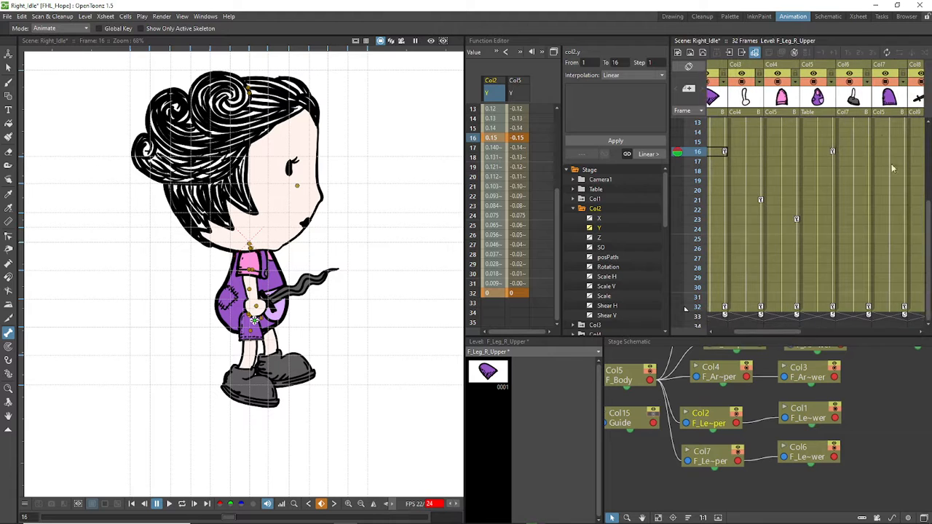
pyautogui.click(883, 153)
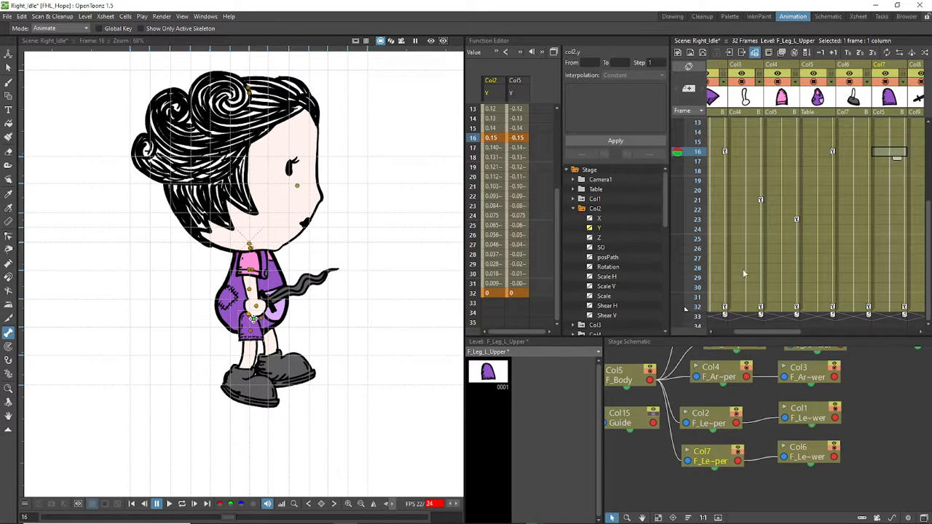
pyautogui.click(574, 209)
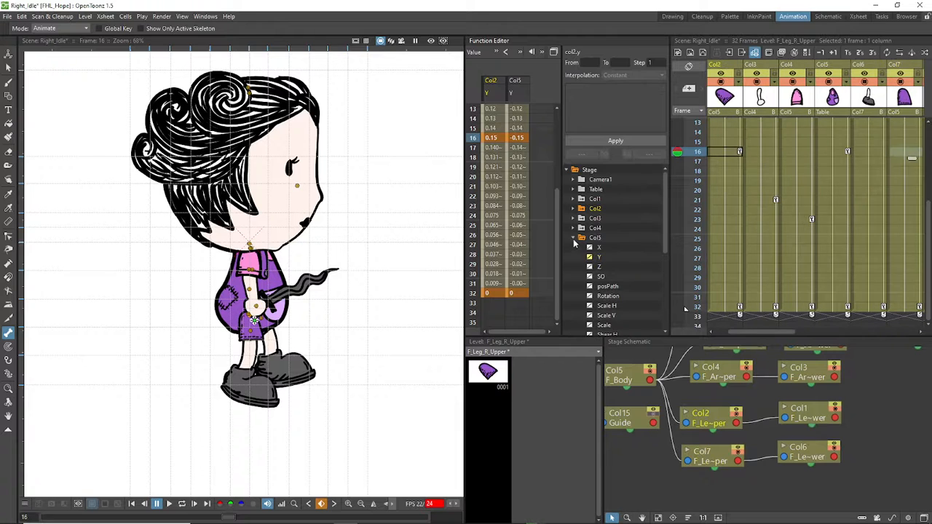
pyautogui.click(573, 238)
pyautogui.click(573, 257)
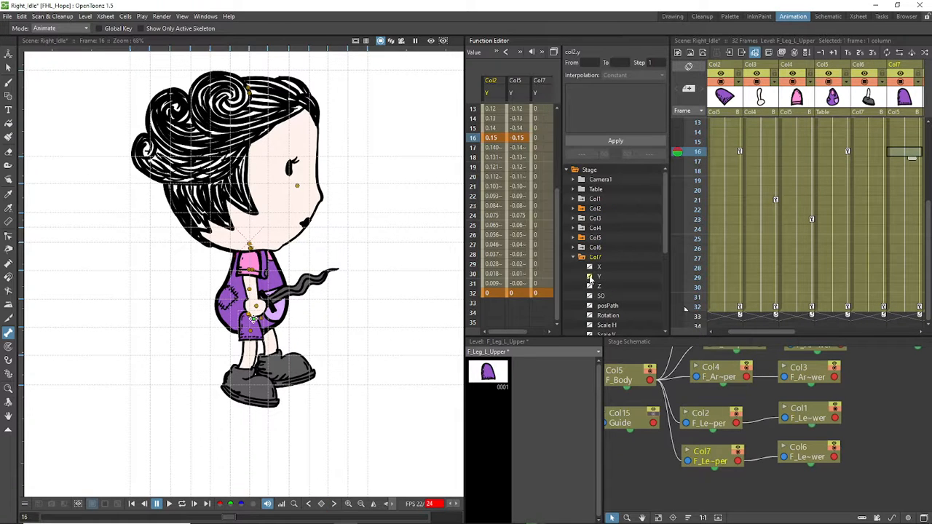
pyautogui.doubleClick(543, 139)
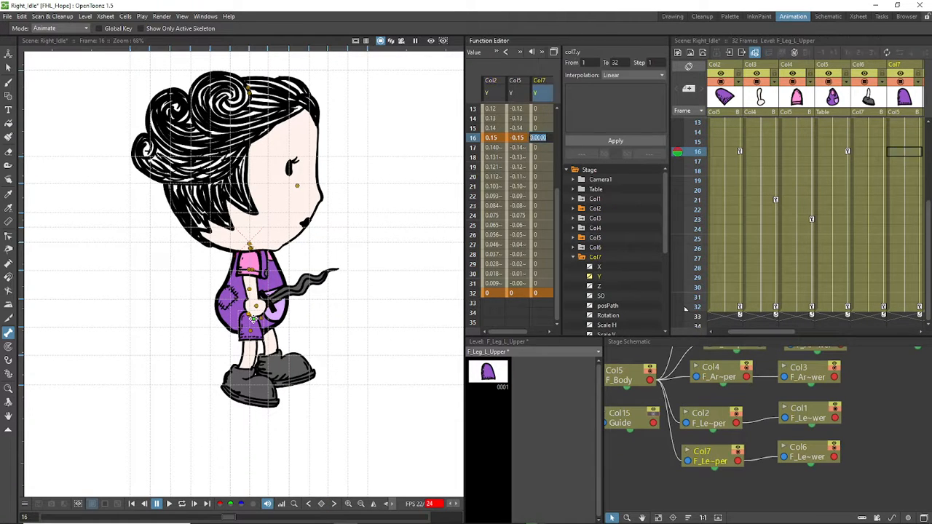
pyautogui.write('15')
pyautogui.press('Return')
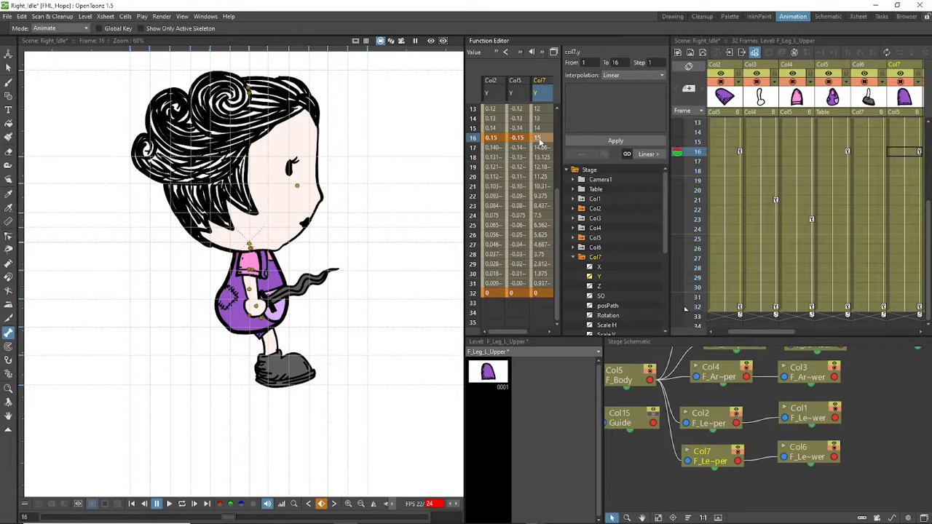
pyautogui.doubleClick(539, 139)
pyautogui.write('-0.')
pyautogui.write('15')
pyautogui.press('Return')
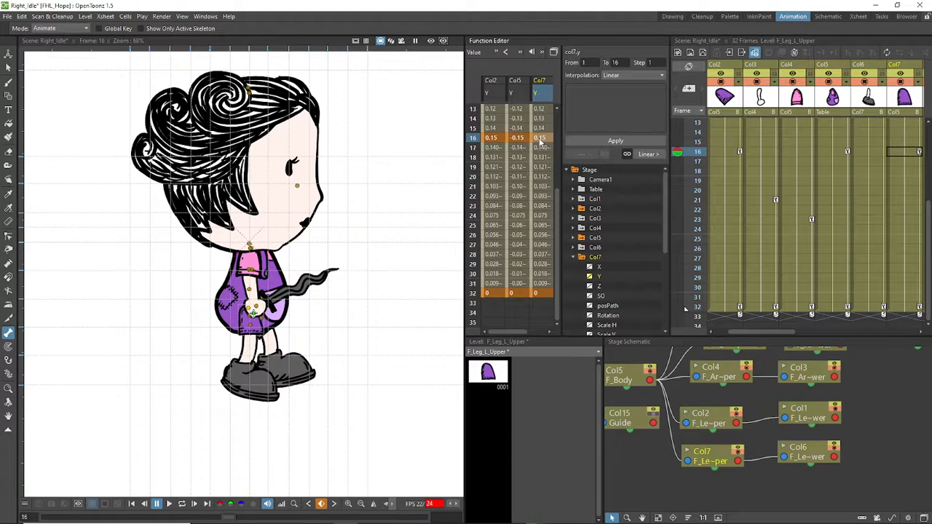
# Step: Play the looped animation to check the legs' Y offsets and inspect the upper and lower right leg levels at frame 16
pyautogui.click(182, 503)
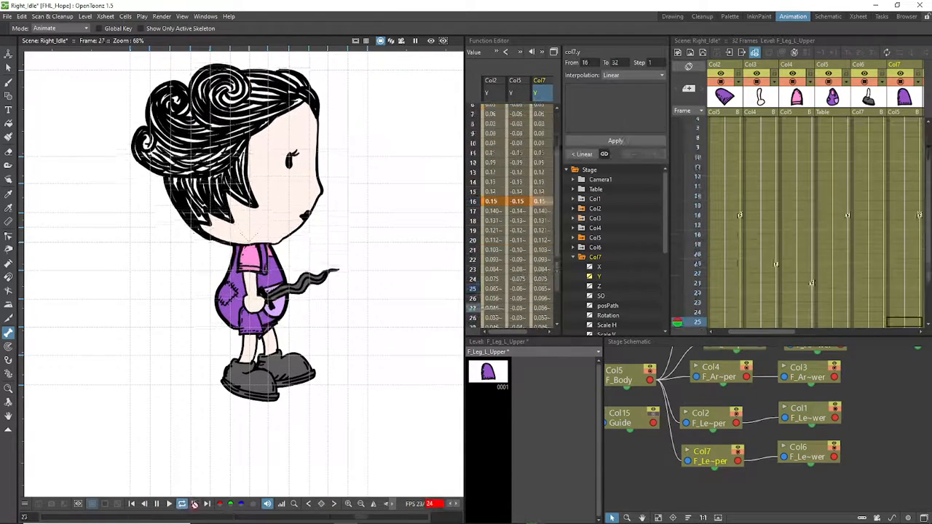
pyautogui.click(156, 504)
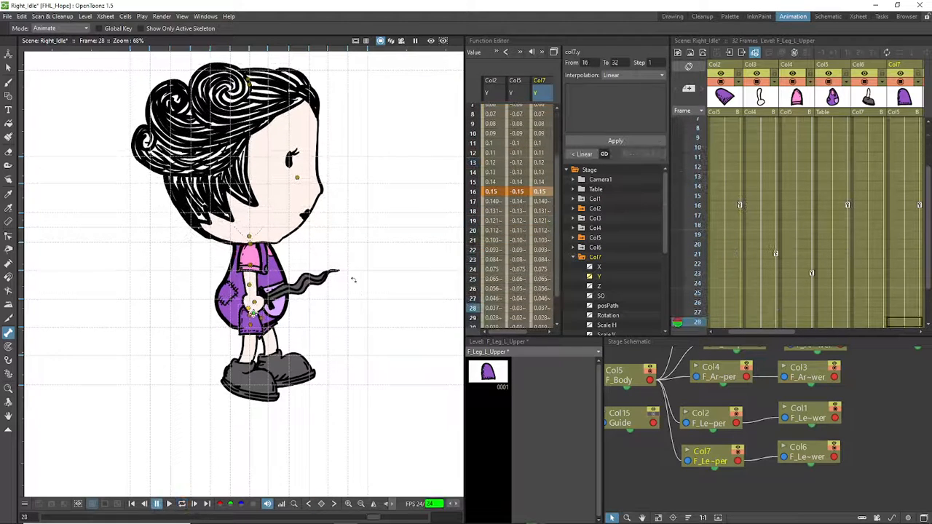
pyautogui.click(727, 204)
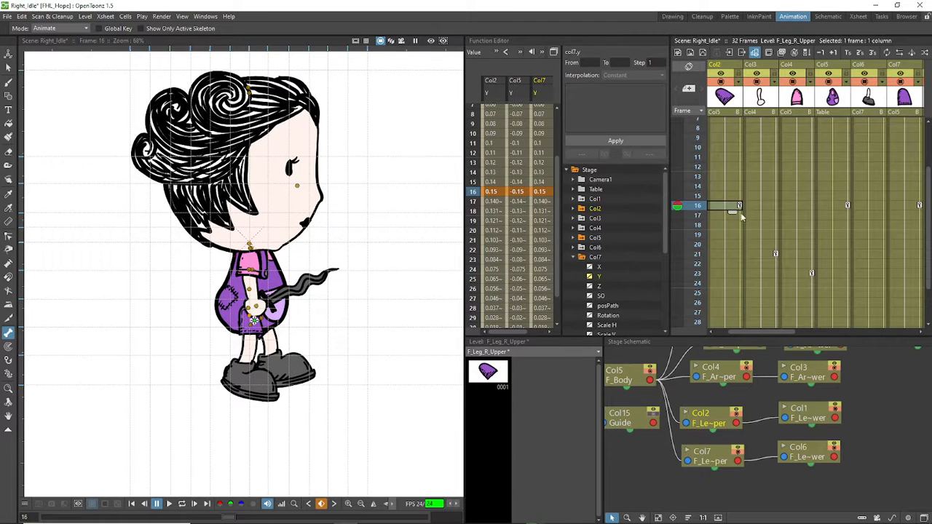
pyautogui.moveTo(772, 334); pyautogui.dragTo(731, 332)
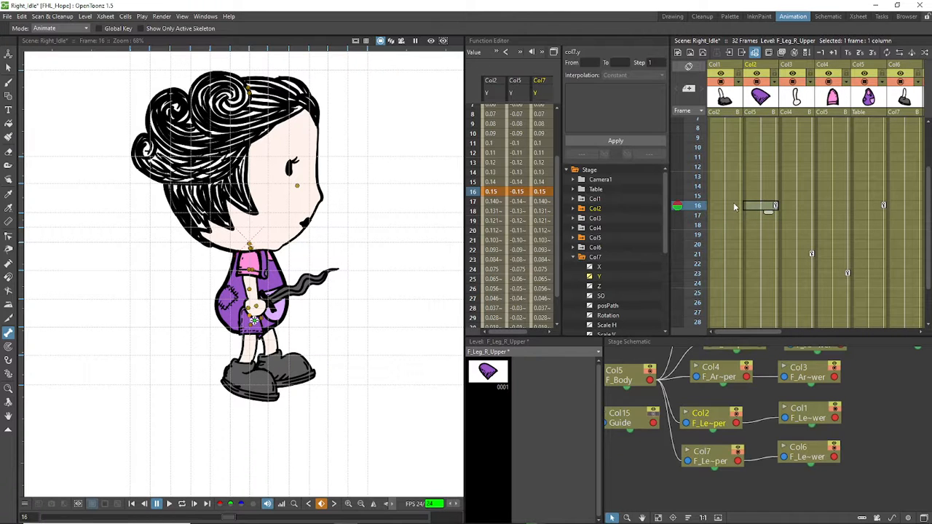
pyautogui.click(733, 202)
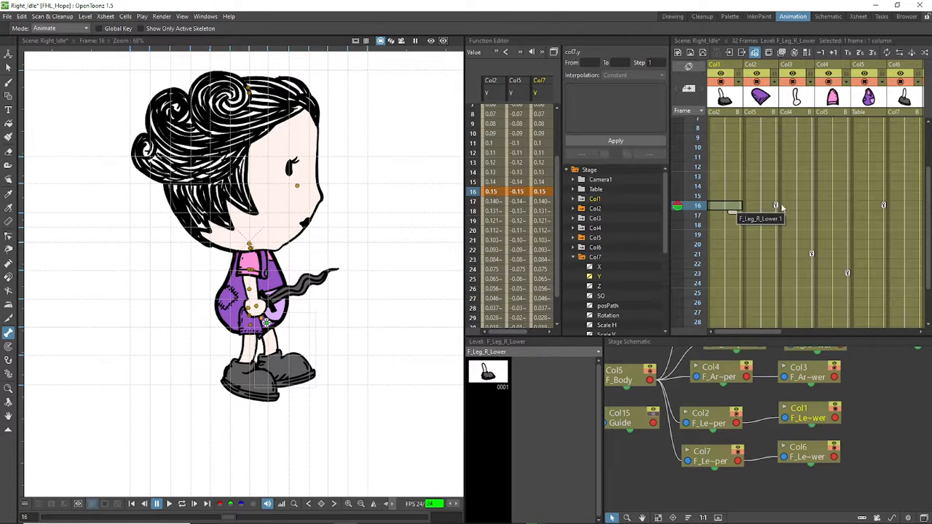
pyautogui.click(766, 205)
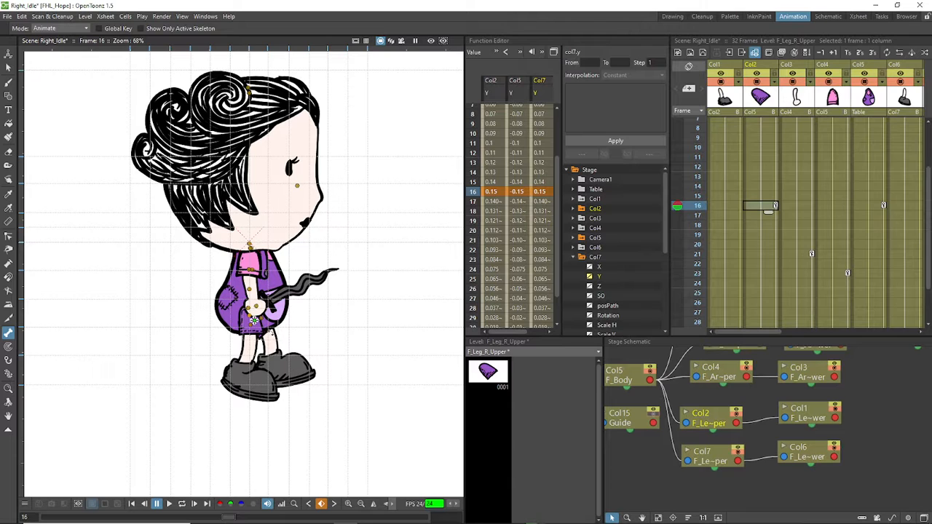
pyautogui.click(267, 323)
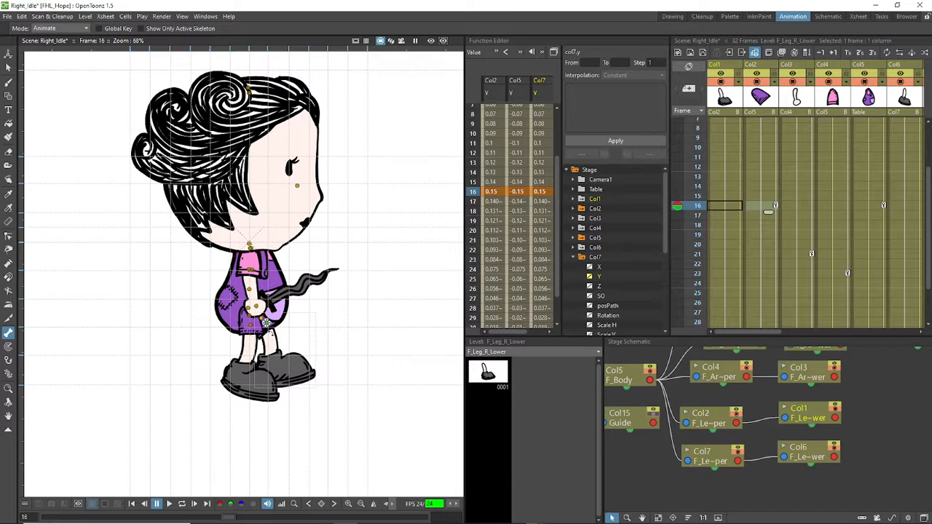
# Step: Show the Rotation channels of F_Leg_L_Upper and F_Leg_R_Upper in the function sheet
pyautogui.click(245, 332)
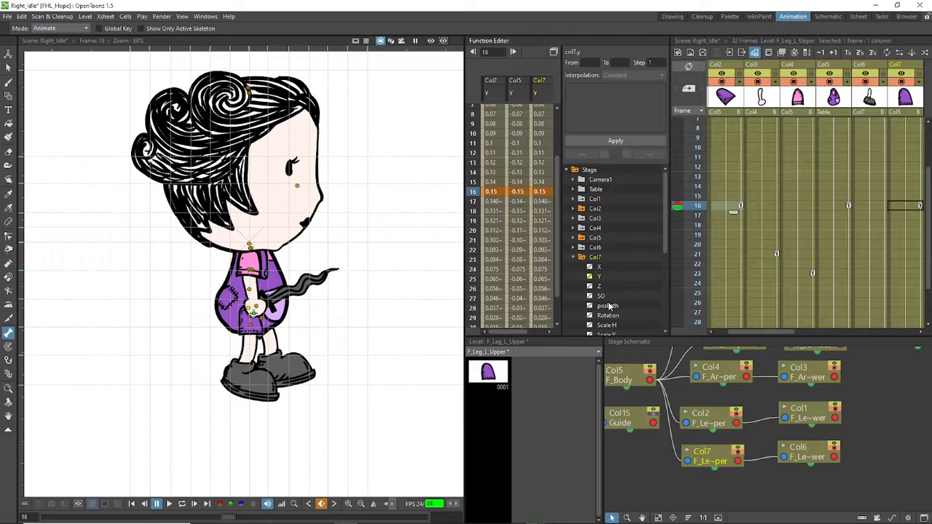
pyautogui.scroll(-2, 613, 303)
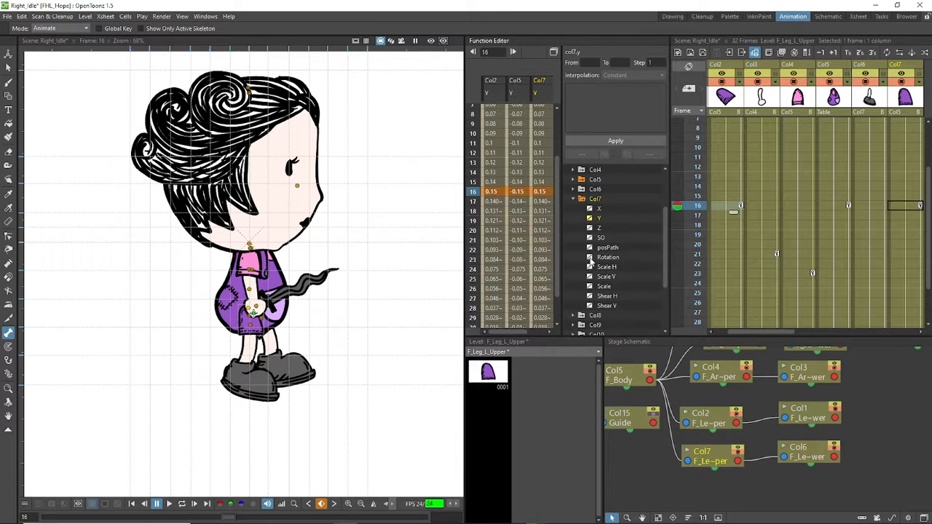
pyautogui.scroll(2, 636, 247)
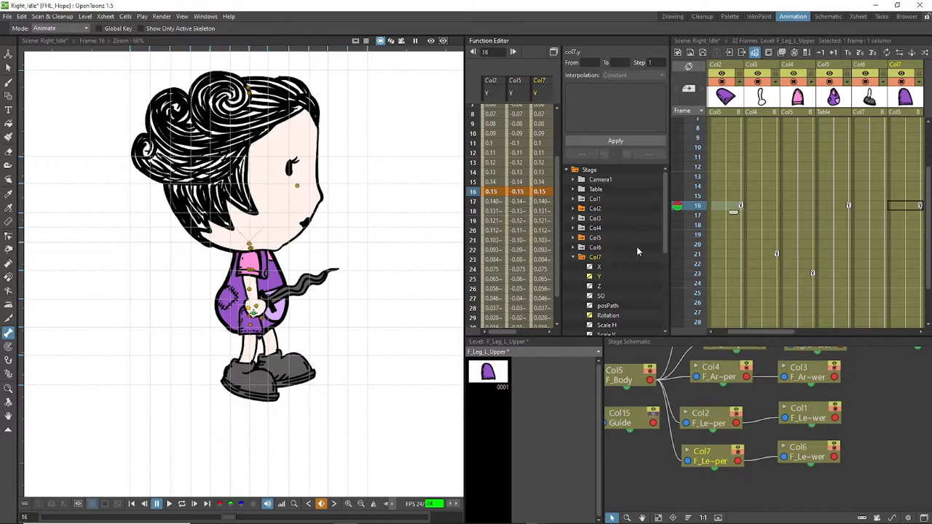
pyautogui.click(581, 210)
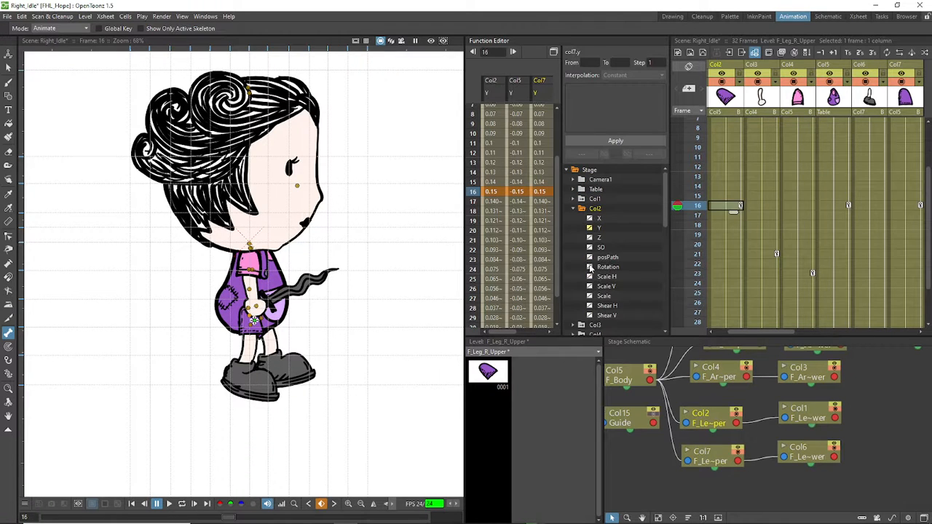
pyautogui.click(590, 267)
pyautogui.scroll(-3, 593, 280)
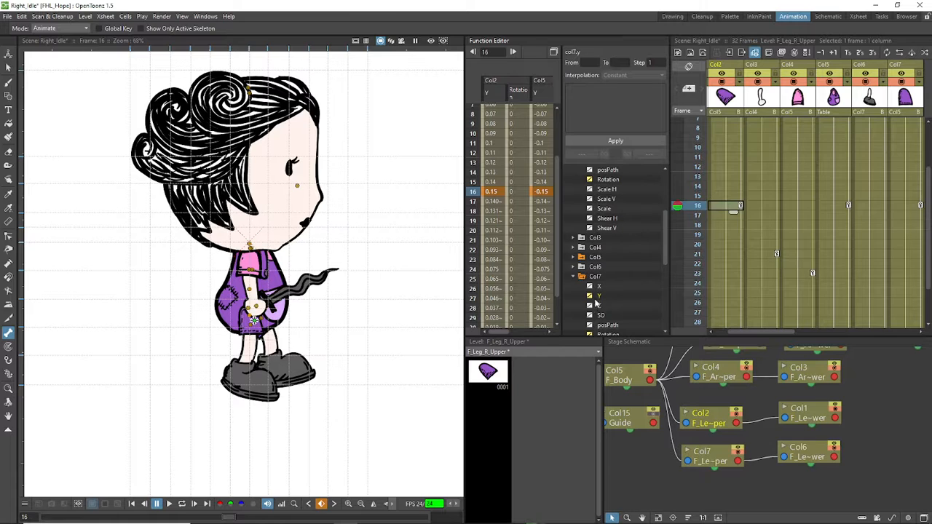
pyautogui.click(616, 294)
pyautogui.scroll(3, 605, 266)
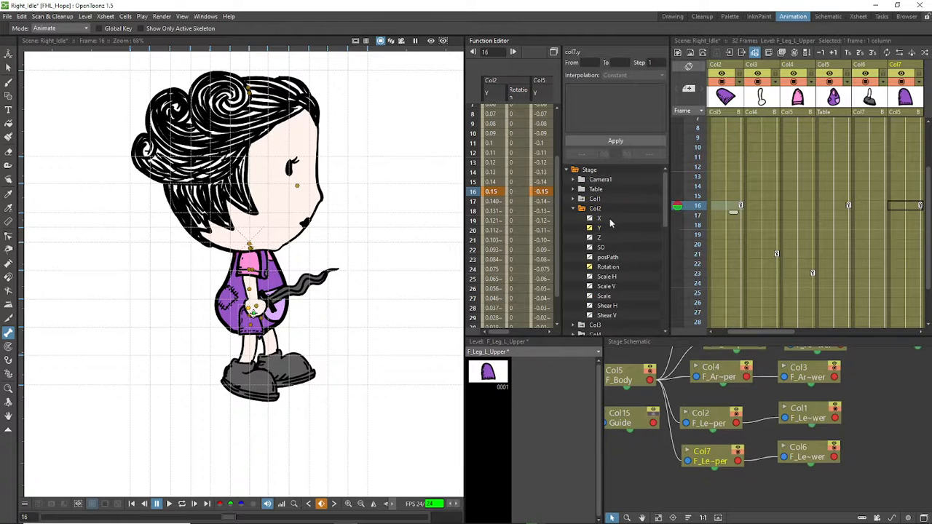
# Step: Set the rotation of F_Leg_R_Upper to 3 at frame 16
pyautogui.click(597, 209)
pyautogui.doubleClick(513, 193)
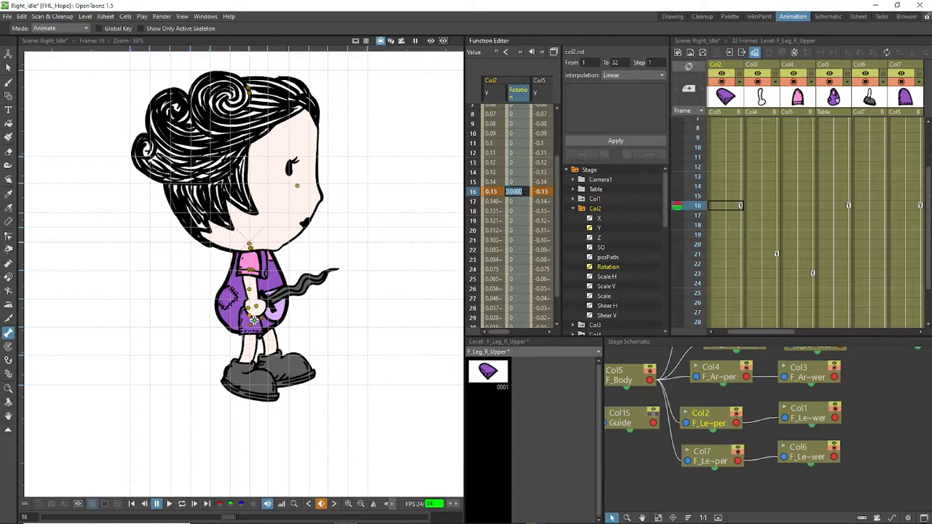
pyautogui.write('3')
pyautogui.press('Return')
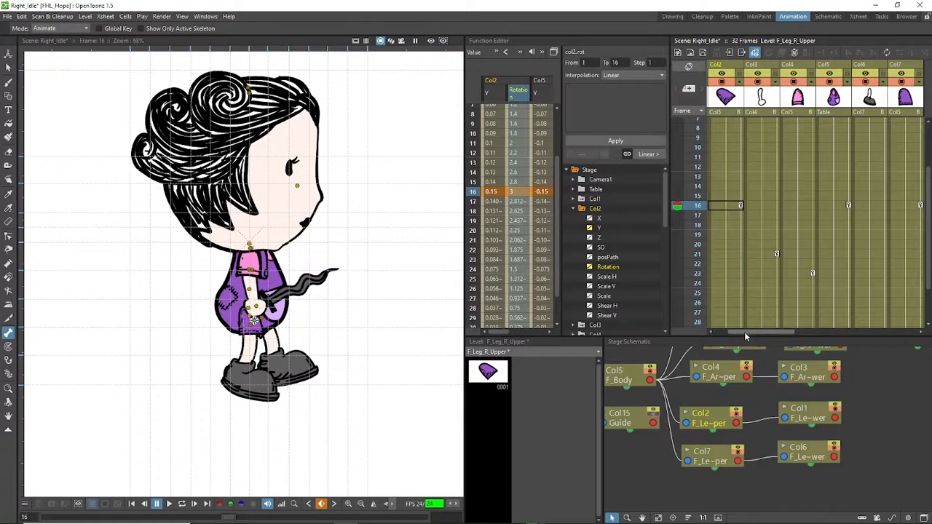
# Step: Set the rotation of F_Leg_R_Lower to -3 at frame 16 and play the looped animation to check the leg's movement
pyautogui.moveTo(744, 332); pyautogui.dragTo(729, 332)
pyautogui.click(720, 203)
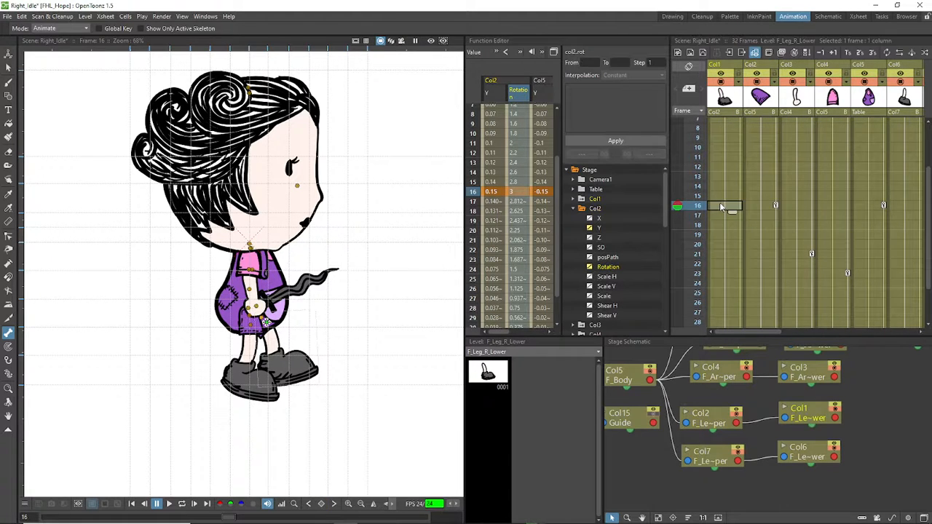
pyautogui.click(573, 199)
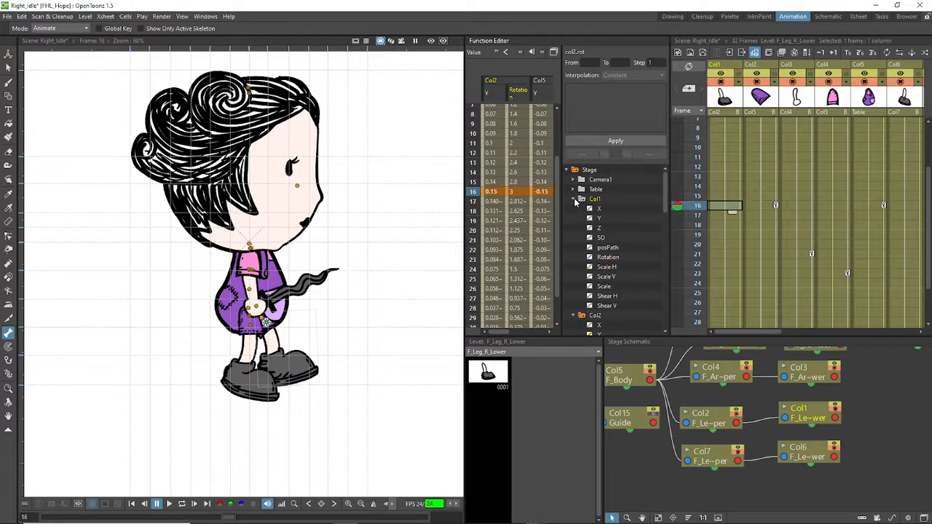
pyautogui.click(589, 257)
pyautogui.click(493, 192)
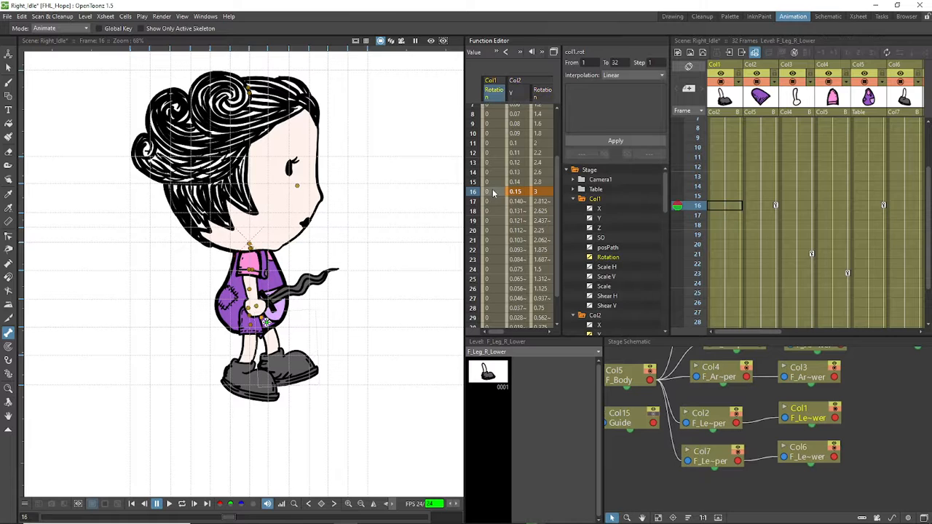
pyautogui.doubleClick(493, 193)
pyautogui.write('-3')
pyautogui.press('Return')
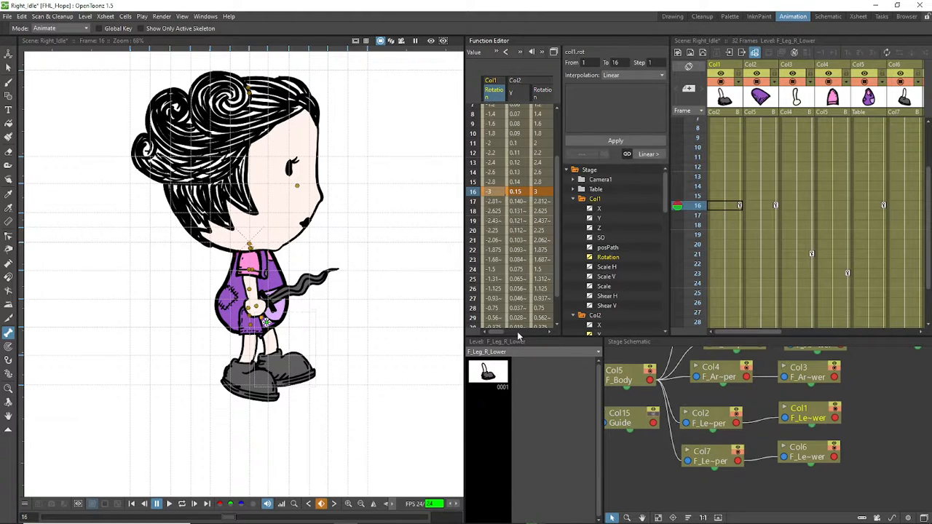
pyautogui.click(183, 507)
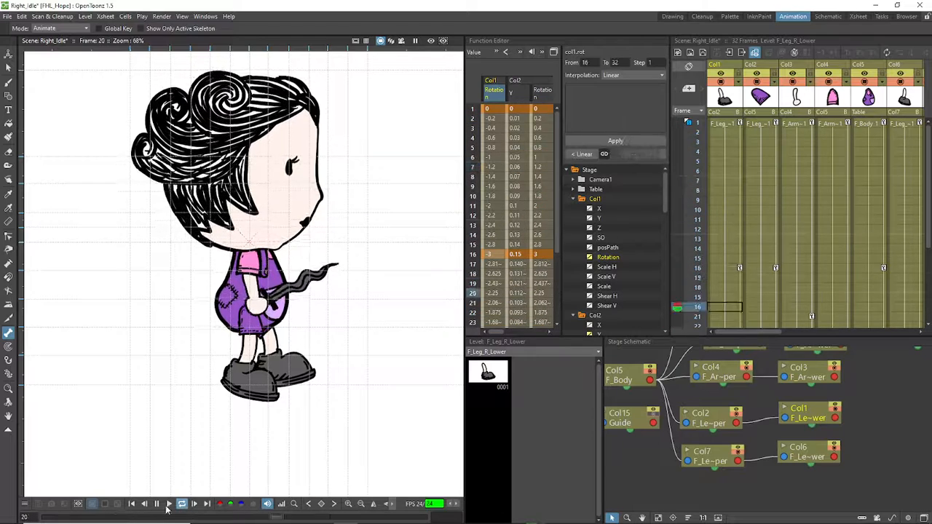
pyautogui.click(159, 504)
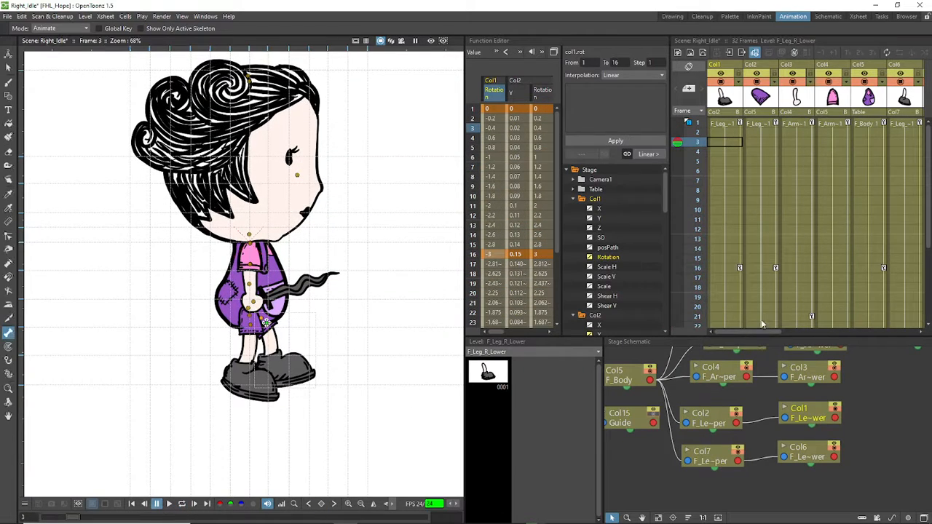
# Step: Set the rotation of F_Leg_L_Upper to 3 at frame 16
pyautogui.click(713, 268)
pyautogui.moveTo(764, 331); pyautogui.dragTo(808, 333)
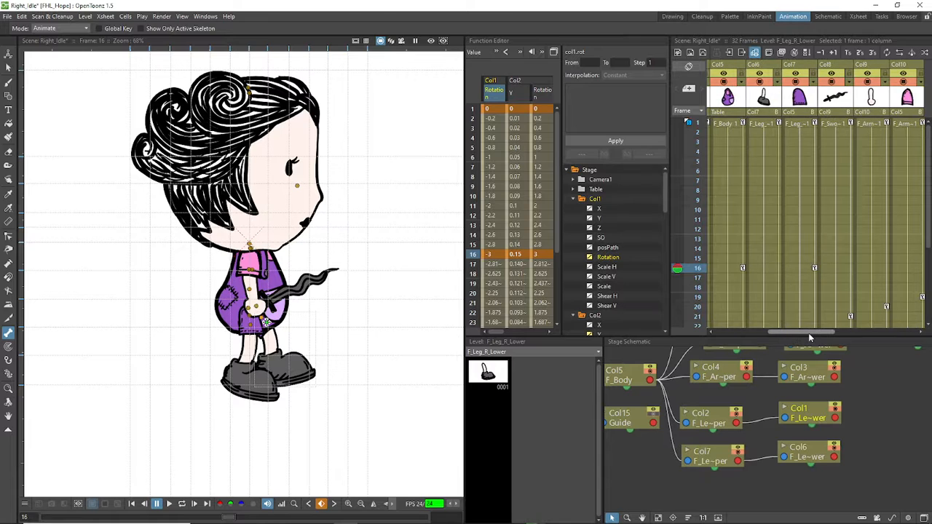
pyautogui.click(801, 268)
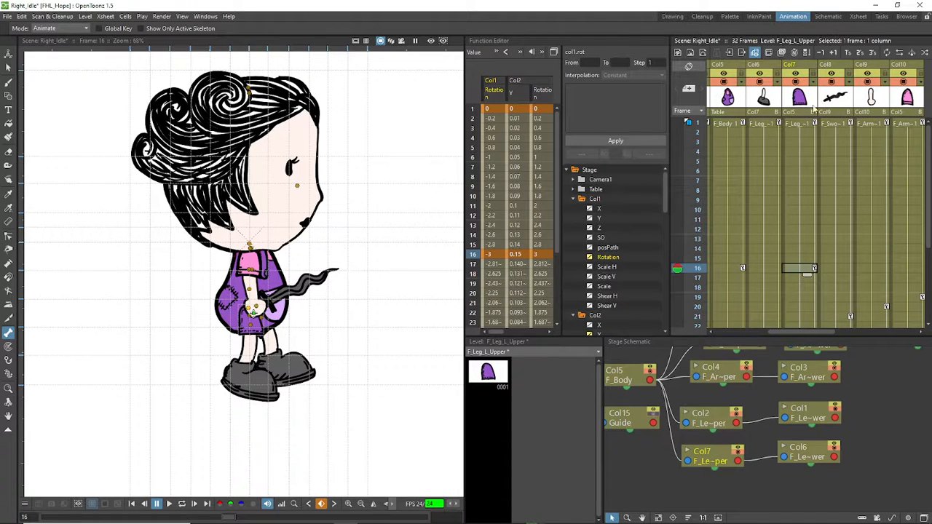
pyautogui.scroll(-8, 633, 271)
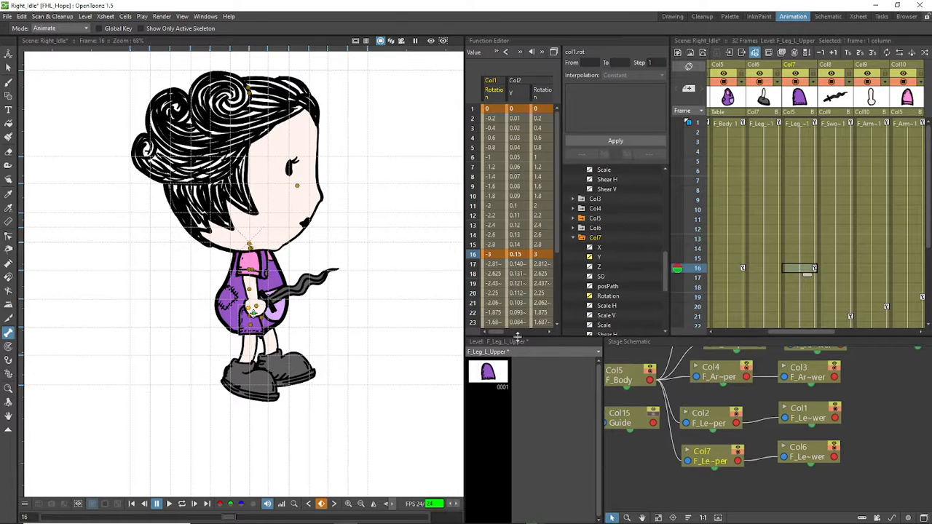
pyautogui.moveTo(496, 334); pyautogui.dragTo(540, 334)
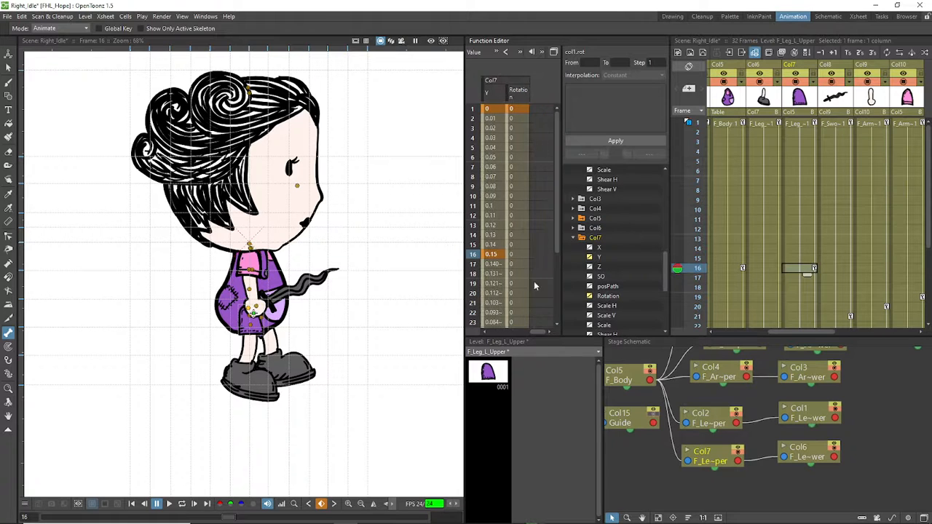
pyautogui.doubleClick(515, 255)
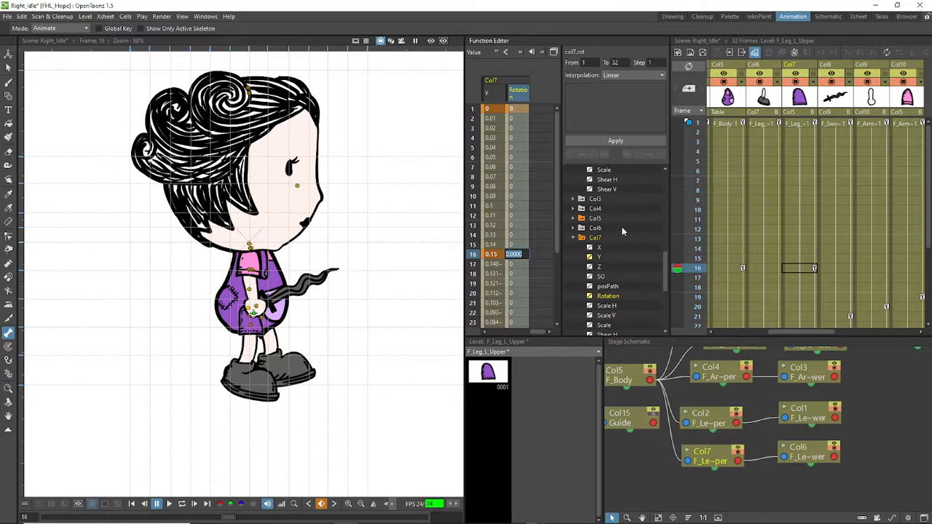
pyautogui.write('3')
pyautogui.press('Return')
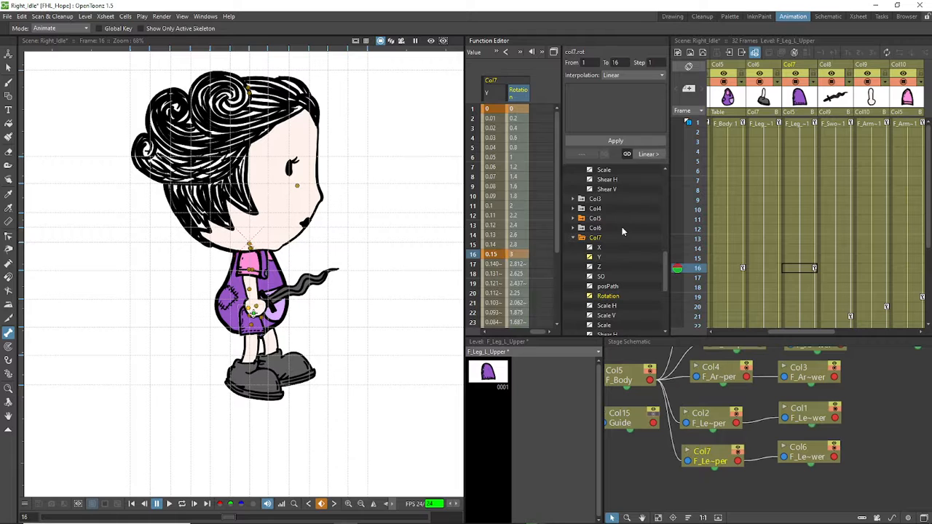
# Step: Show the Rotation channel of F_Leg_L_Lower in the function sheet and set it to -3 at frame 16
pyautogui.click(773, 269)
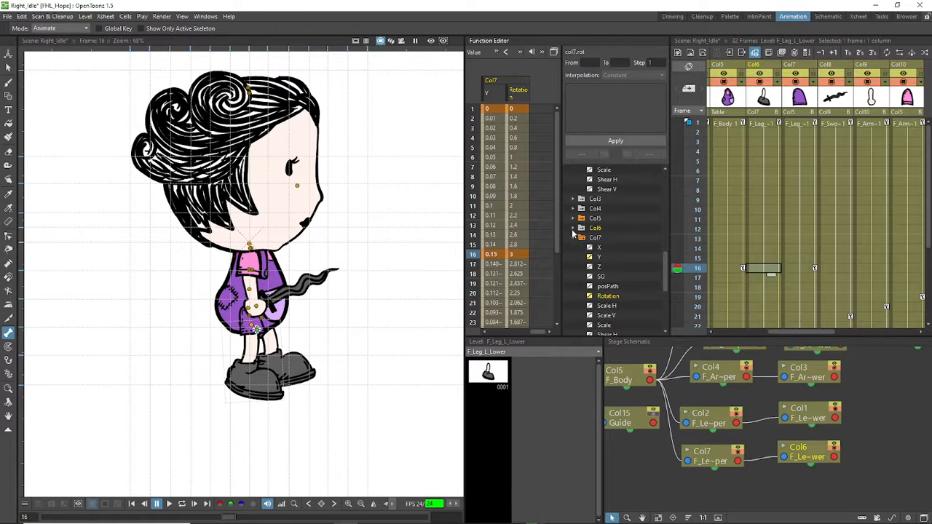
pyautogui.click(573, 228)
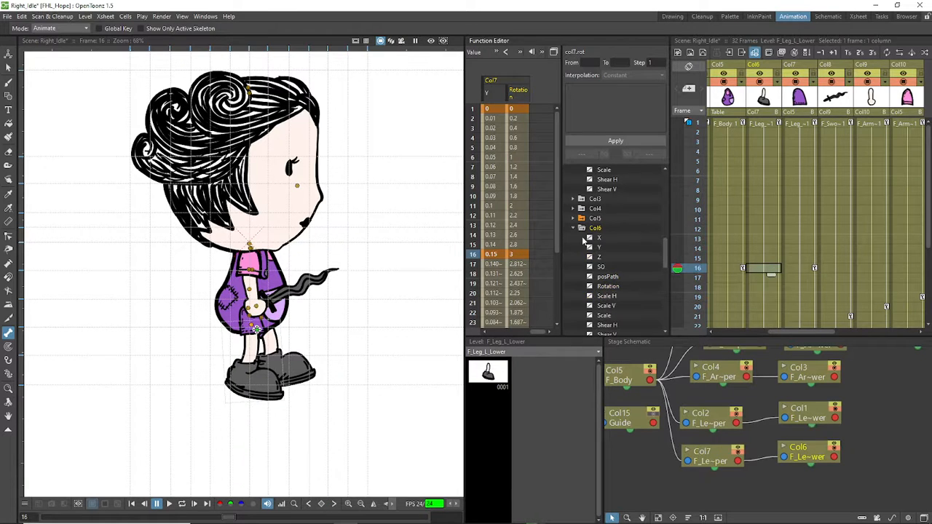
pyautogui.click(590, 286)
pyautogui.doubleClick(487, 254)
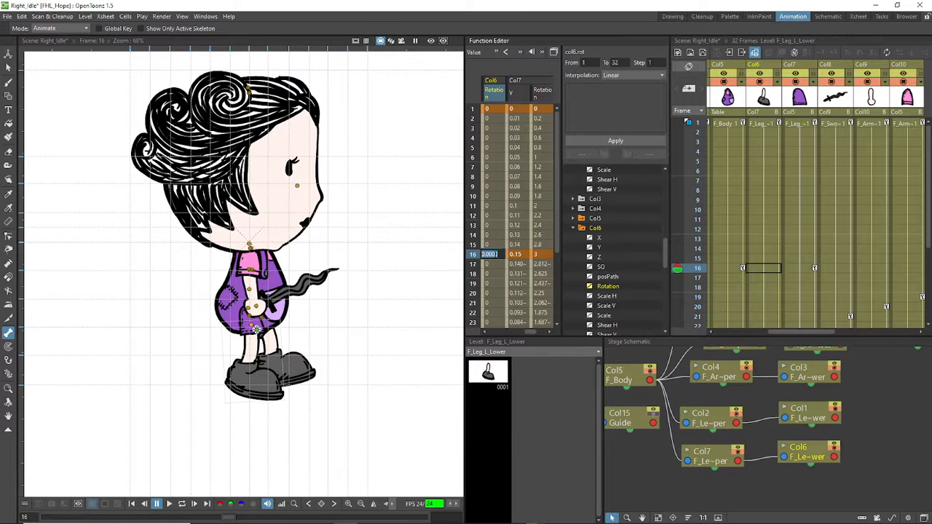
pyautogui.write('-3')
pyautogui.press('Return')
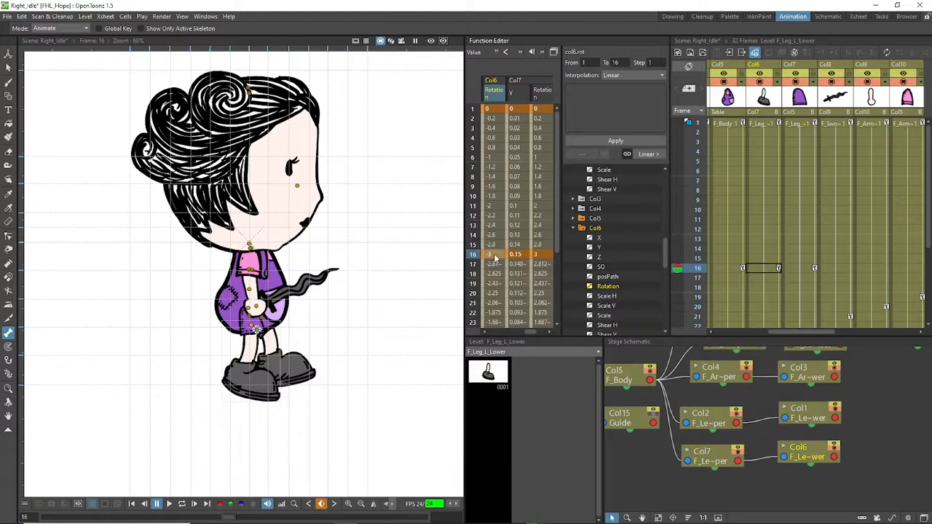
# Step: Play the looped animation to check the leg movement, stop it and save the scene
pyautogui.click(182, 504)
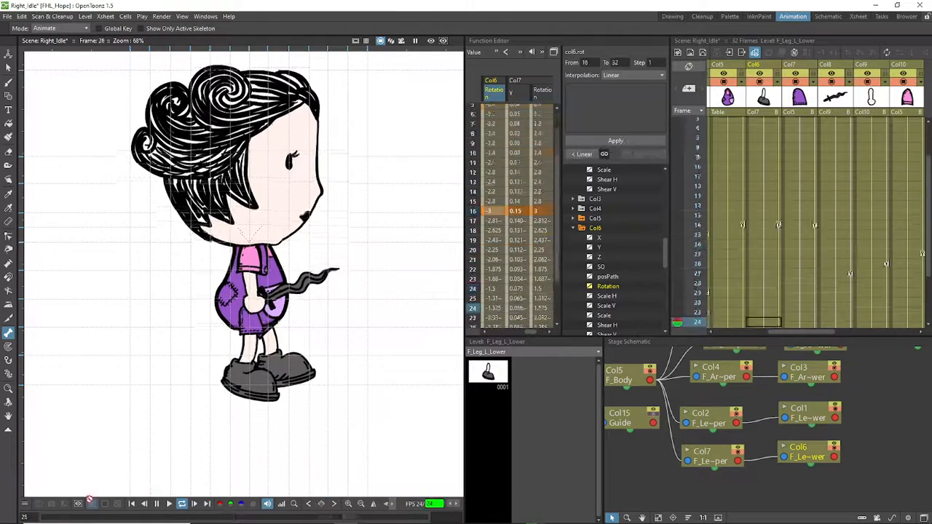
pyautogui.click(157, 504)
pyautogui.hotkey('ctrl', 's')
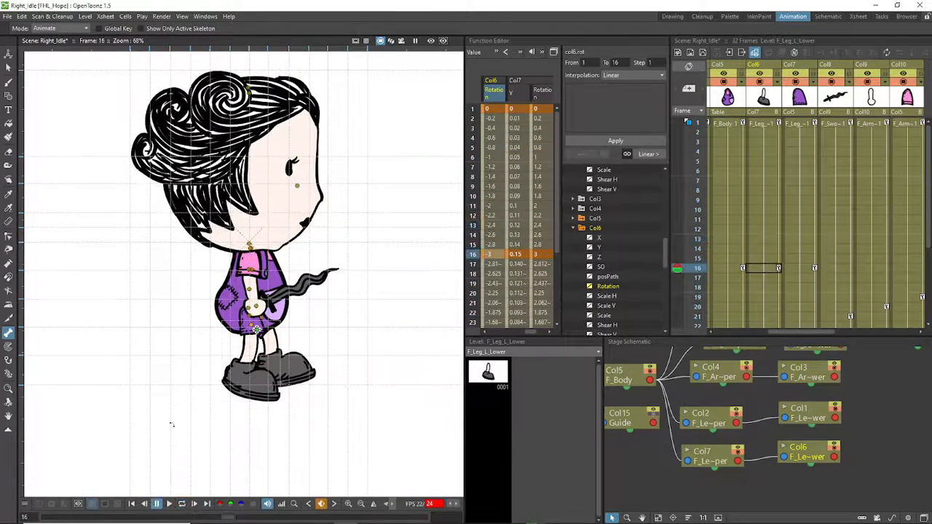
# Step: Render the Right_Idle scene as a PNG sequence into the project's outputs folder
pyautogui.scroll(-2, 211, 362)
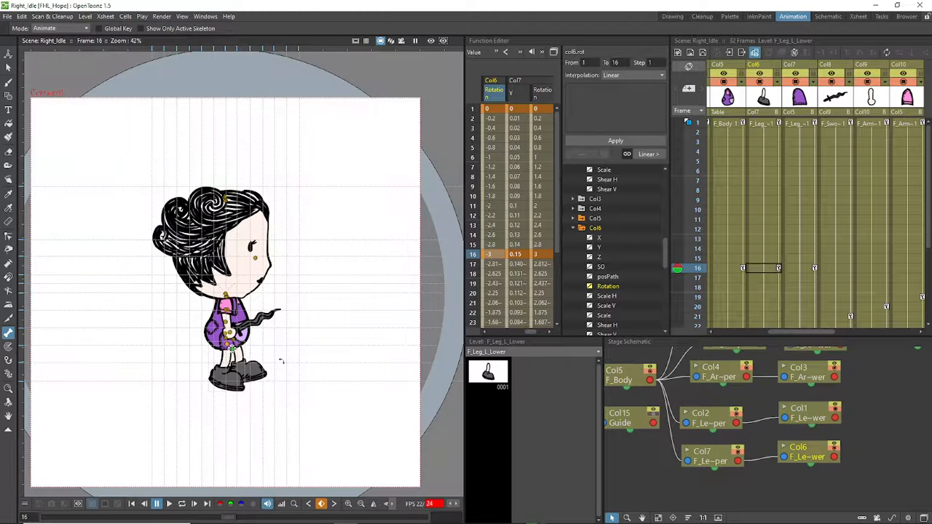
pyautogui.scroll(1, 269, 349)
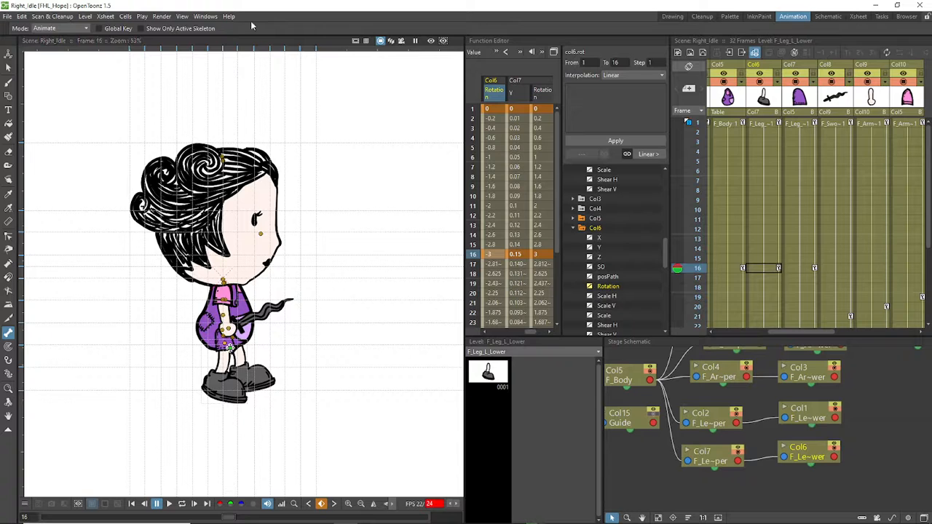
pyautogui.scroll(1, 320, 250)
pyautogui.scroll(-2, 288, 268)
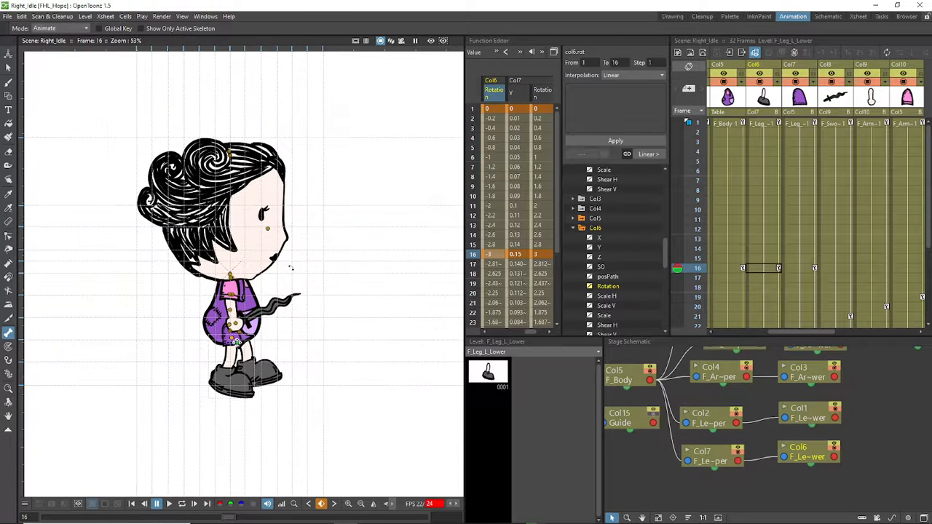
pyautogui.click(163, 18)
pyautogui.click(188, 73)
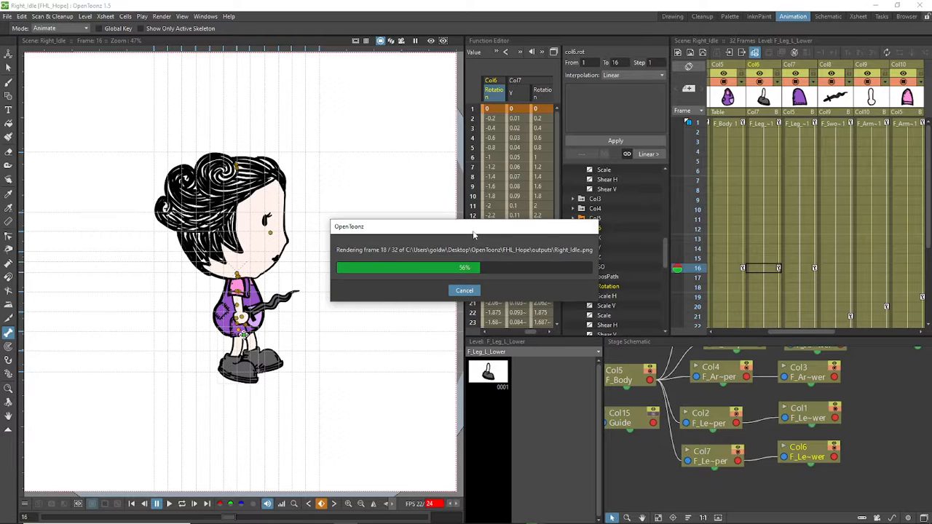
# Step: Switch to File Explorer and open the outputs folder of the FHL_Hope project
pyautogui.hotkey('alt', 'Tab')
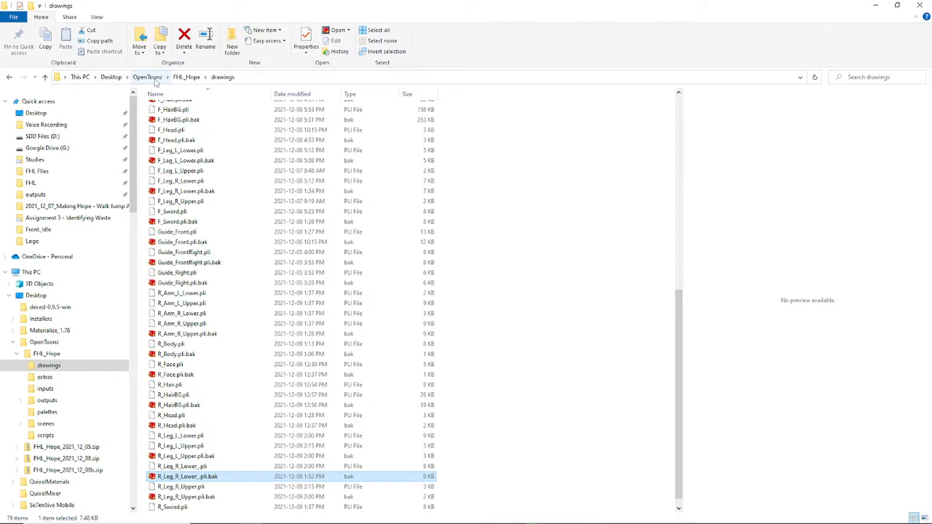
pyautogui.click(153, 77)
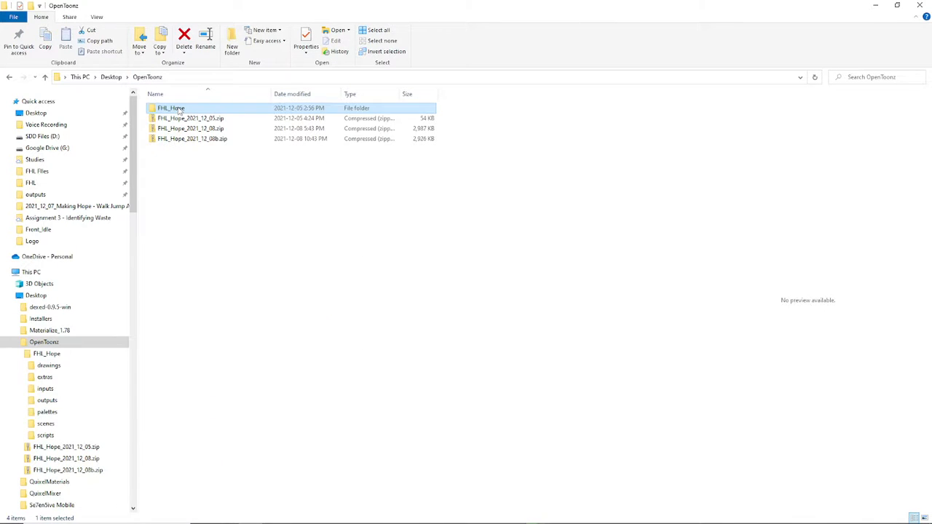
pyautogui.doubleClick(178, 110)
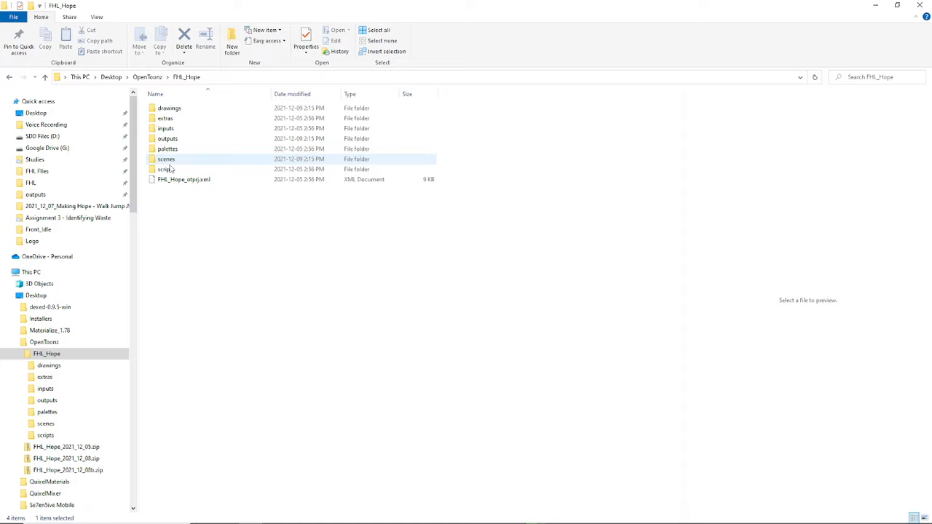
pyautogui.doubleClick(168, 139)
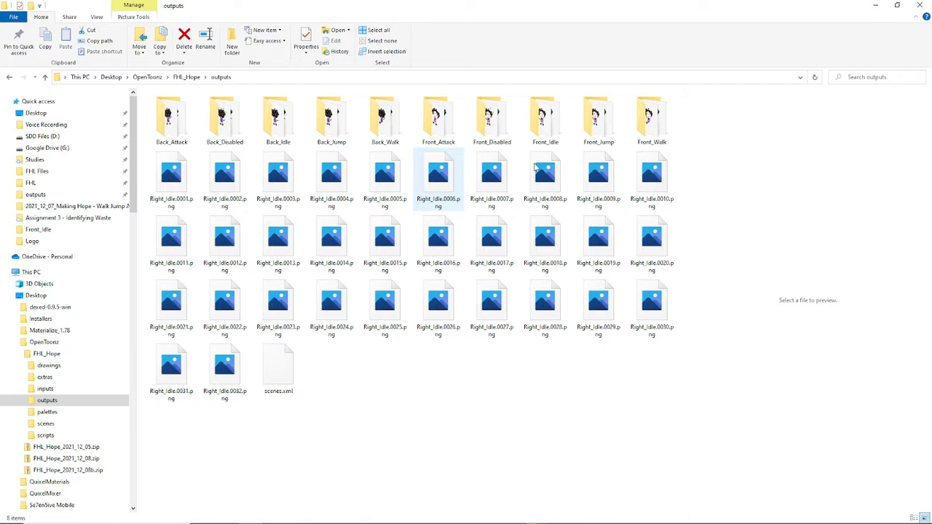
# Step: Resize the original Right_Idle PNG frames 0001 to 0032 with Image Resizer to a custom 240 x 240 pixel fit
pyautogui.click(171, 178)
pyautogui.keyDown('shift'); pyautogui.click(224, 370); pyautogui.keyUp('shift')
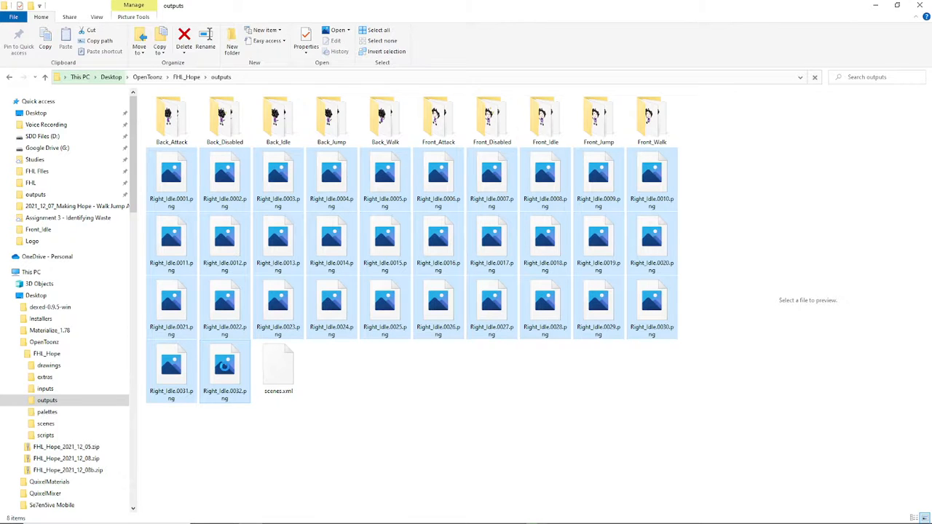
pyautogui.rightClick(225, 369)
pyautogui.click(138, 154)
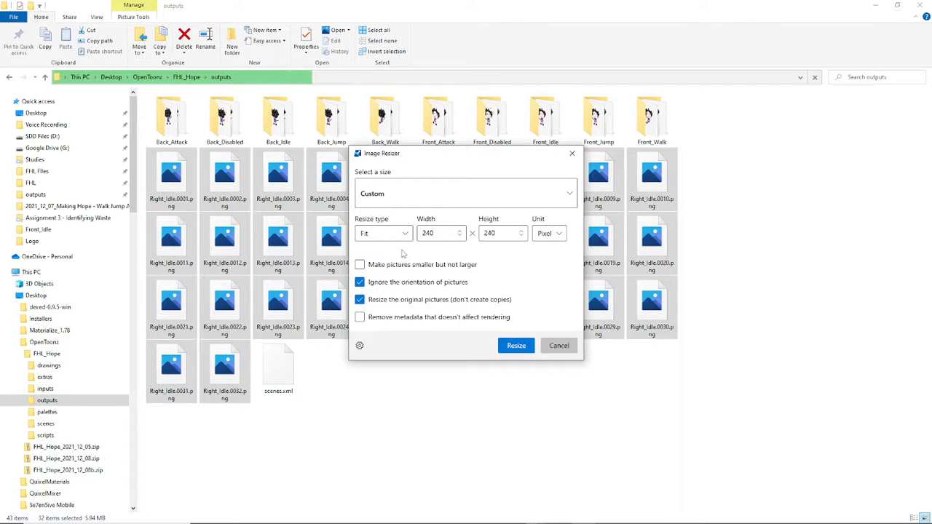
pyautogui.click(516, 346)
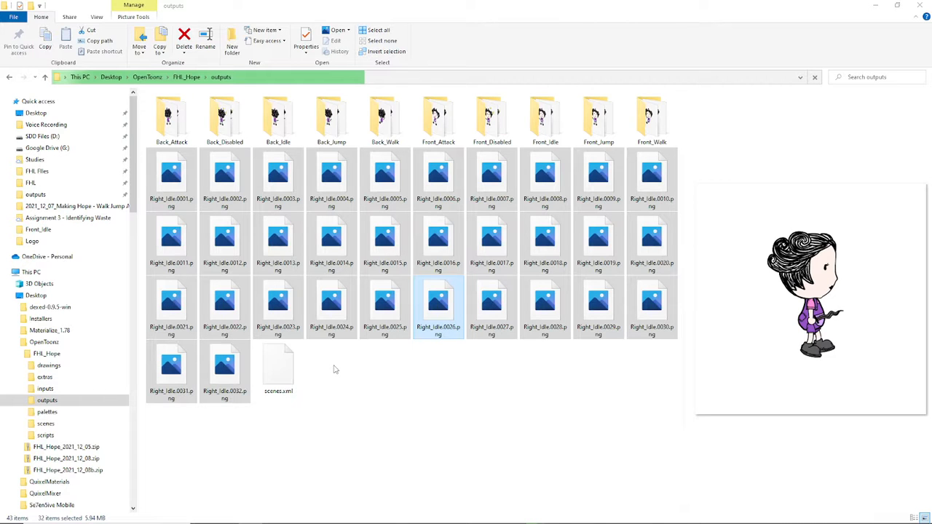
# Step: Create a folder named Right_Idle in the outputs folder
pyautogui.rightClick(334, 369)
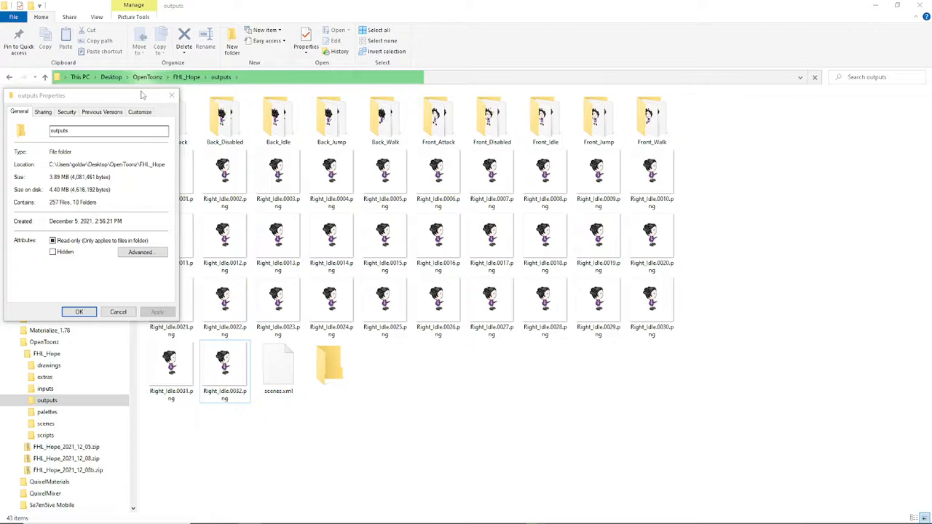
pyautogui.click(171, 95)
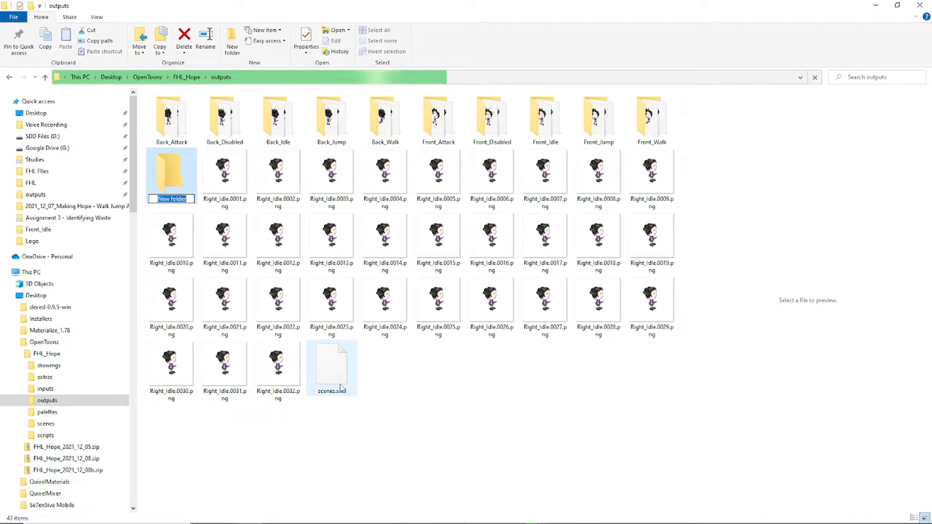
pyautogui.write('Right')
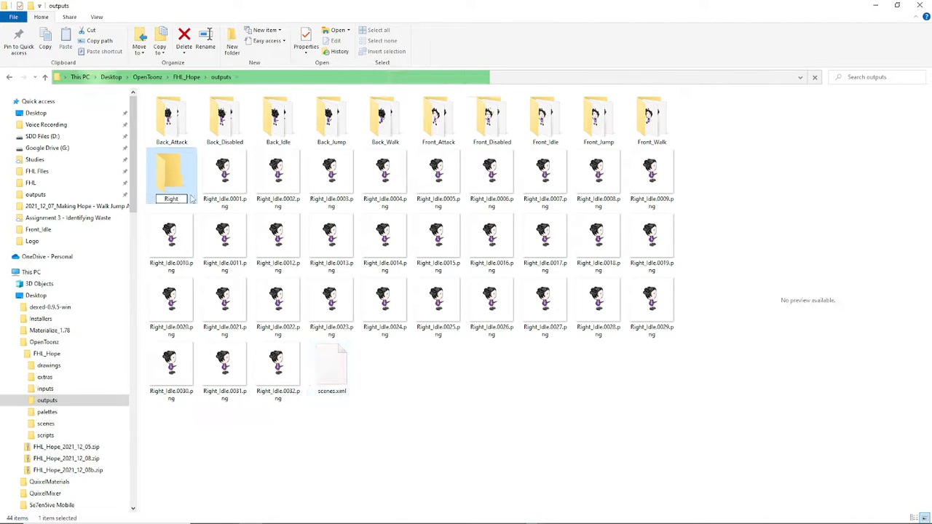
pyautogui.write('_Idle')
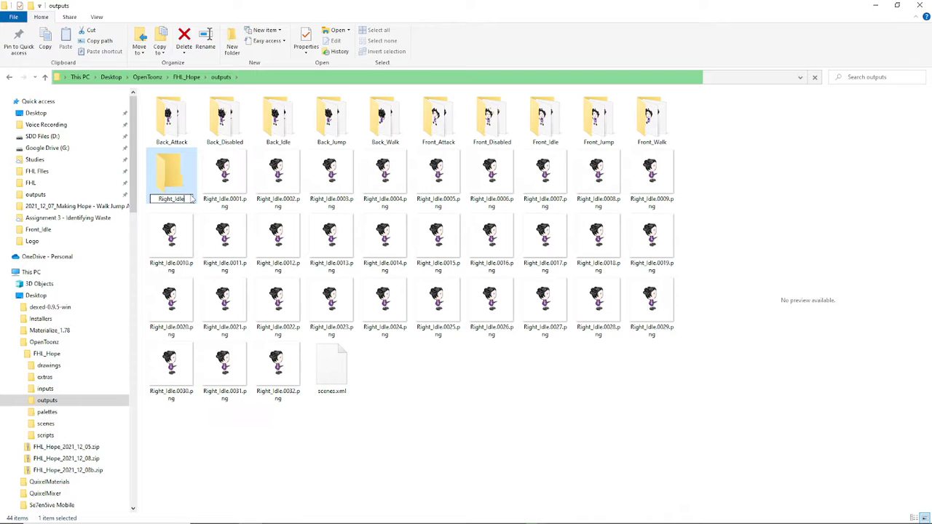
pyautogui.press('Return')
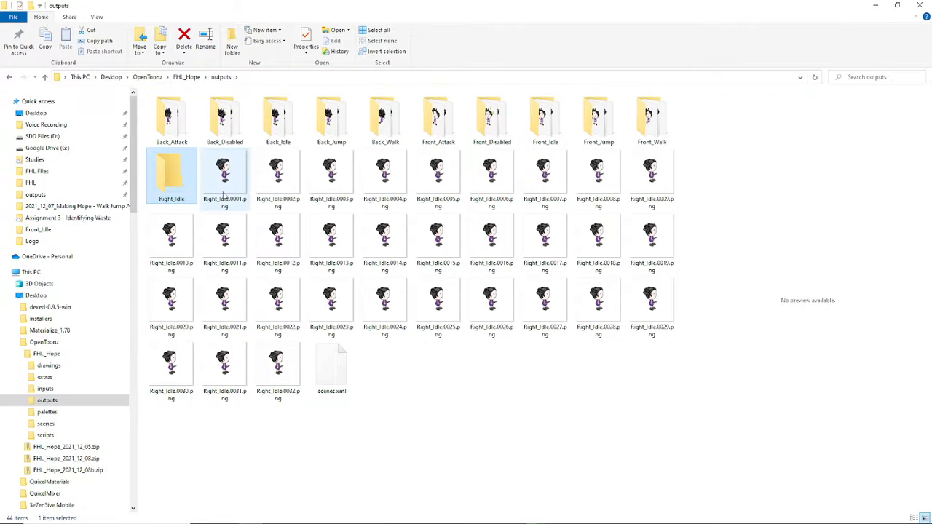
# Step: Move all the Right_Idle PNG frames into the Right_Idle folder and open that folder
pyautogui.click(223, 195)
pyautogui.keyDown('shift'); pyautogui.click(295, 373); pyautogui.keyUp('shift')
pyautogui.moveTo(217, 169); pyautogui.dragTo(167, 178)
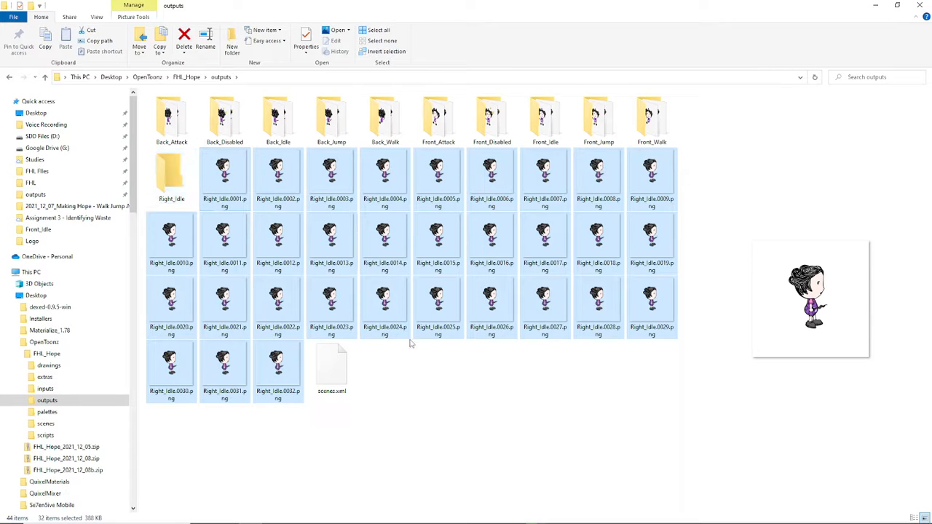
pyautogui.doubleClick(180, 180)
# Step: Switch to the FHL project in Unreal Editor and bring up Level_01
pyautogui.hotkey('alt', 'Tab')
pyautogui.hotkey('alt', 'Tab')
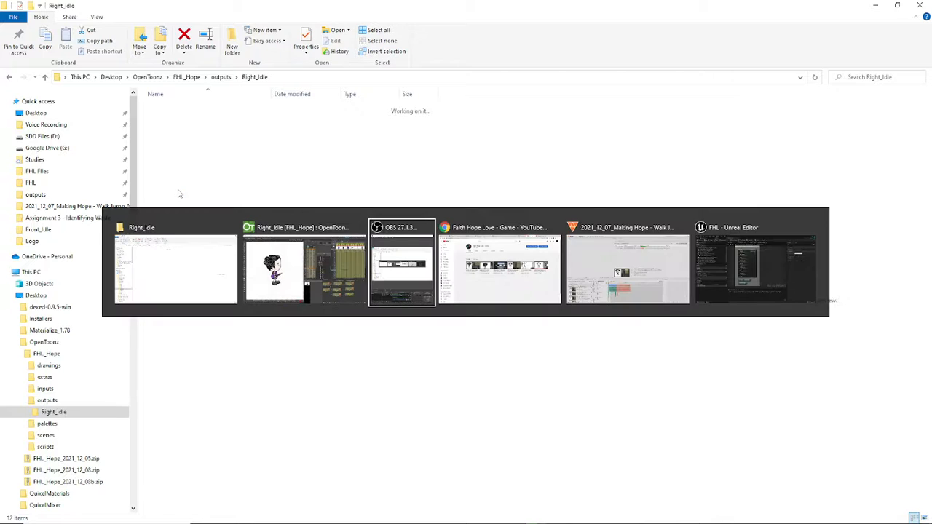
pyautogui.hotkey('alt', 'Tab')
pyautogui.hotkey('alt', 'Tab')
pyautogui.hotkey('alt', 'Tab')
pyautogui.hotkey('alt', 'Tab')
pyautogui.hotkey('alt', 'Tab')
pyautogui.hotkey('alt', 'Tab')
pyautogui.hotkey('alt', 'Tab')
pyautogui.hotkey('alt', 'Tab')
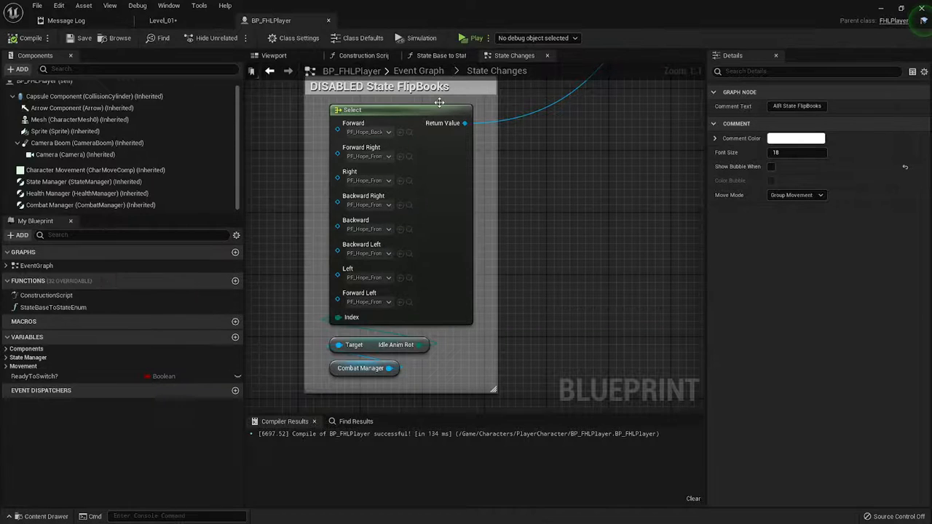
pyautogui.click(163, 20)
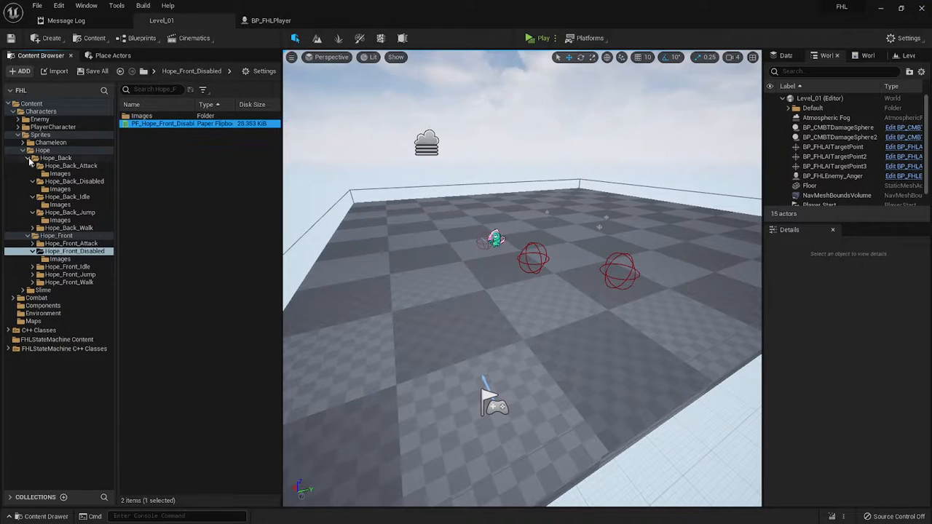
# Step: Collapse the Hope_Back and Hope_Front folders and create a folder named Hope_Right inside the Hope sprites folder
pyautogui.click(27, 158)
pyautogui.click(27, 166)
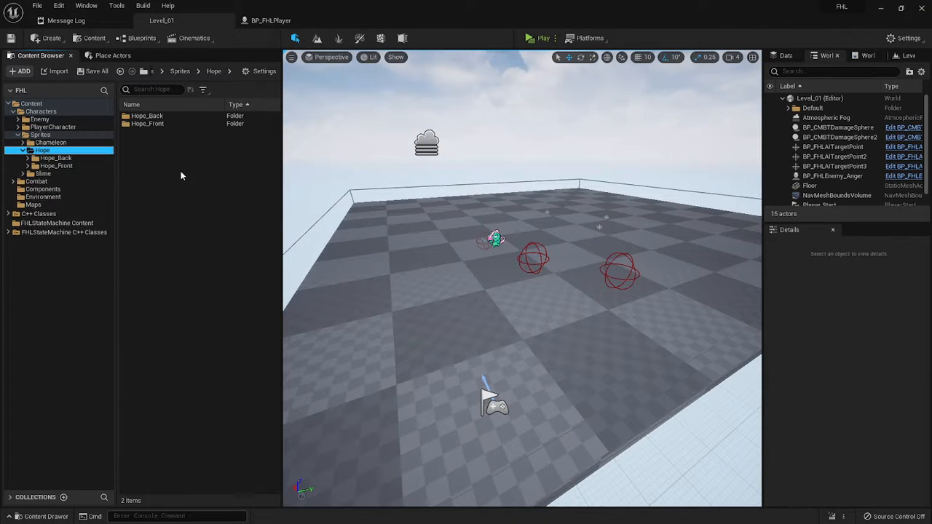
pyautogui.hotkey('ctrl', 'shift', 'n')
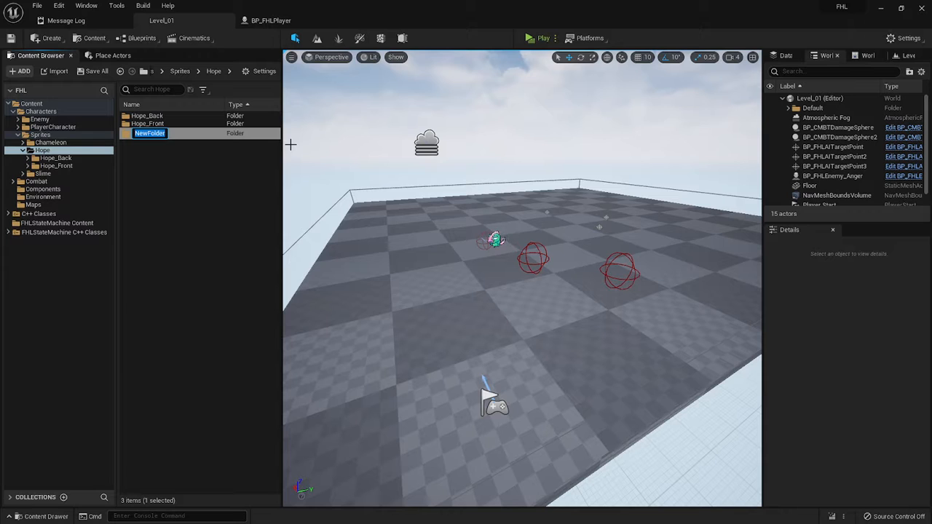
pyautogui.write('Hope_F')
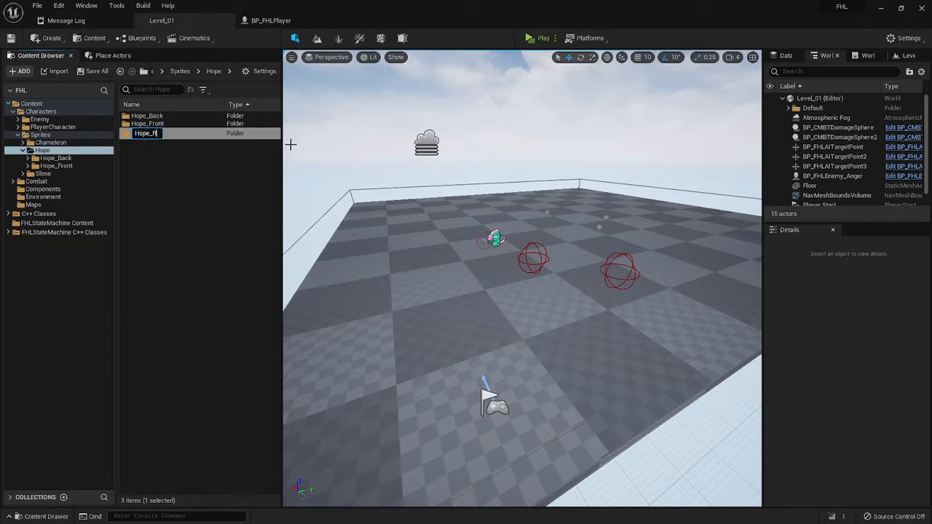
pyautogui.write('ight')
pyautogui.press('Return')
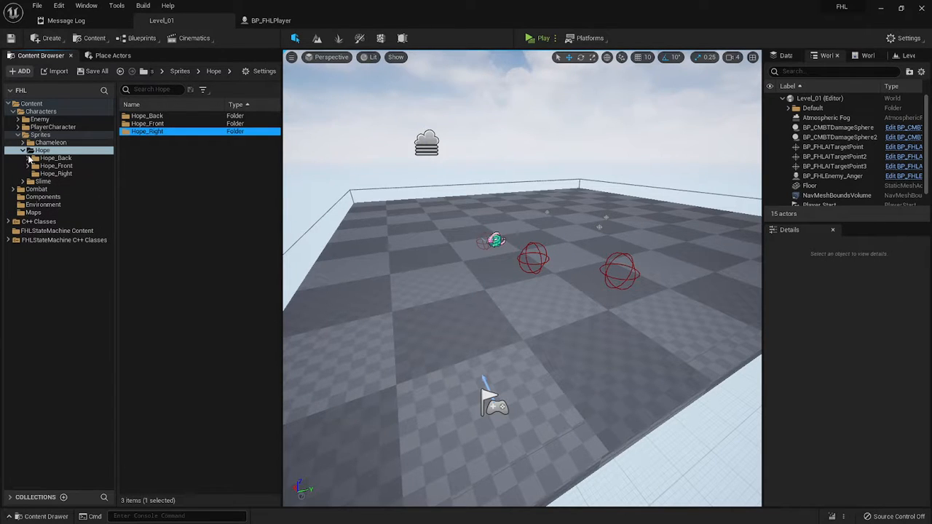
# Step: Create a folder named Hope_Right_Idle inside the Hope_Right folder
pyautogui.click(45, 175)
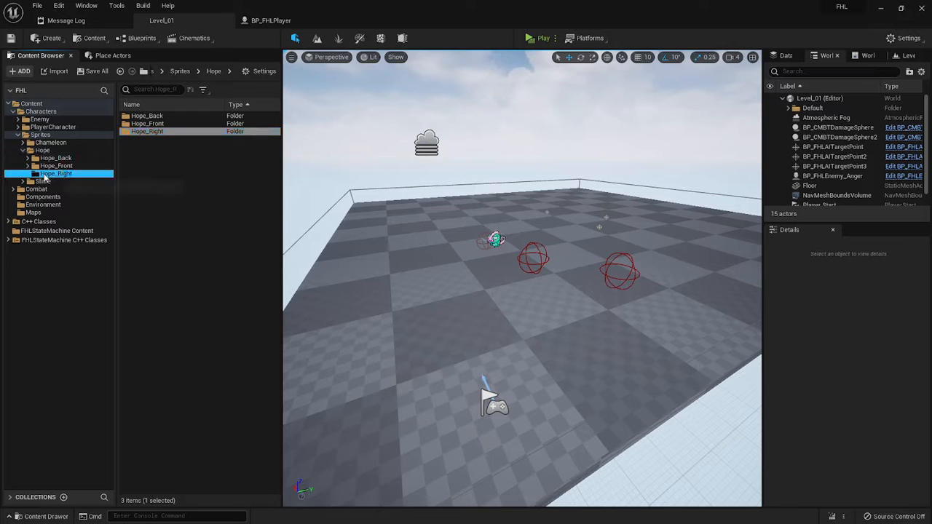
pyautogui.rightClick(149, 149)
pyautogui.click(191, 164)
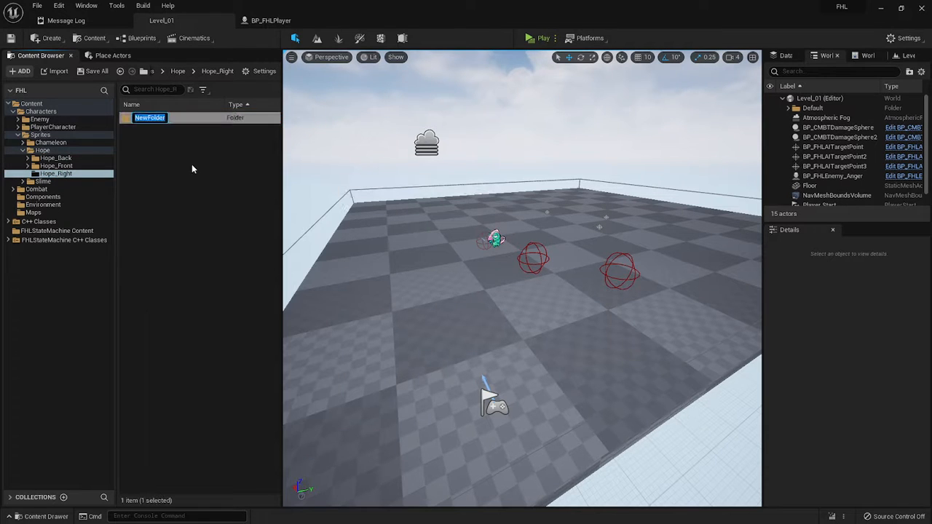
pyautogui.write('Hope')
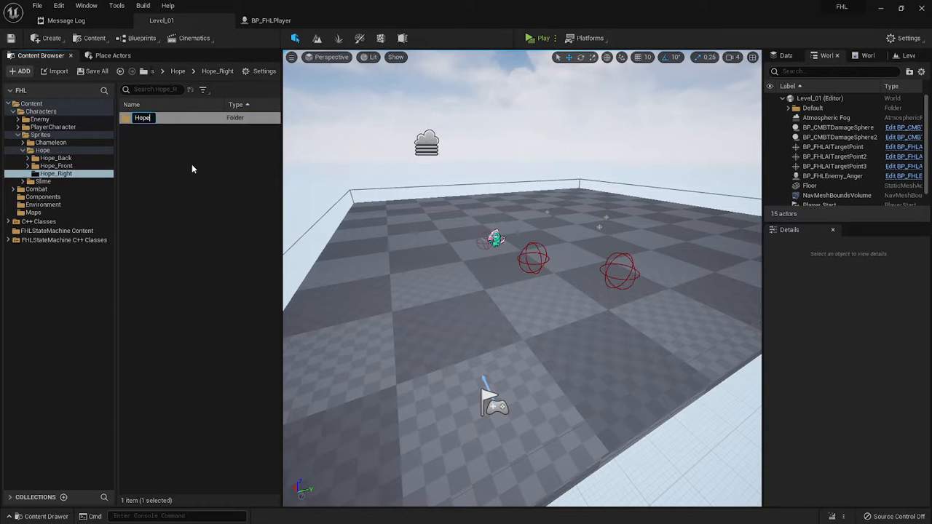
pyautogui.write('_Right_Idle')
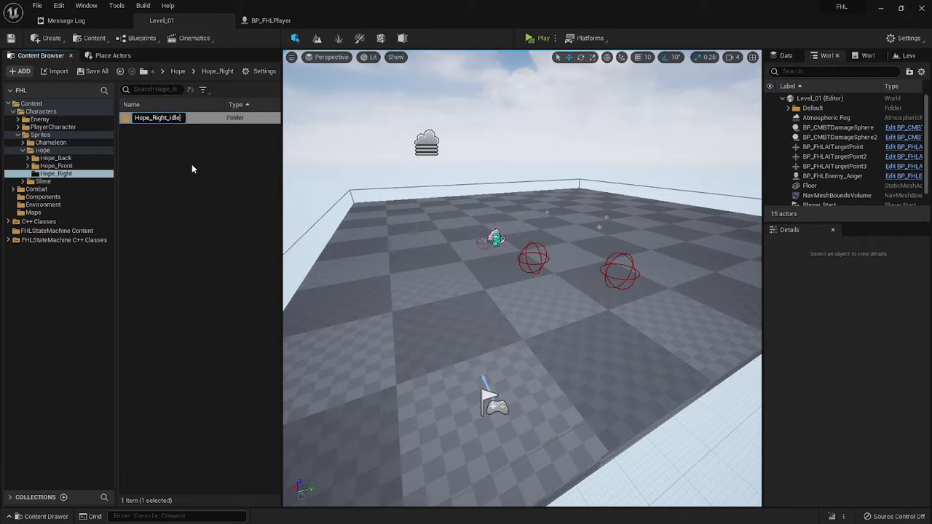
pyautogui.press('Return')
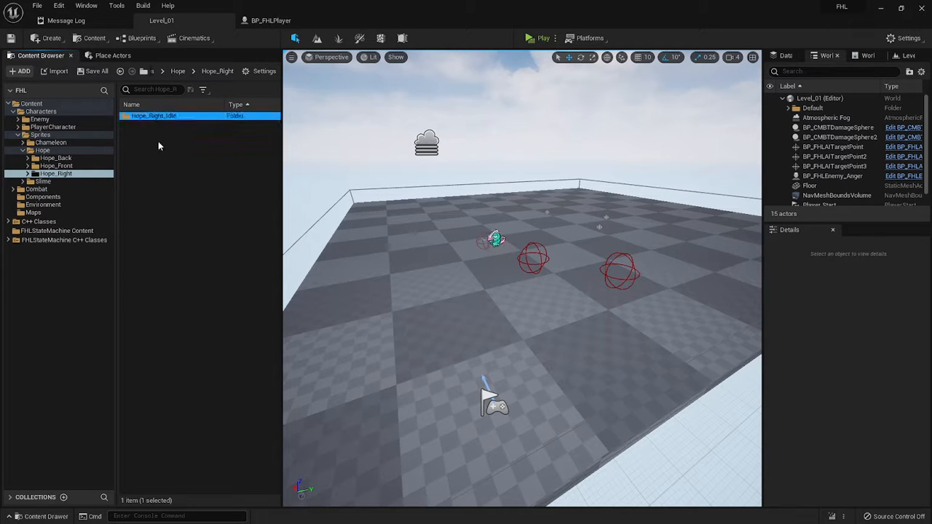
# Step: Create a folder named Images inside the Hope_Right_Idle folder and open it
pyautogui.click(27, 174)
pyautogui.click(72, 182)
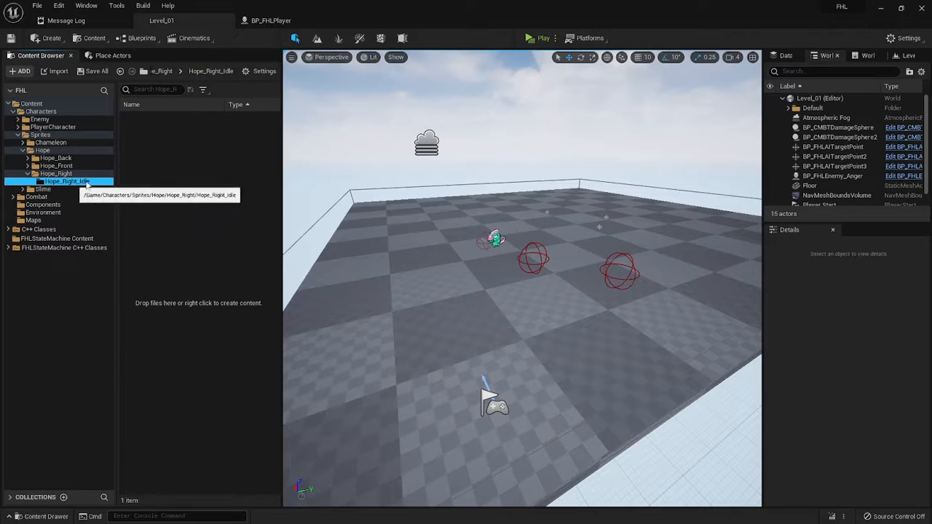
pyautogui.rightClick(169, 157)
pyautogui.click(192, 175)
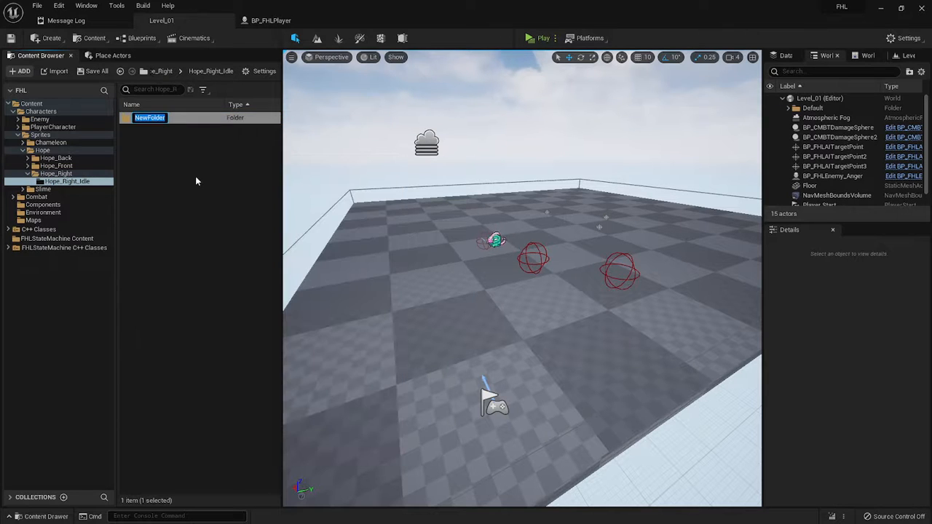
pyautogui.write('Images')
pyautogui.press('Return')
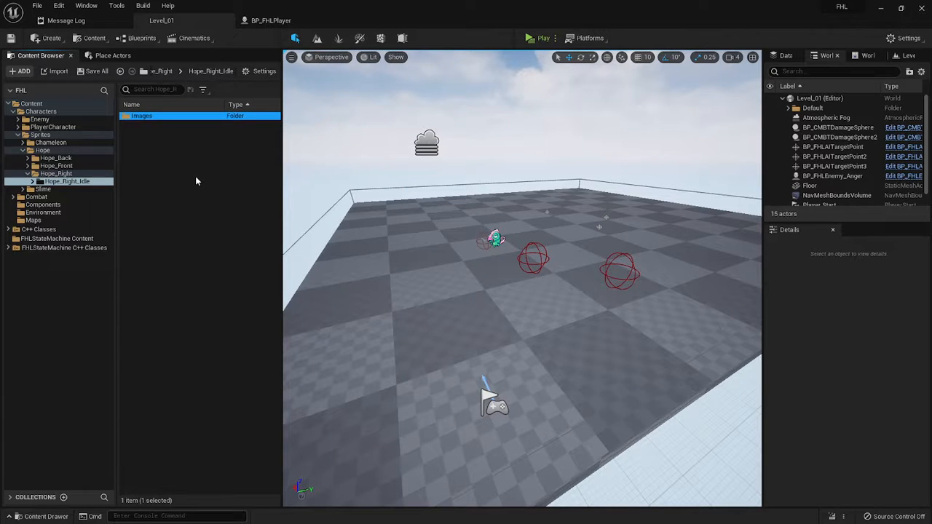
pyautogui.doubleClick(153, 119)
# Step: Import all the Right_Idle PNG frames from the Right_Idle output folder in File Explorer into the project's Images folder
pyautogui.hotkey('alt', 'Tab')
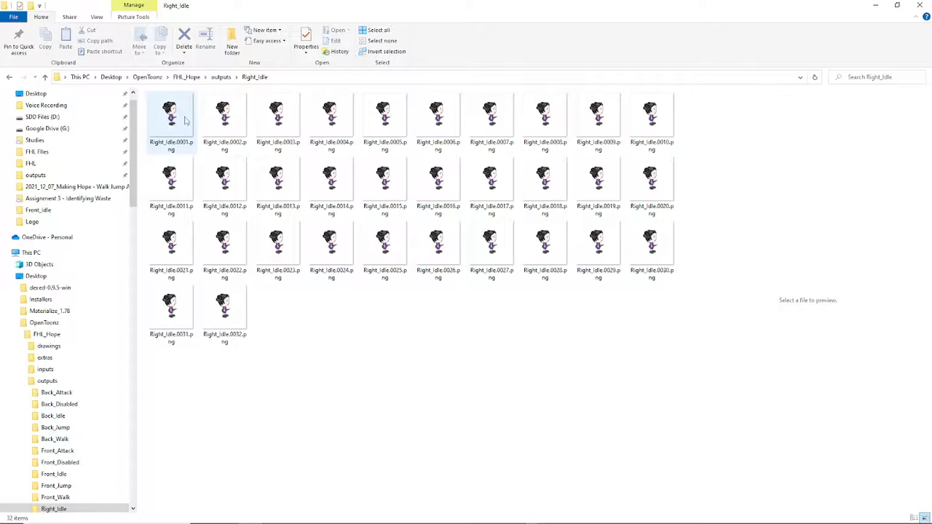
pyautogui.hotkey('ctrl', 'a')
pyautogui.hotkey('alt', 'Tab')
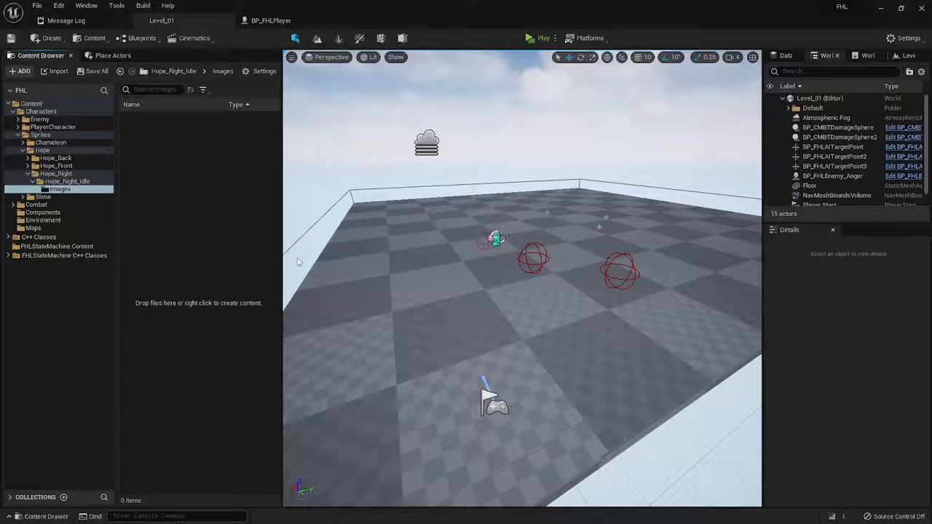
pyautogui.hotkey('alt', 'Tab')
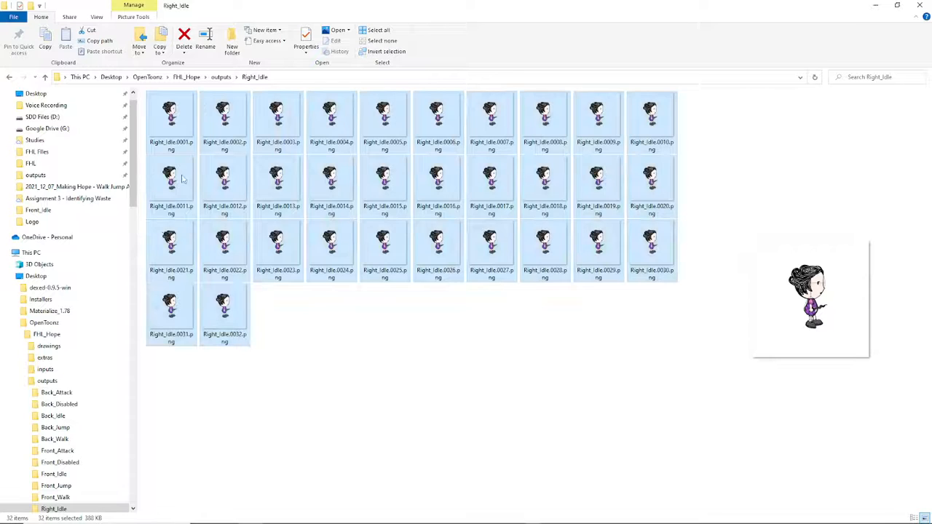
pyautogui.moveTo(223, 182); pyautogui.dragTo(188, 244)
pyautogui.hotkey('alt', 'Tab')
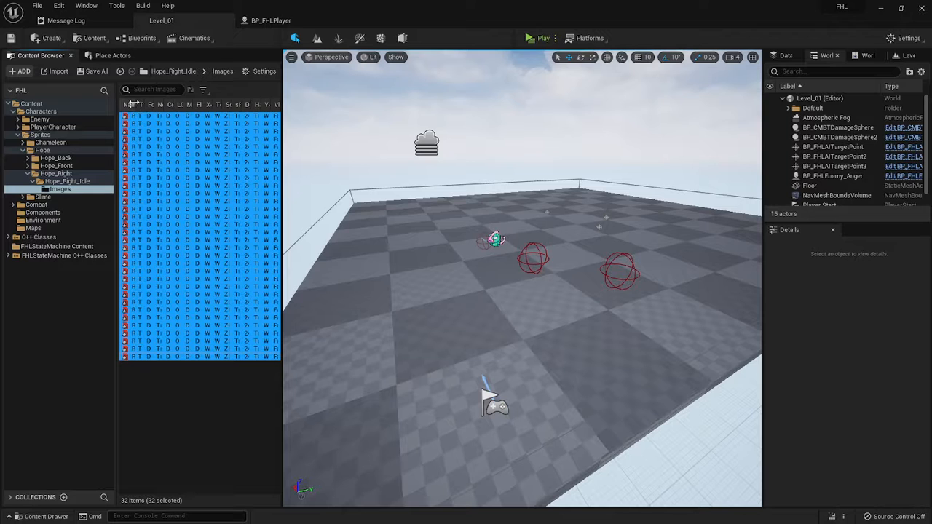
# Step: Show the imported textures in the Images folder as a list instead of columns
pyautogui.moveTo(131, 104); pyautogui.dragTo(137, 104)
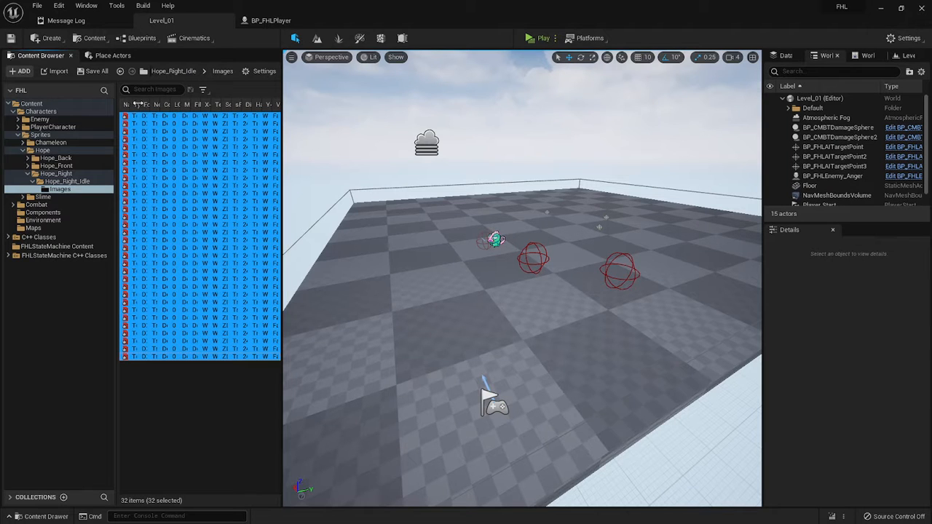
pyautogui.click(262, 71)
pyautogui.click(284, 110)
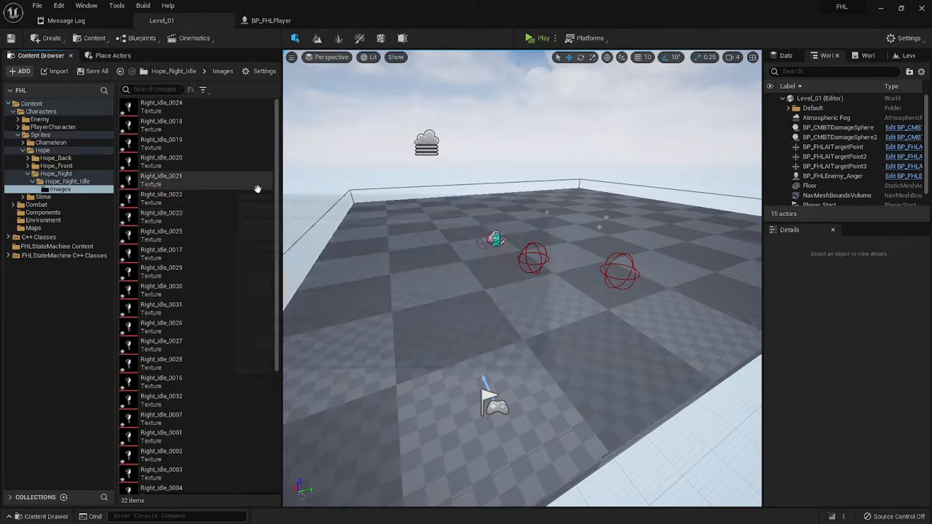
# Step: Apply the Paper2D texture settings to all the Right_Idle textures and create sprites from them
pyautogui.hotkey('ctrl', 'a')
pyautogui.rightClick(160, 139)
pyautogui.moveTo(265, 196)
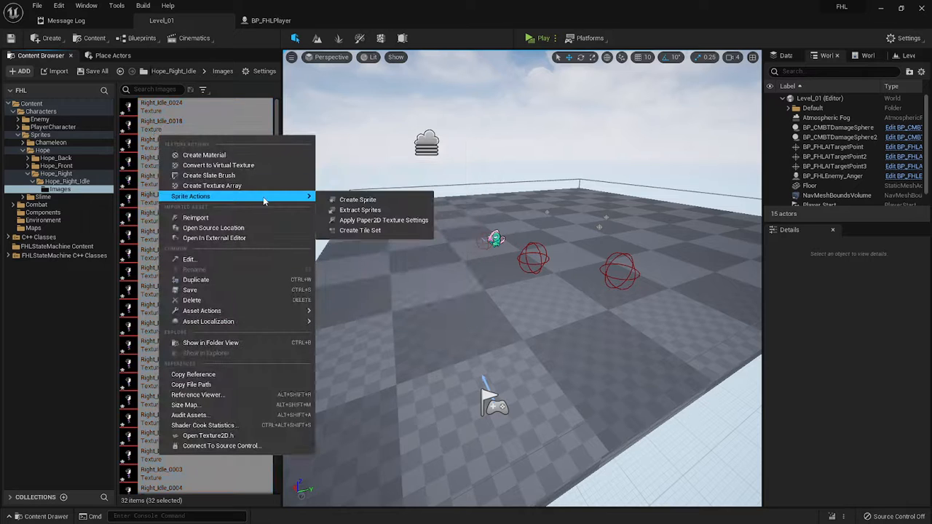
pyautogui.click(351, 224)
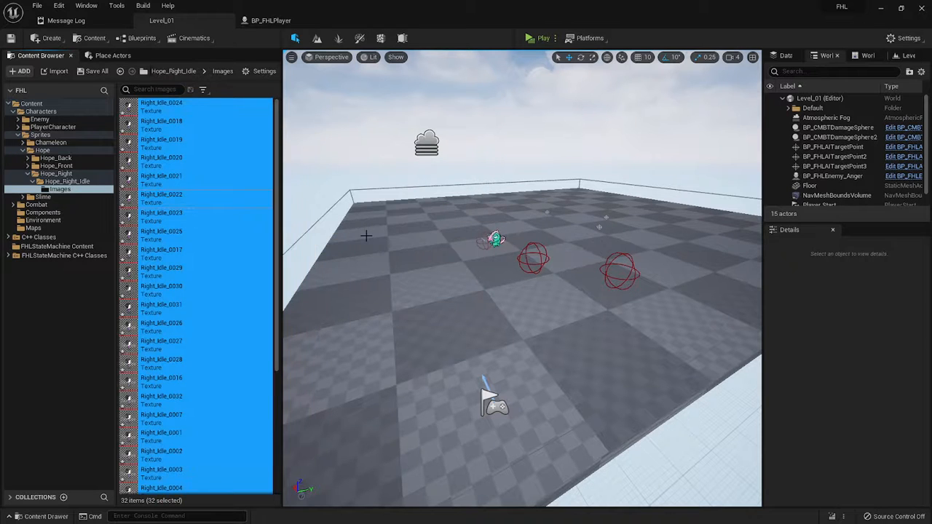
pyautogui.rightClick(159, 138)
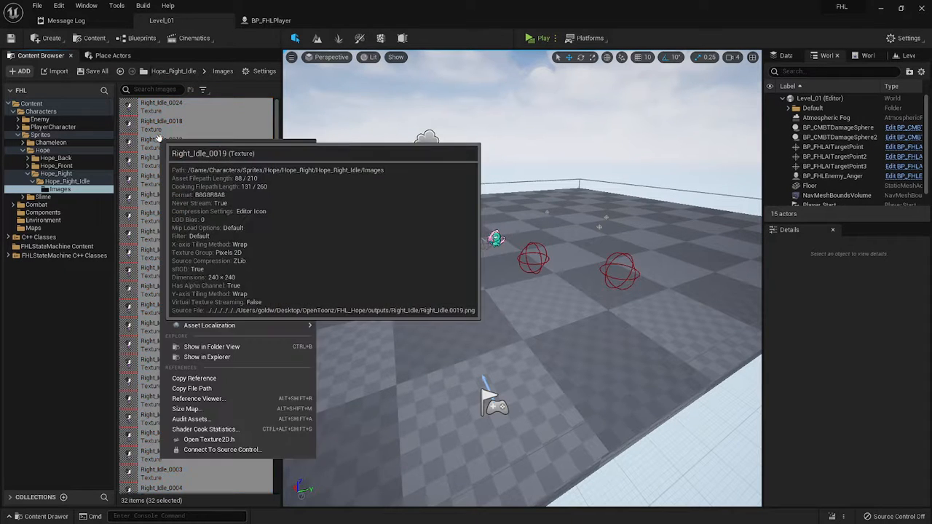
pyautogui.moveTo(209, 200)
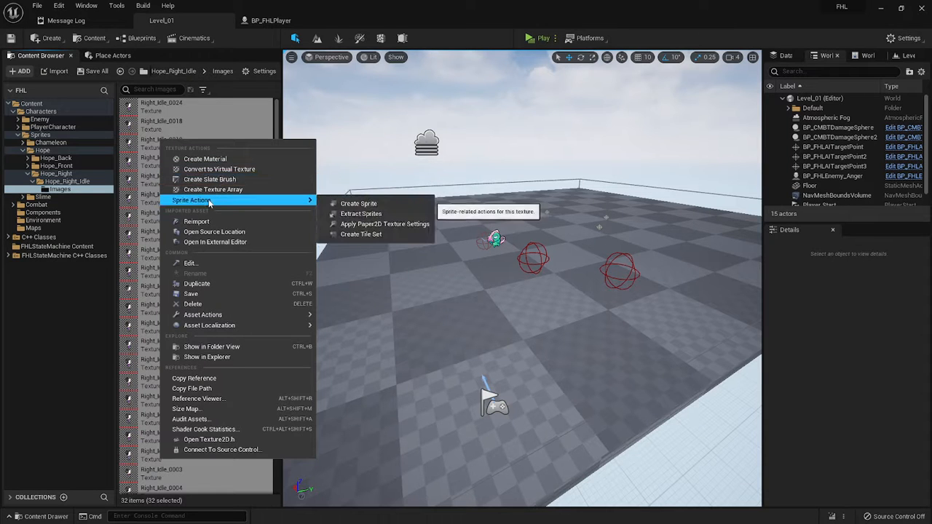
pyautogui.click(381, 204)
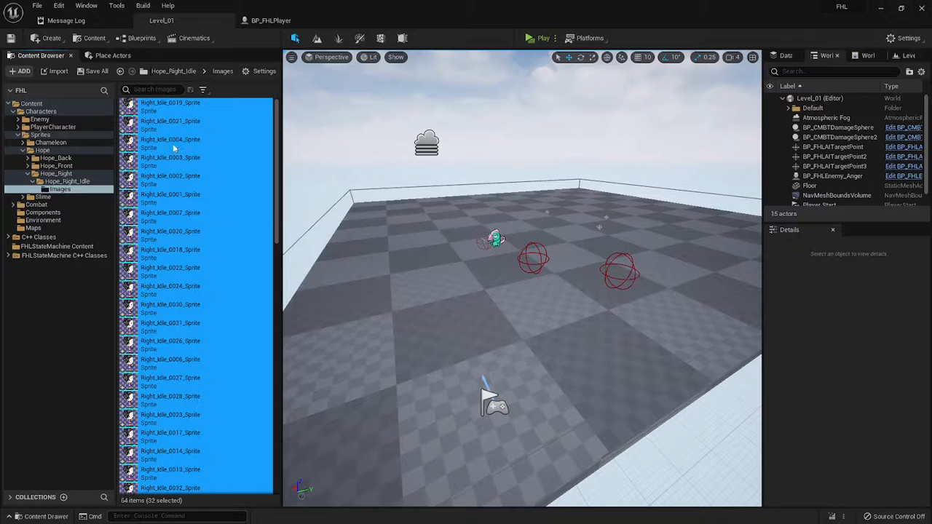
# Step: Create a flipbook from the selected Right_Idle sprites and name it PF_Hope_Right_Idle
pyautogui.rightClick(153, 144)
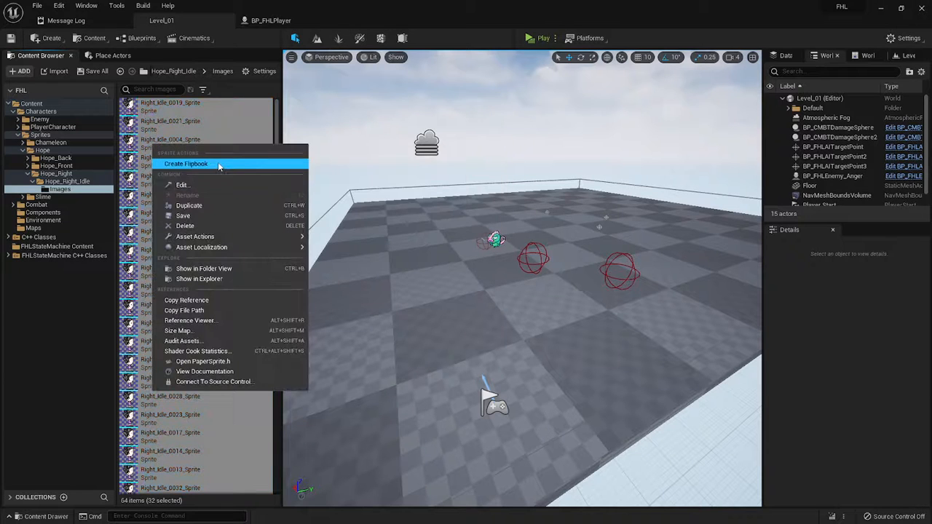
pyautogui.click(219, 164)
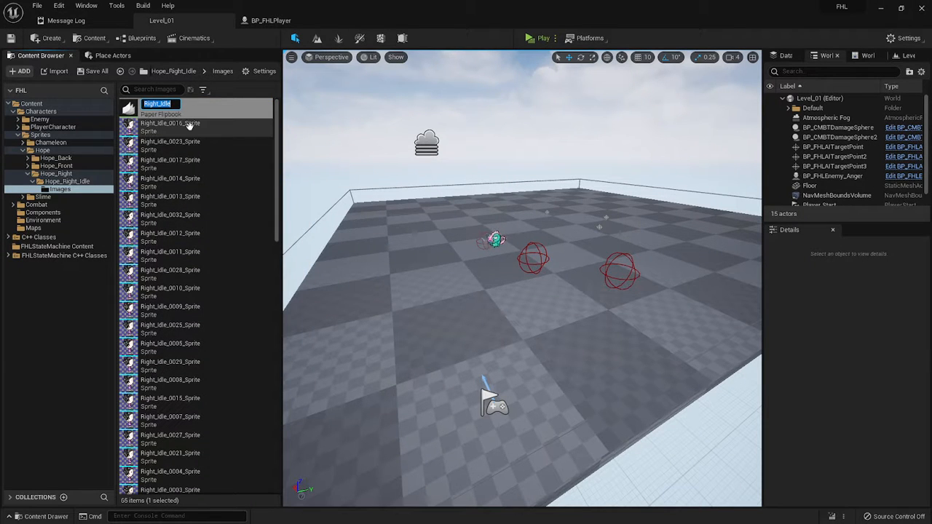
pyautogui.write('PF_Hope_')
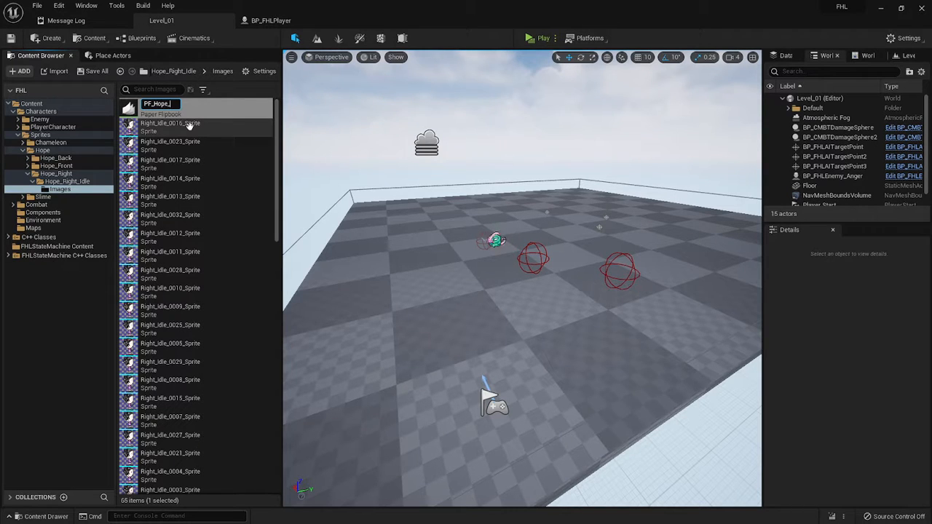
pyautogui.write('Right_Idle')
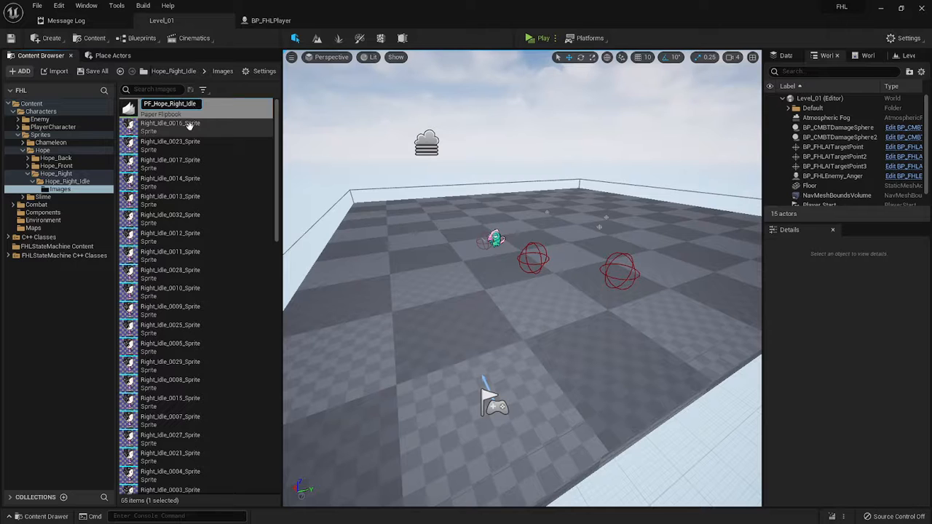
pyautogui.press('Return')
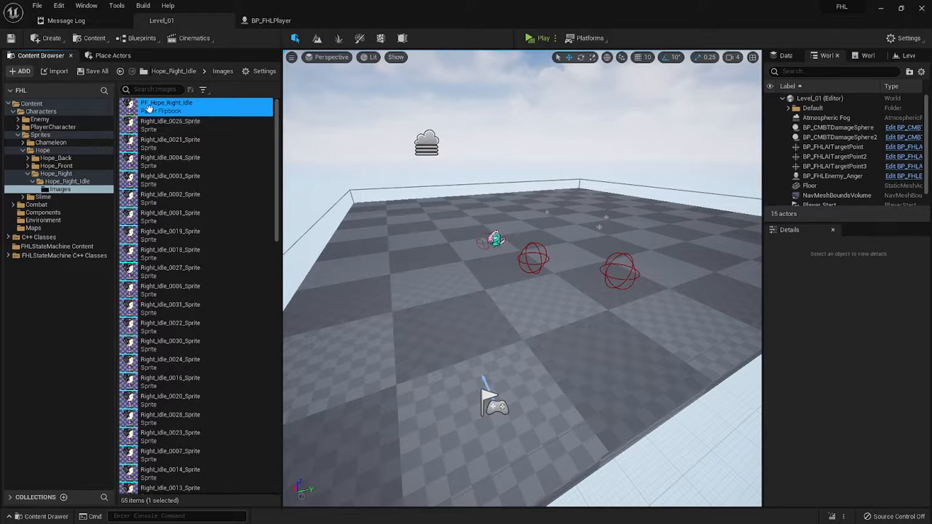
# Step: Move the PF_Hope_Right_Idle flipbook up into the Hope_Right_Idle folder and open that folder
pyautogui.moveTo(182, 106); pyautogui.dragTo(82, 184)
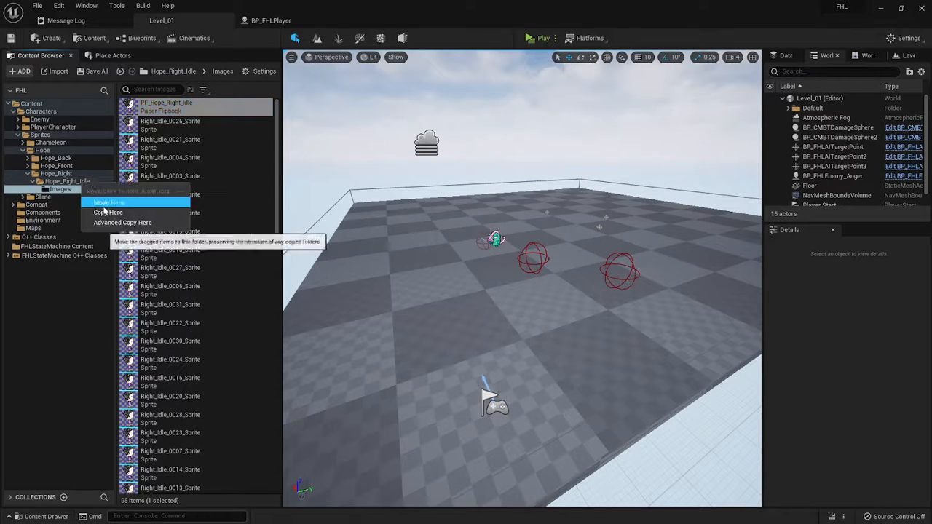
pyautogui.click(84, 202)
pyautogui.click(76, 183)
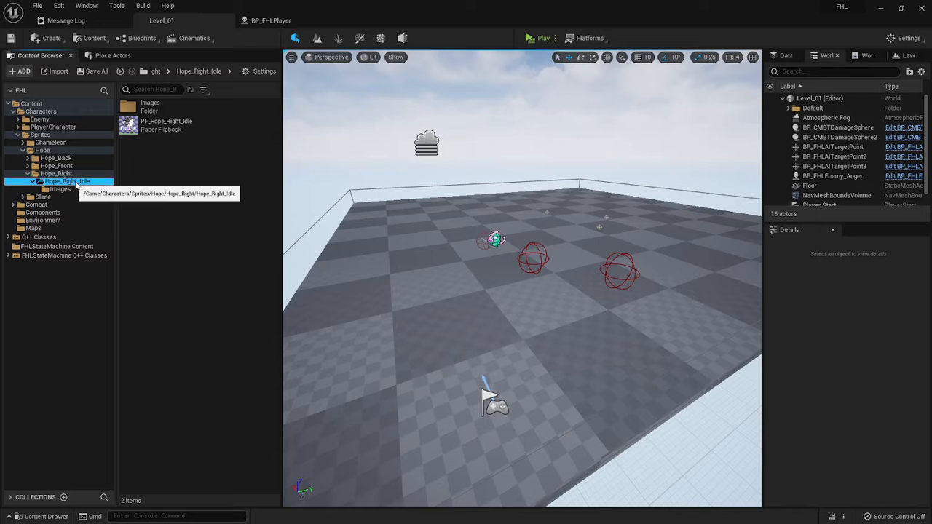
# Step: Open the PF_Hope_Right_Idle flipbook and set its frames per second to 24
pyautogui.click(175, 125)
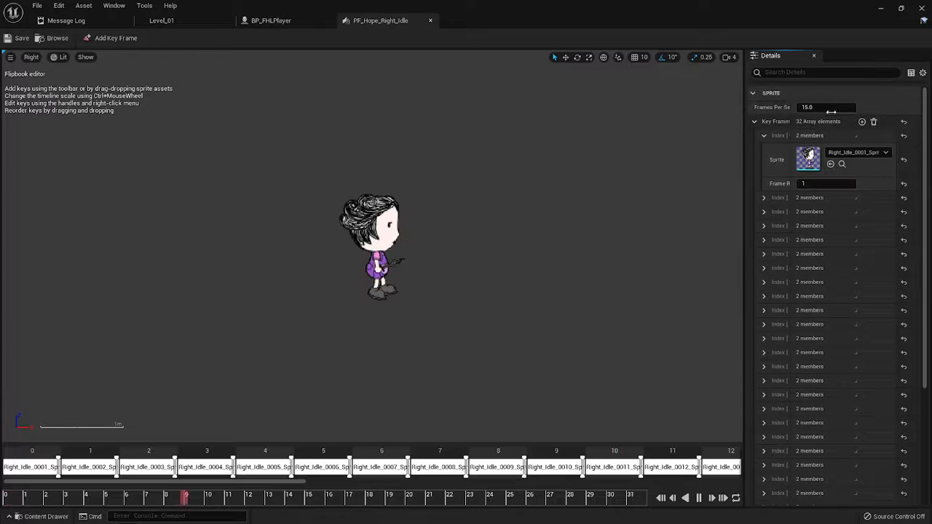
pyautogui.click(821, 108)
pyautogui.write('24')
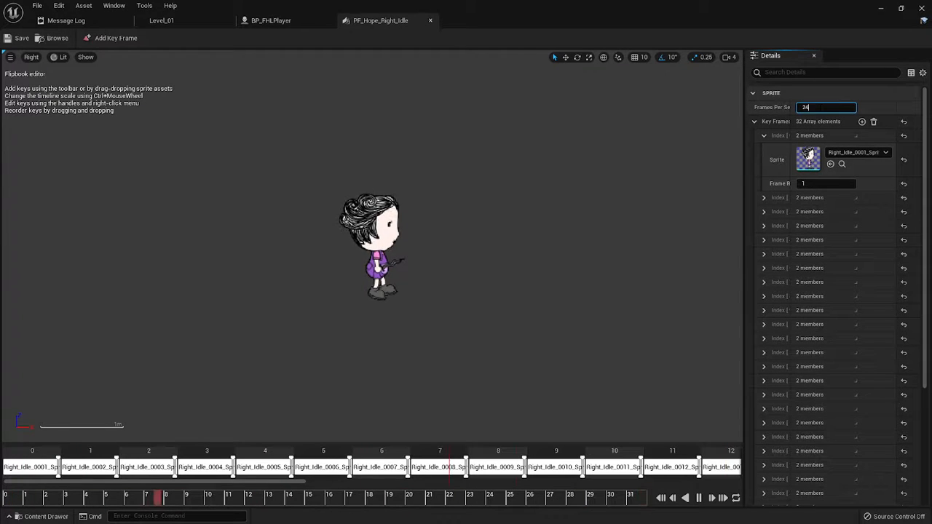
pyautogui.press('Return')
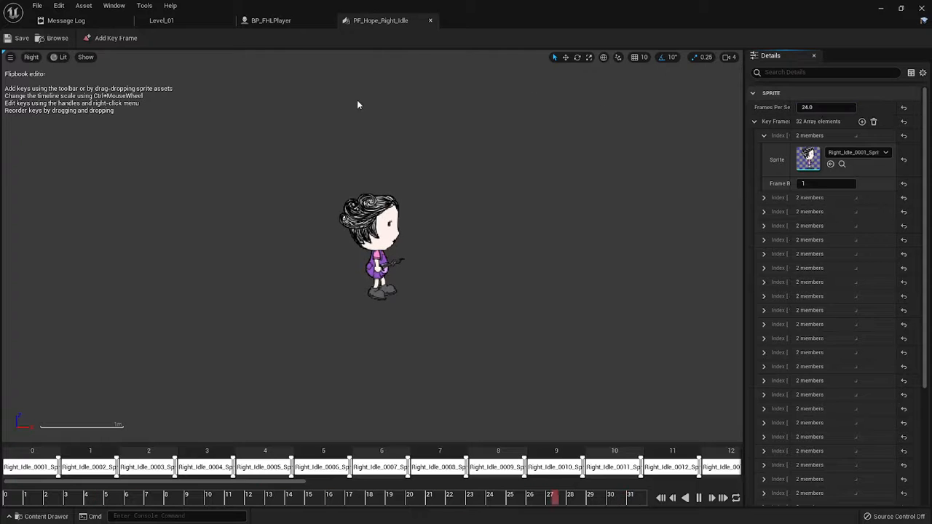
# Step: Open the IDLE State Rotation Flipbooks collapsed graph from the event graph of BP_FHLPlayer
pyautogui.click(280, 22)
pyautogui.scroll(-5, 446, 182)
pyautogui.scroll(-3, 445, 182)
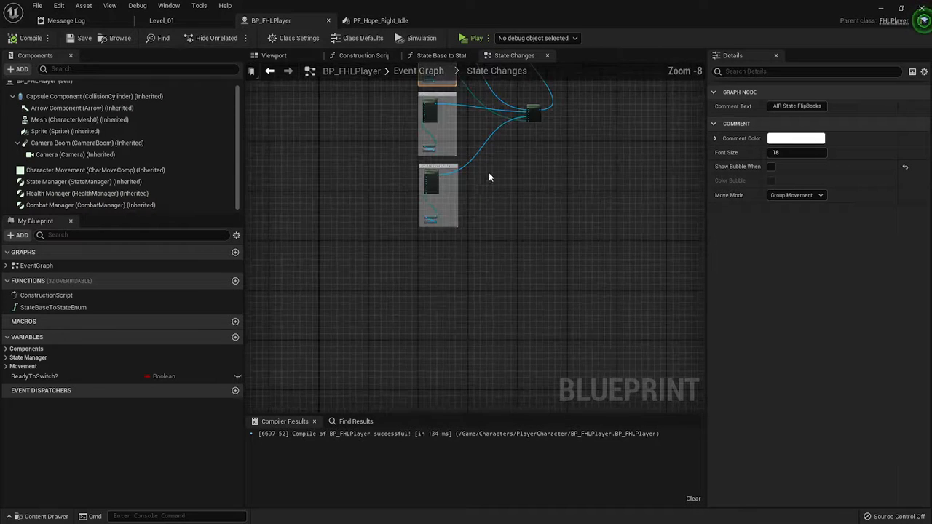
pyautogui.click(442, 73)
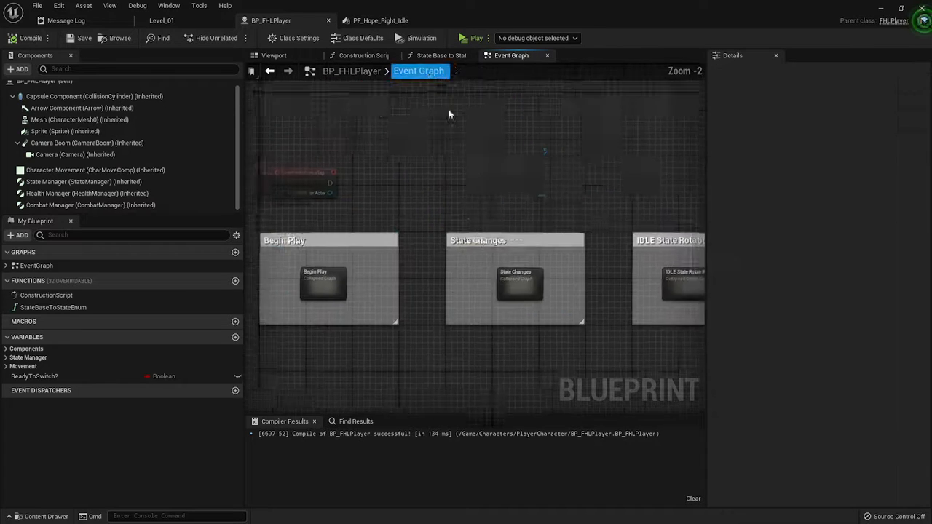
pyautogui.scroll(-3, 449, 170)
pyautogui.scroll(4, 381, 264)
pyautogui.moveTo(646, 345); pyautogui.dragTo(417, 329)
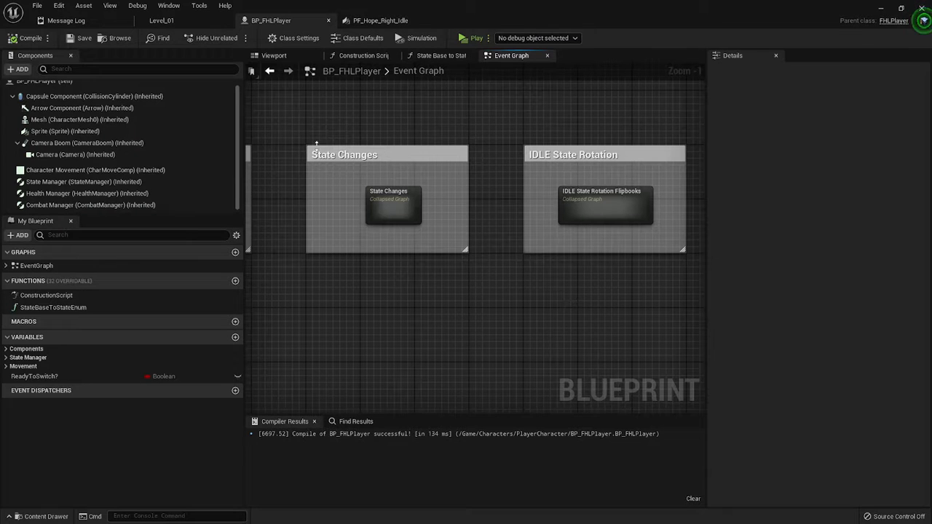
pyautogui.moveTo(512, 255); pyautogui.dragTo(360, 258)
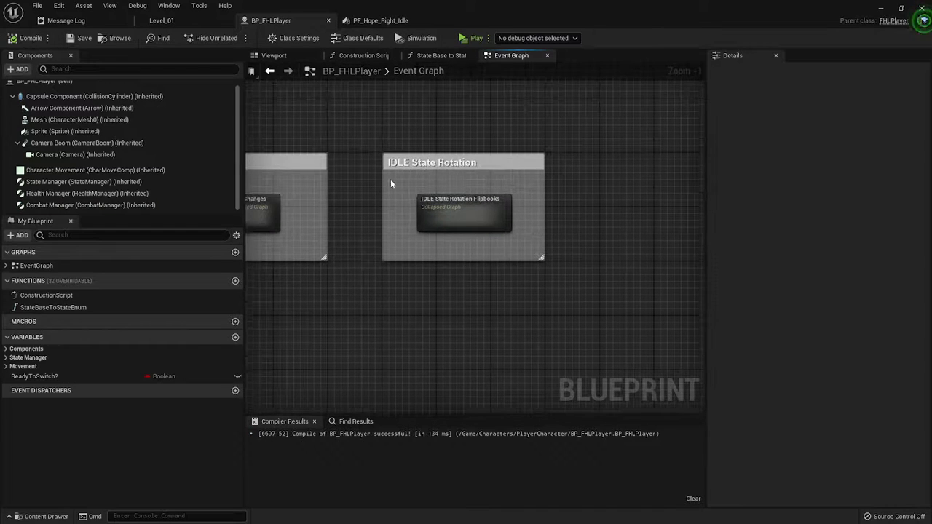
pyautogui.doubleClick(450, 208)
# Step: Examine the Select nodes that choose the directional flipbooks in the Idle NOT Moving and Idle Moving groups
pyautogui.scroll(3, 506, 168)
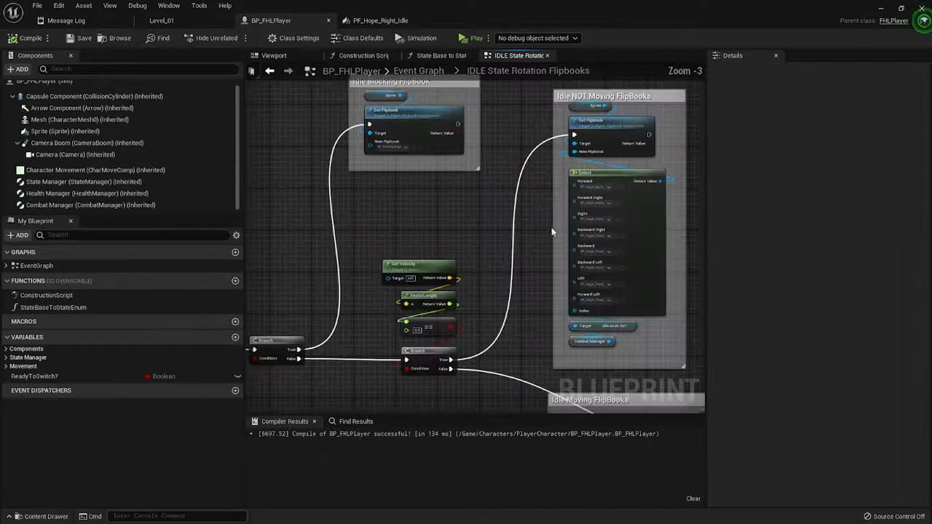
pyautogui.moveTo(449, 111); pyautogui.dragTo(450, 105)
pyautogui.moveTo(443, 260); pyautogui.dragTo(437, 412)
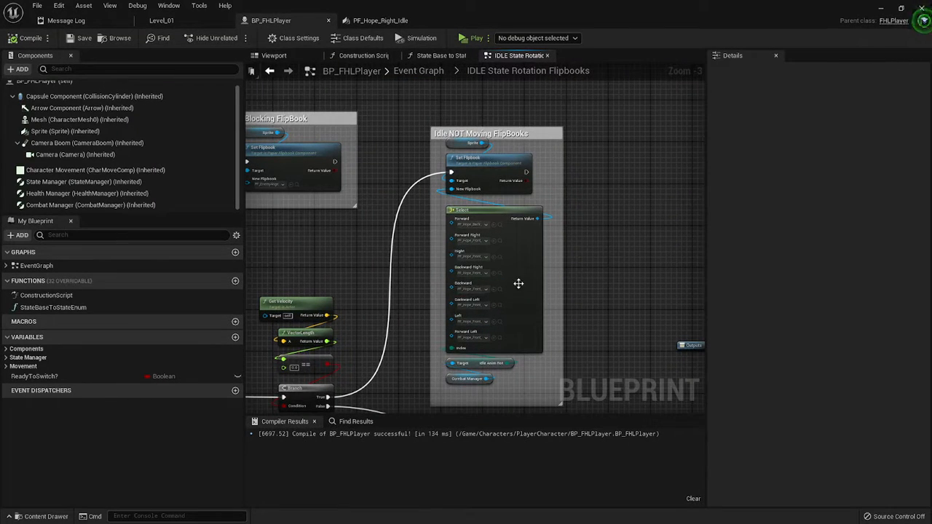
pyautogui.scroll(-4, 528, 222)
pyautogui.scroll(5, 431, 277)
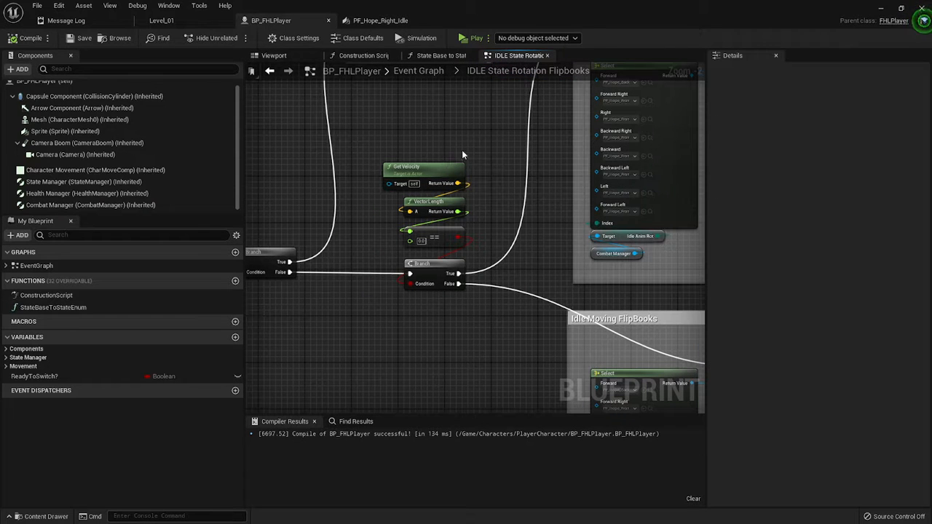
pyautogui.scroll(-5, 506, 295)
pyautogui.moveTo(546, 286); pyautogui.dragTo(480, 266)
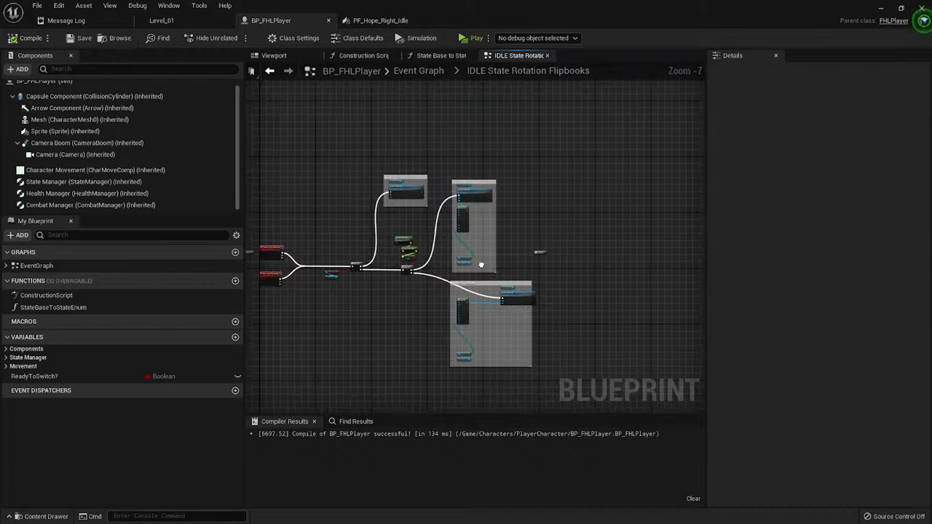
pyautogui.scroll(4, 483, 313)
pyautogui.scroll(-3, 545, 323)
pyautogui.scroll(3, 501, 144)
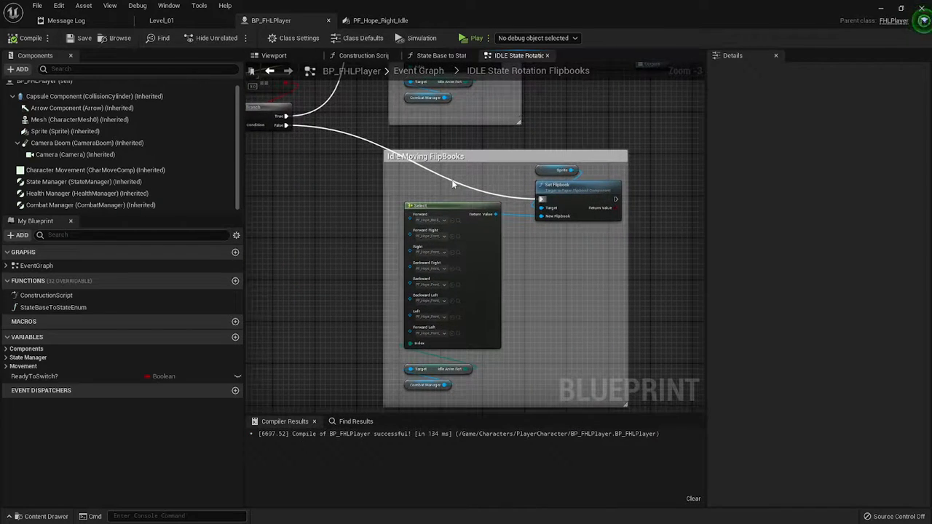
pyautogui.scroll(-5, 453, 185)
pyautogui.scroll(6, 458, 119)
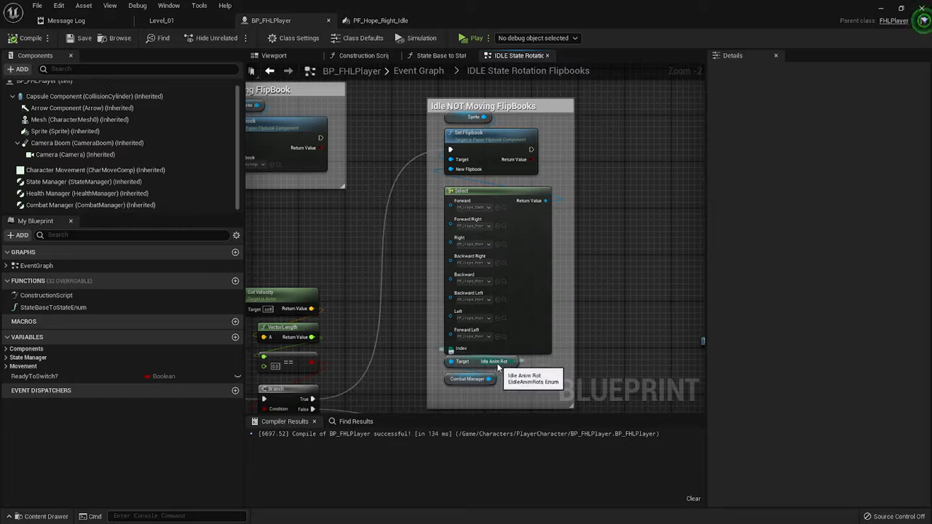
pyautogui.scroll(2, 483, 313)
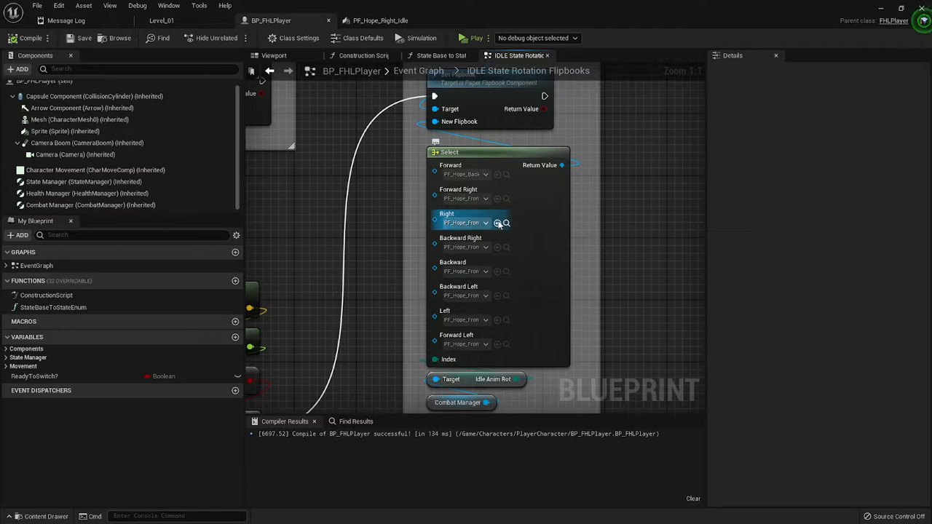
# Step: Set the Right option of the Select node to the PF_Hope_Right_Idle flipbook and compile the Blueprint
pyautogui.click(465, 223)
pyautogui.scroll(-5, 520, 310)
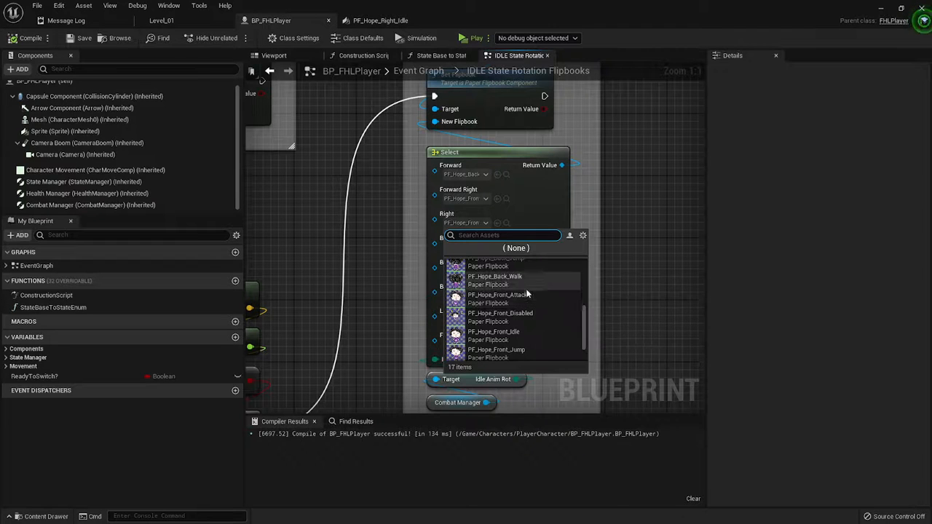
pyautogui.scroll(-3, 528, 336)
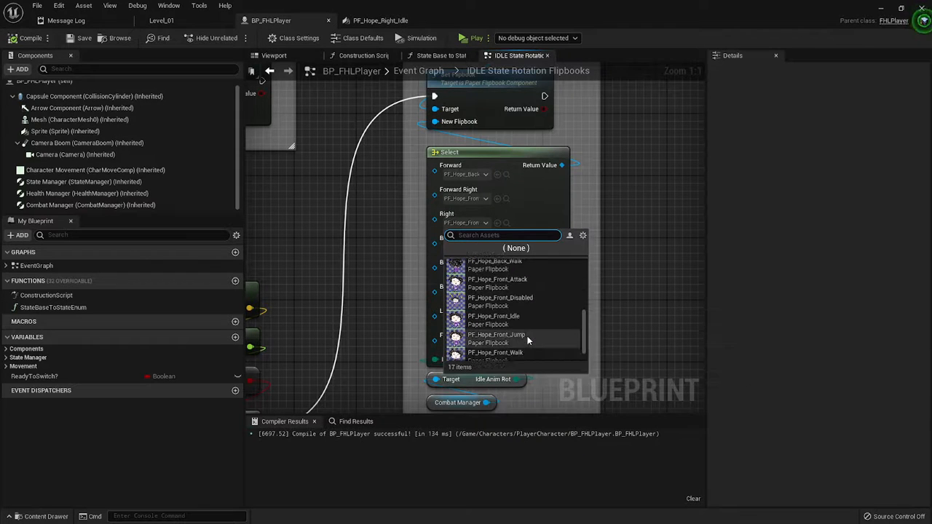
pyautogui.click(517, 350)
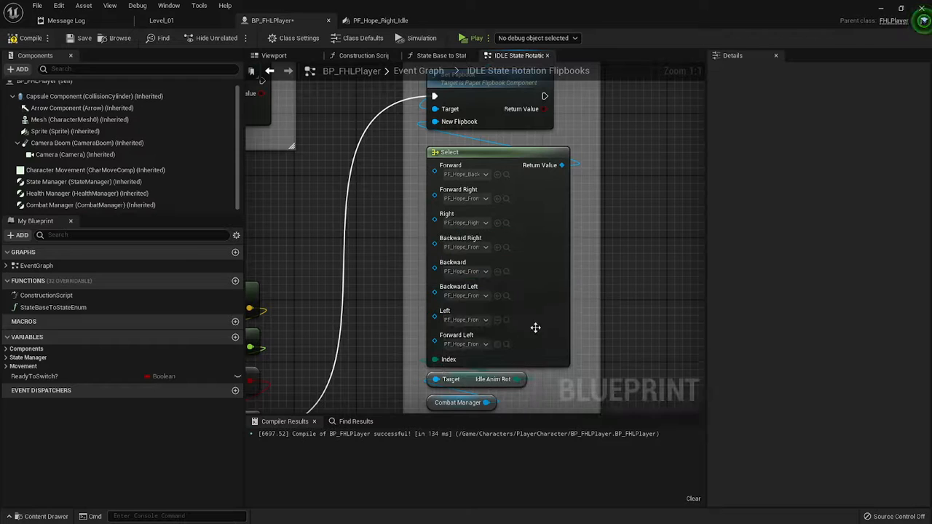
pyautogui.click(28, 41)
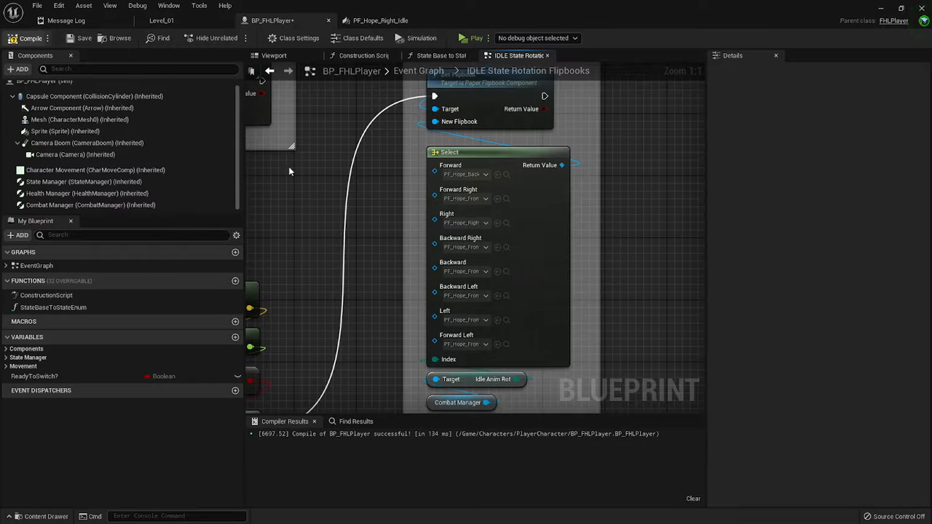
# Step: Play-test the level, walking the character in every direction and stopping to check its idle animations, particularly facing right, and end the preview
pyautogui.click(468, 44)
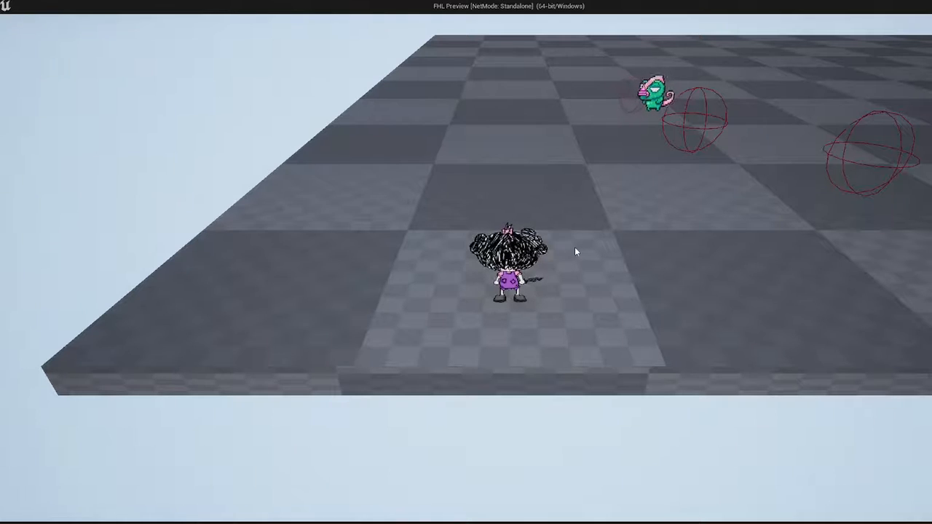
pyautogui.press('d')
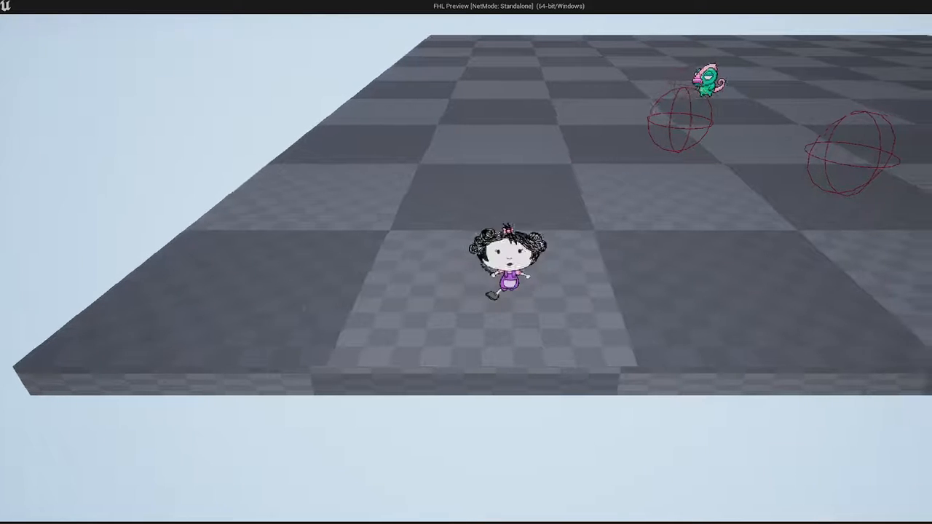
pyautogui.press('a')
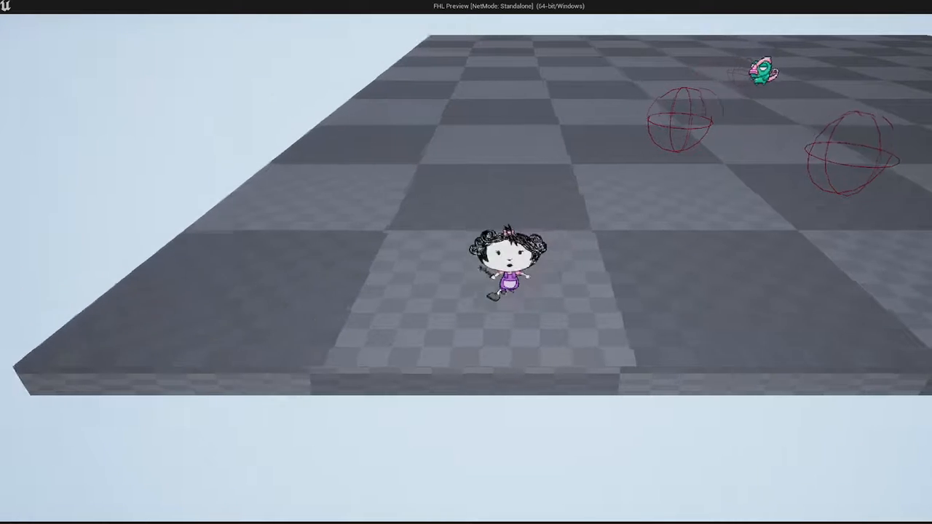
pyautogui.press('d')
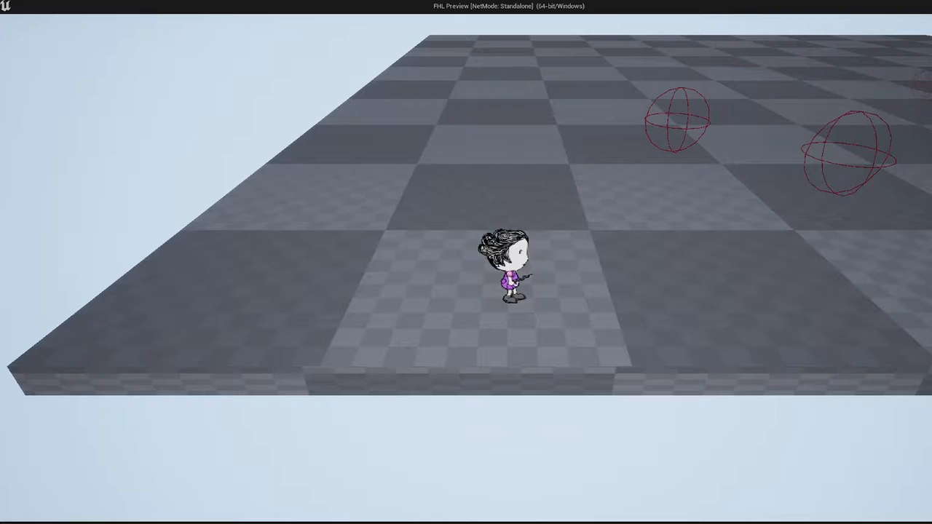
pyautogui.press('w')
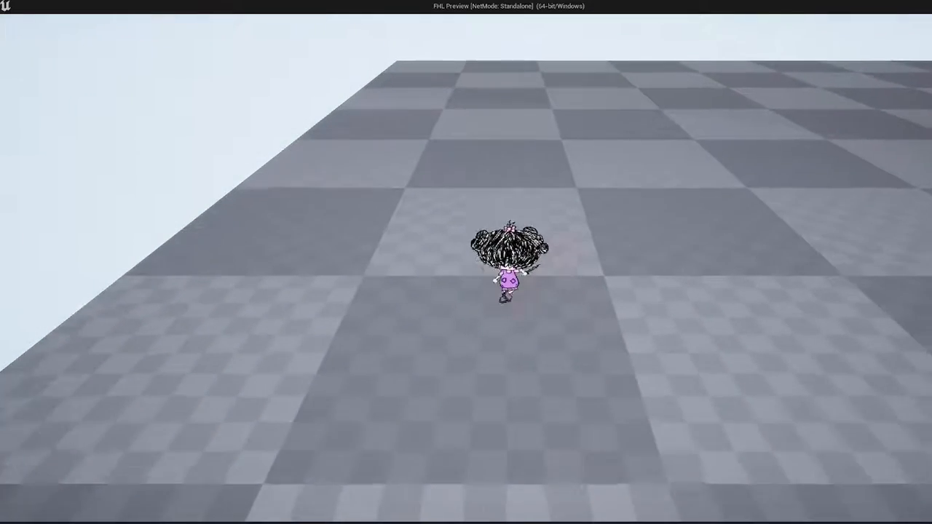
pyautogui.press('s')
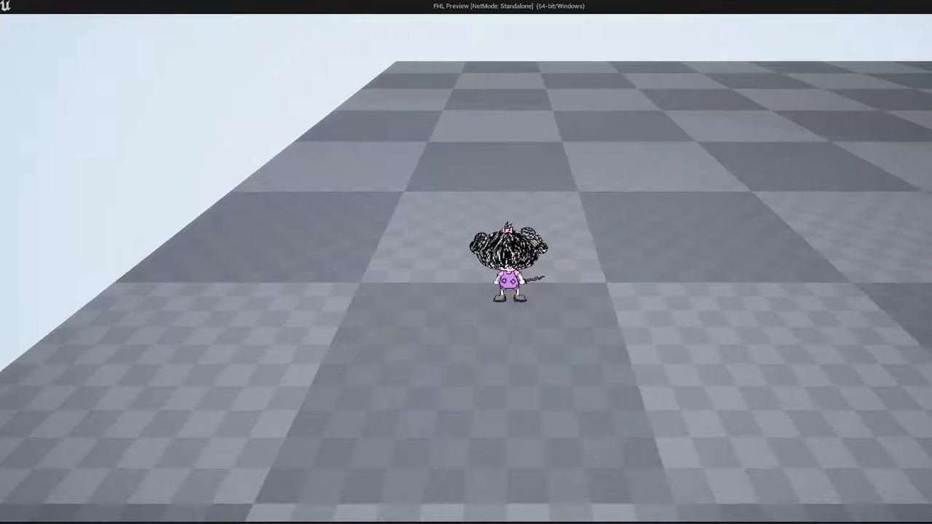
pyautogui.press('s')
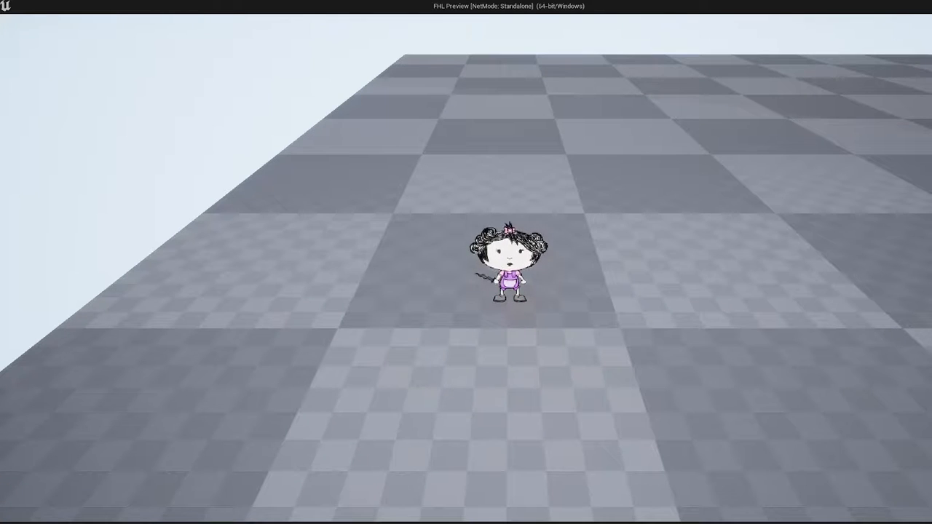
pyautogui.press('s')
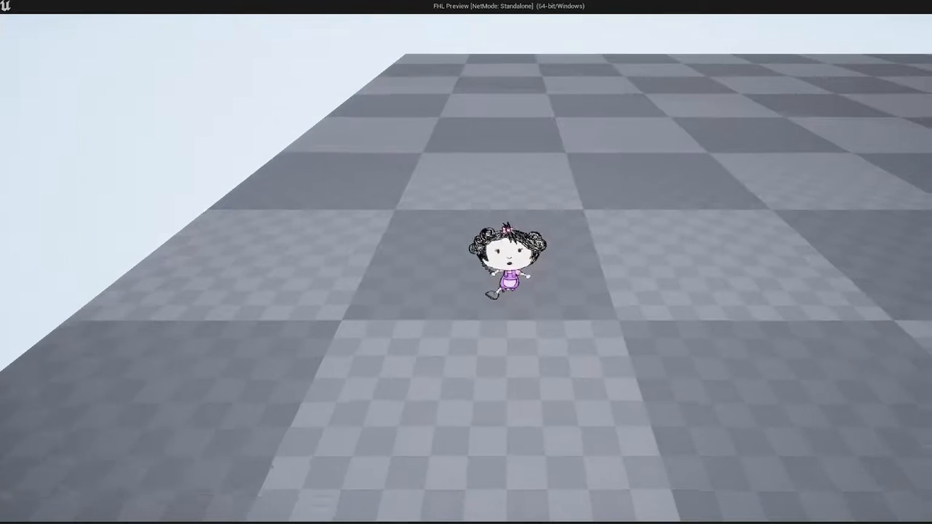
pyautogui.press('s')
pyautogui.press('a')
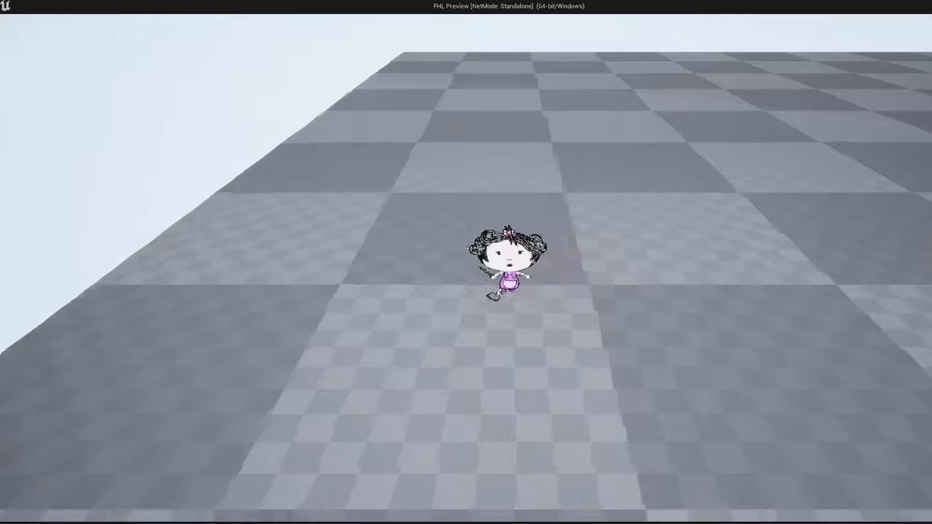
pyautogui.press('d')
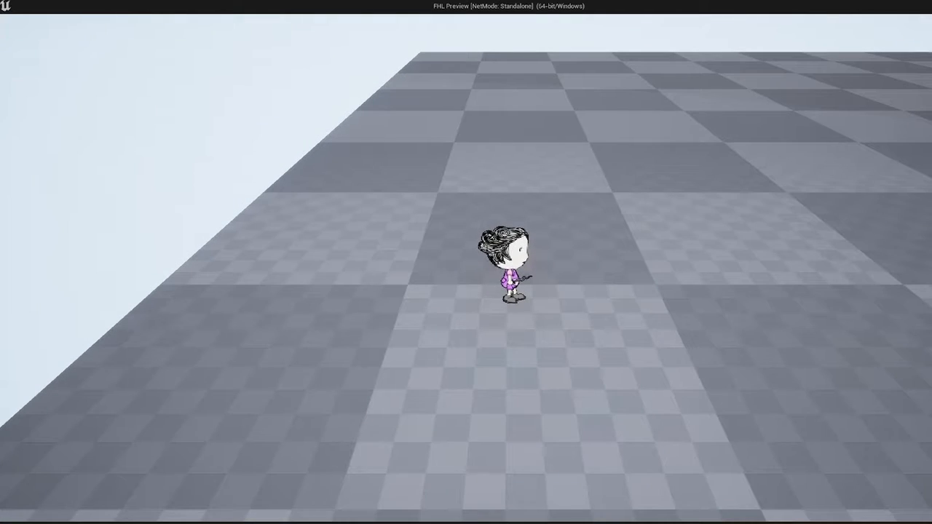
pyautogui.press('Escape')
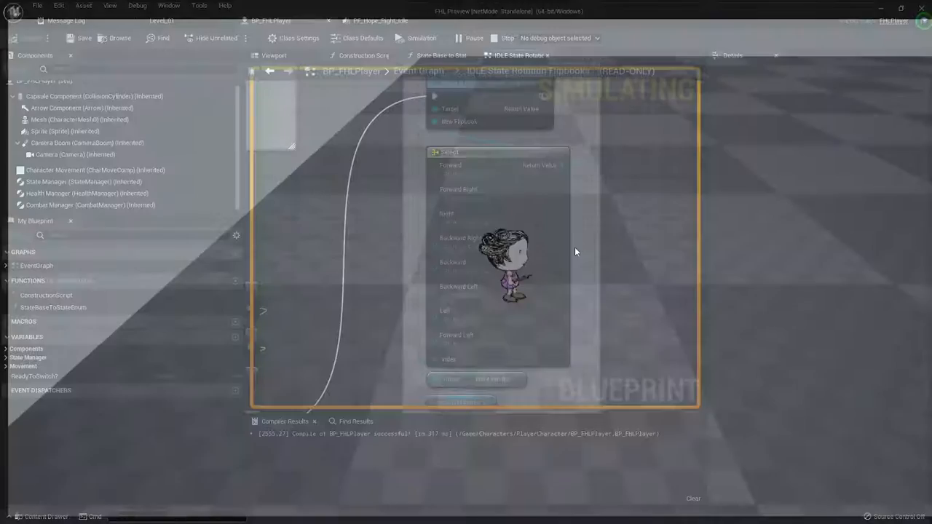
# Step: Switch to OpenToonz and delete the Guide column, Col15, from the Right_Idle scene
pyautogui.hotkey('alt', 'Tab')
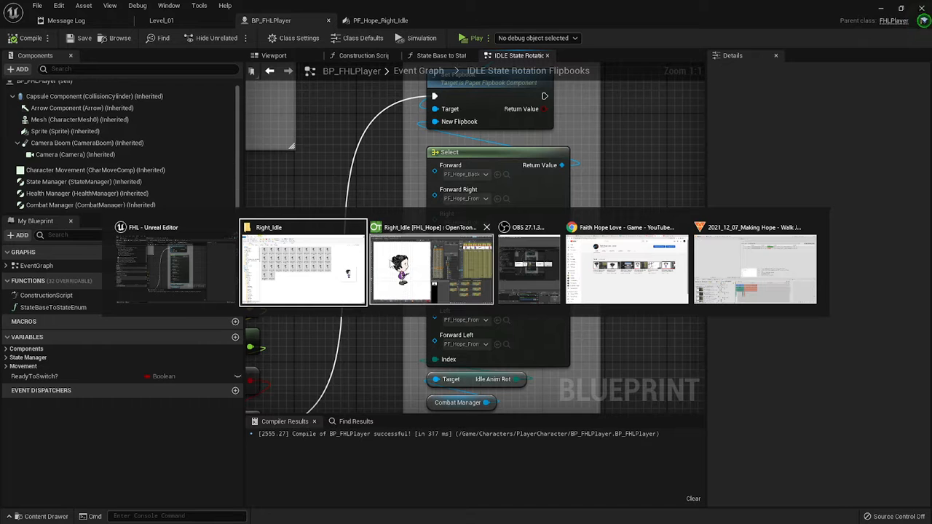
pyautogui.hotkey('alt', 'Tab')
pyautogui.press('Tab')
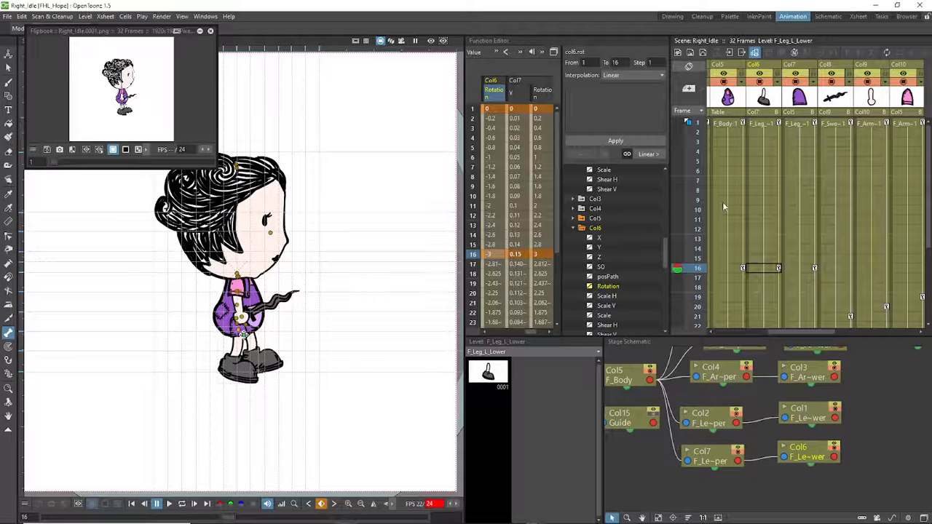
pyautogui.moveTo(789, 331); pyautogui.dragTo(881, 337)
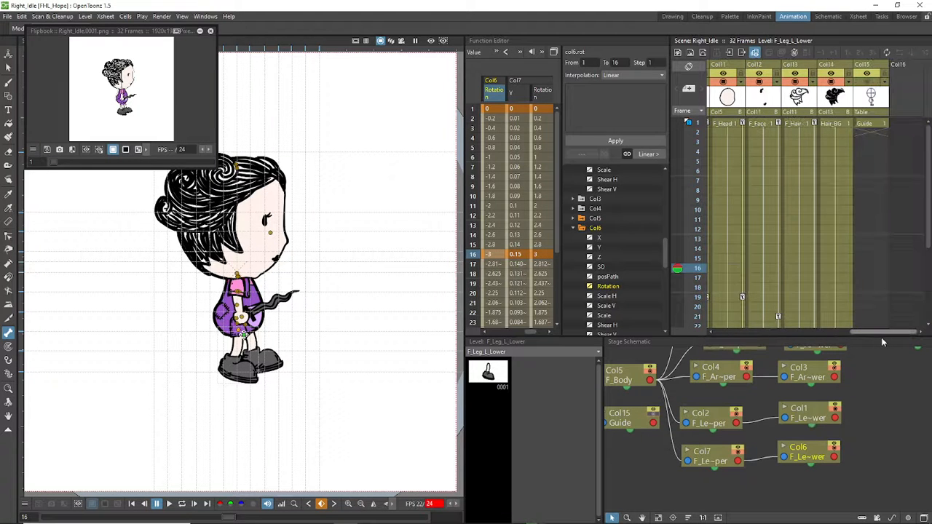
pyautogui.click(874, 104)
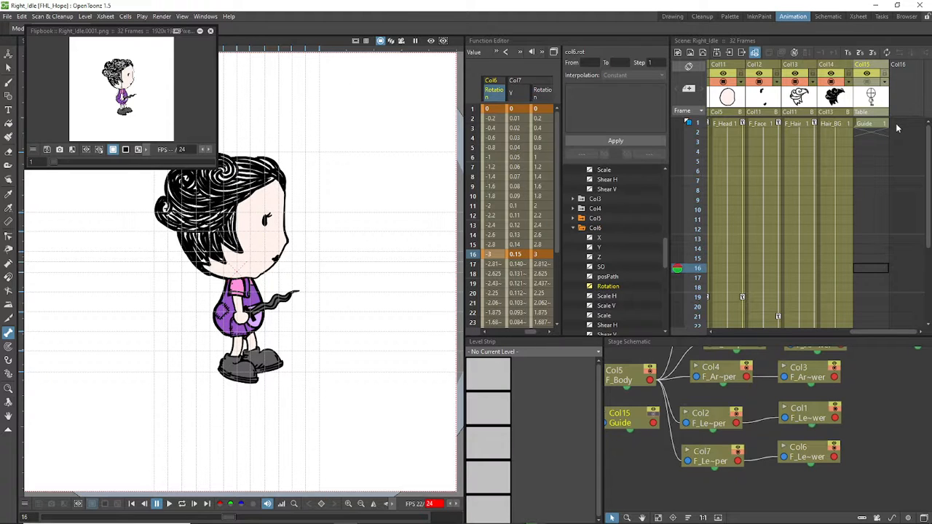
pyautogui.click(867, 74)
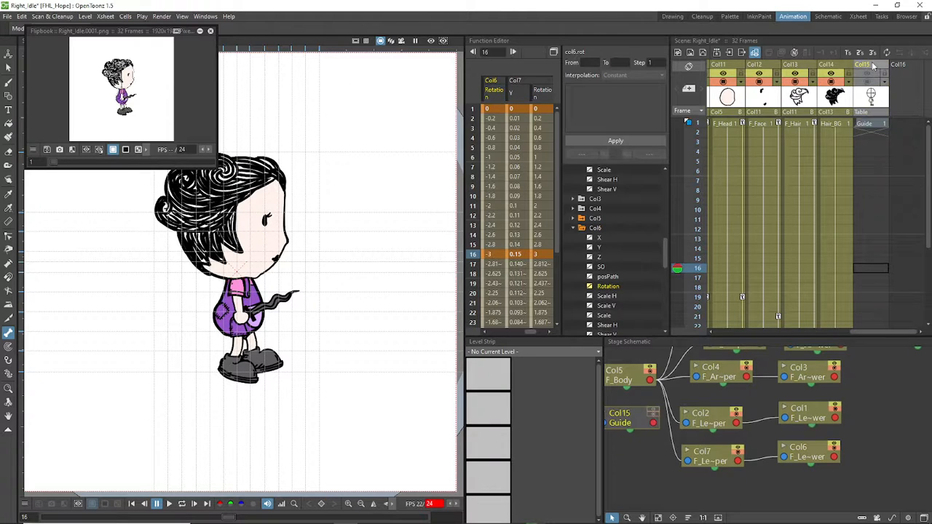
pyautogui.press('Delete')
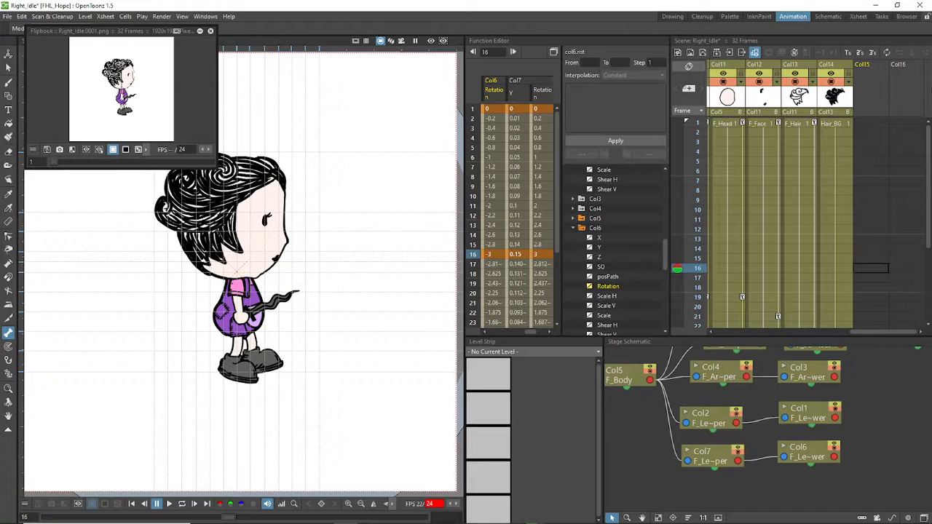
# Step: Save the Right_Idle scene and close the floating flipbook preview of the rendered frames
pyautogui.moveTo(895, 332); pyautogui.dragTo(593, 313)
pyautogui.hotkey('ctrl', 's')
pyautogui.click(211, 30)
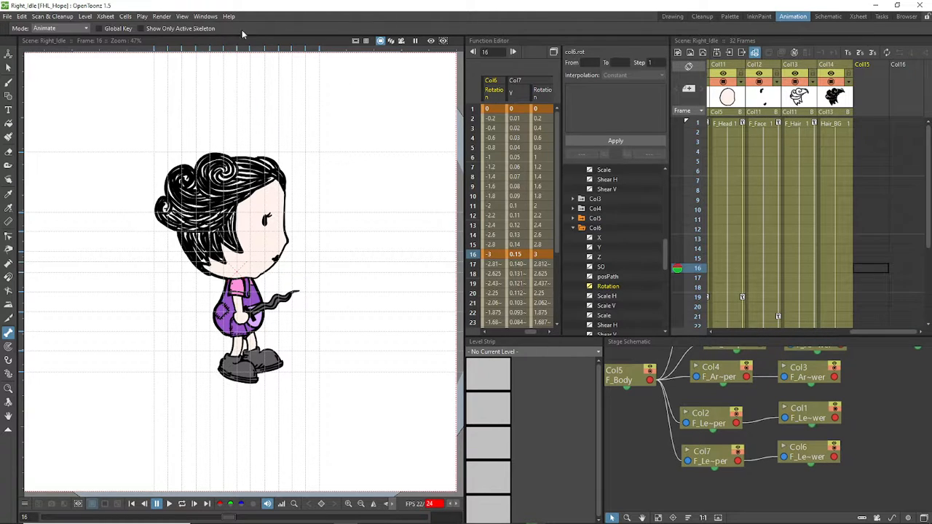
# Step: Check the character in the Drawing workspace and render the Right_Idle scene again as PNG frames
pyautogui.click(672, 16)
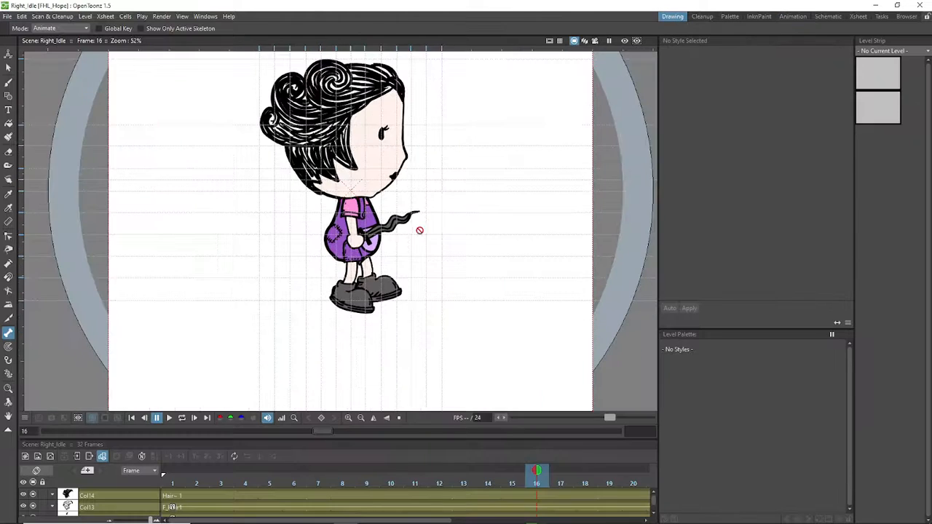
pyautogui.scroll(1, 419, 230)
pyautogui.scroll(-2, 403, 257)
pyautogui.scroll(1, 419, 224)
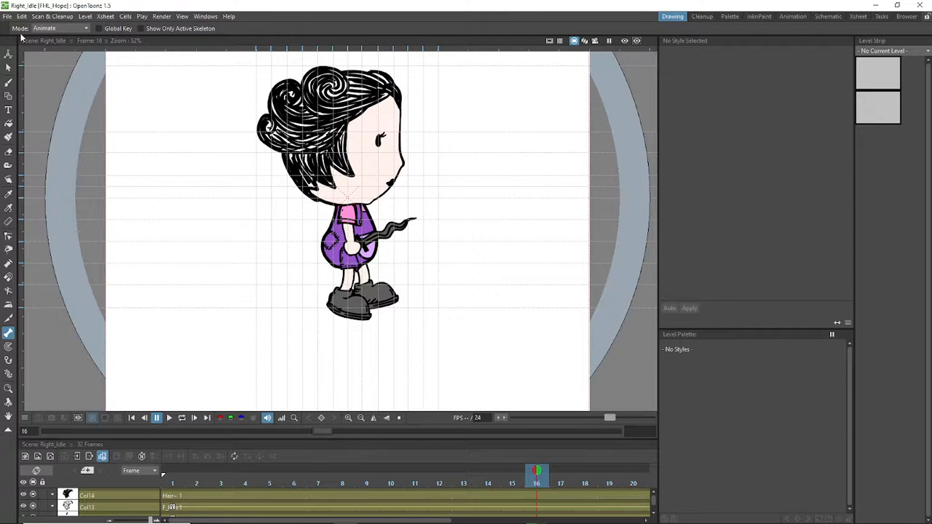
pyautogui.click(6, 16)
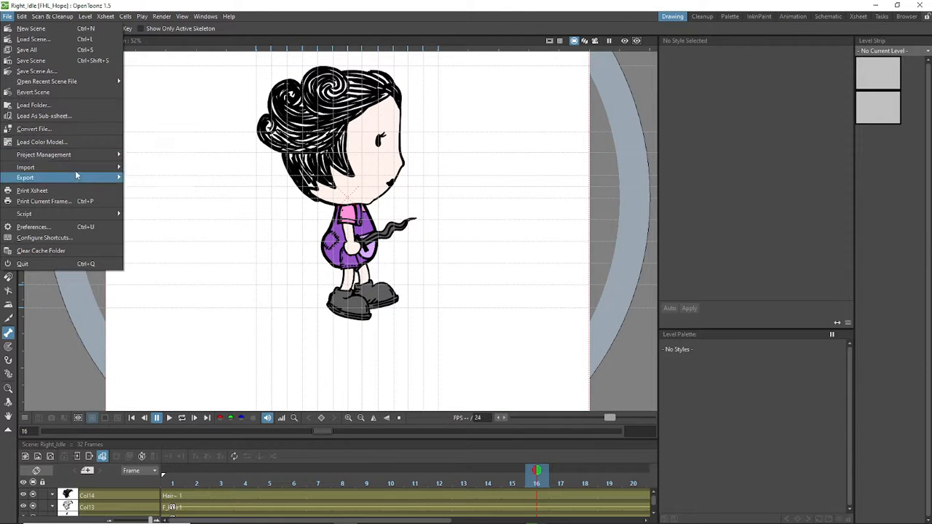
pyautogui.moveTo(75, 169)
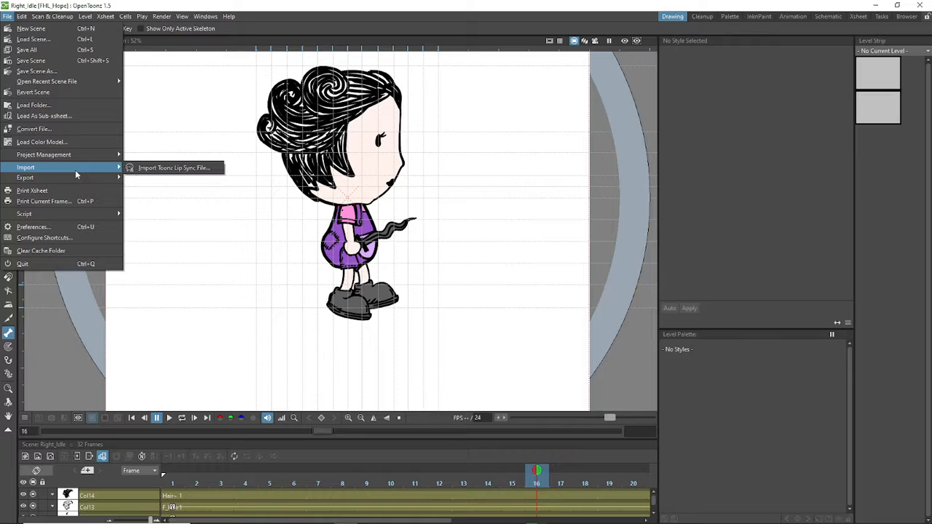
pyautogui.click(161, 16)
pyautogui.click(175, 73)
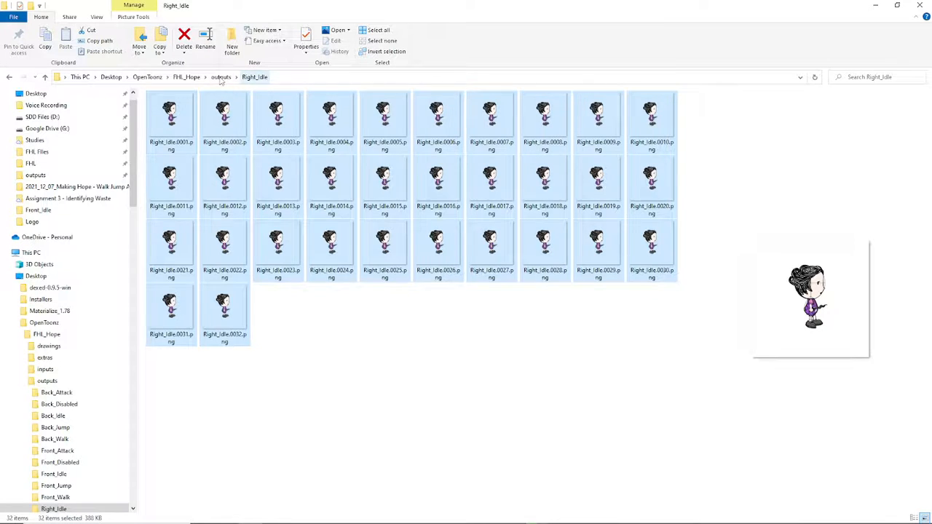
# Step: Resize the new Right_Idle PNGs in the outputs folder to fit 240 x 240 pixels and move them into Right_Idle, replacing the existing files
pyautogui.click(220, 77)
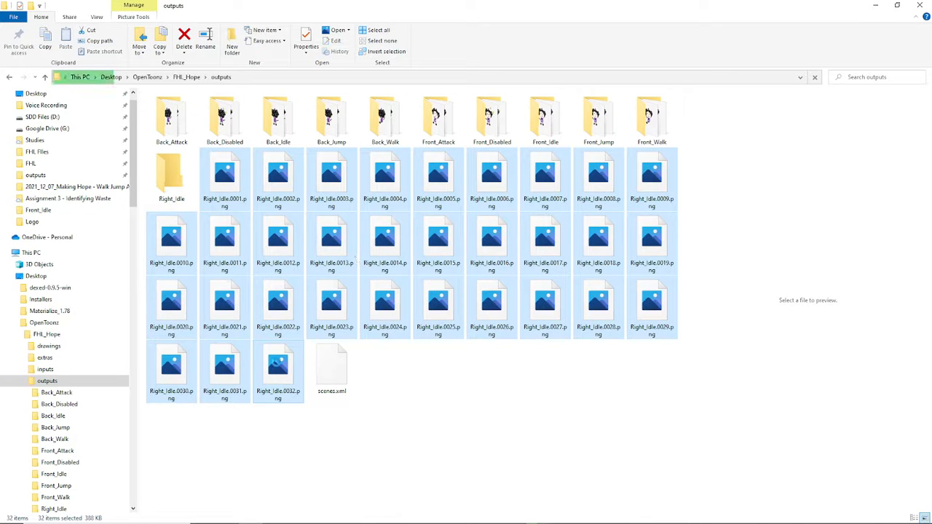
pyautogui.rightClick(276, 362)
pyautogui.click(193, 147)
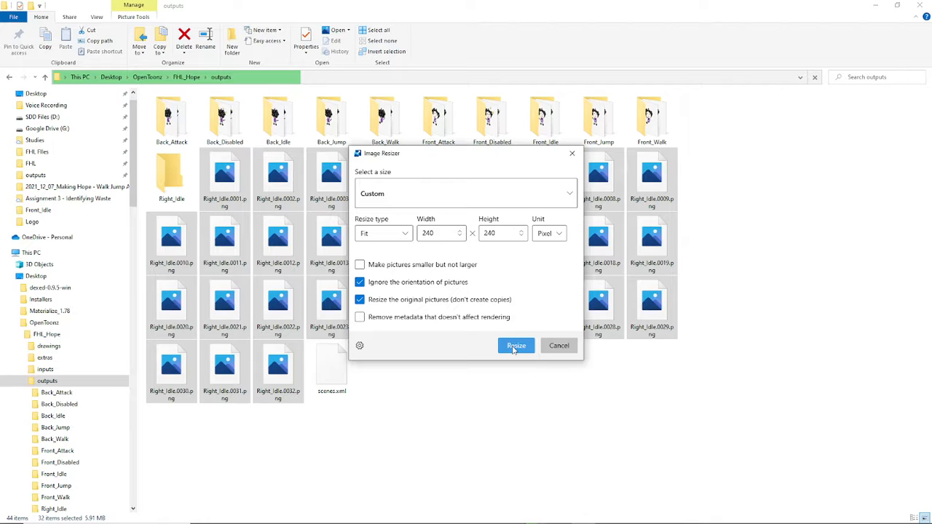
pyautogui.click(515, 346)
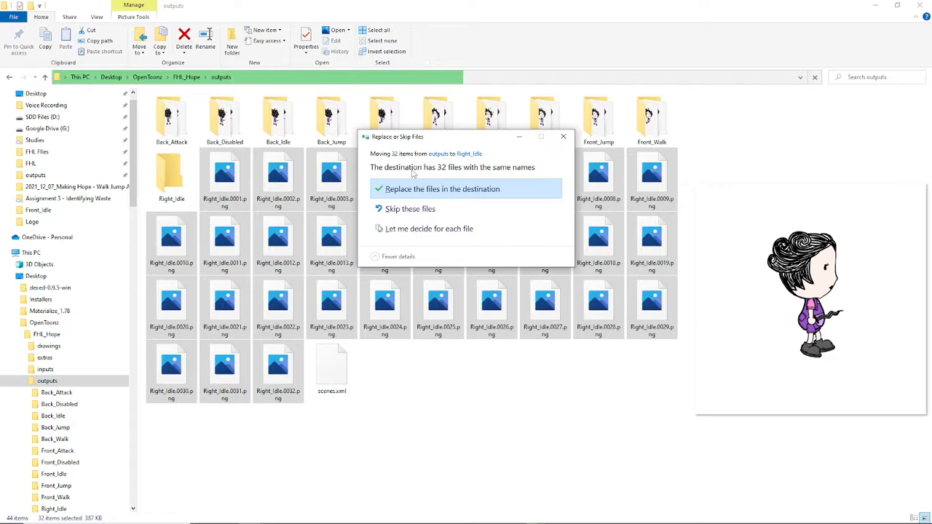
pyautogui.click(437, 190)
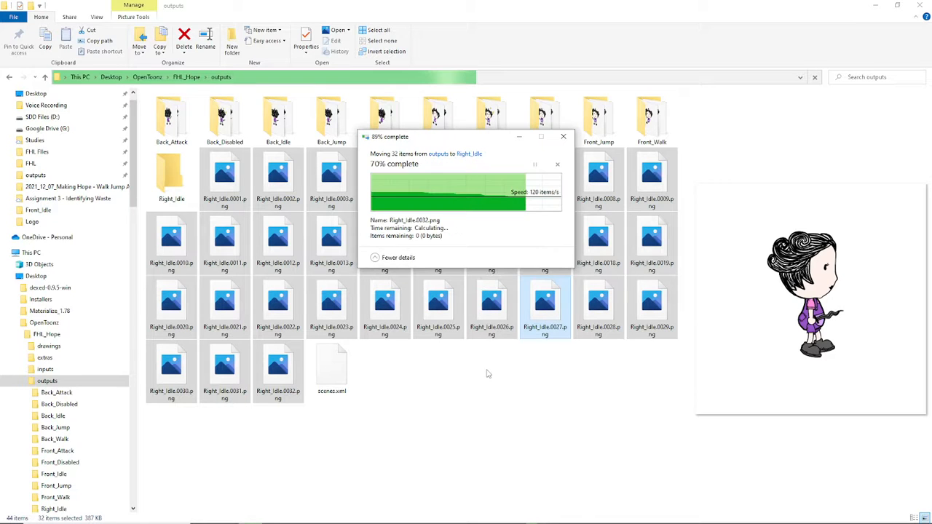
# Step: Switch to Unreal Engine, reimport all 32 Right_Idle textures in the Hope_Right_Idle Images folder, and check the animation in the PF_Hope_Right_Idle flipbook
pyautogui.hotkey('alt', 'Tab')
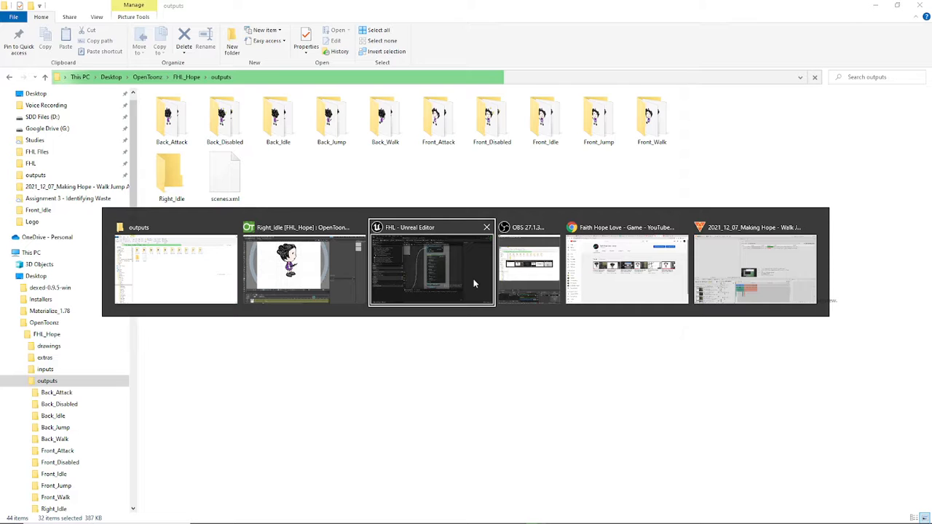
pyautogui.click(474, 283)
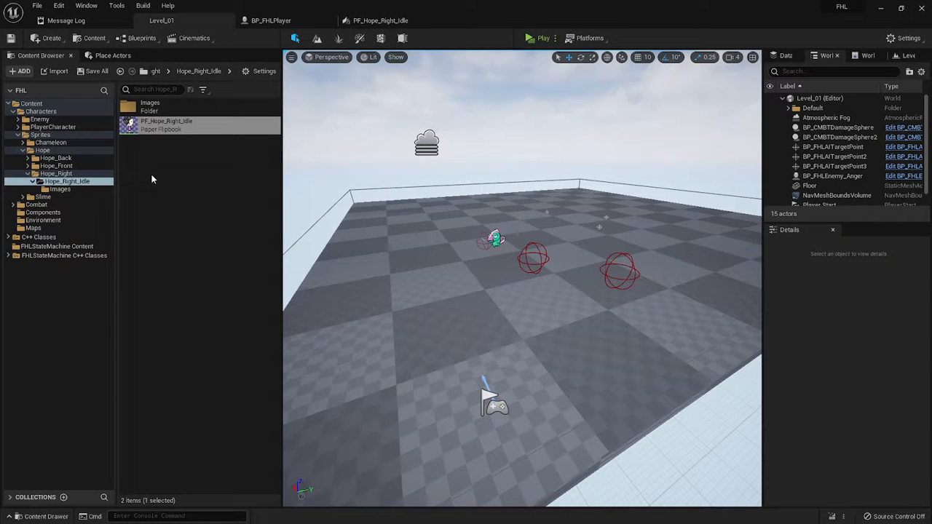
pyautogui.doubleClick(142, 106)
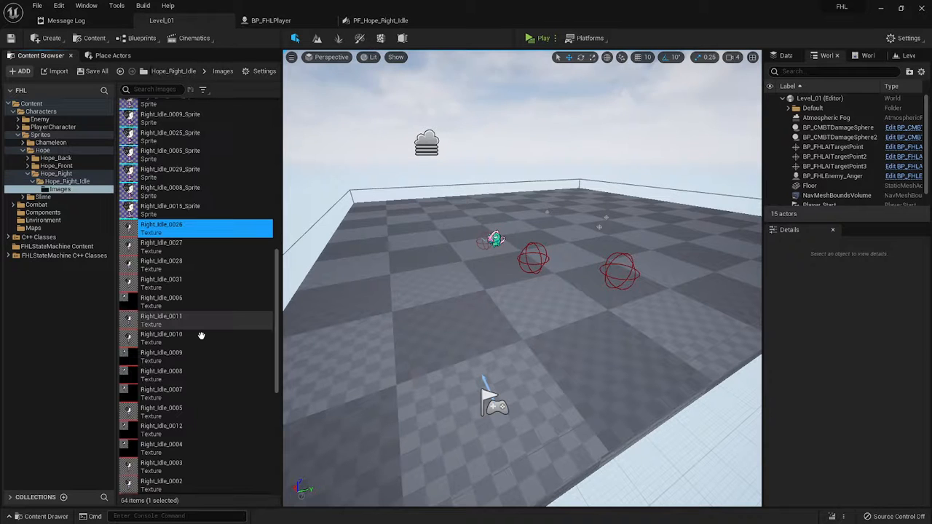
pyautogui.scroll(-5, 201, 335)
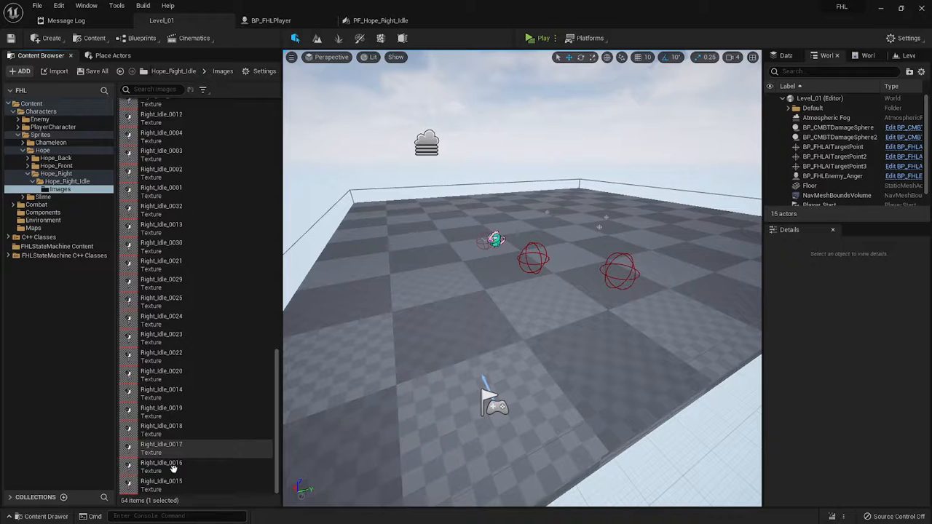
pyautogui.keyDown('shift'); pyautogui.click(157, 484); pyautogui.keyUp('shift')
pyautogui.rightClick(155, 482)
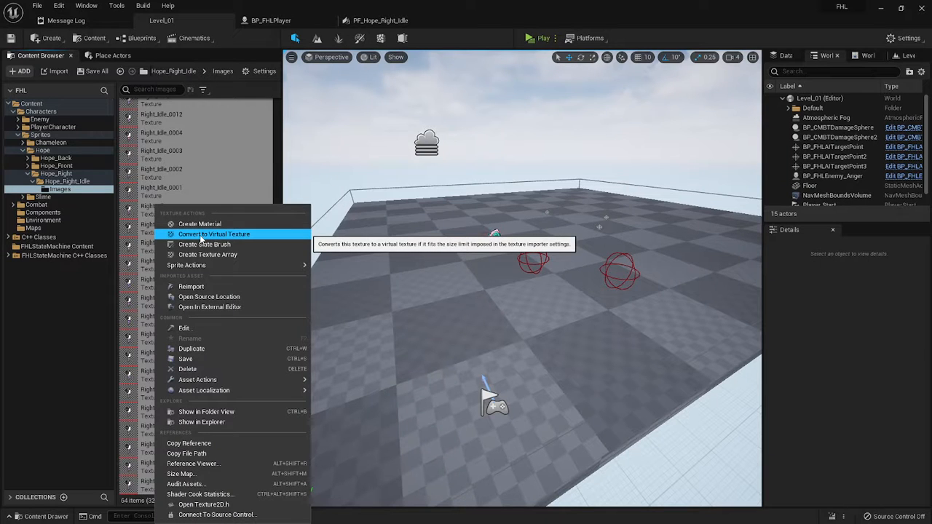
pyautogui.click(204, 234)
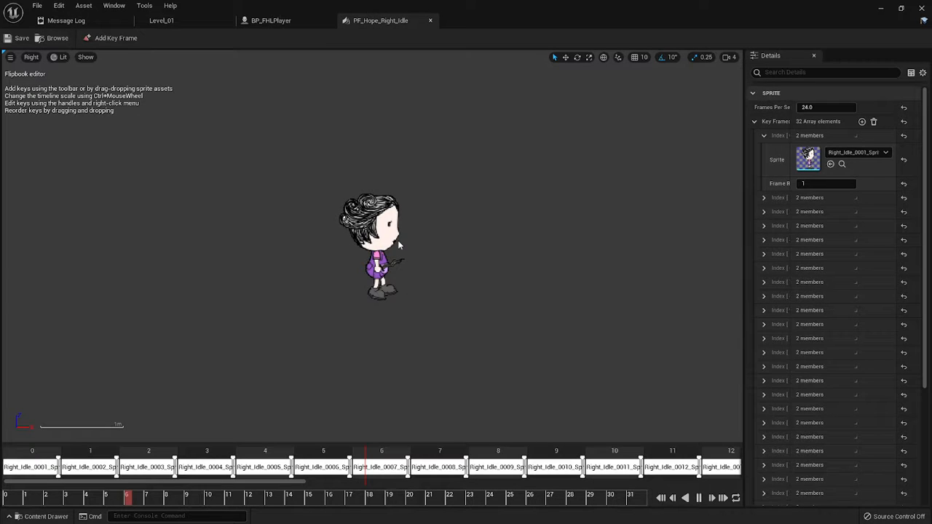
pyautogui.scroll(3, 397, 240)
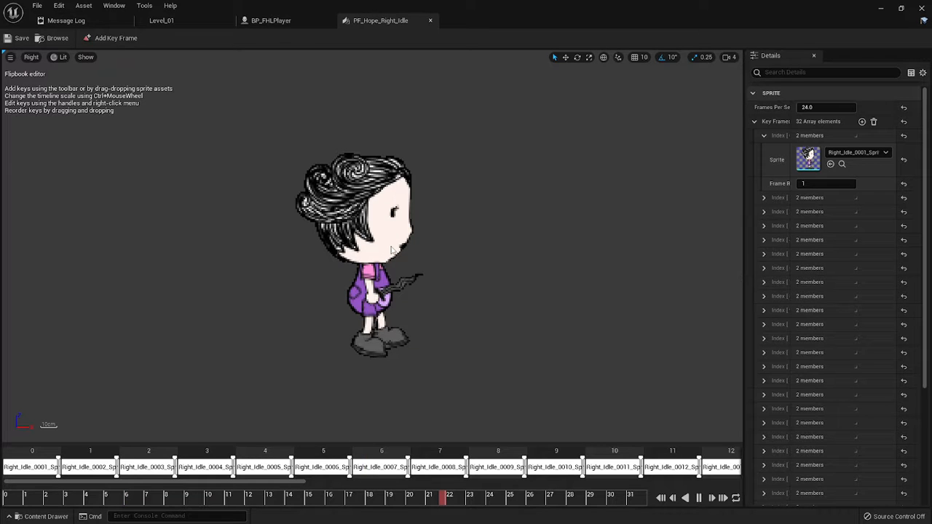
pyautogui.scroll(-3, 473, 244)
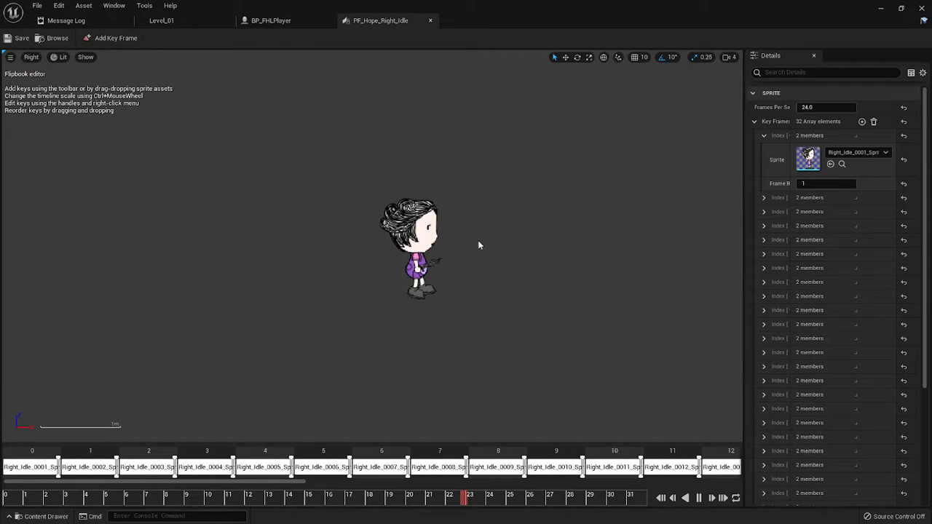
pyautogui.scroll(2, 478, 246)
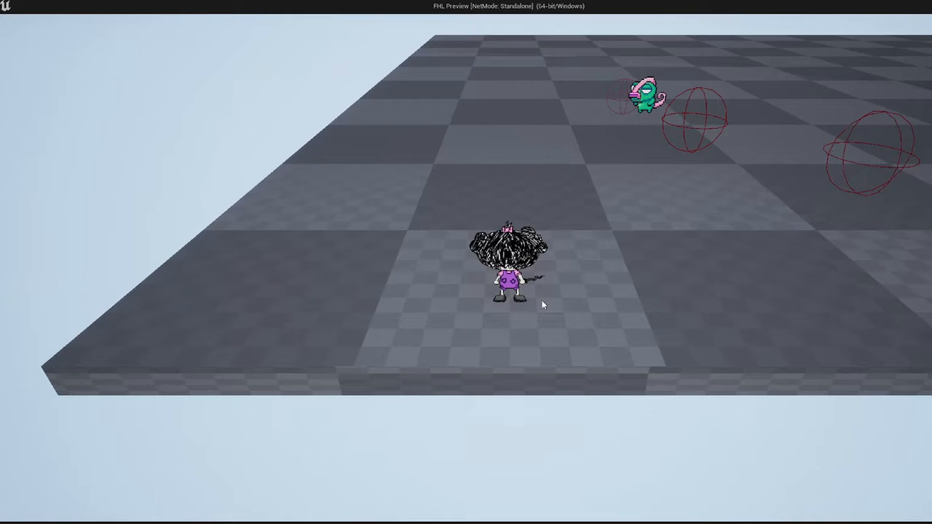
# Step: Play-test the level by moving the character forward, backward, left and right, jumping, and attacking while facing right
pyautogui.press('w')
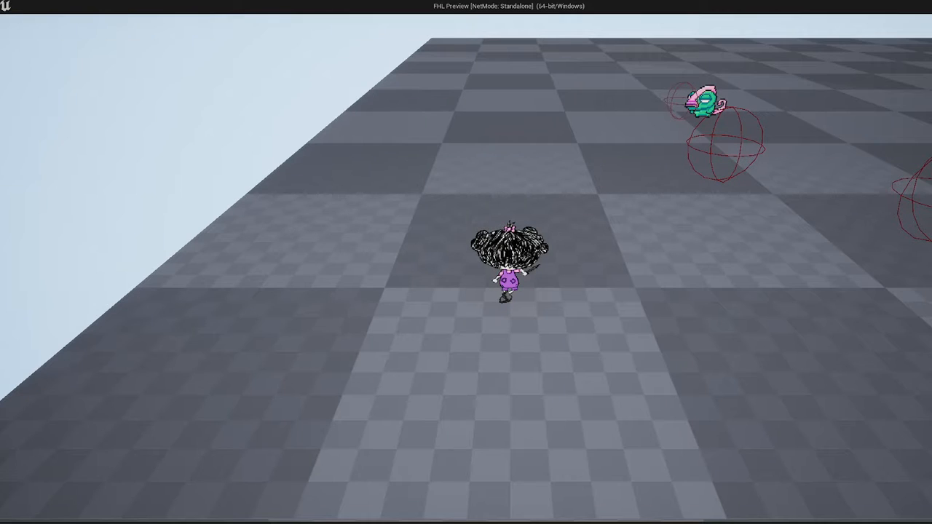
pyautogui.press('s')
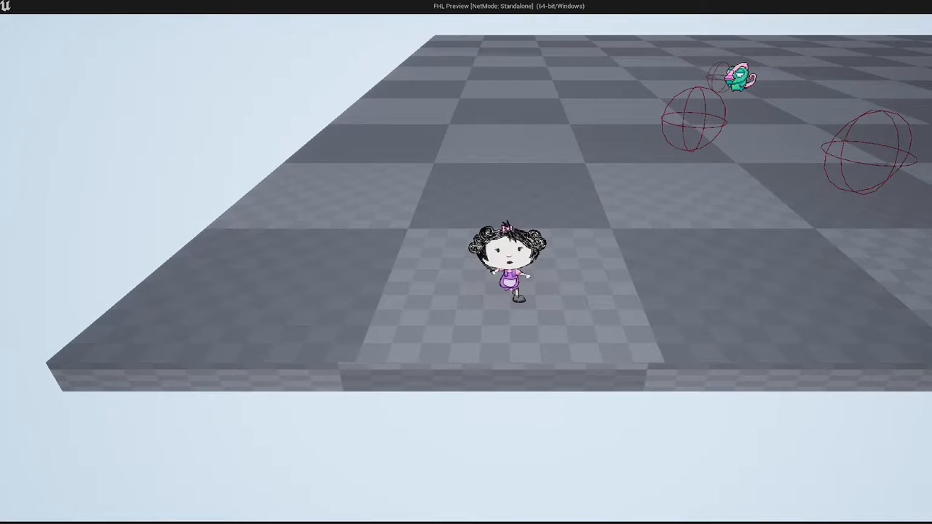
pyautogui.press('w')
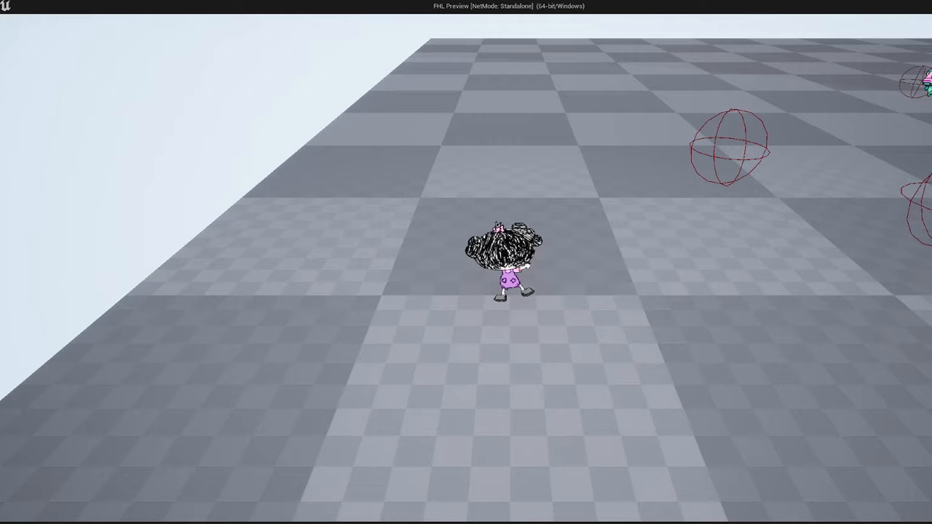
pyautogui.press('d')
pyautogui.press('space')
pyautogui.press('a')
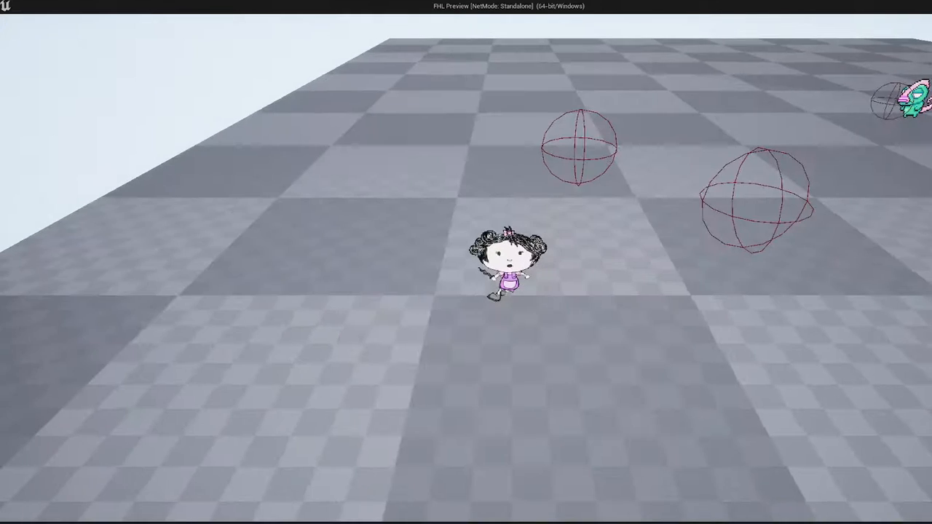
pyautogui.press('d')
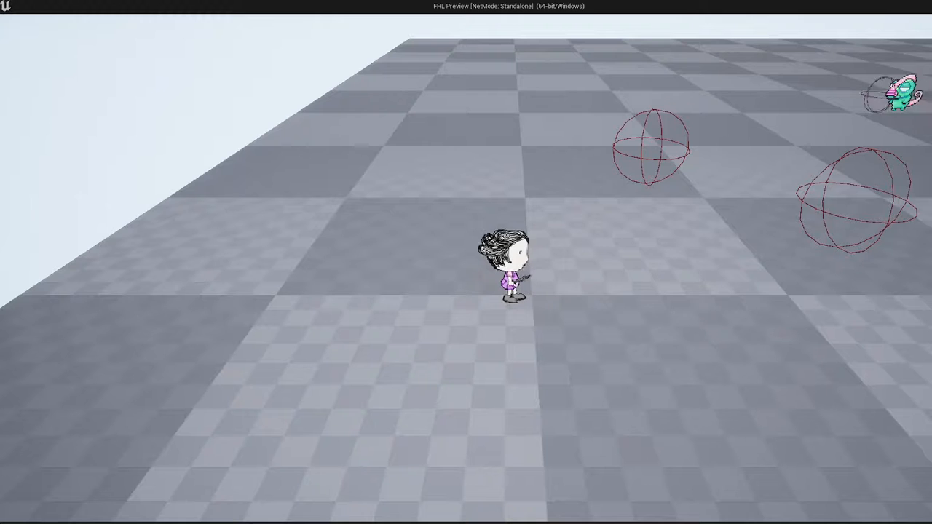
pyautogui.press('a')
pyautogui.press('a')
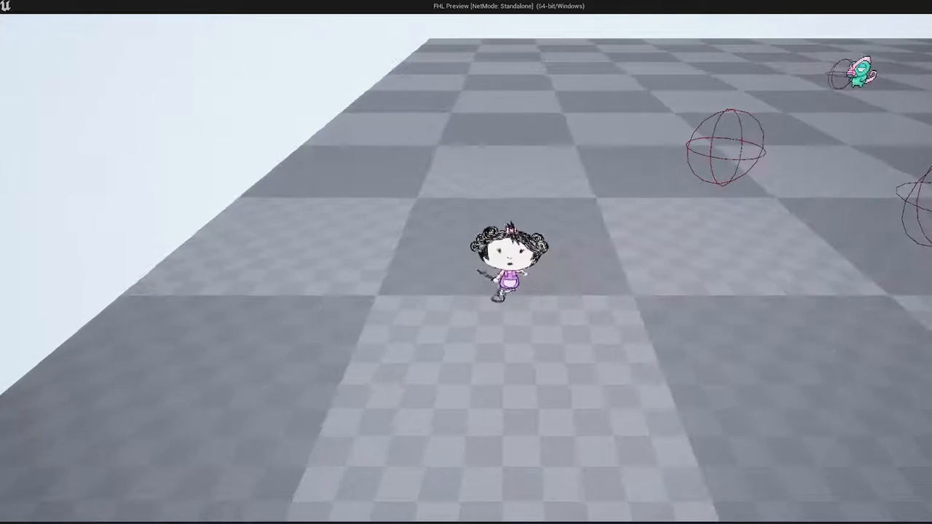
pyautogui.press('d')
pyautogui.press('f')
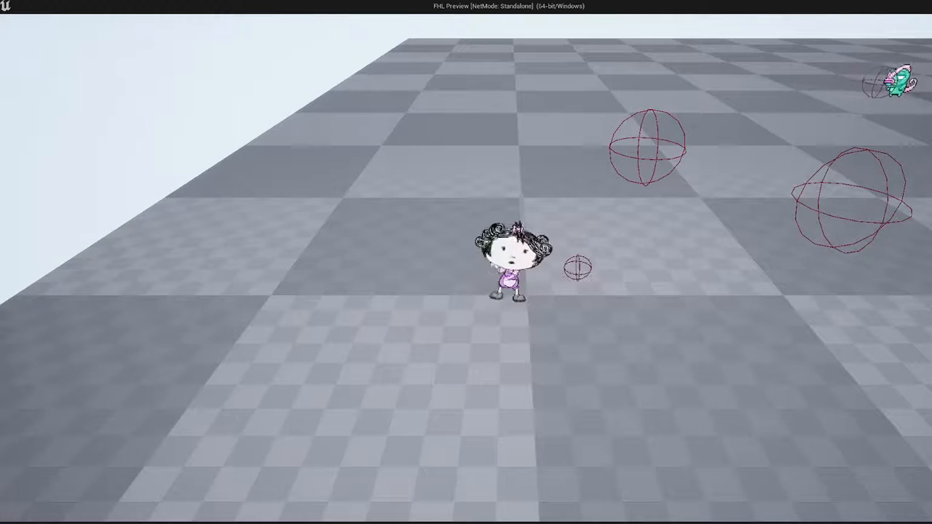
# Step: Alternate movement directions with stops to examine the character's idle sprites, attack once more facing right, and end the preview
pyautogui.press('s')
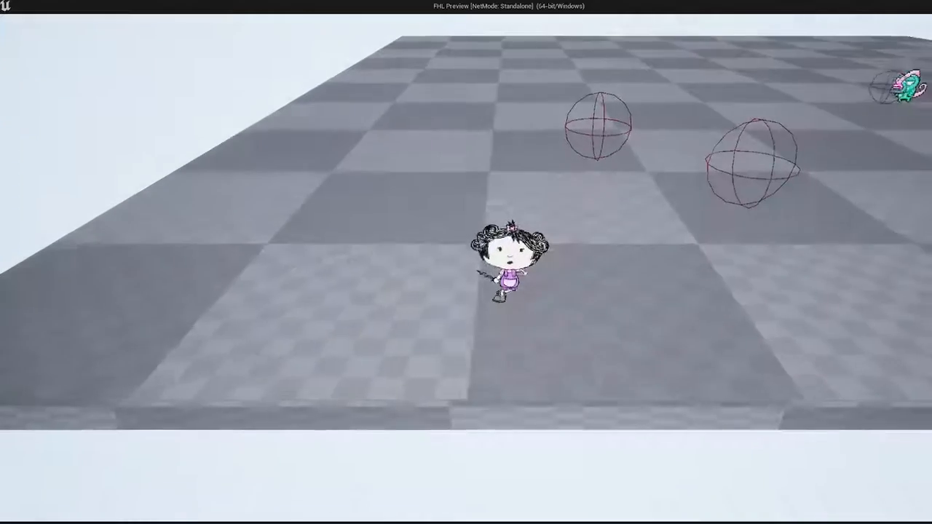
pyautogui.press('d')
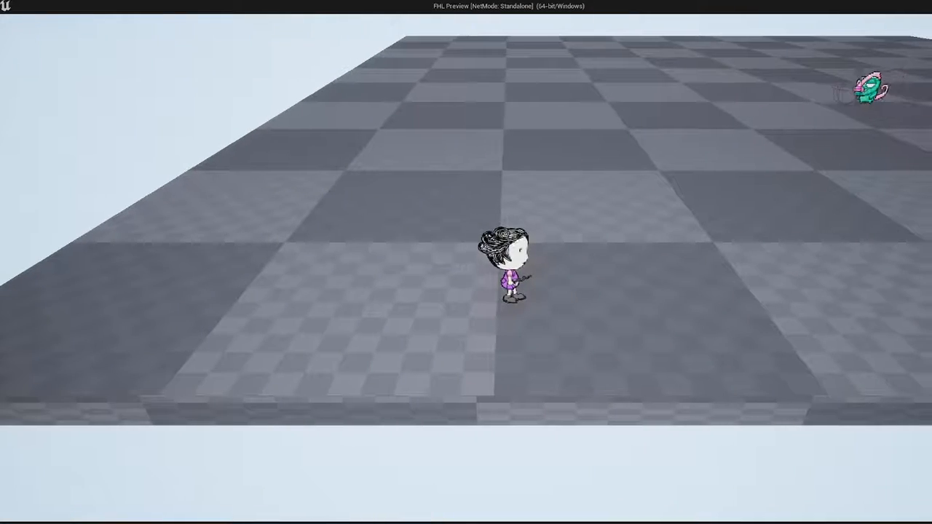
pyautogui.press('d')
pyautogui.press('s')
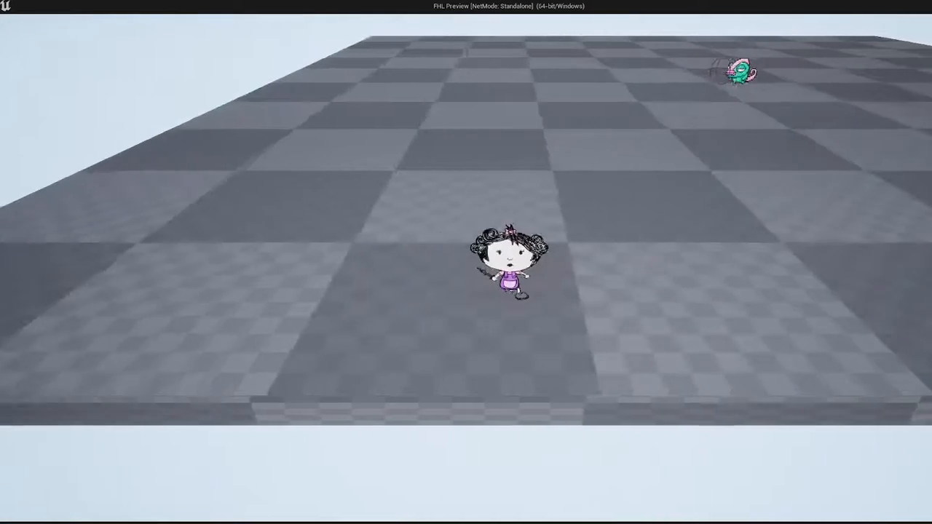
pyautogui.press('d')
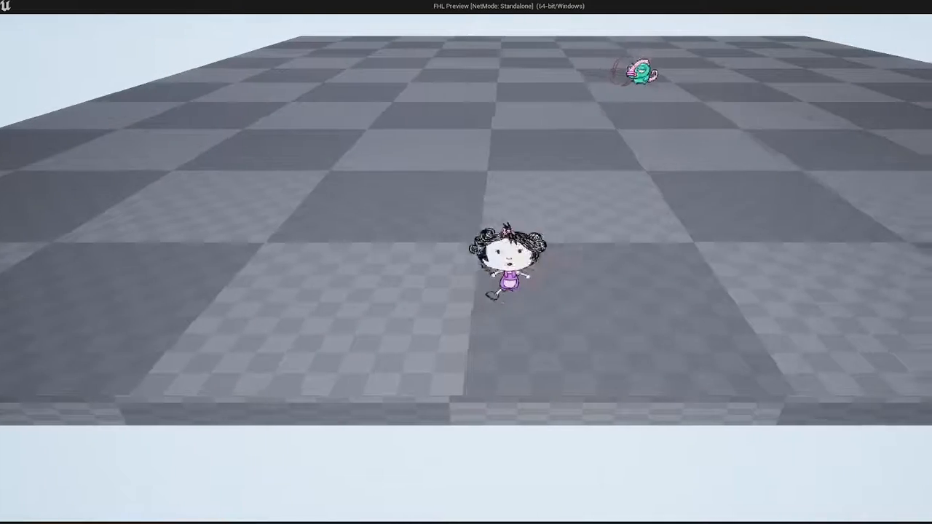
pyautogui.press('a')
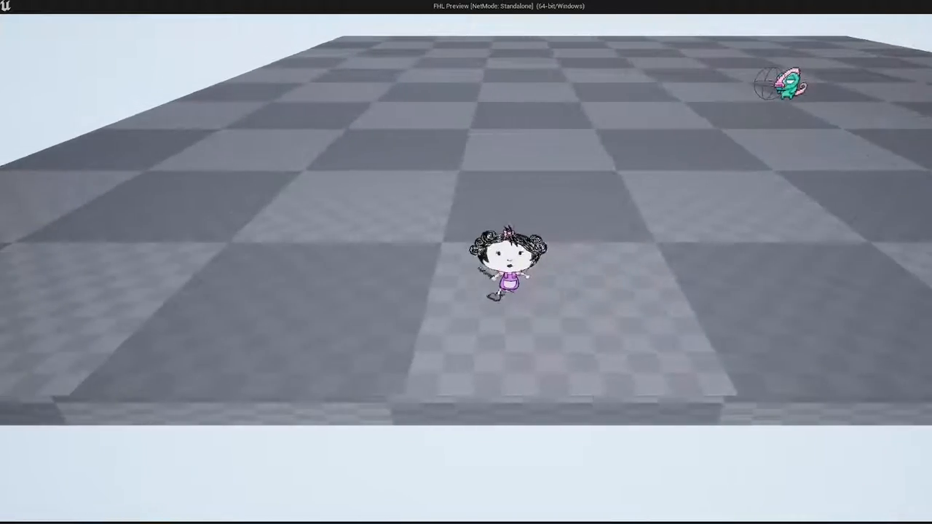
pyautogui.press('d')
pyautogui.press('d')
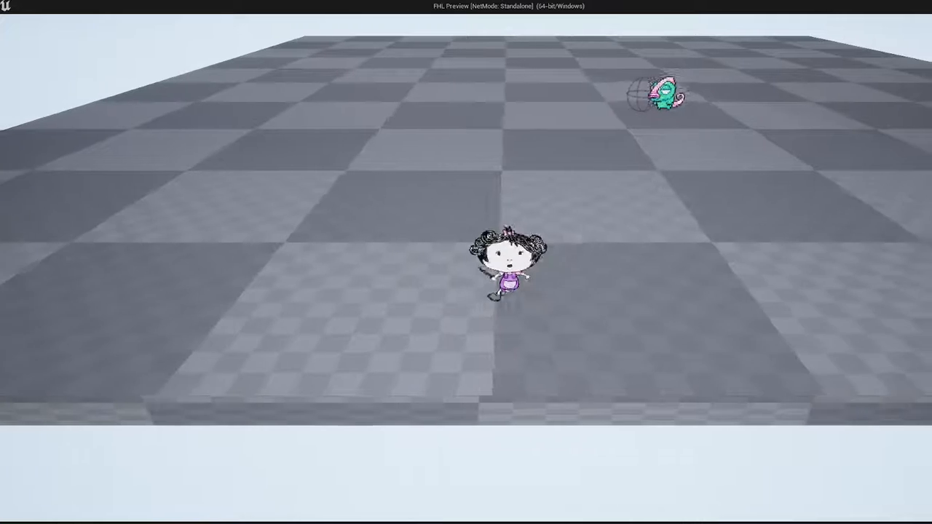
pyautogui.press('w')
pyautogui.press('a')
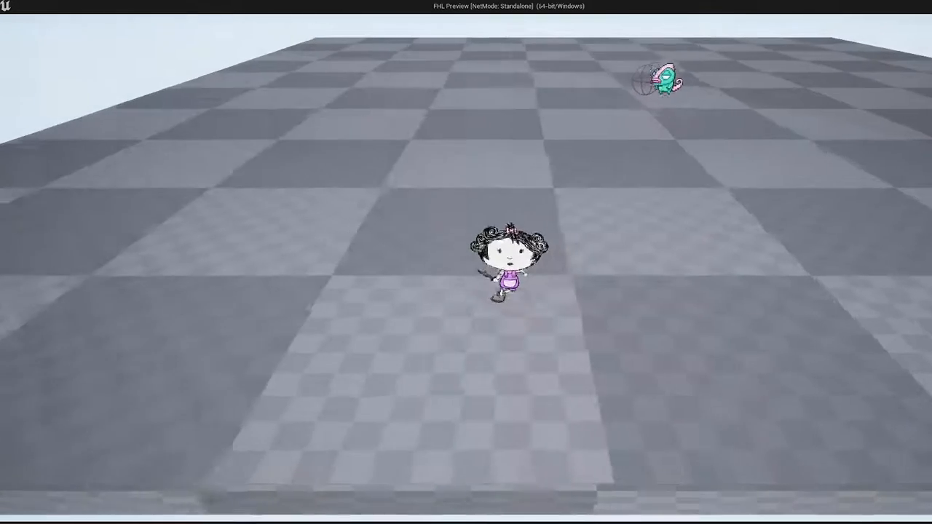
pyautogui.press('d')
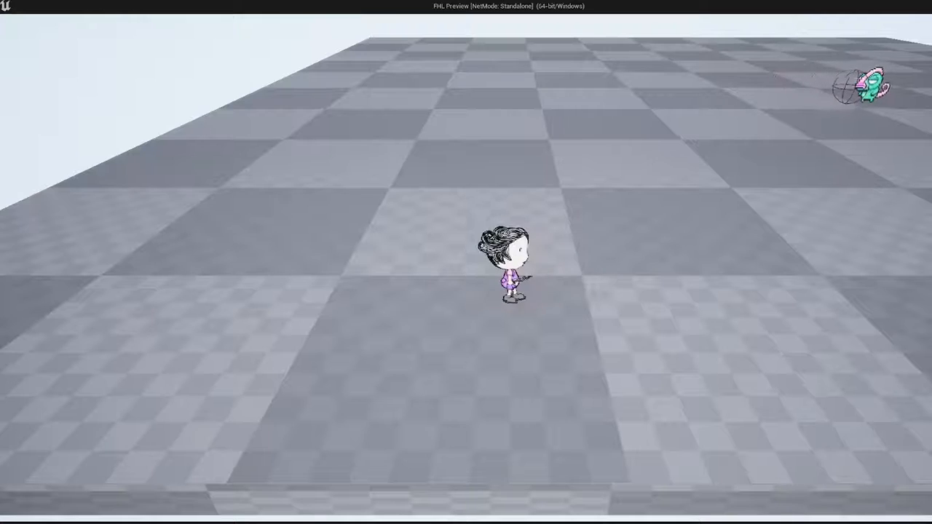
pyautogui.press('w')
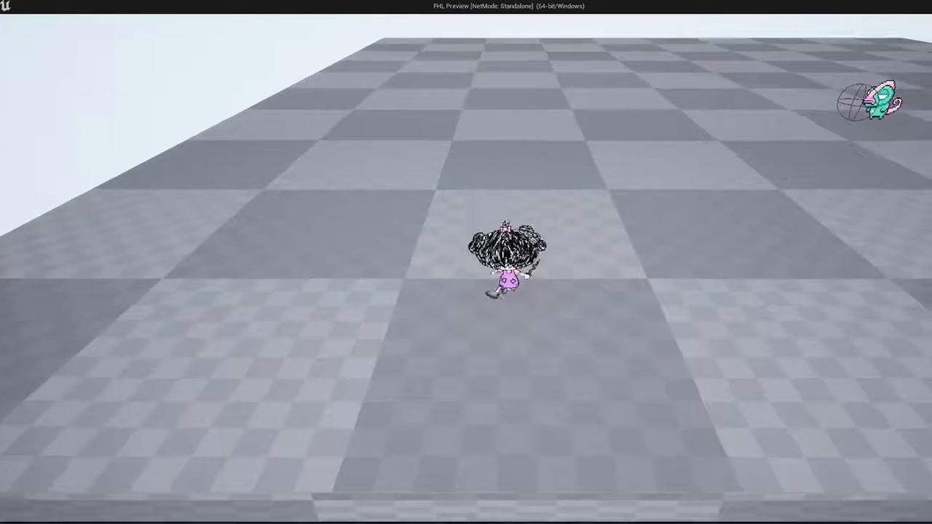
pyautogui.press('s')
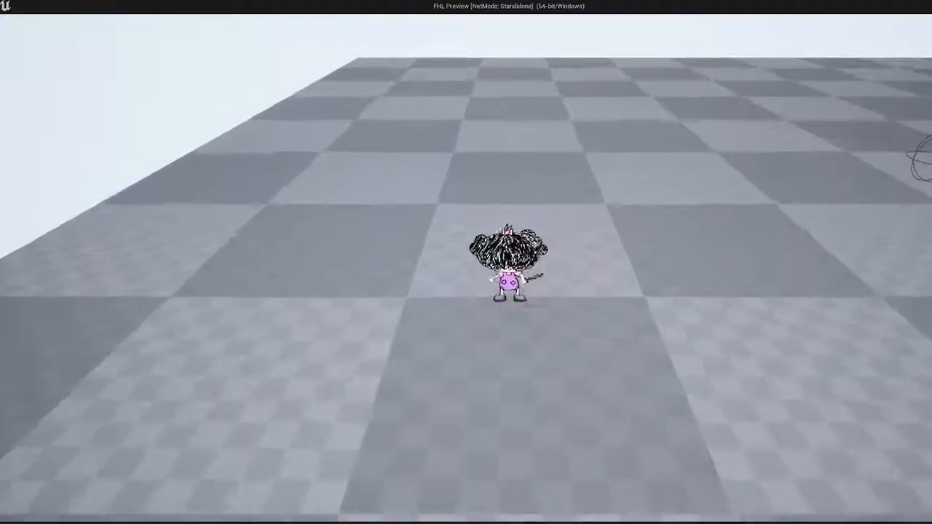
pyautogui.press('s')
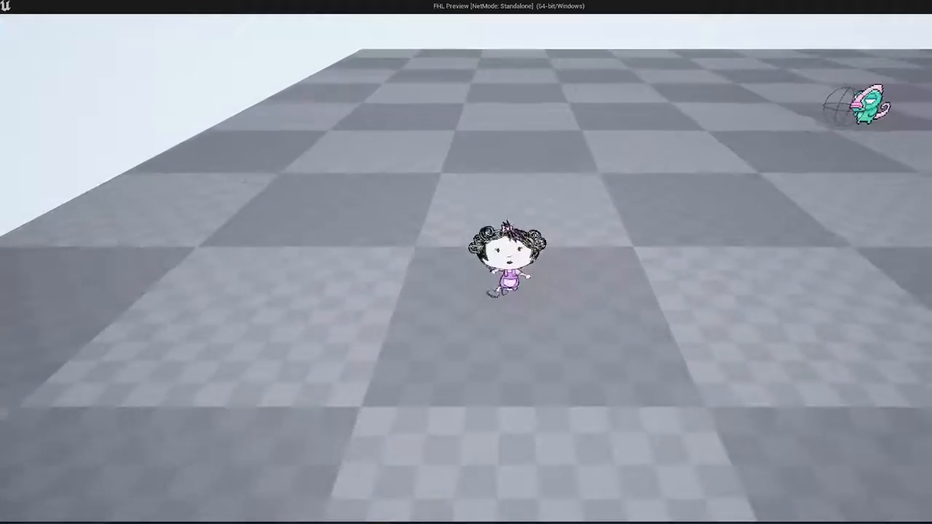
pyautogui.press('s')
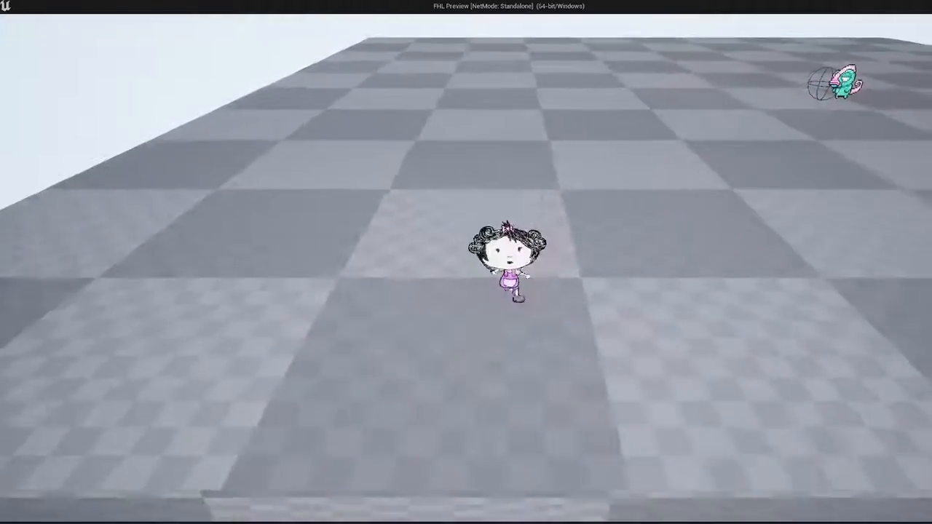
pyautogui.press('d')
pyautogui.press('s')
pyautogui.press('a')
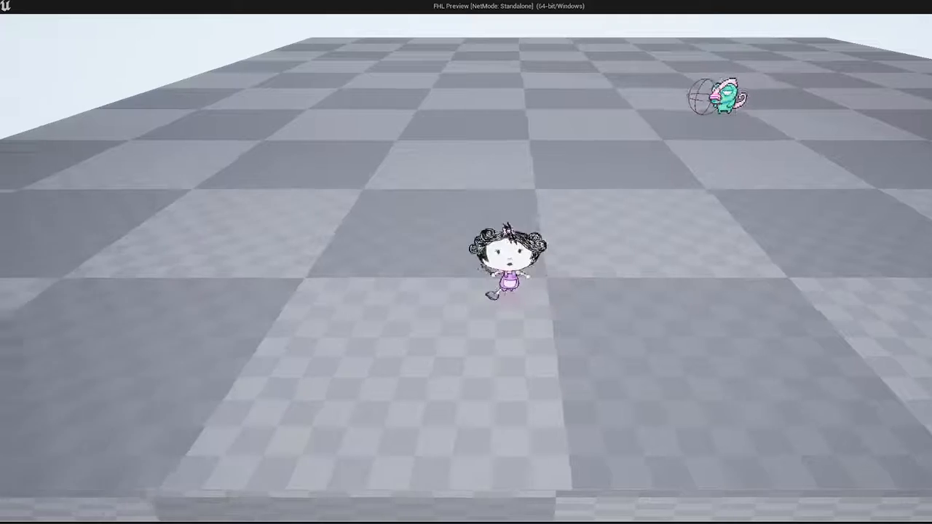
pyautogui.press('d')
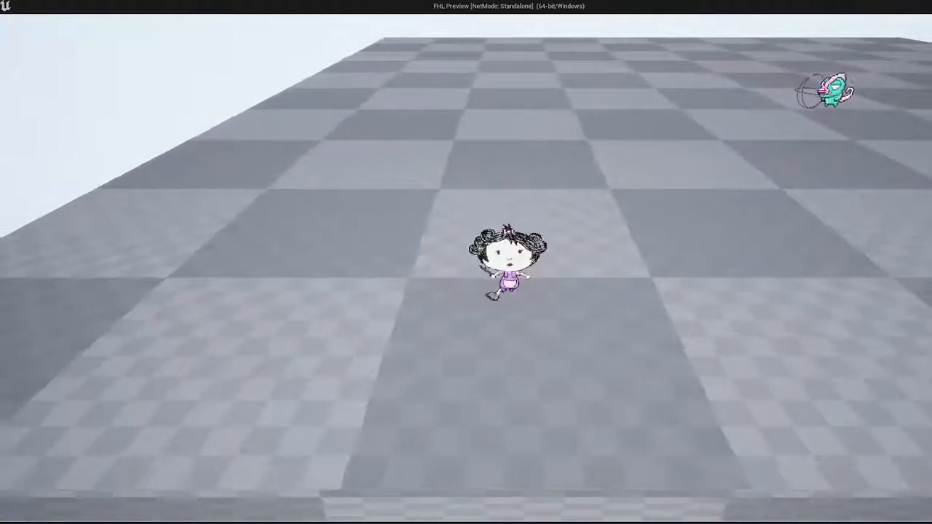
pyautogui.press('f')
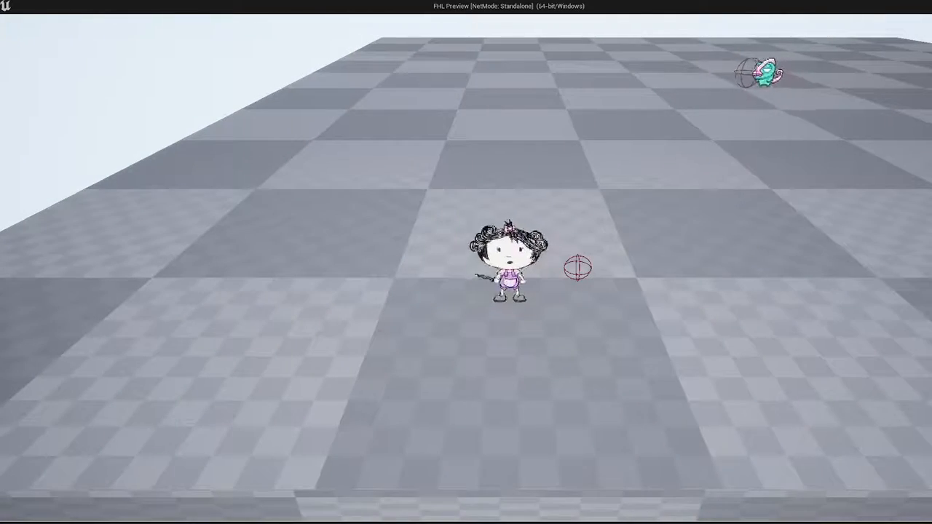
pyautogui.press('Escape')
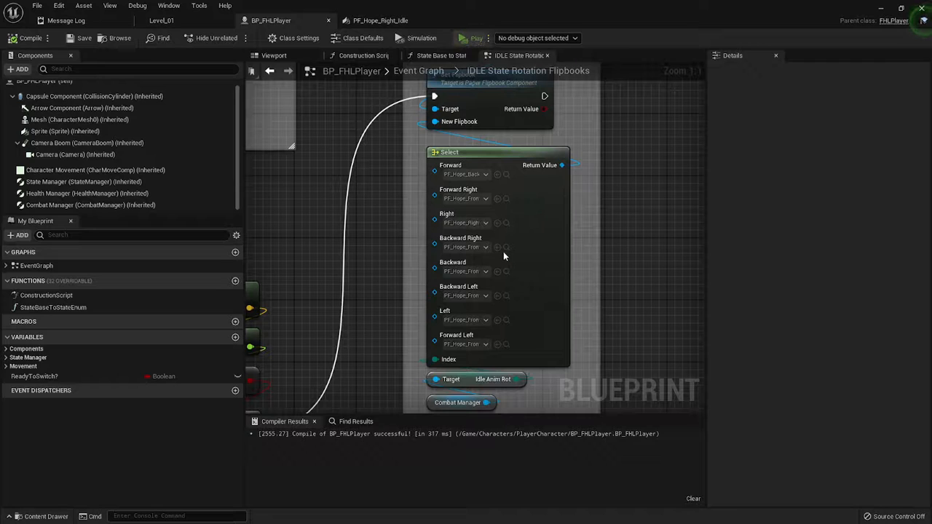
# Step: Play-test the level again, moving the character right, forward and backward with stops to examine the forward-facing idle sprite
pyautogui.press('d')
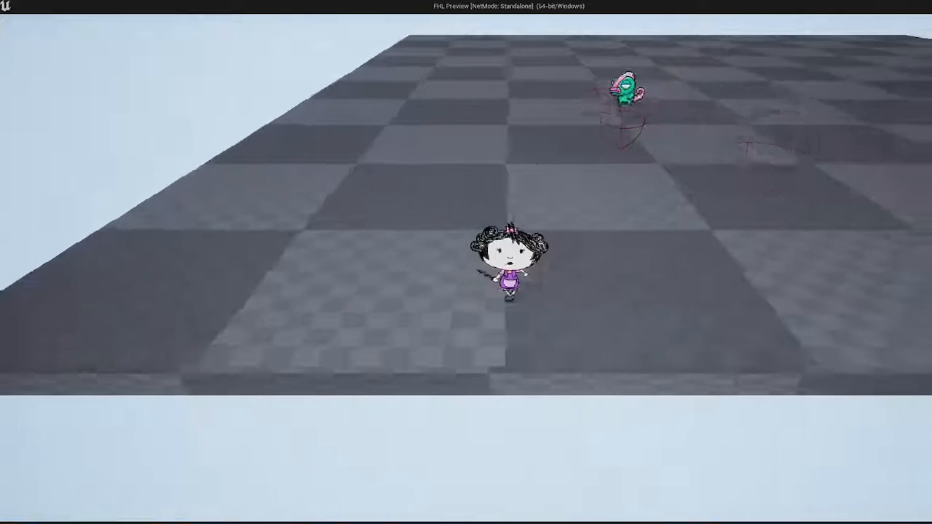
pyautogui.press('w')
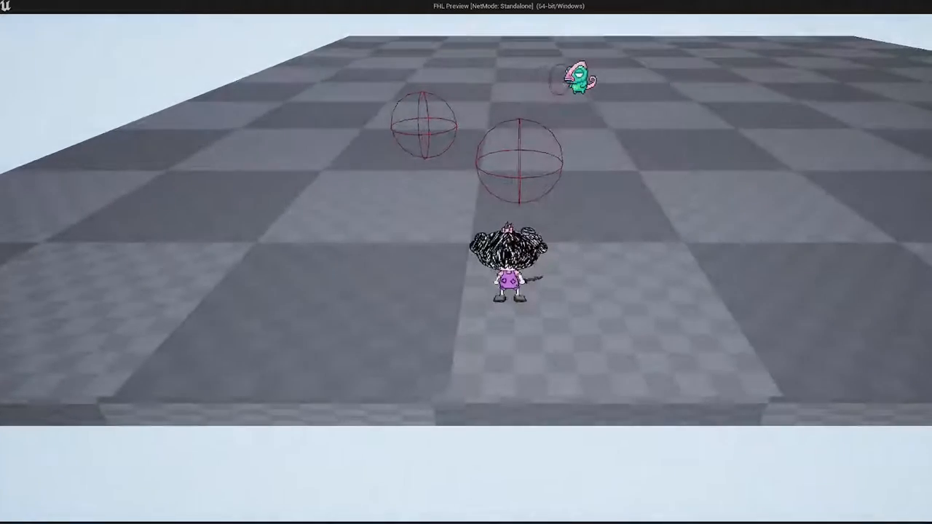
pyautogui.press('d')
pyautogui.press('w')
pyautogui.press('w')
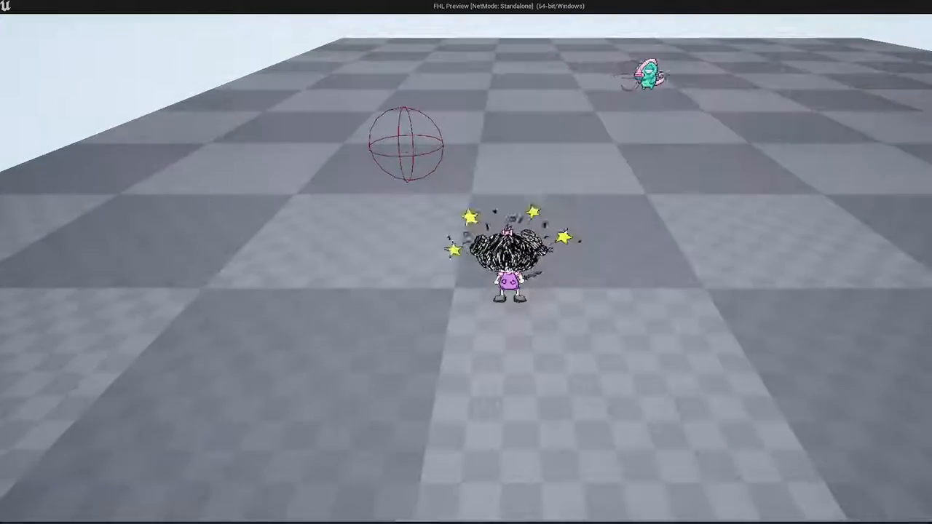
pyautogui.press('s')
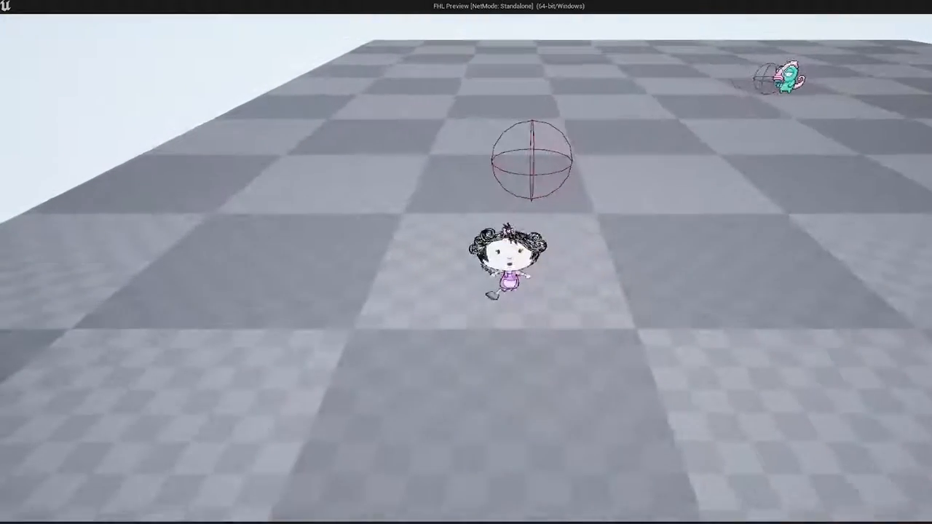
pyautogui.press('w')
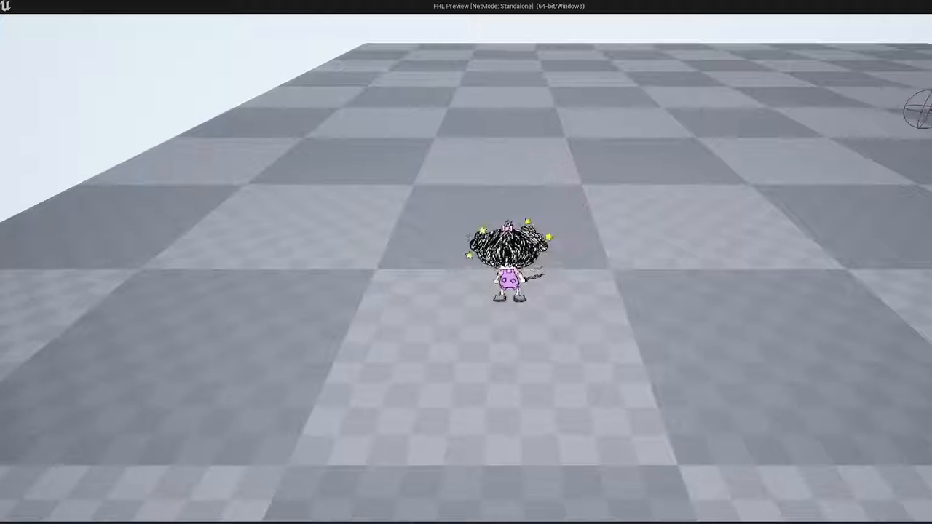
# Step: Move the character backward, left and right in the preview, and stop facing right to examine the right idle animation
pyautogui.press('s')
pyautogui.press('d')
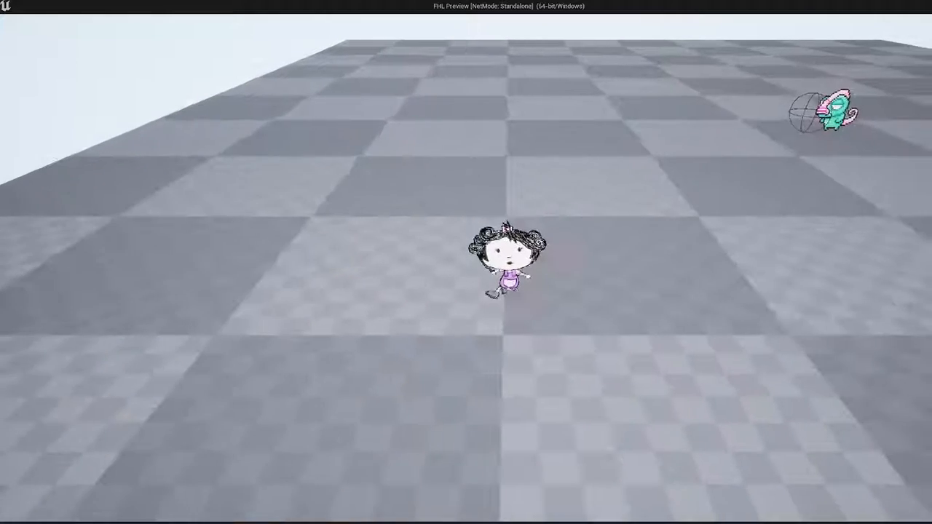
pyautogui.press('a')
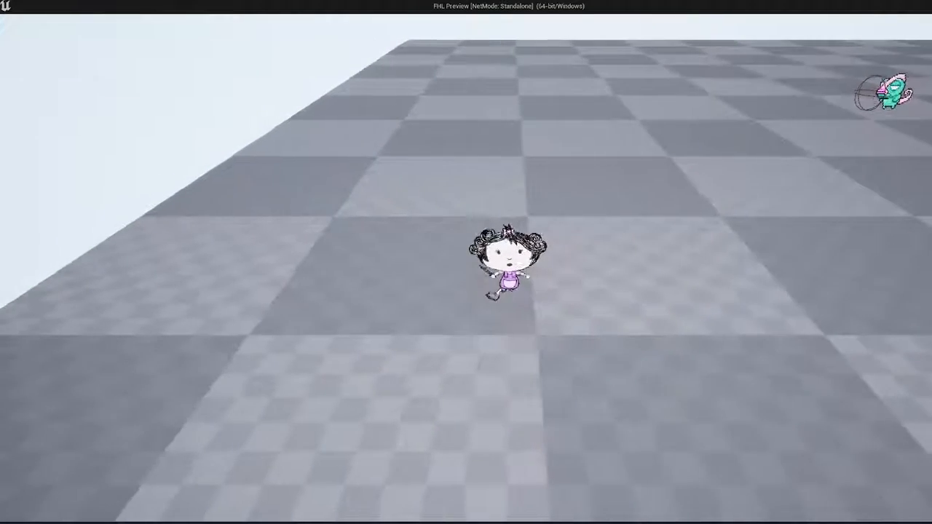
pyautogui.press('d')
pyautogui.press('d')
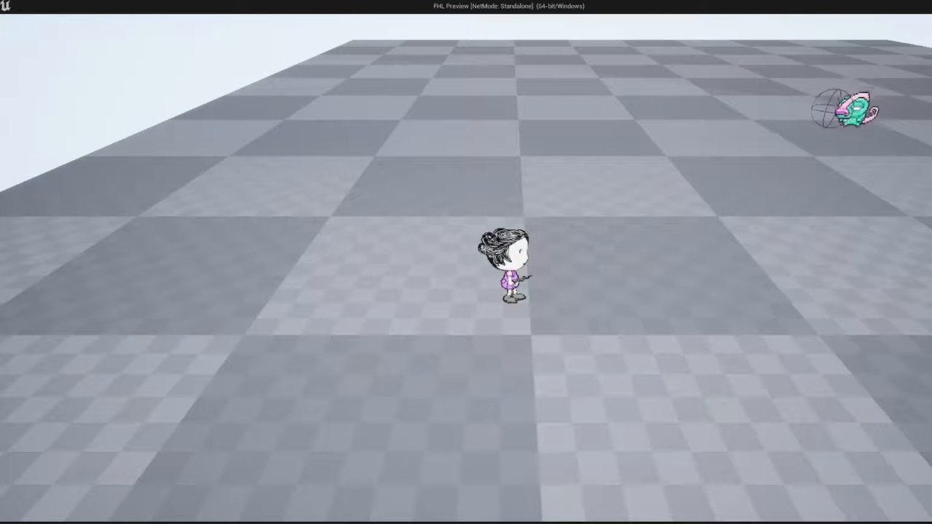
pyautogui.hotkey('alt', 'Tab')
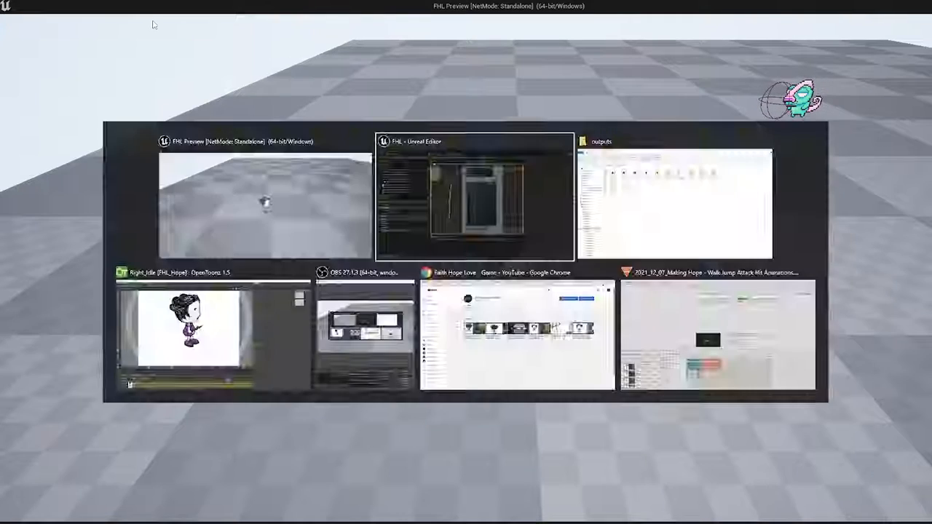
pyautogui.hotkey('alt', 'Tab')
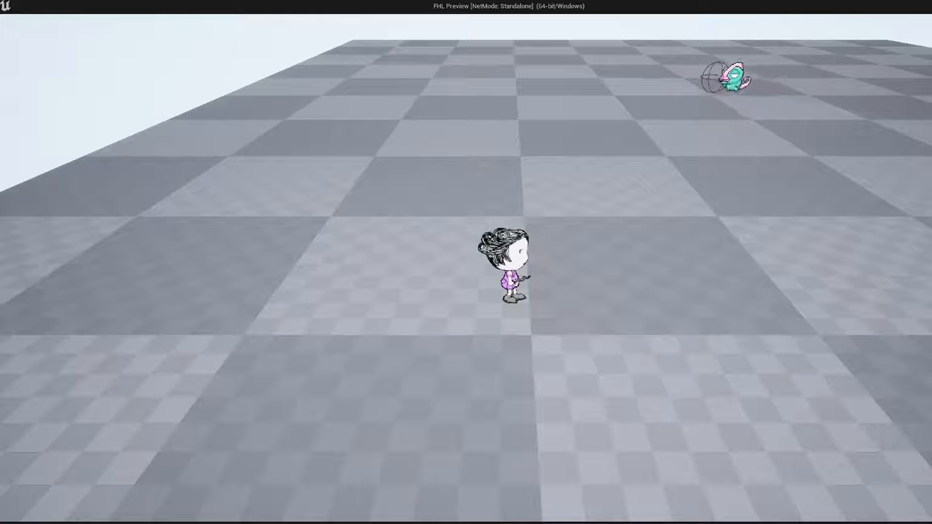